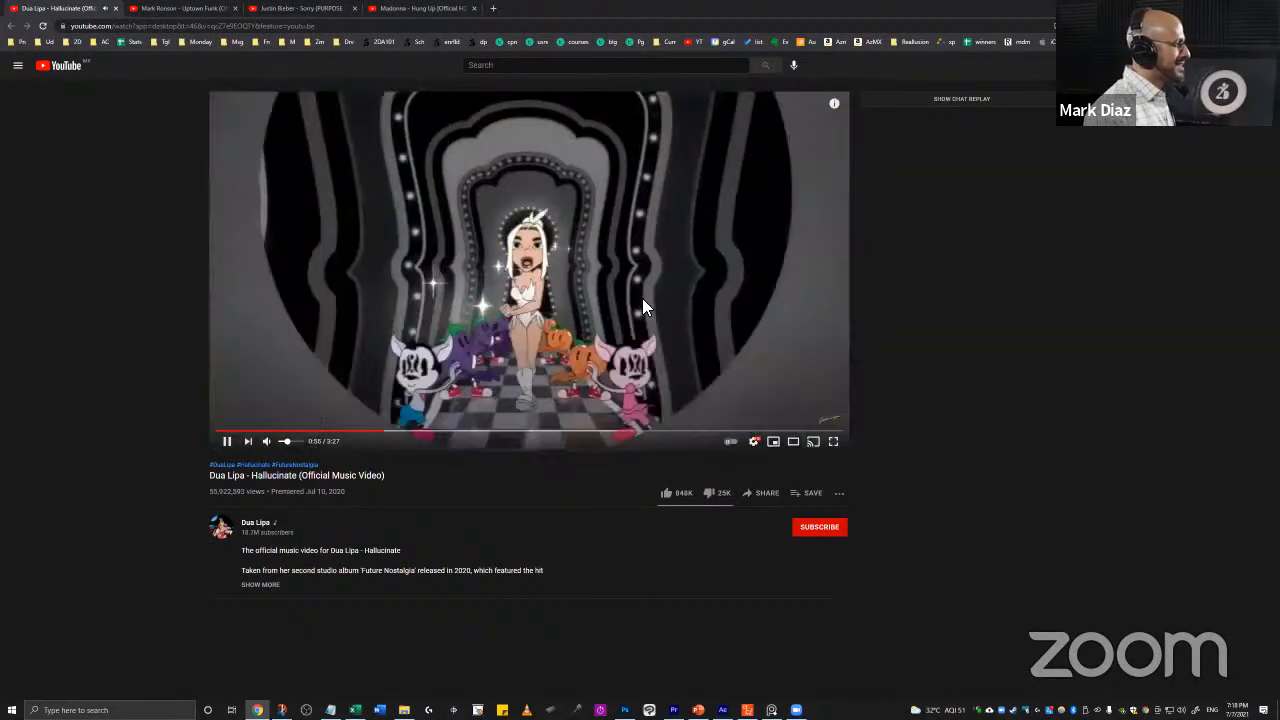
Step: Rewind the Hallucinate music video to 0:53, replay the shot change and pause at 0:57
left_click(592, 238)
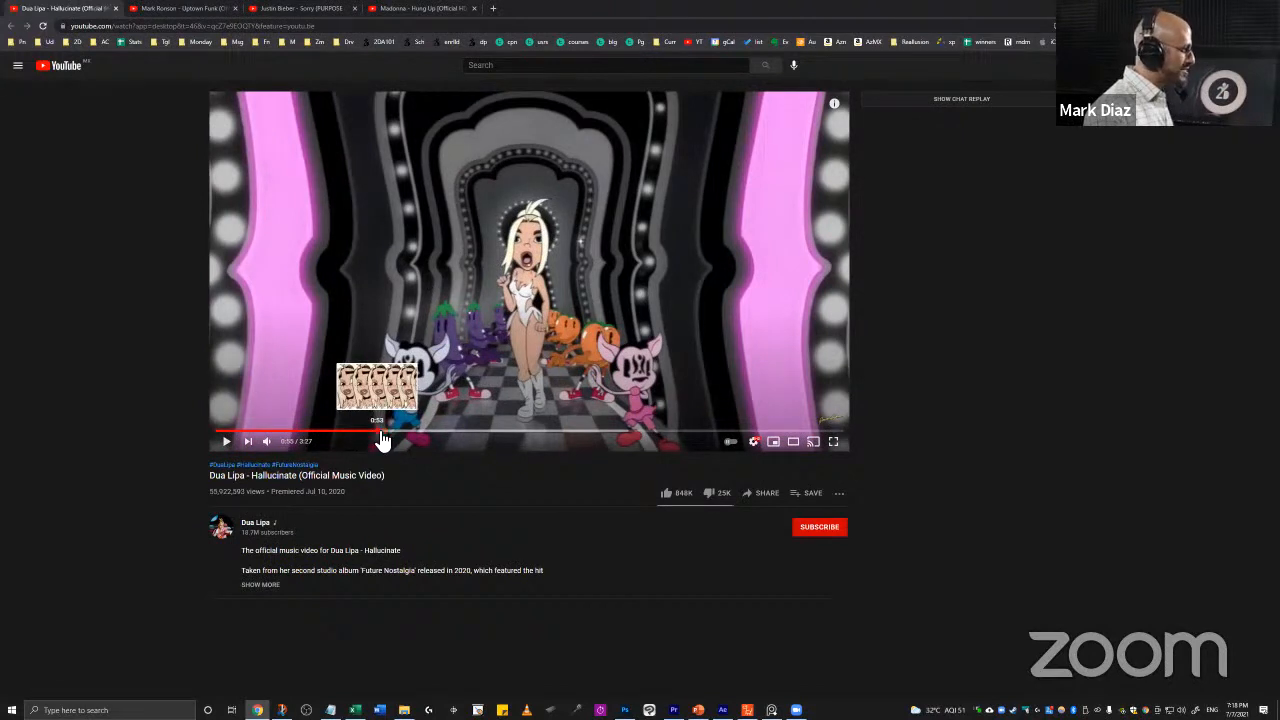
left_click(380, 432)
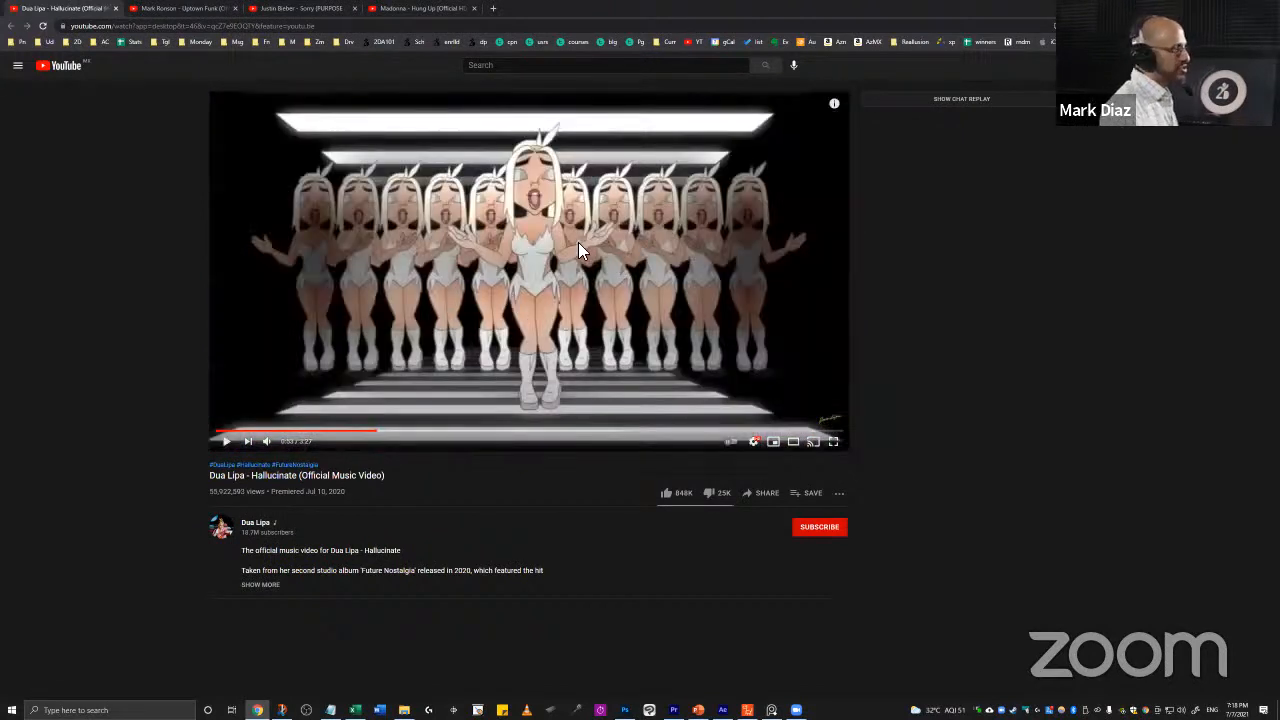
left_click(578, 243)
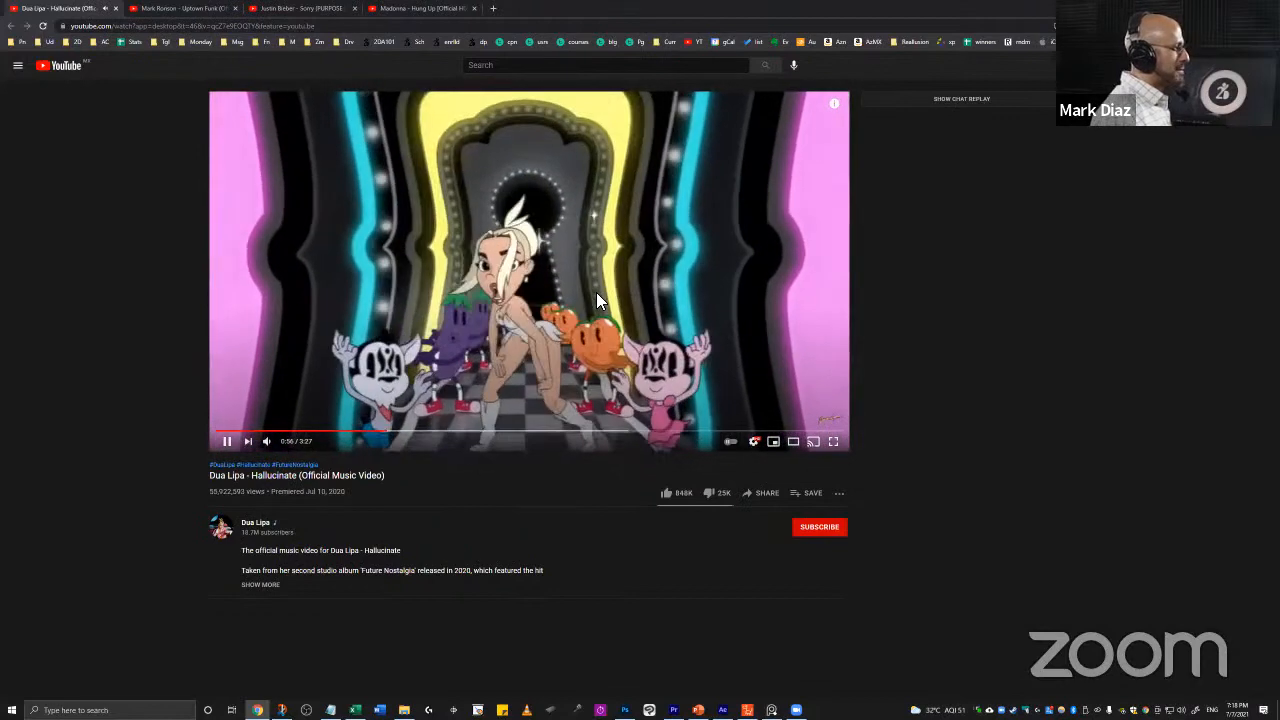
left_click(461, 165)
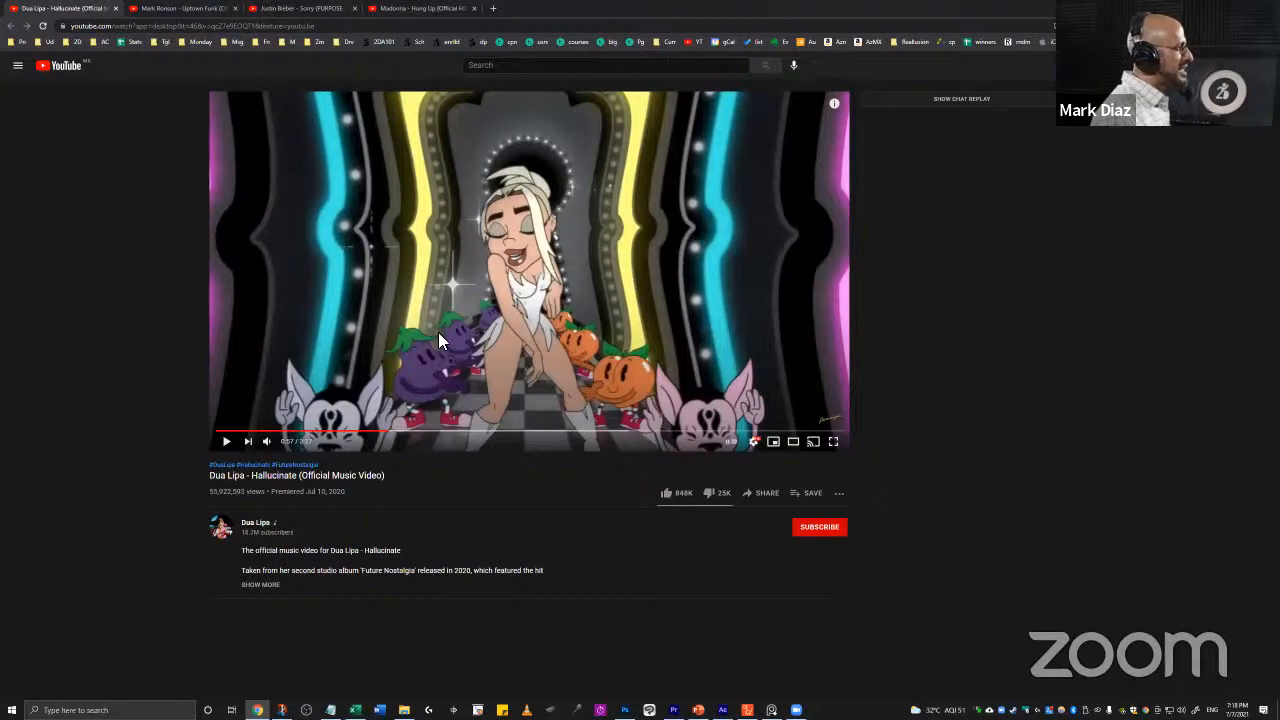
Step: Play the Hallucinate video onward in short bursts, pausing at 1:00, 1:05 and 1:06 to examine each shot's framing
left_click(698, 230)
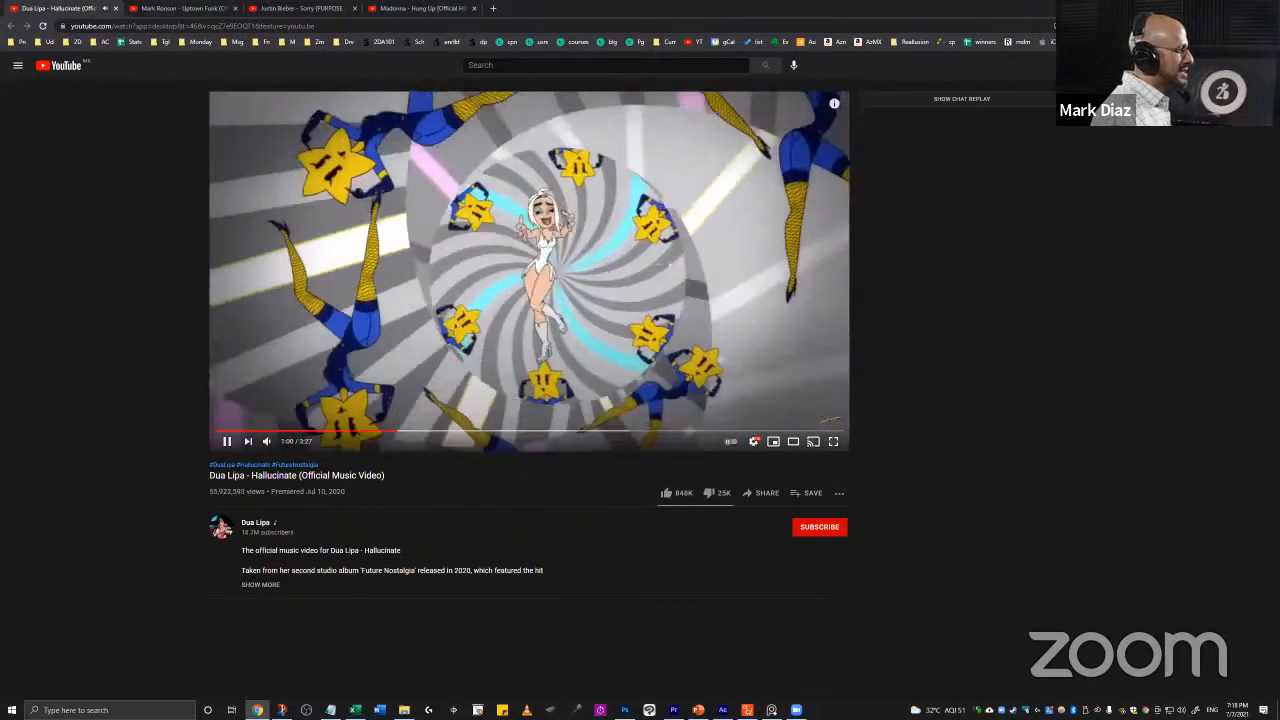
left_click(696, 204)
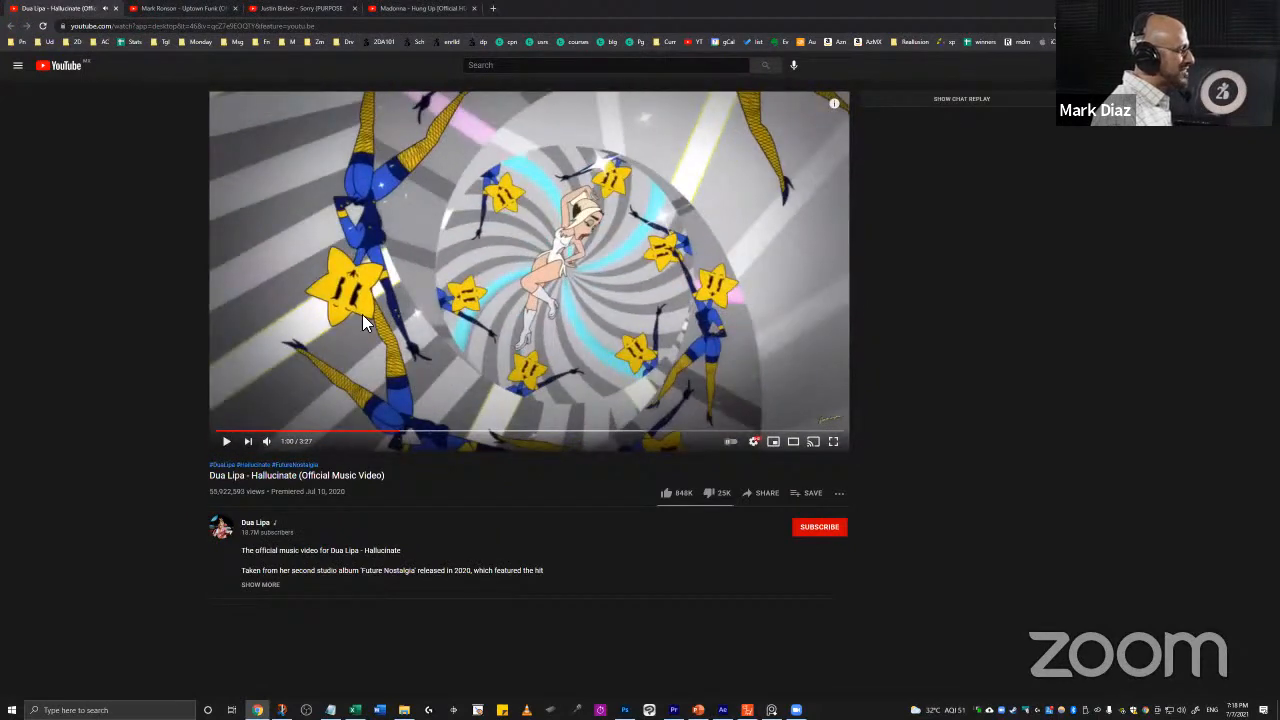
left_click(672, 234)
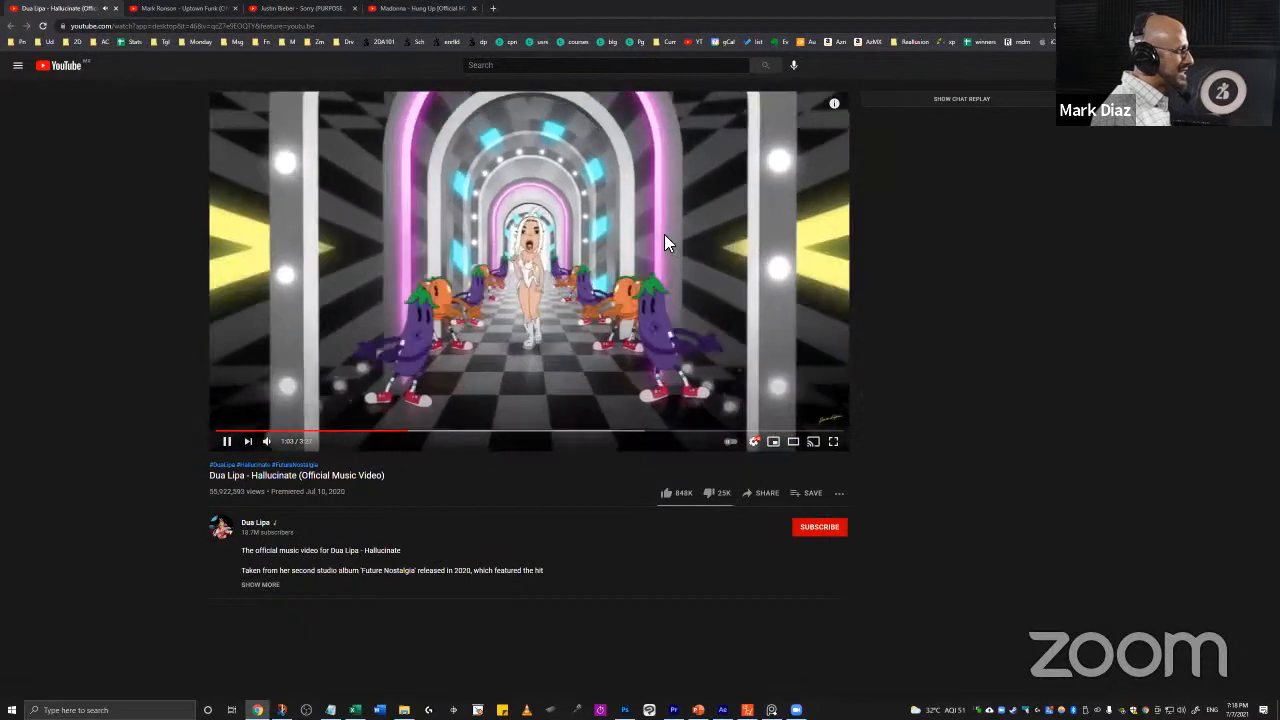
left_click(594, 132)
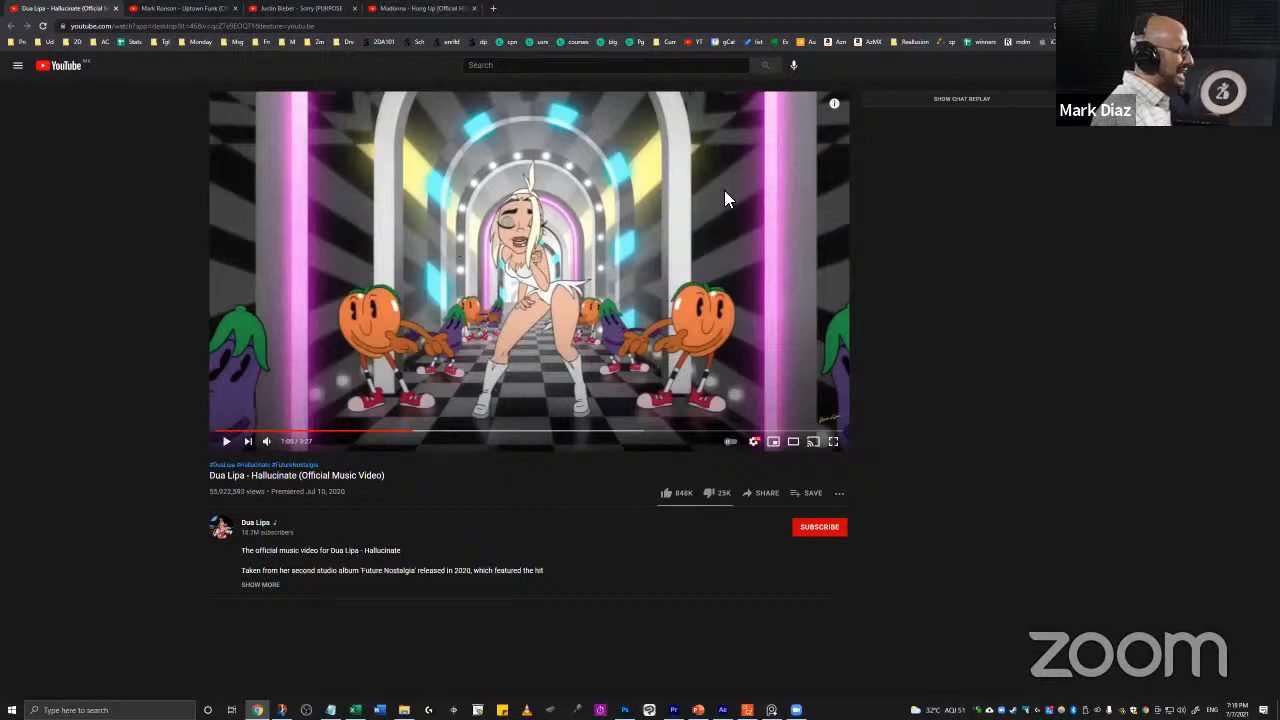
left_click(614, 248)
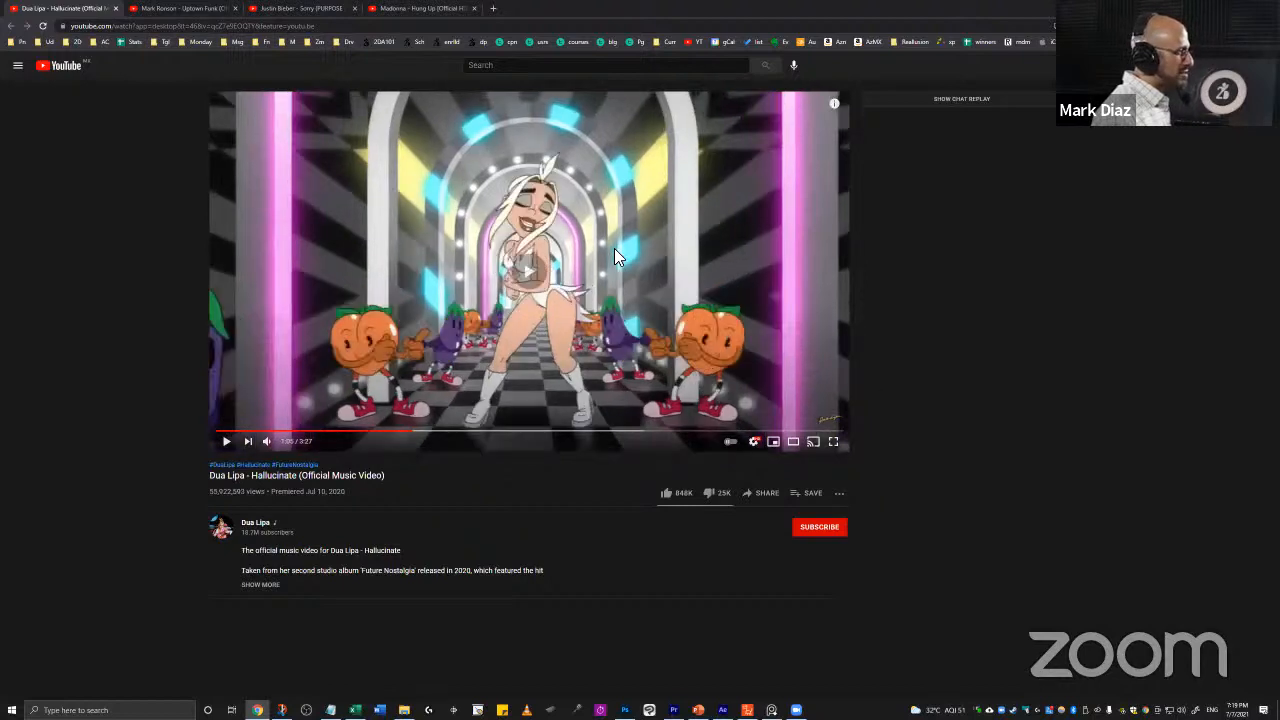
left_click(568, 338)
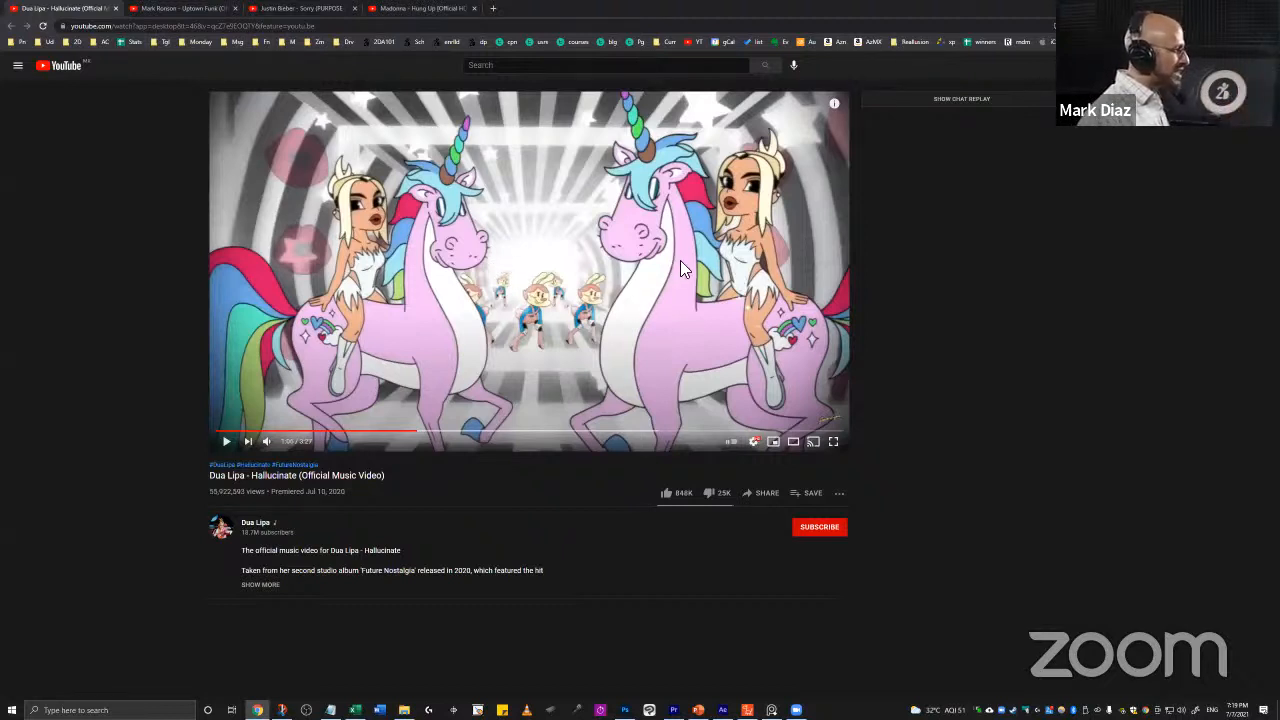
Step: Play the Uptown Funk video up to 0:04, pause on the walking feet, and return to the paused Hallucinate frame
left_click(180, 9)
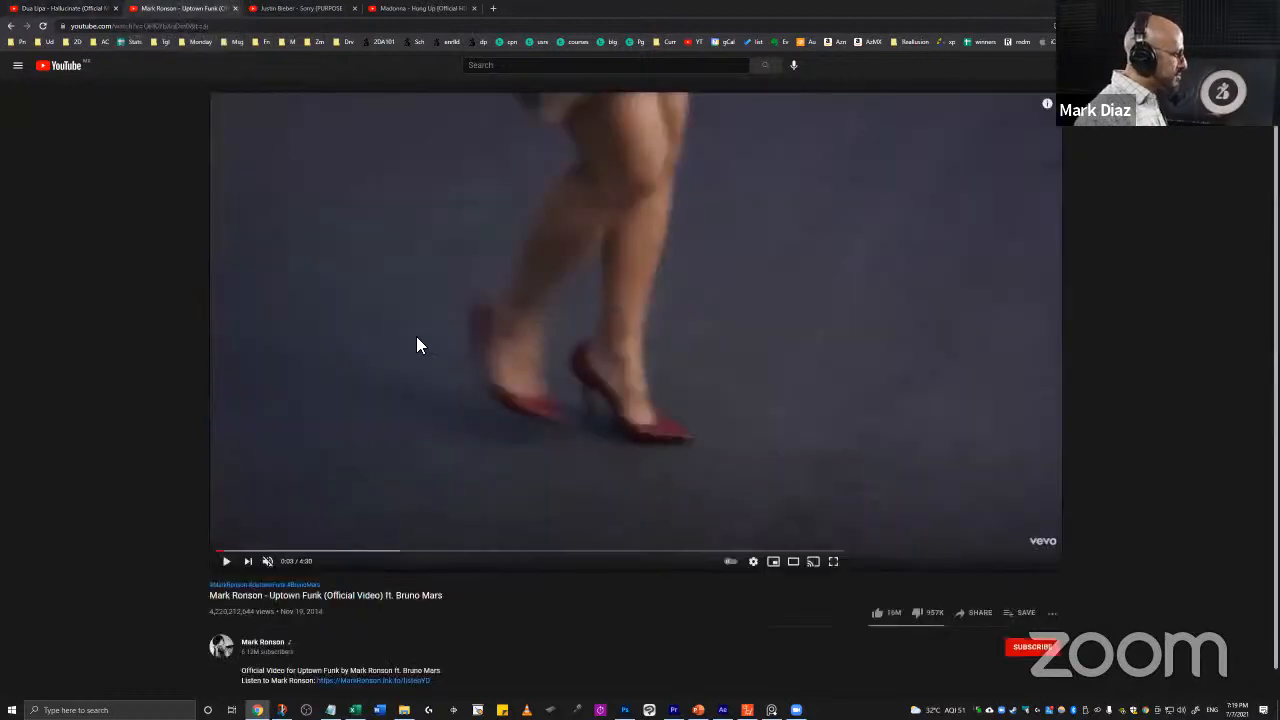
left_click(555, 289)
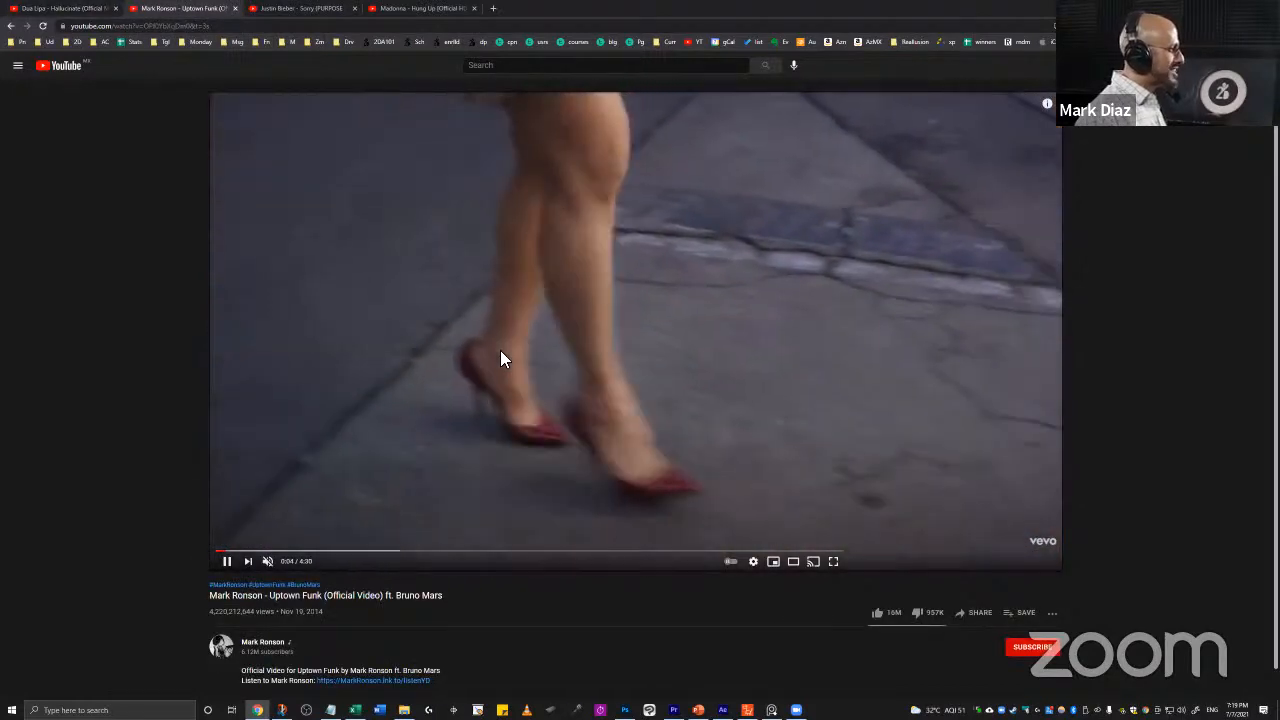
left_click(502, 358)
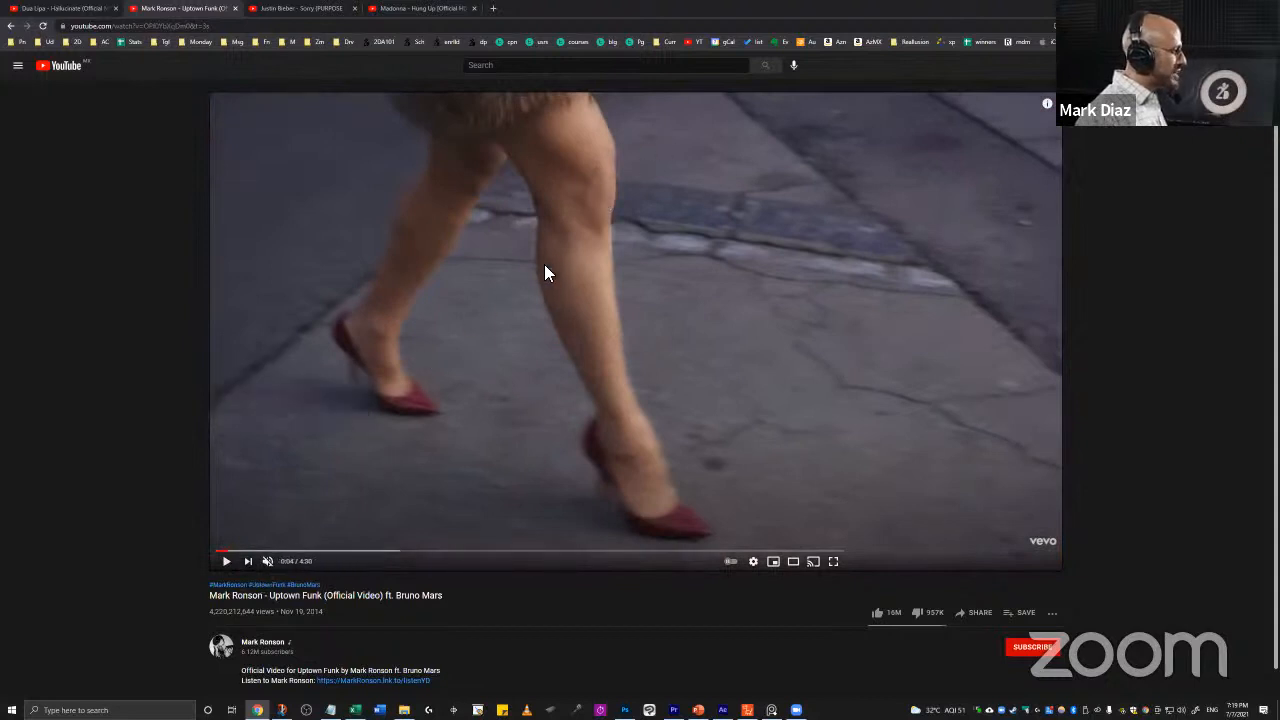
left_click(85, 9)
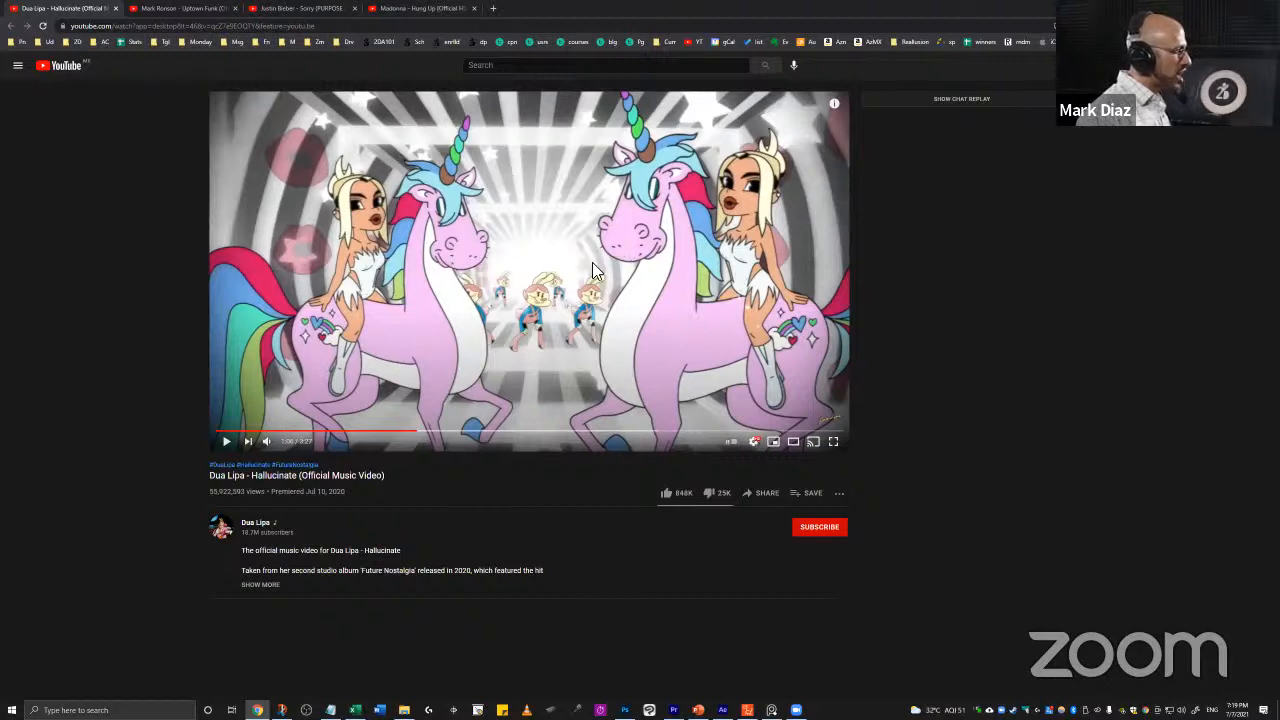
Step: Play the Uptown Funk video up to the handshake shot at 0:06, then rewind and pause at 0:04
left_click(172, 9)
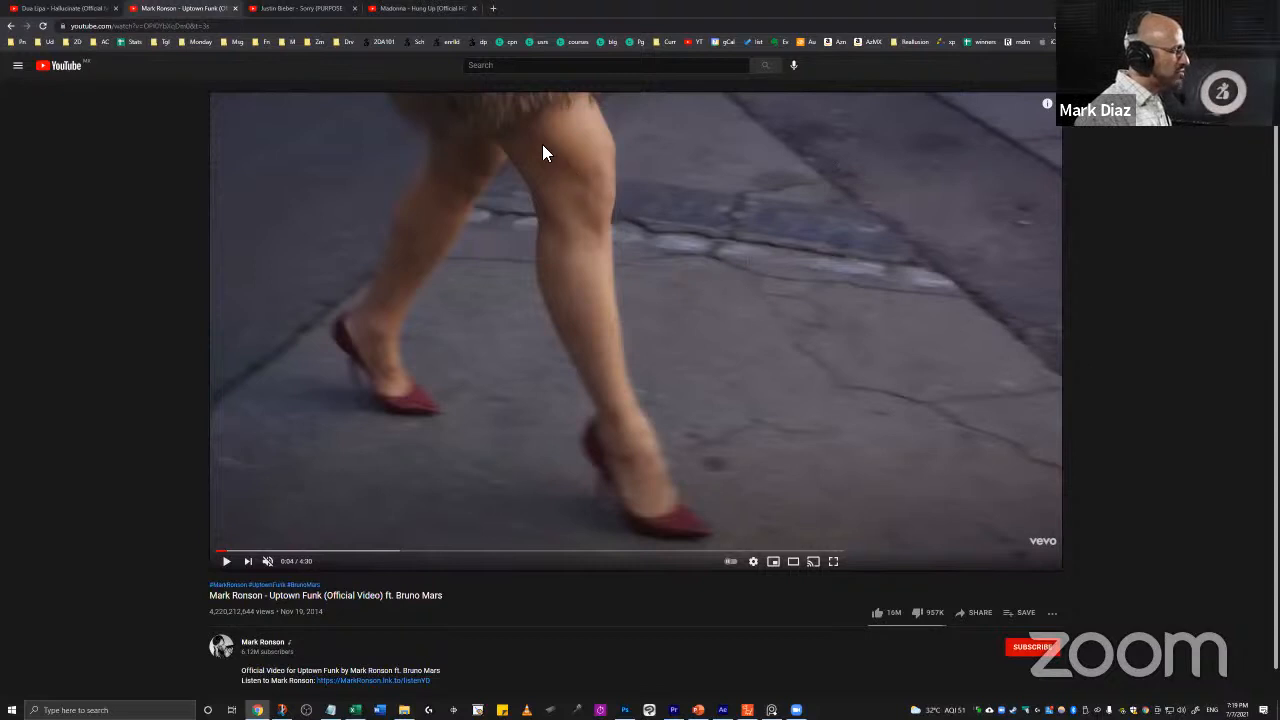
left_click(612, 348)
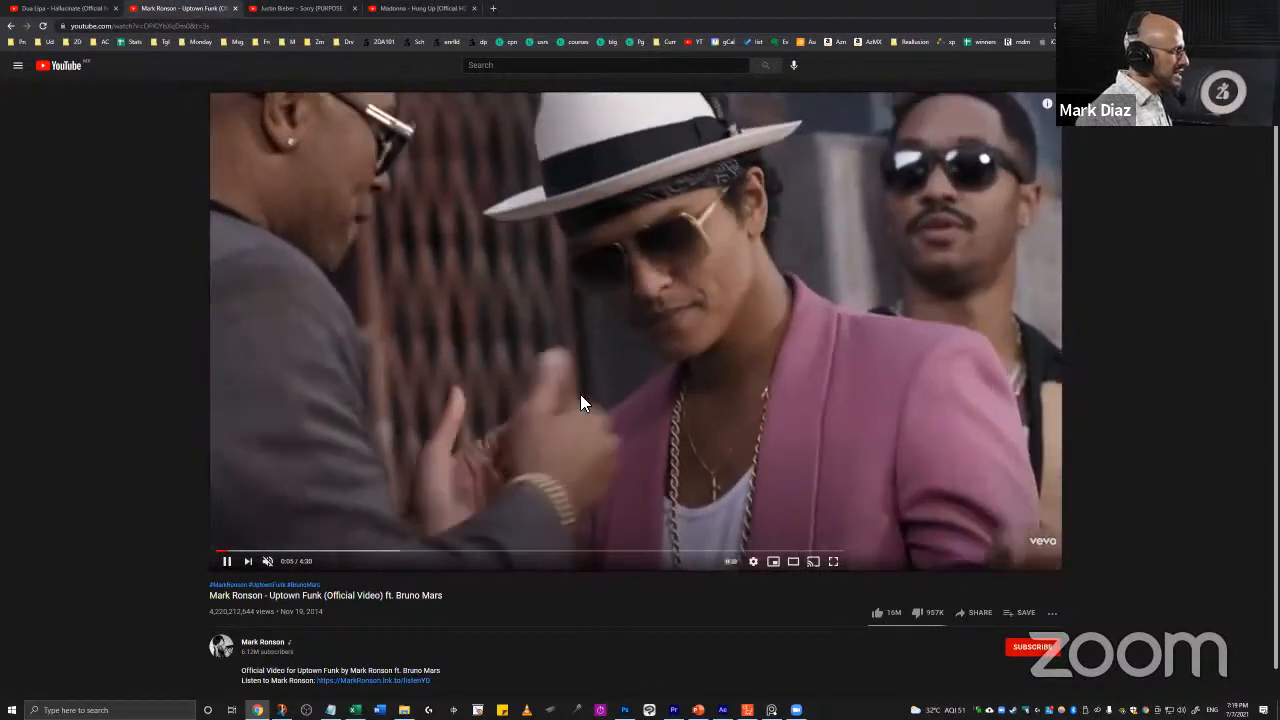
left_click(794, 338)
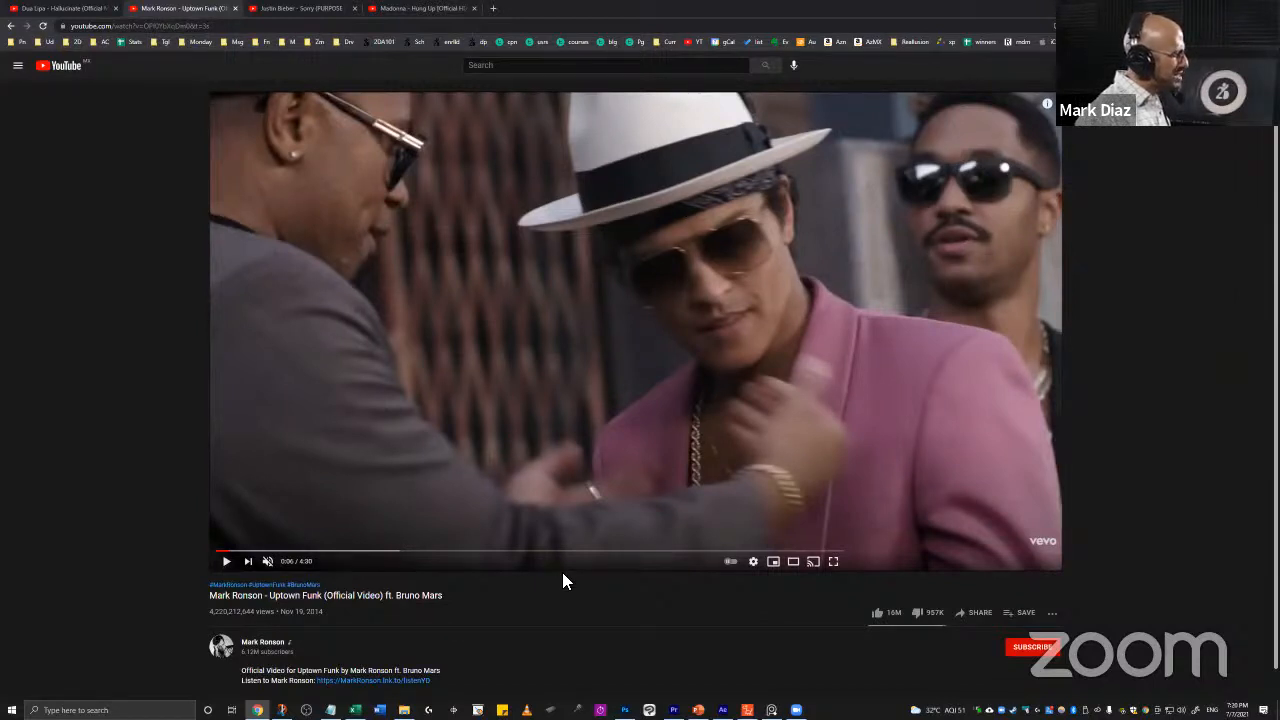
left_click(228, 551)
left_click(728, 332)
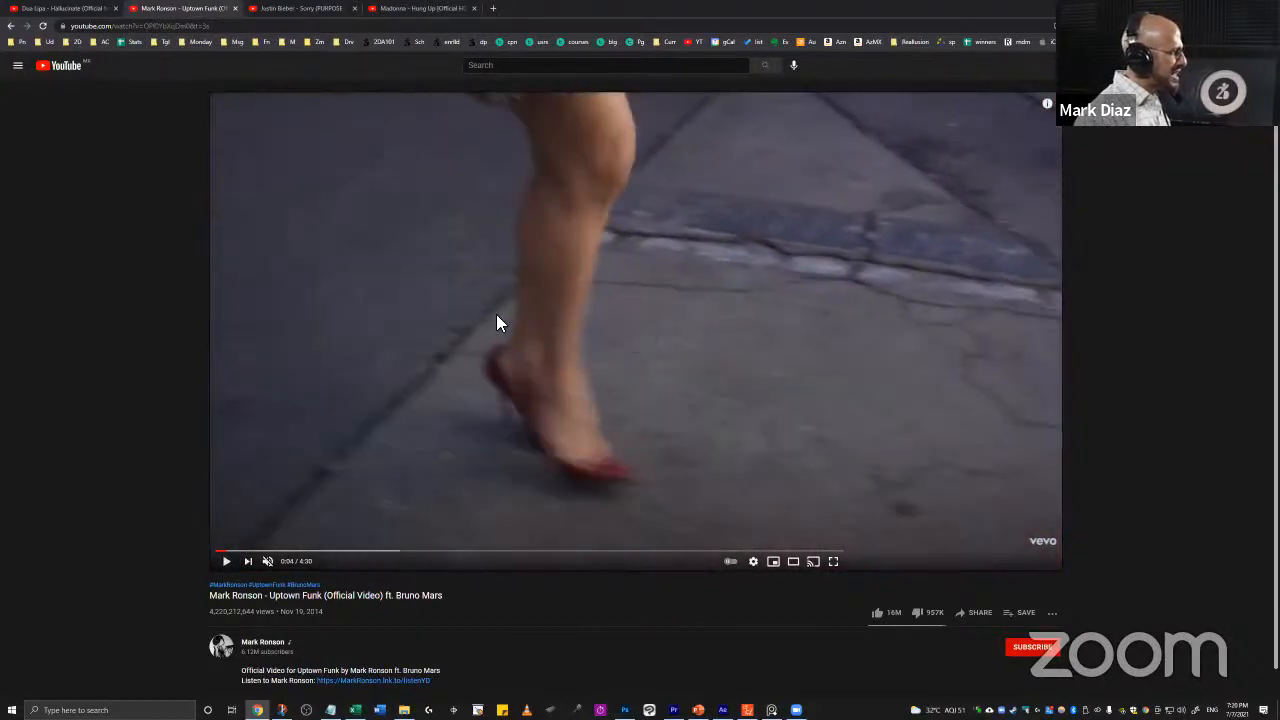
Step: Switch to Premiere Pro and bring the playhead to the close-up of the dancing character's feet at 00;00;38;14
left_click(673, 710)
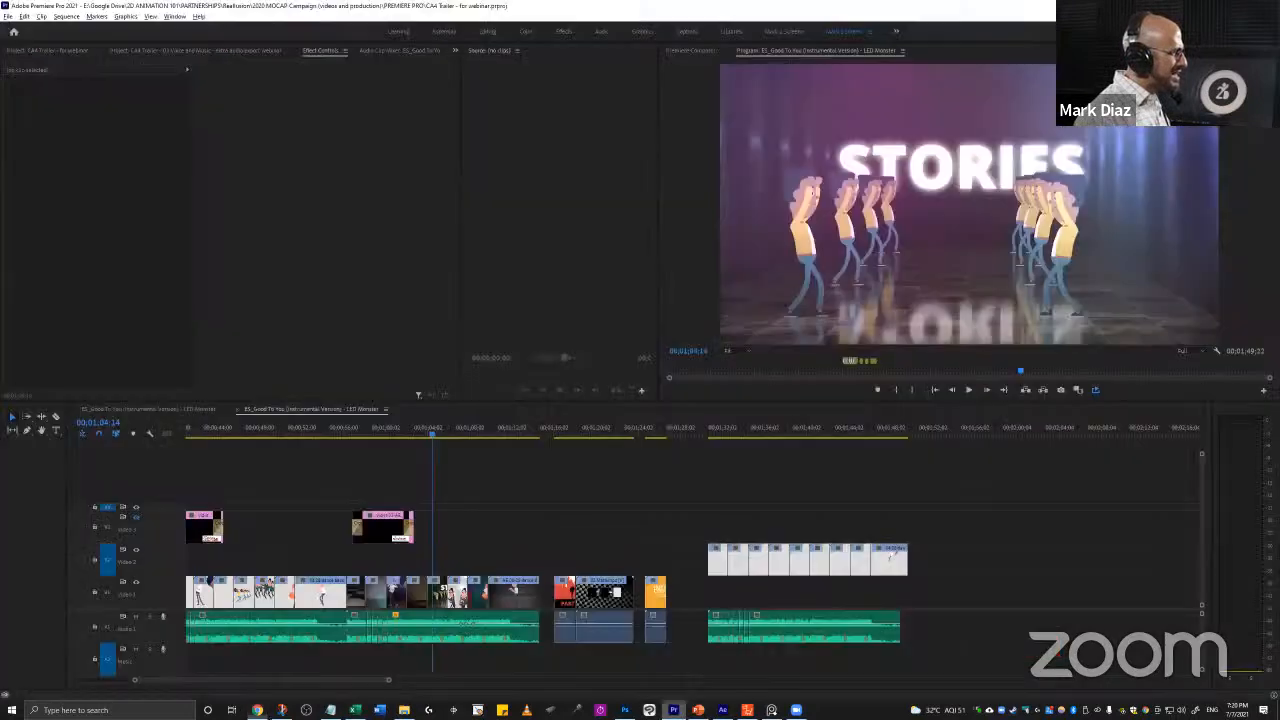
left_click(254, 536)
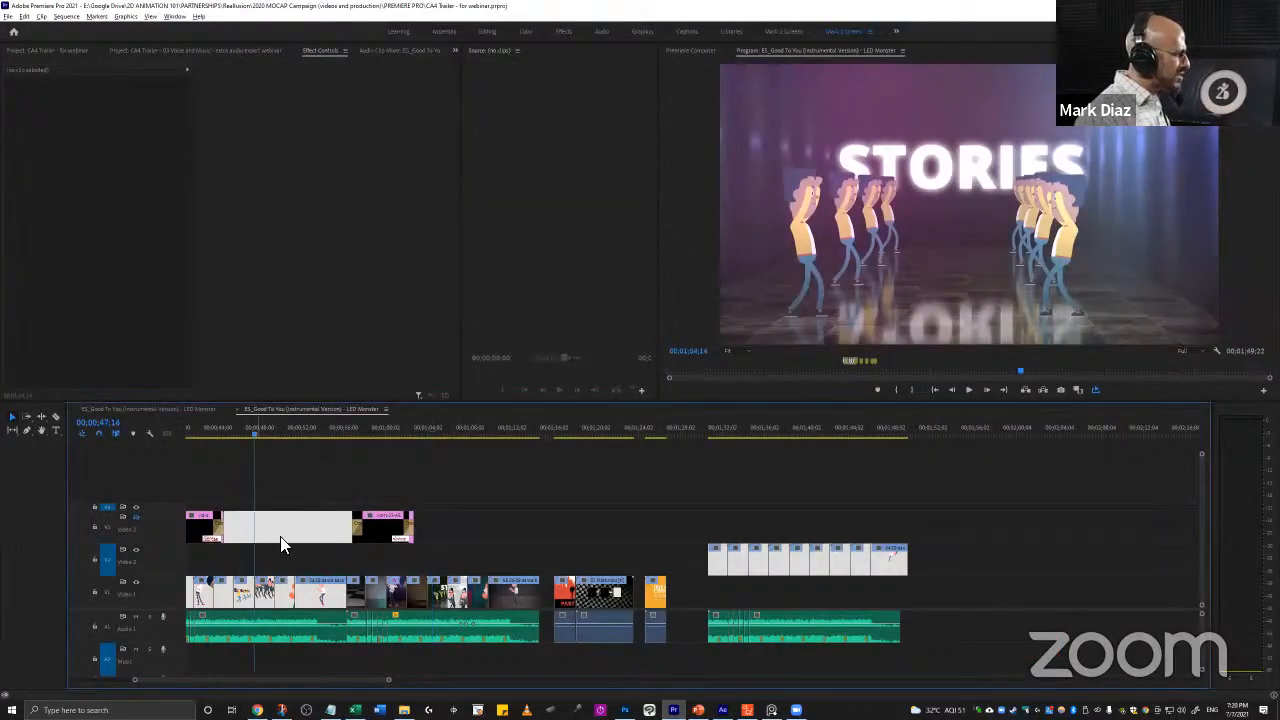
key("minus")
right_click(394, 552)
key("equal")
key("equal")
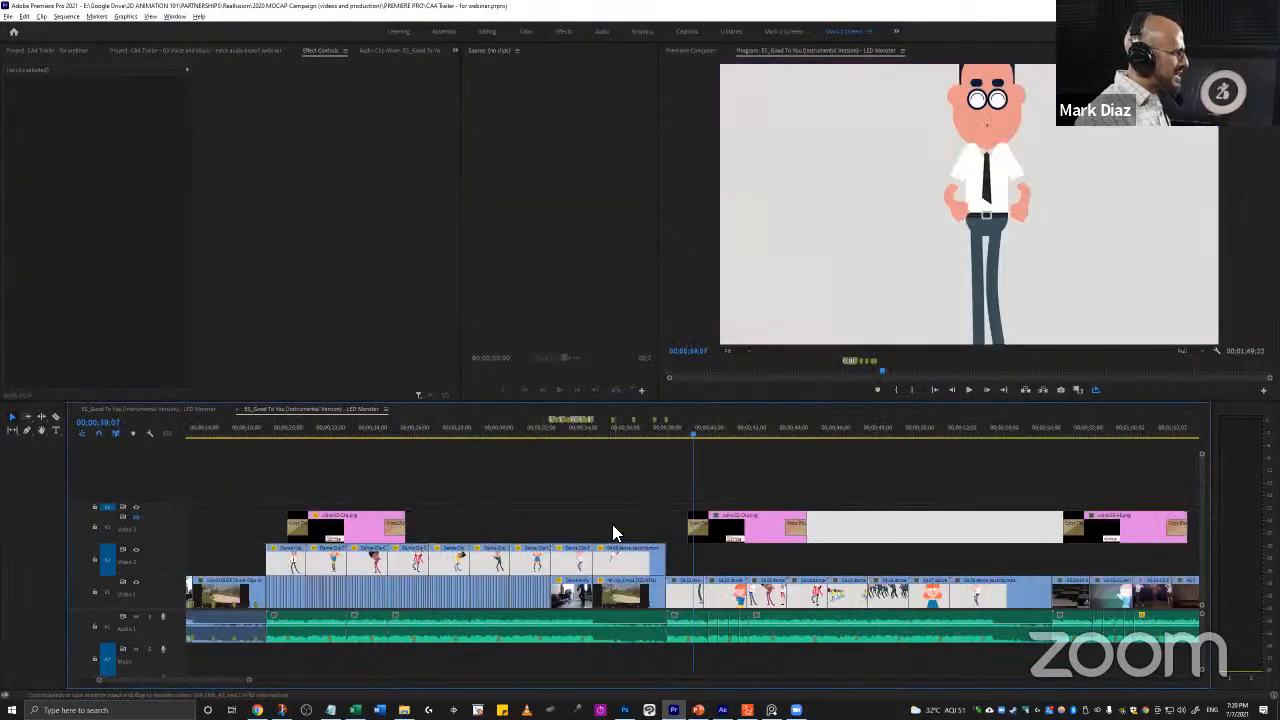
right_click(676, 564)
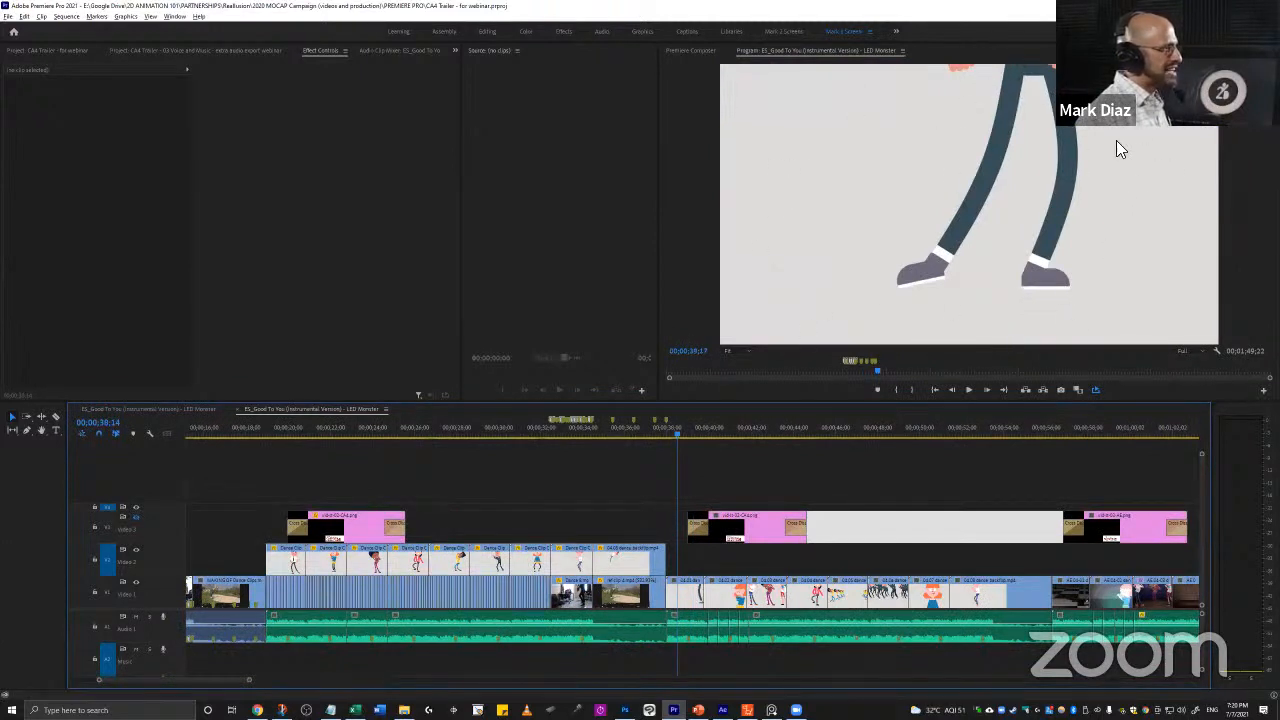
Step: Preview the man's dance shots from 00;00;39;01 and advance to the red-haired girl's clip
left_click_drag(680, 564, 693, 565)
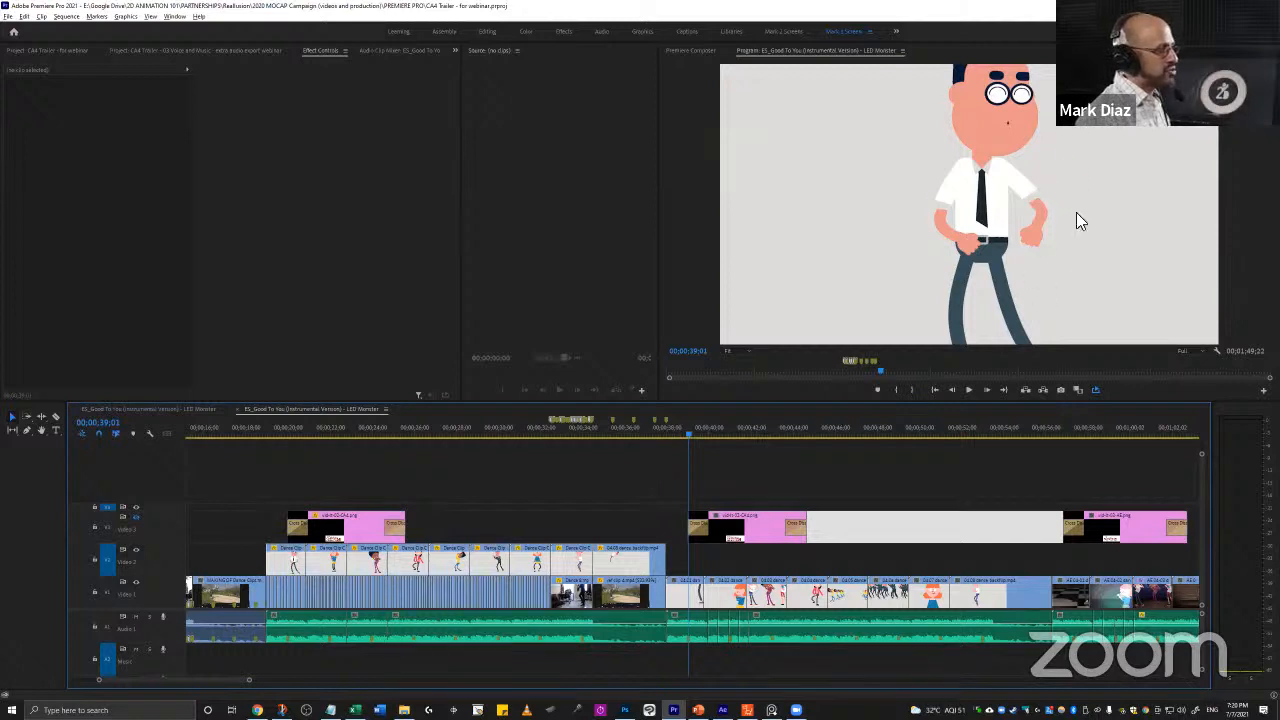
key("space")
key("space")
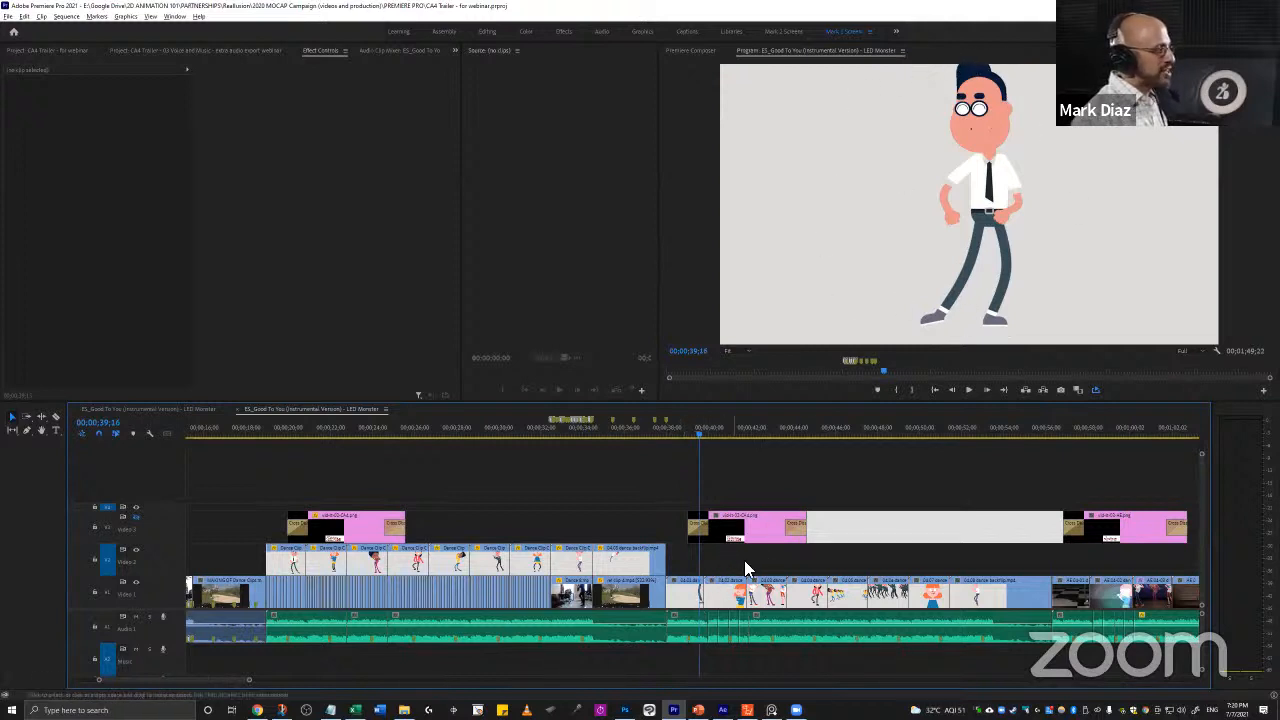
key("Down")
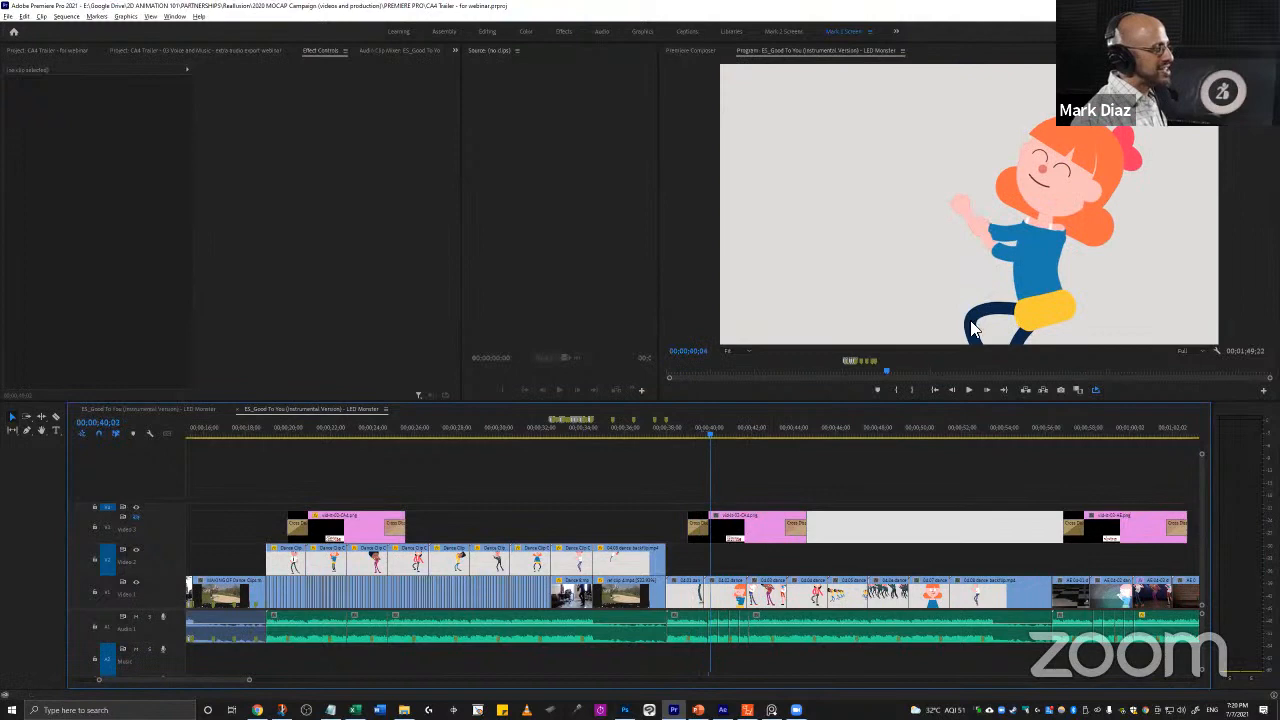
Step: Switch back to Chrome, play the Uptown Funk video with its sound unmuted and pause at 0:09
key("alt+Tab")
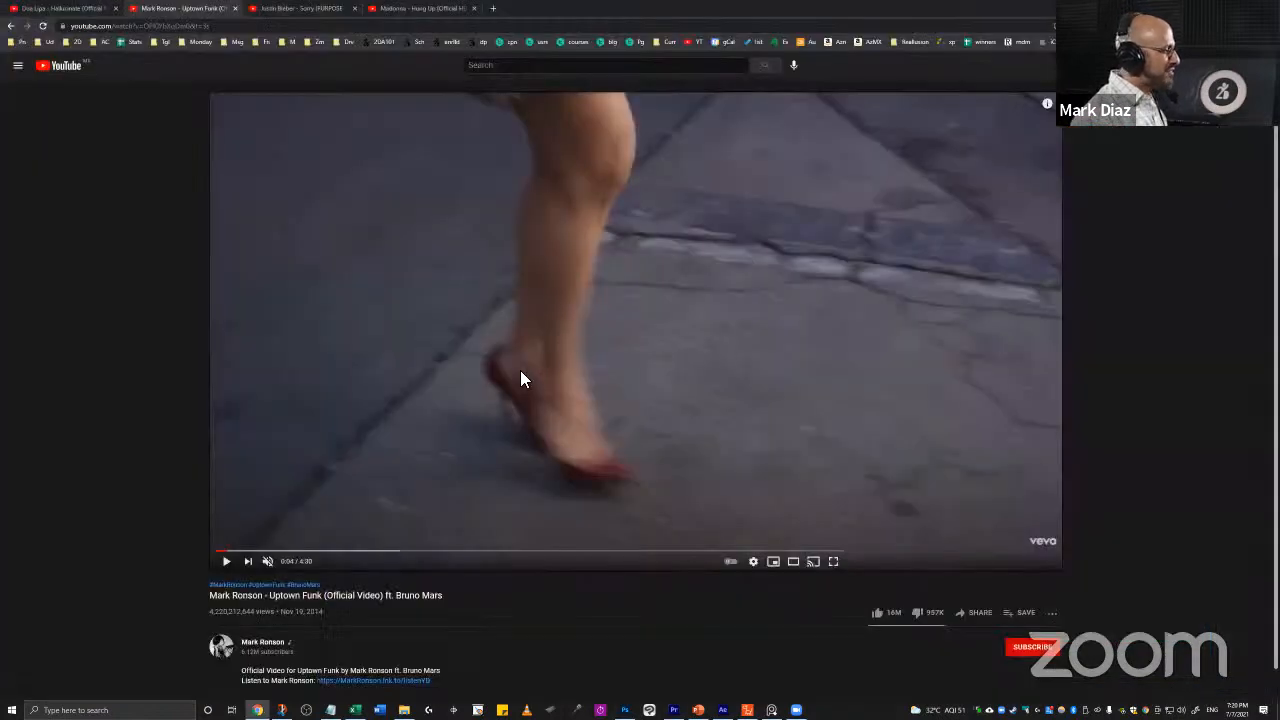
left_click(732, 292)
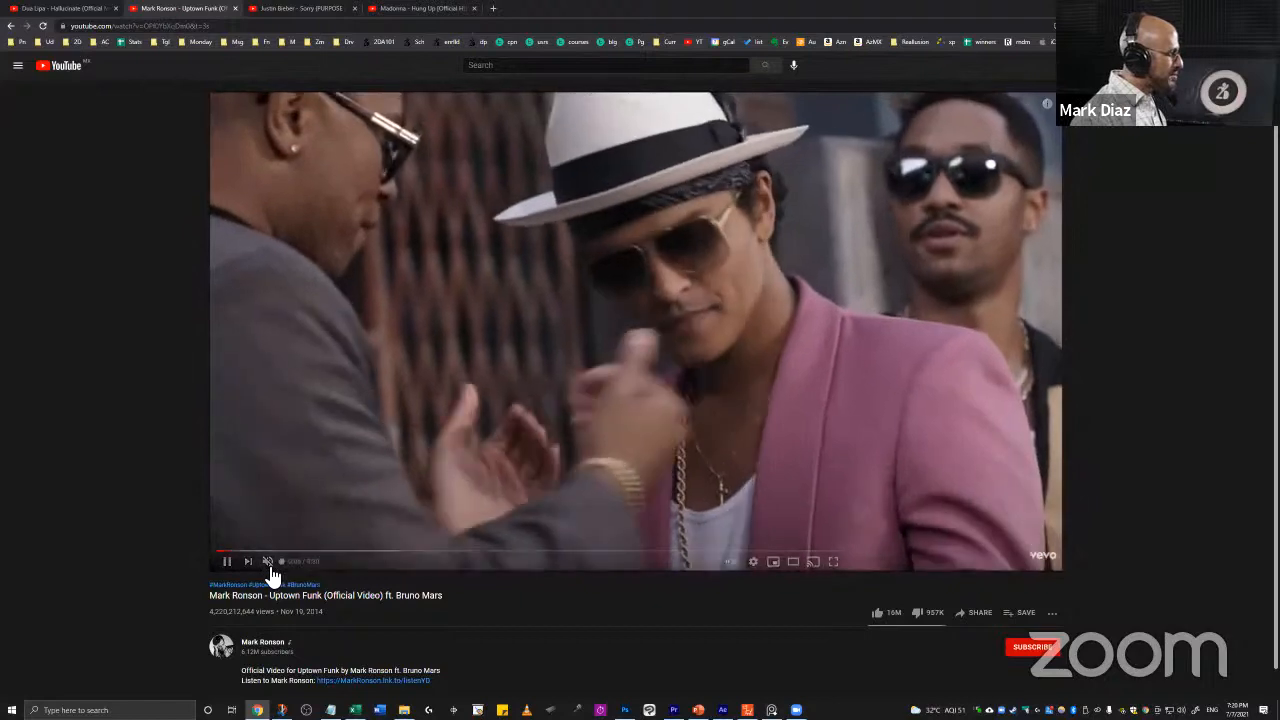
left_click(267, 561)
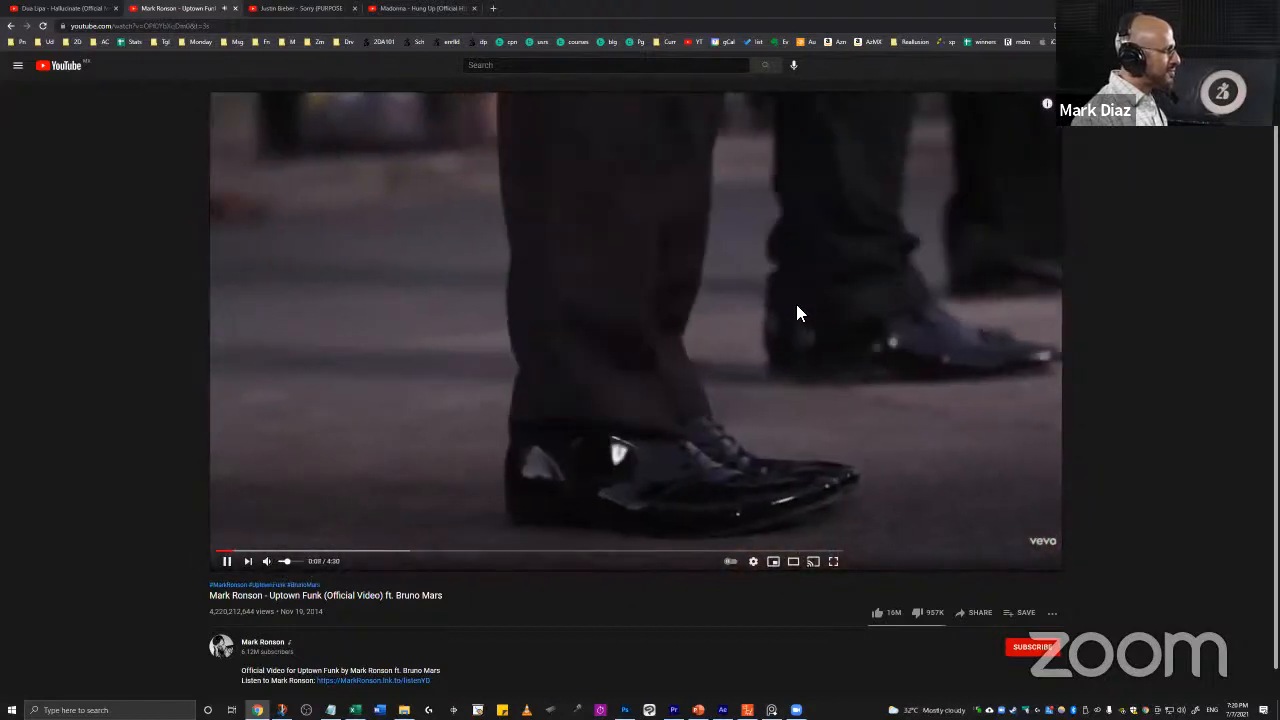
left_click(796, 306)
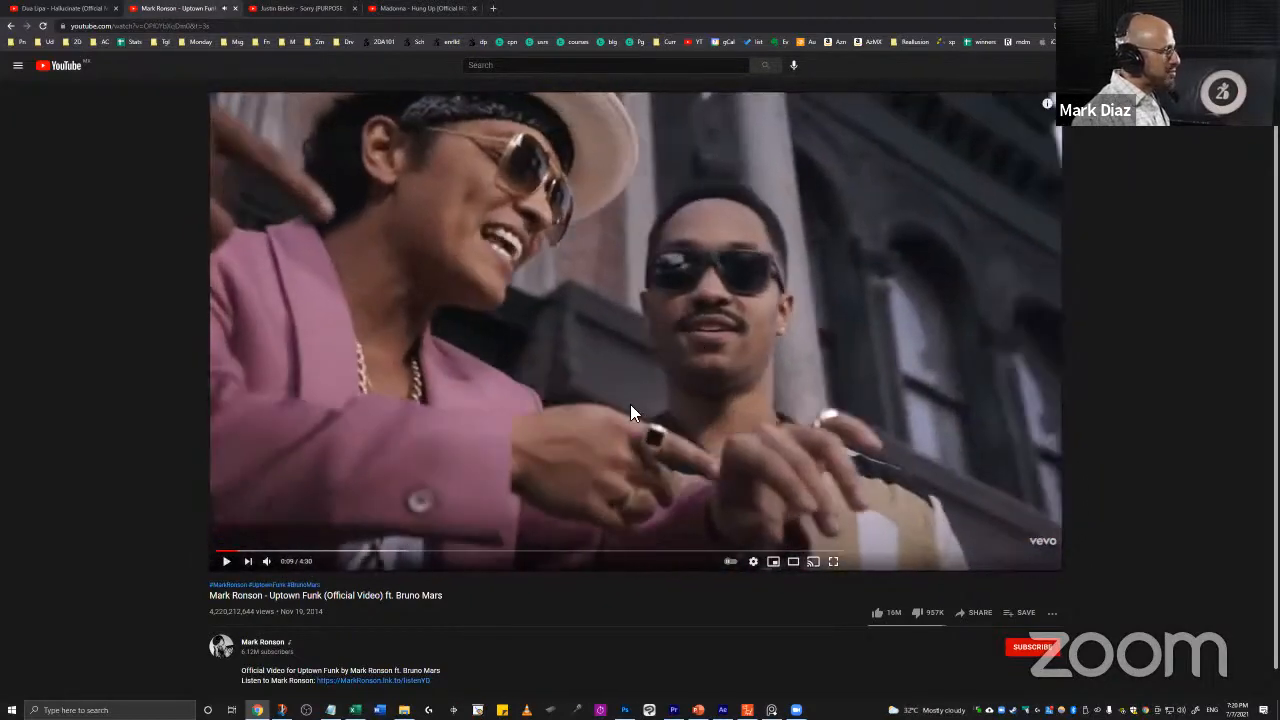
Step: Play the Uptown Funk video onward in short bursts, pausing at 0:15, 0:16, 0:17 and 0:19 to examine the shots
left_click(728, 254)
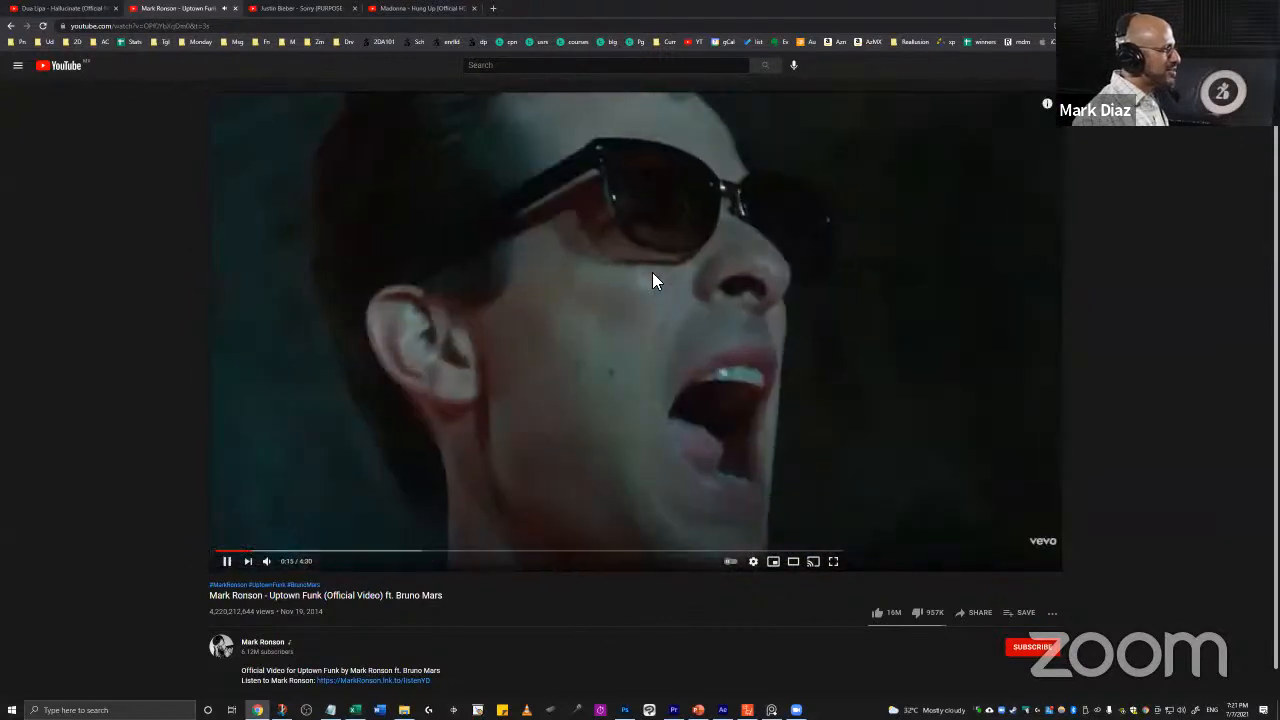
left_click(652, 275)
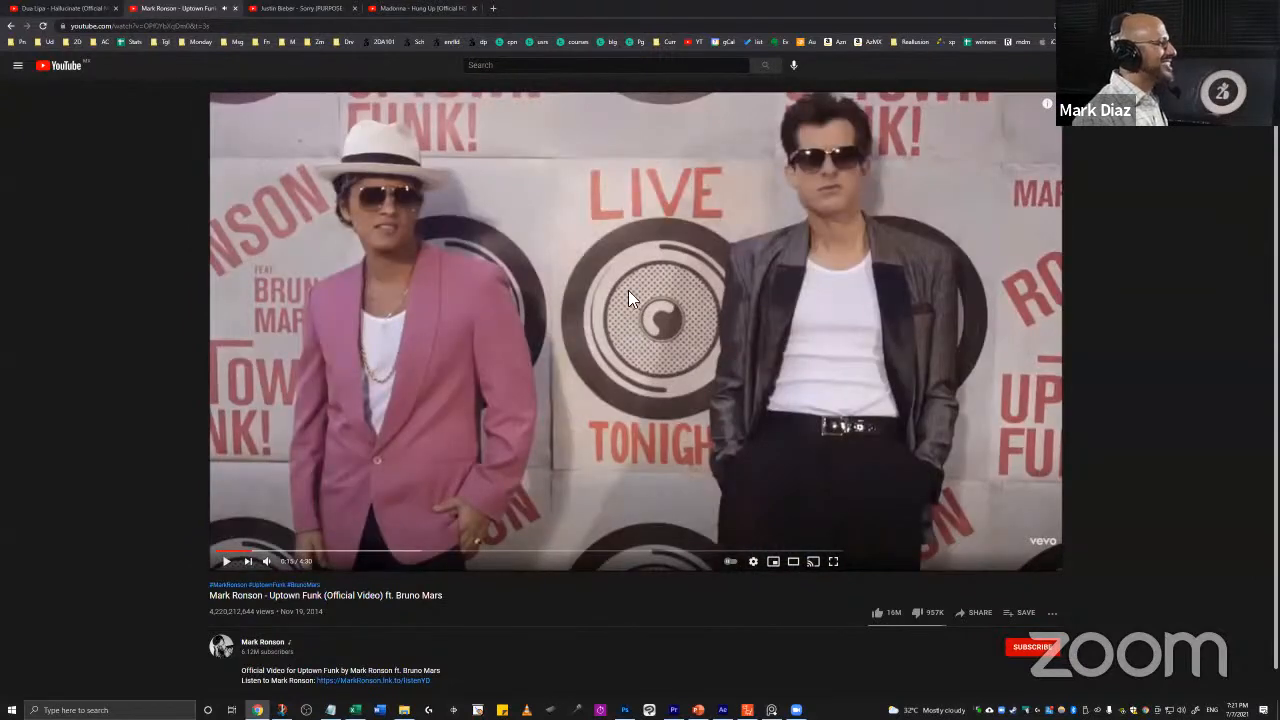
left_click(652, 258)
left_click(678, 272)
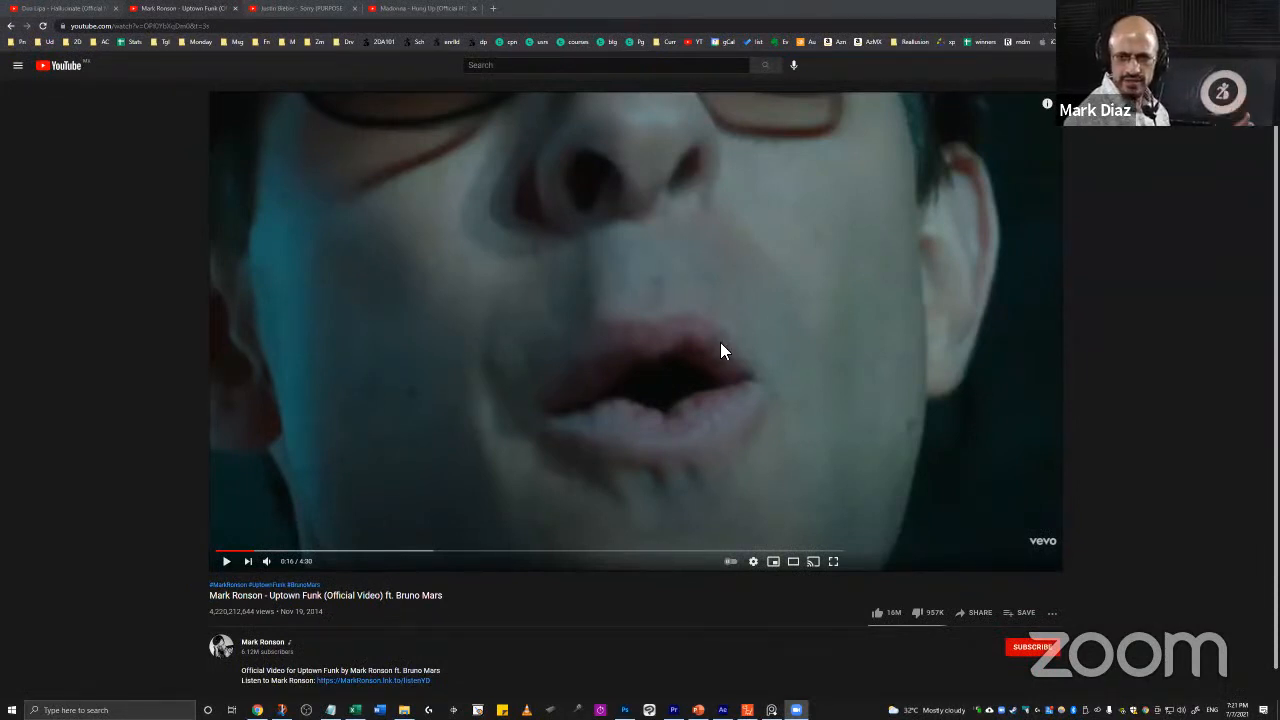
left_click(651, 293)
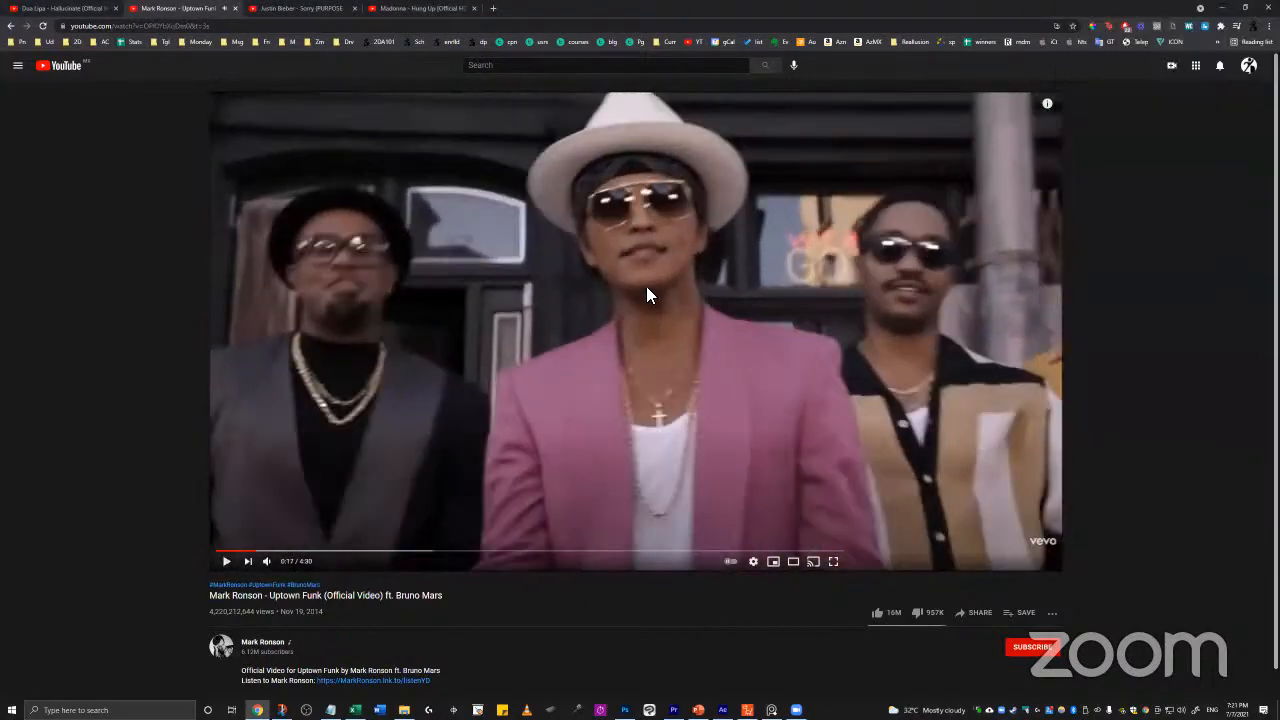
left_click(646, 286)
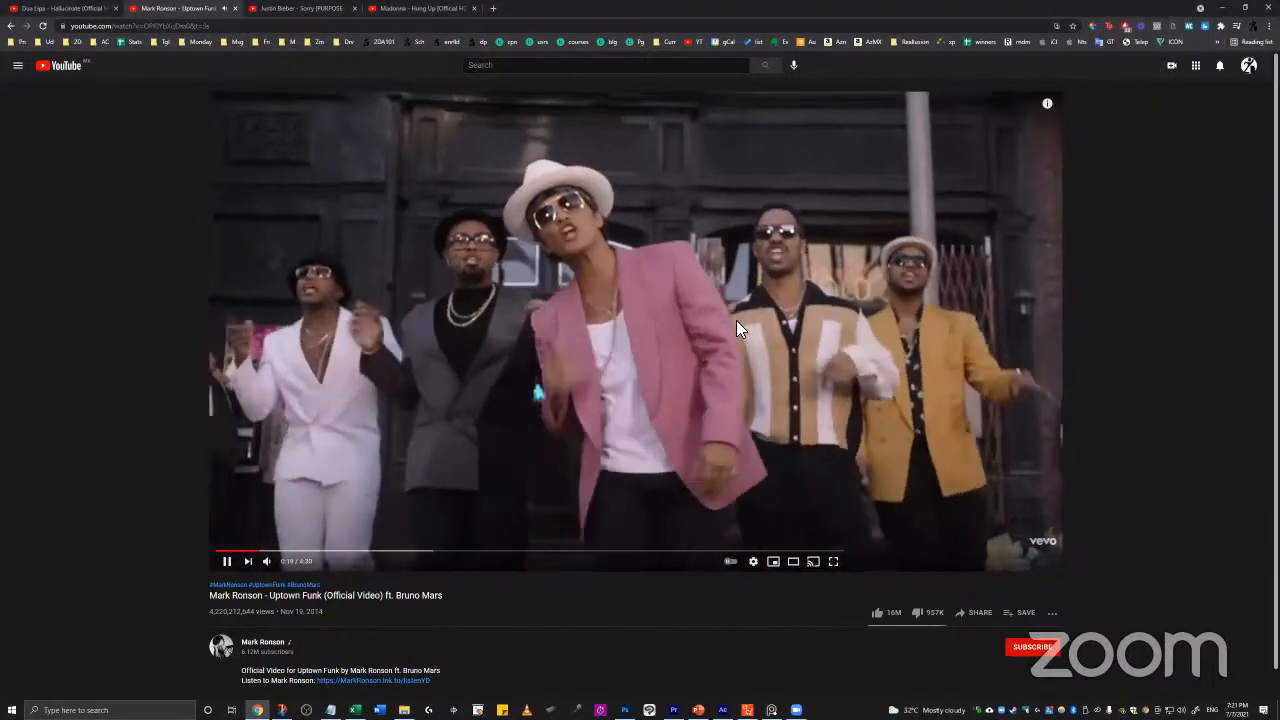
left_click(736, 320)
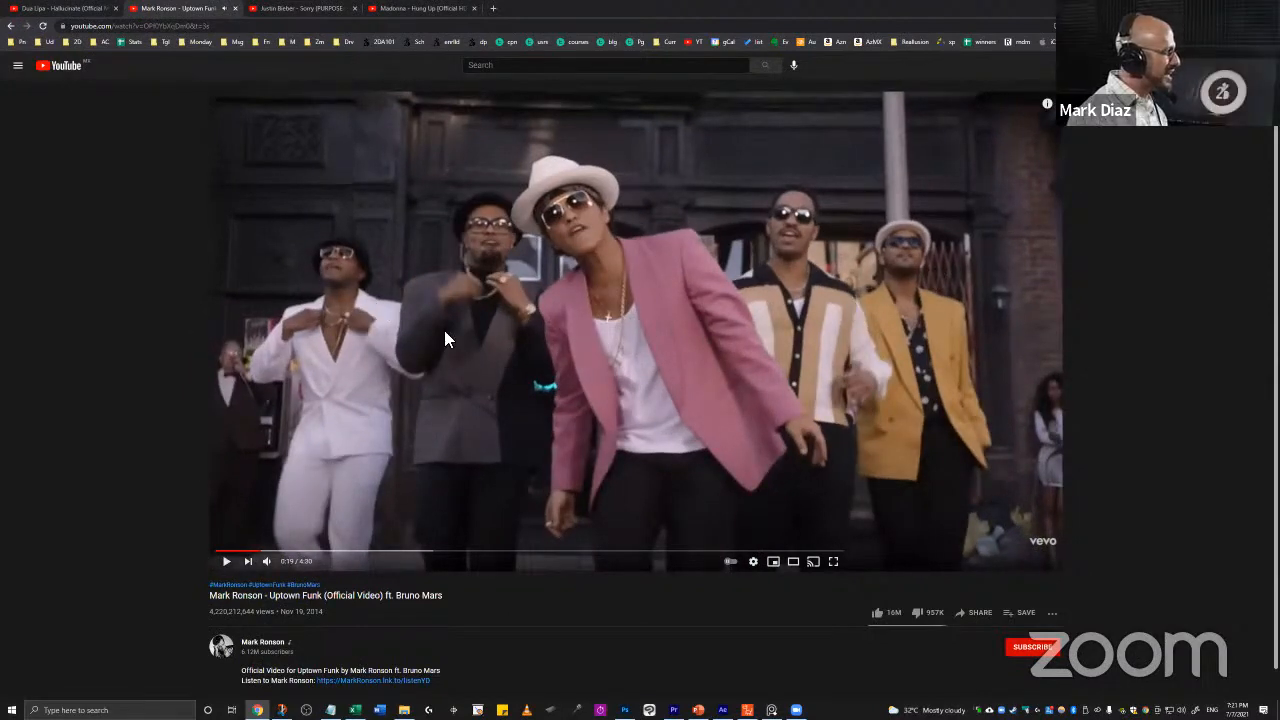
Step: Play the Uptown Funk video onward in short bursts, pausing at 0:23 and 0:25 to examine the framing
left_click(794, 306)
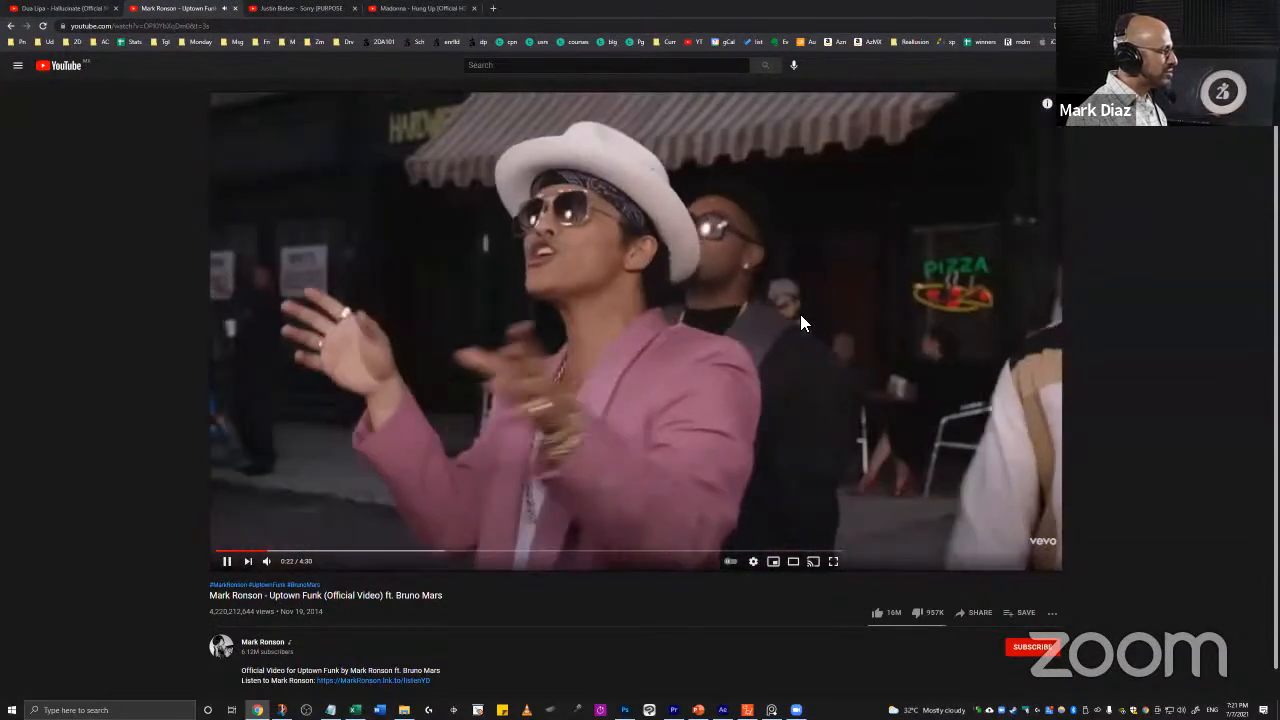
left_click(708, 352)
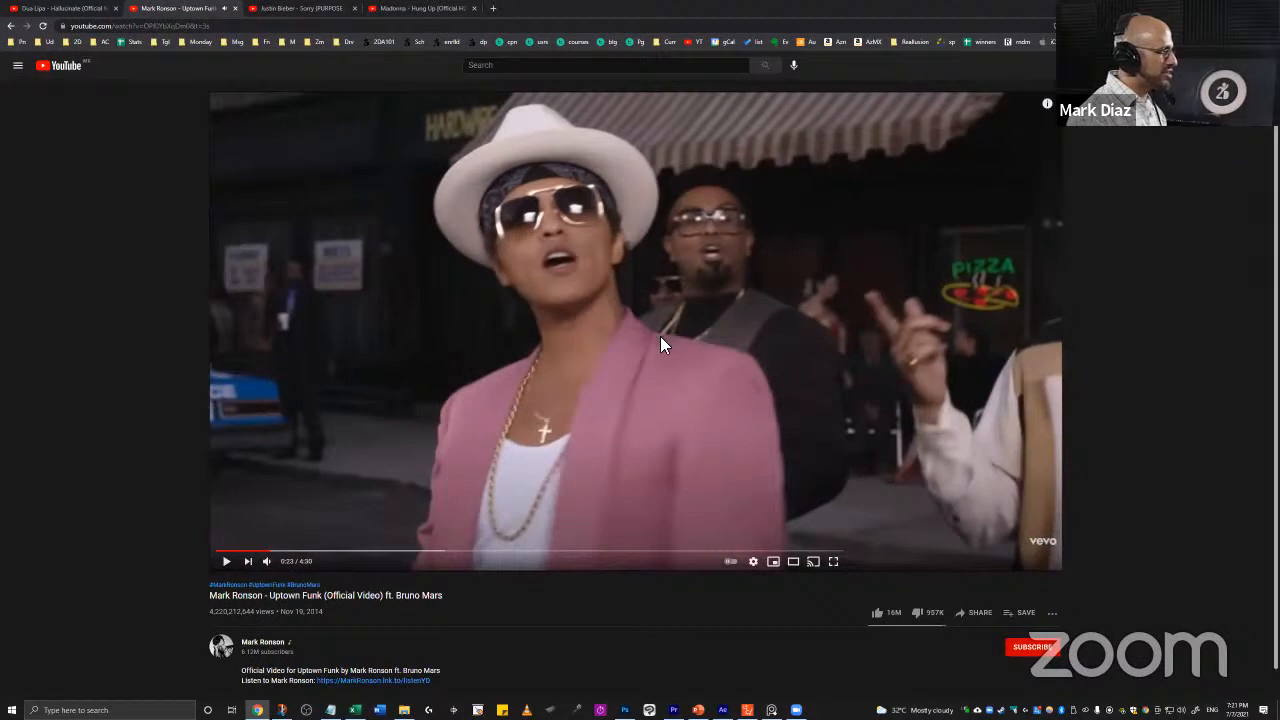
left_click(630, 358)
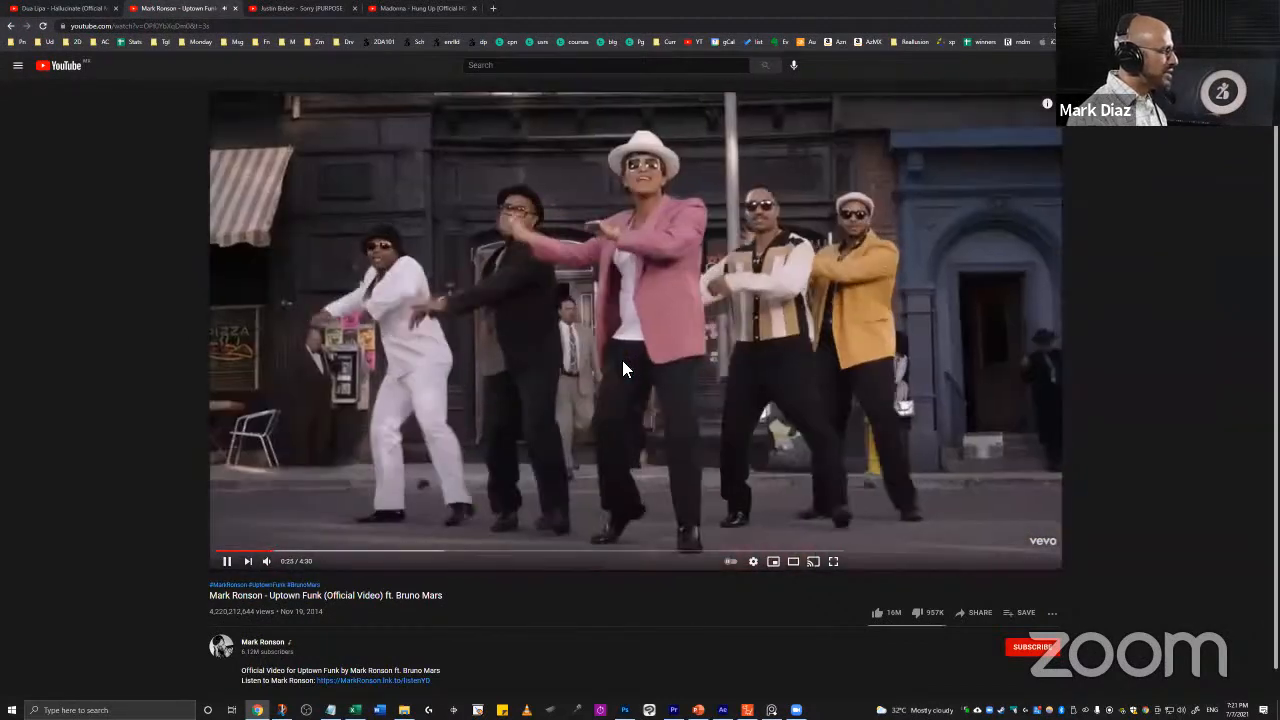
left_click(622, 368)
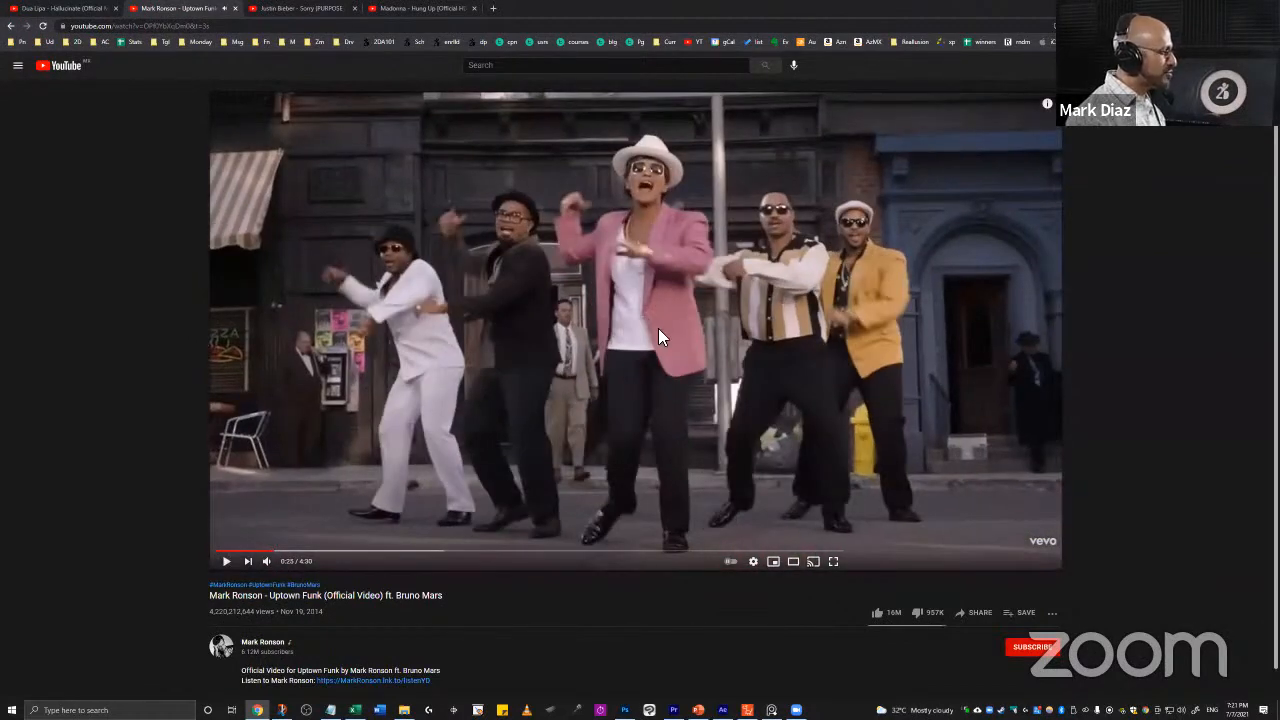
Step: Switch to Premiere Pro, preview the group dance up to 00;00;40;27 and compare it with the paused Uptown Funk shot in Chrome
left_click(673, 710)
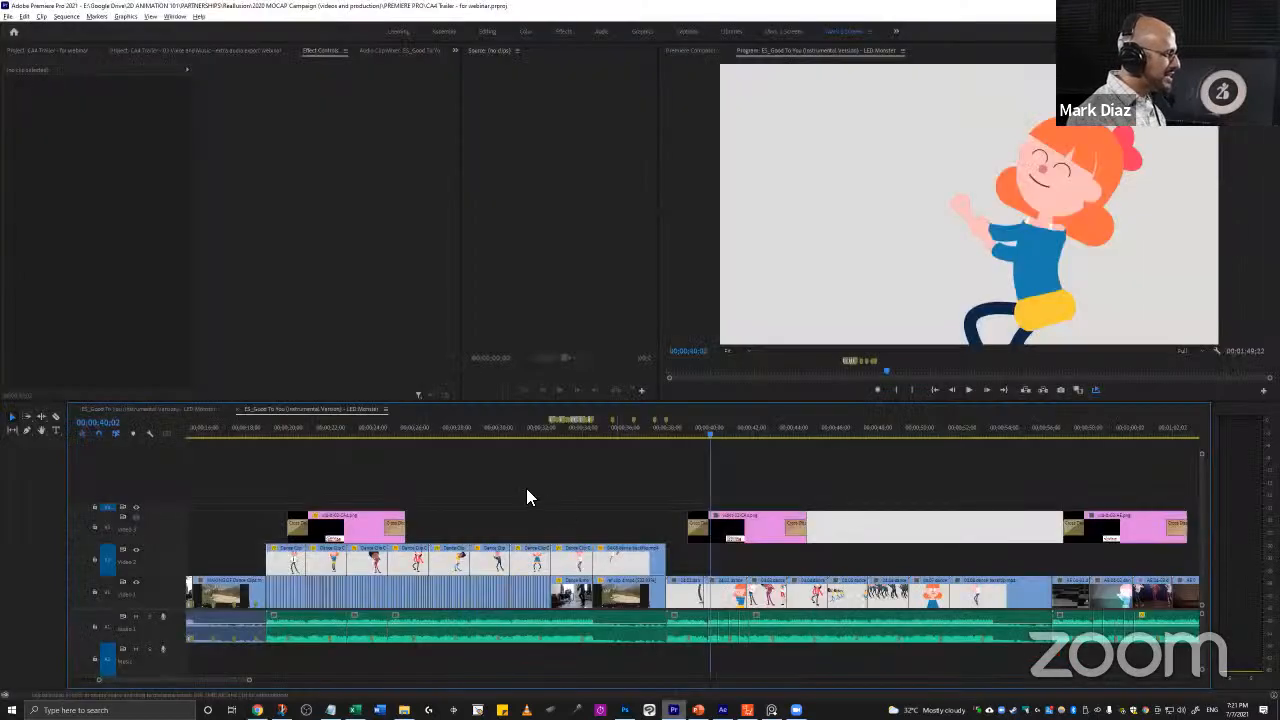
key("space")
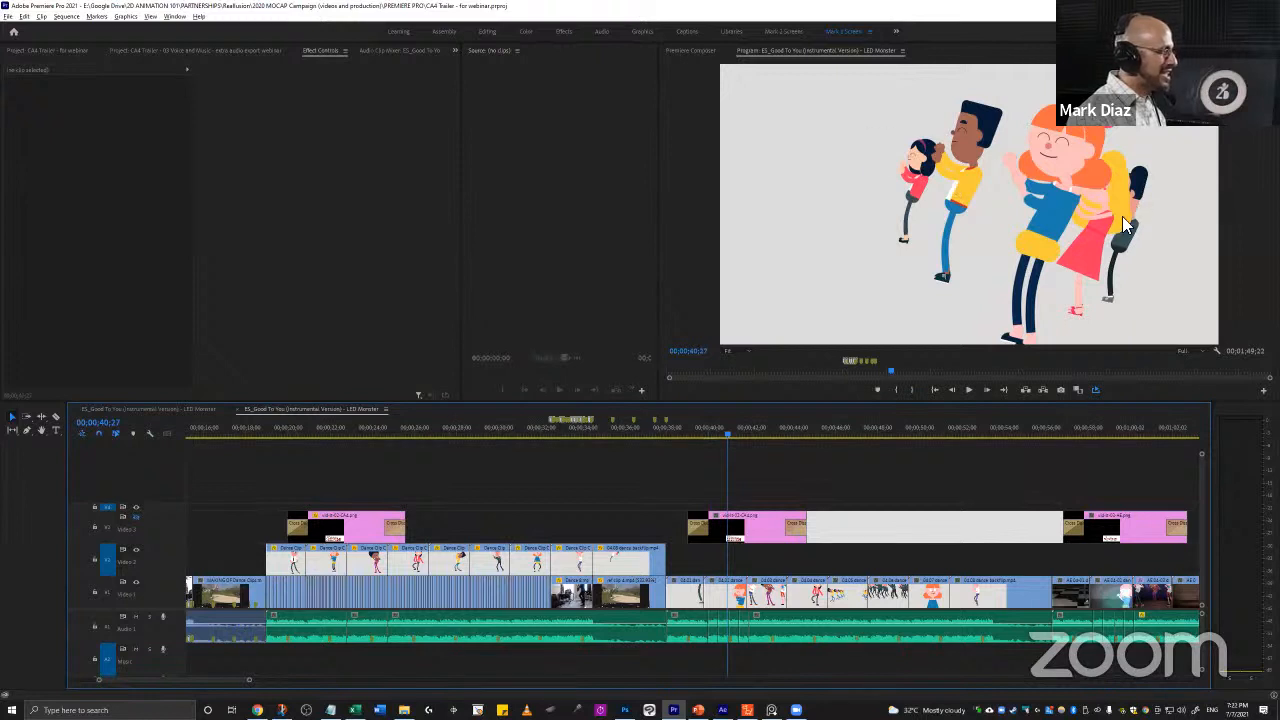
key("alt+Tab")
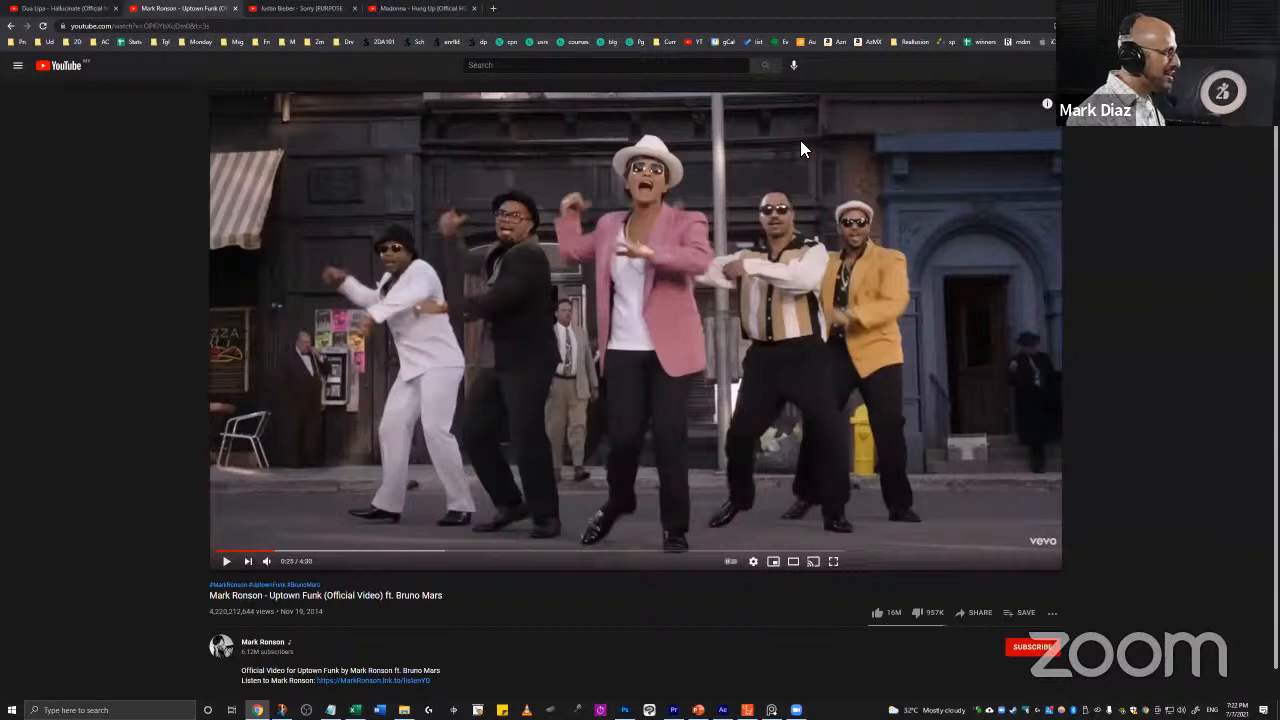
key("alt+Tab")
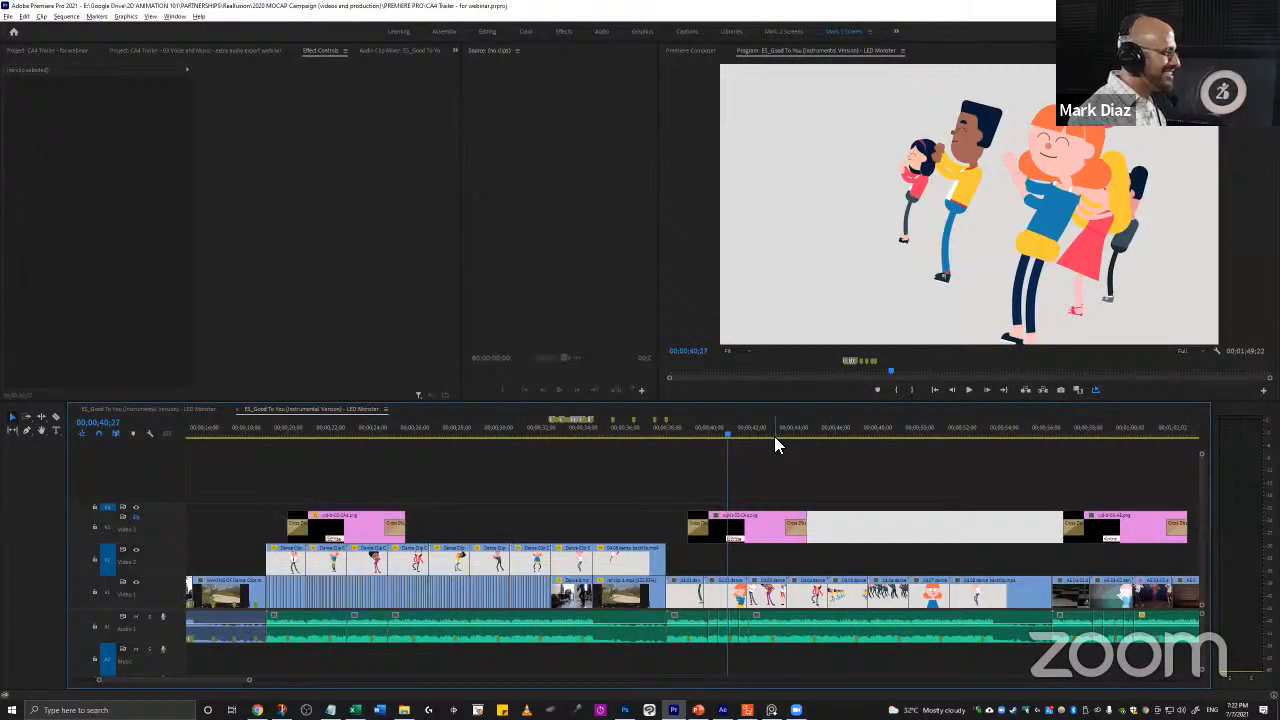
Step: Alternate between Chrome and Premiere Pro, playing Uptown Funk to 0:28 and the animated group dance in short bursts to compare them
key("alt+Tab")
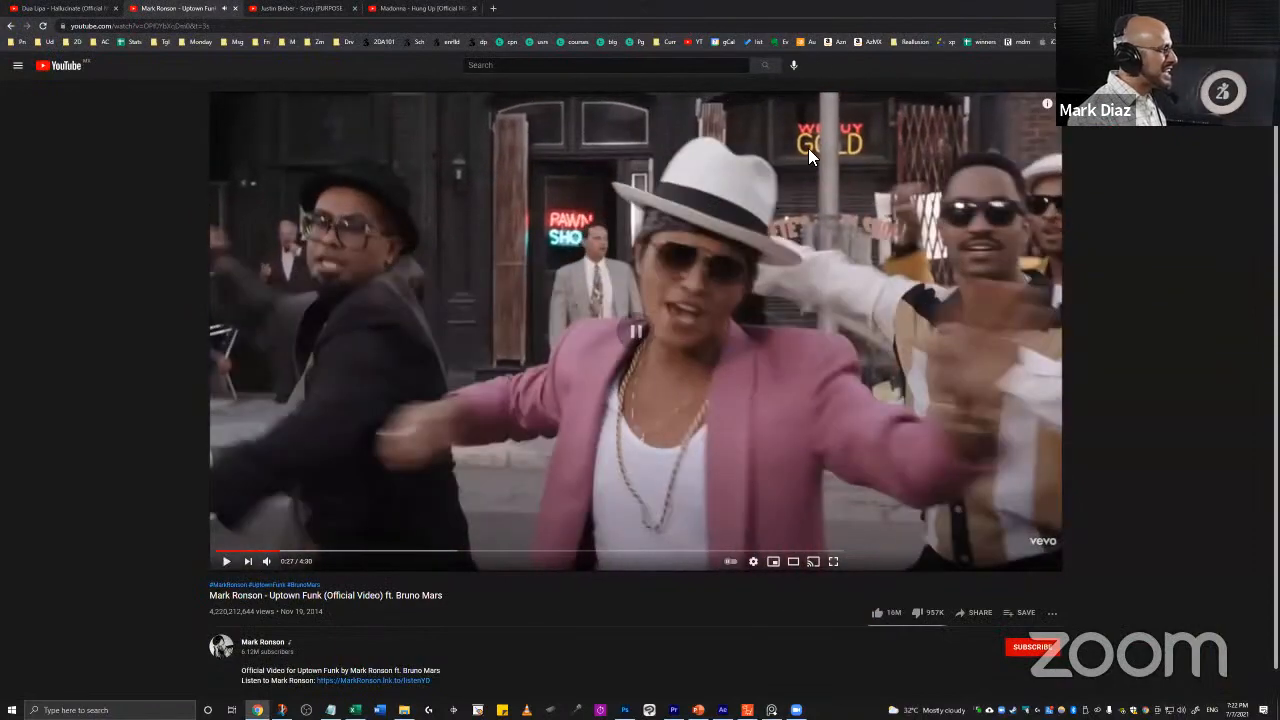
key("alt+Tab")
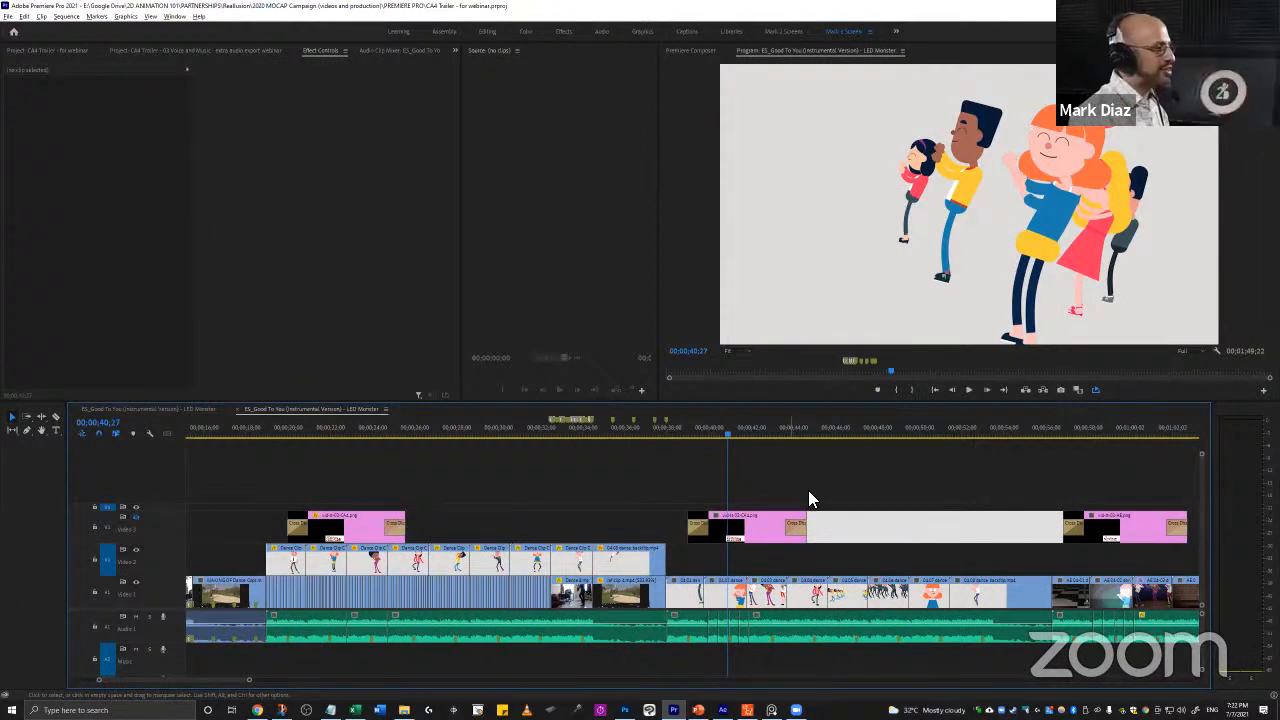
left_click(737, 489)
key("space")
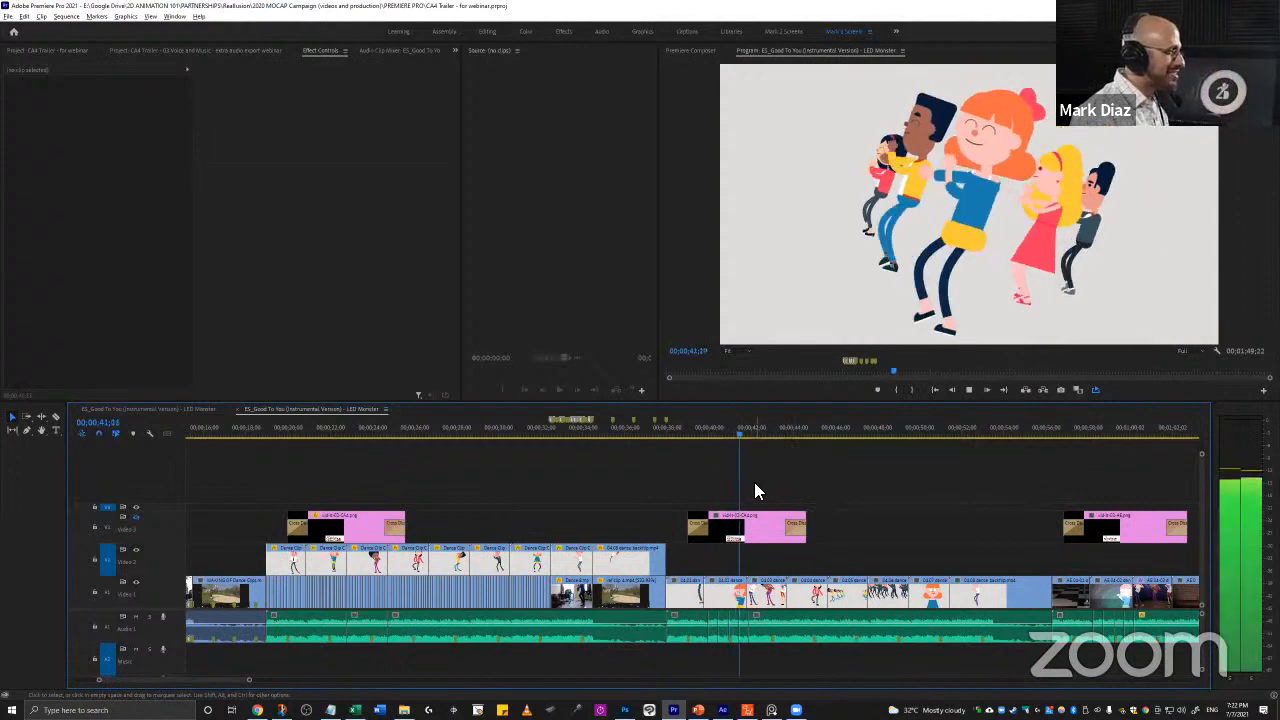
key("space")
key("alt+Tab")
left_click(680, 400)
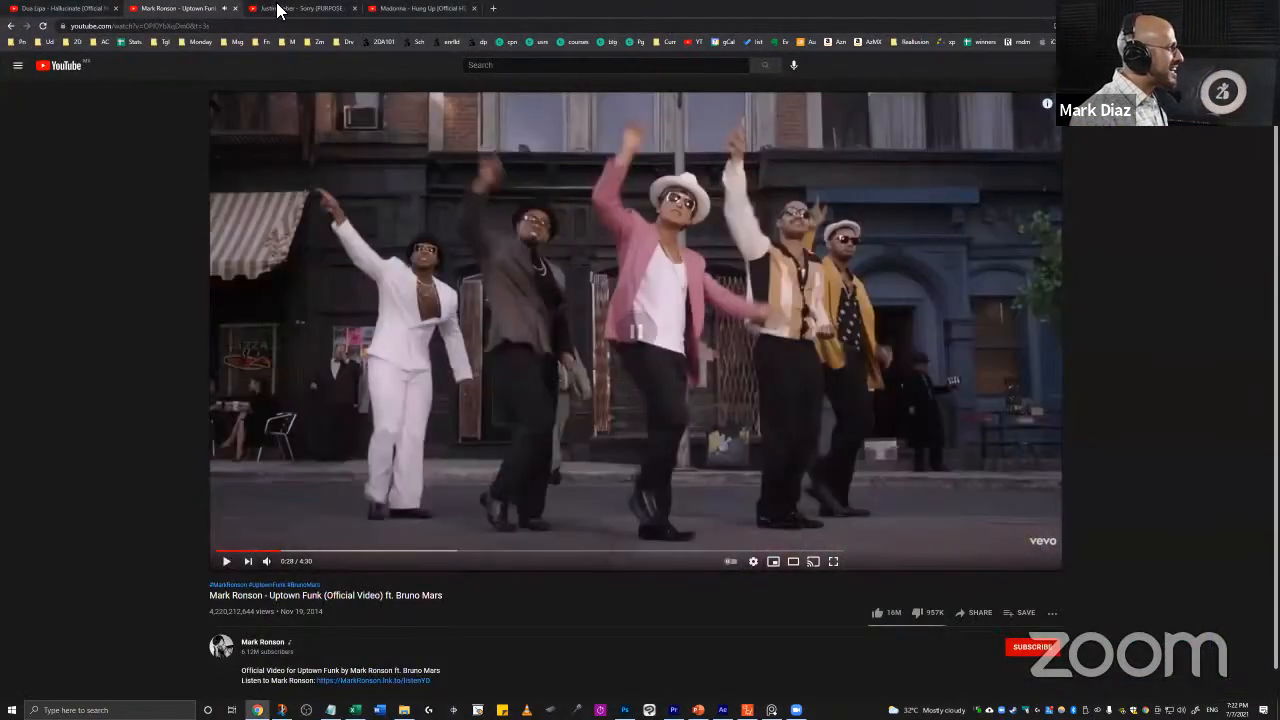
Step: Bring up the Justin Bieber - Sorry video, and in Premiere Pro move the playhead to the suited men's crowd shot at 00;00;48;11
left_click(296, 9)
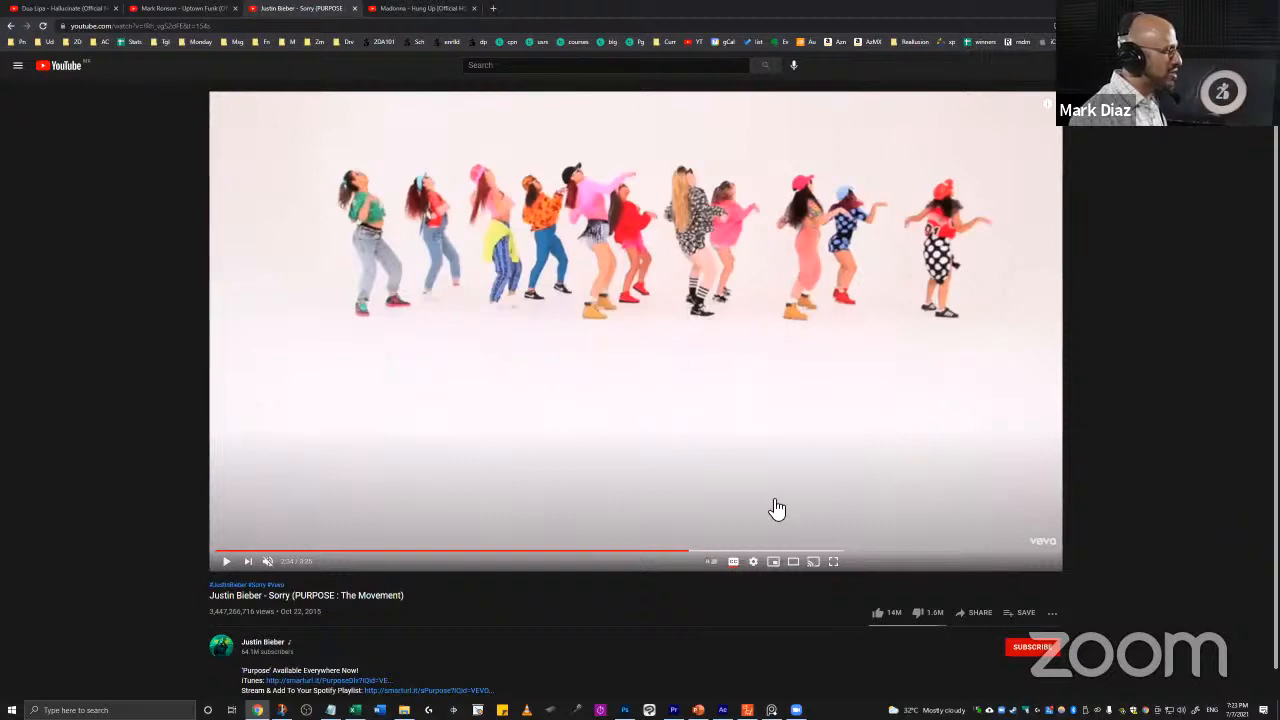
key("alt+Tab")
left_click(884, 530)
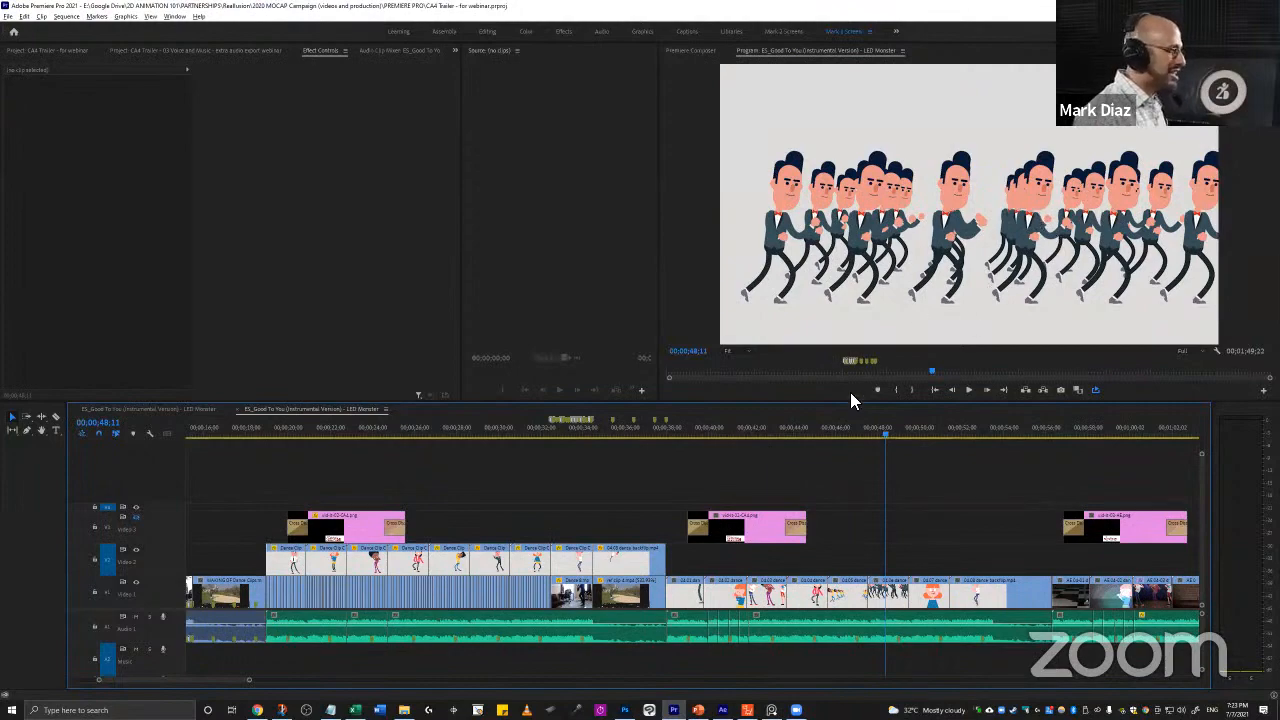
Step: Switch back to Chrome, play the Sorry video with its sound unmuted and pause on the lone dancer in the polka-dot outfit
key("alt+Tab")
left_click(710, 330)
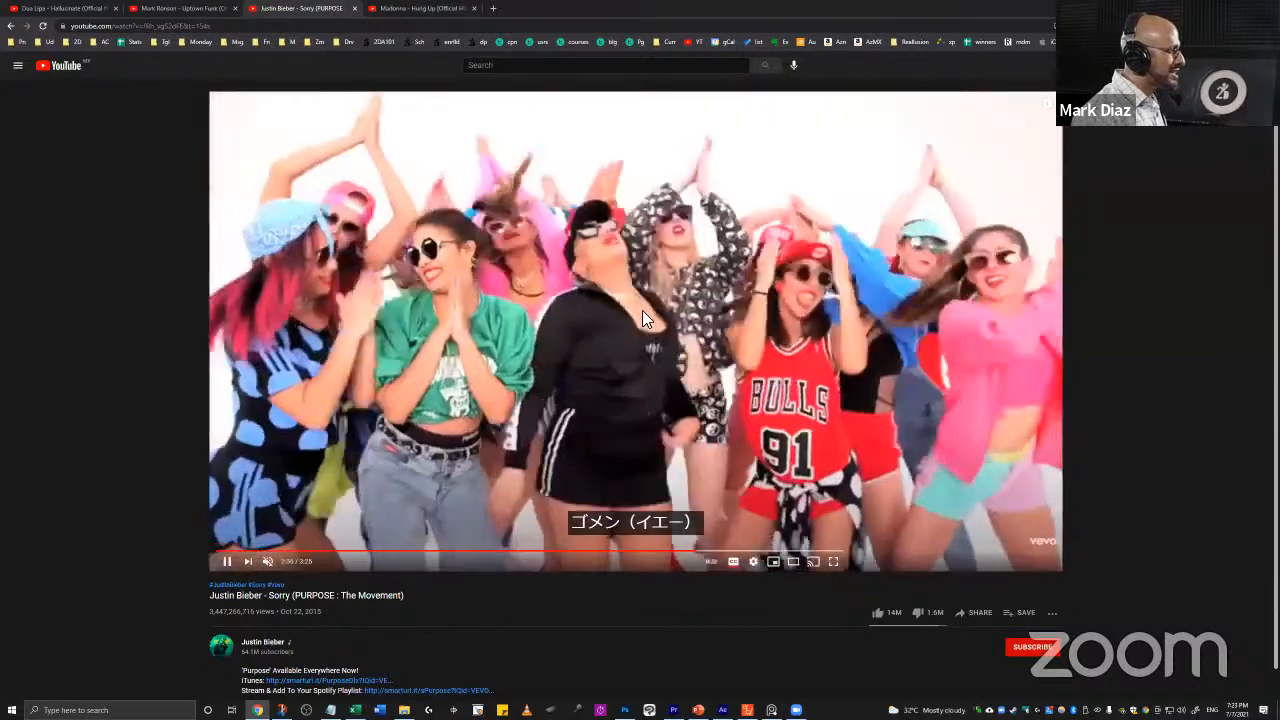
key("space")
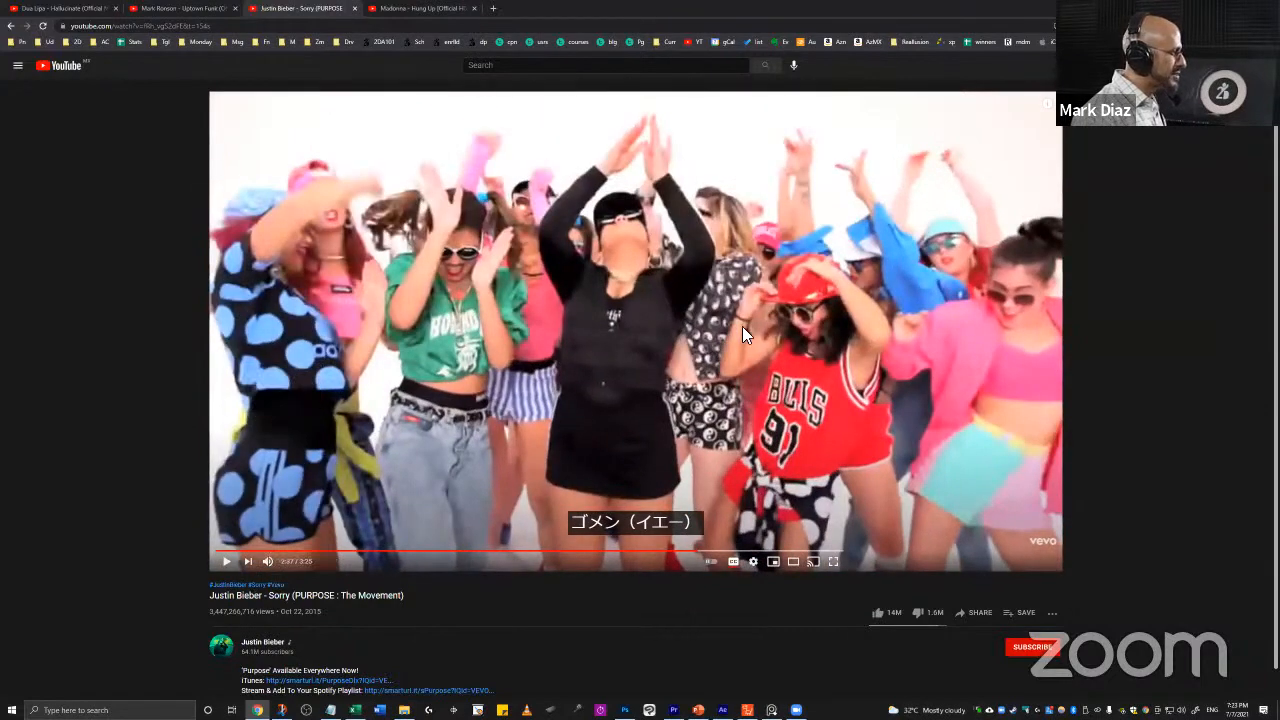
key("m")
left_click(742, 326)
left_click(742, 326)
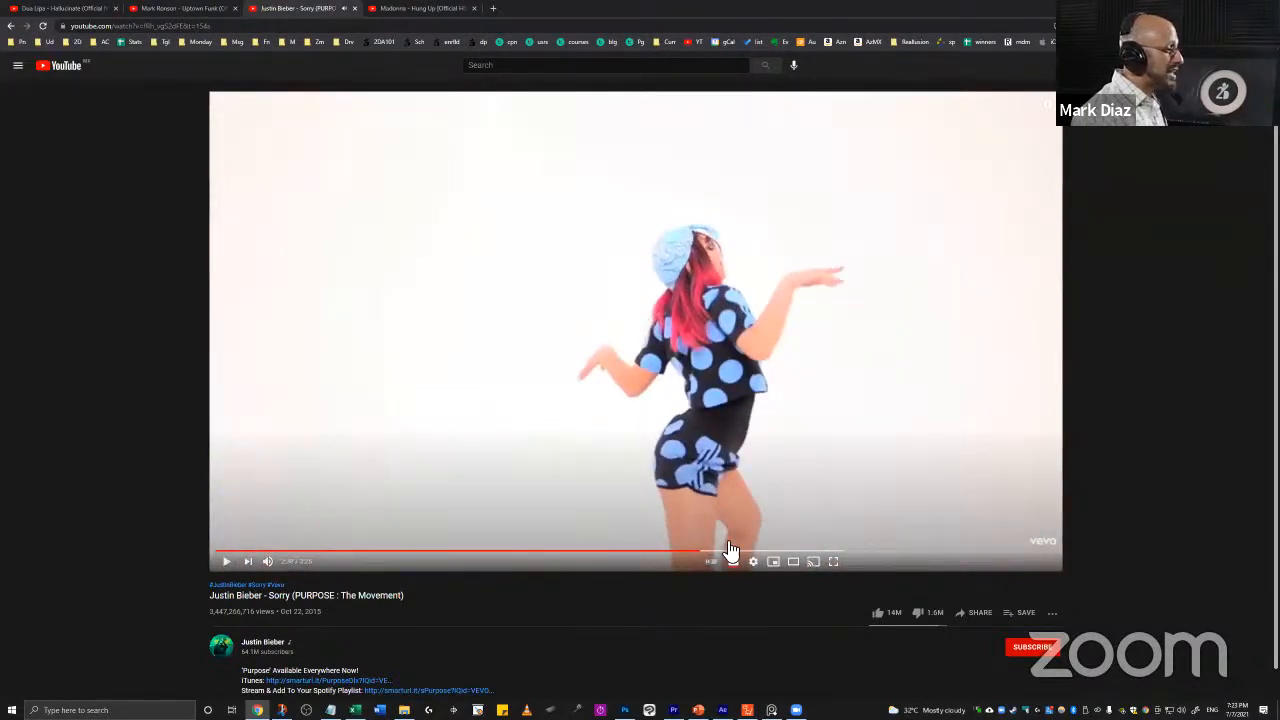
mouse_move(288, 563)
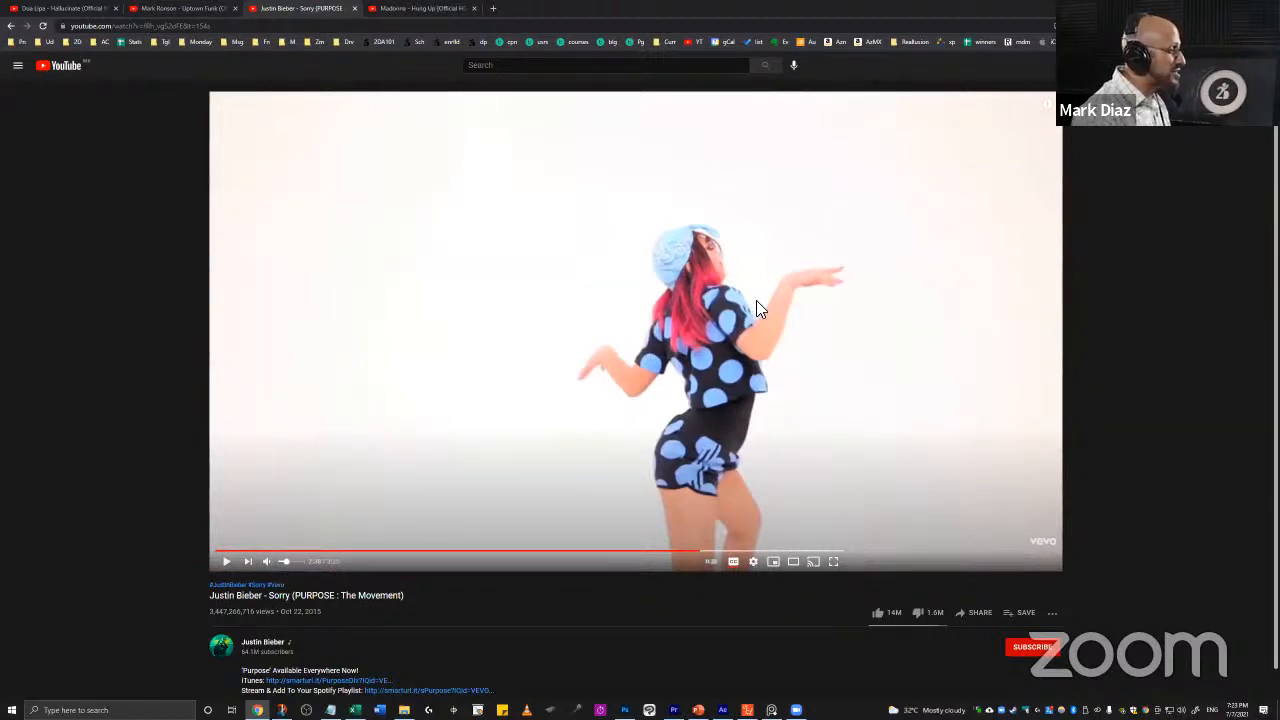
Step: Play the Sorry video onward in short bursts, examining the lone dancer's shot and pausing on the wide group shot
left_click(628, 239)
left_click(597, 287)
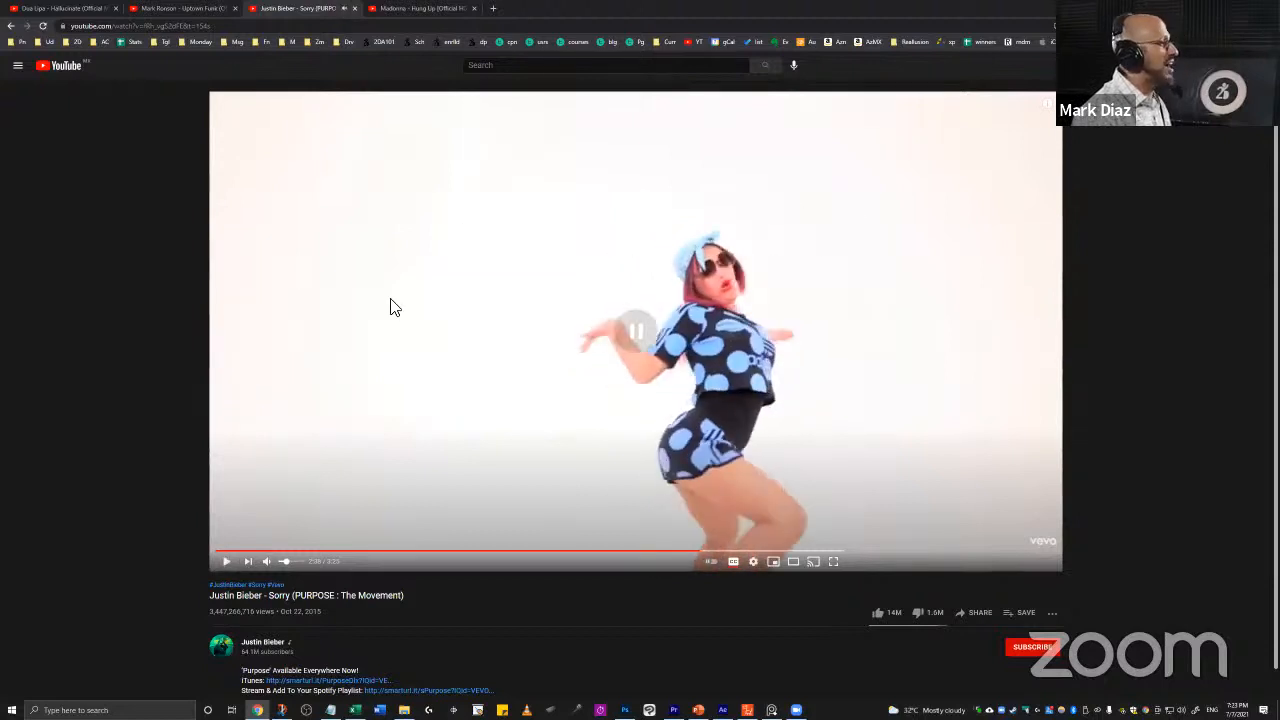
left_click(509, 344)
left_click(640, 300)
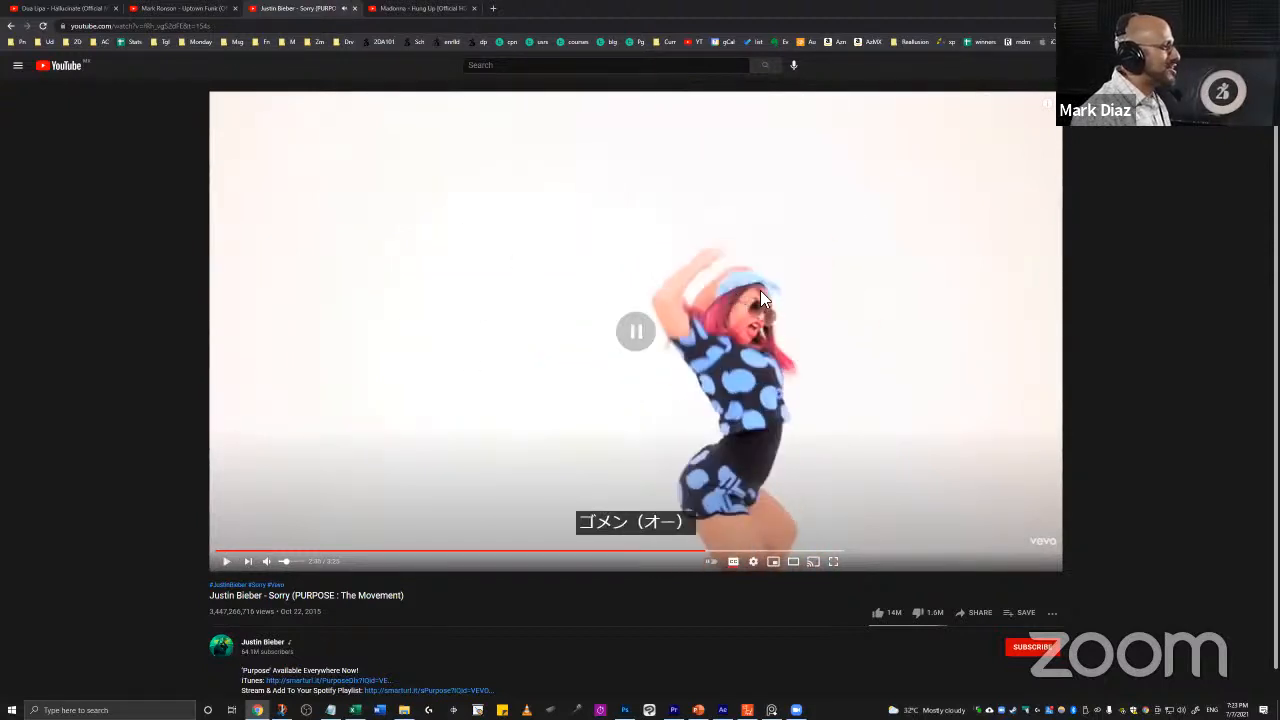
left_click(846, 366)
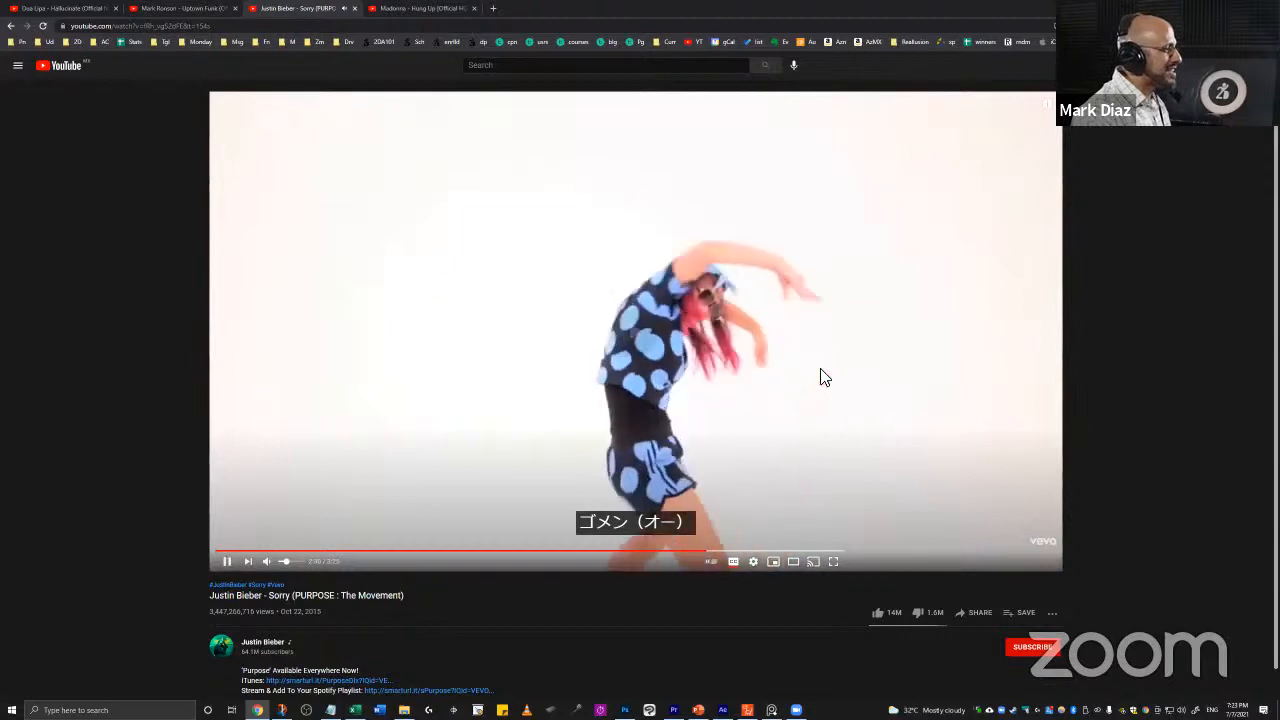
left_click(676, 222)
Step: Switch to Premiere Pro, find the shot of the repeated dancer in yellow and preview it from its start to 00;00;47;07
left_click(674, 710)
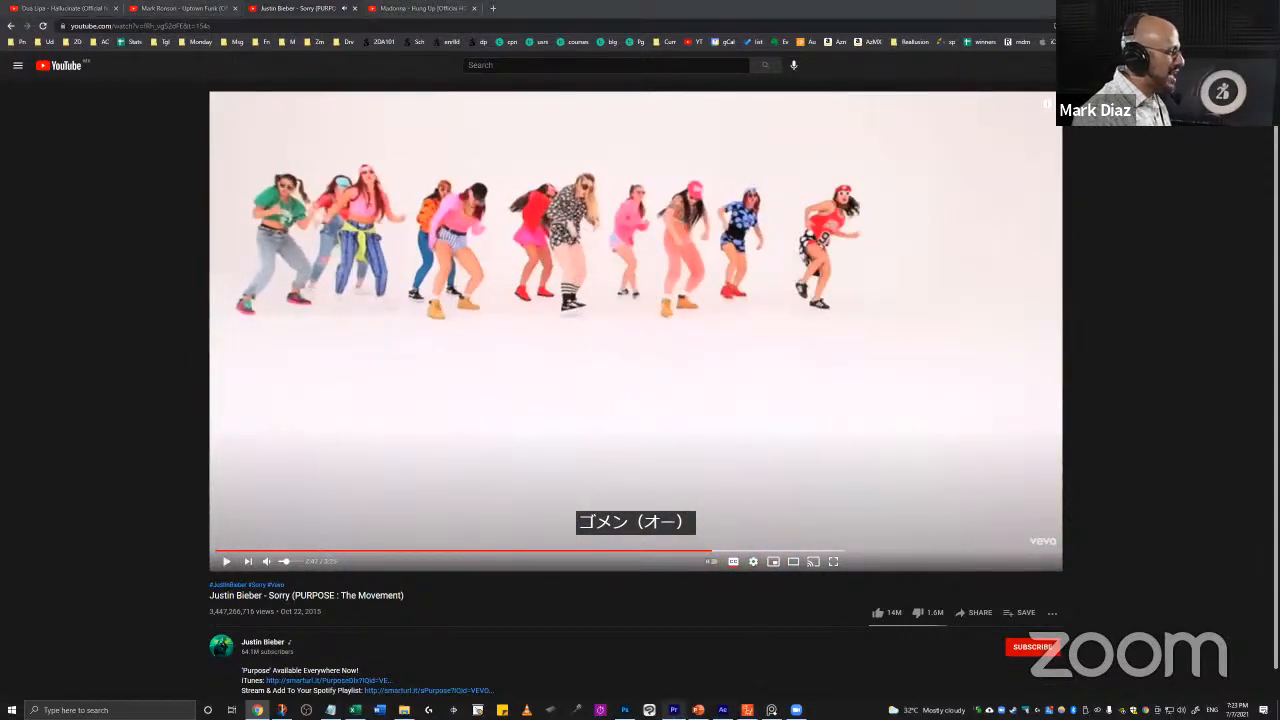
key("Up")
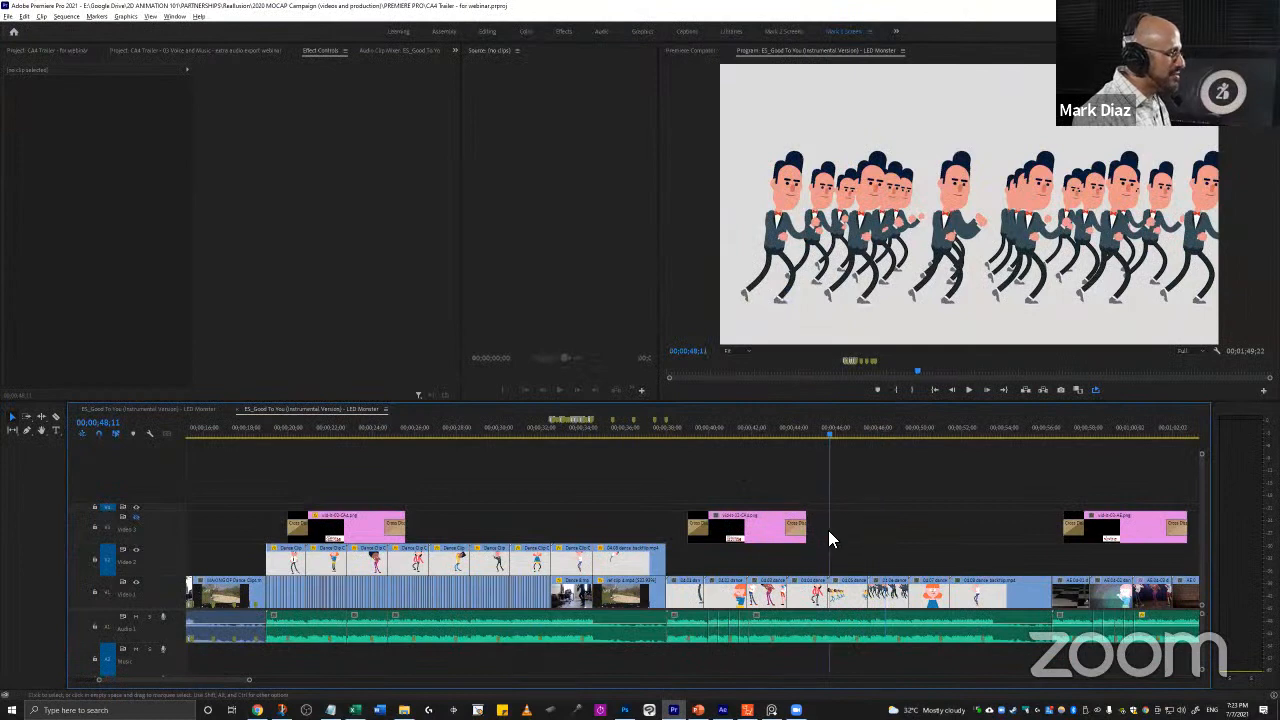
key("Up")
key("Down")
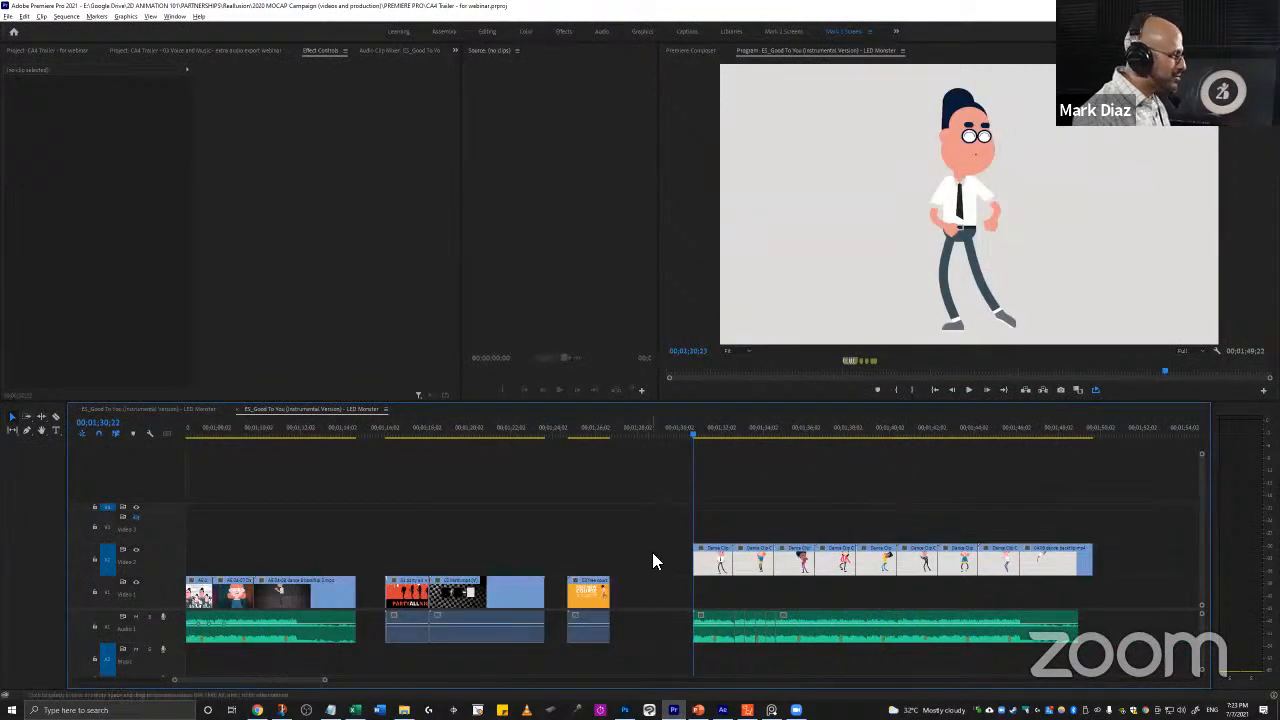
key("minus")
key("minus")
left_click(505, 550)
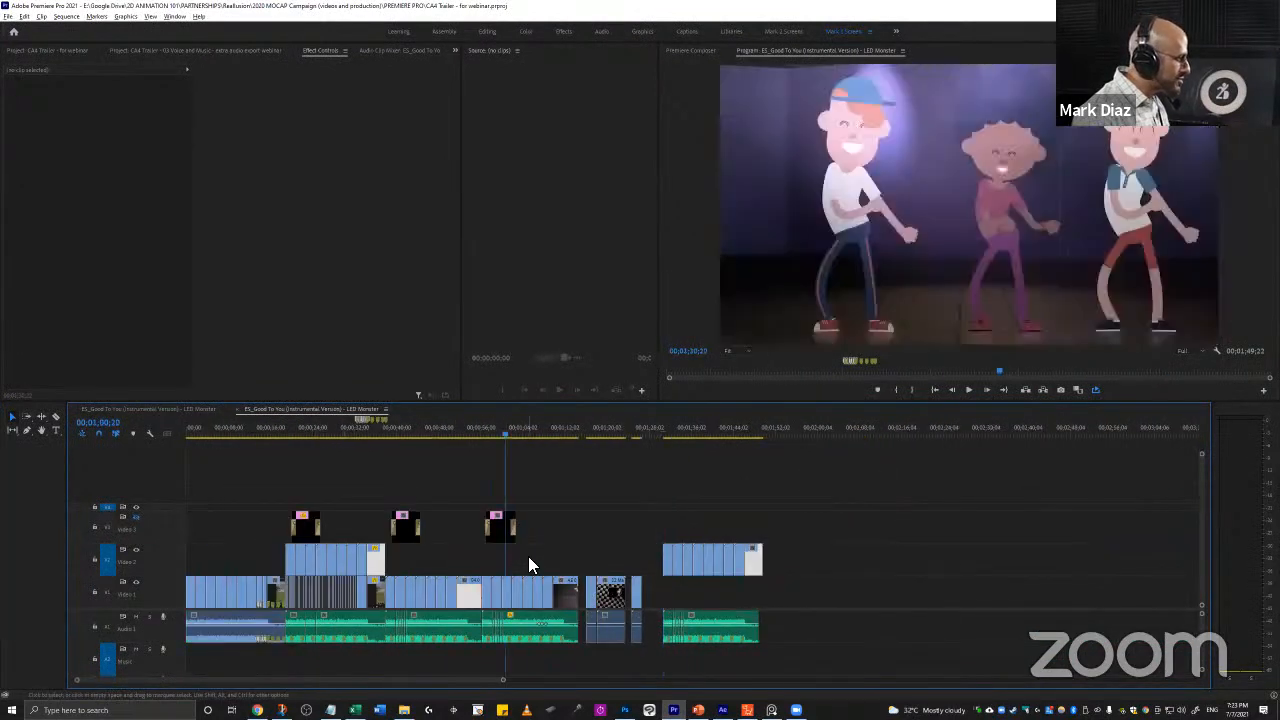
key("equal")
key("equal")
left_click(406, 555)
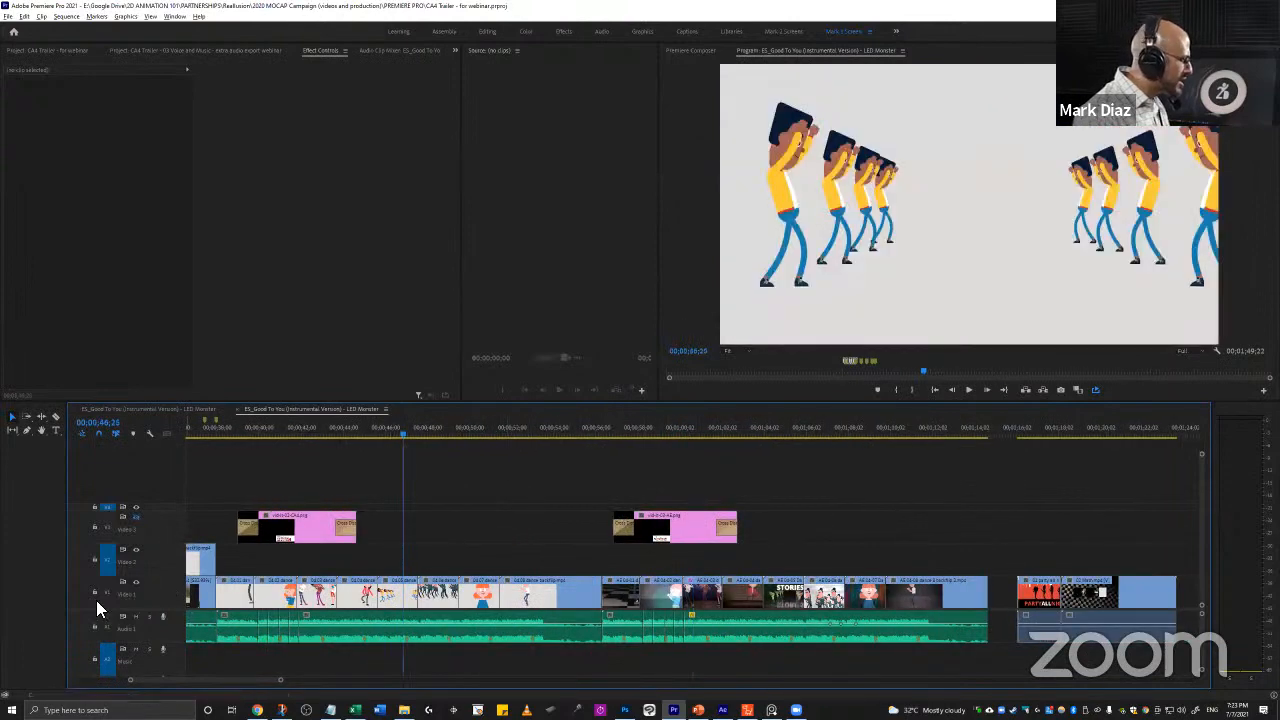
key("Up")
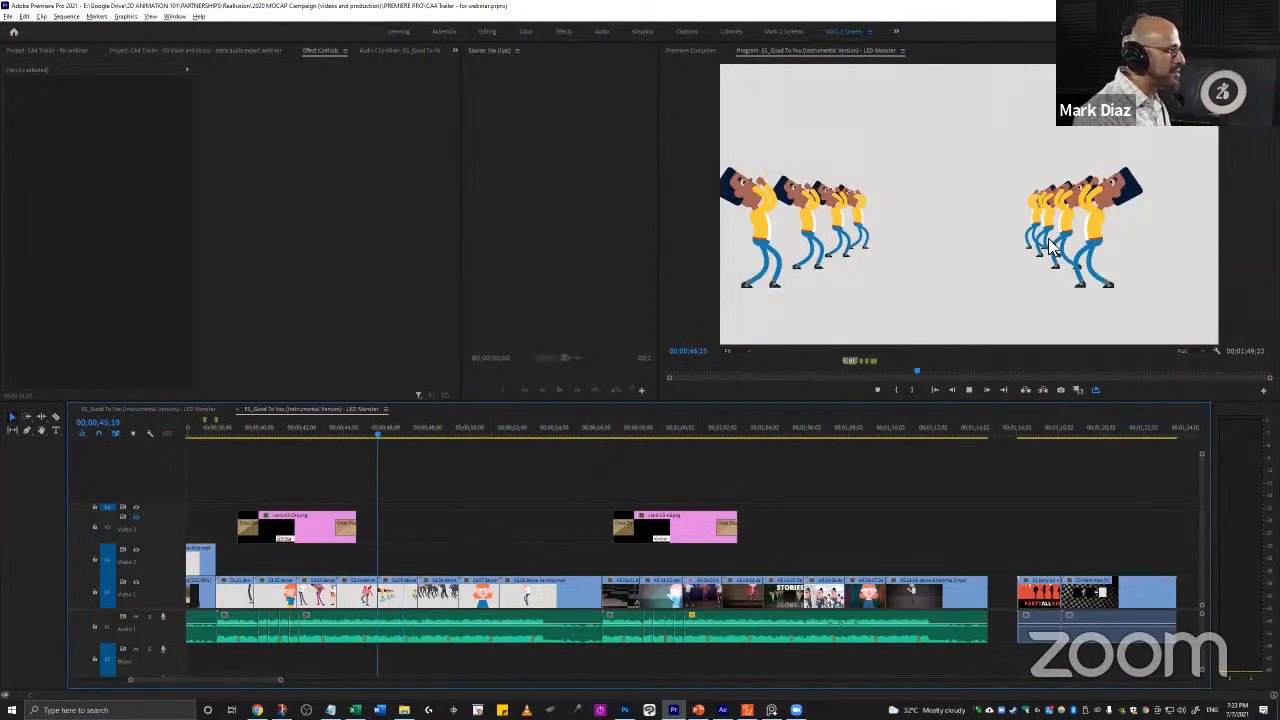
key("space")
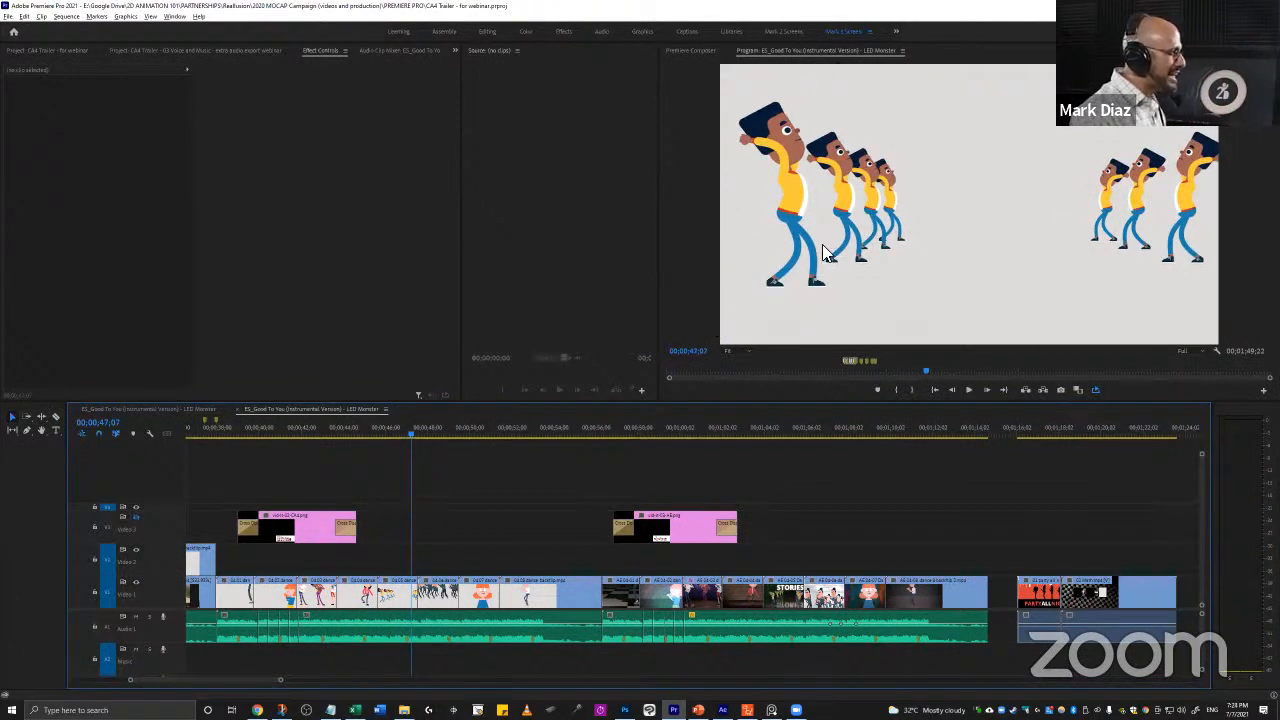
Step: Replay the wide group shot of the Sorry video in Chrome, pause at 2:41 and compare it with the shot in Premiere Pro
key("alt+Tab")
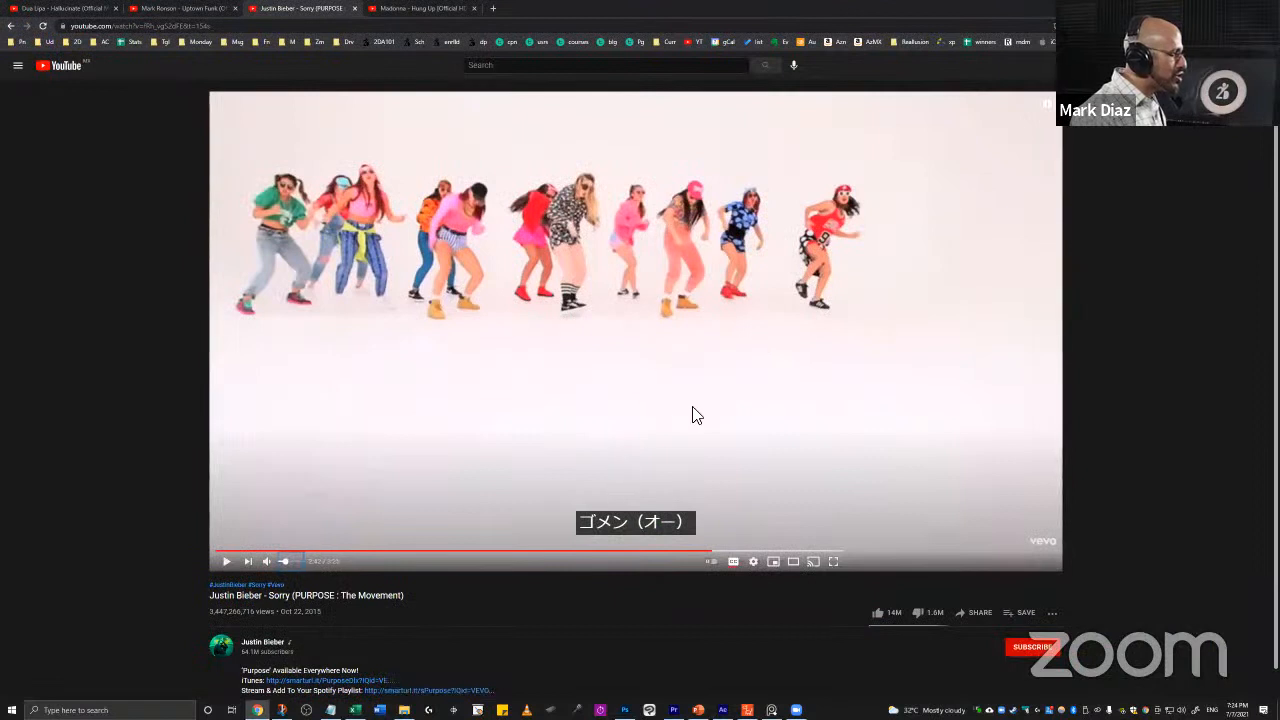
left_click(708, 551)
left_click(749, 401)
left_click(746, 280)
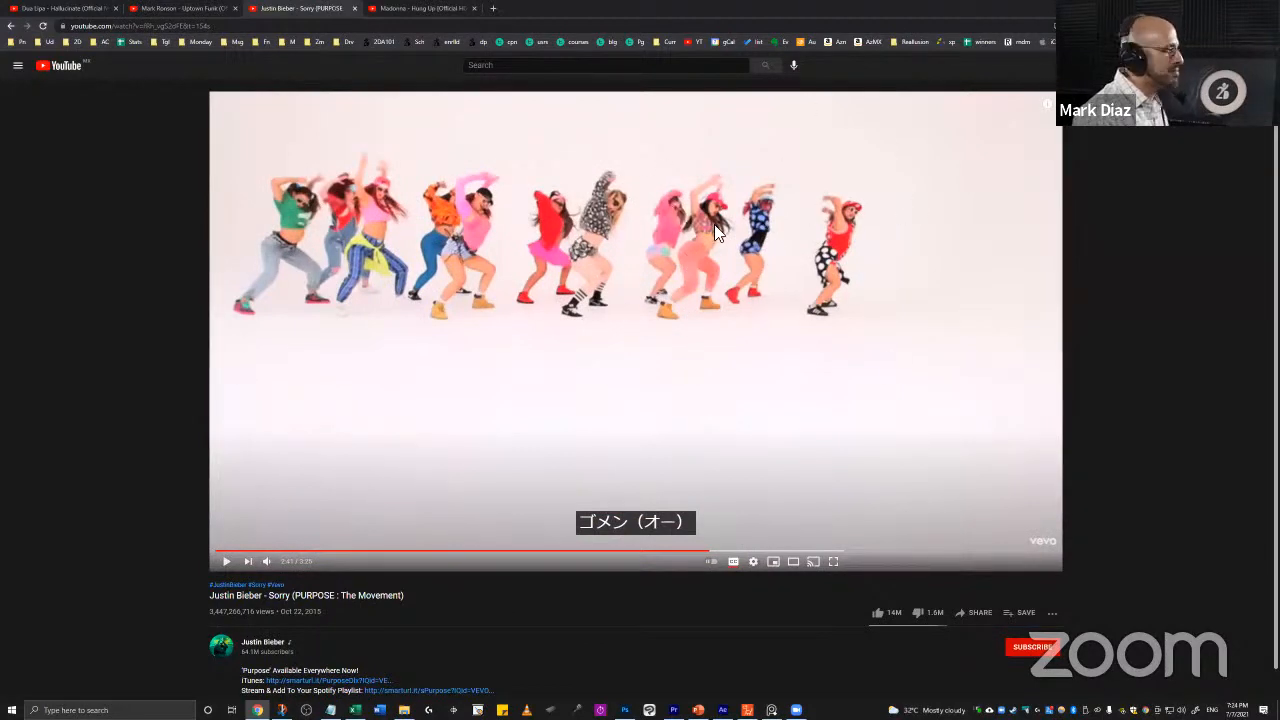
key("alt+Tab")
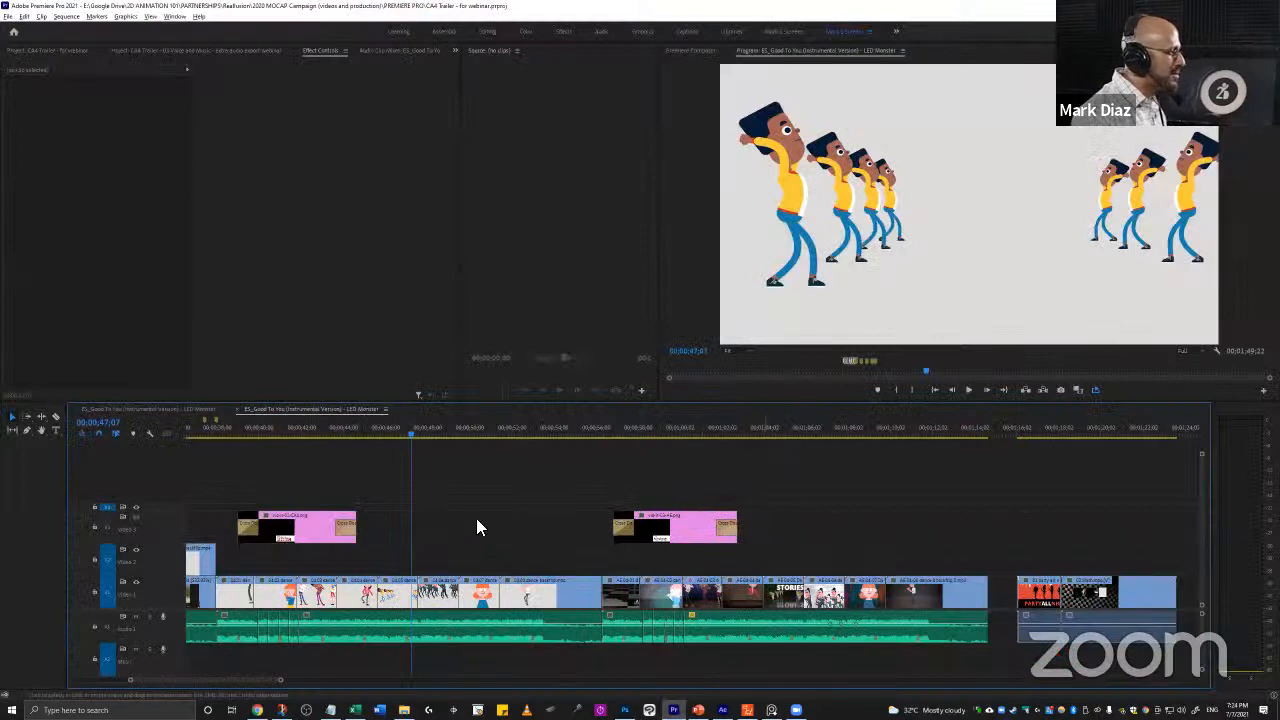
key("alt+Tab")
Step: Open the Madonna - Hung Up video, unmute its sound and play it onward from 2:06
left_click(394, 10)
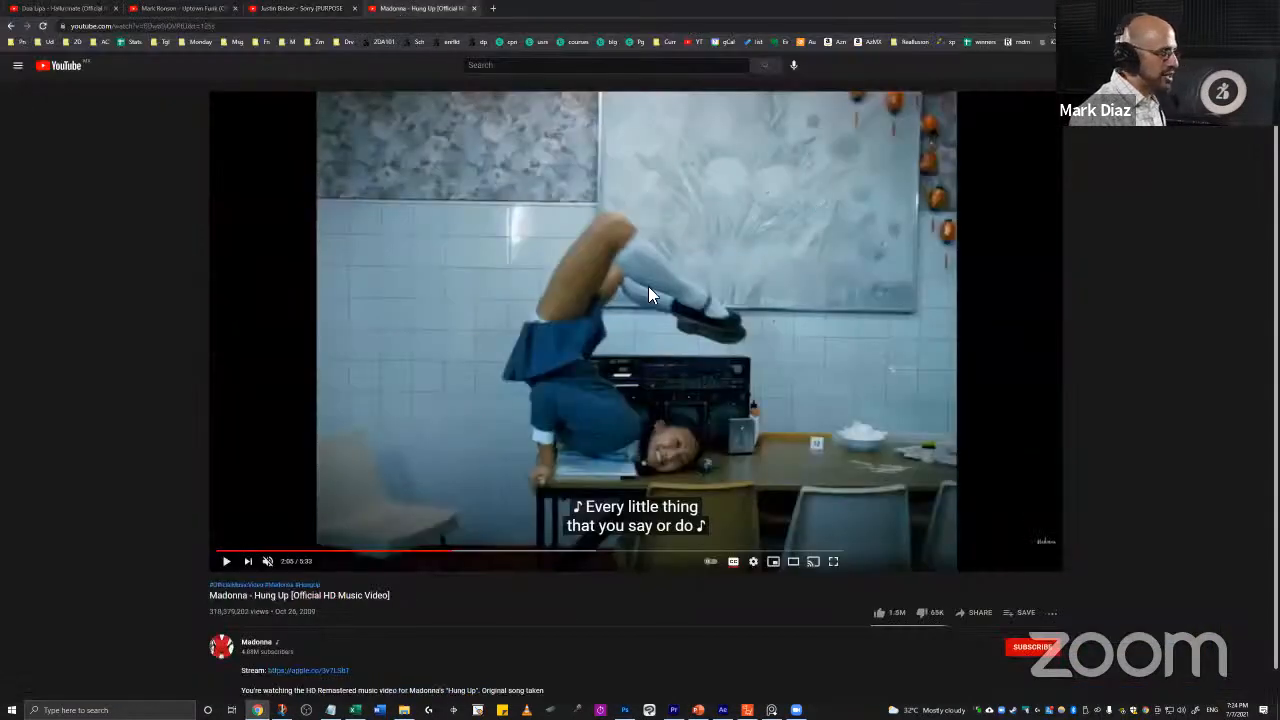
left_click(732, 288)
left_click(592, 310)
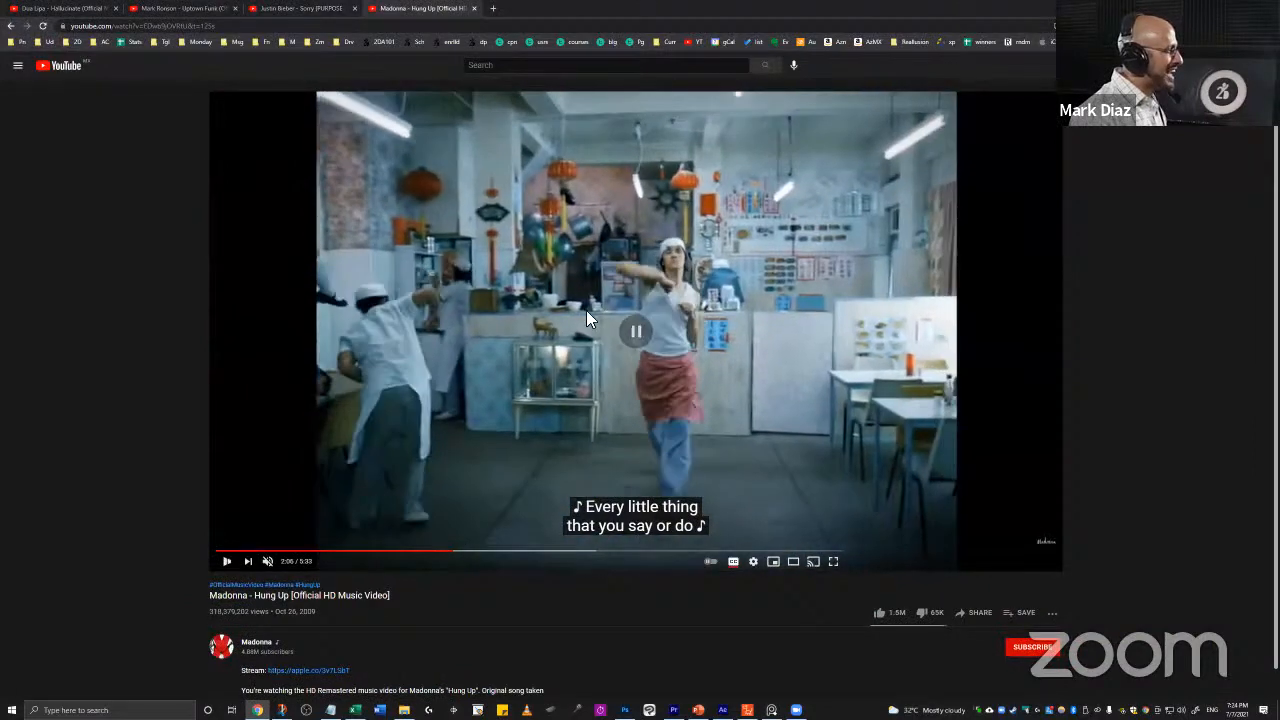
left_click(267, 561)
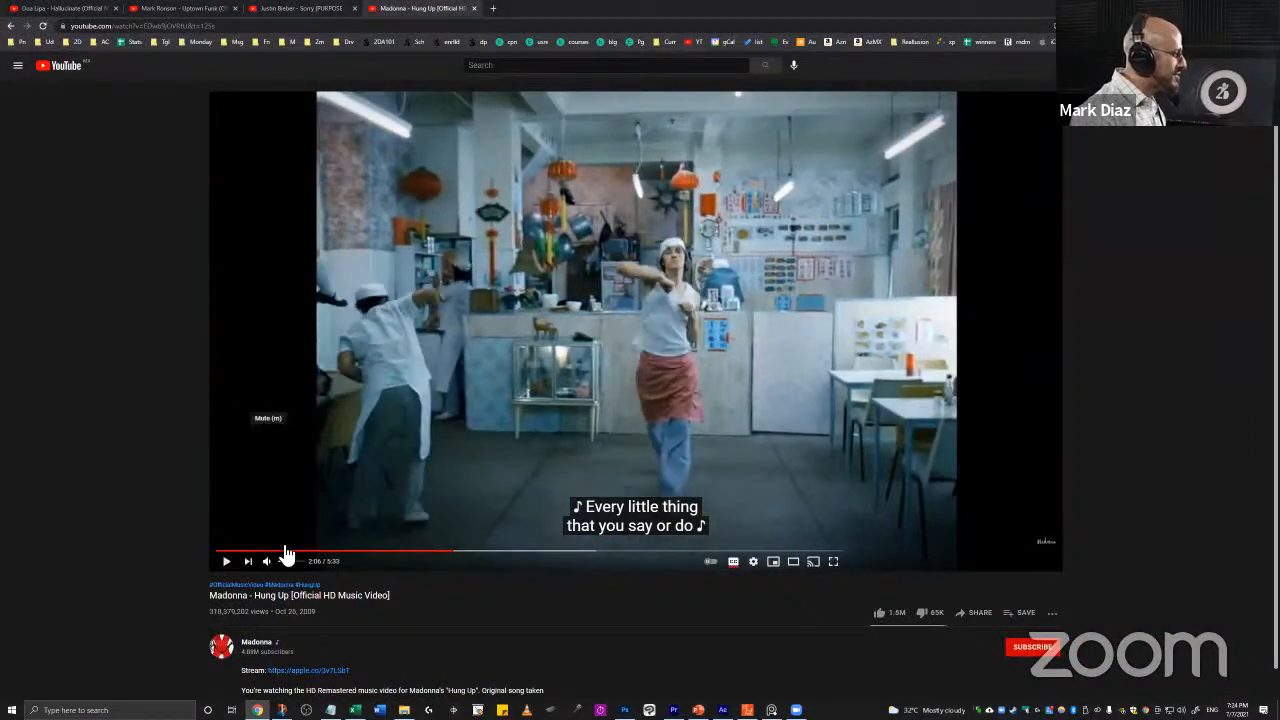
left_click(720, 302)
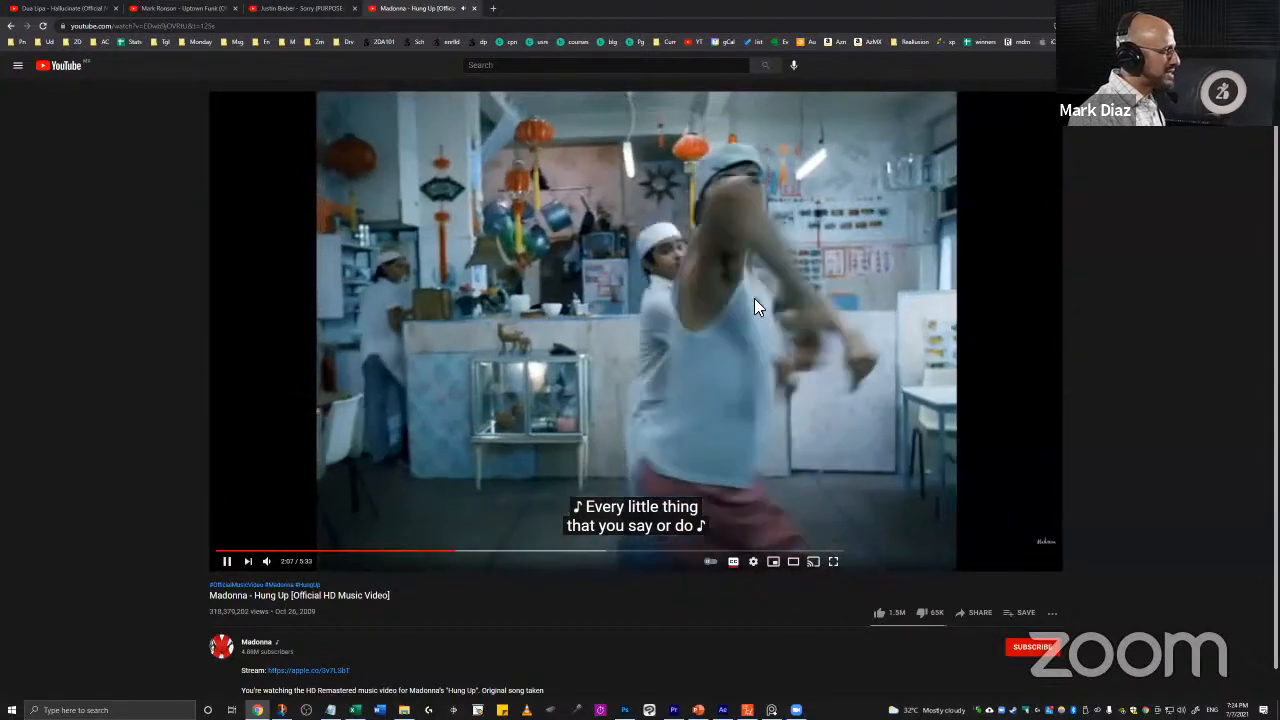
Step: Play the Hung Up video in short bursts up to 2:13, examining how its close-ups alternate with wide group shots
left_click(508, 384)
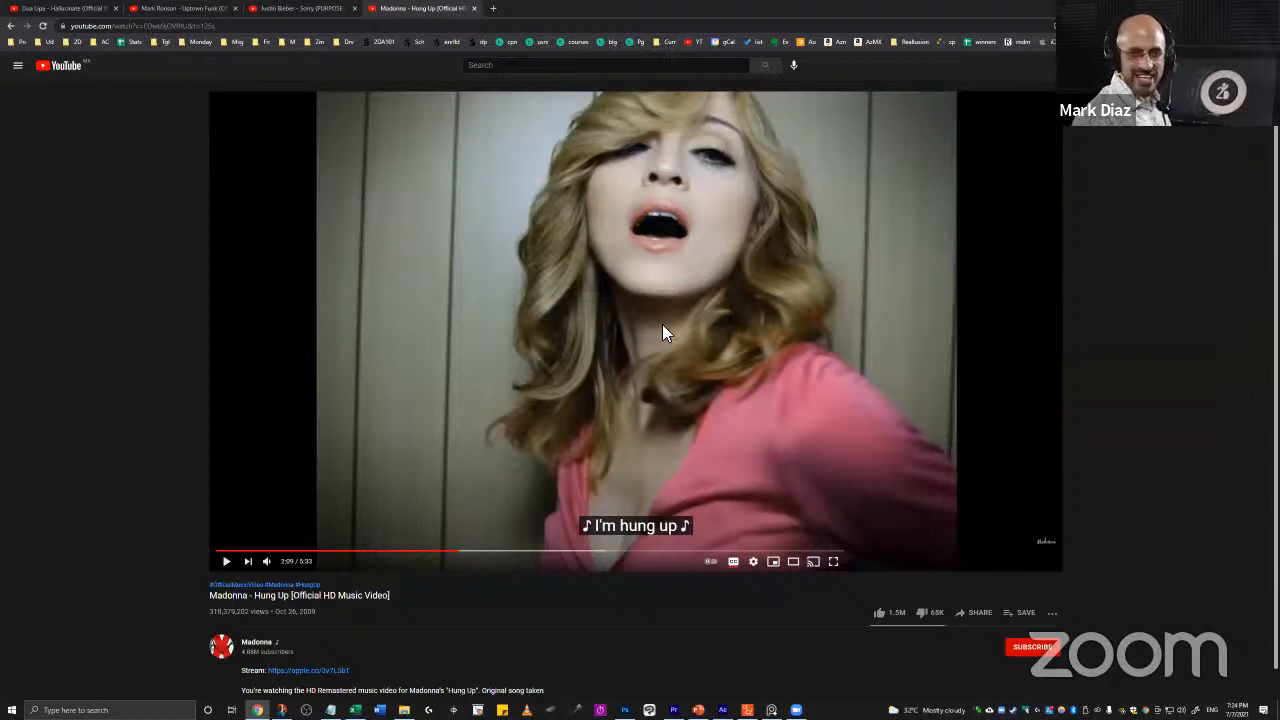
left_click(725, 343)
left_click(508, 343)
left_click(776, 358)
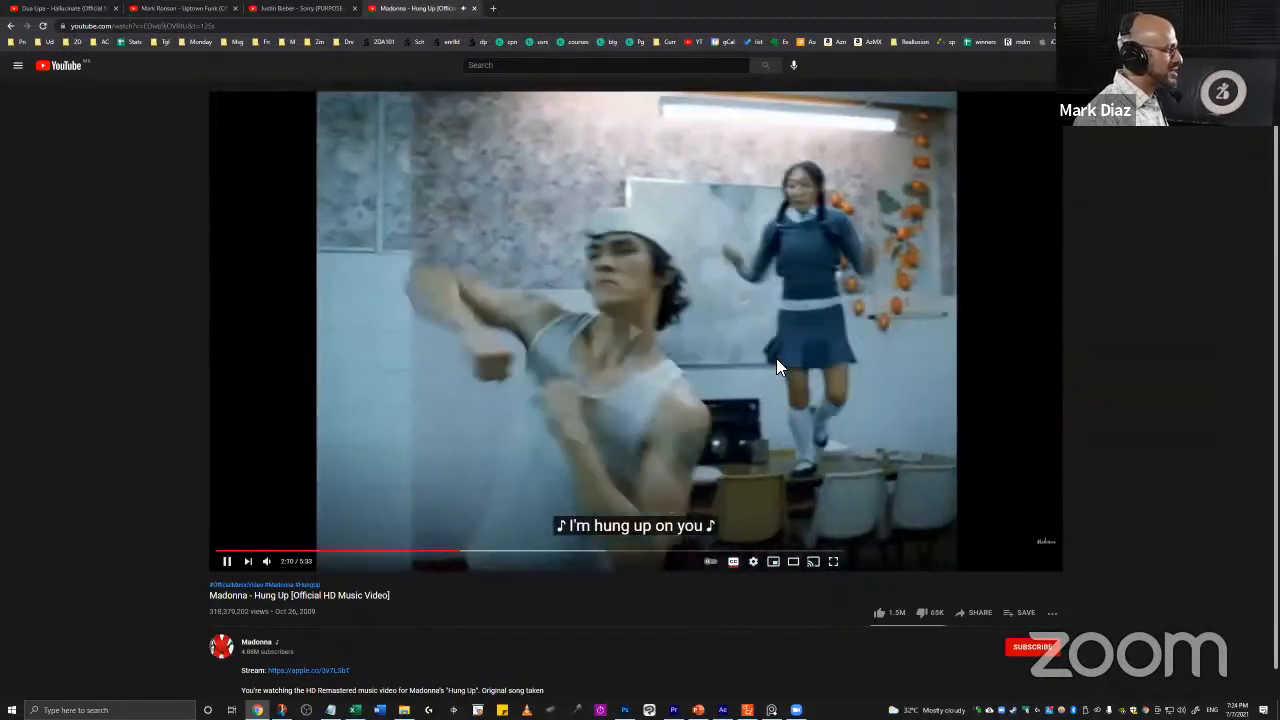
left_click(650, 274)
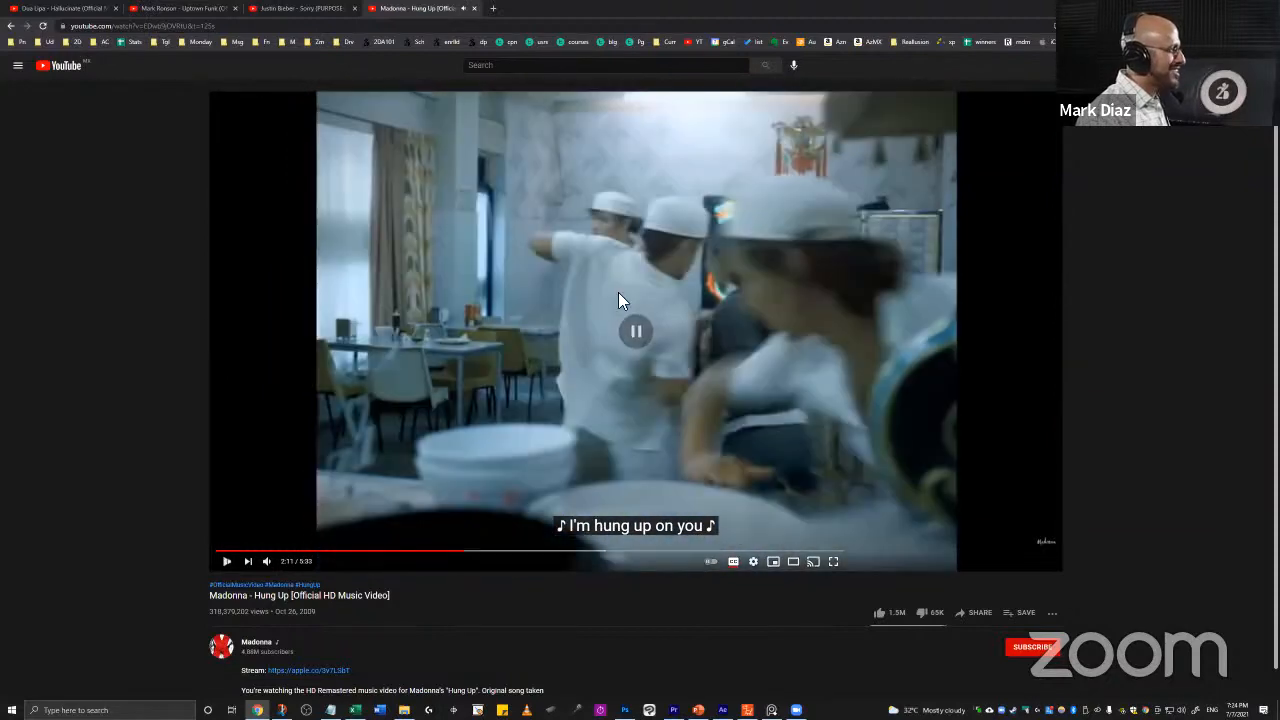
left_click(750, 320)
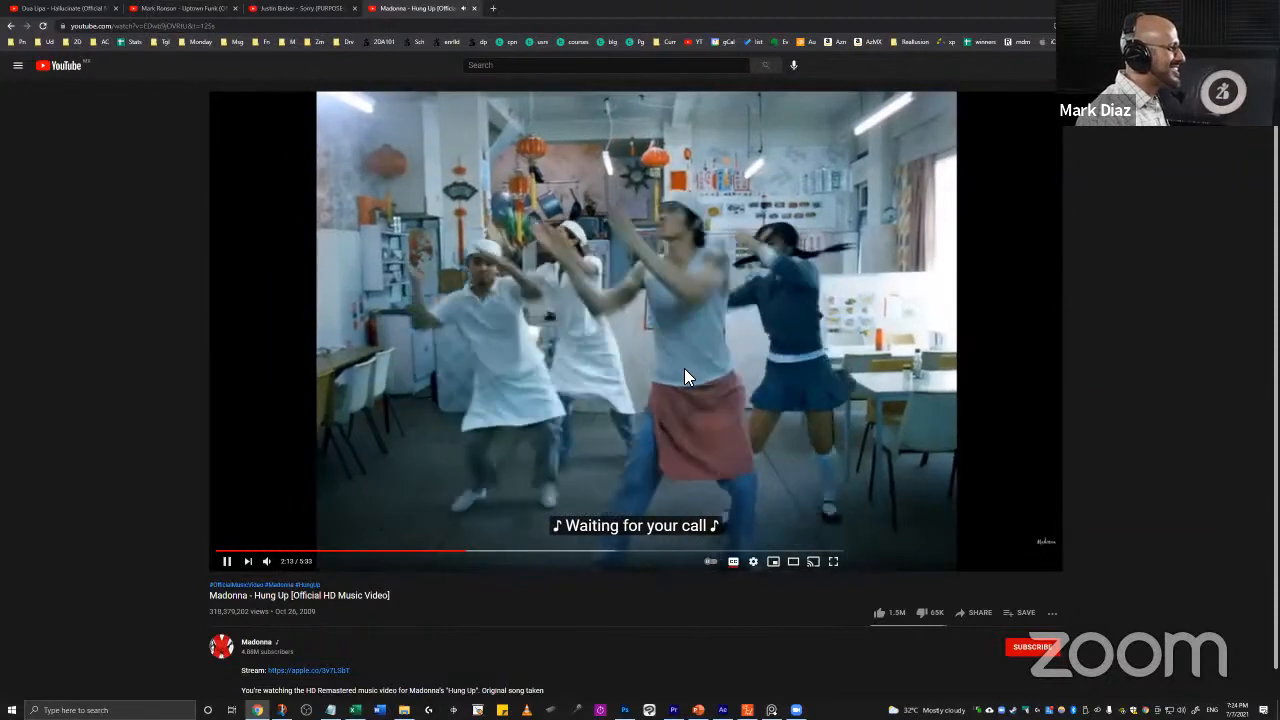
left_click(674, 312)
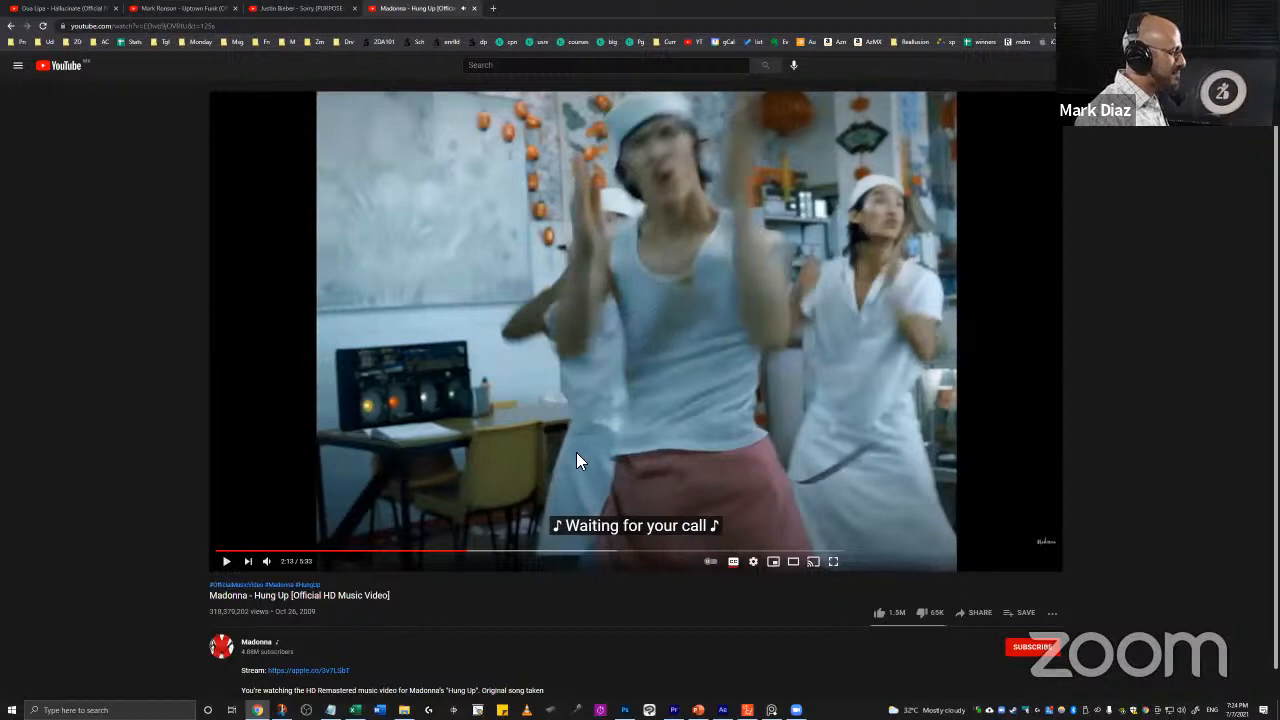
Step: Rewind the Hung Up video to 2:10, replay the passage and pause on the wide group shot at 2:15
left_click(461, 553)
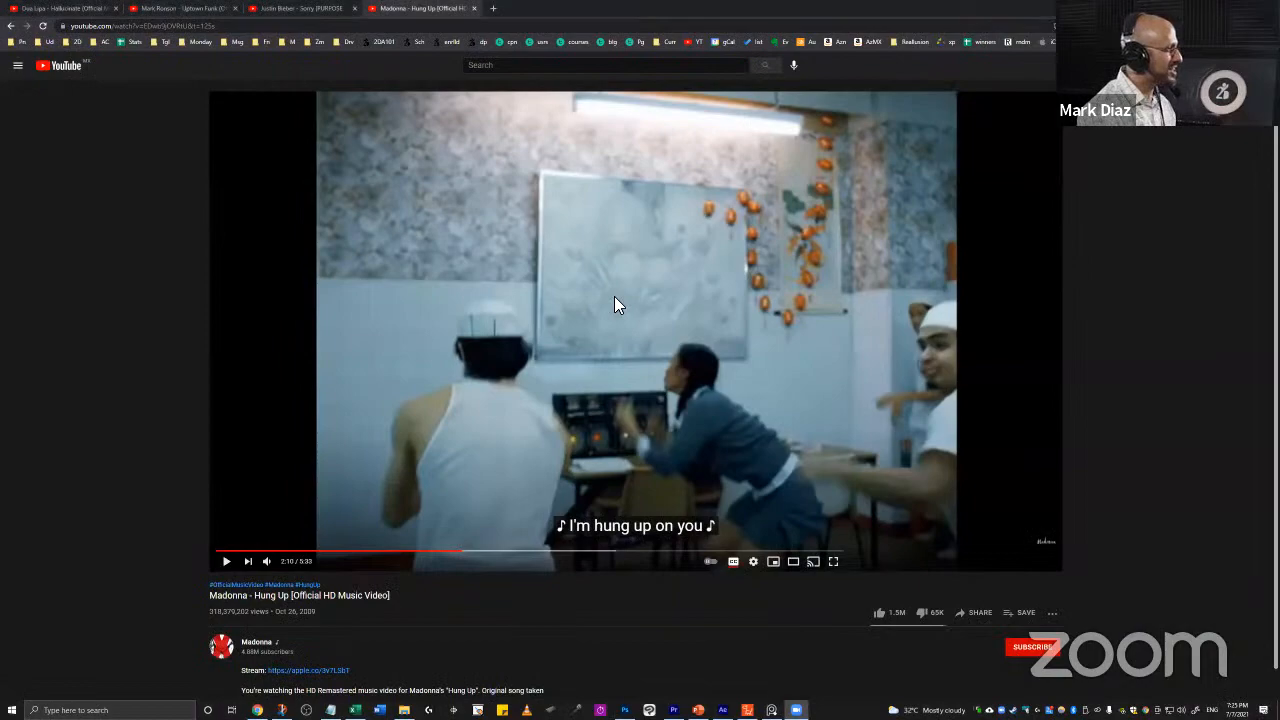
left_click(652, 322)
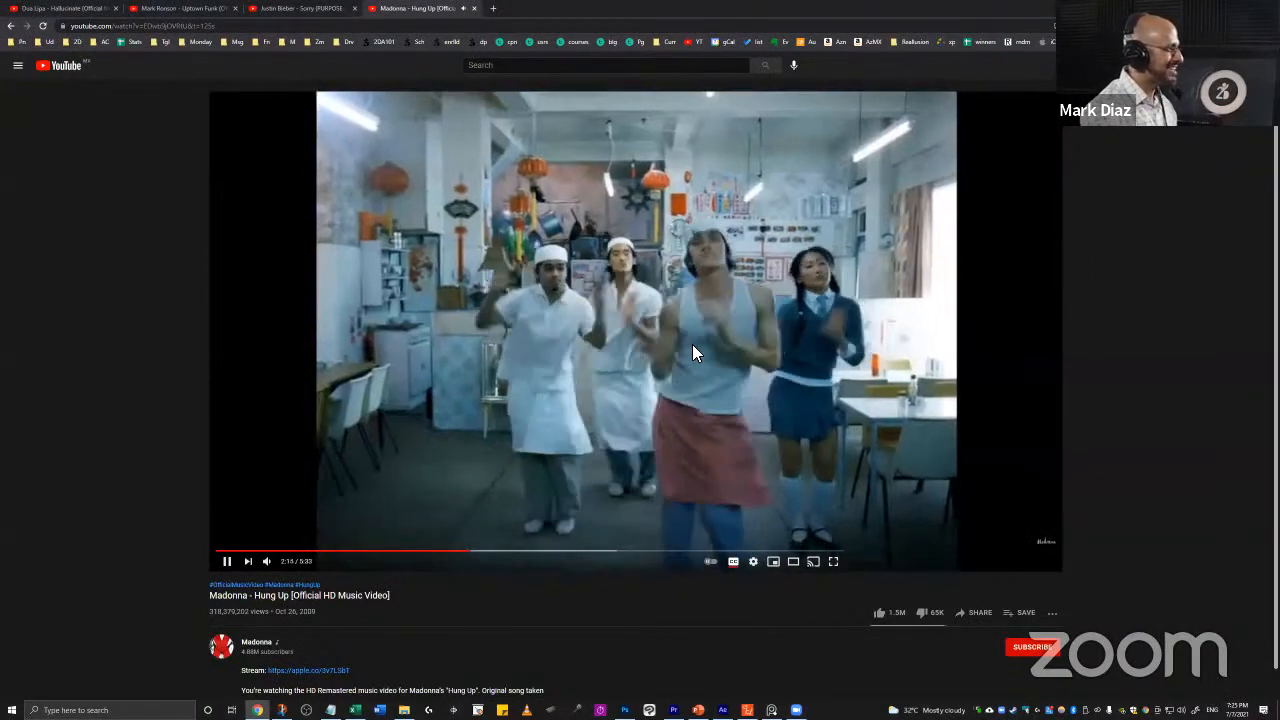
left_click(786, 384)
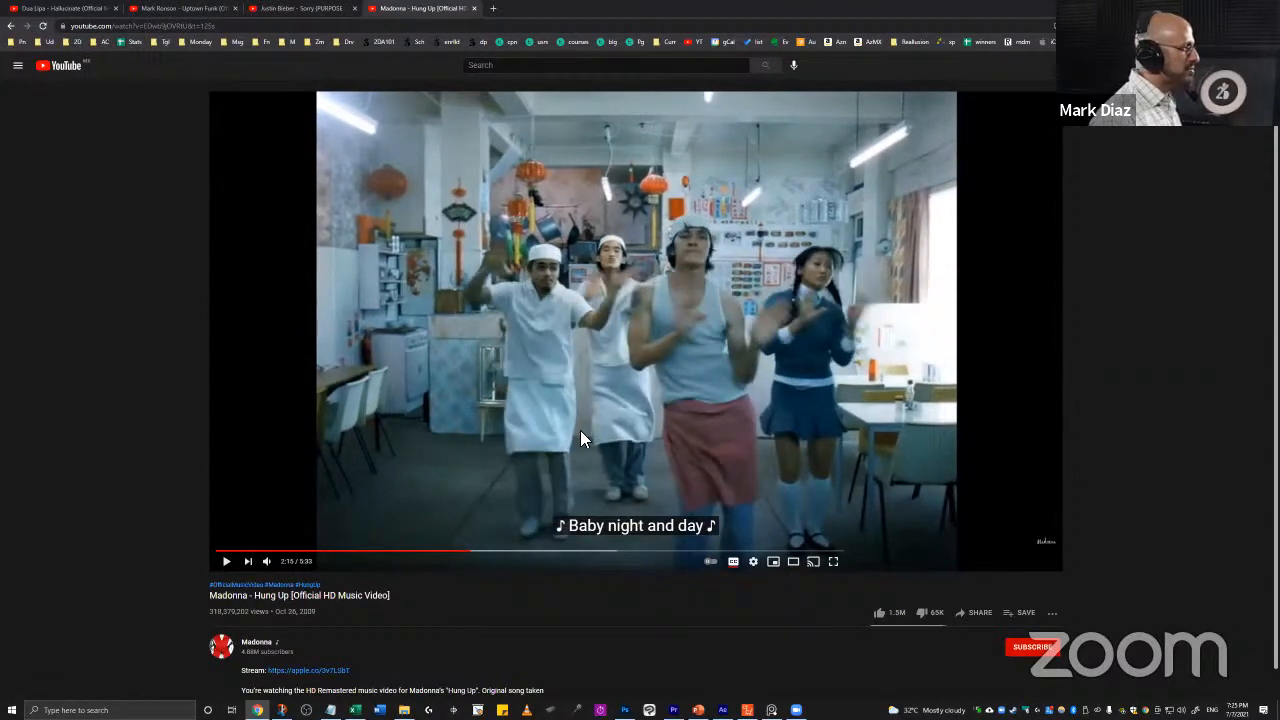
Step: Switch to Premiere Pro and preview the shot of the repeated dancer in the dark suit, pausing at 00;00;49;03
left_click(746, 709)
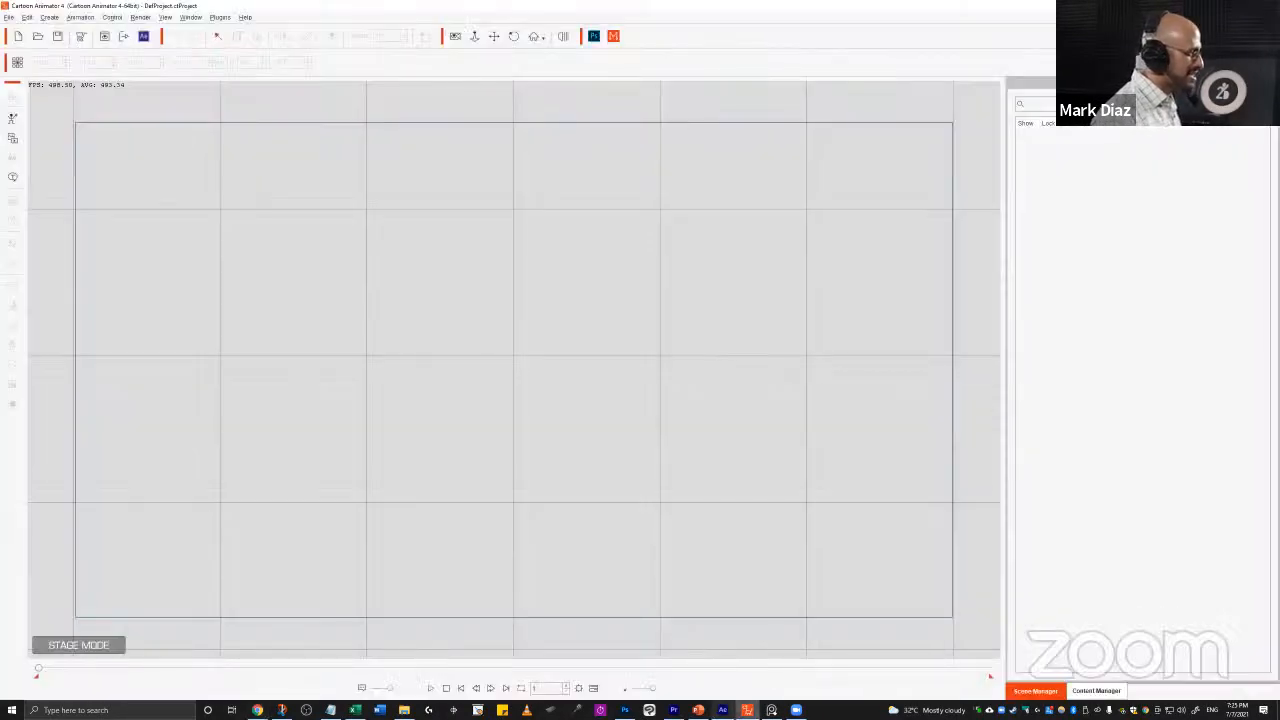
key("alt+Tab")
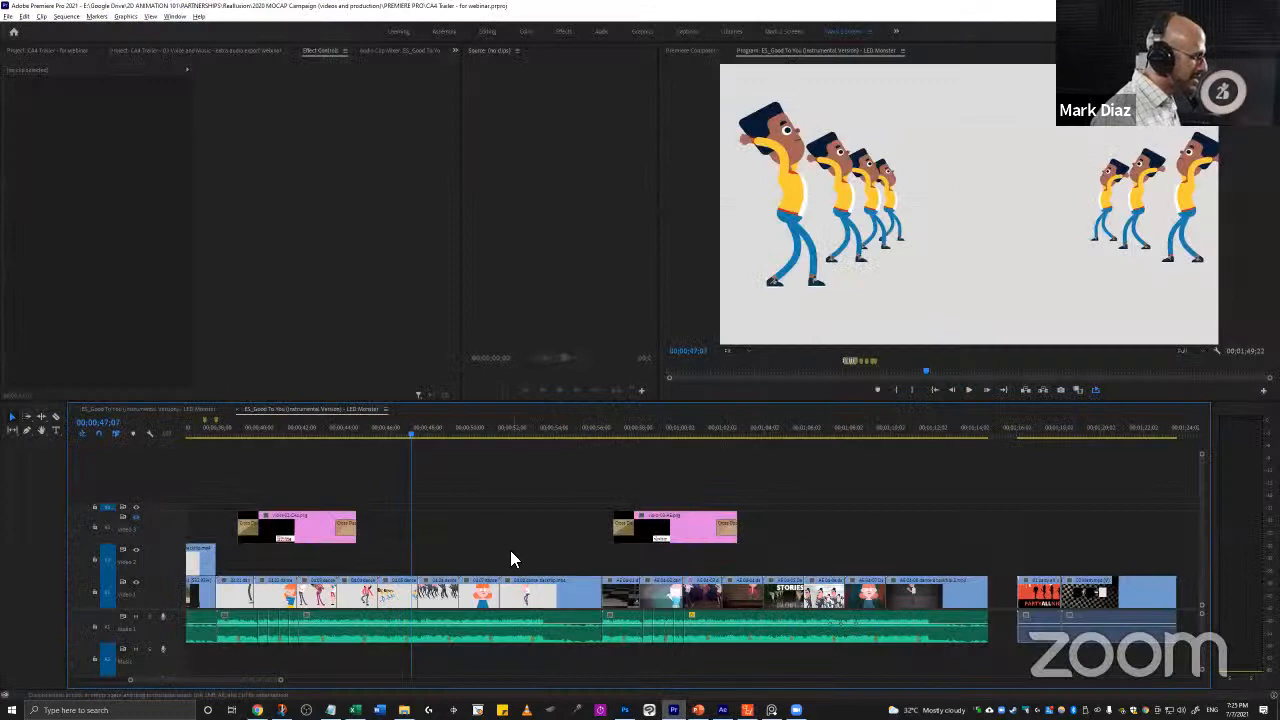
left_click(480, 532)
key("space")
key("Up")
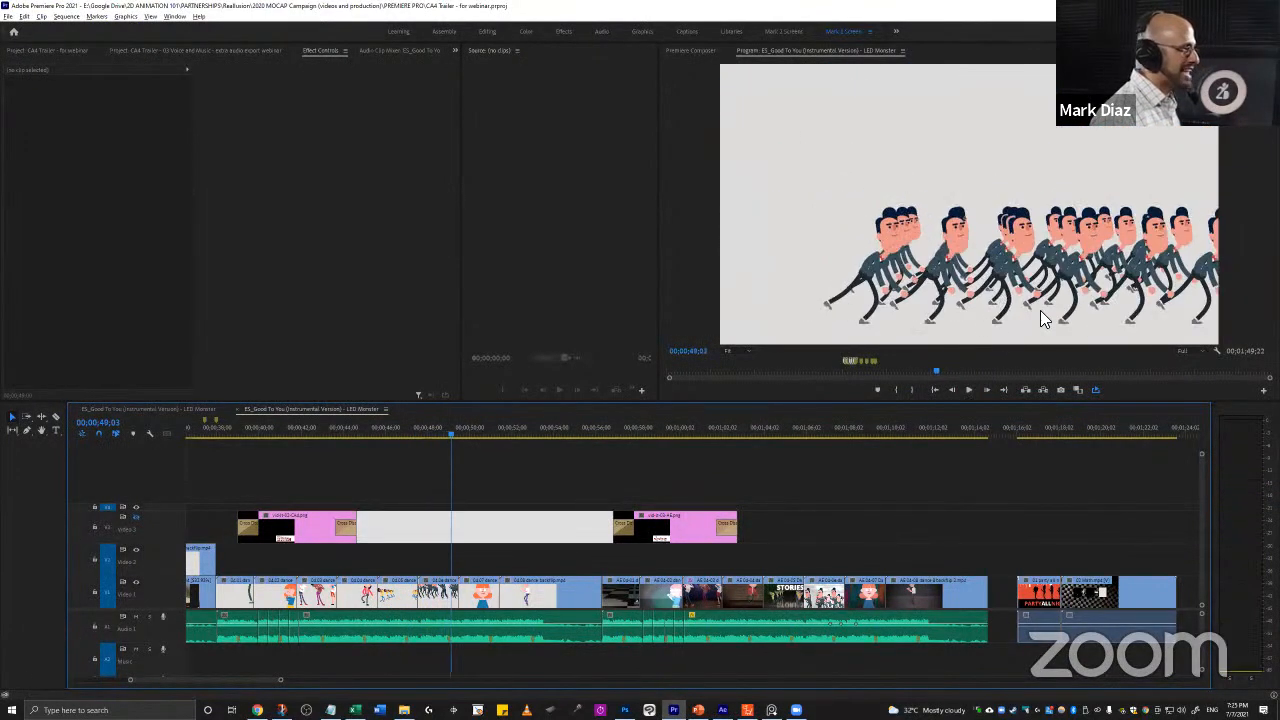
Step: Open the Audio Track Mixer and lower the volume of the Music and Audio 1 tracks
key("shift+6")
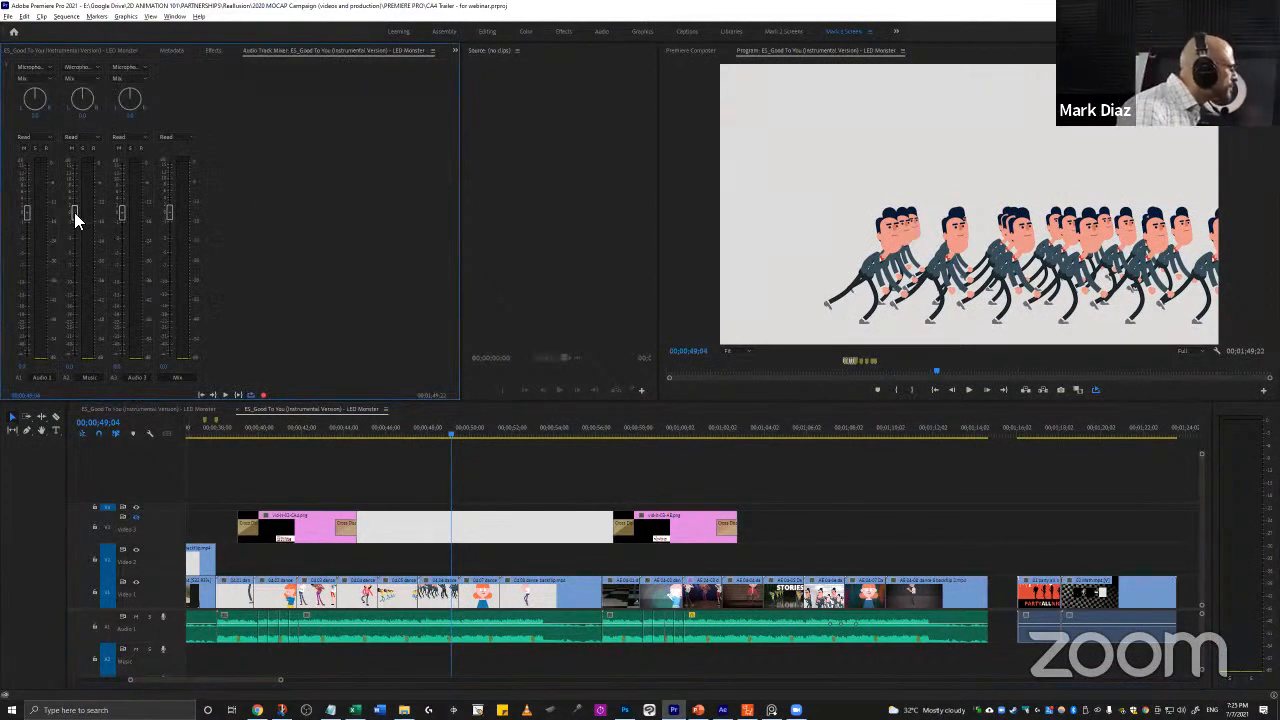
left_click(76, 254)
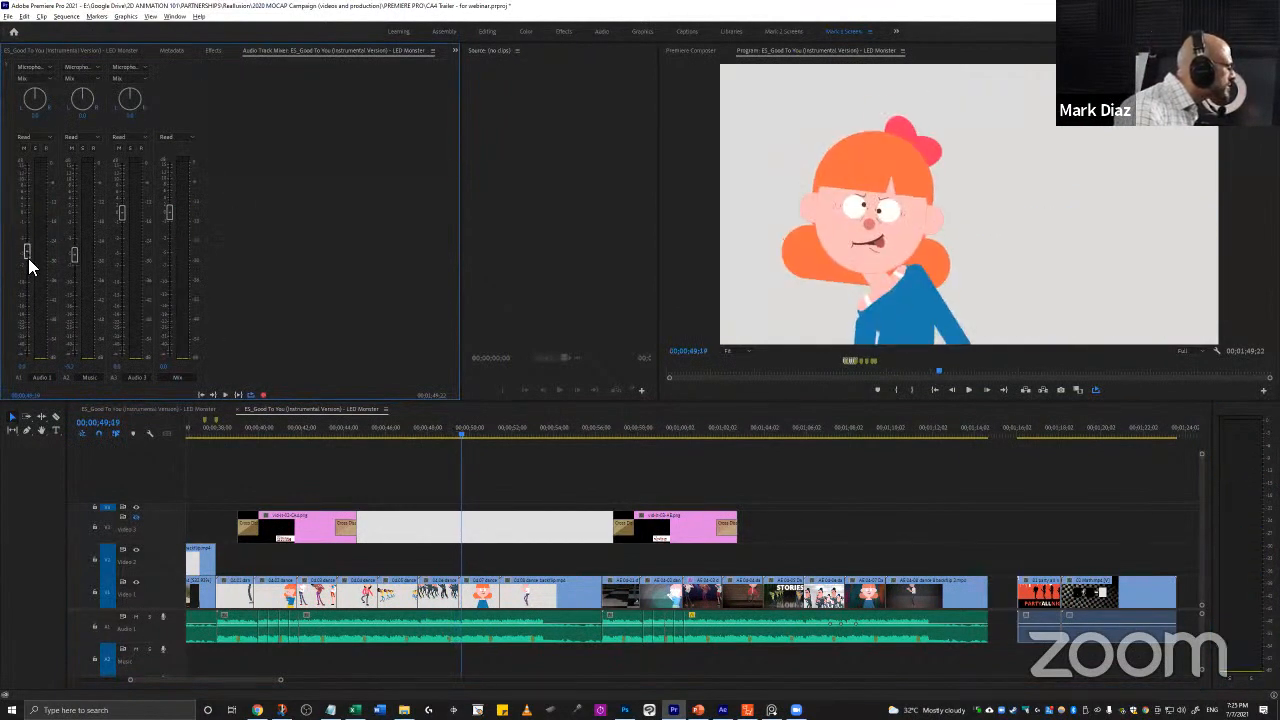
left_click_drag(28, 256, 28, 282)
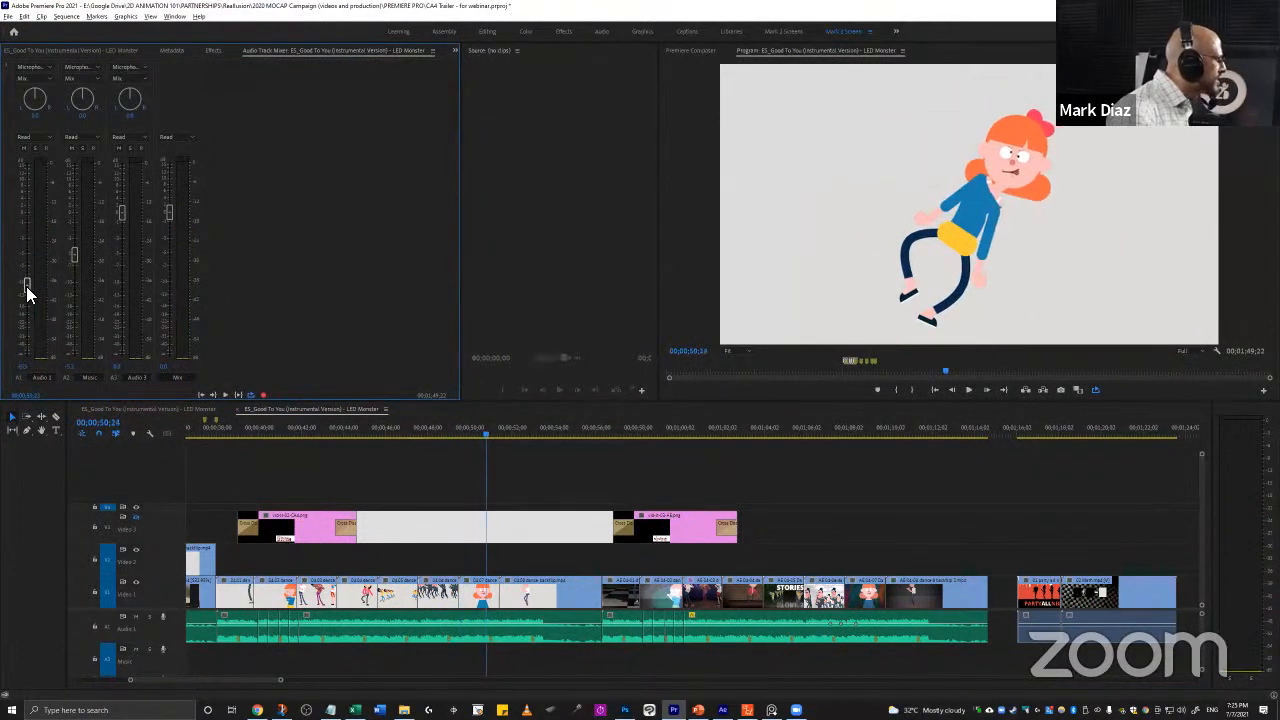
Step: Replay the suited dancers' shot, pause at 00;00;49;08 and compare it with the paused Hung Up video in Chrome
key("space")
left_click(440, 494)
key("space")
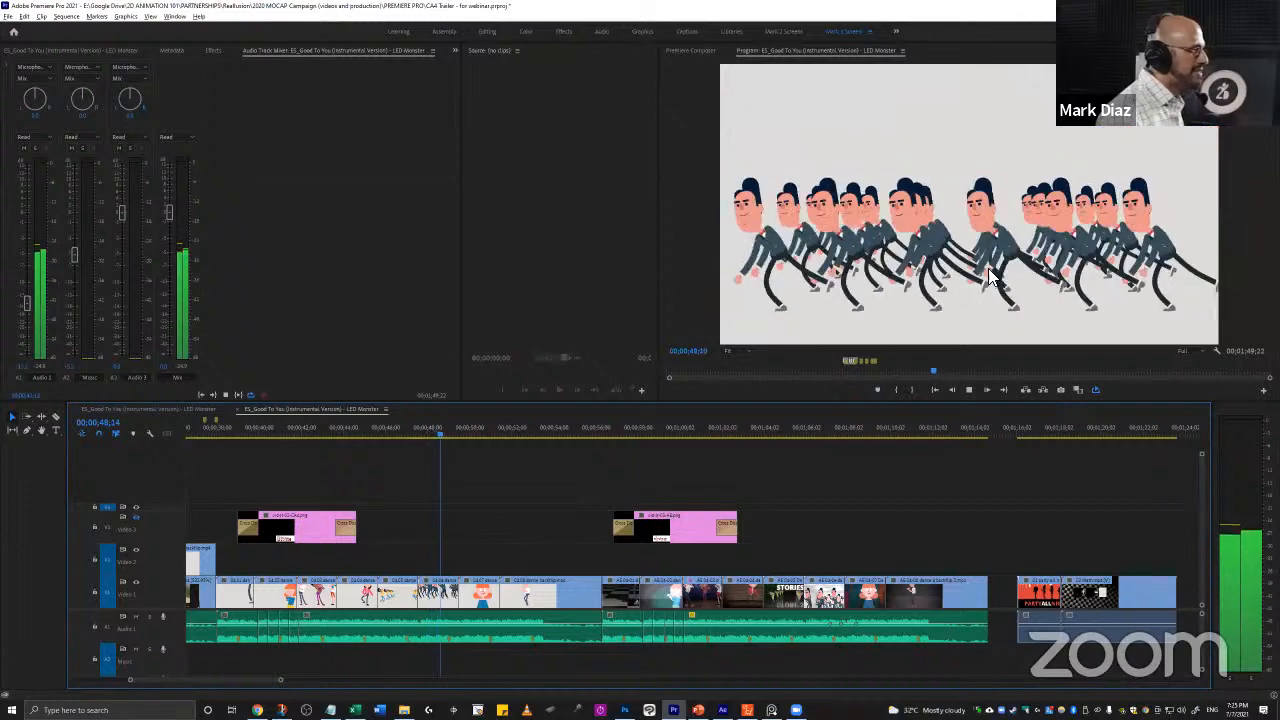
key("space")
key("alt+Tab")
key("alt+Tab")
key("alt+Tab")
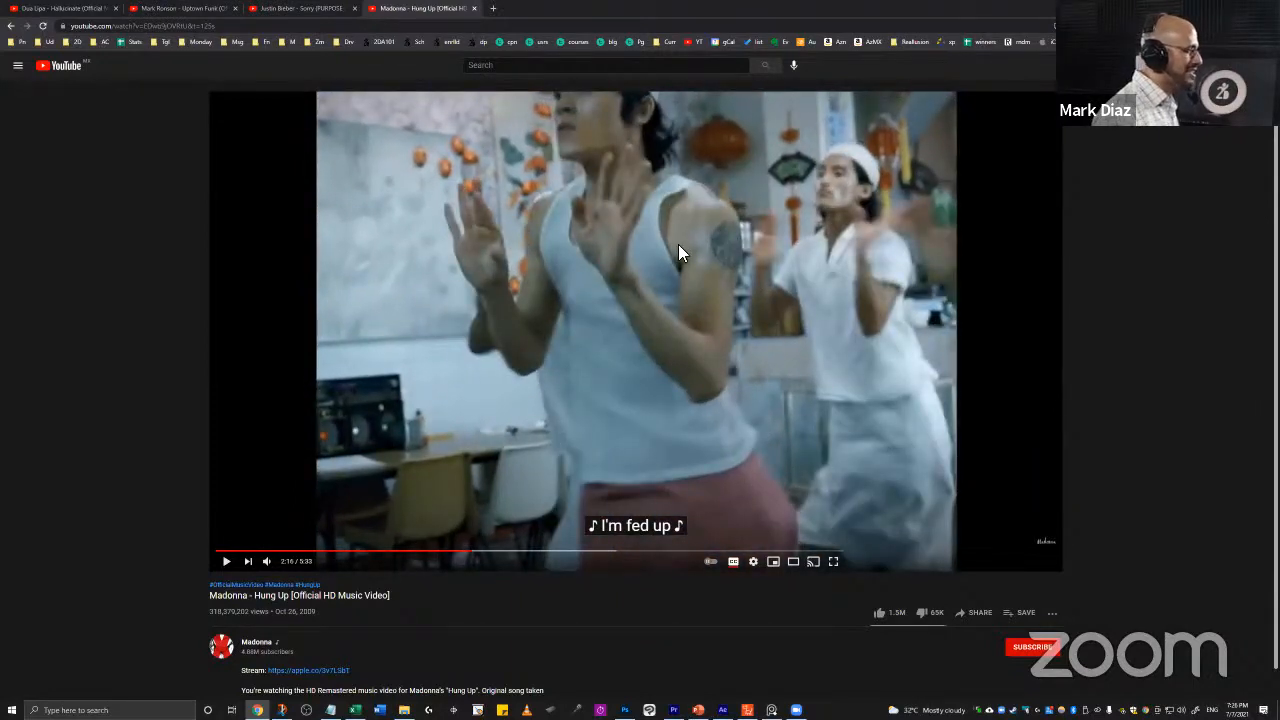
Step: Return to Premiere Pro and play the mixed group's wide dance shot, pausing at 00;00;44;07 on the lone dancer in the red jacket
key("alt+Tab")
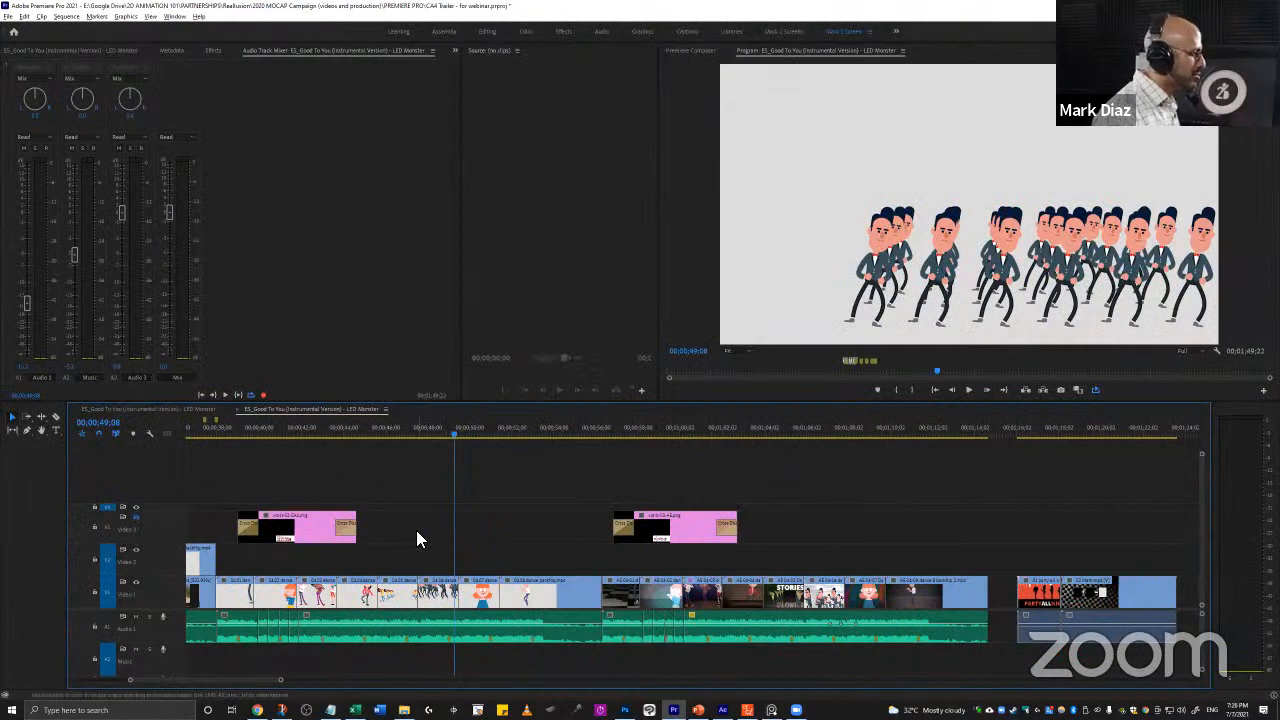
key("space")
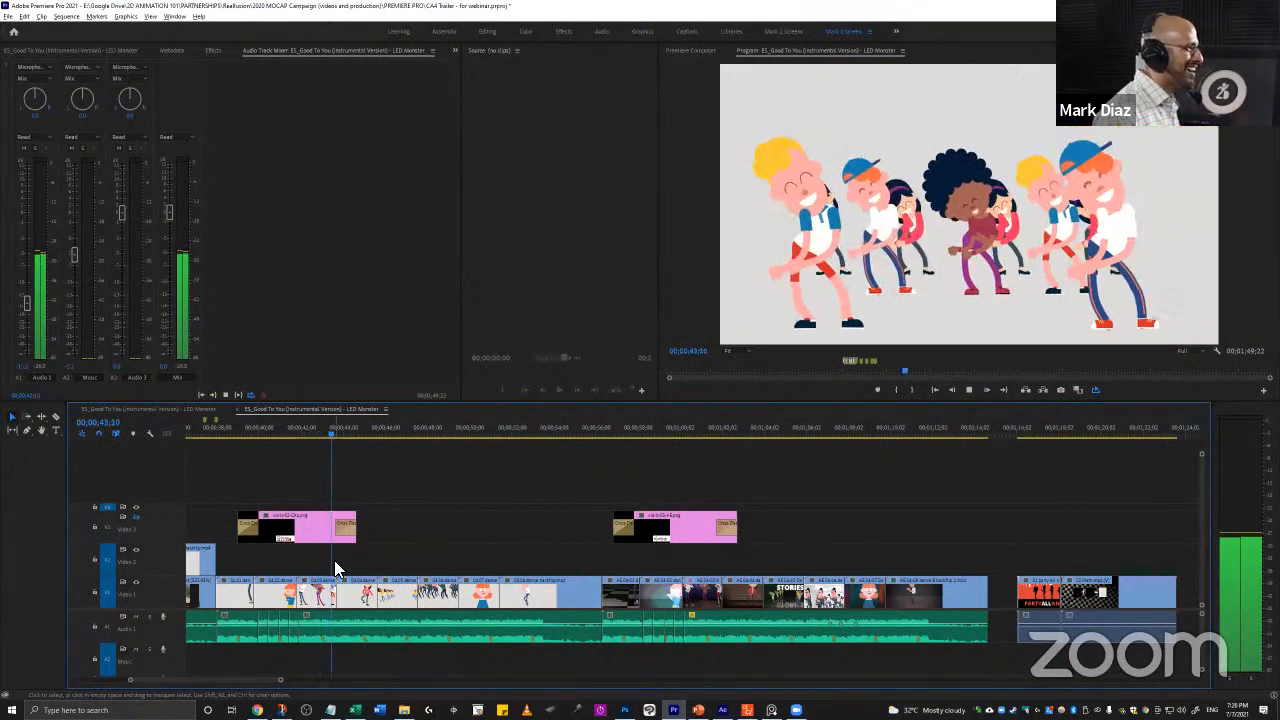
key("space")
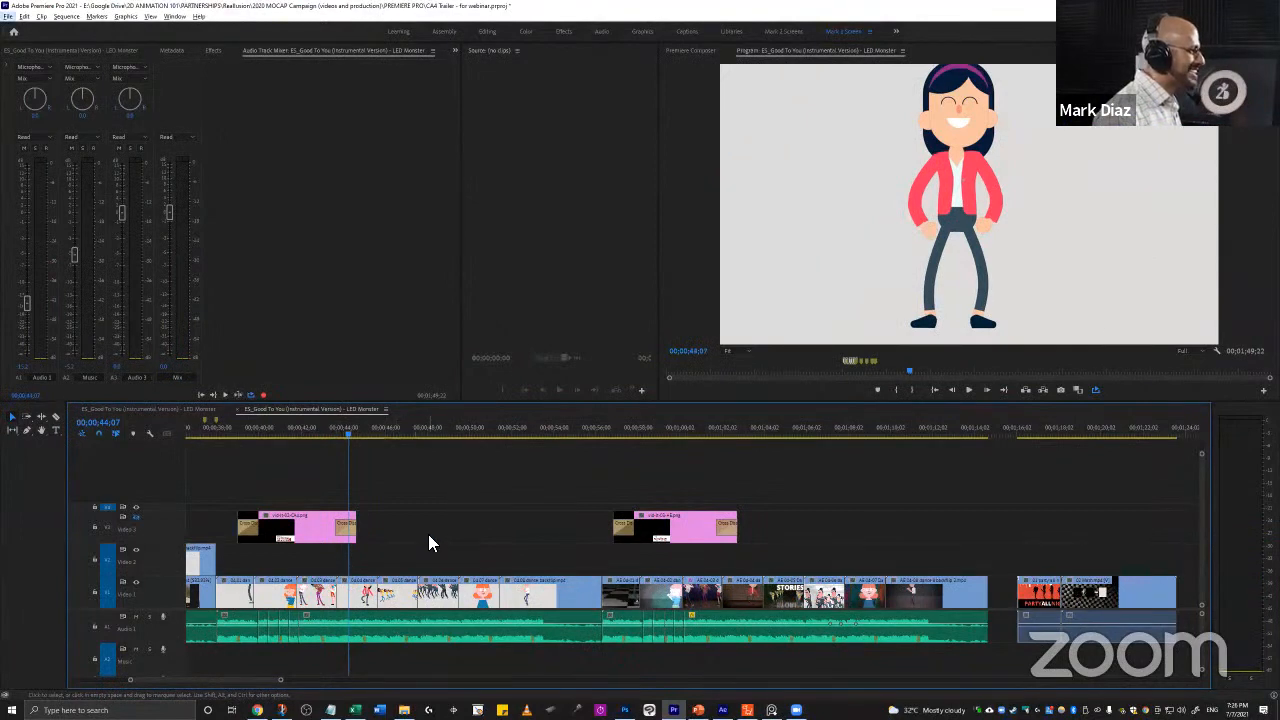
Step: Switch back to the Hung Up video in Chrome and play it in short bursts from 2:16 to 2:19
key("alt+Tab")
left_click(630, 335)
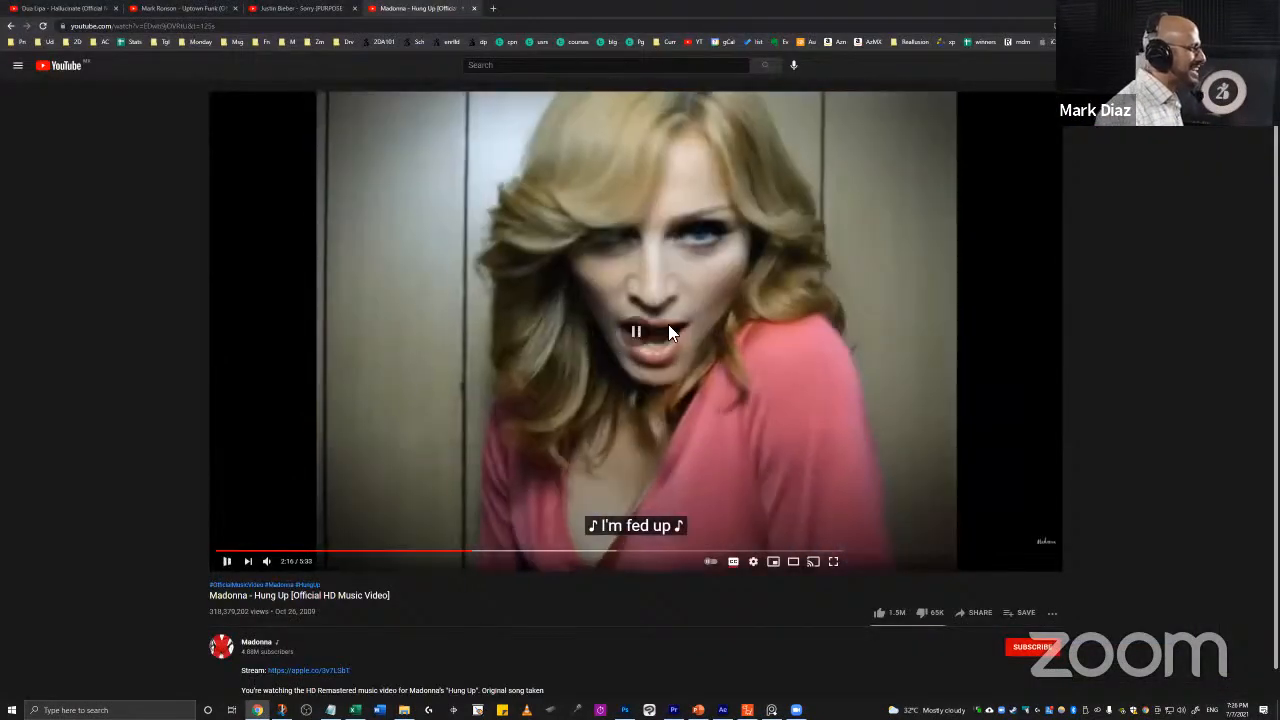
left_click(592, 380)
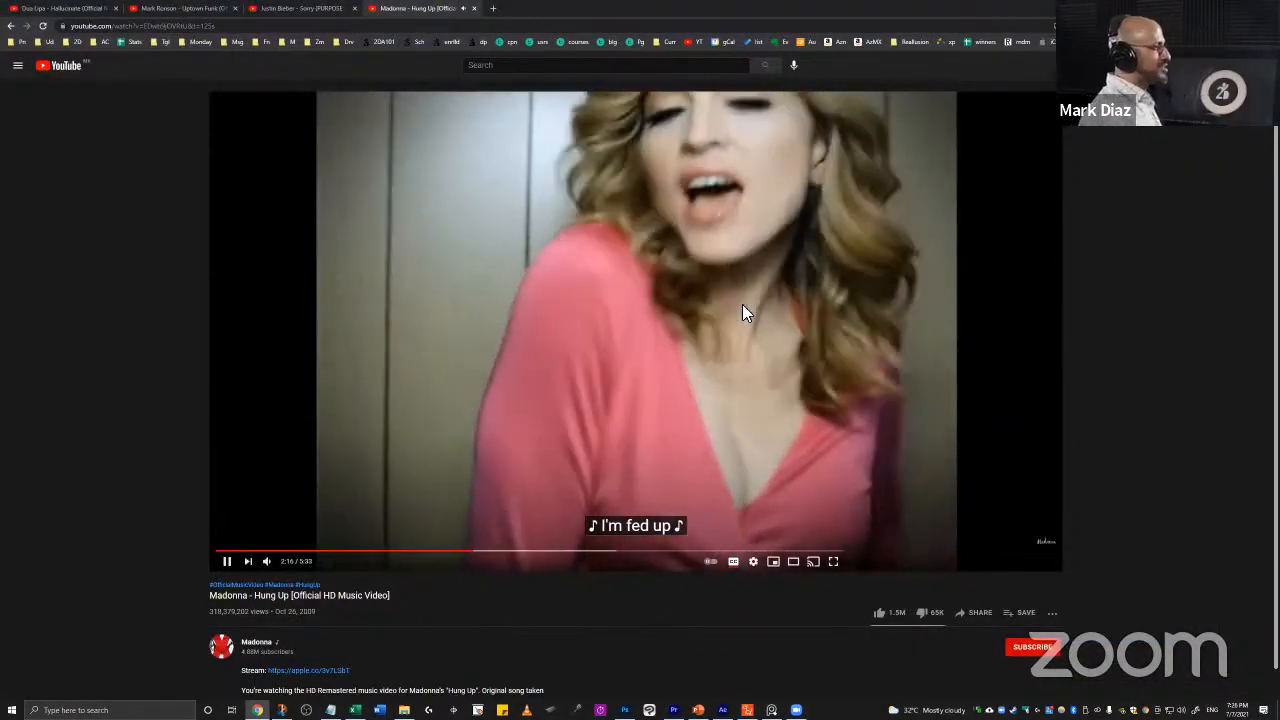
left_click(694, 320)
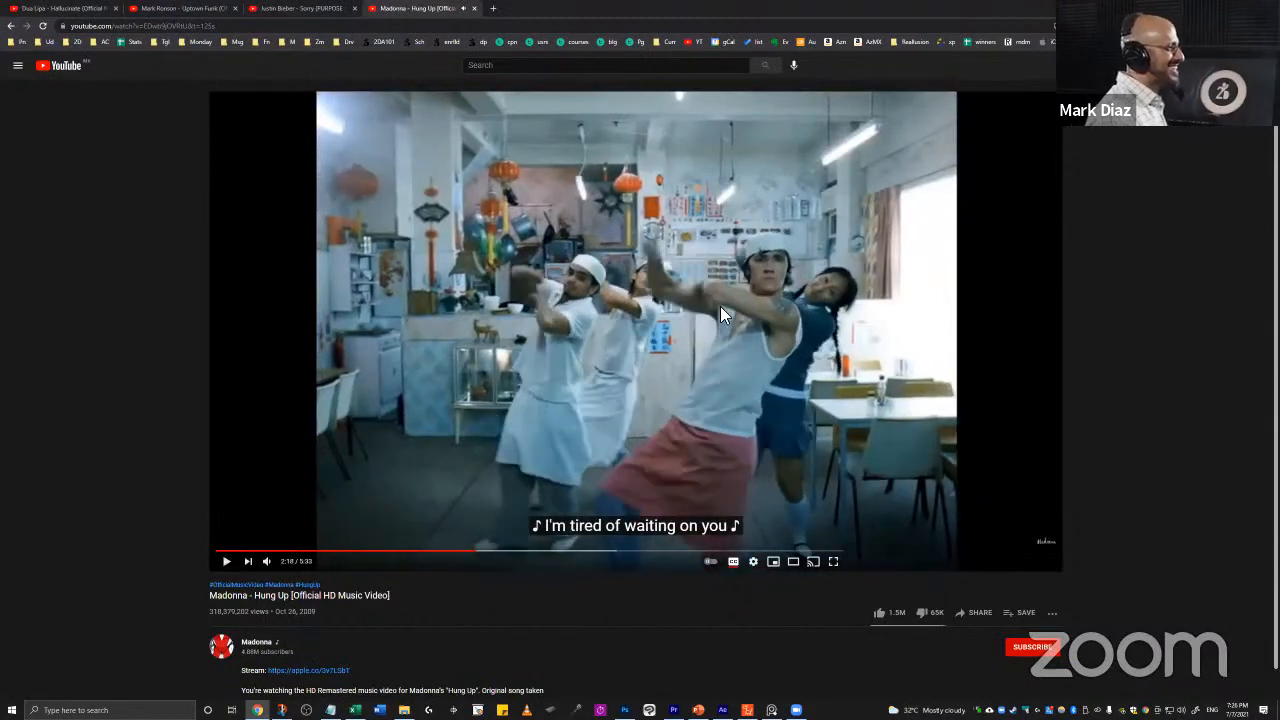
left_click(720, 340)
left_click(654, 330)
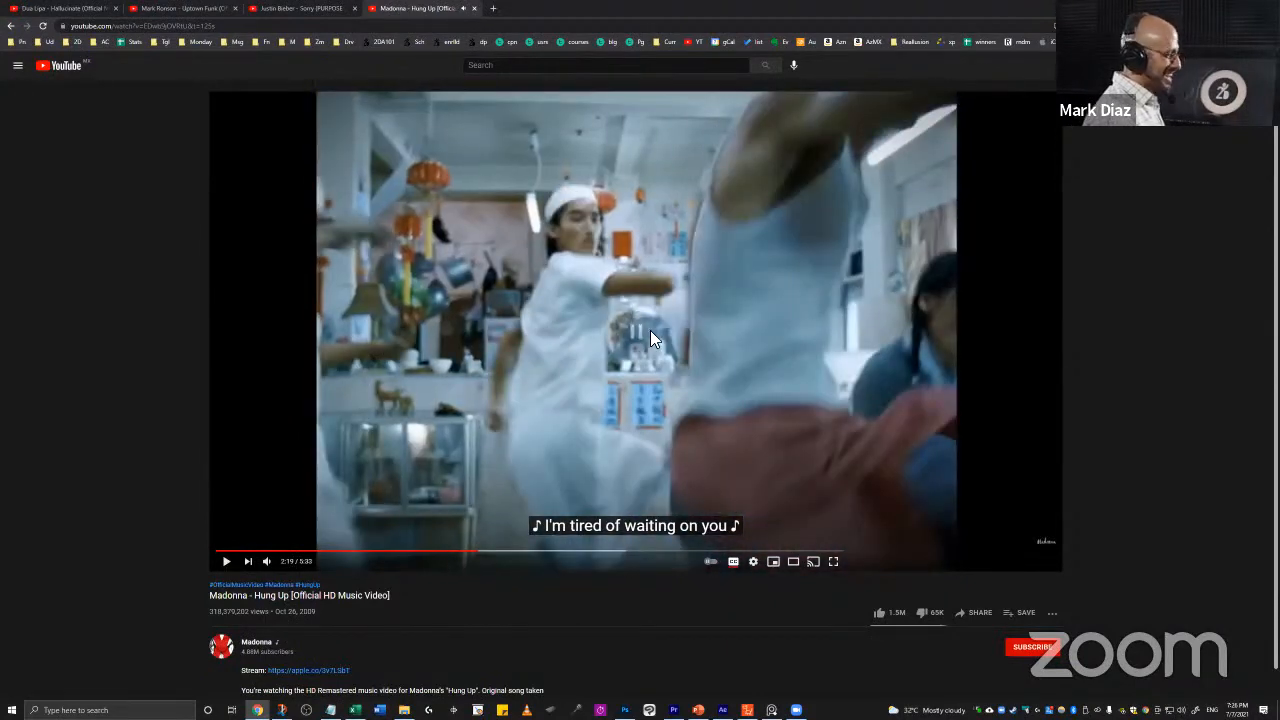
left_click(650, 328)
left_click(662, 266)
Step: Step the Hung Up video back frame by frame to 2:18, examining the dancers' poses in the wide group shot
key("comma")
key("comma")
key("comma")
key("comma")
key("comma")
key("comma")
key("comma")
key("comma")
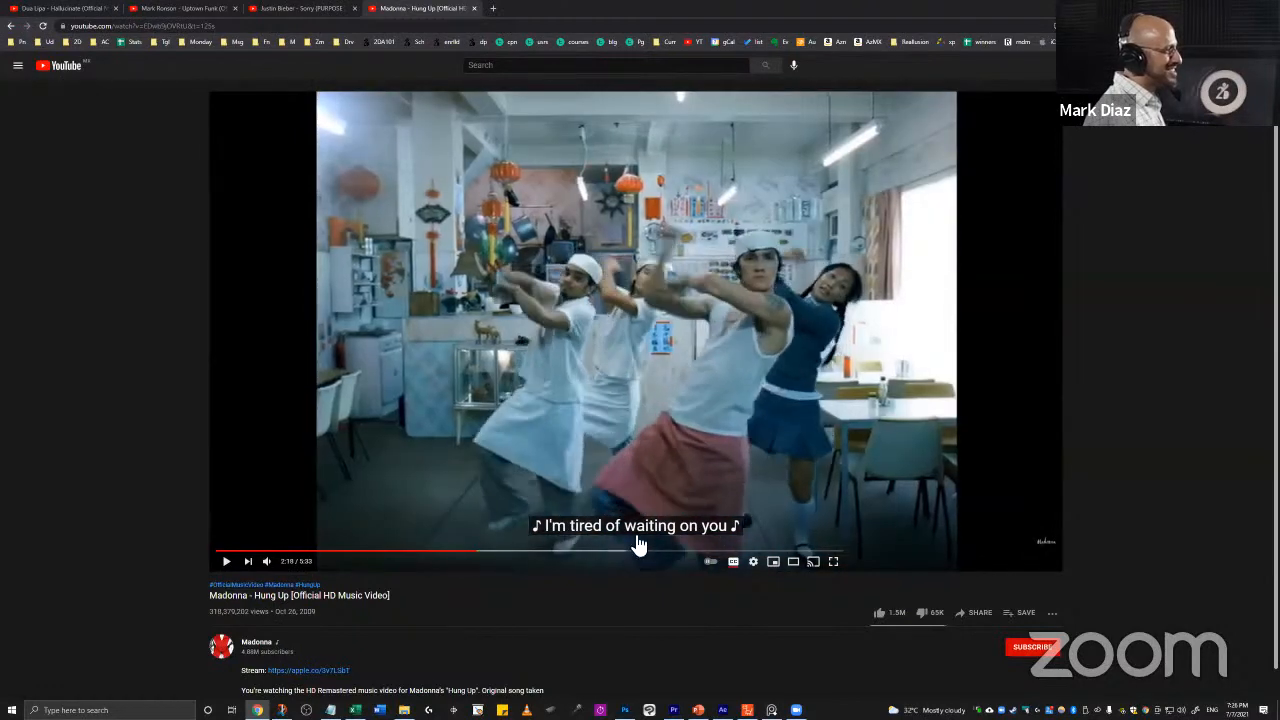
key("comma")
key("comma")
key("comma")
key("comma")
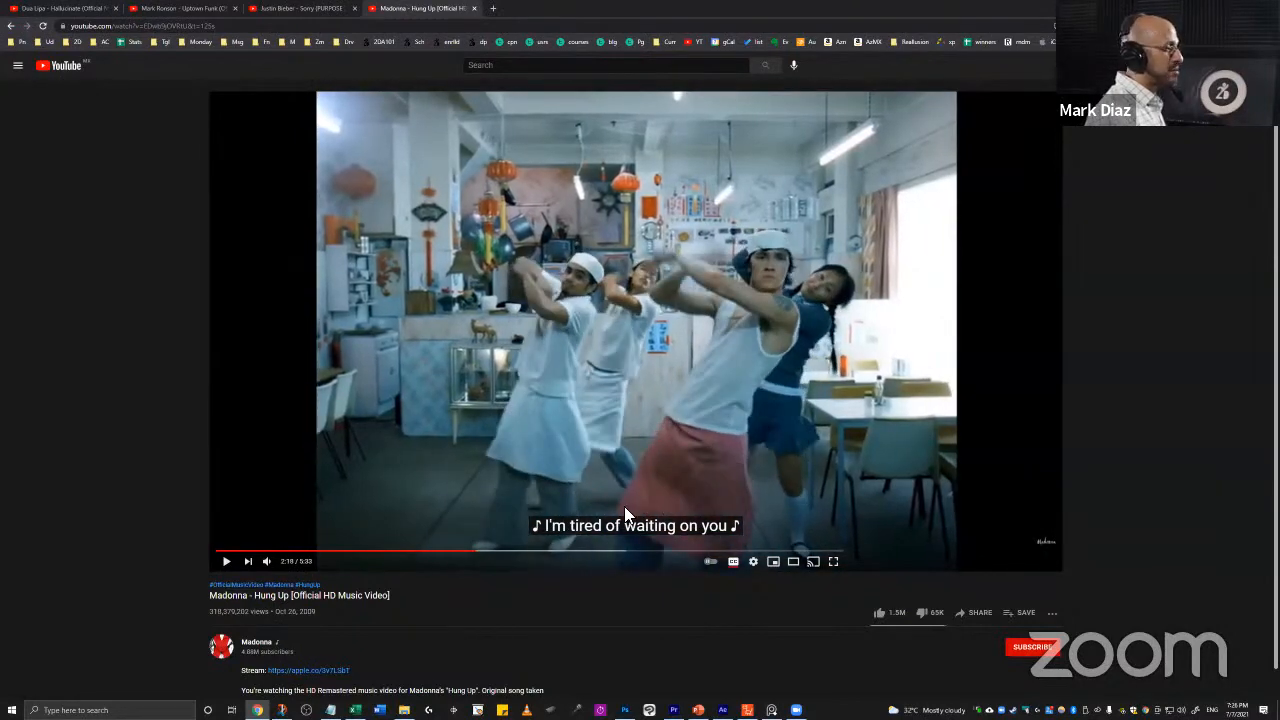
key("comma")
key("comma")
key("comma")
key("comma")
key("comma")
key("comma")
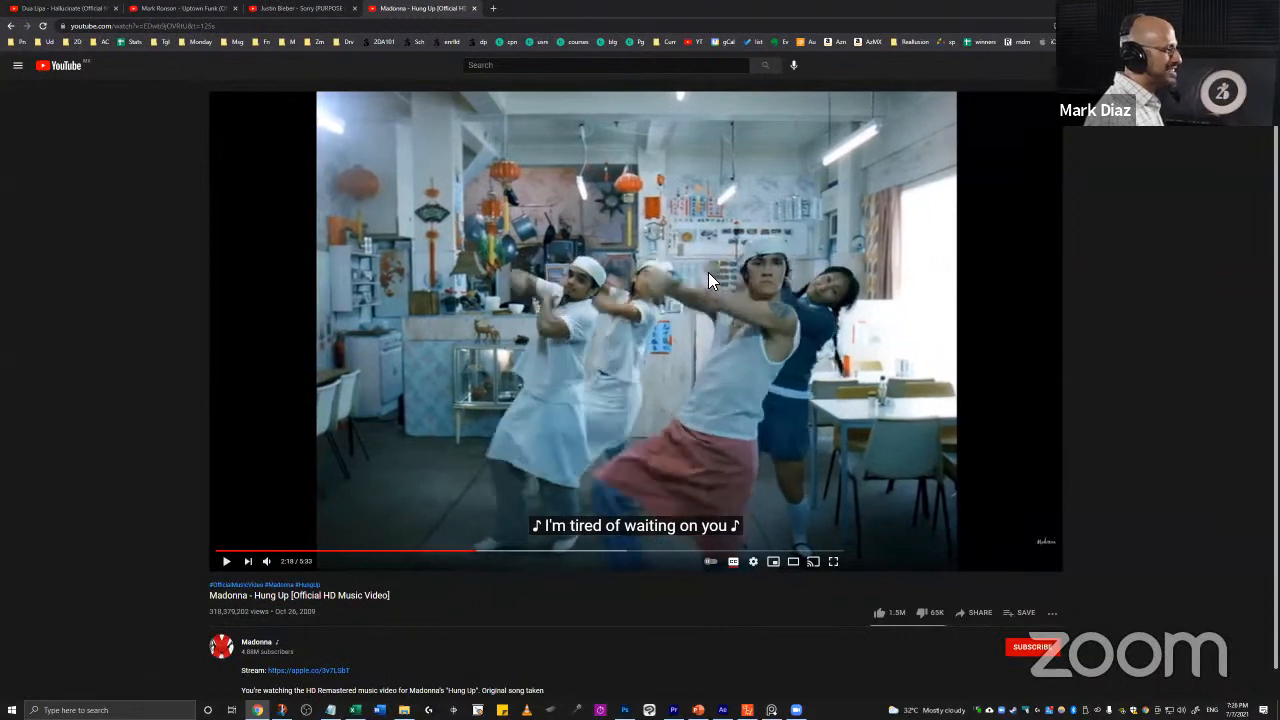
Step: Switch to Premiere Pro, play the trailer from the red-haired girl's shot and pause on the three-dancer group shot at 00;00;41;25
key("alt+Tab")
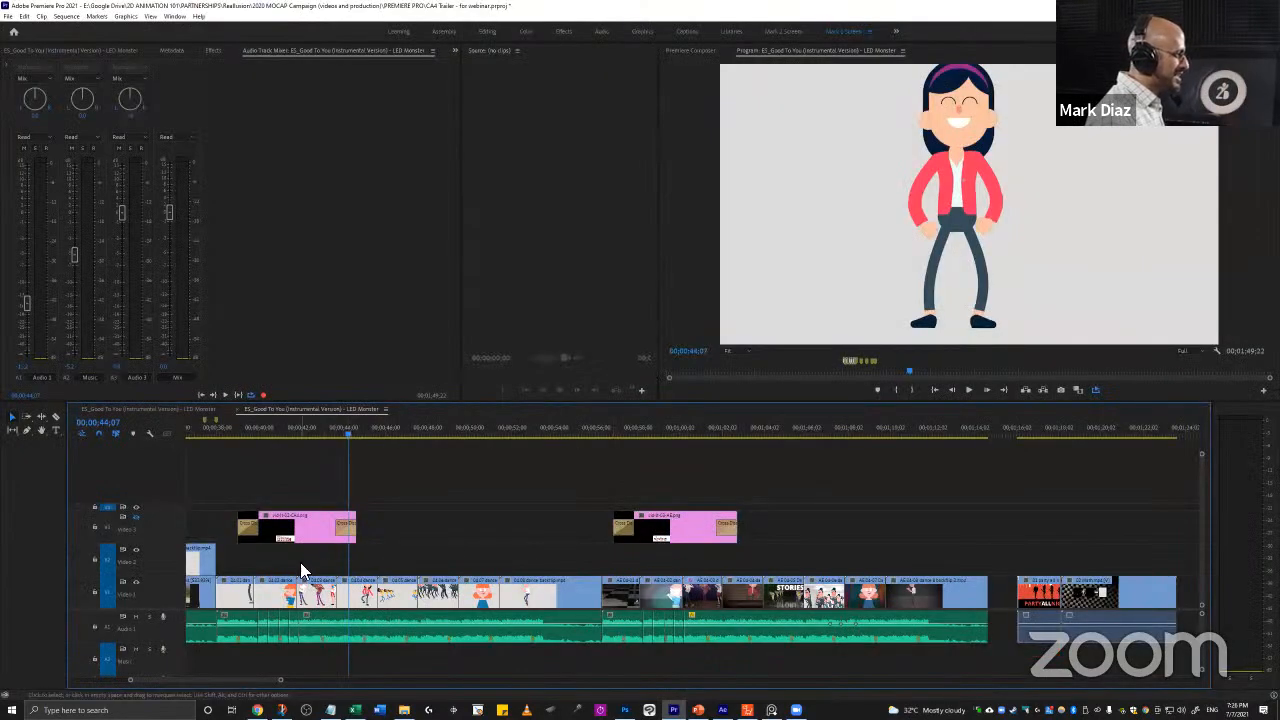
key("Up")
key("Up")
key("Up")
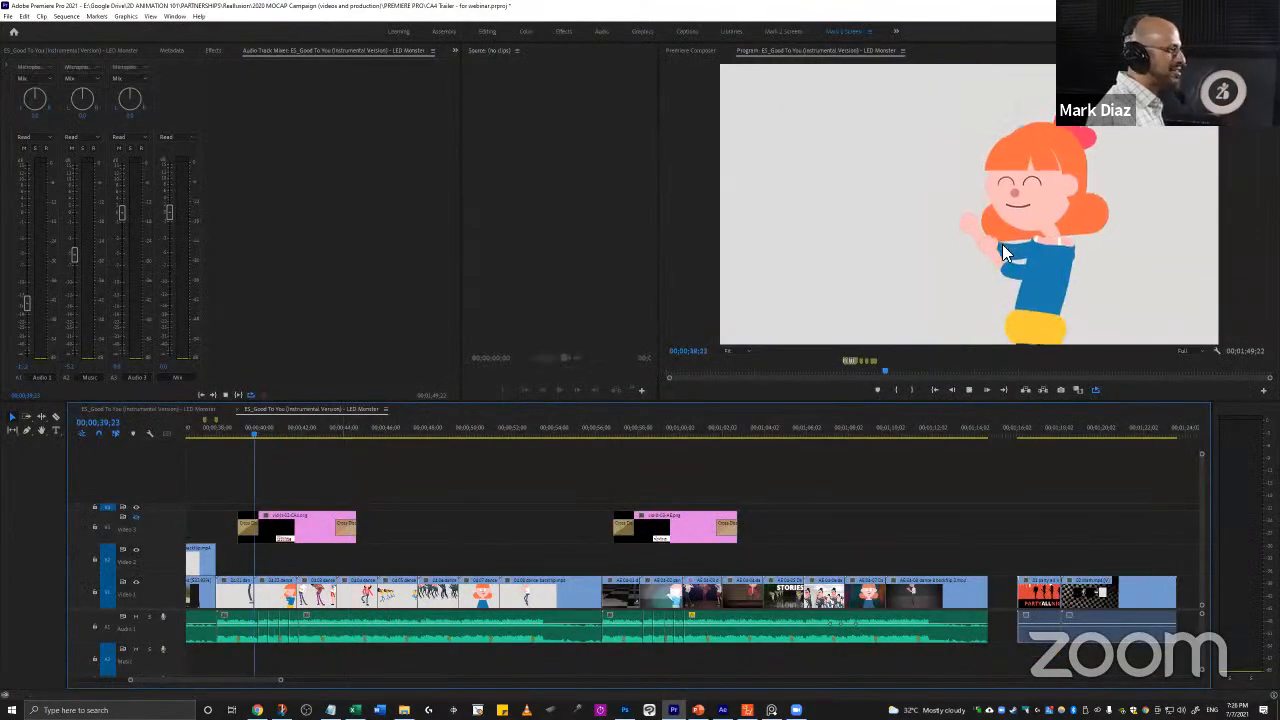
key("space")
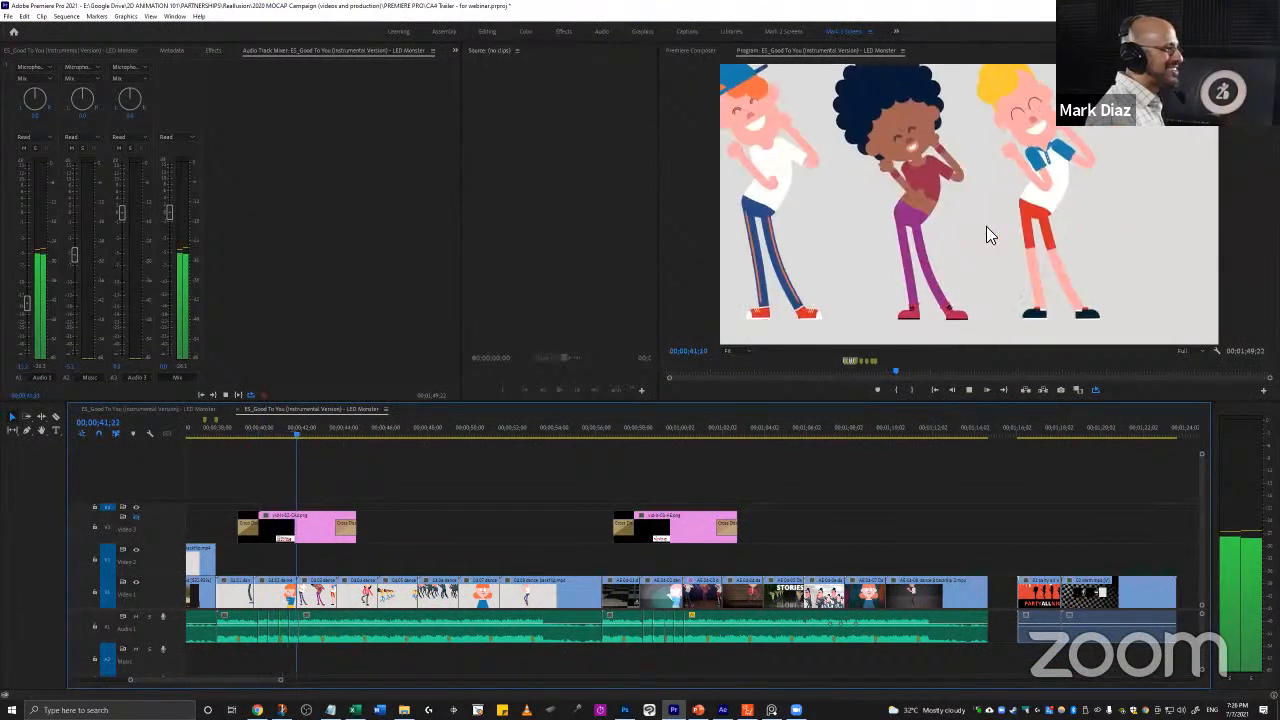
key("space")
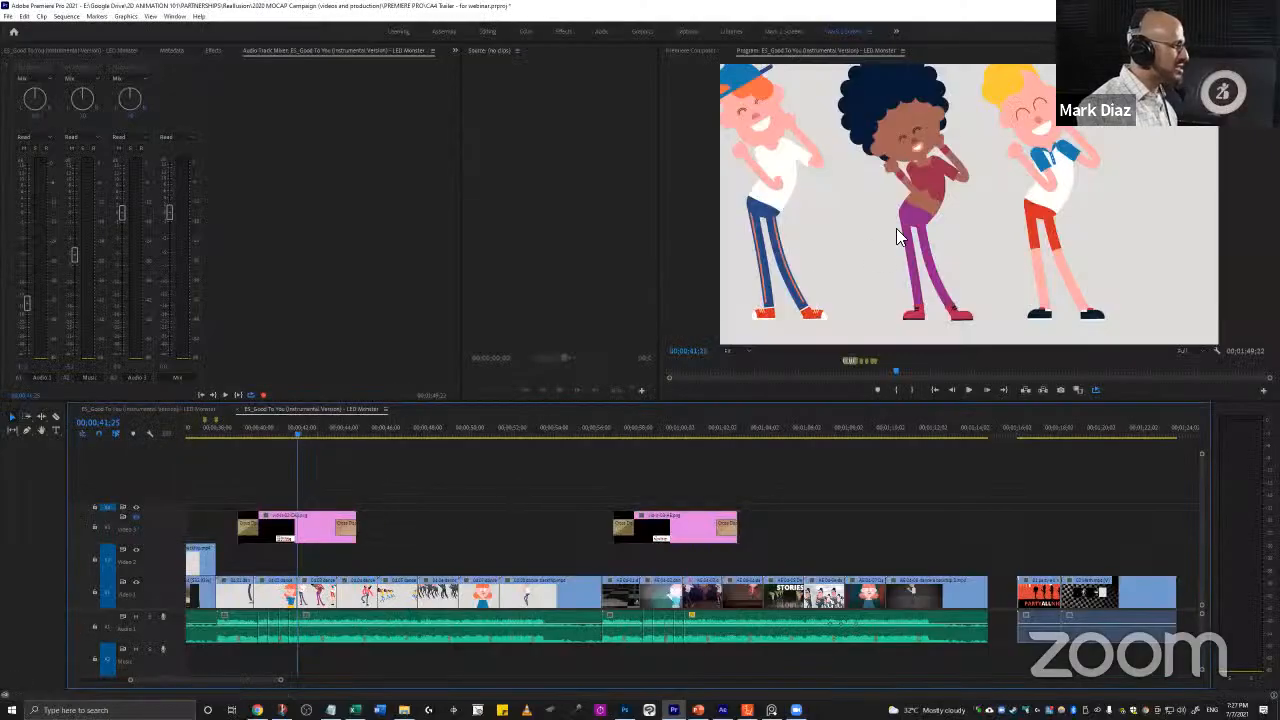
Step: Play the trailer's checkered-floor dance section from its start to 00;01;01;23, then return to the bald dancer's shot at 00;00;57;10
left_click(571, 430)
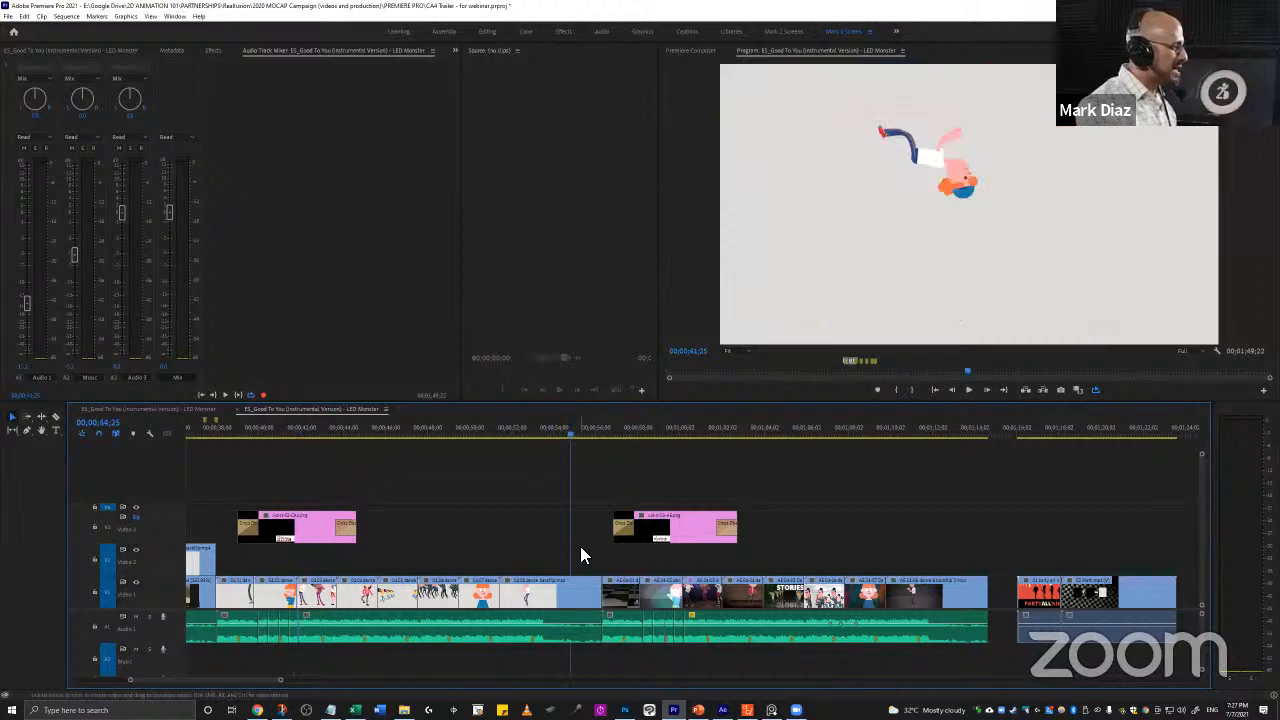
key("Down")
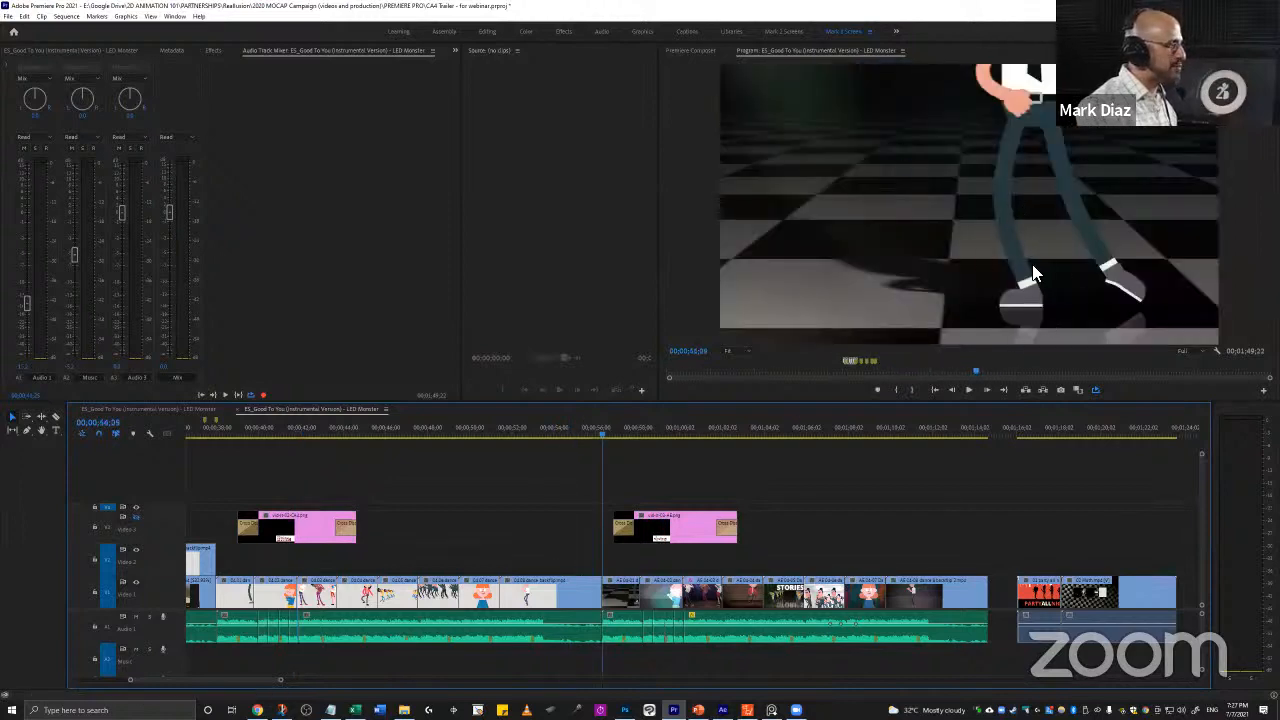
key("space")
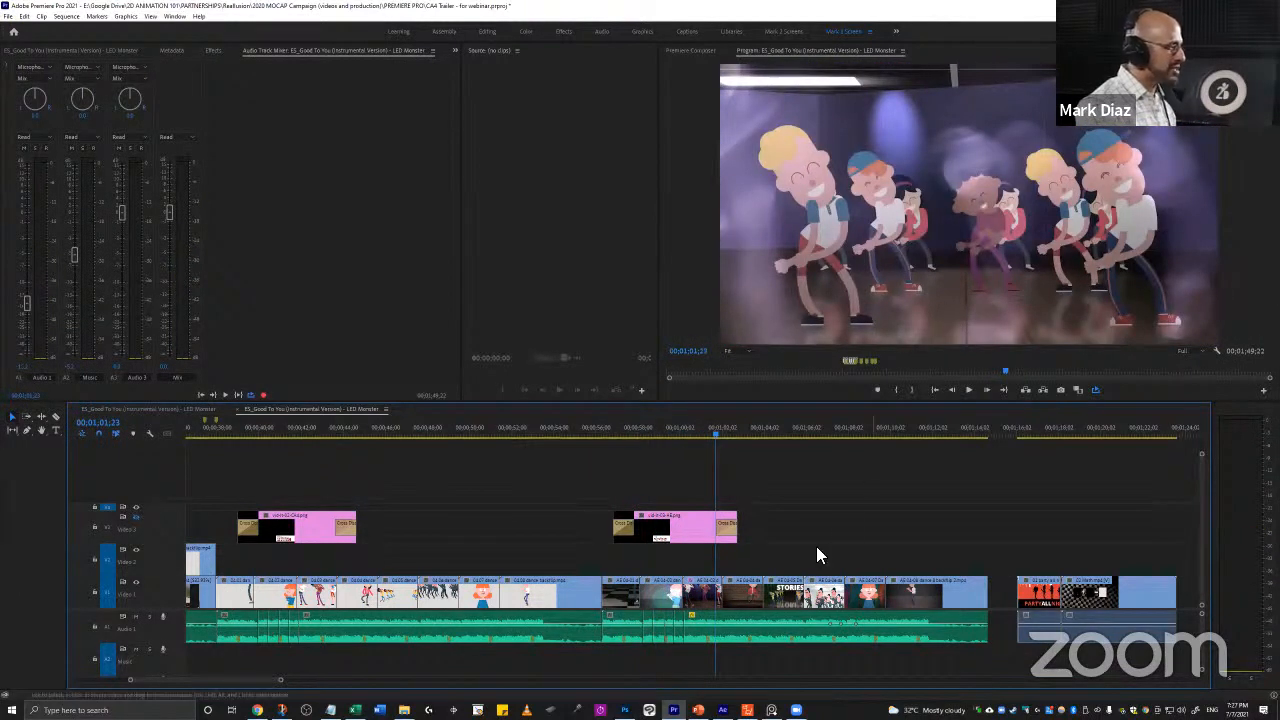
left_click(624, 560)
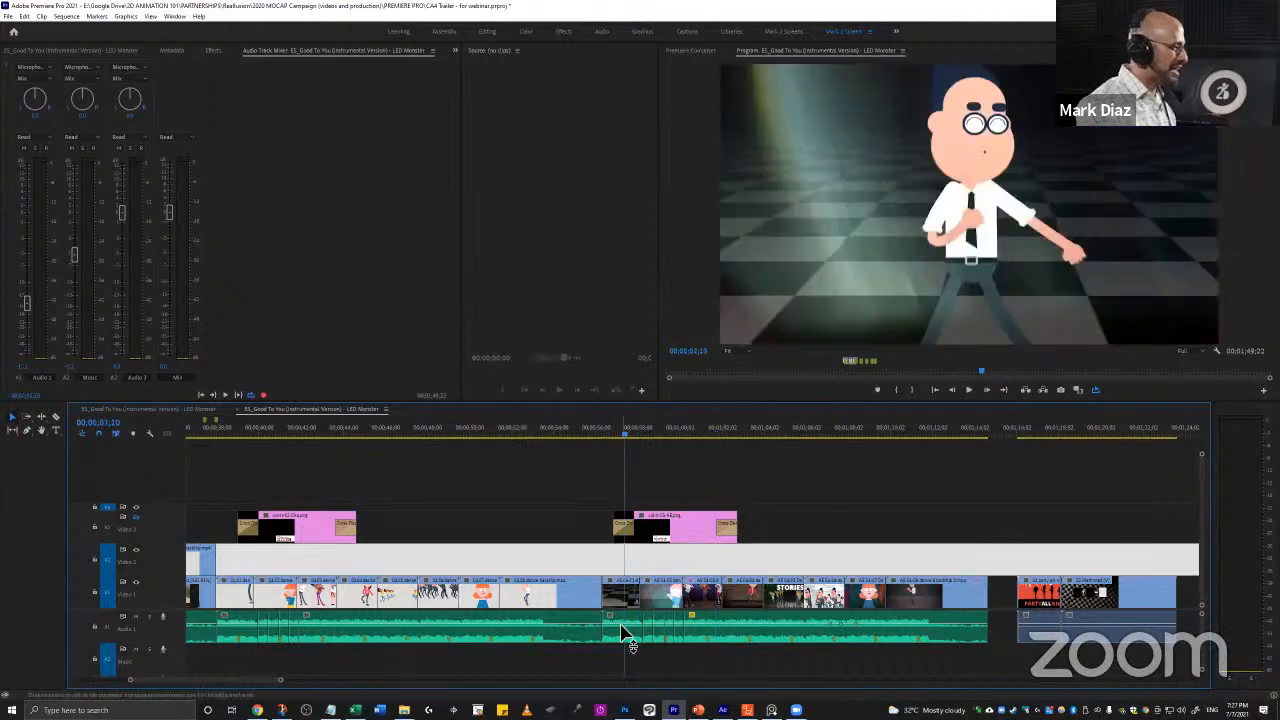
mouse_move(771, 709)
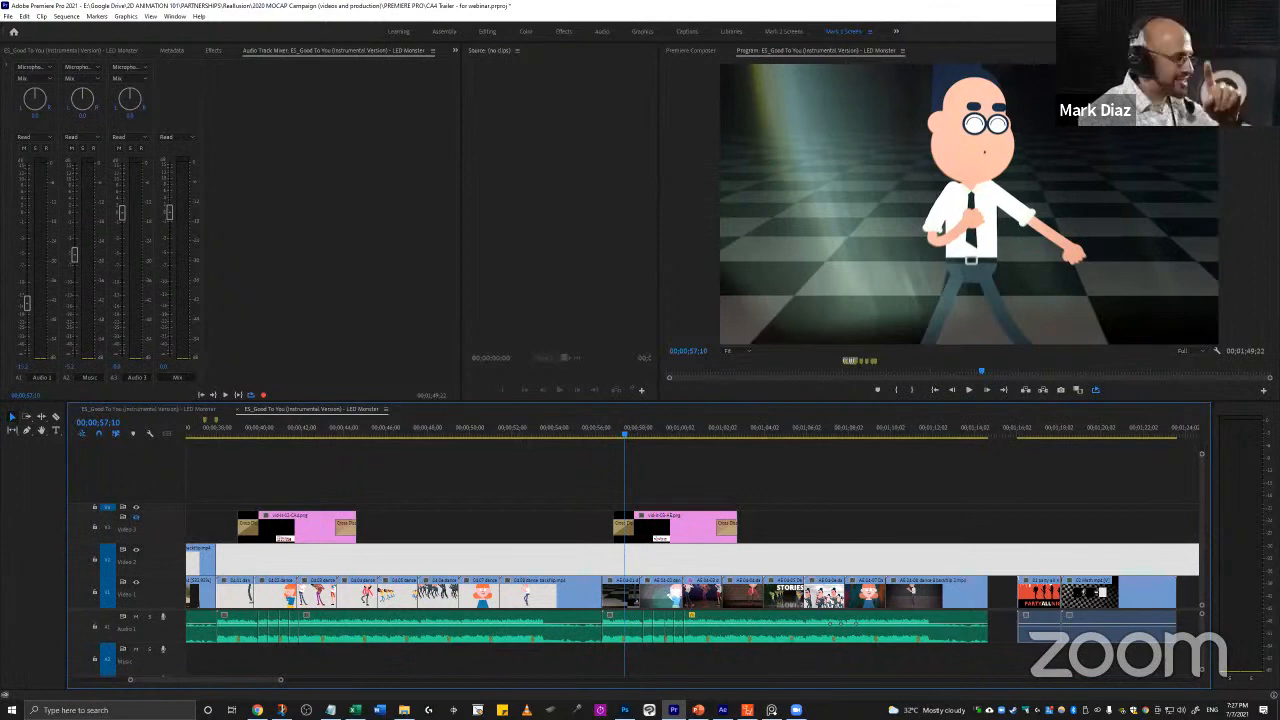
Step: Switch to the image reference board and examine its LIGHTS section, ending on the DANCE FLOOR images
left_click(771, 710)
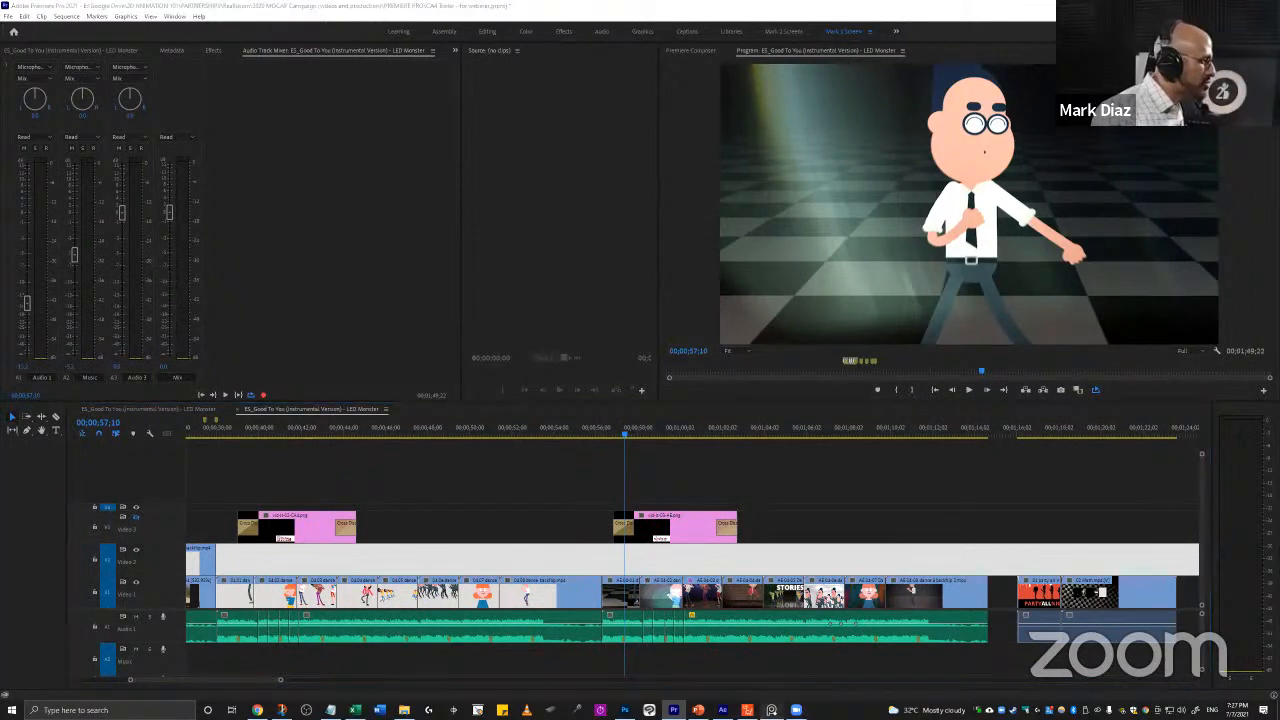
left_click_drag(628, 246, 528, 466)
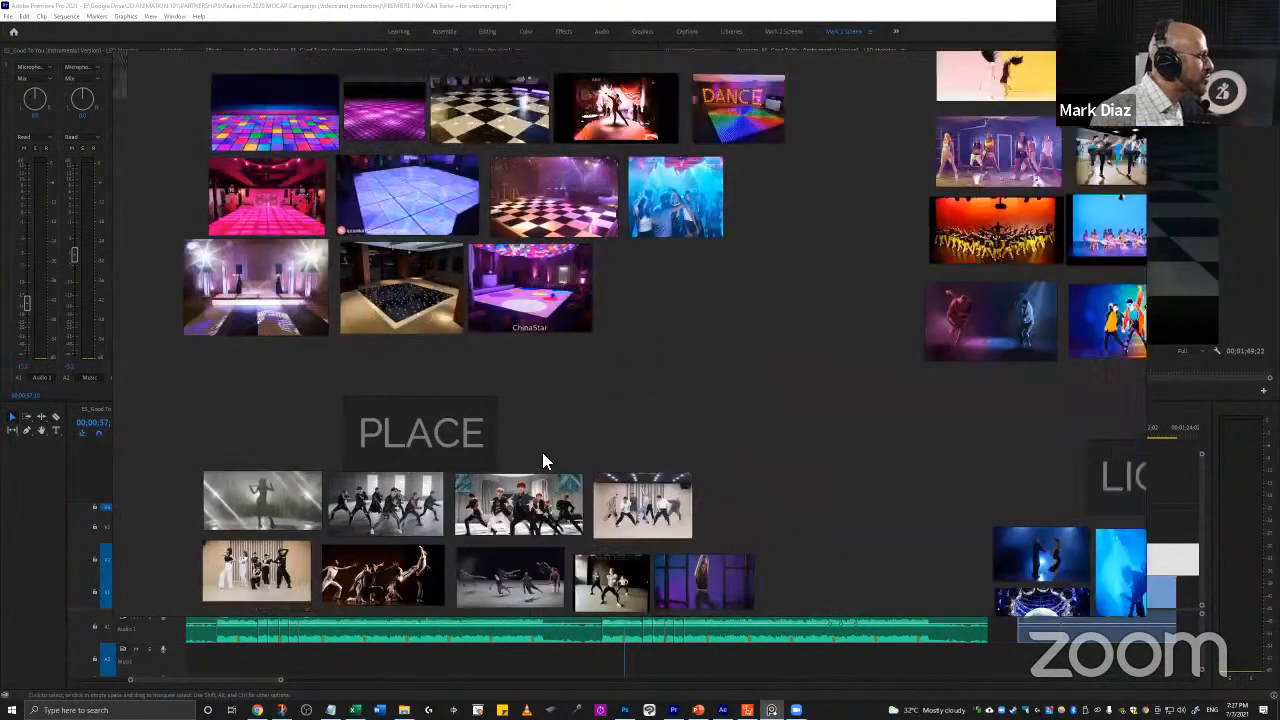
left_click_drag(758, 388, 481, 382)
left_click_drag(820, 524, 584, 372)
left_click_drag(632, 332, 639, 192)
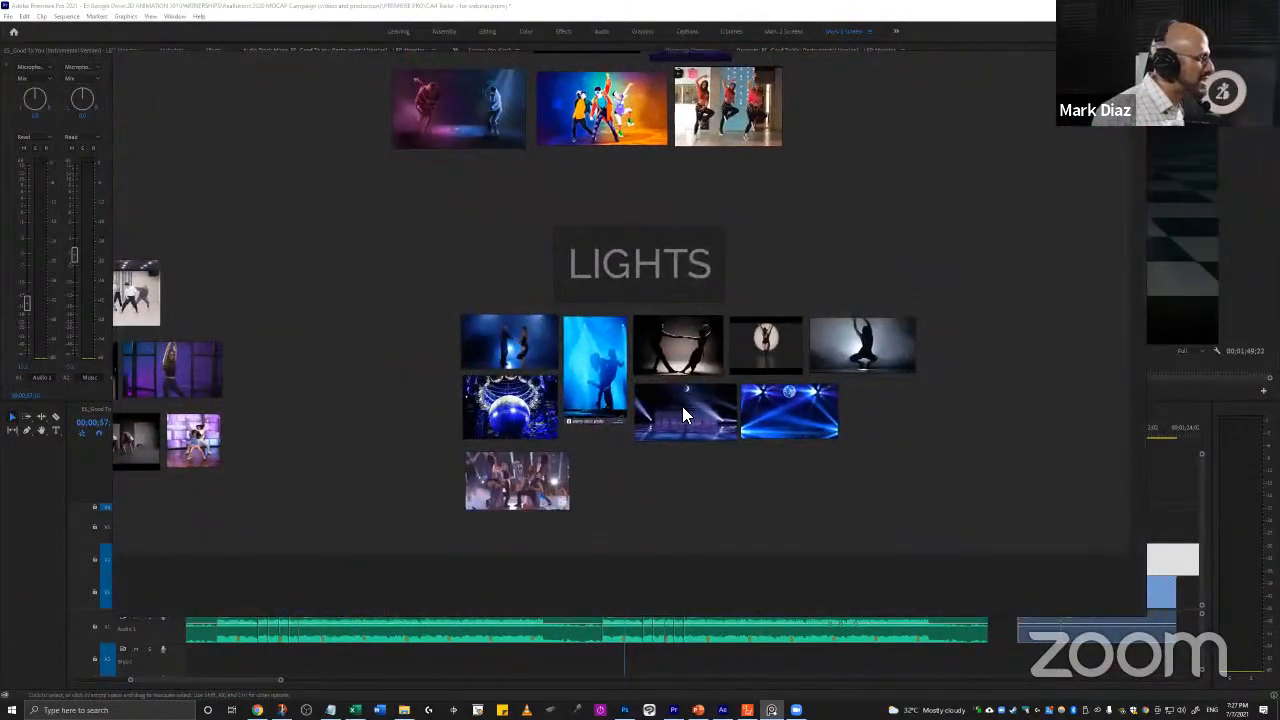
scroll(655, 420, "up", 5)
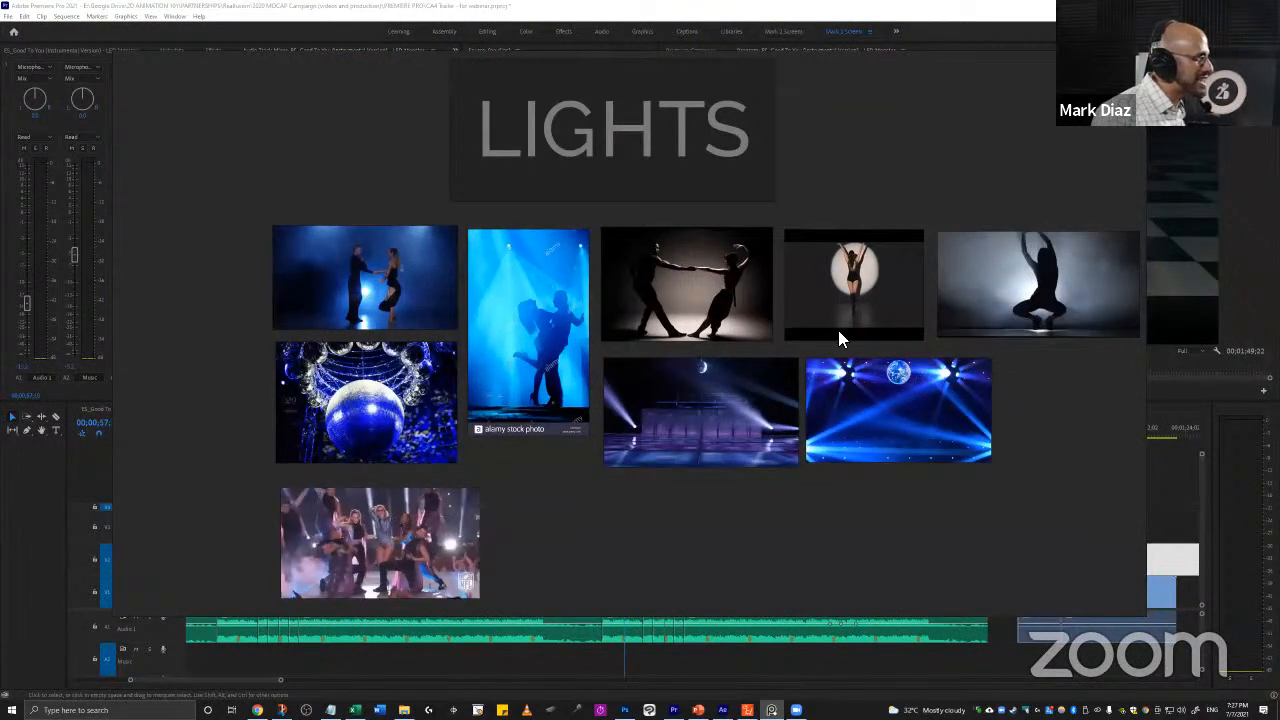
scroll(670, 458, "down", 5)
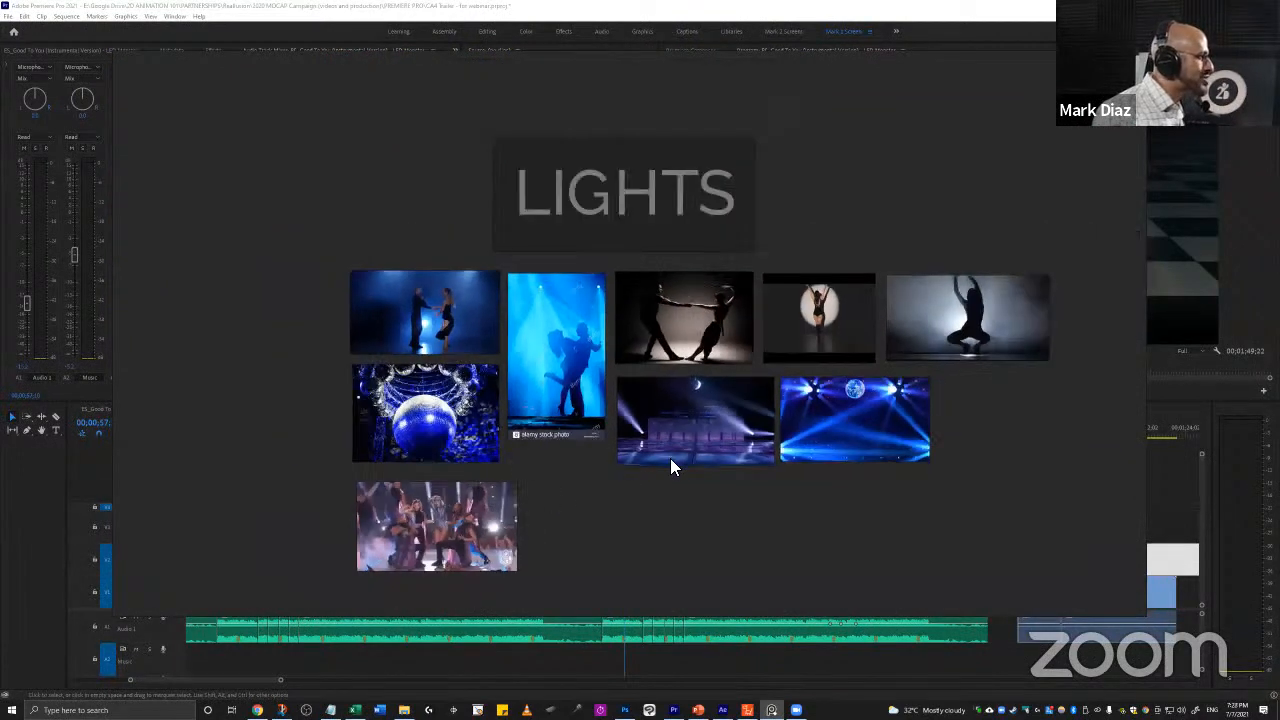
left_click_drag(349, 298, 603, 377)
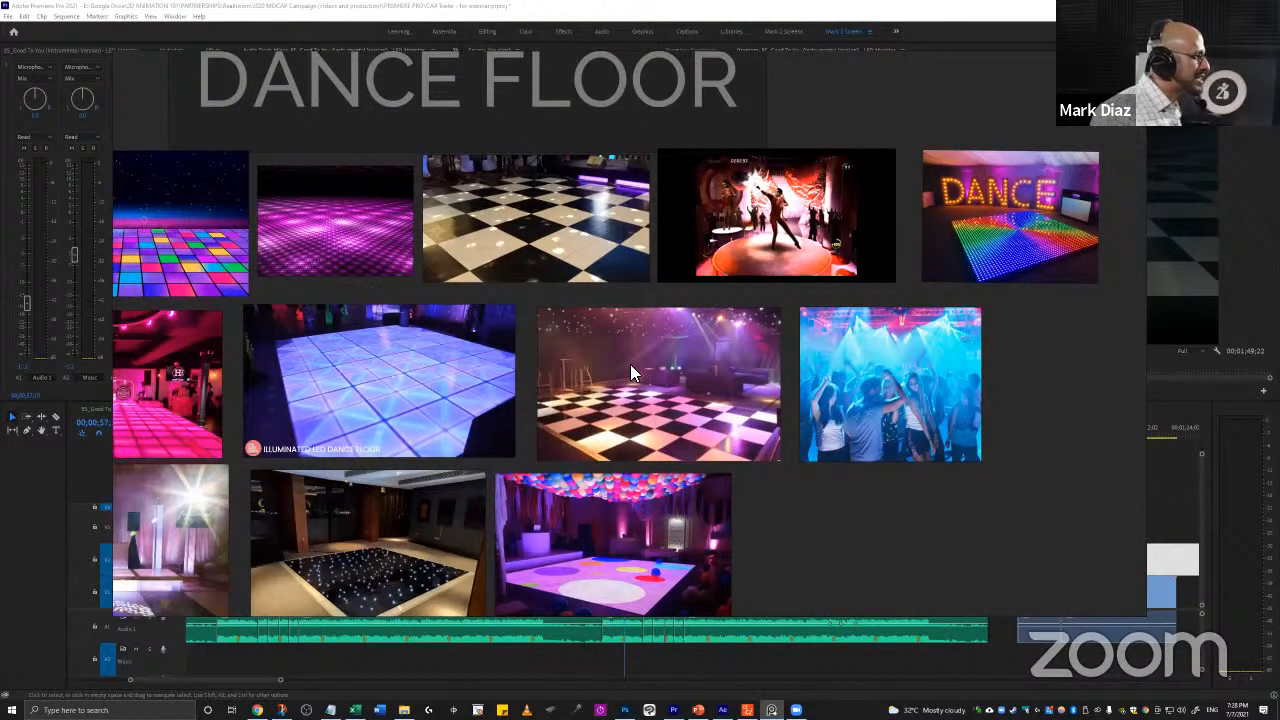
Step: Compare the checkered DANCE FLOOR references with the bald dancer's shot in Premiere Pro, and play the trailer to the group shot at 00;01;01;25
key("alt+Tab")
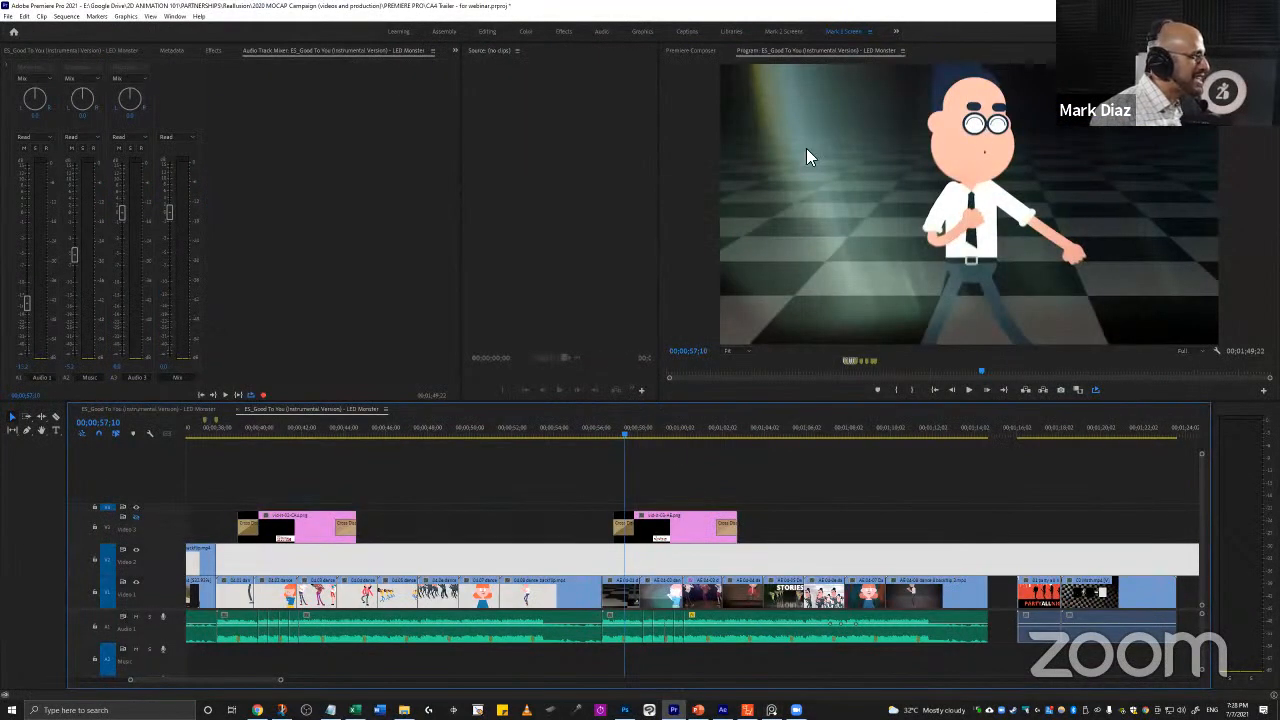
key("alt+Tab")
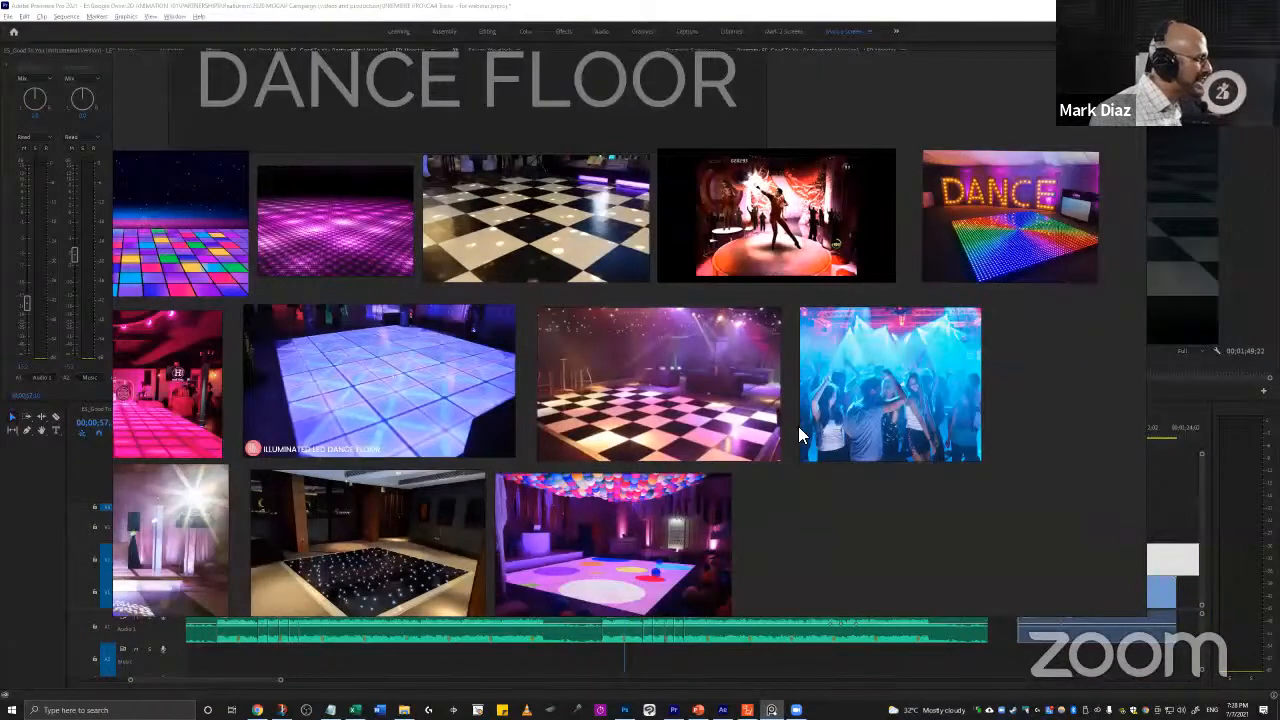
key("alt+Tab")
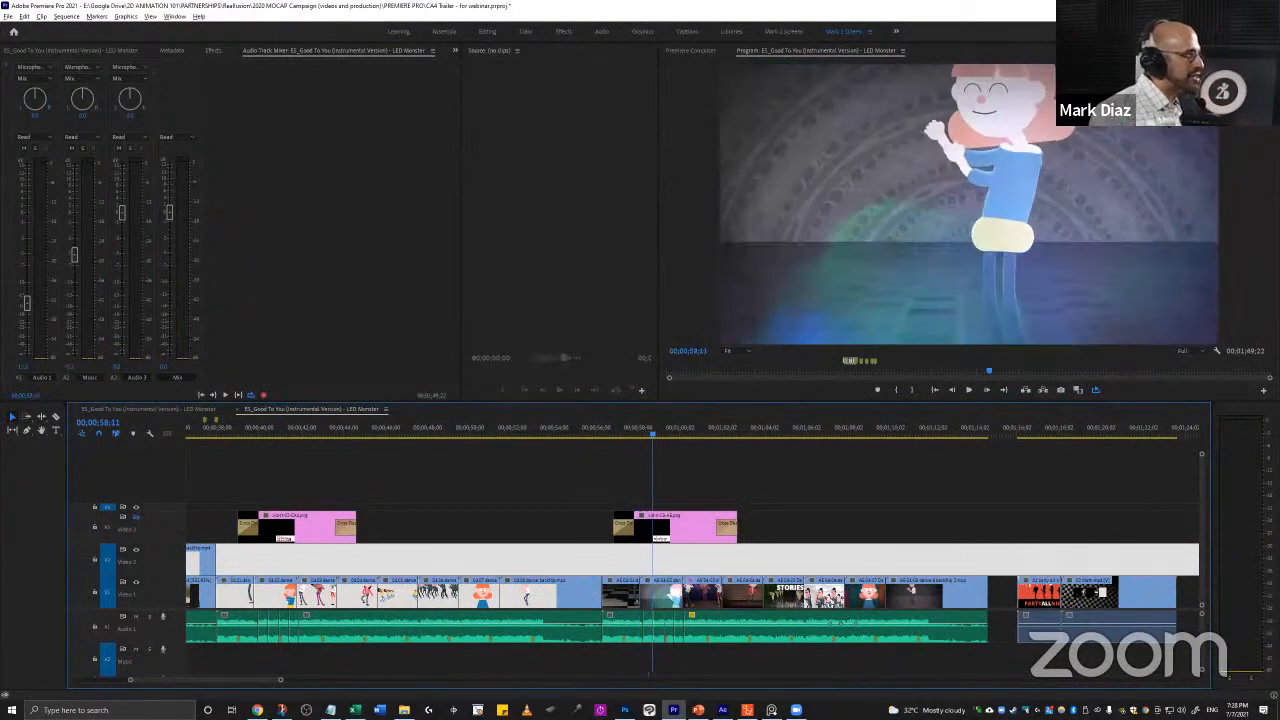
key("space")
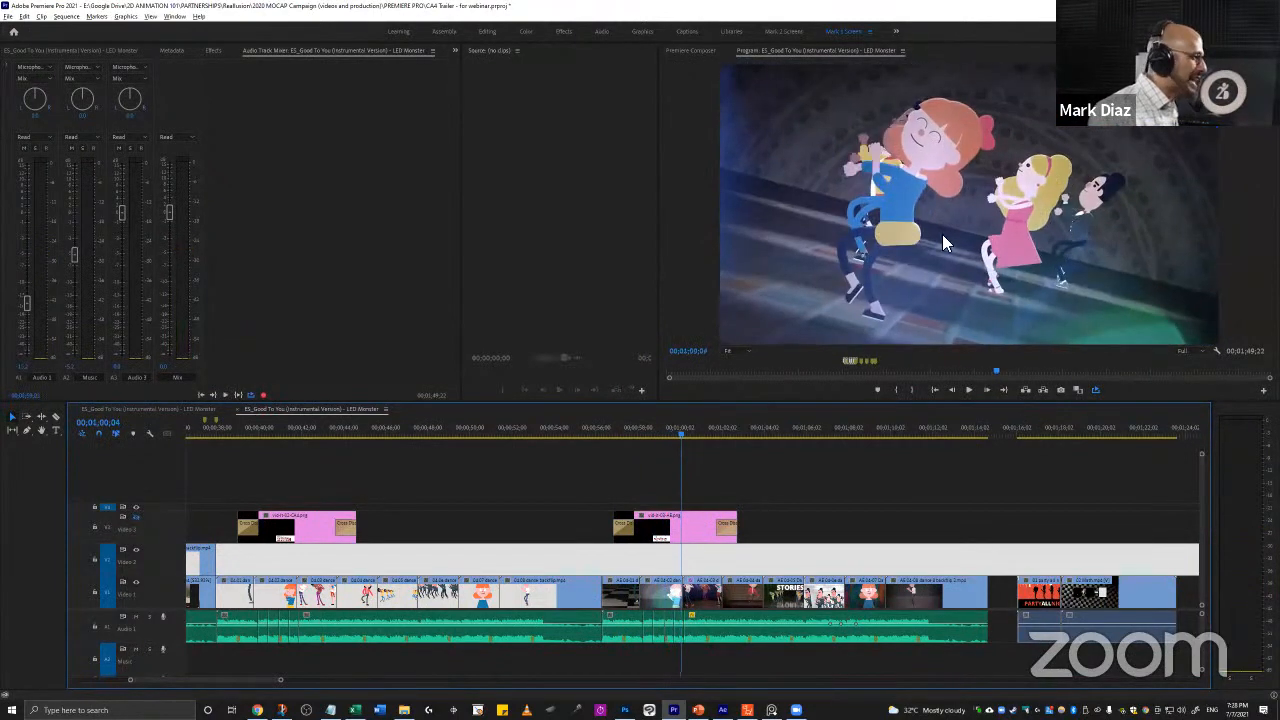
key("space")
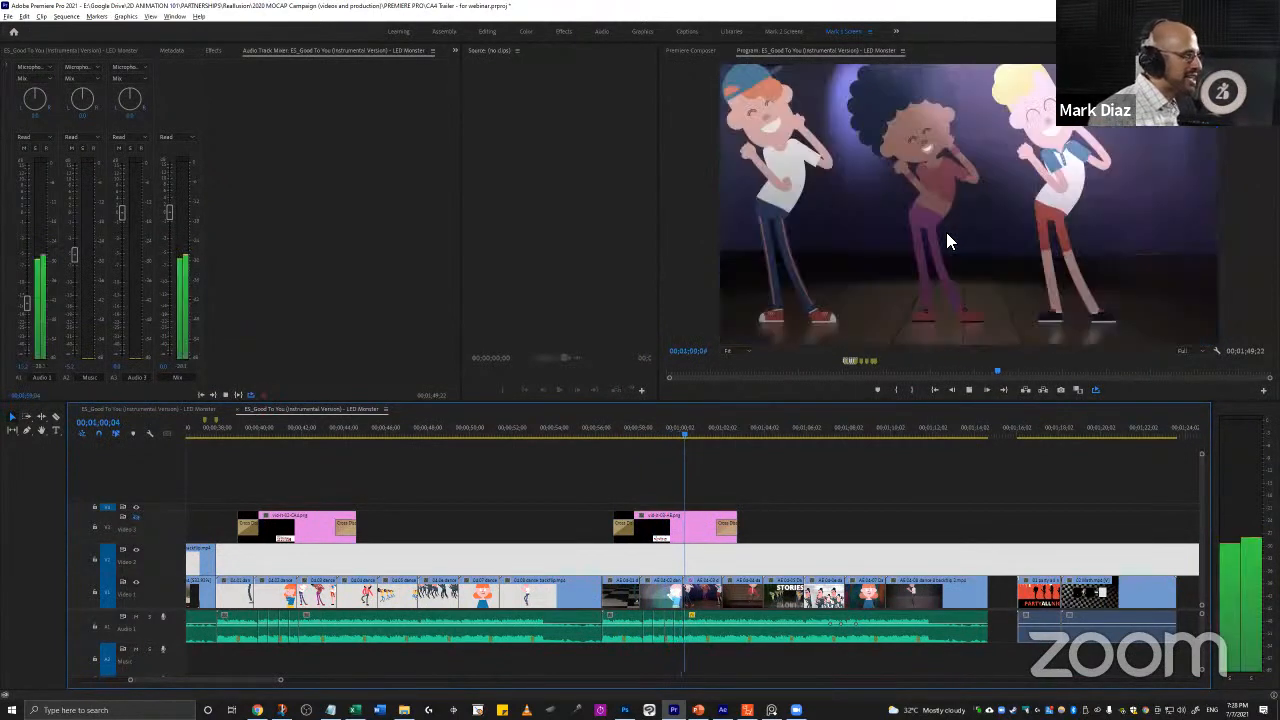
key("space")
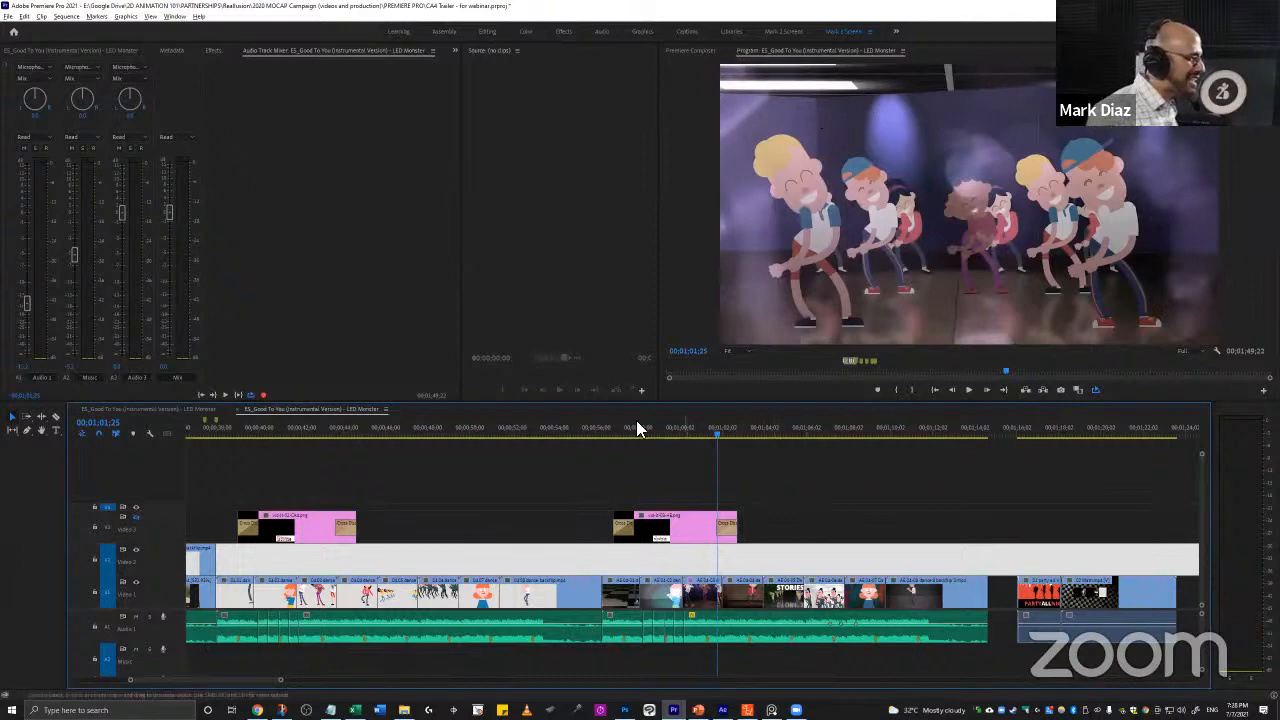
Step: Return to the reference board and look over the PLACE images, moving on to the group dance photos above LIGHTS
left_click(771, 709)
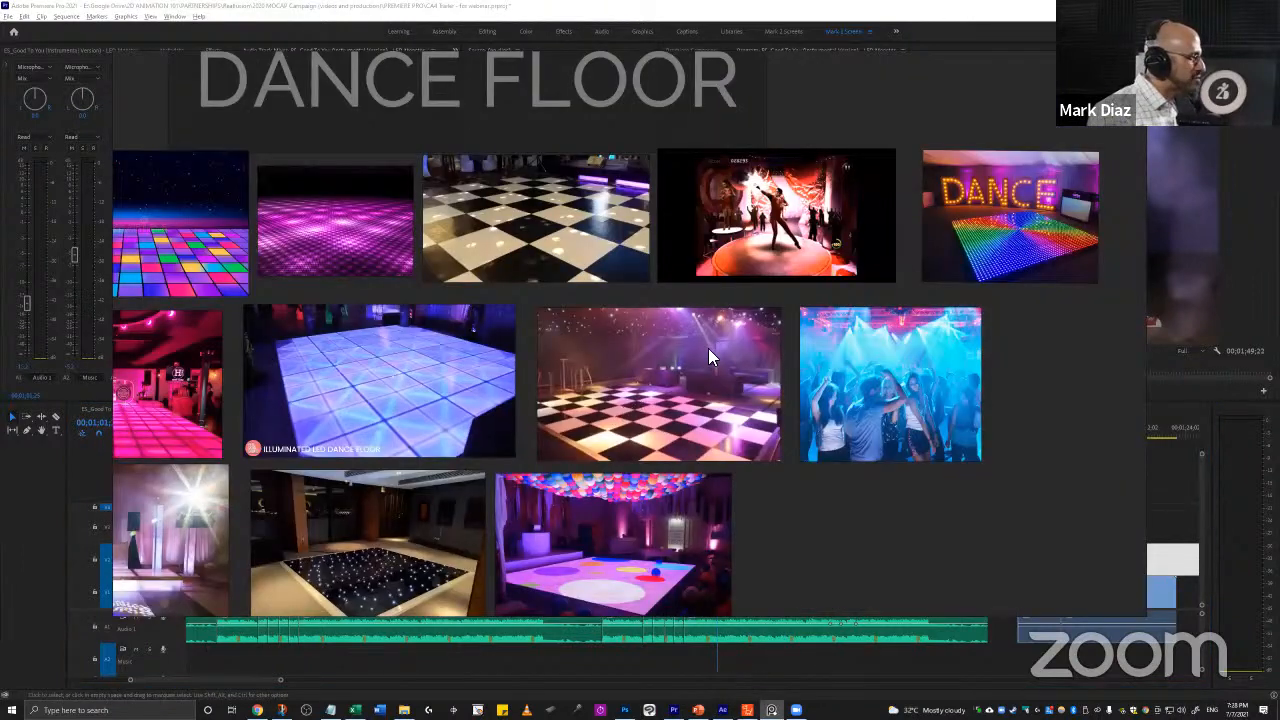
left_click_drag(738, 426, 665, 218)
scroll(746, 466, "down", 4)
left_click_drag(715, 590, 674, 384)
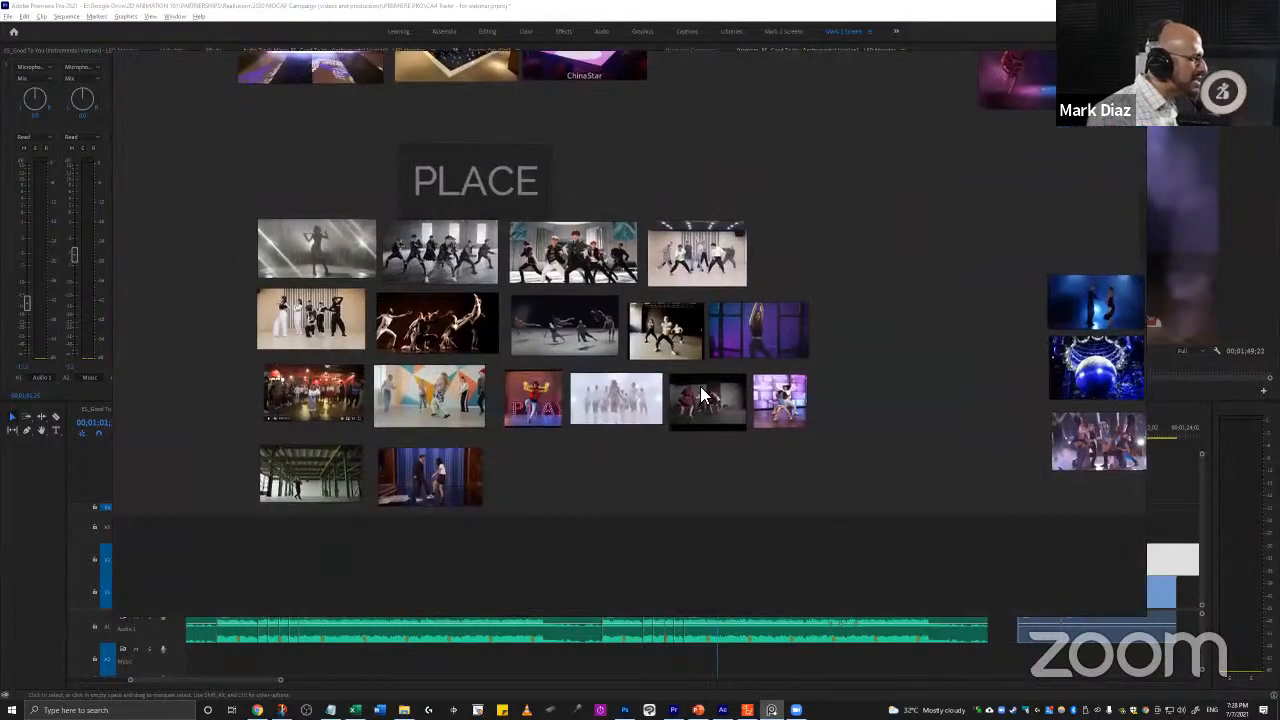
left_click_drag(968, 348, 528, 634)
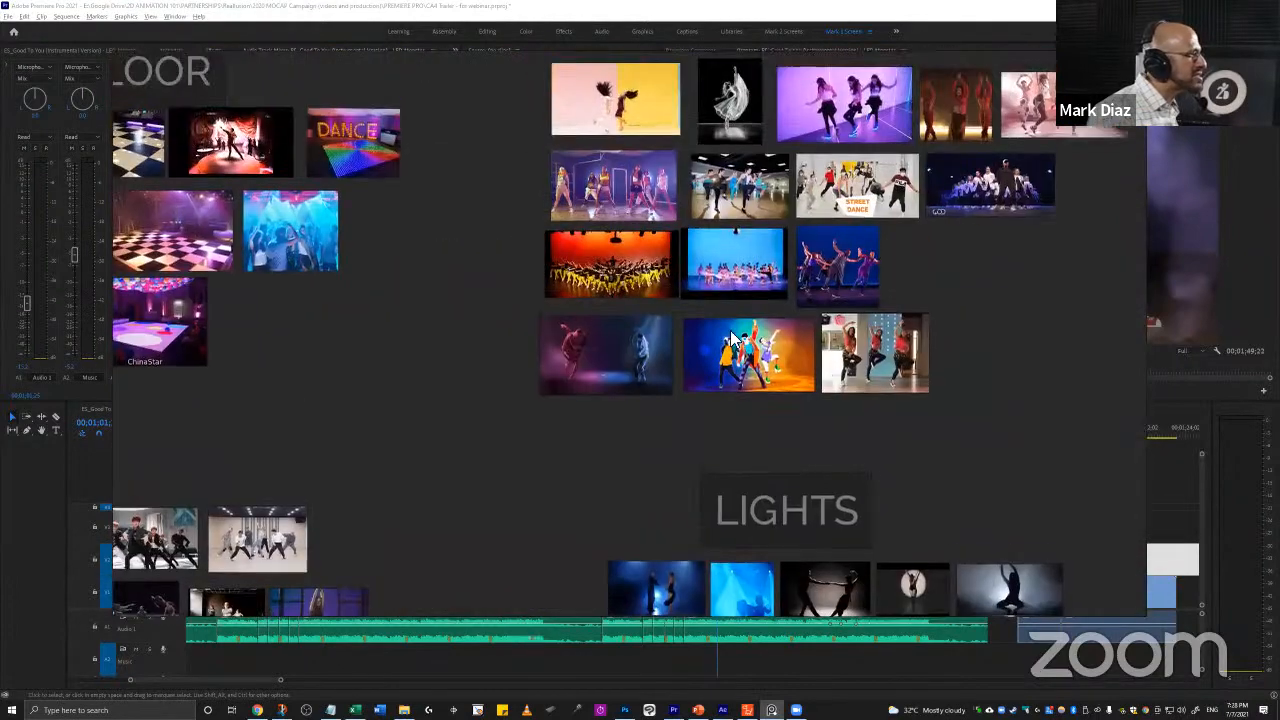
Step: Enlarge the purple-lit studio photo of six dancers in the FEELING & COLOR section to examine its setting
left_click_drag(776, 284, 676, 302)
scroll(676, 302, "up", 6)
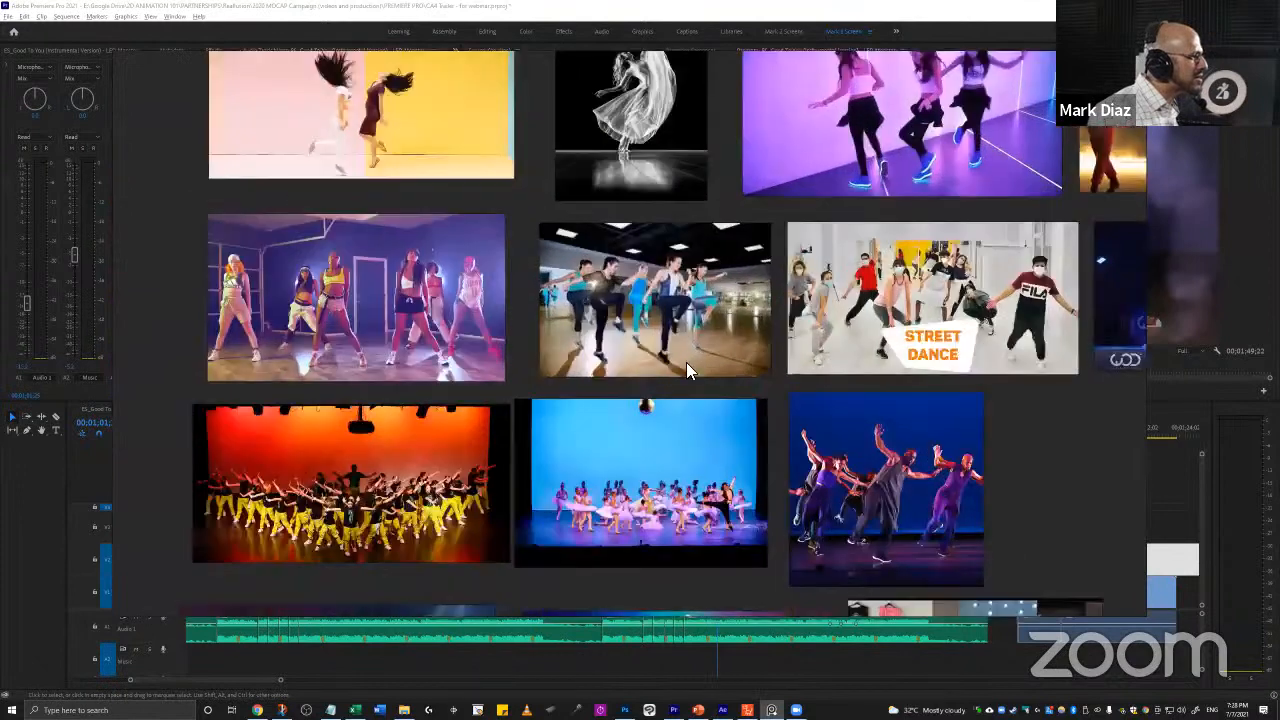
scroll(652, 314, "up", 1)
left_click_drag(518, 308, 690, 343)
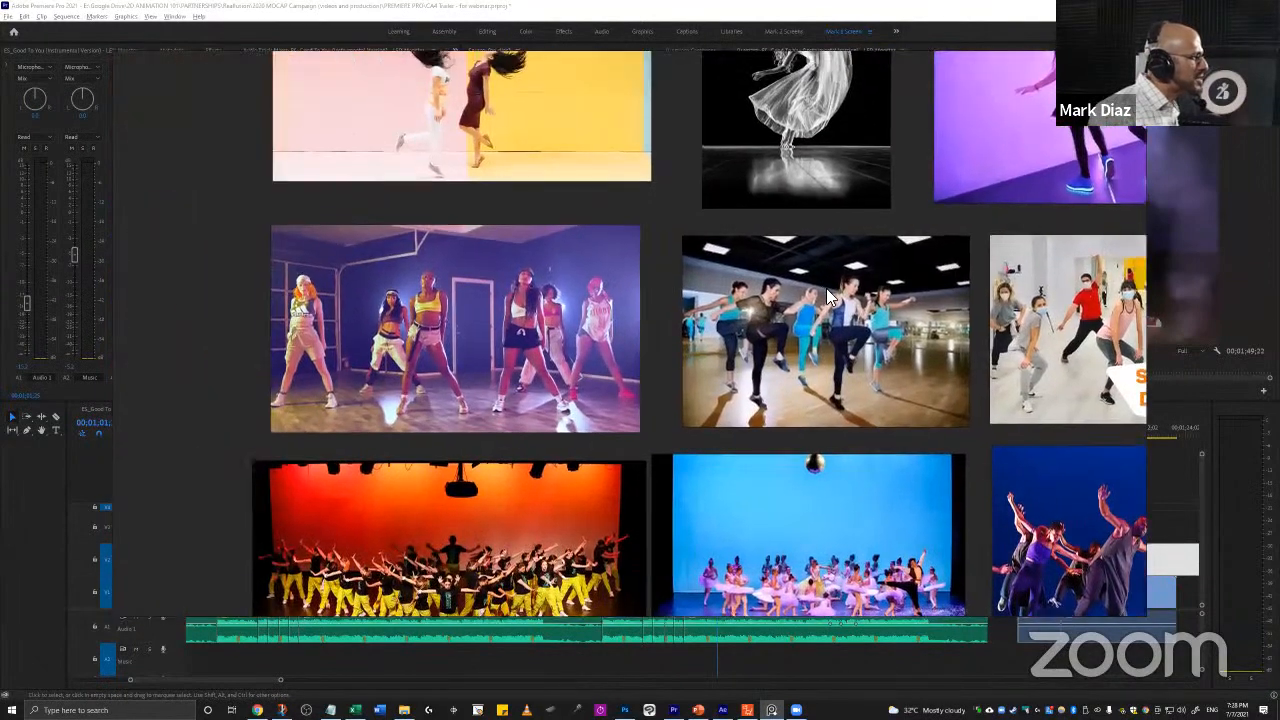
scroll(826, 288, "up", 1)
left_click_drag(404, 276, 520, 292)
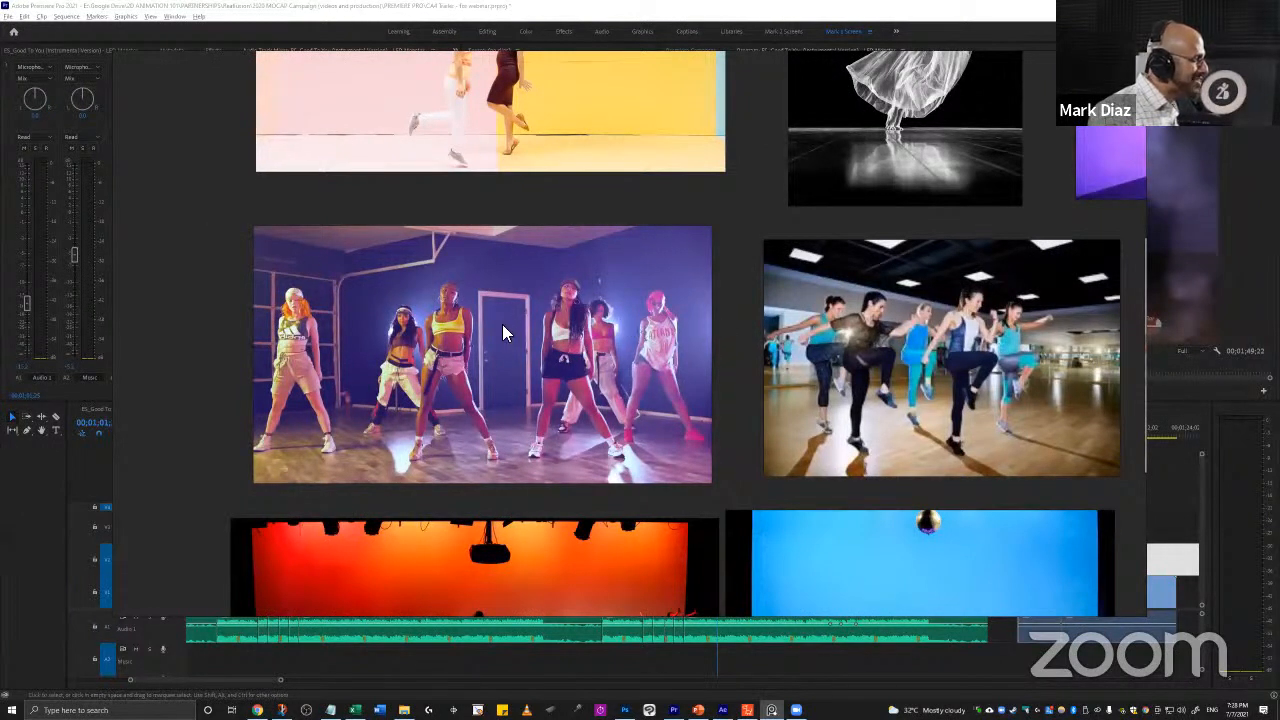
Step: Compare the dance studio photos with the trailer's group shot in Premiere Pro, and move the playhead to the STORIES shot at 00;01;04;20
key("alt+Tab")
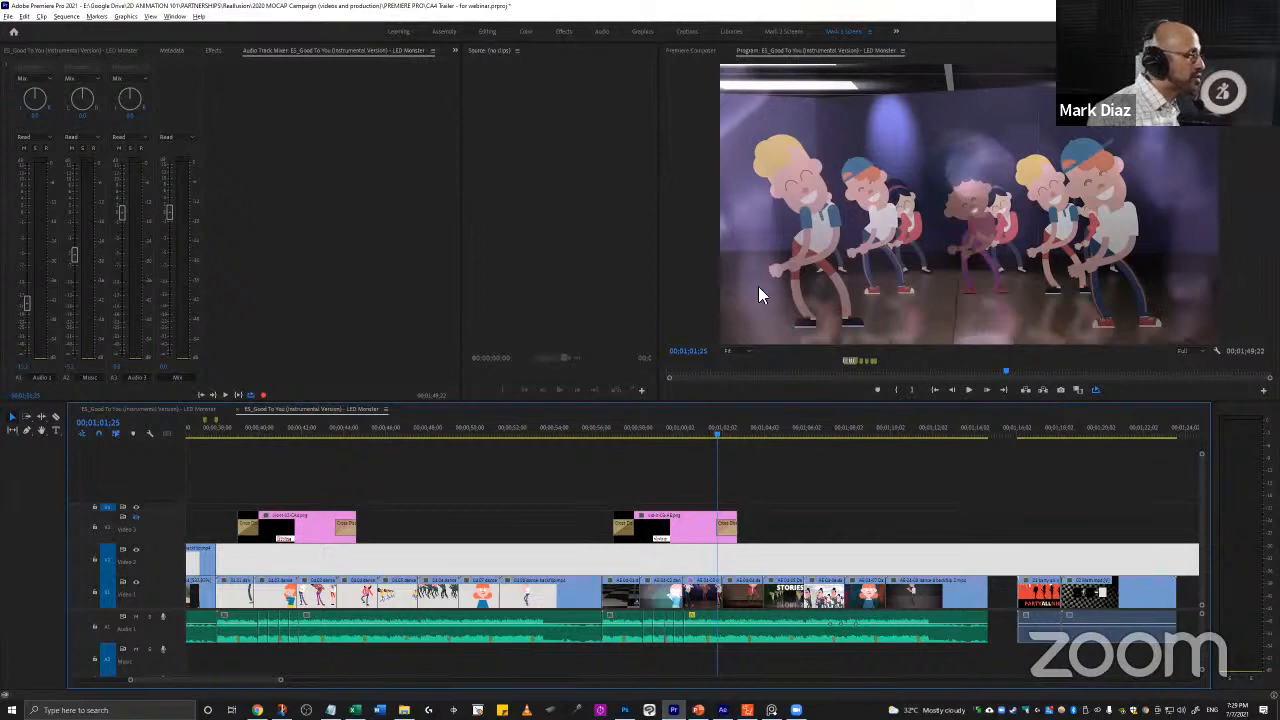
key("alt+Tab")
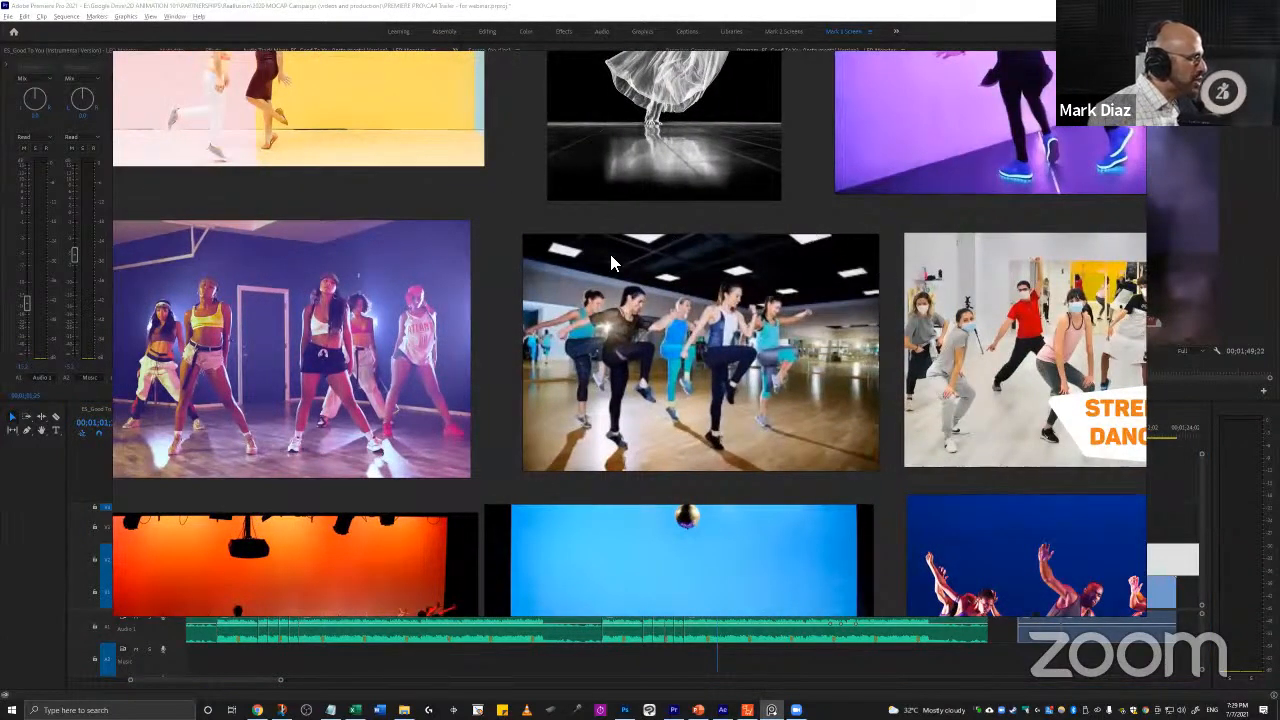
key("alt+Tab")
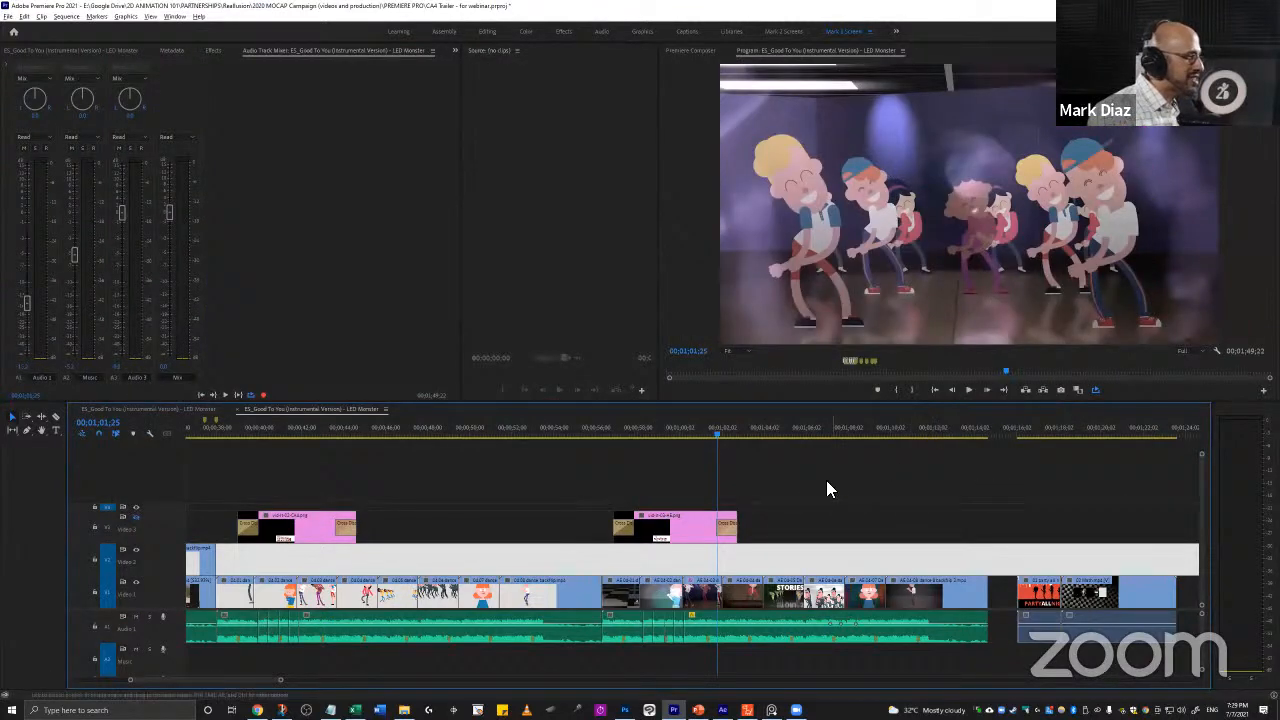
right_click(757, 497)
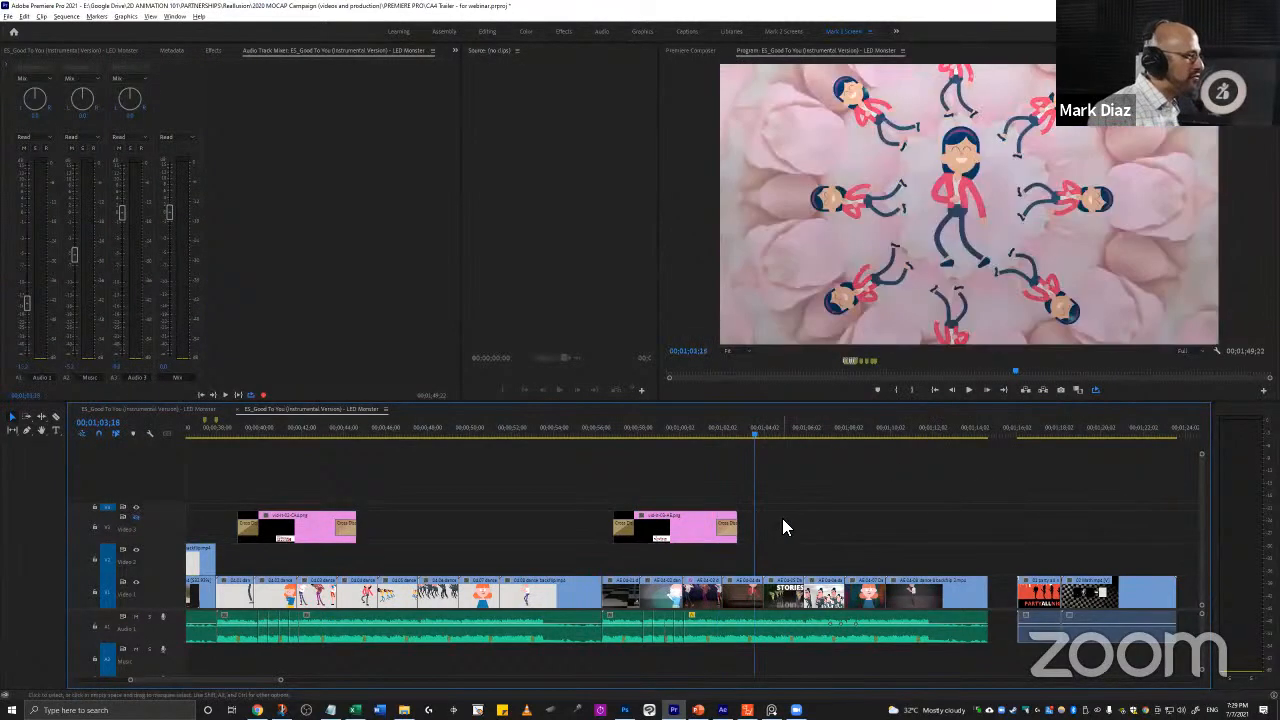
right_click(785, 523)
left_click(777, 428)
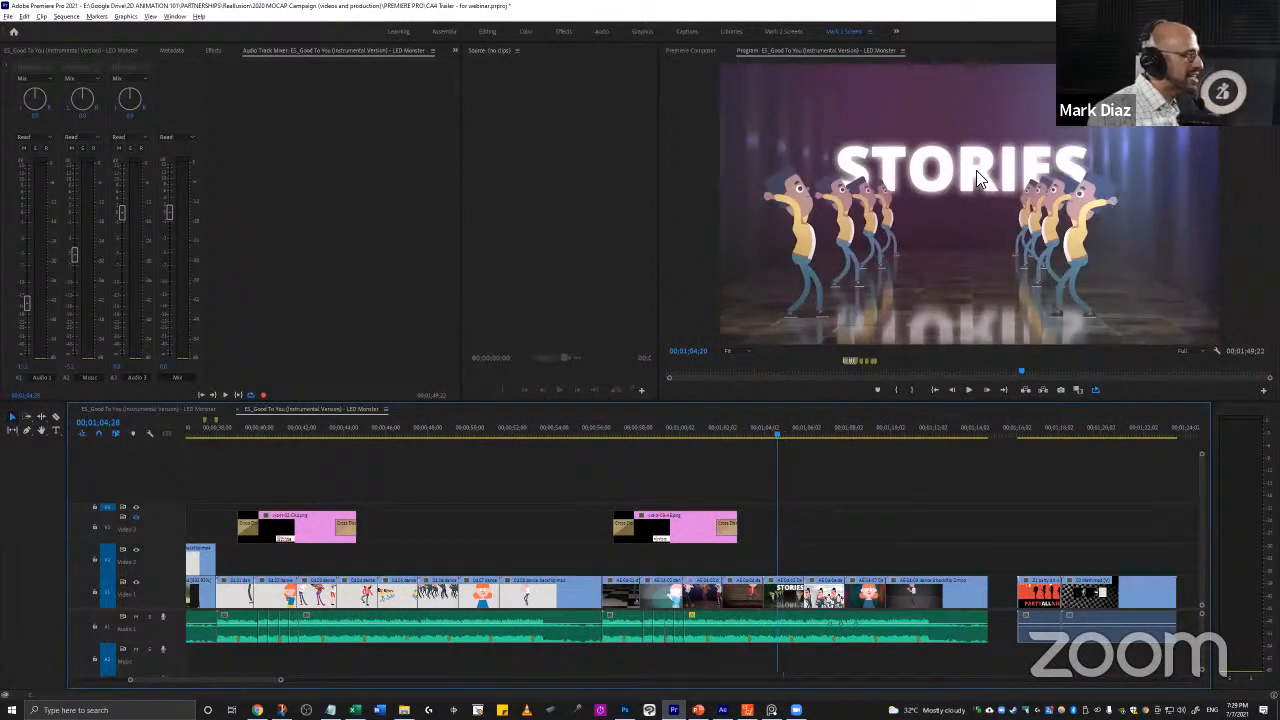
Step: Switch to the reference board and enlarge the backlit black-and-white silhouette image in the PLACE section
key("alt+Tab")
scroll(392, 378, "down", 5)
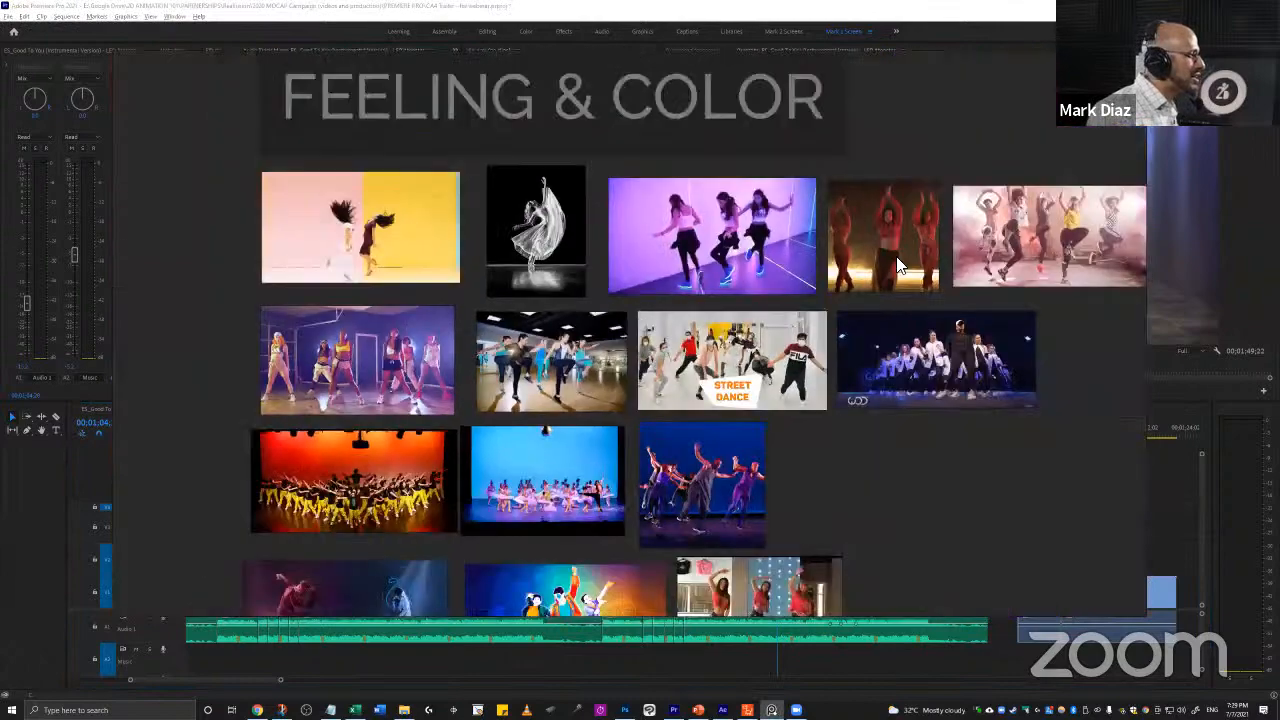
left_click_drag(340, 380, 926, 227)
left_click_drag(243, 257, 823, 178)
left_click_drag(420, 610, 740, 392)
scroll(722, 392, "up", 3)
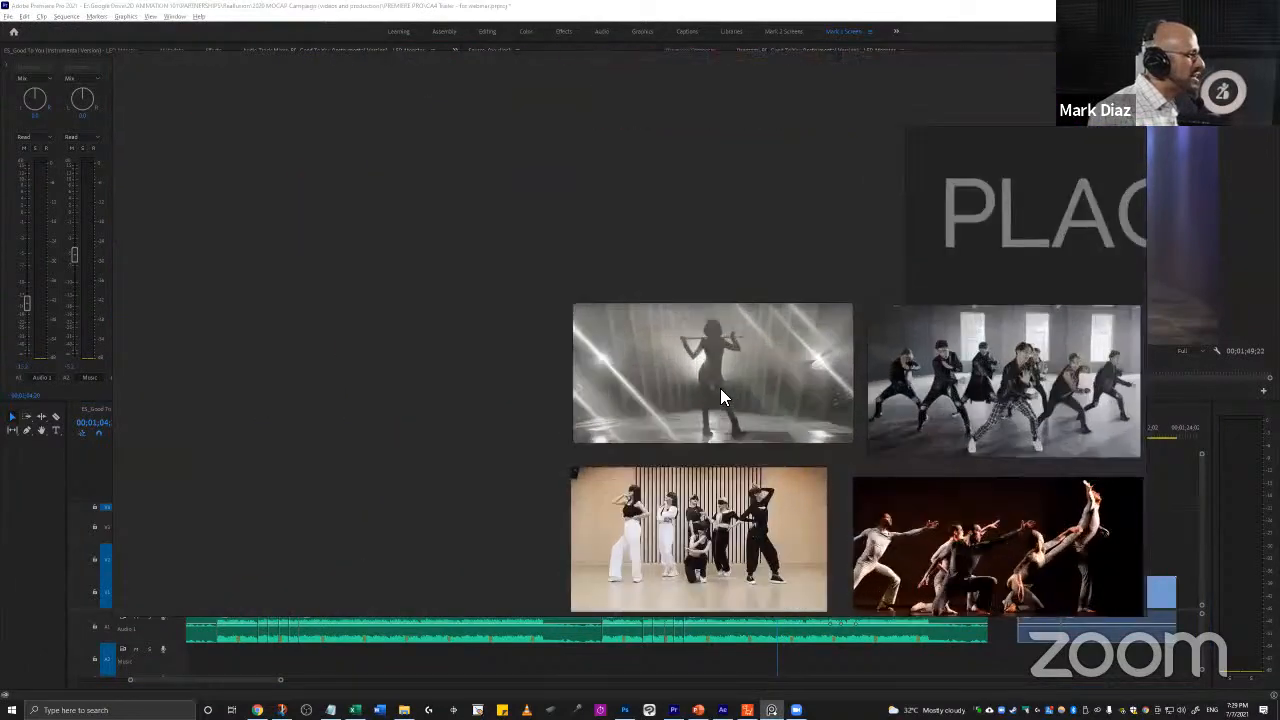
scroll(722, 397, "up", 3)
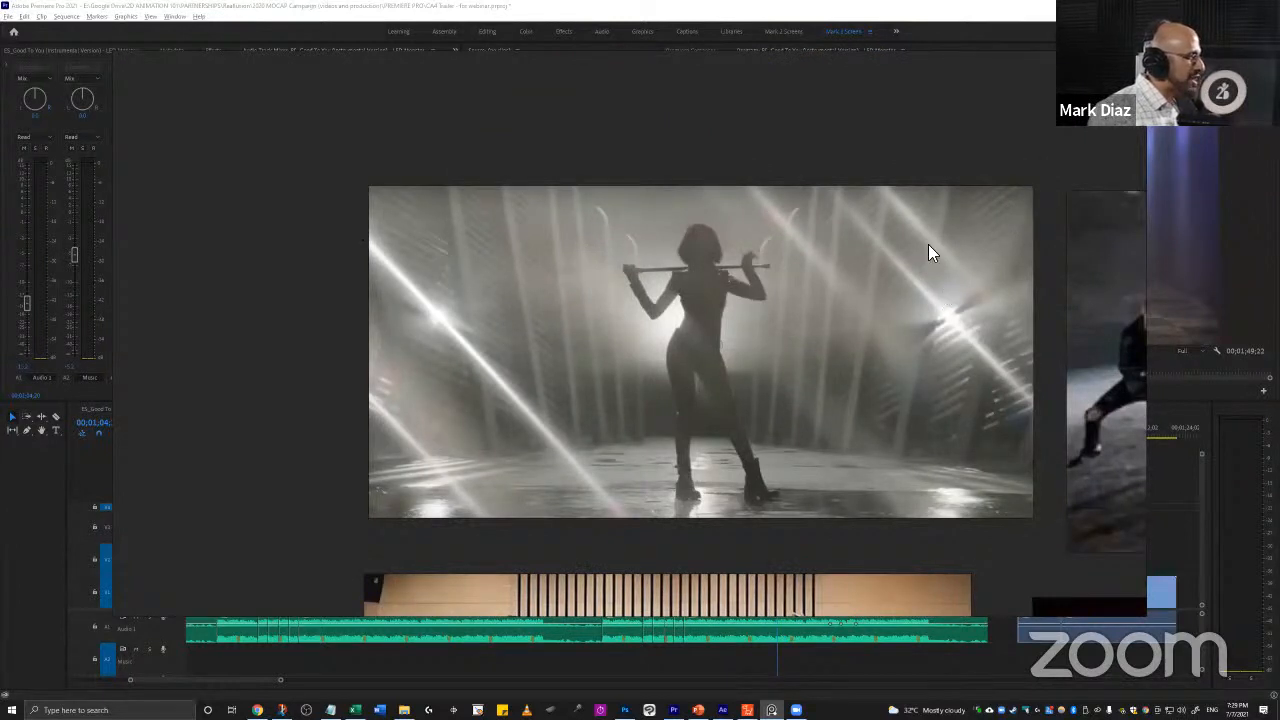
Step: Compare the PLACE group dance images with the STORIES shot in Premiere Pro, and play on to the PRODUCTS & SERVICES shot at 00;01;07;12
key("alt+Tab")
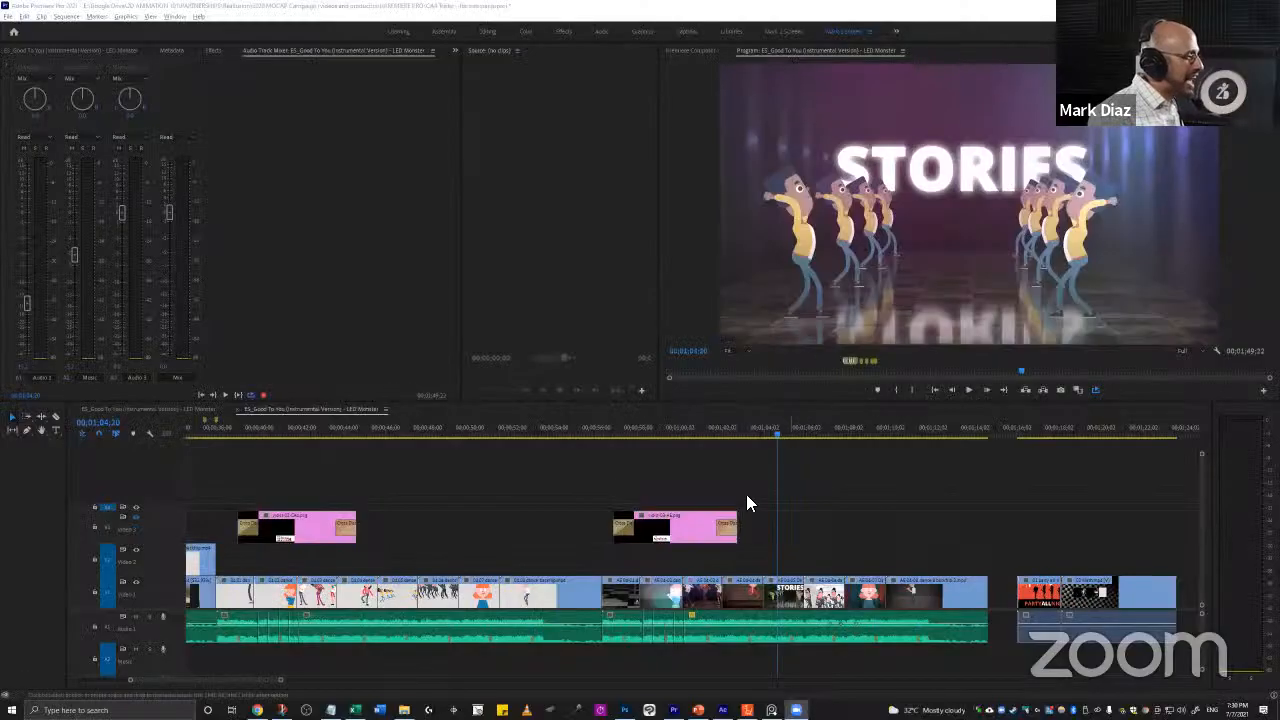
left_click(771, 710)
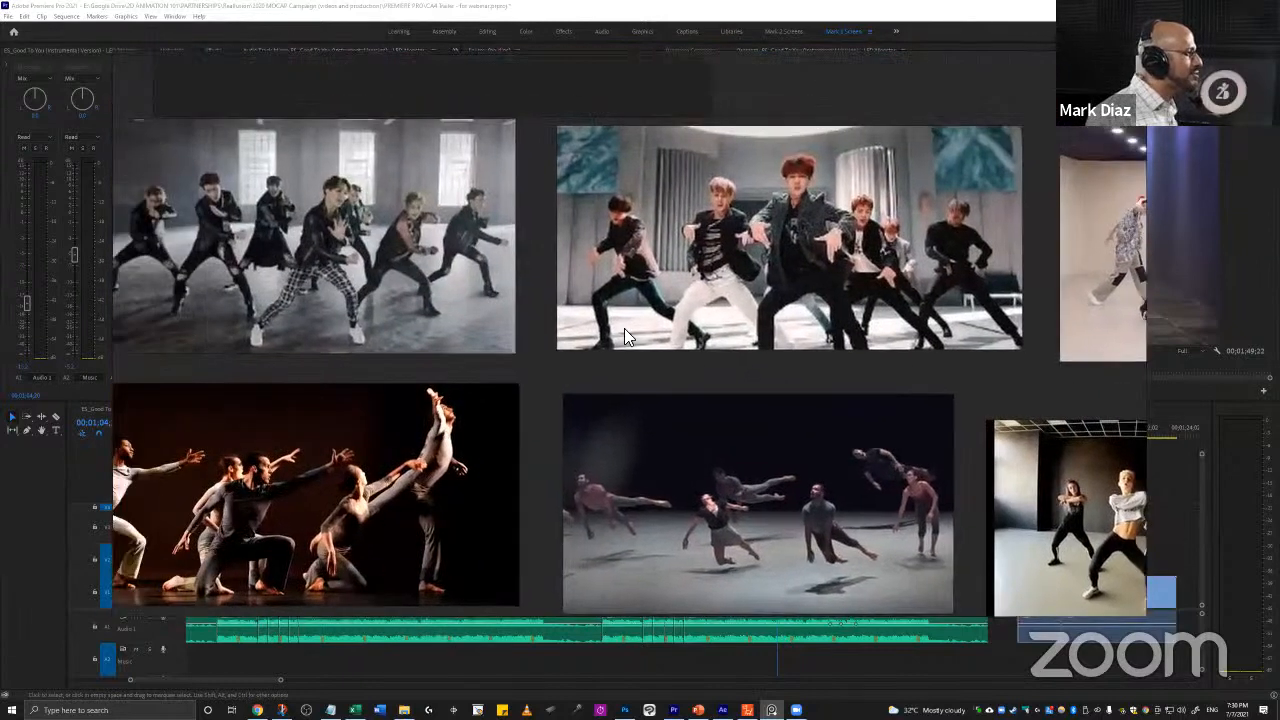
left_click_drag(892, 390, 1175, 455)
key("alt+Tab")
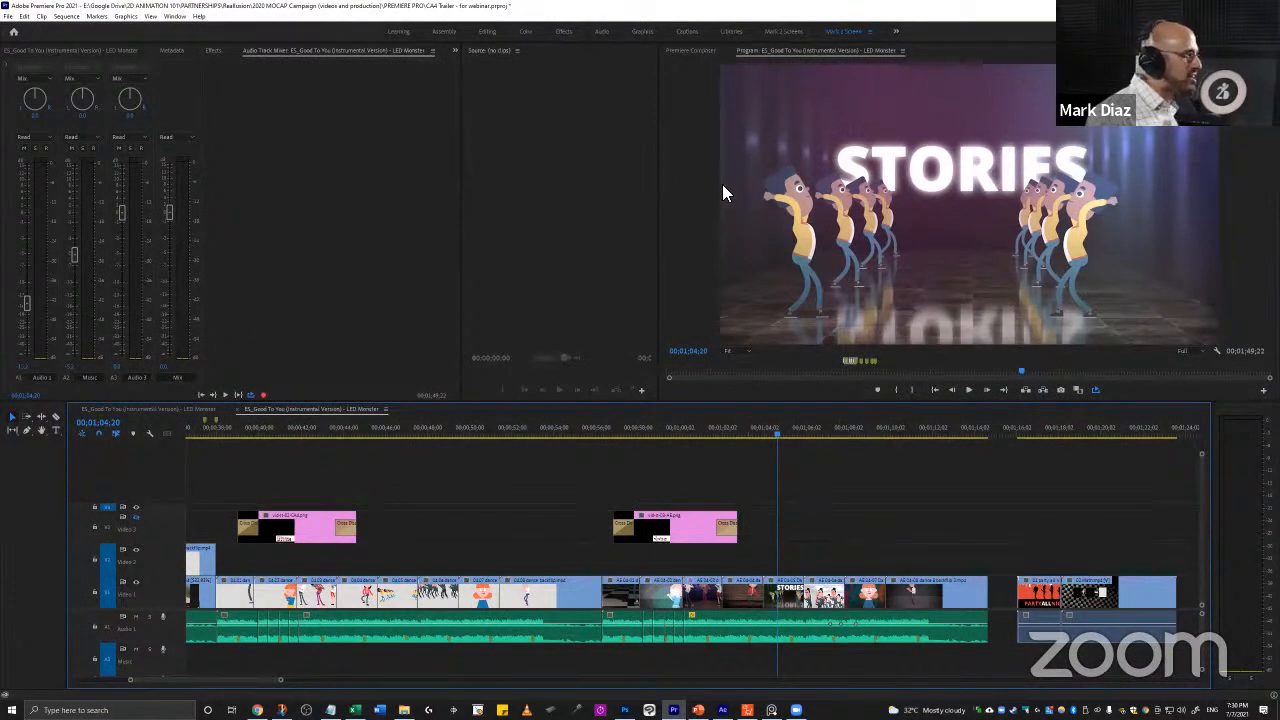
left_click(806, 554)
key("space")
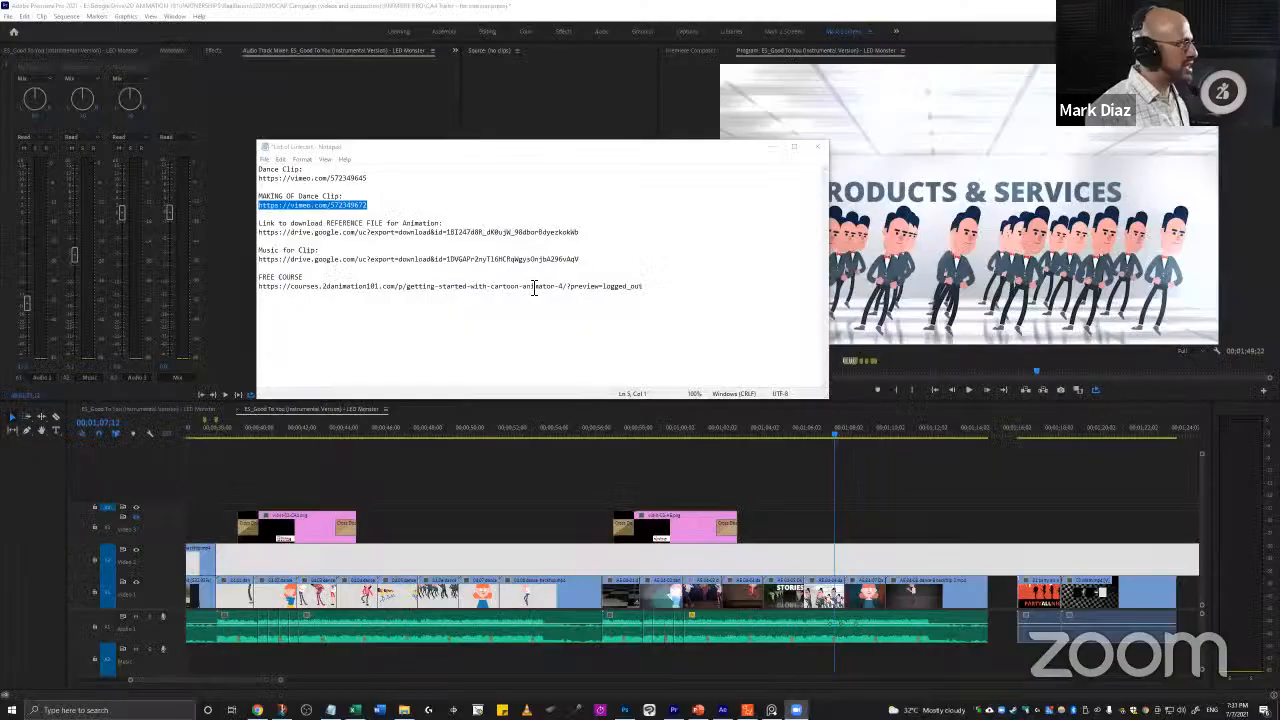
Step: In Notepad, review the links in List of Links.txt and highlight the download link of the animation reference file
left_click(661, 286)
key("ctrl+a")
left_click(362, 226)
key("ctrl+a")
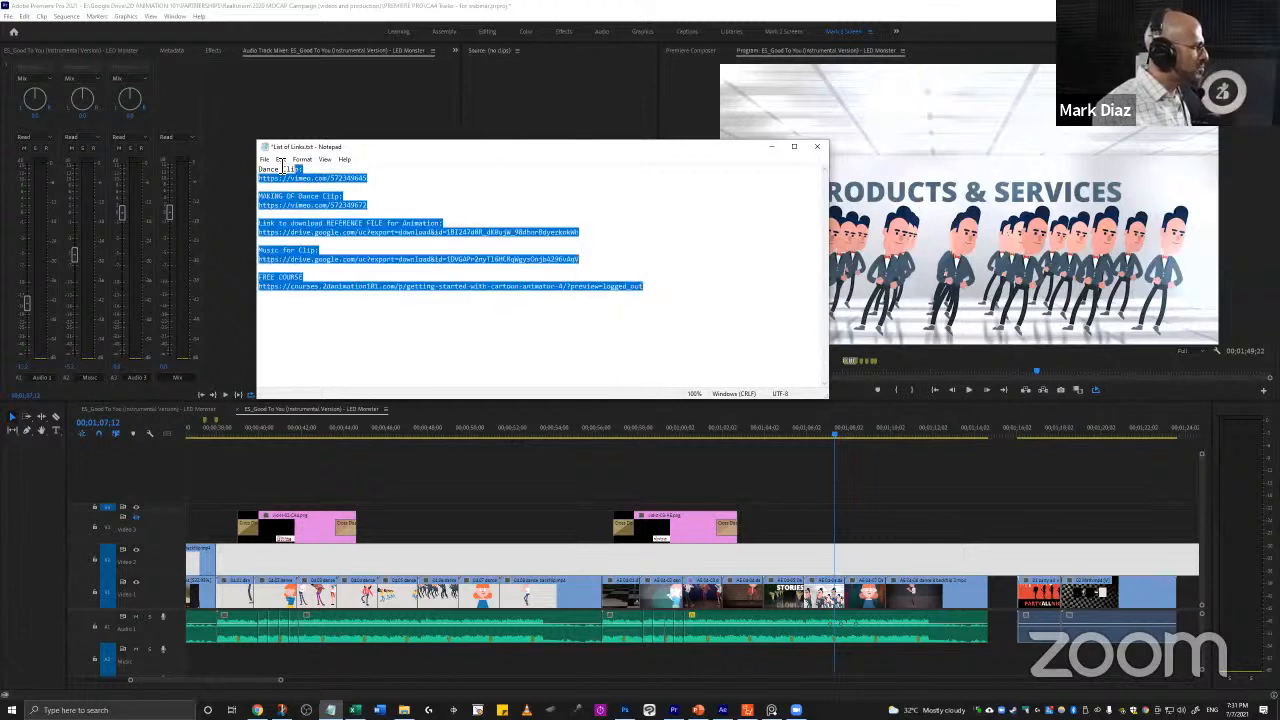
left_click(527, 232)
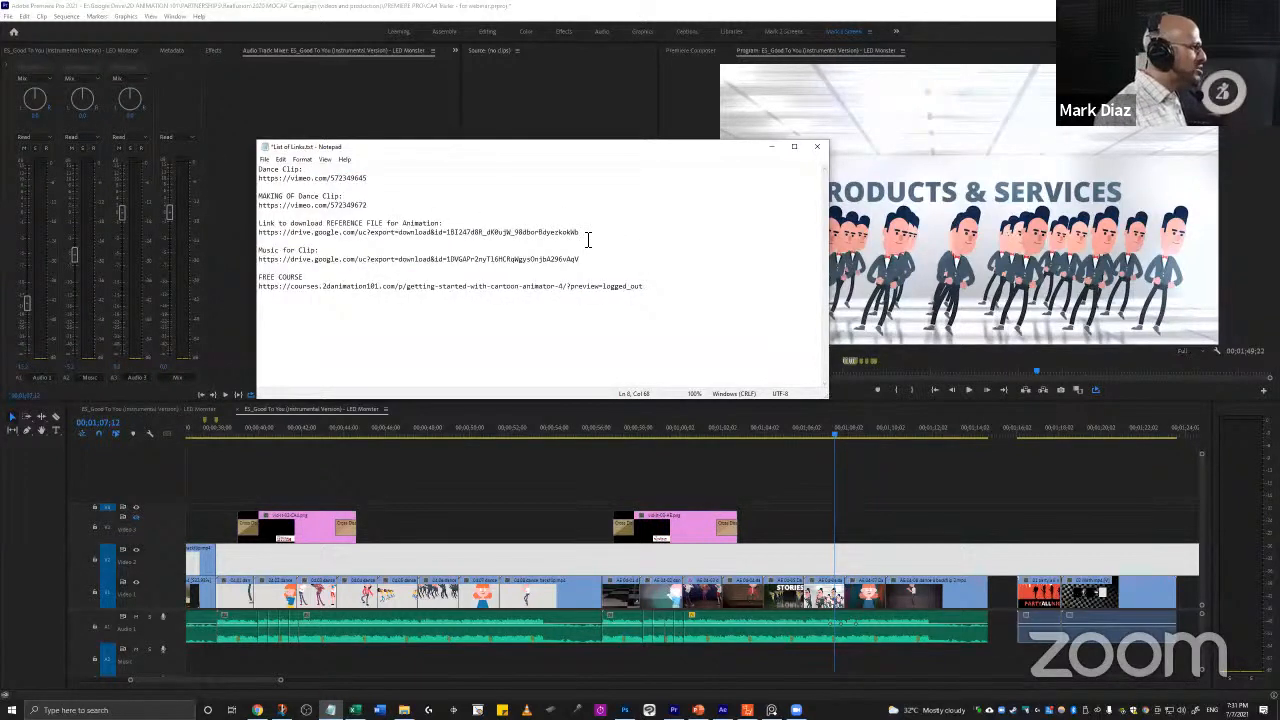
key("shift+Home")
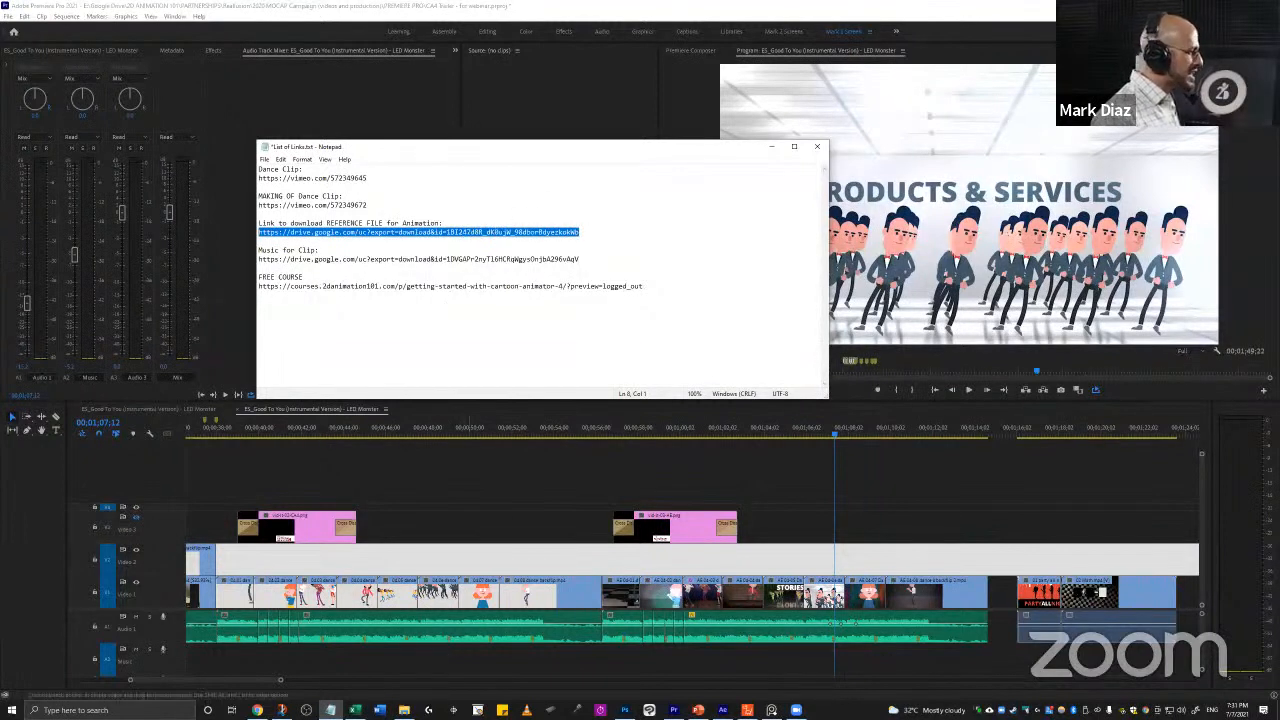
Step: View Dancing Reference for CA4 Project.mp4 in File Explorer's PROJECT FILES folder, and return to the trailer in Premiere Pro
left_click(404, 710)
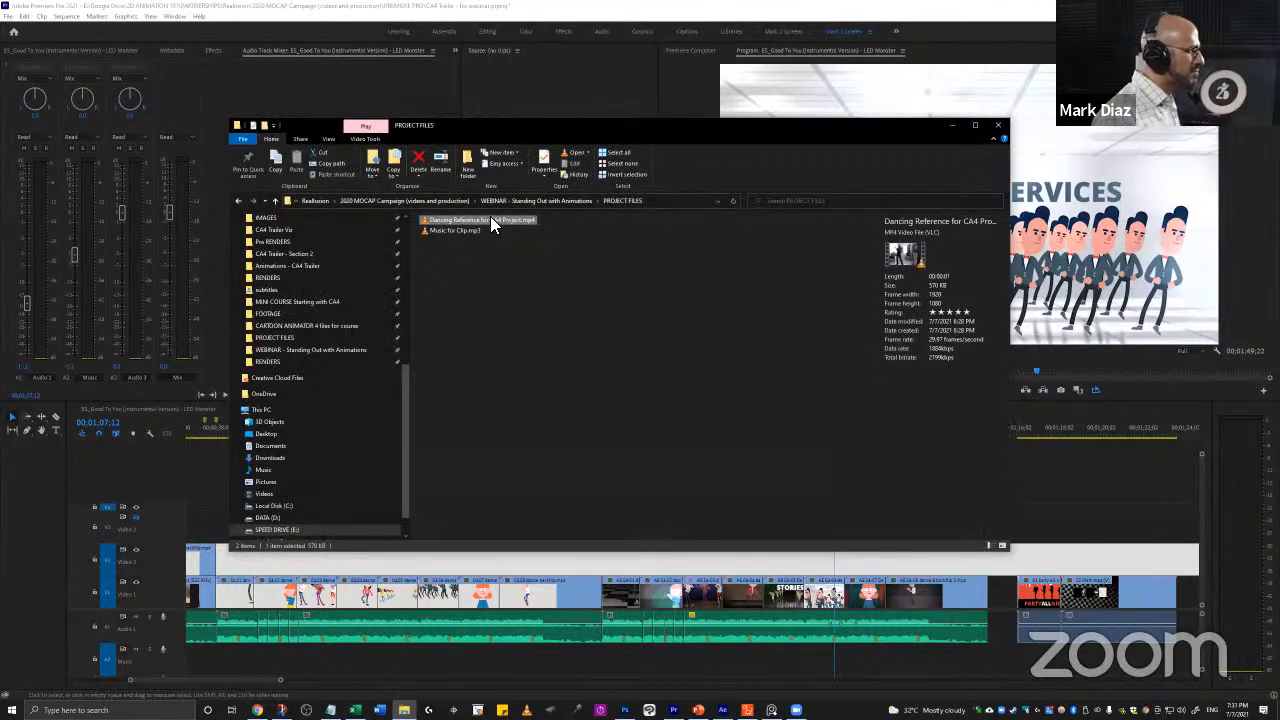
left_click(508, 562)
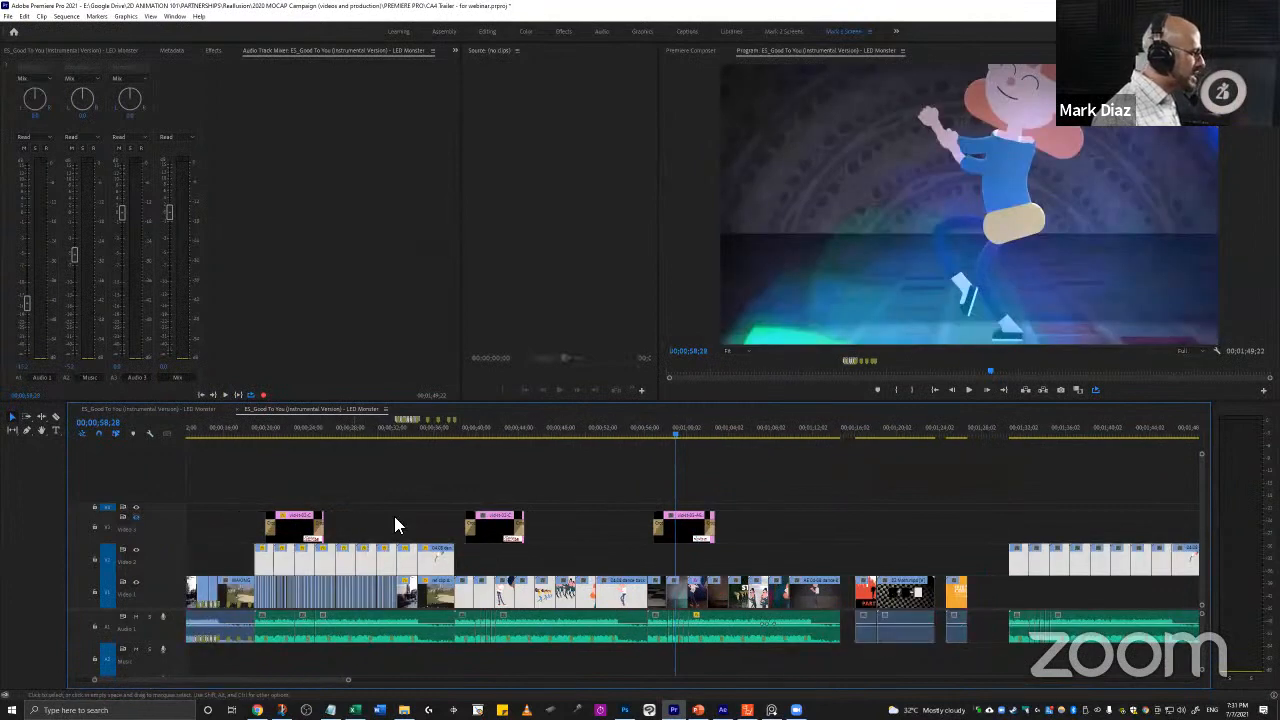
Step: Move the playhead to the start of the third side-by-side dance clip, at 00;00;22;24
key("minus")
left_click(288, 428)
key("equal")
key("equal")
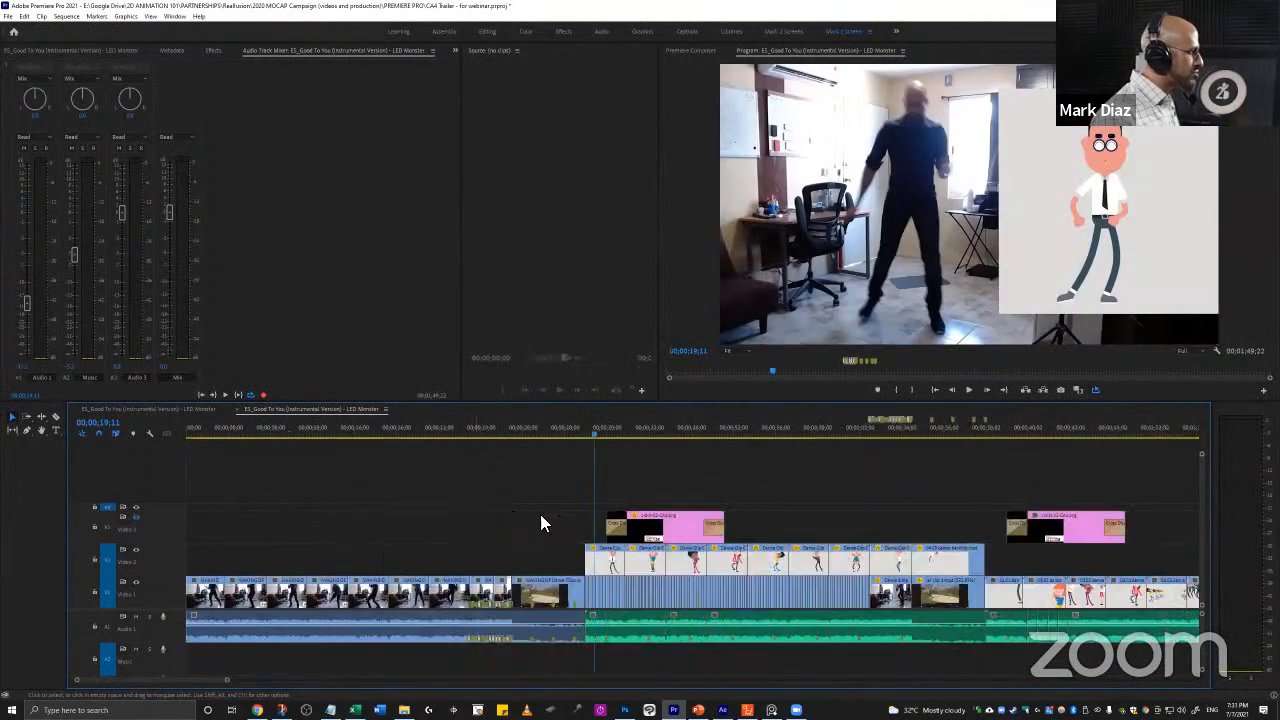
key("equal")
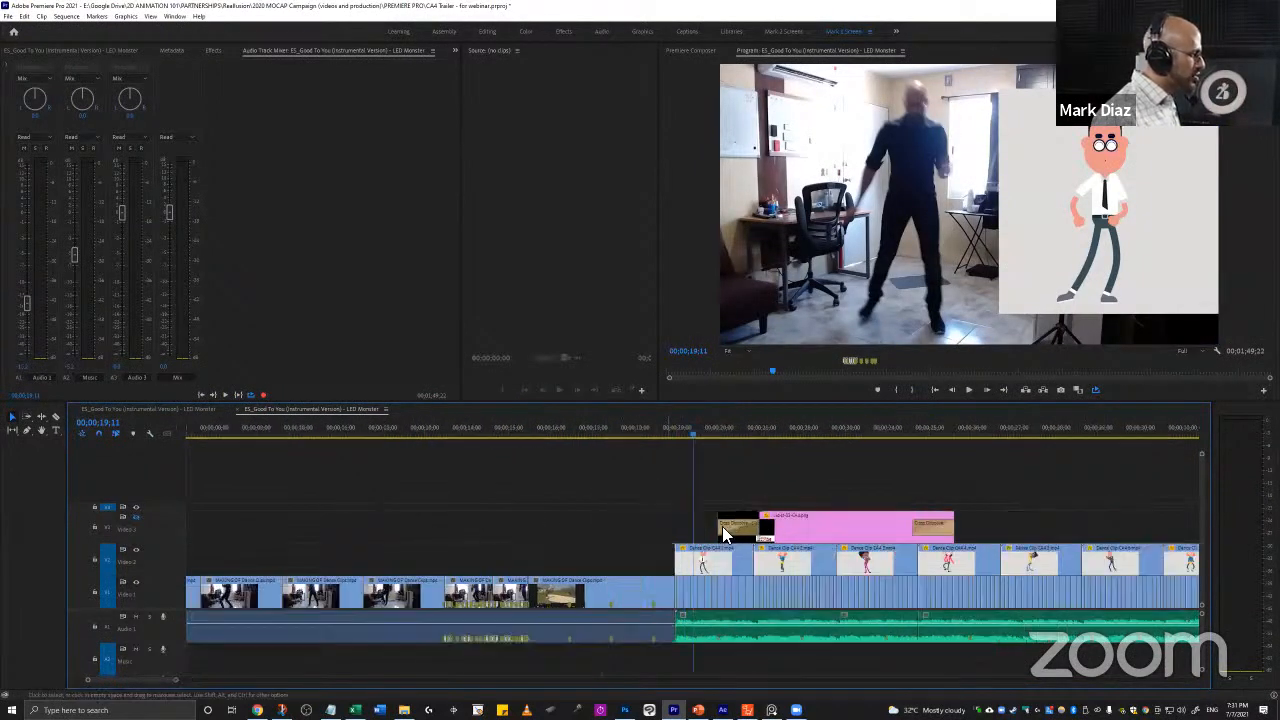
left_click_drag(841, 426, 834, 500)
key("equal")
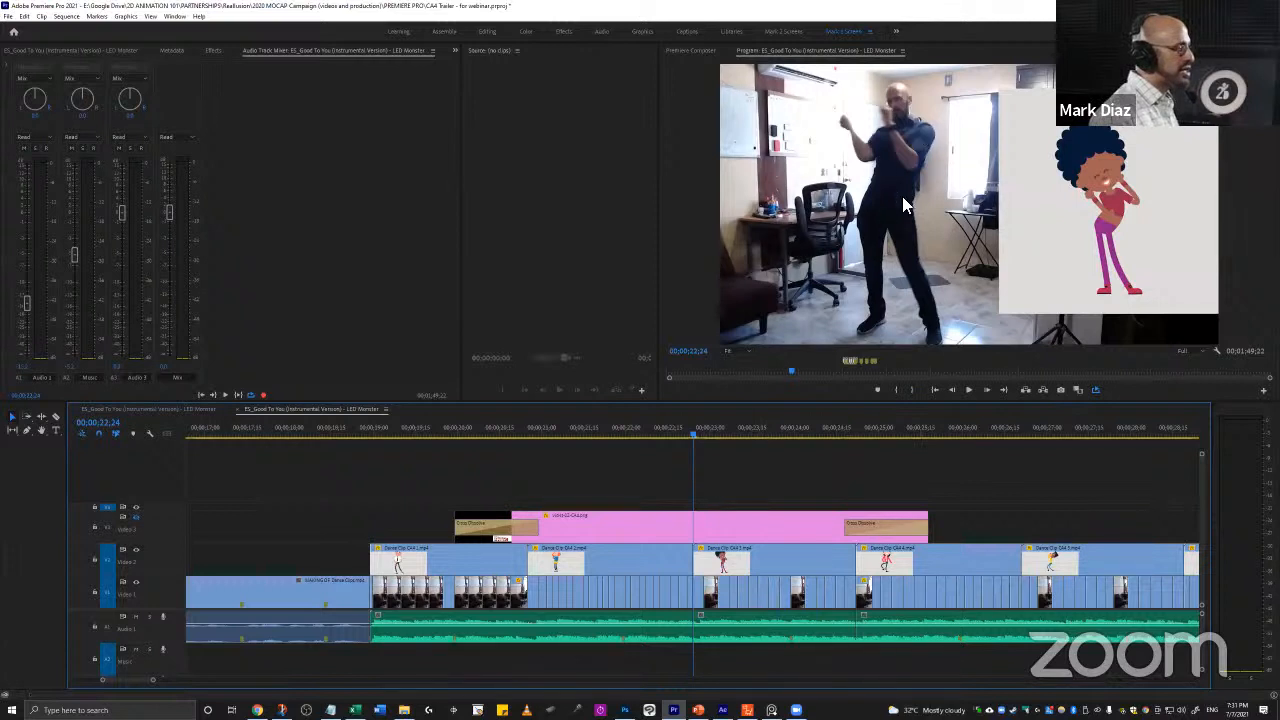
Step: Play the REFERENCE dance footage near the beginning of the sequence
key("minus")
key("minus")
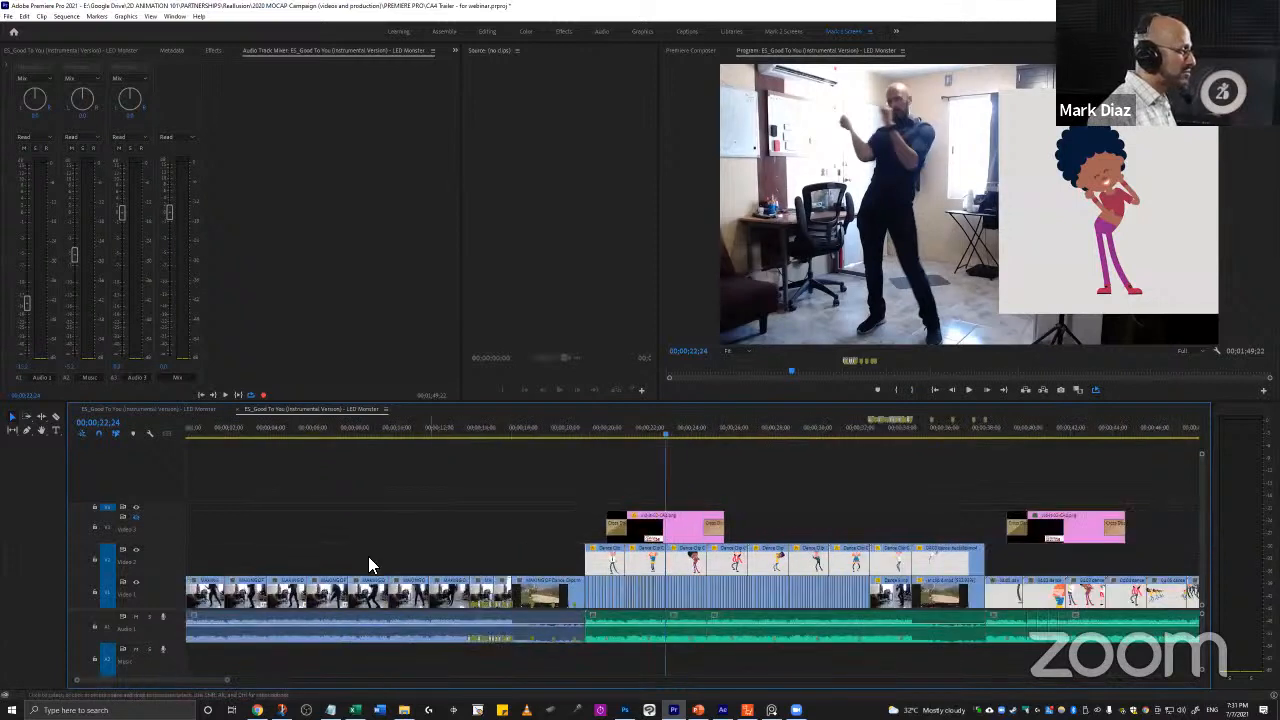
left_click(272, 554)
key("space")
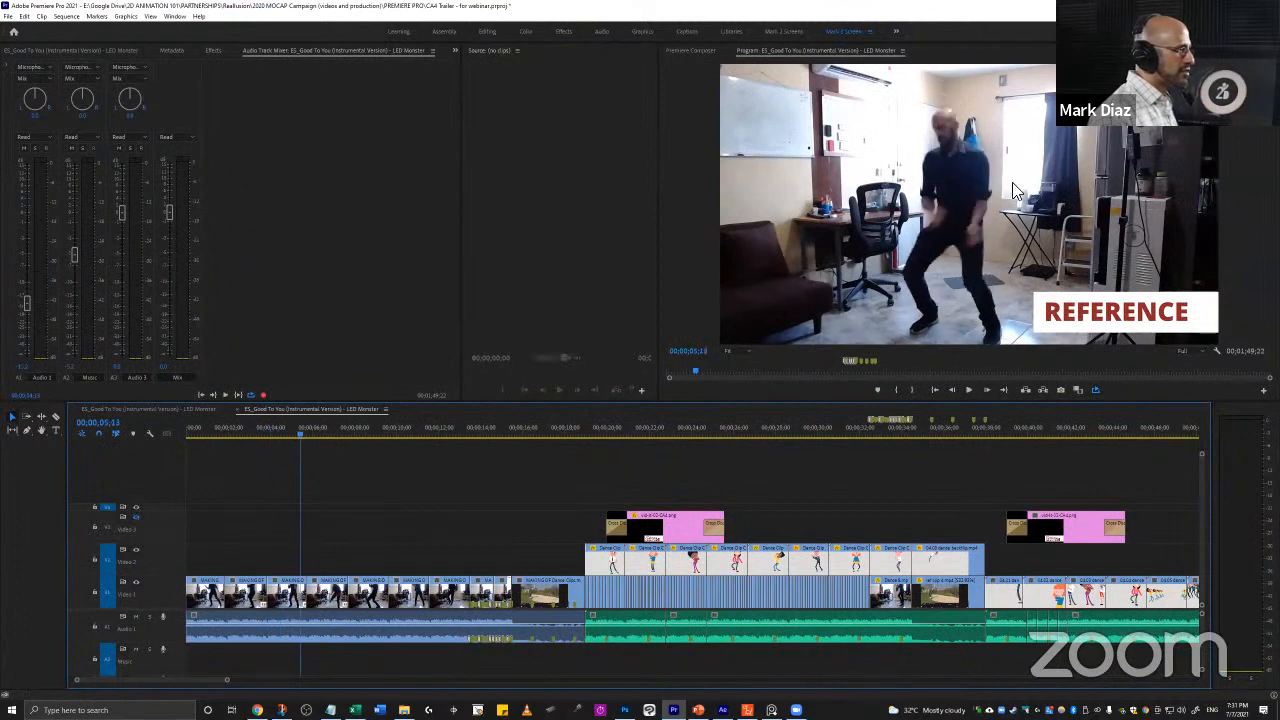
Step: Return the playhead to 00;00;22;24 and magnify the timeline until the individual reference frames of the third dance clip are distinguishable
left_click(680, 492)
key("shift+Left")
key("shift+Left")
key("shift+Left")
key("shift+Left")
key("=")
key("=")
key("=")
key("=")
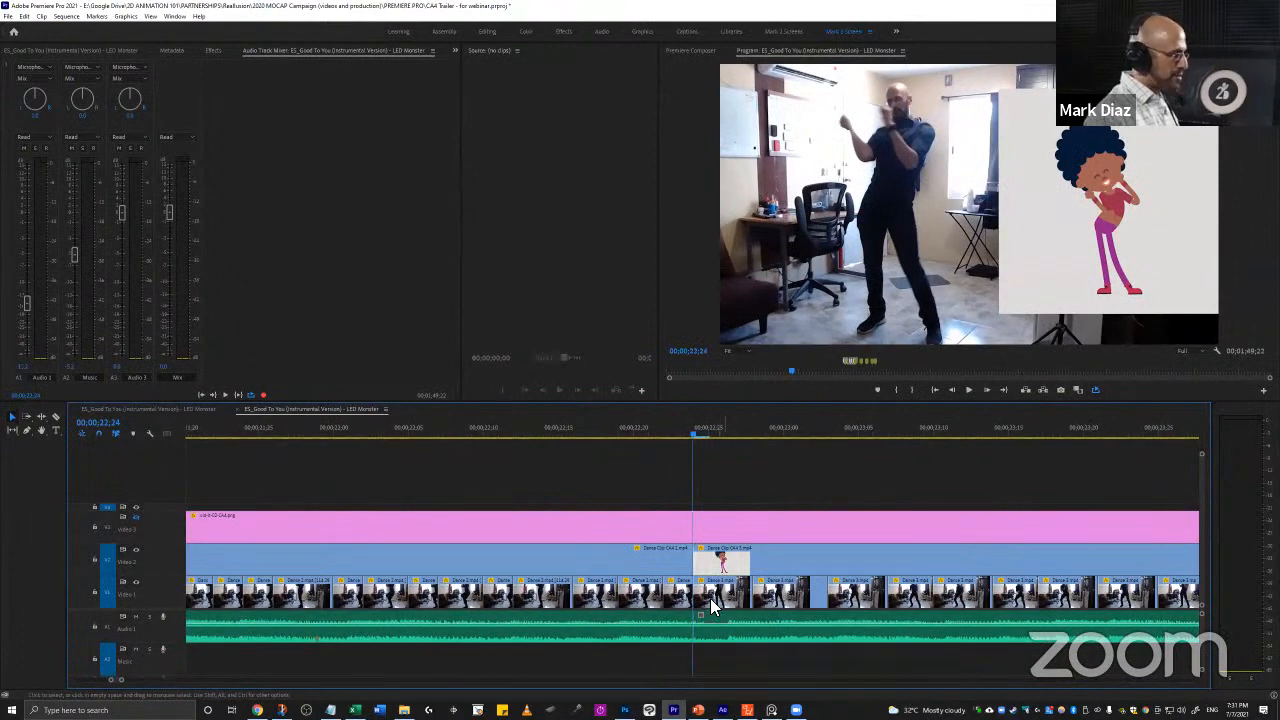
Step: Advance frame by frame from 00;00;22;24 to compare the dancer's poses with the animated character's poses
key("Right")
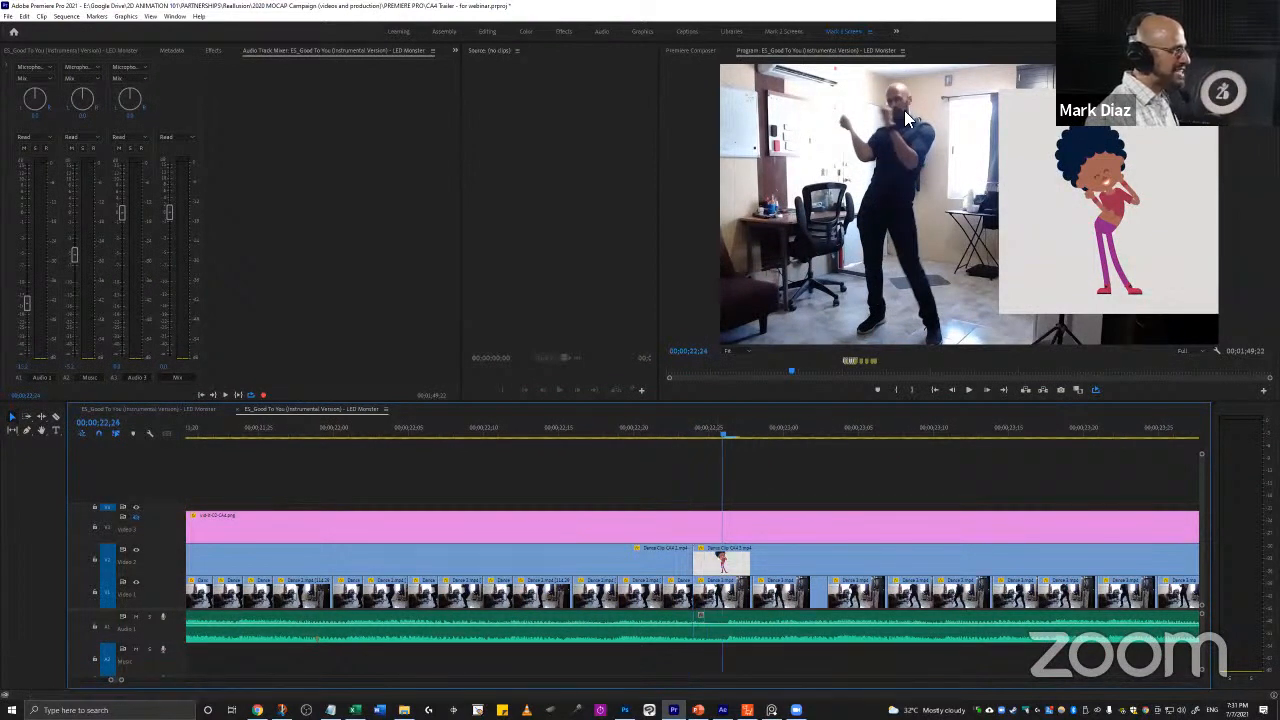
key("Right")
key("Right")
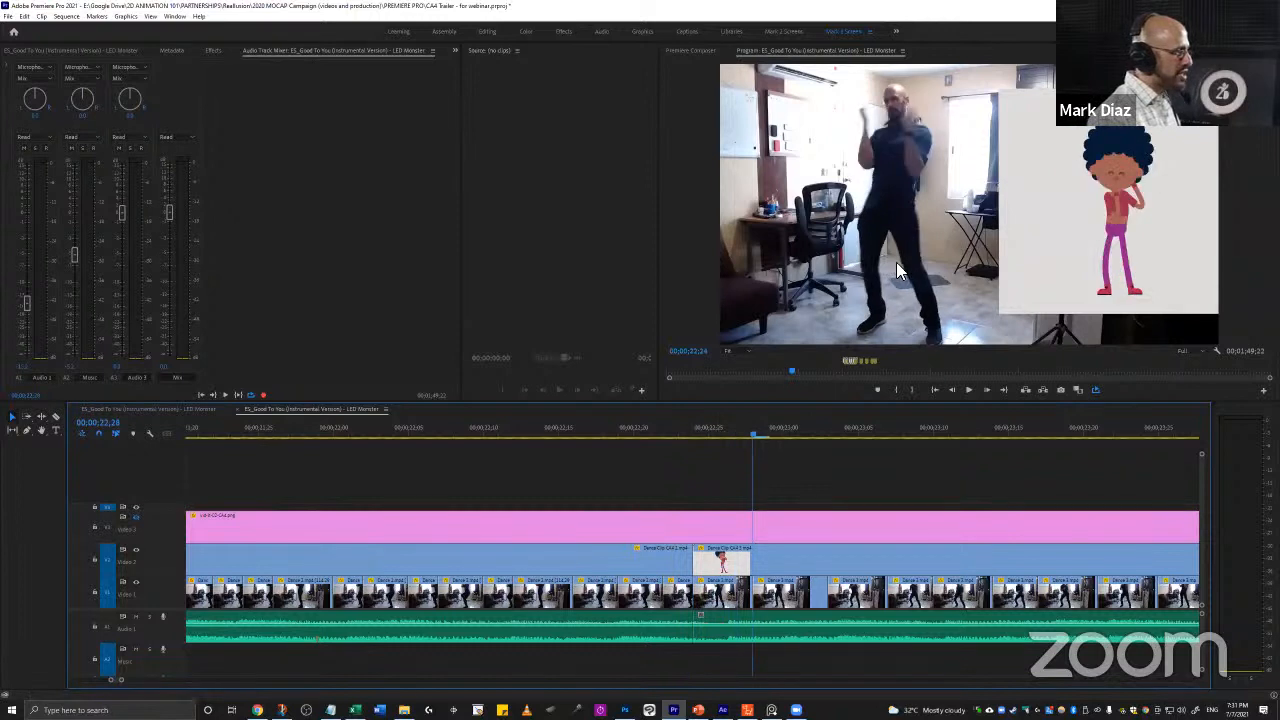
key("Right")
key("Right")
key("Right")
key("Right")
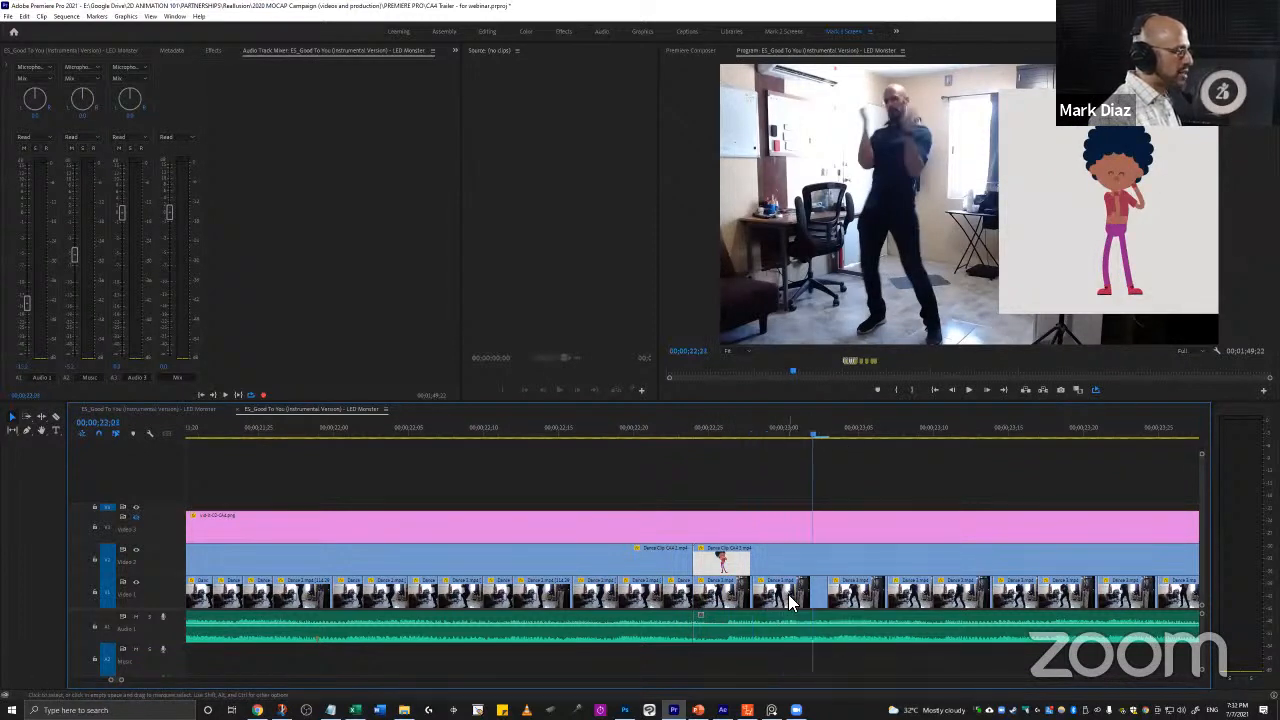
key("Right")
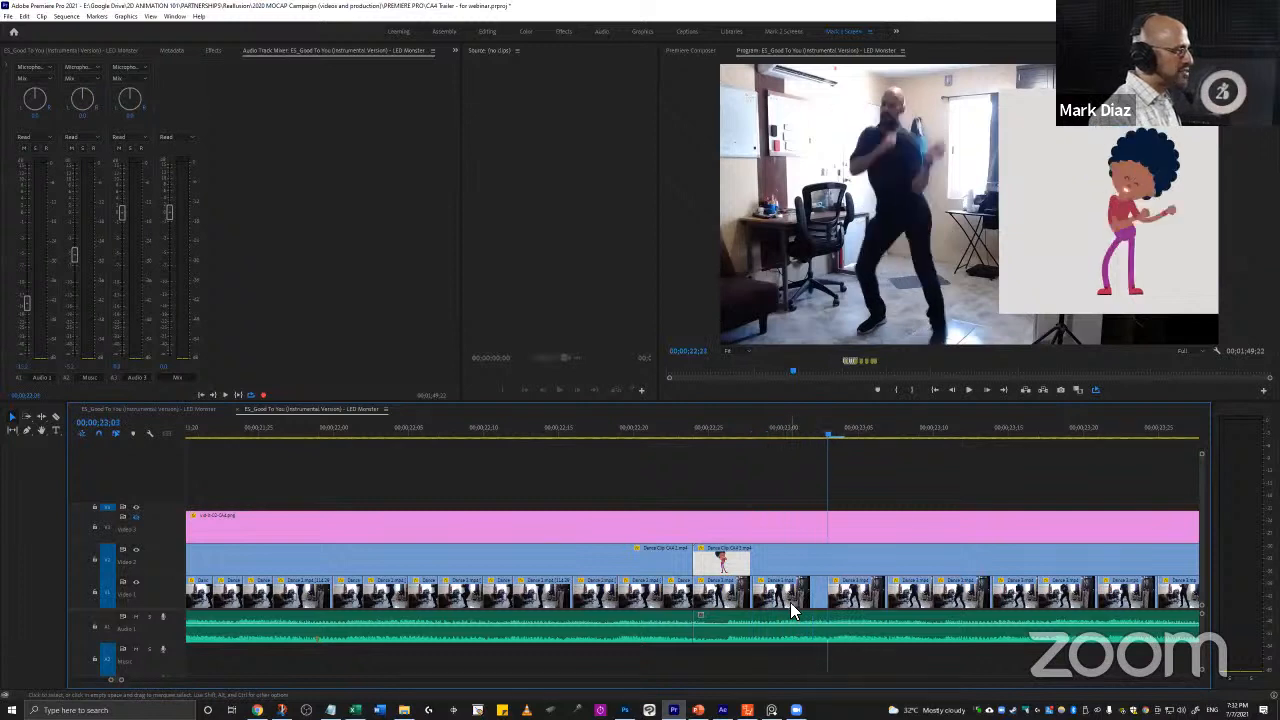
Step: Step back frame by frame to the first pose of the third dance clip at 00;00;22;24
key("Left")
key("Left")
key("Left")
key("Left")
key("Left")
key("Left")
key("Left")
key("Left")
key("Left")
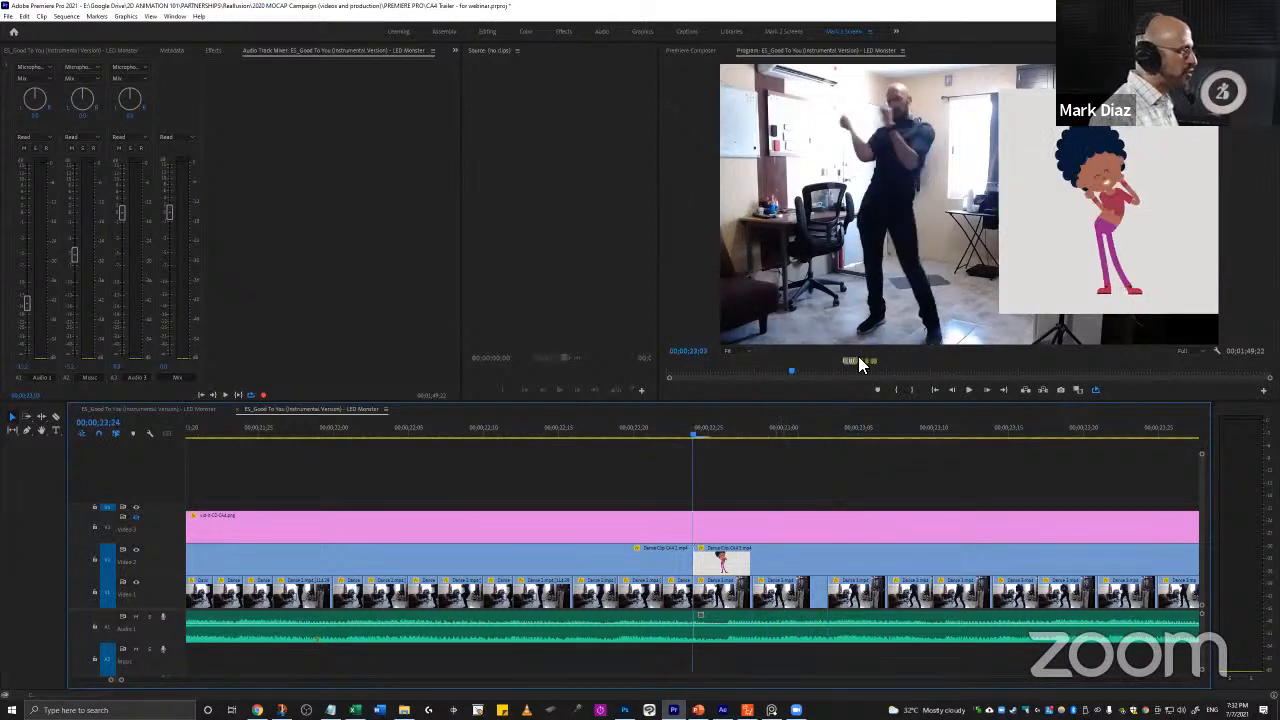
Step: Examine the third dance clip's key poses in sequence, from 00;00;22;24 to 00;00;23;25
key("minus")
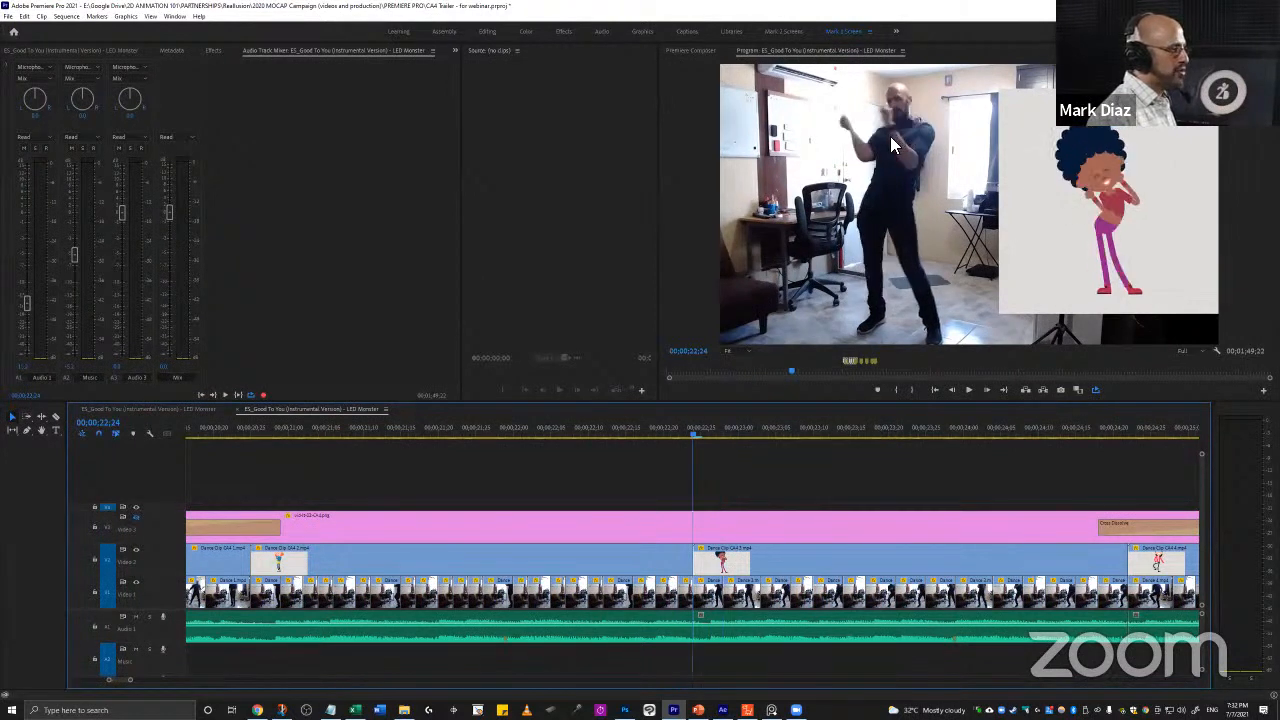
key("space")
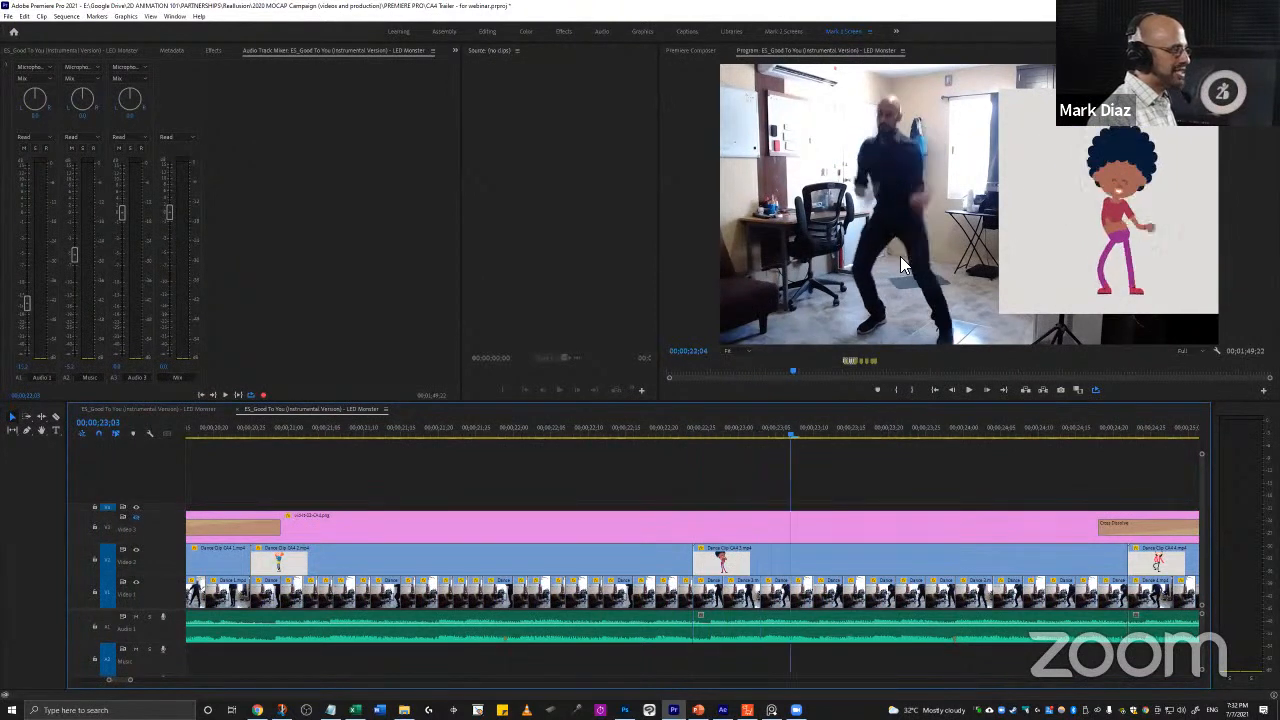
scroll(900, 256, "down", 3)
scroll(898, 258, "up", 16)
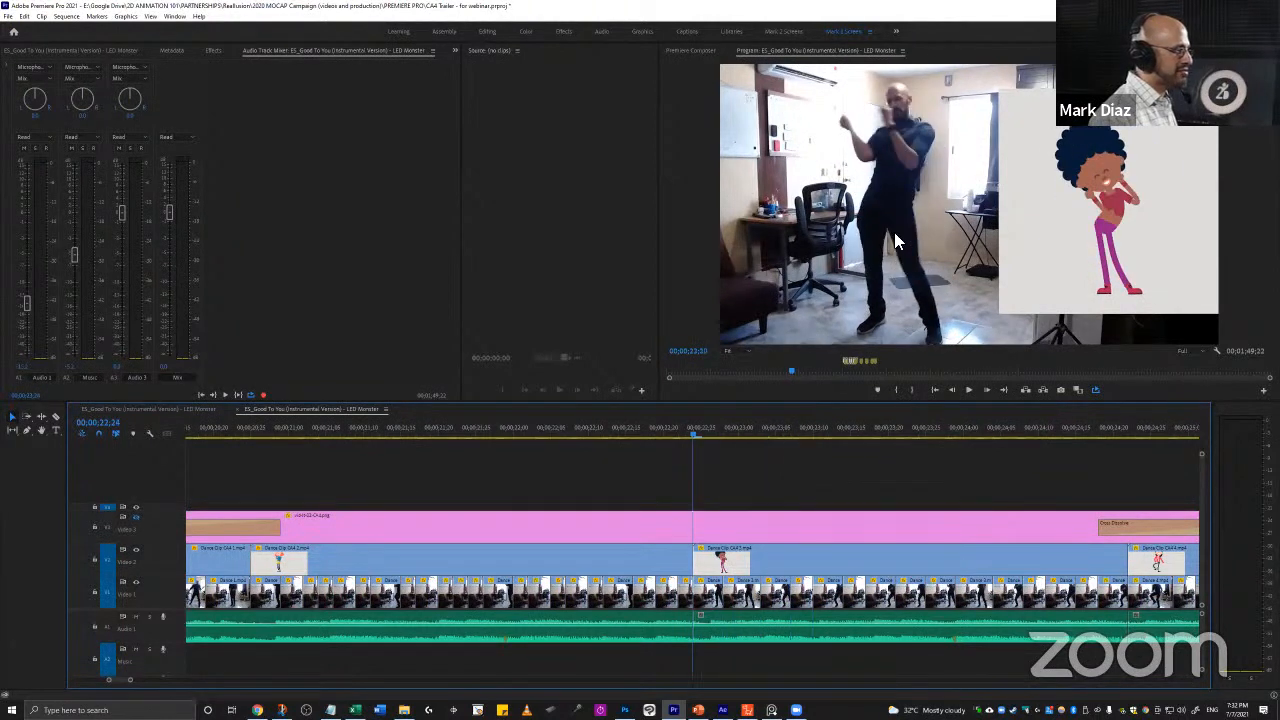
scroll(883, 215, "down", 13)
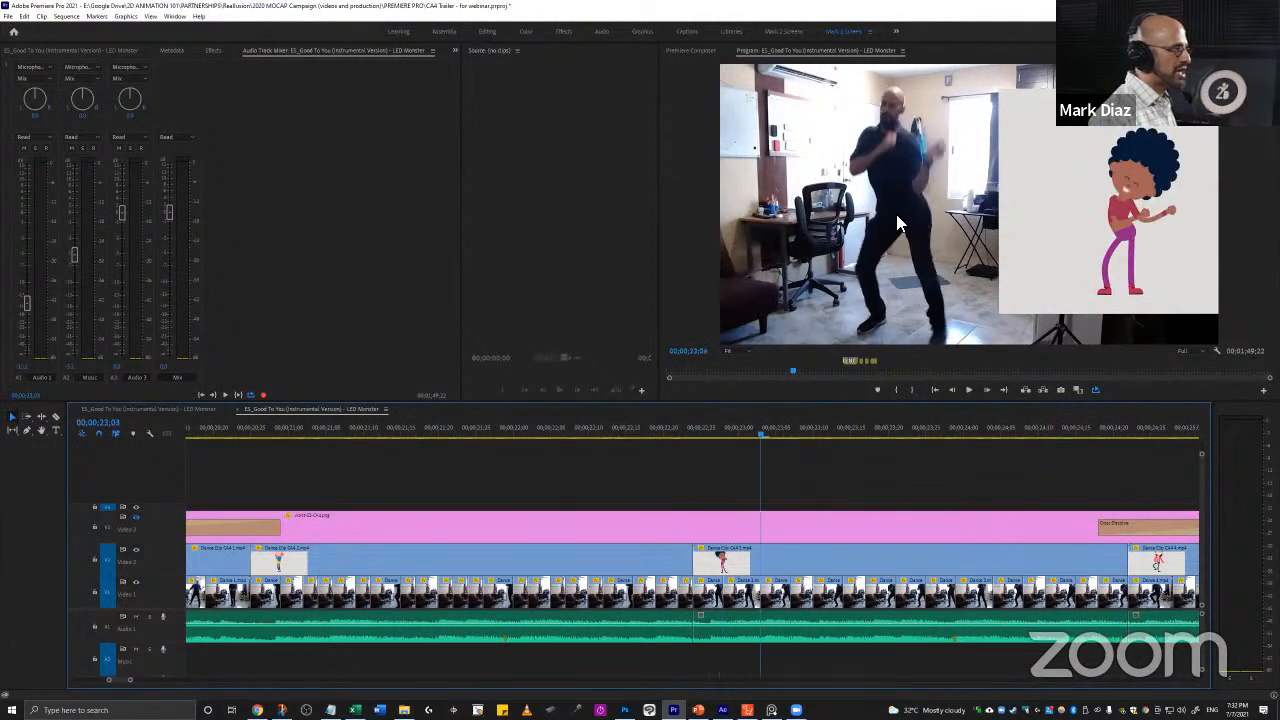
scroll(901, 245, "down", 3)
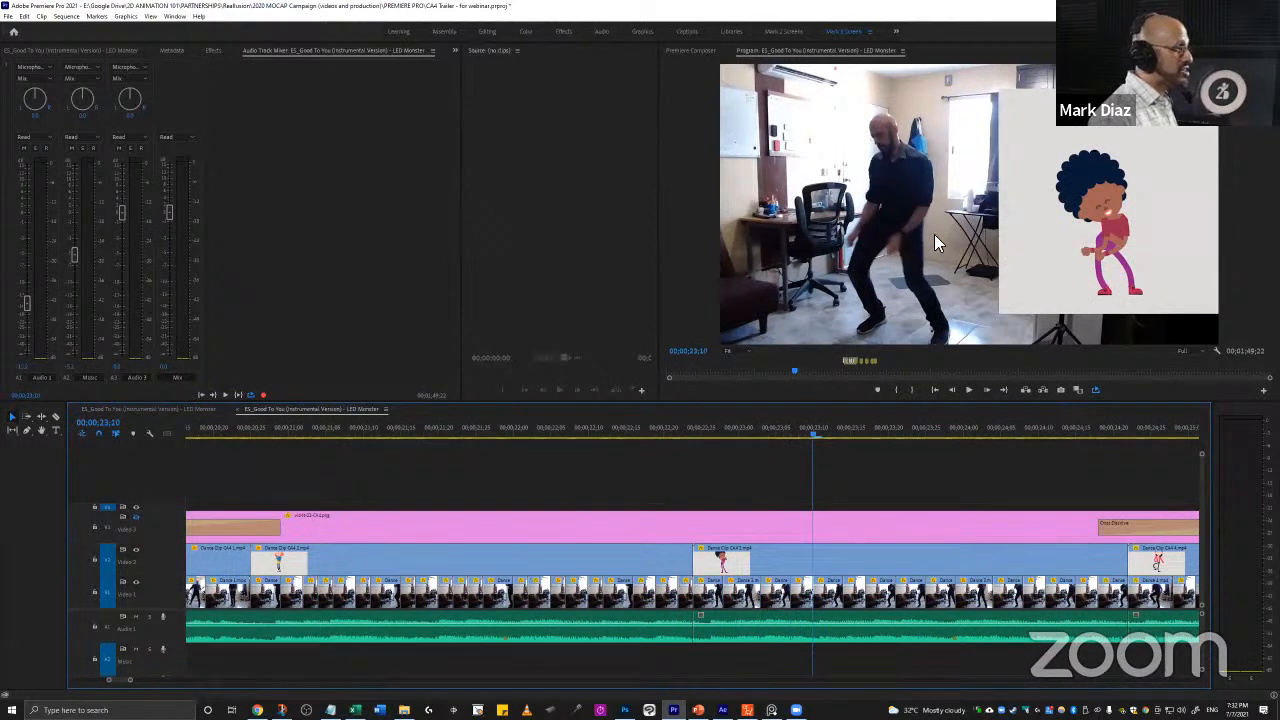
scroll(899, 247, "down", 4)
scroll(901, 248, "down", 3)
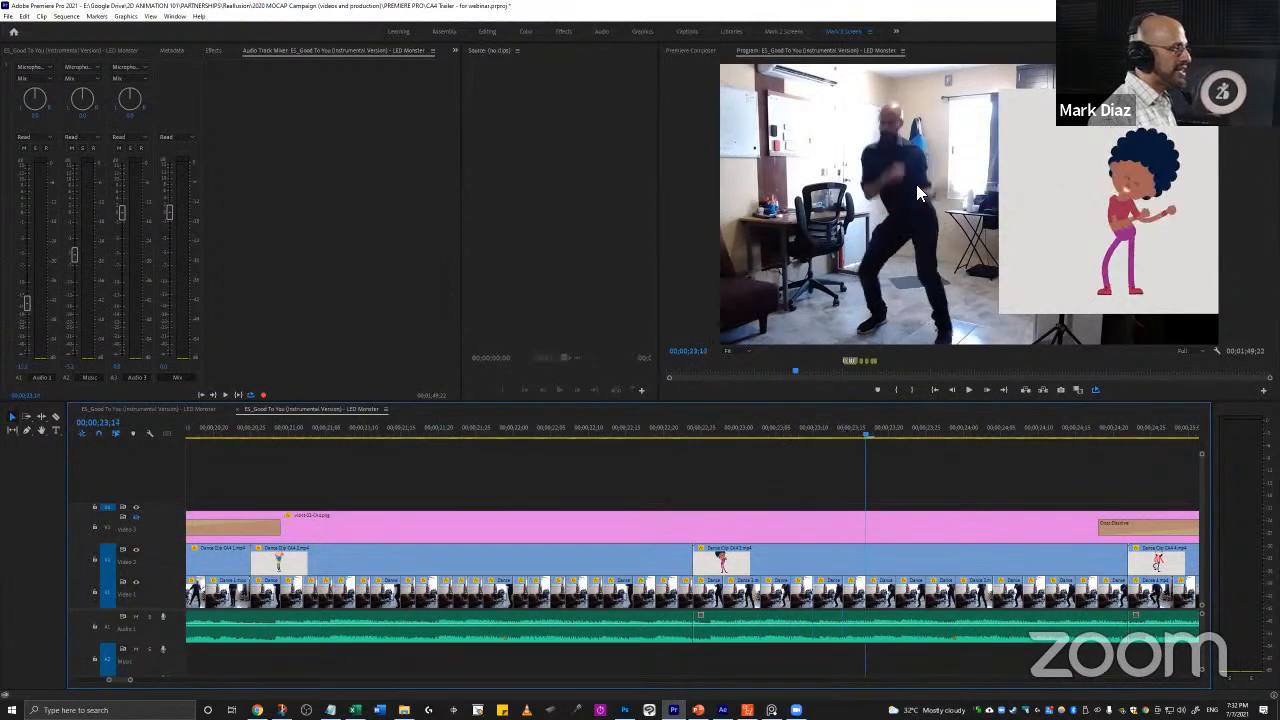
scroll(918, 205, "down", 8)
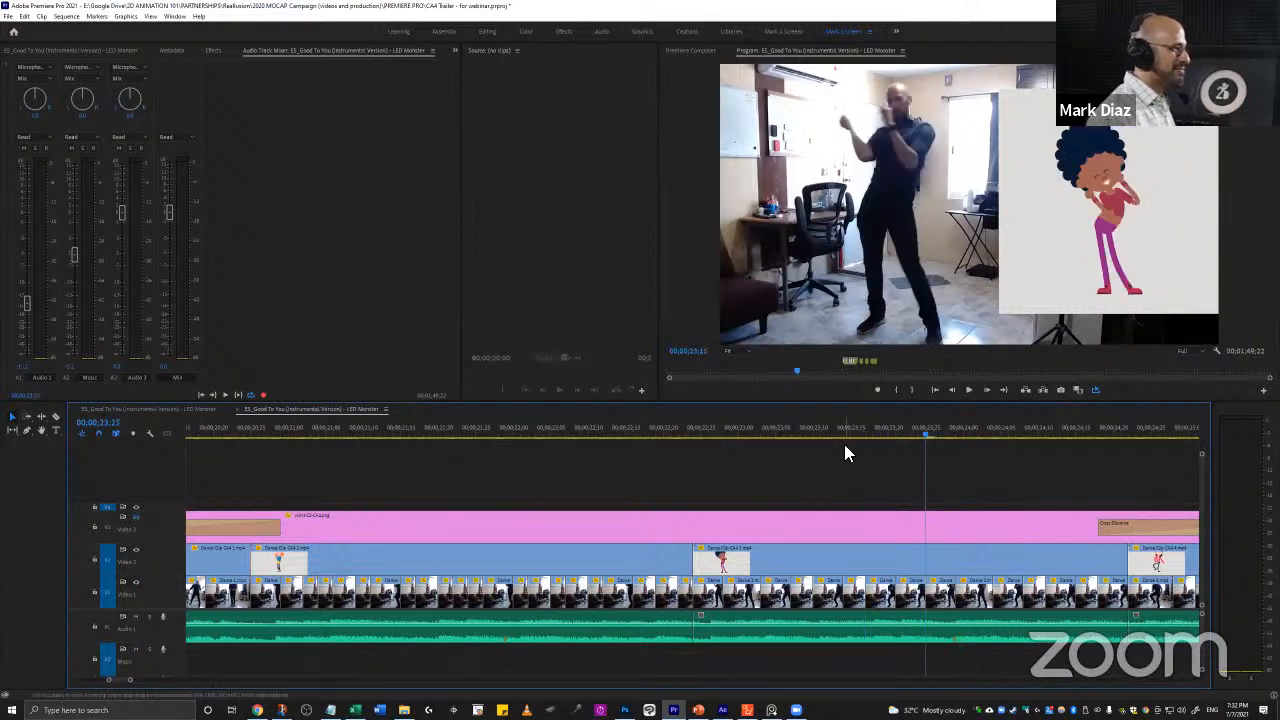
Step: Review the dance move's repeated cycle in the third clip, continuing to the crouched pose at 00;00;24;11
left_click_drag(768, 434, 694, 500)
scroll(908, 250, "down", 4)
scroll(908, 260, "down", 12)
scroll(896, 280, "down", 15)
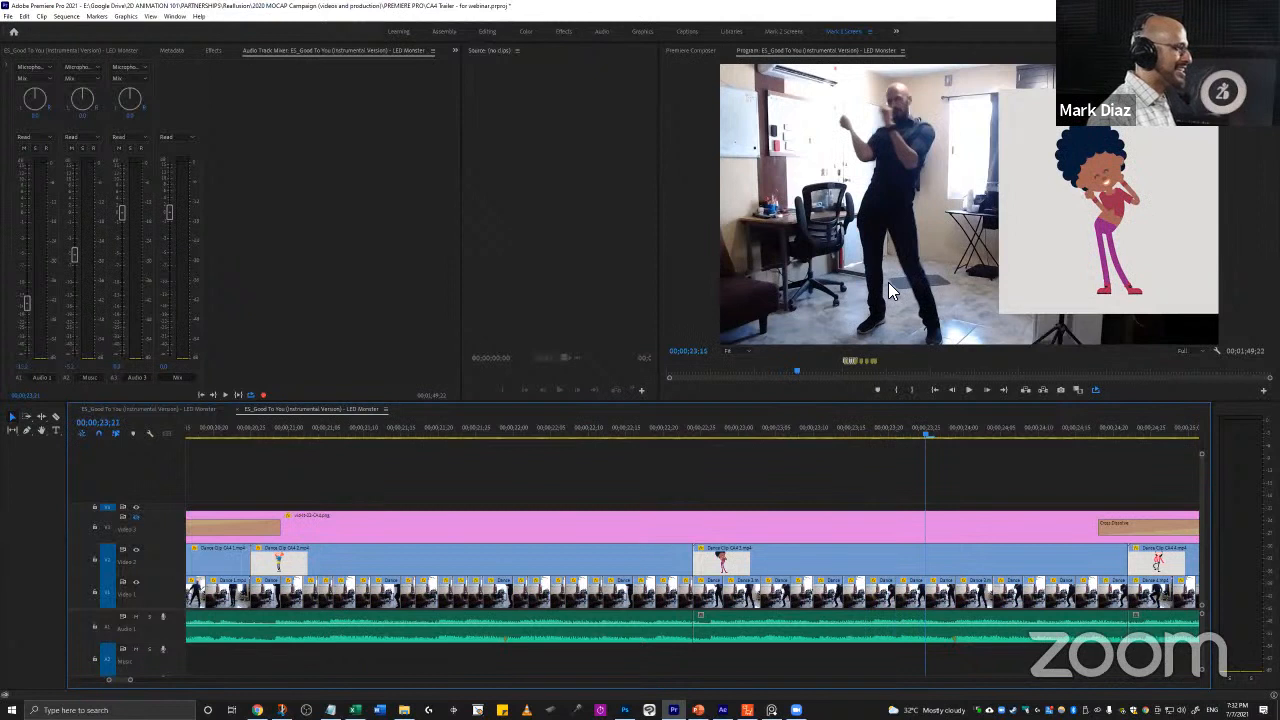
scroll(888, 282, "down", 20)
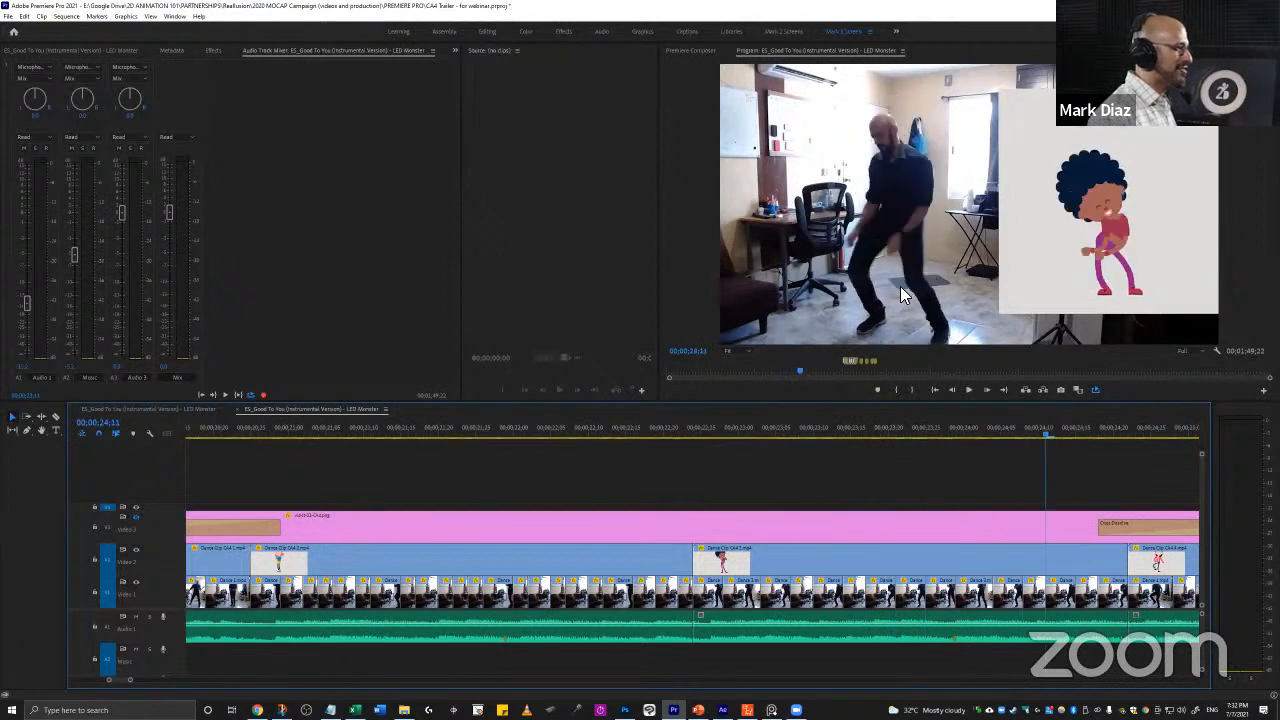
Step: Scrub across the third dance clip to compare its main poses, and stop at the pose at 00;00;23;21
key("minus")
right_click(742, 516)
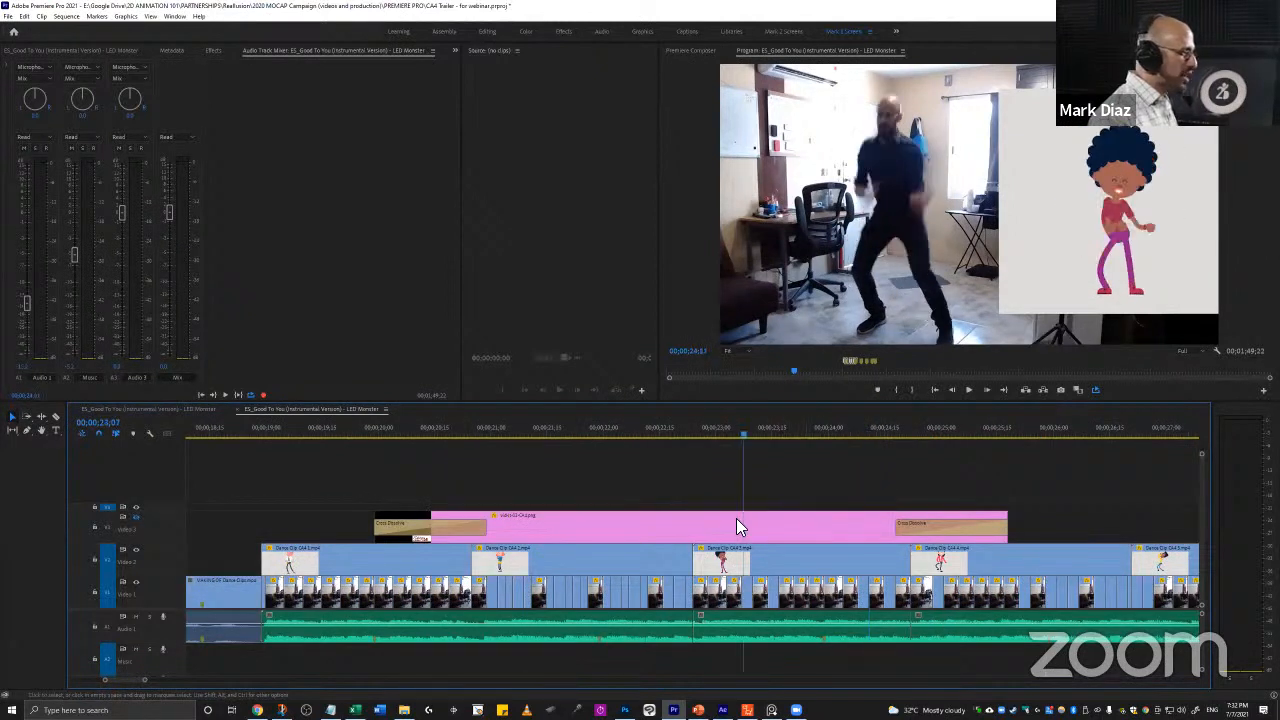
left_click(722, 521)
right_click(816, 526)
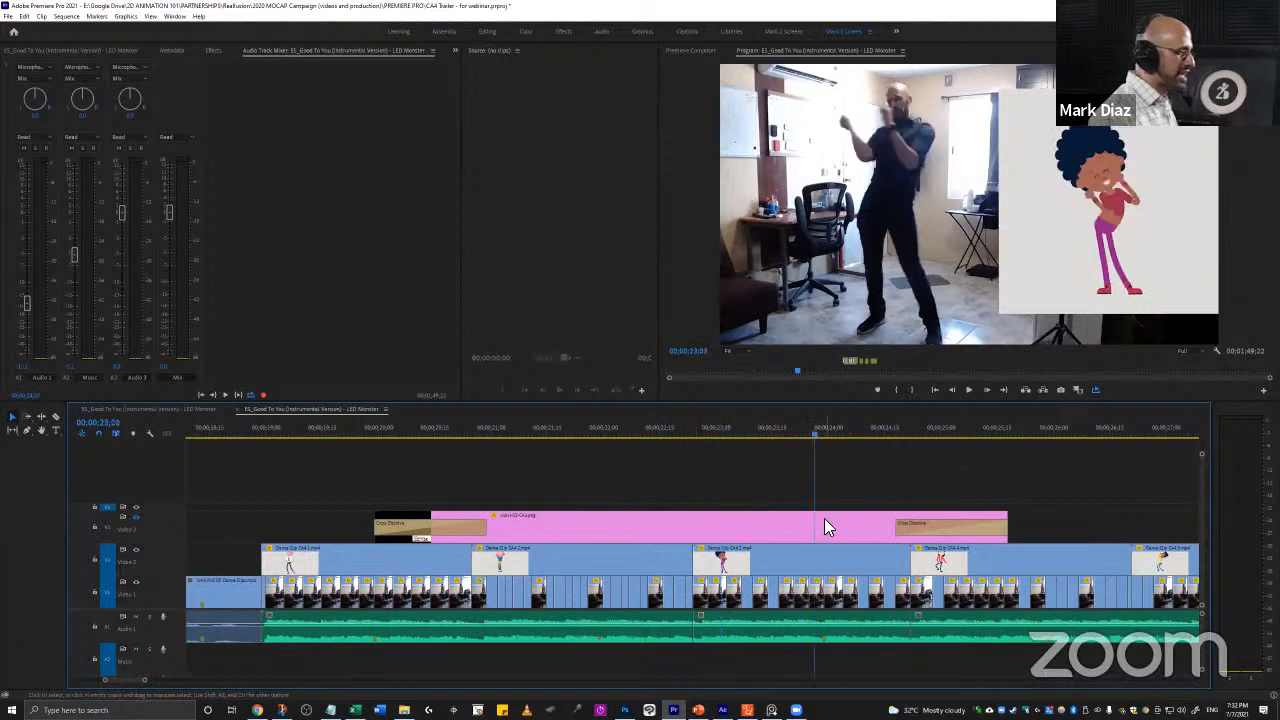
key("equal")
key("minus")
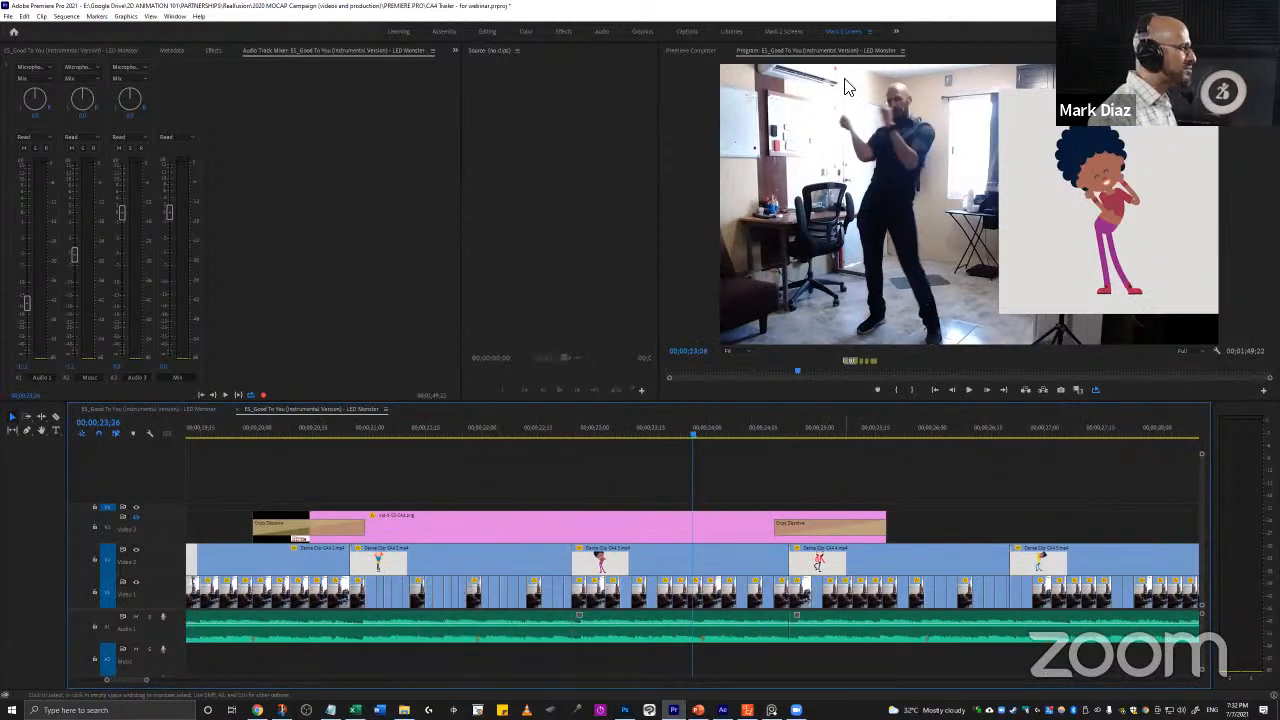
key("equal")
left_click(656, 488)
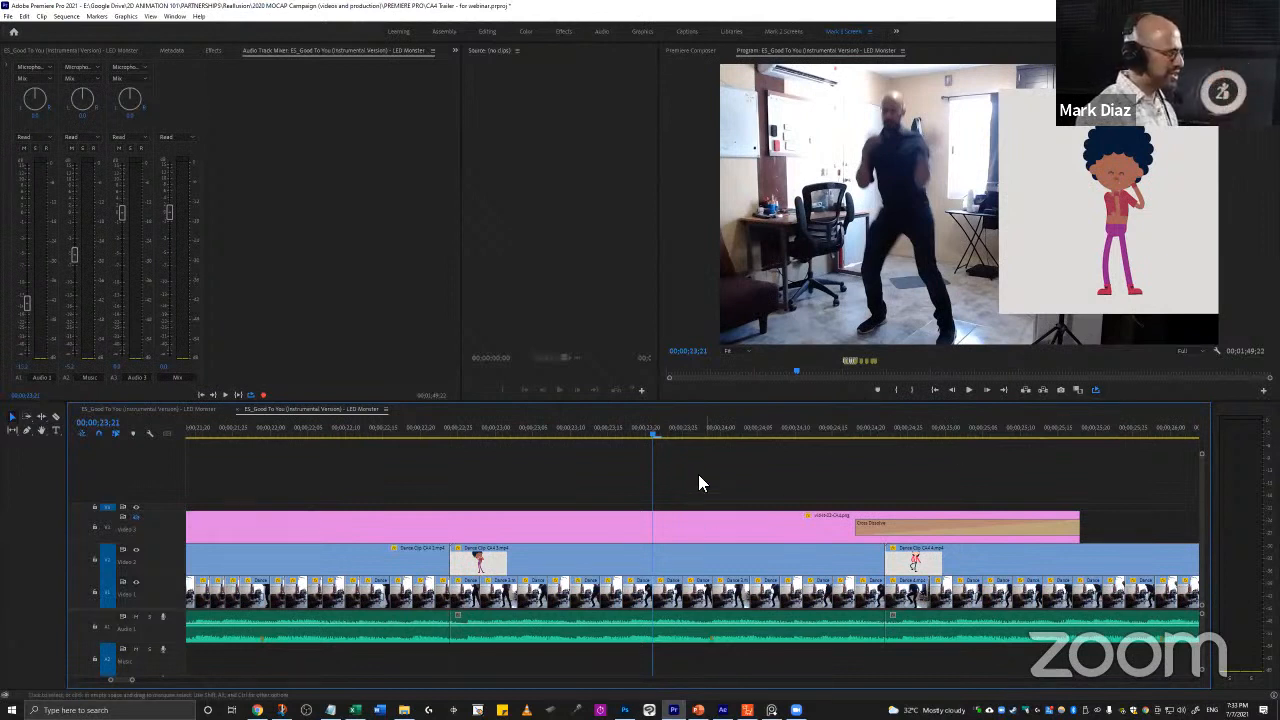
Step: Step back to the crouched pose at 00;00;23;10 and play on to 00;00;23;14
left_click(605, 494)
key("Left")
key("Left")
key("Left")
key("Left")
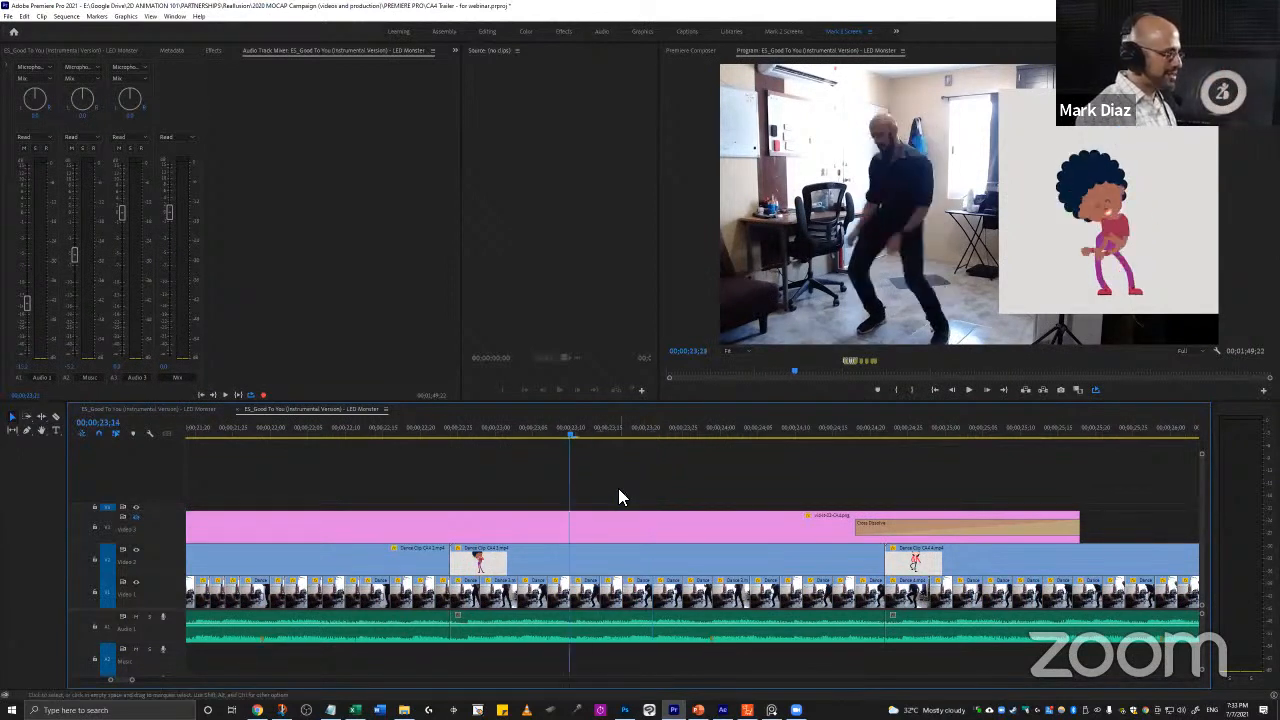
mouse_move(747, 710)
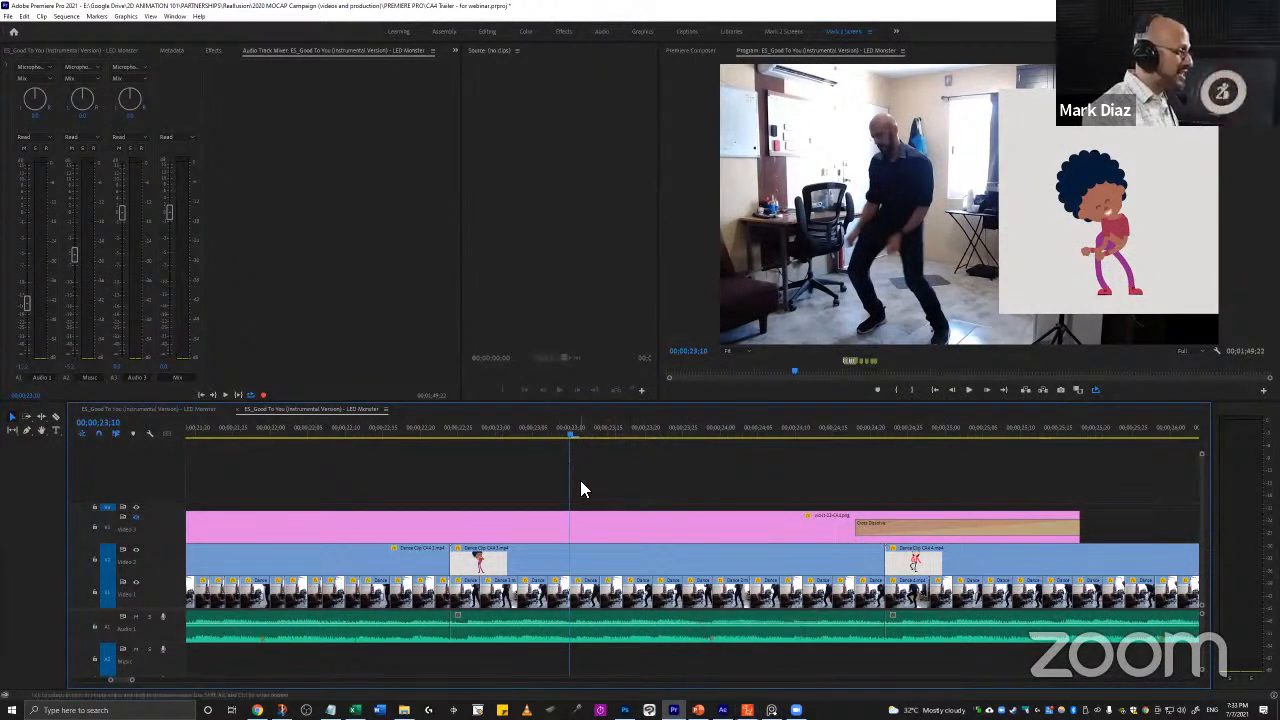
key("space")
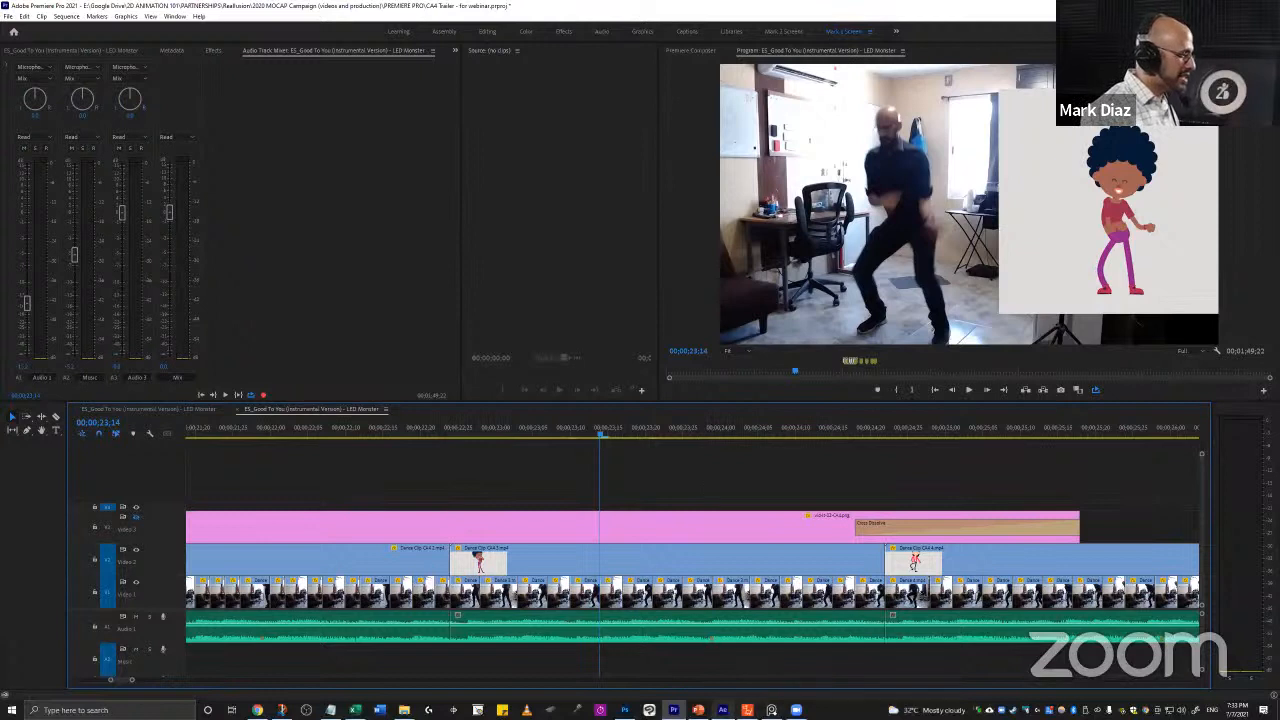
Step: Open Dancing Reference for CA4 Project.mp4 from the PROJECT FILES folder in VLC and rewind it to the beginning
left_click(404, 710)
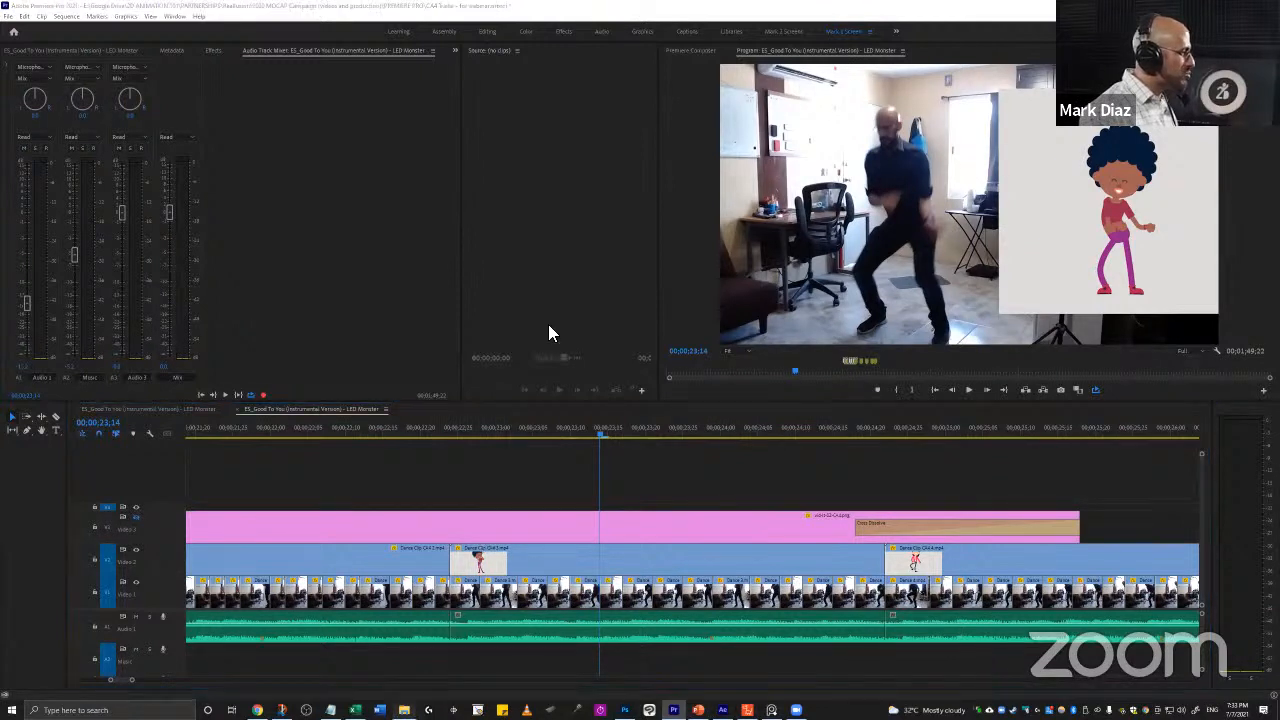
left_click(538, 380)
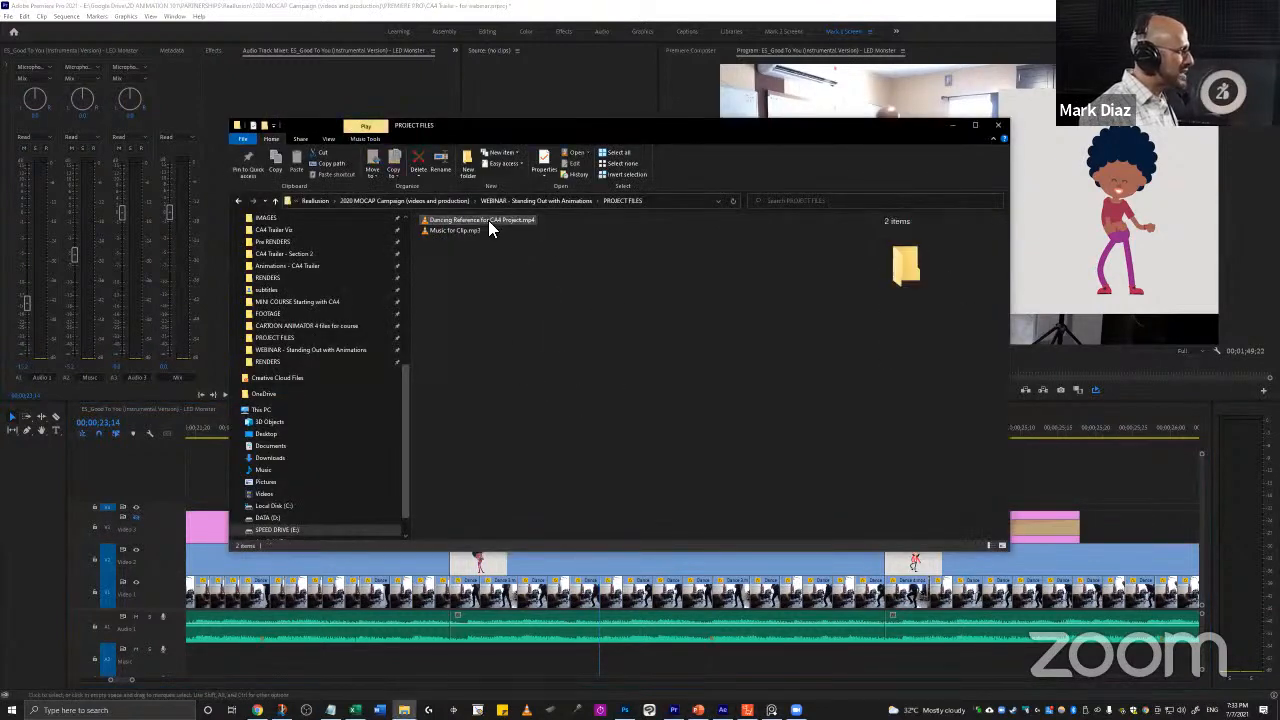
double_click(488, 220)
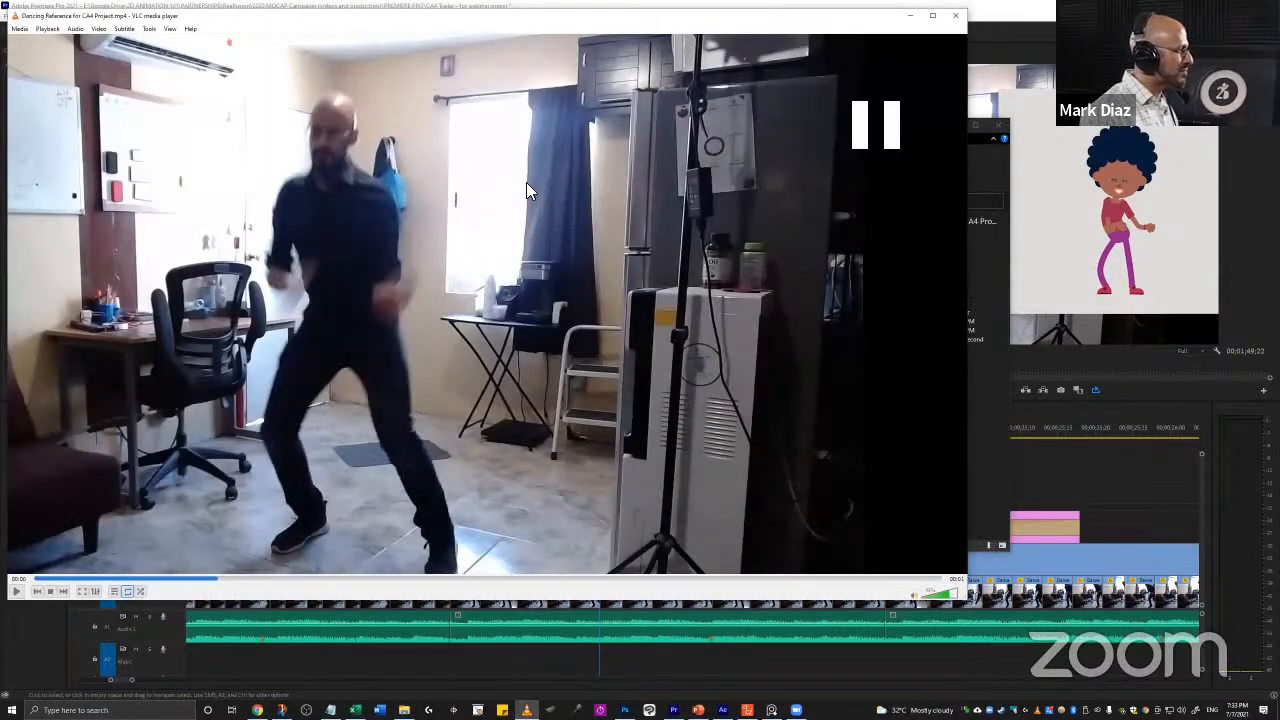
left_click(40, 579)
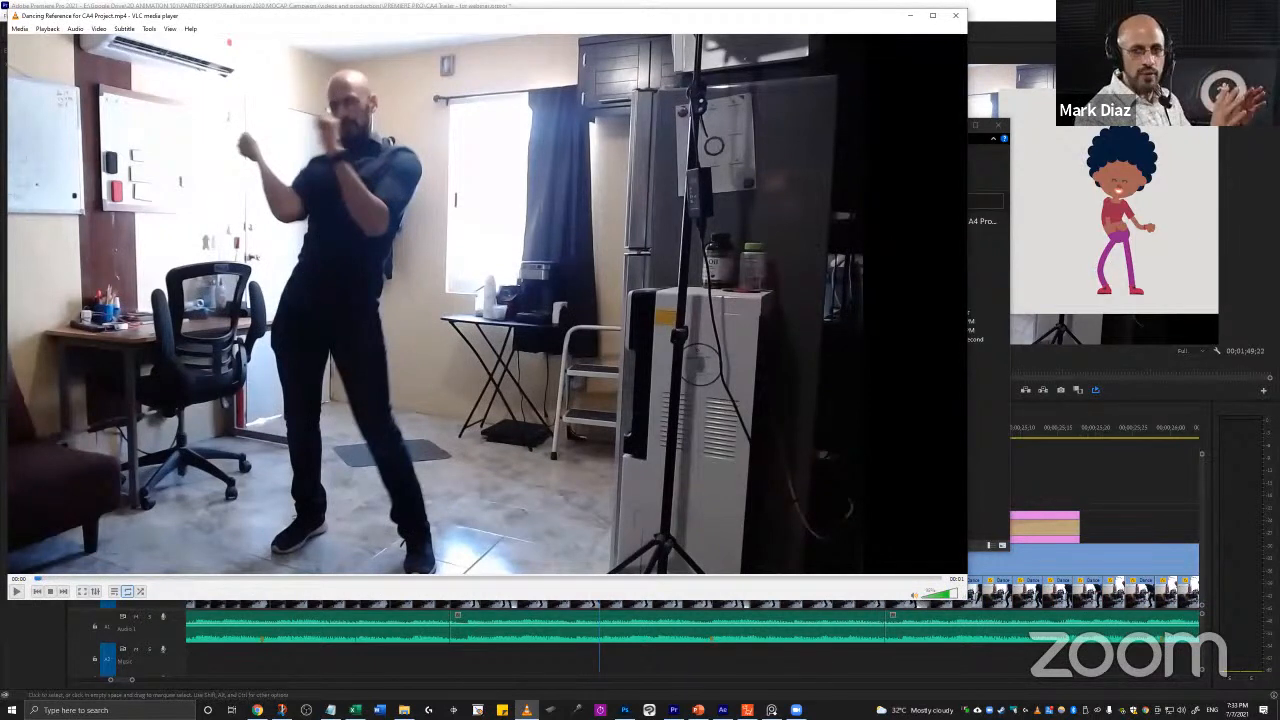
Step: Play the looping dance reference video in VLC, pausing it to examine the dancer's poses
key("space")
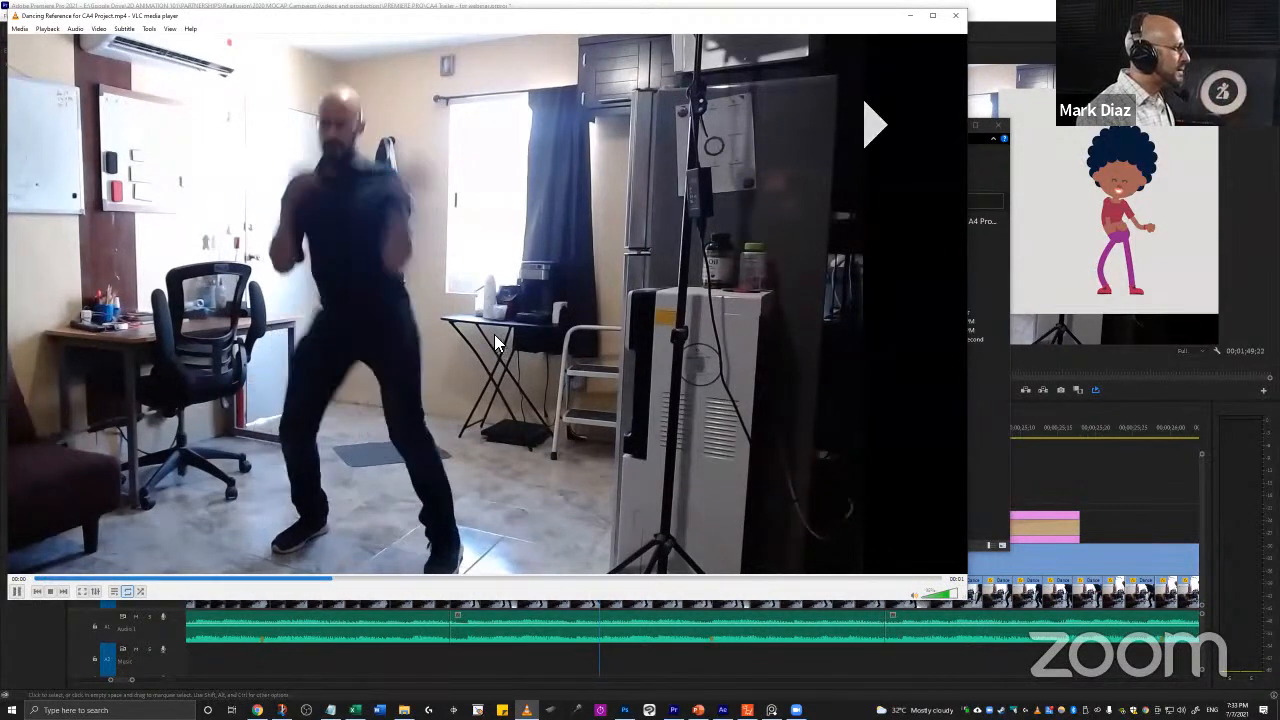
key("space")
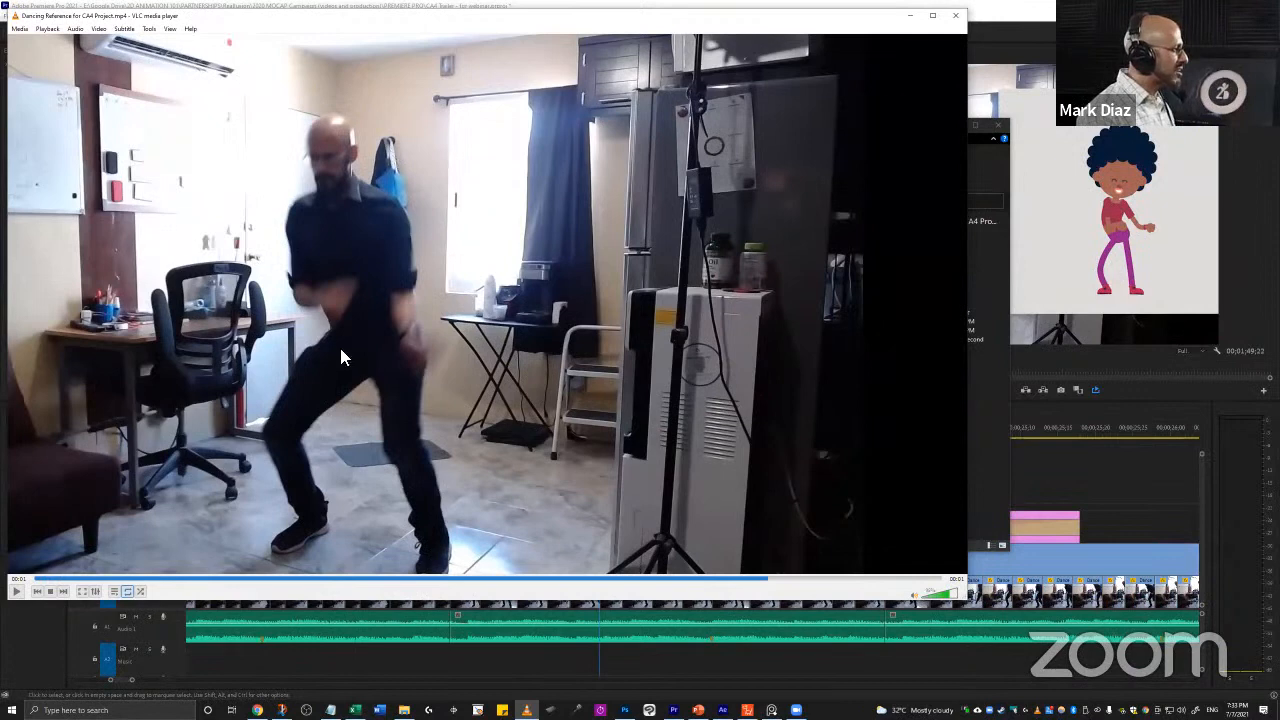
key("space")
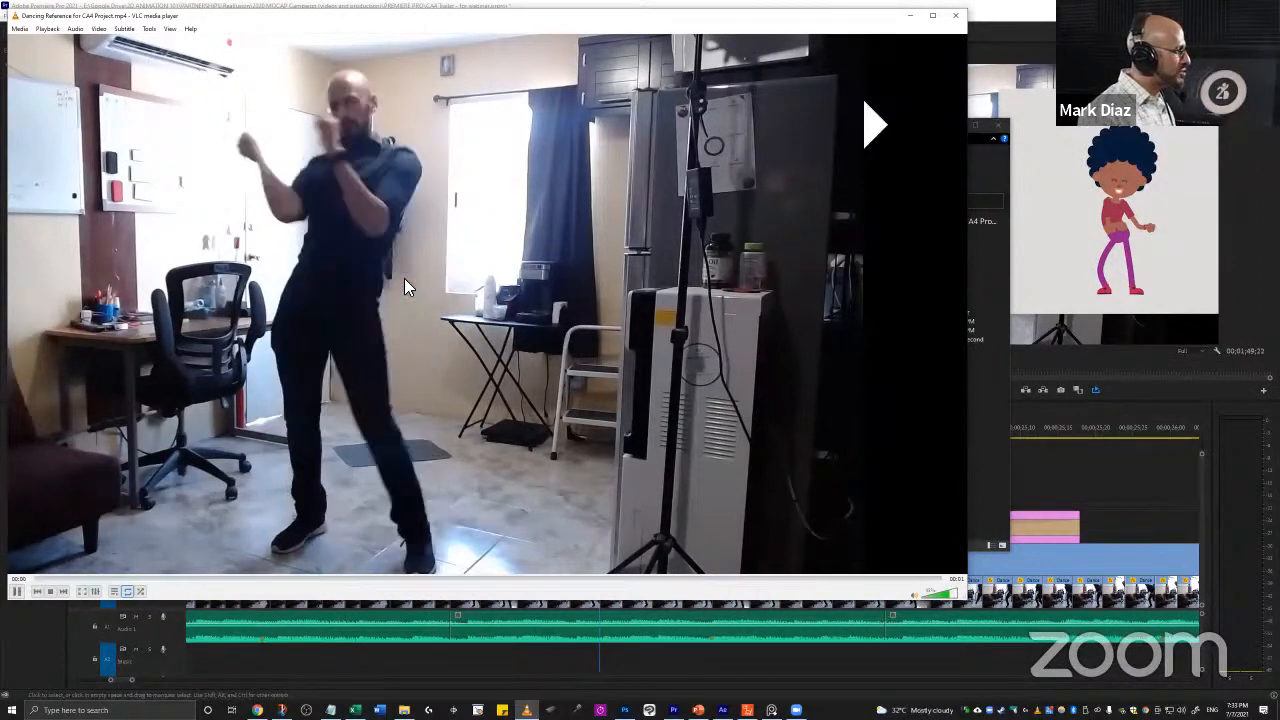
key("space")
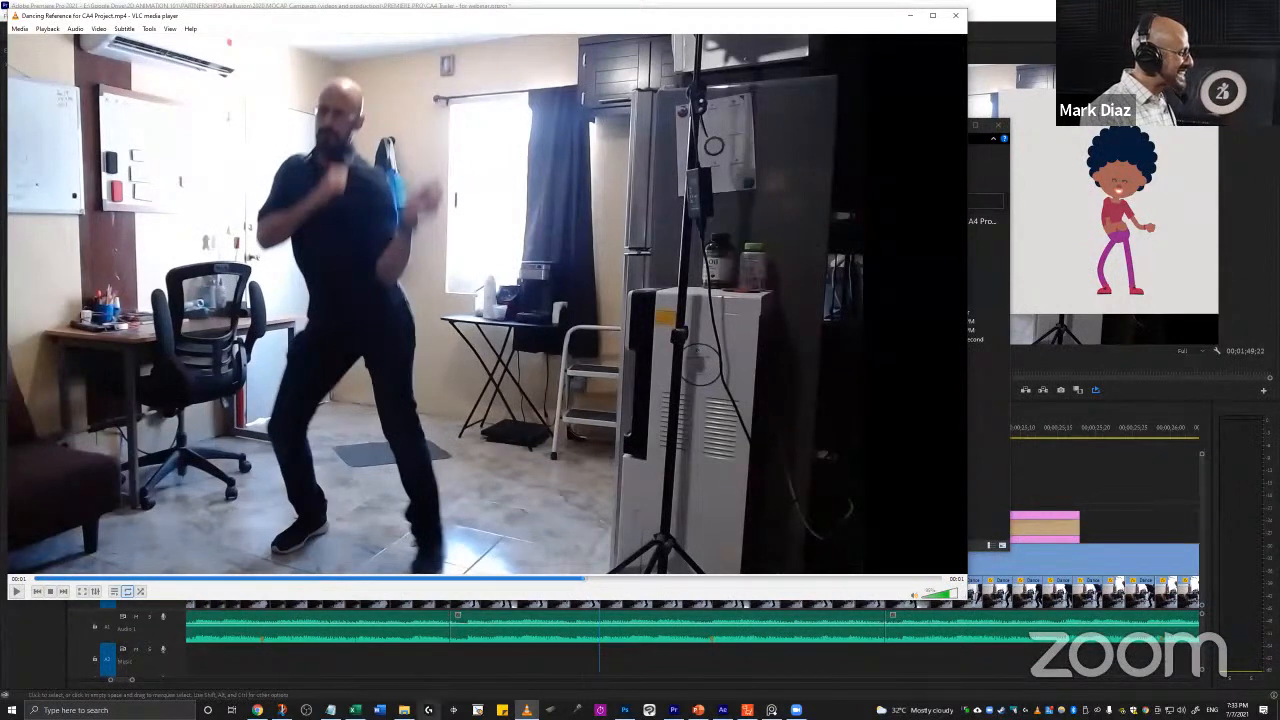
Step: Play Music for Clip.mp3 from the PROJECT FILES folder in VLC, and close the player
left_click(404, 710)
left_click(456, 231)
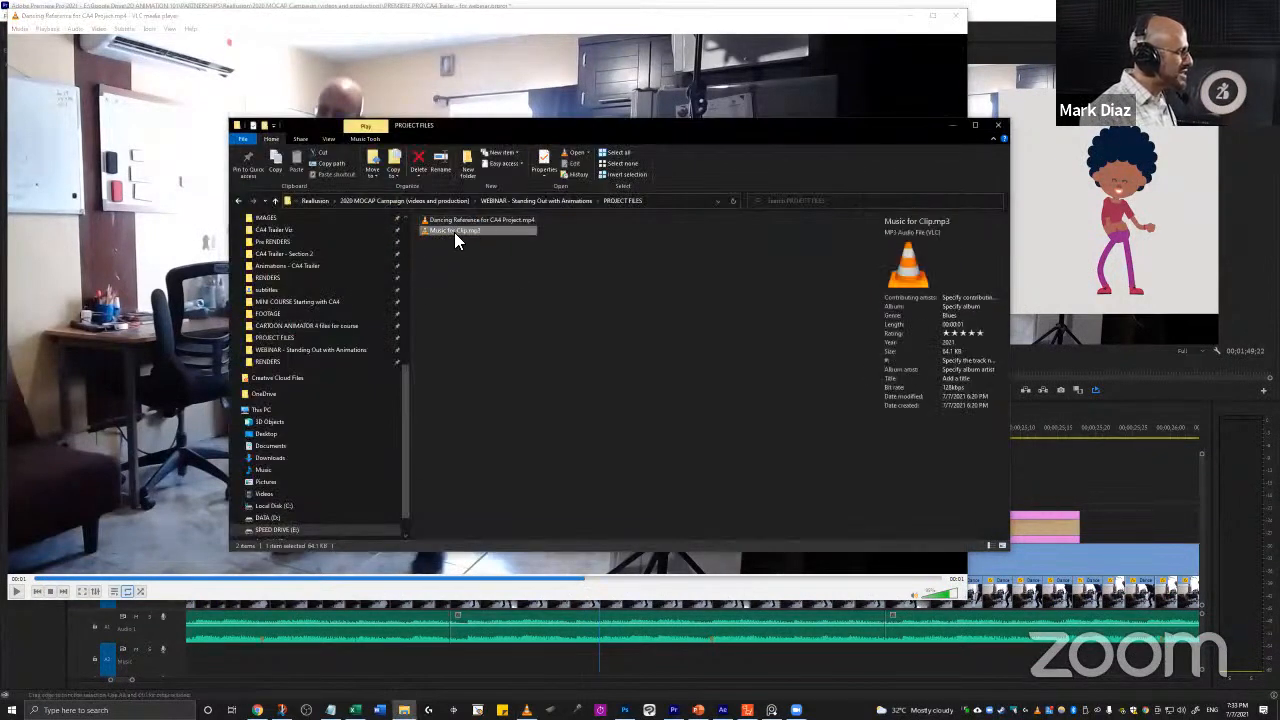
double_click(454, 232)
left_click(668, 422)
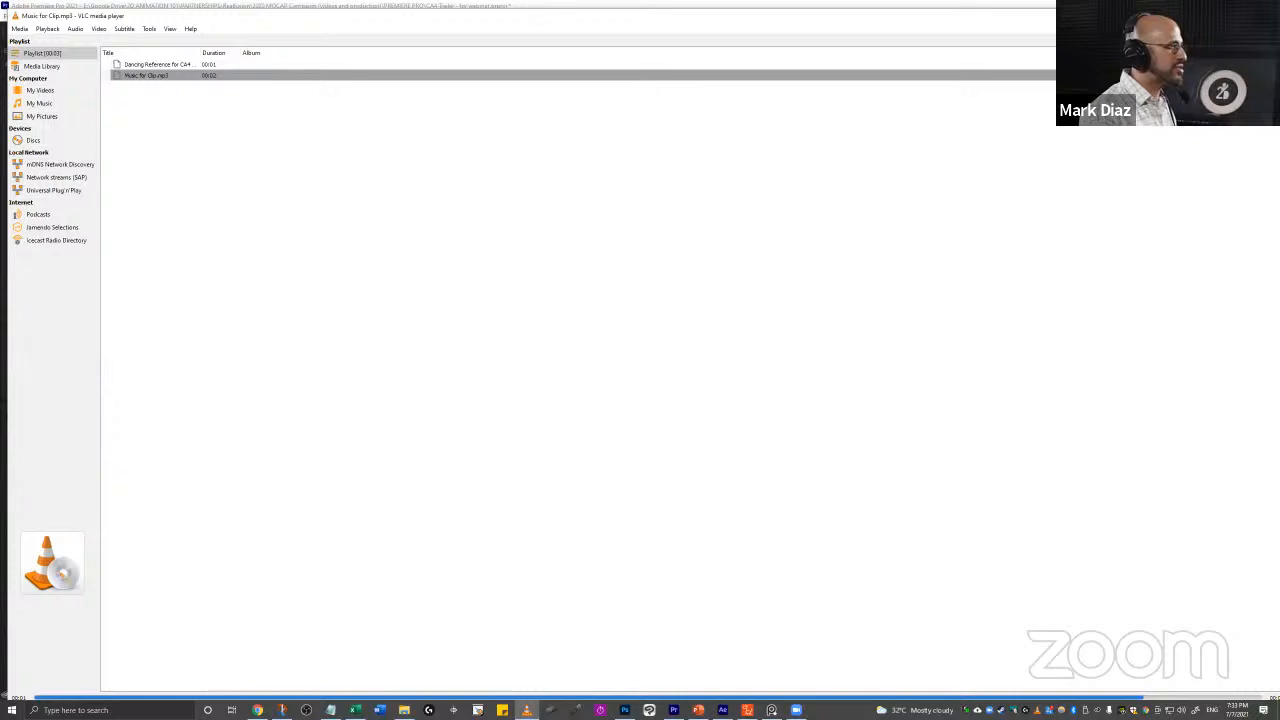
key("alt+F4")
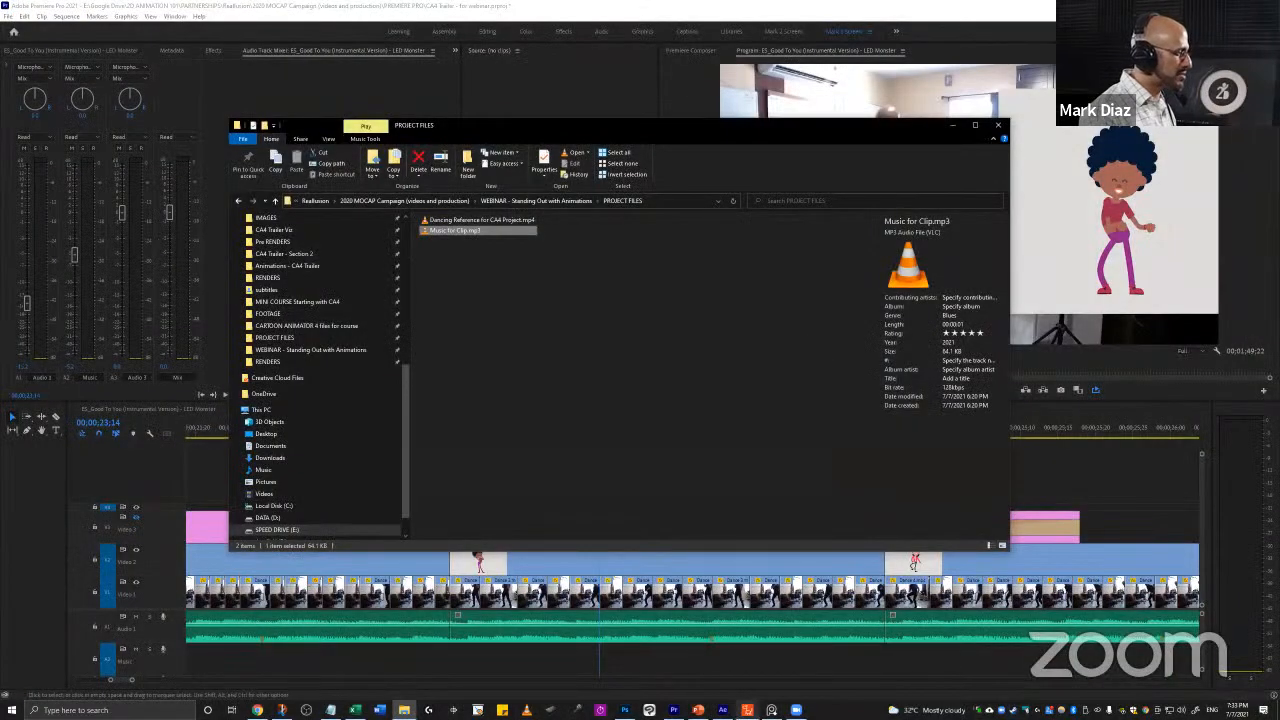
Step: Switch to the List of Links text file and highlight the reference file's heading together with its download link
left_click(330, 709)
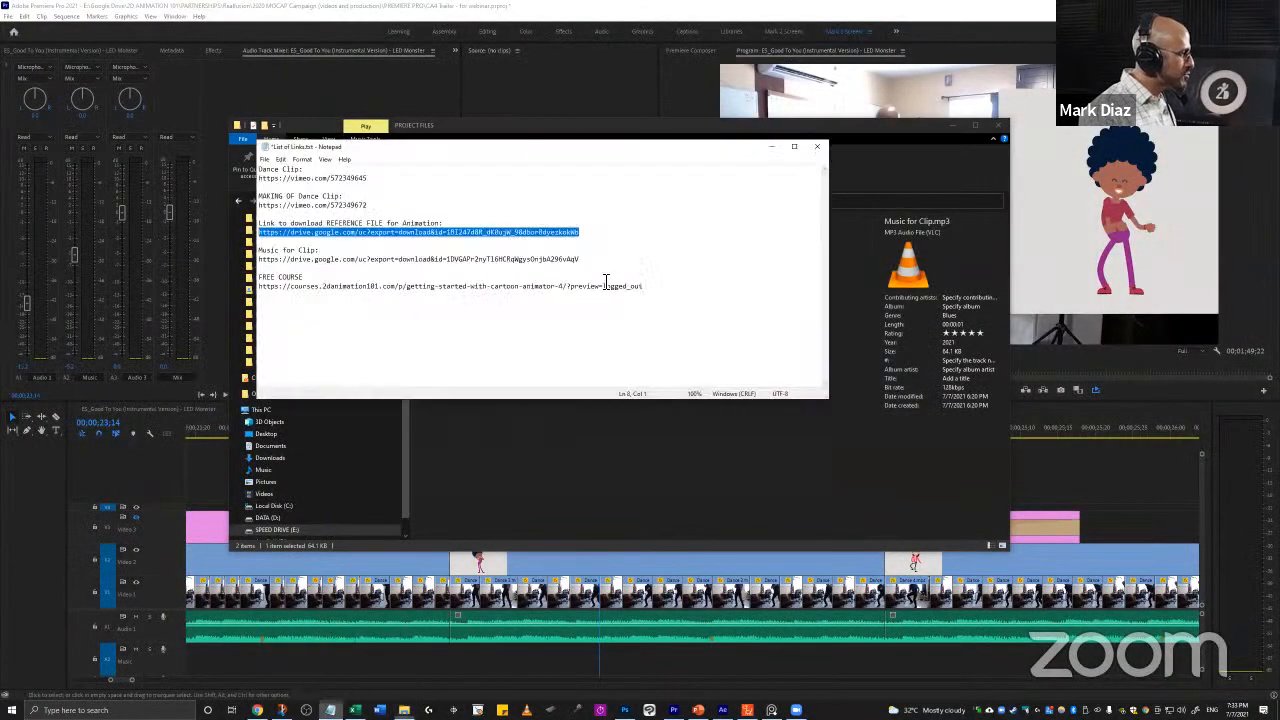
left_click(600, 235)
key("shift+Home")
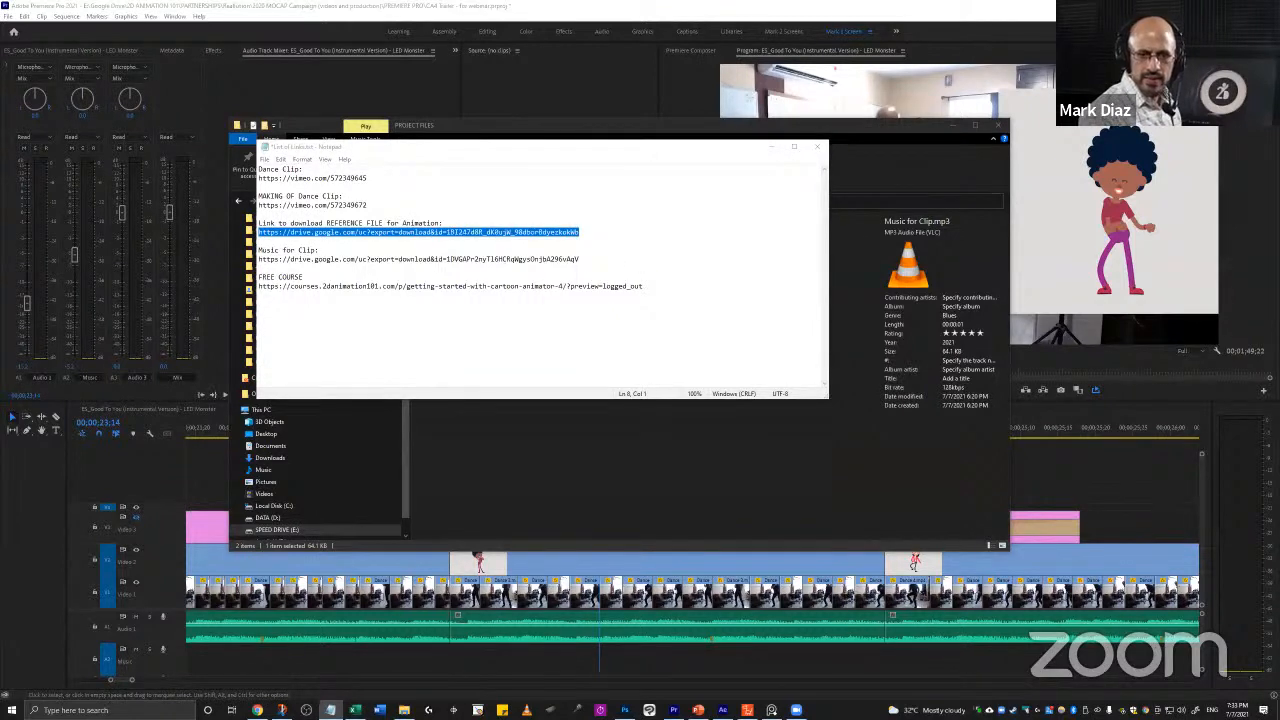
left_click(337, 227)
key("shift+Down")
key("shift+End")
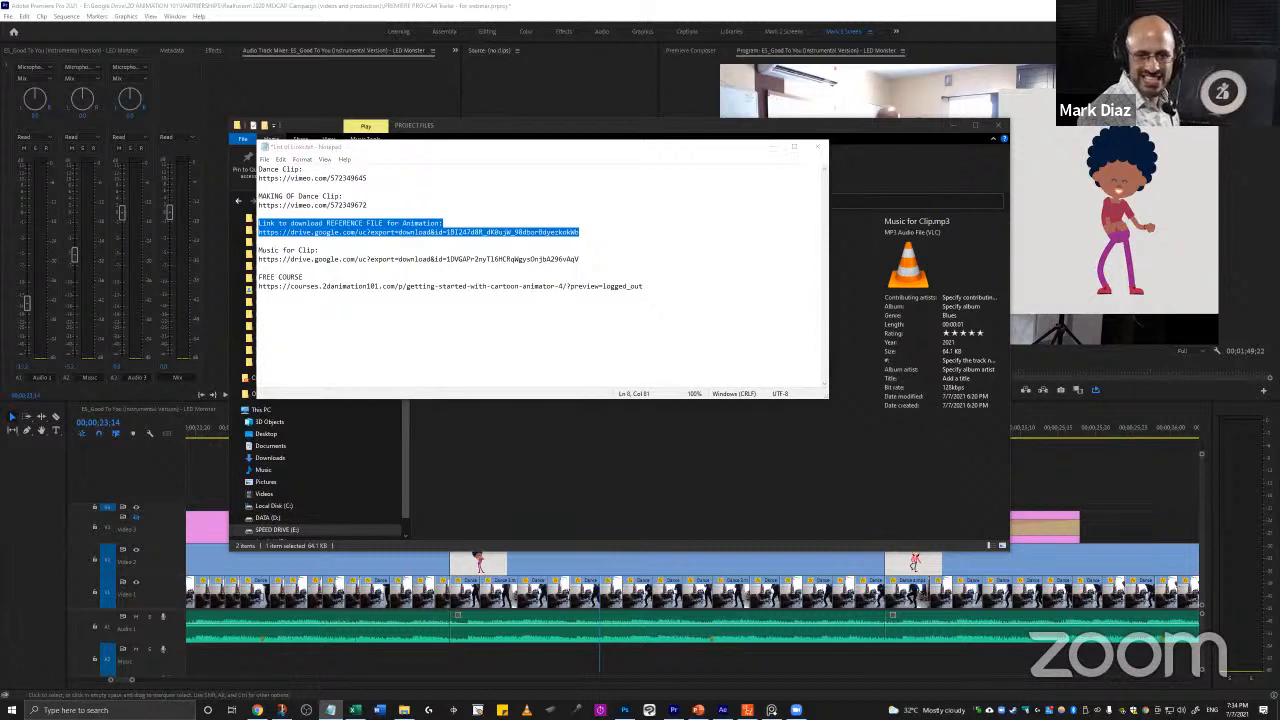
Step: Highlight the Music for Clip heading and its download link in the list of links
left_click(260, 251)
key("shift+Down")
key("shift+End")
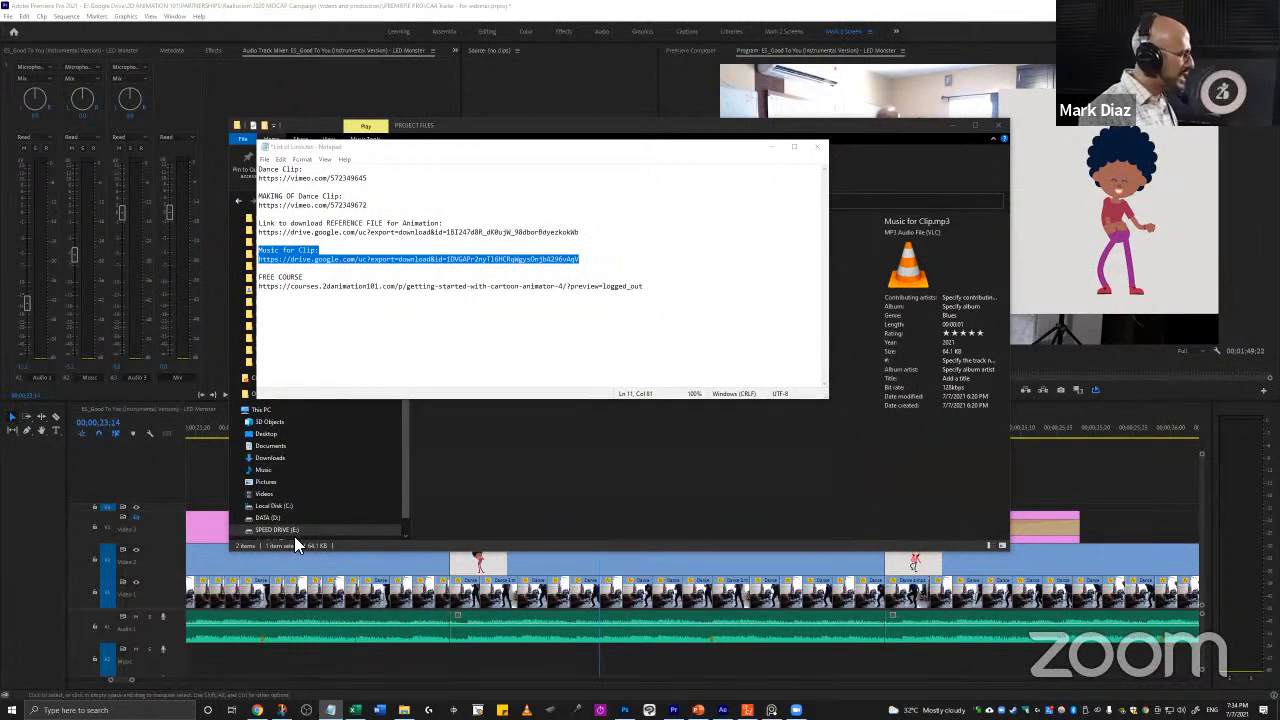
Step: Switch to Cartoon Animator 4 and show the Timeline below the empty stage
left_click(204, 480)
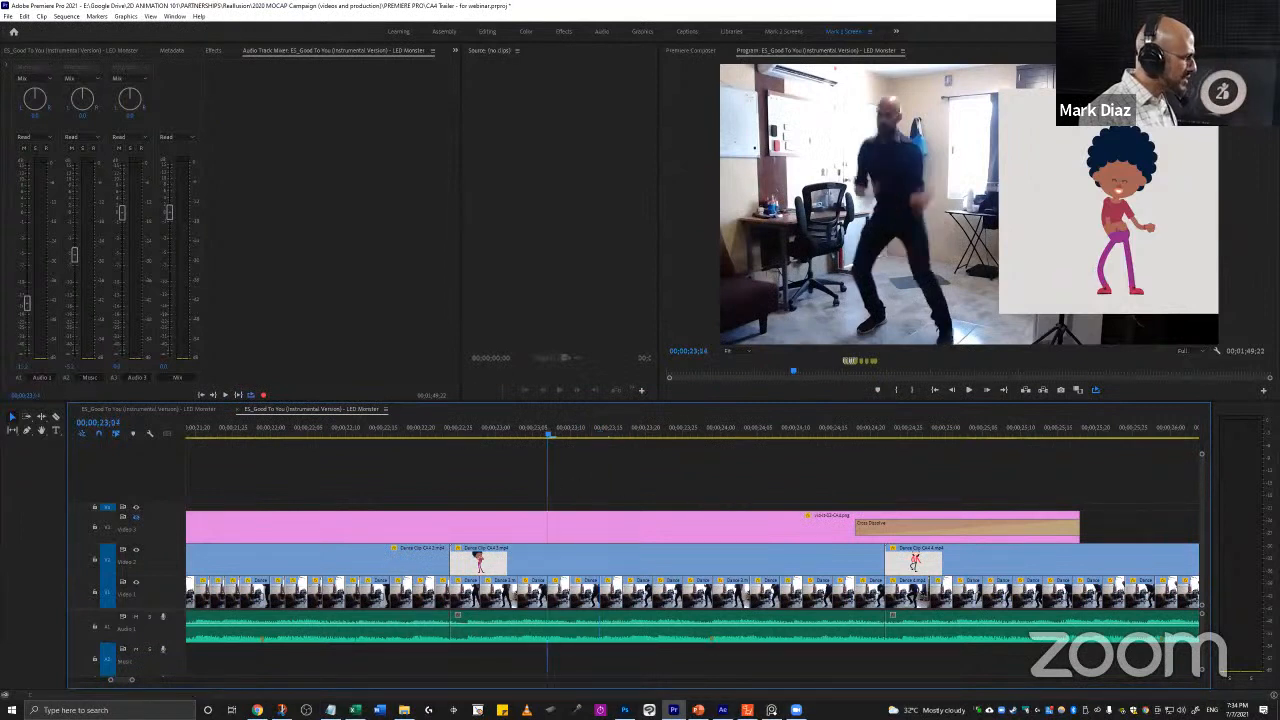
left_click(747, 710)
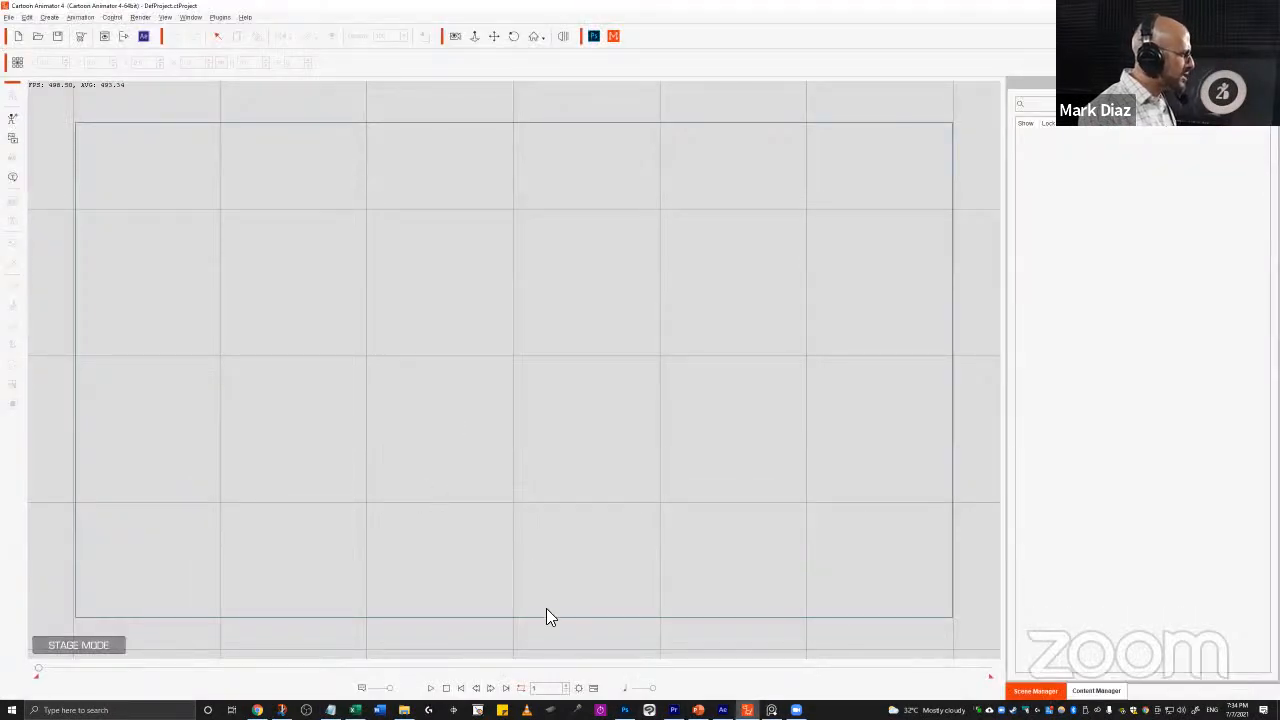
left_click(593, 688)
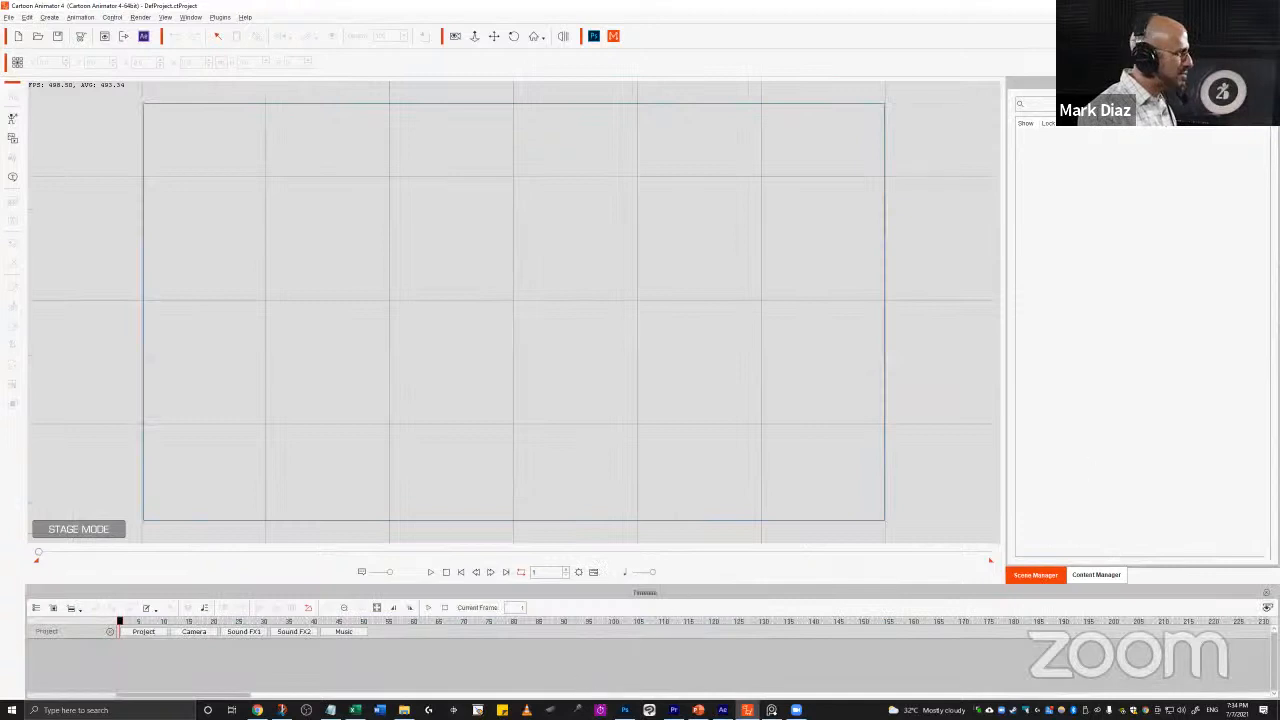
Step: Lower the resolution of display 4 in the Windows display settings, keep the changes, and close the settings
left_click(771, 710)
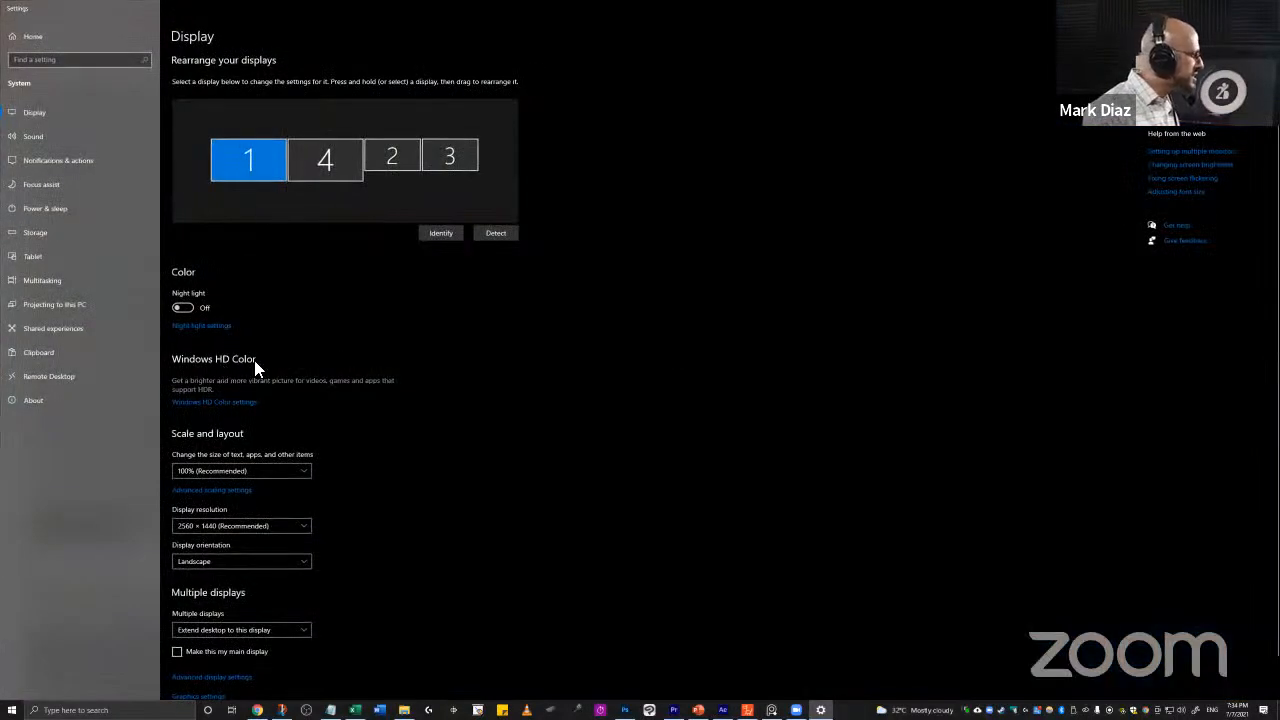
left_click(324, 170)
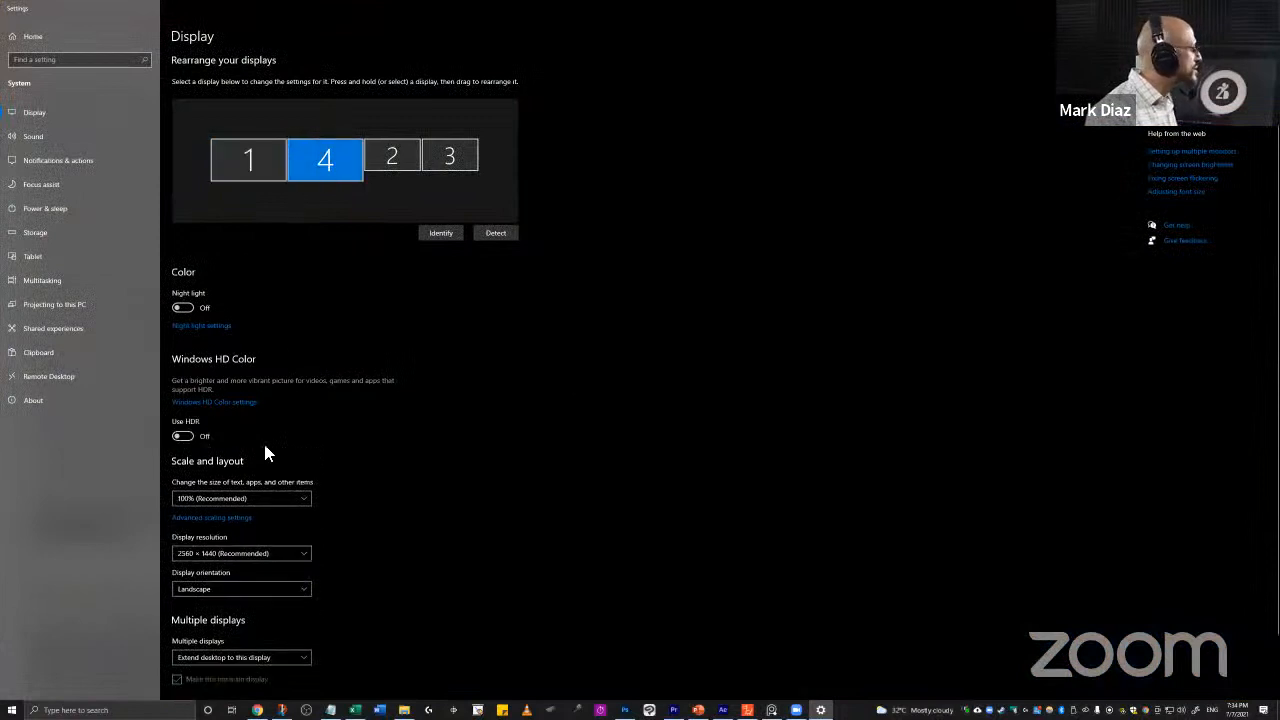
left_click(249, 556)
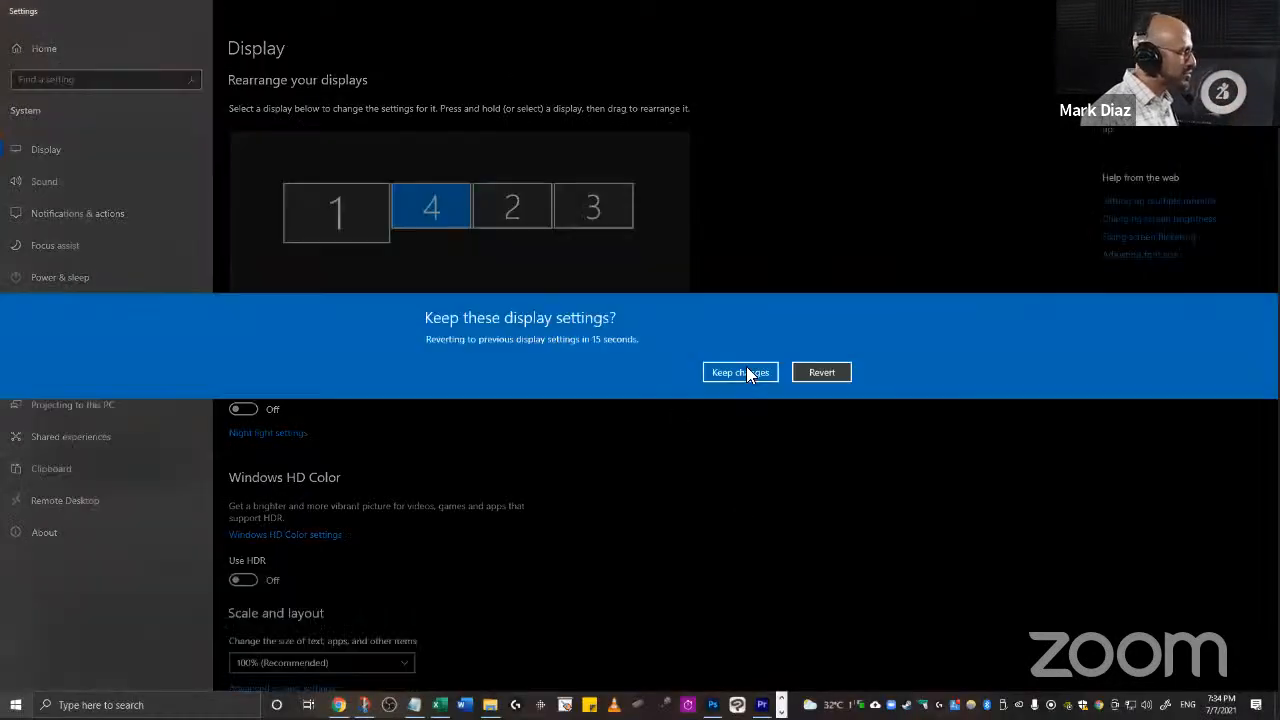
left_click(743, 378)
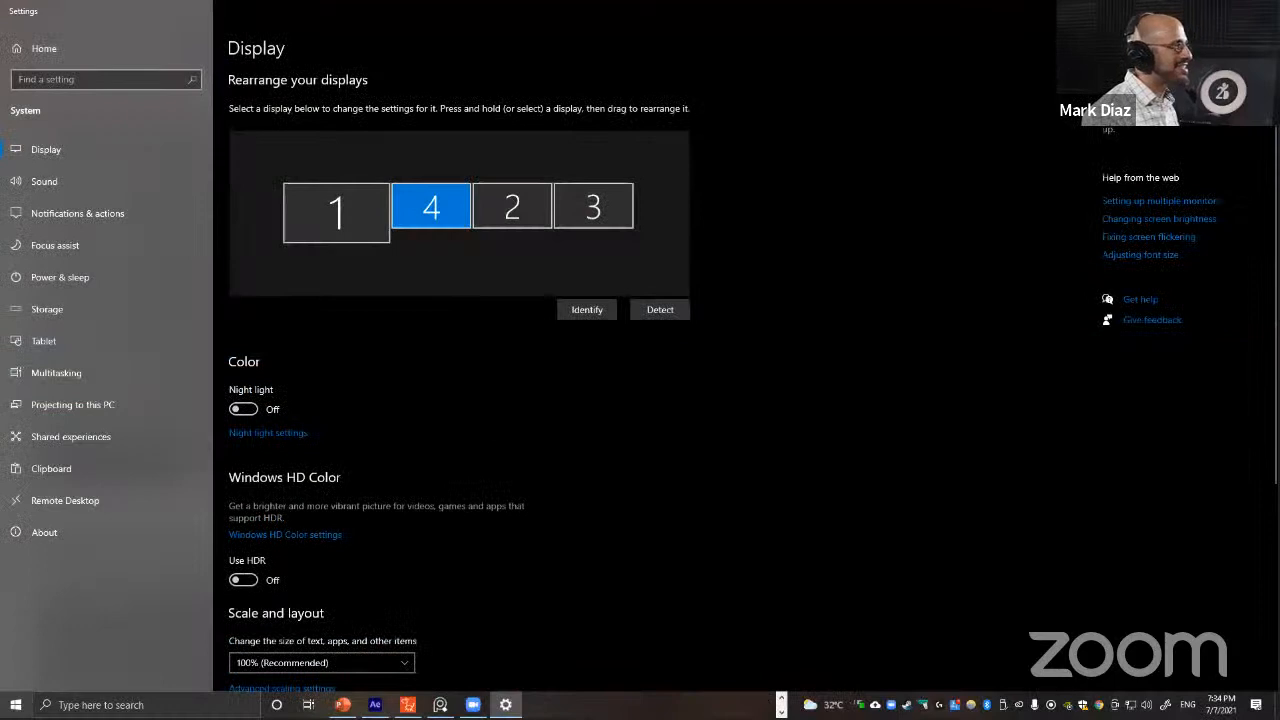
key("alt+F4")
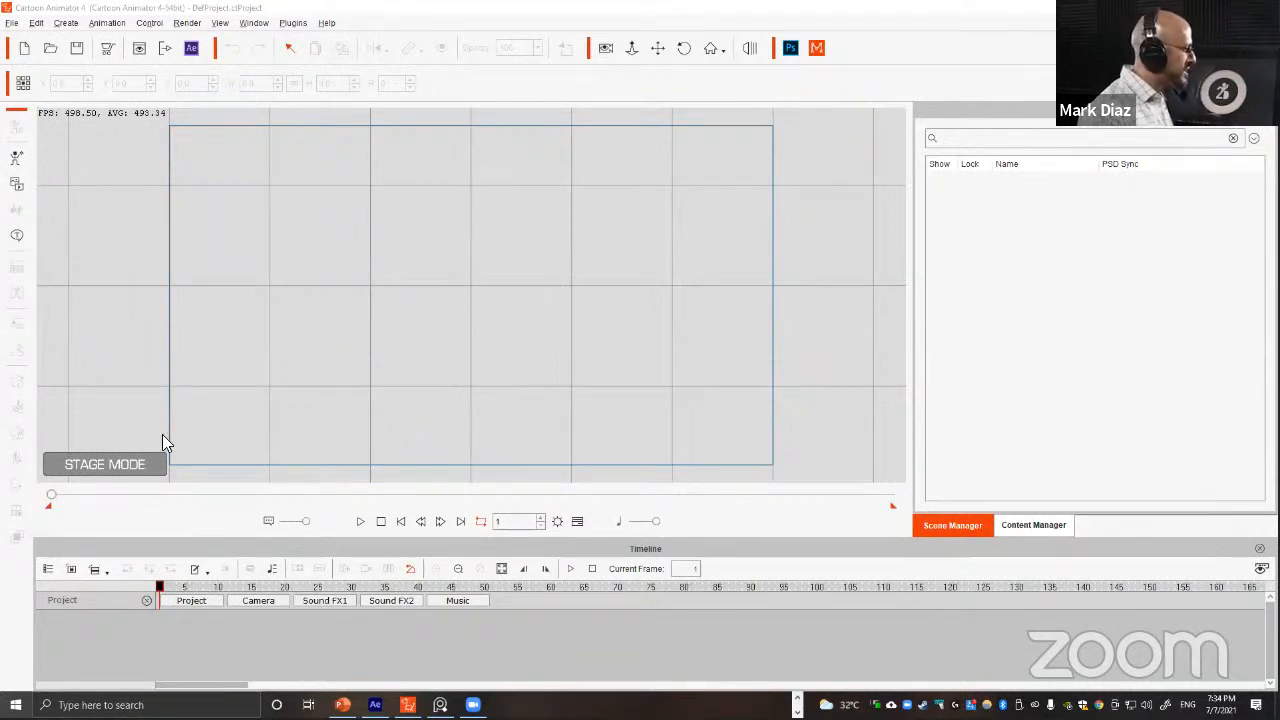
Step: Hide and reopen the Timeline, and remove and restore its Project track
left_click(577, 521)
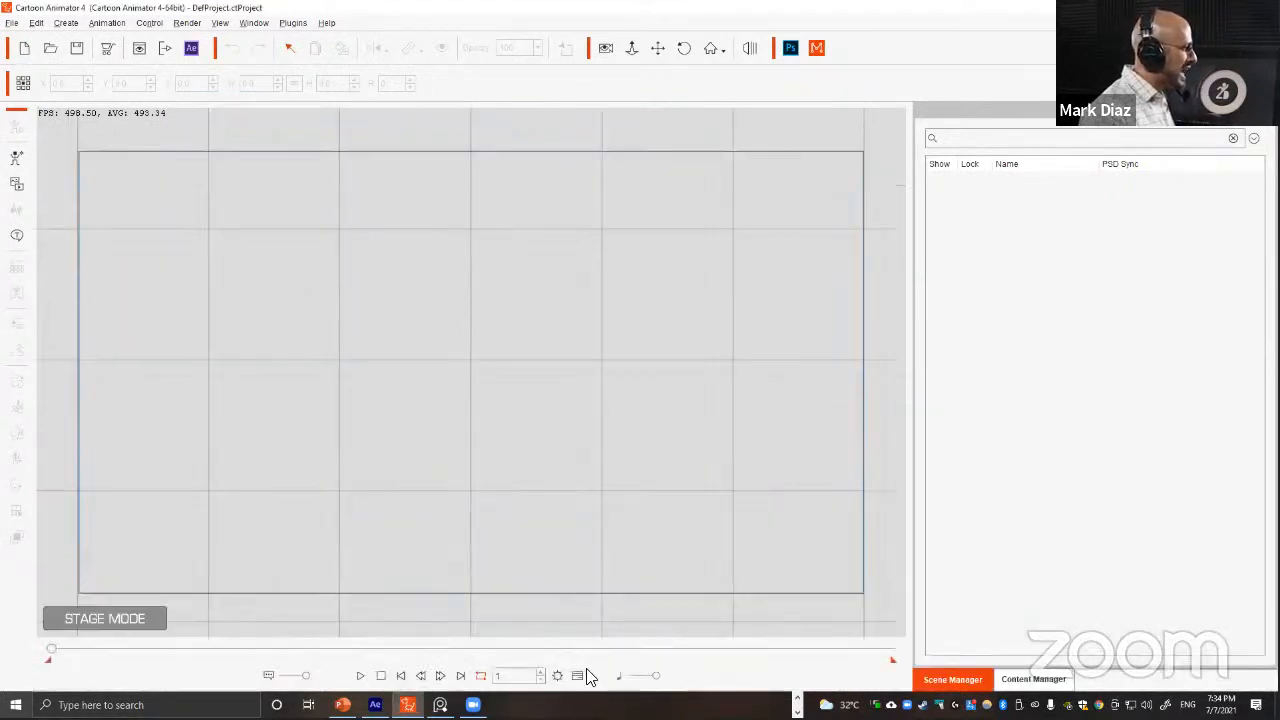
left_click(579, 676)
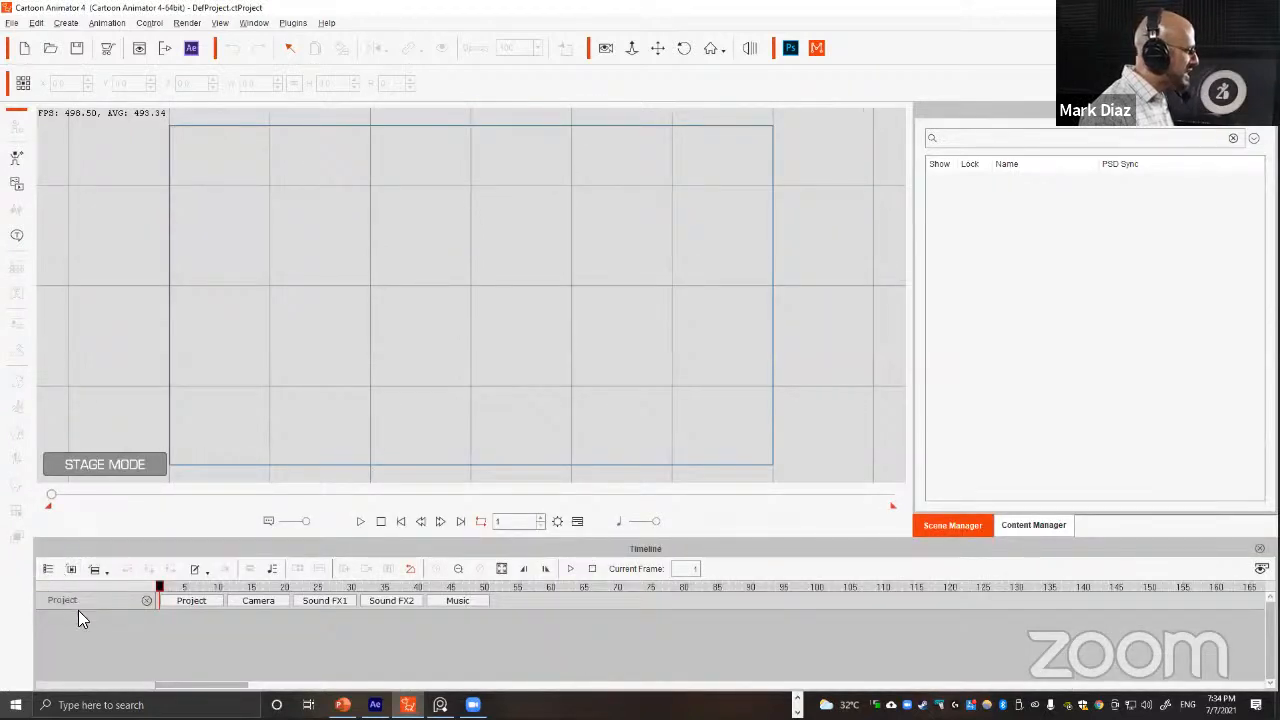
left_click(146, 601)
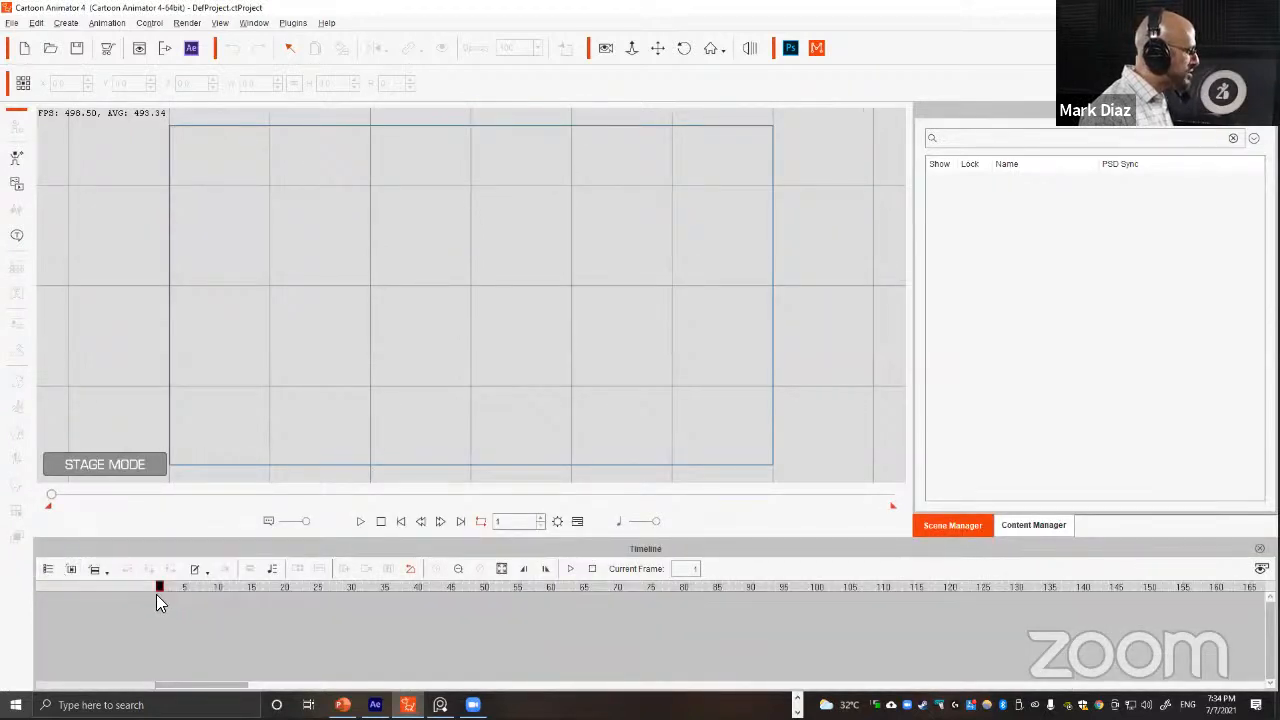
left_click(48, 570)
left_click(72, 576)
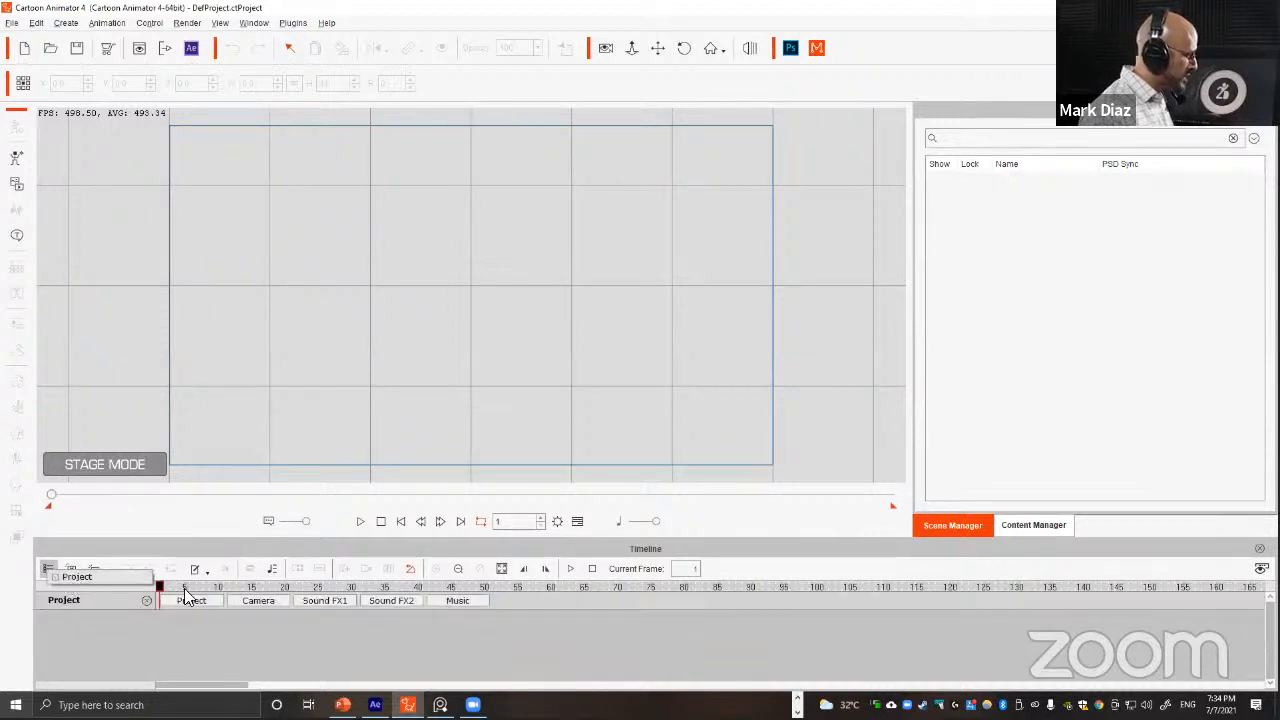
Step: Show the Sound FX1 track and import Music for Clip.mp3 from the PROJECT FILES folder into it at frame 1
left_click(324, 600)
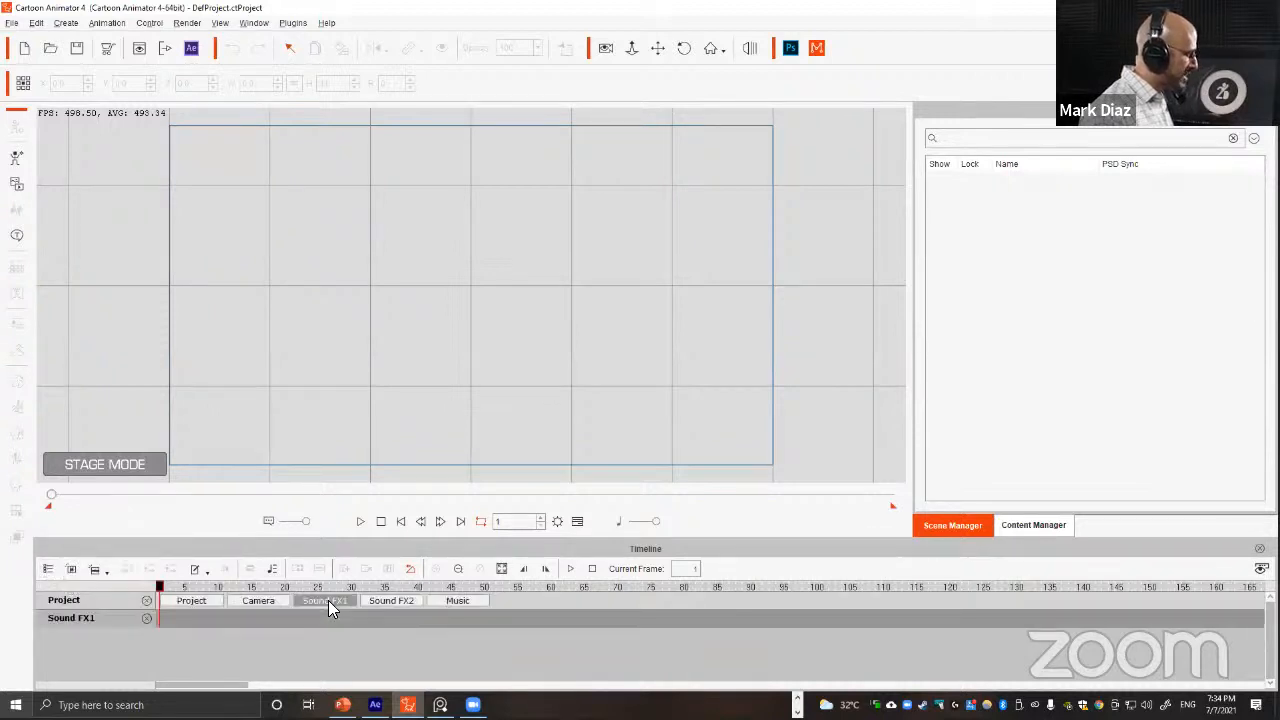
double_click(158, 617)
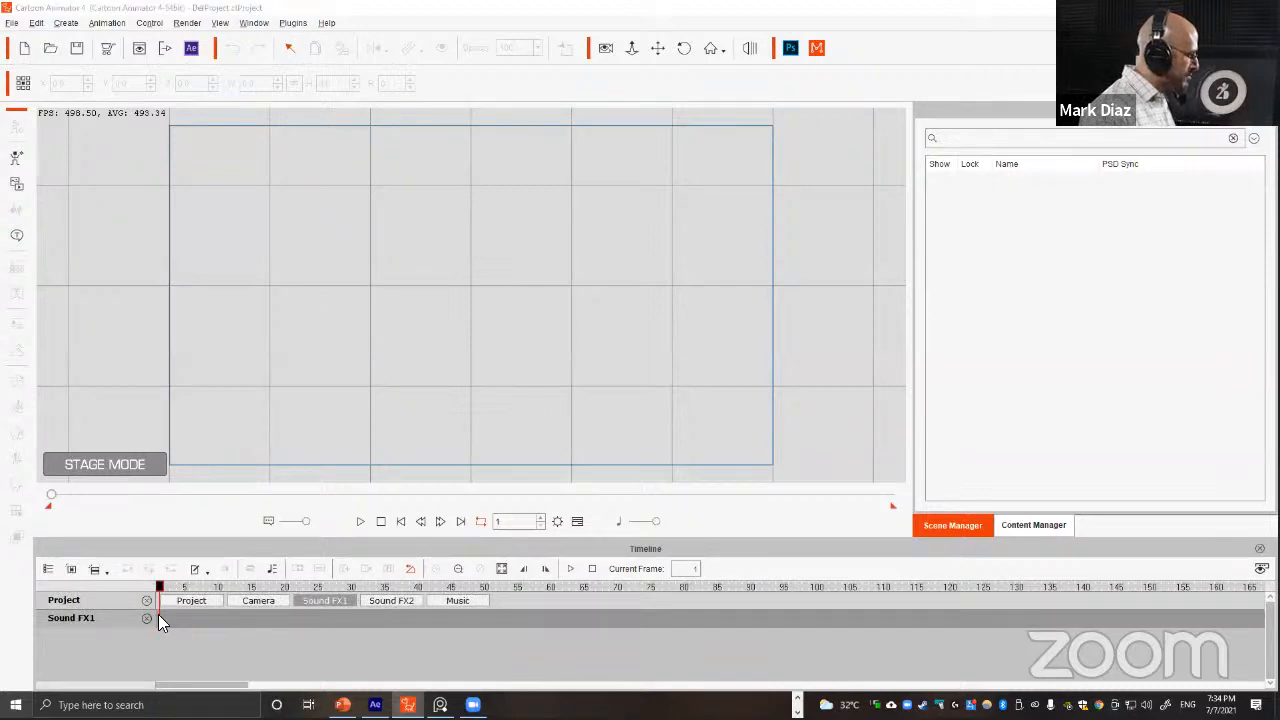
key("alt+Tab")
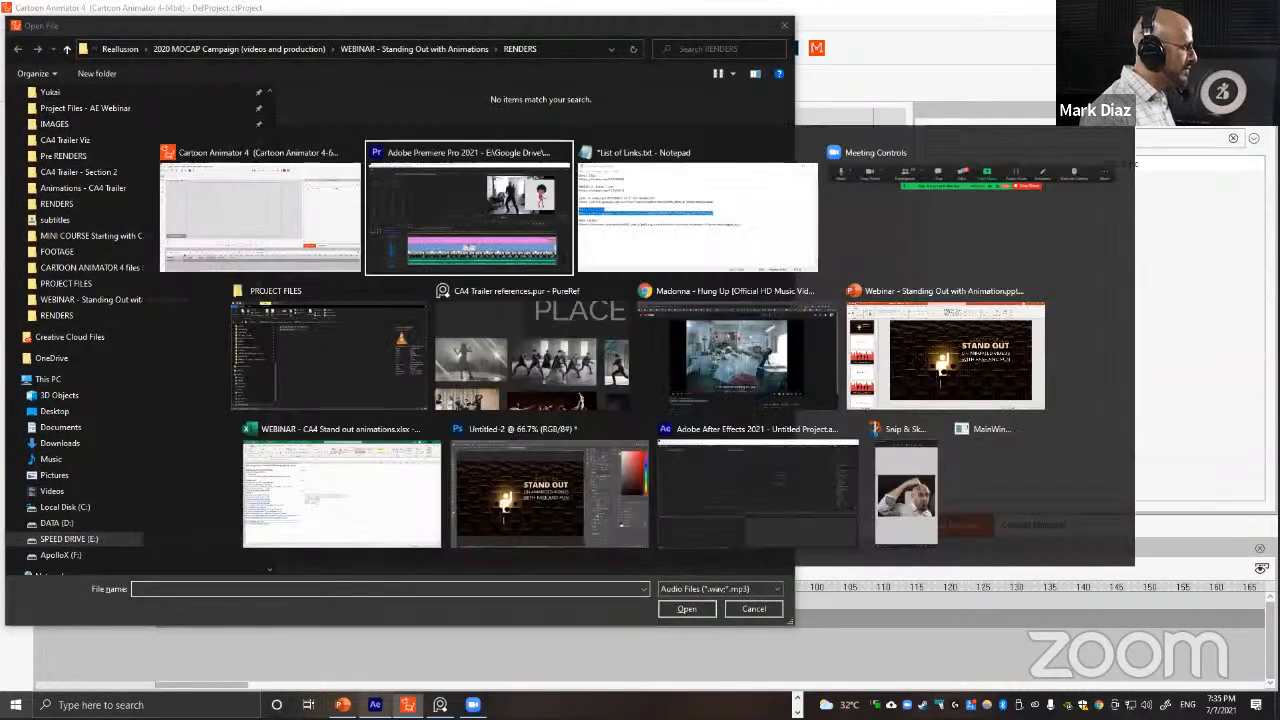
left_click(336, 340)
left_click(680, 408)
left_click_drag(812, 124, 688, 38)
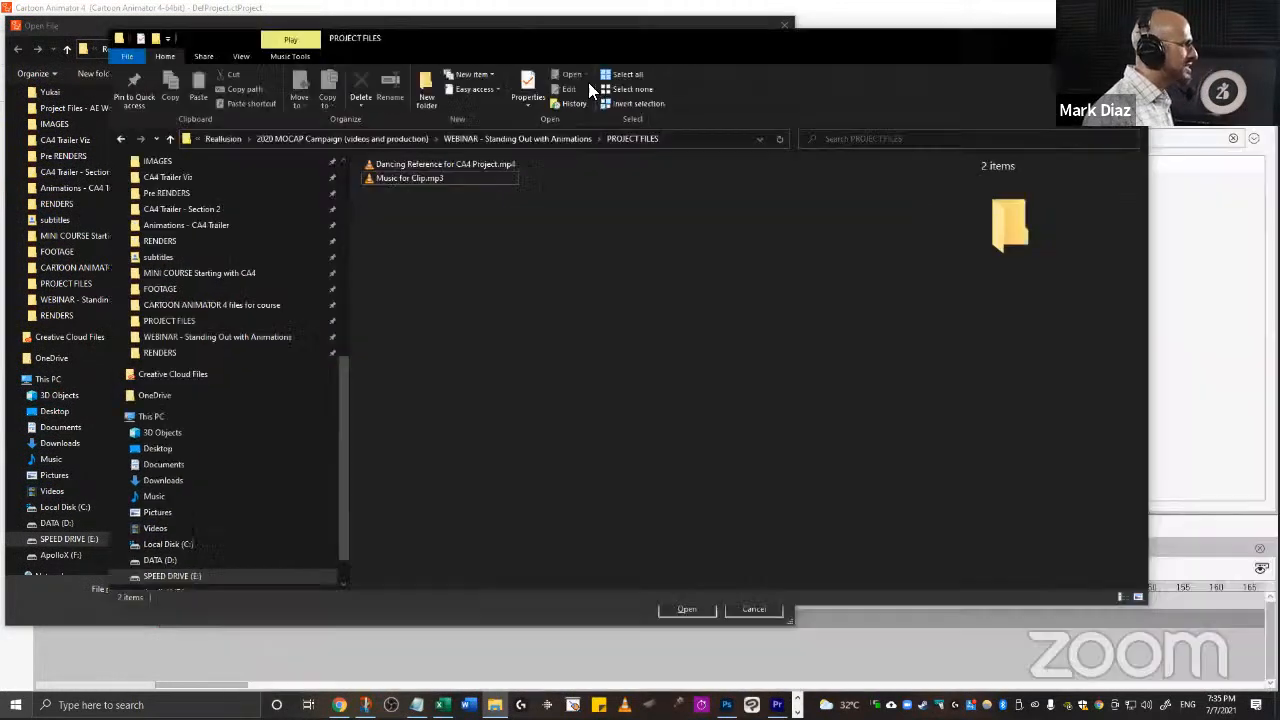
left_click(688, 138)
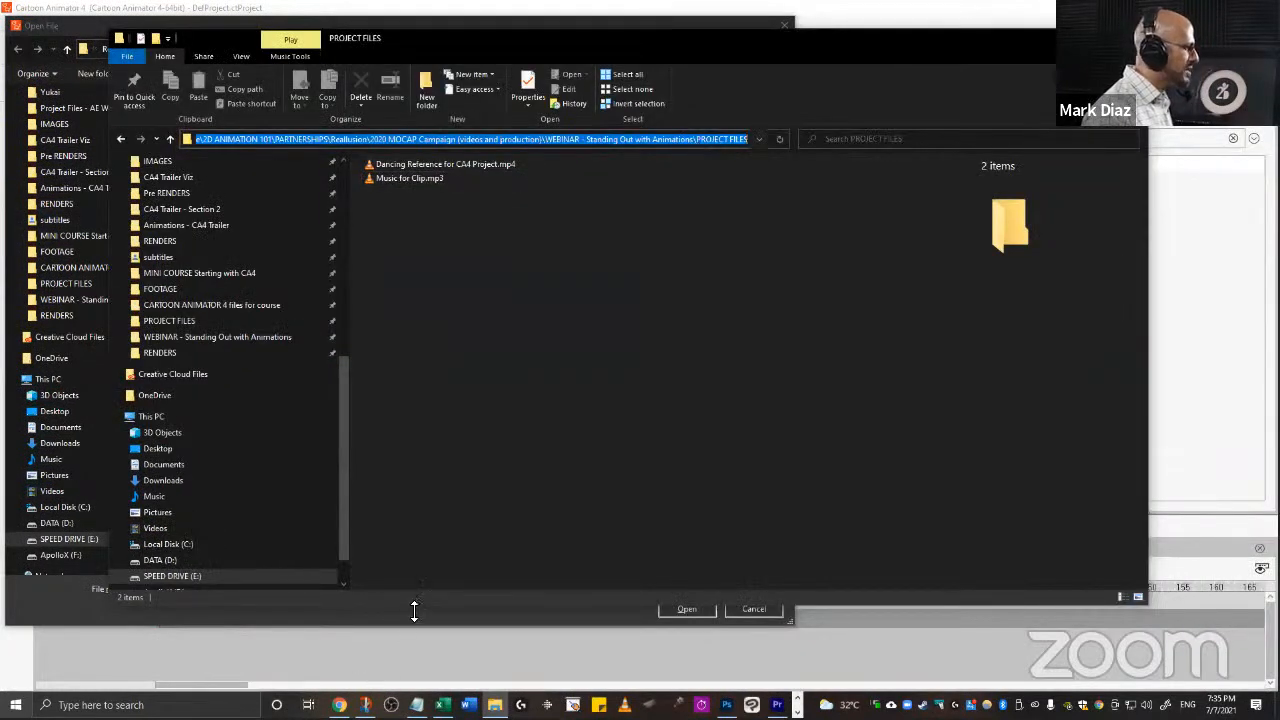
left_click(34, 606)
key("ctrl+v")
key("Return")
left_click(333, 114)
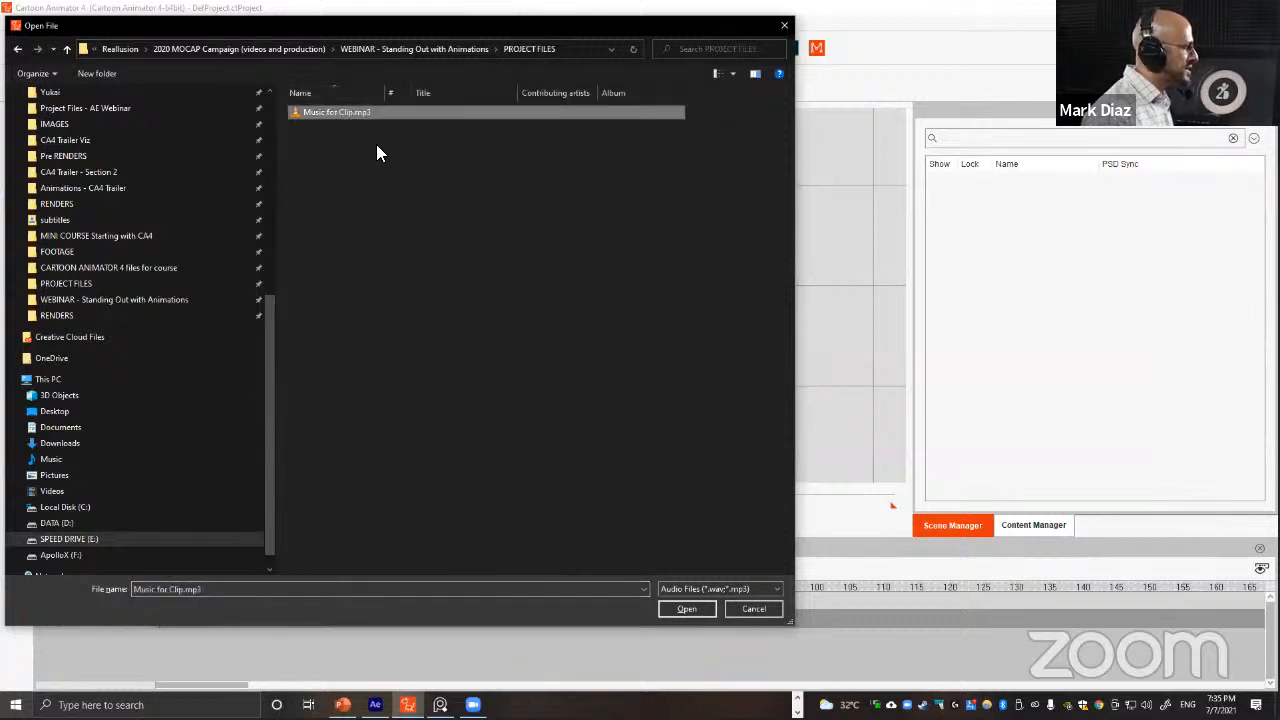
left_click(686, 609)
Step: Set the project length to 61 frames to match the end of the music clip, and play it back
left_click(380, 521)
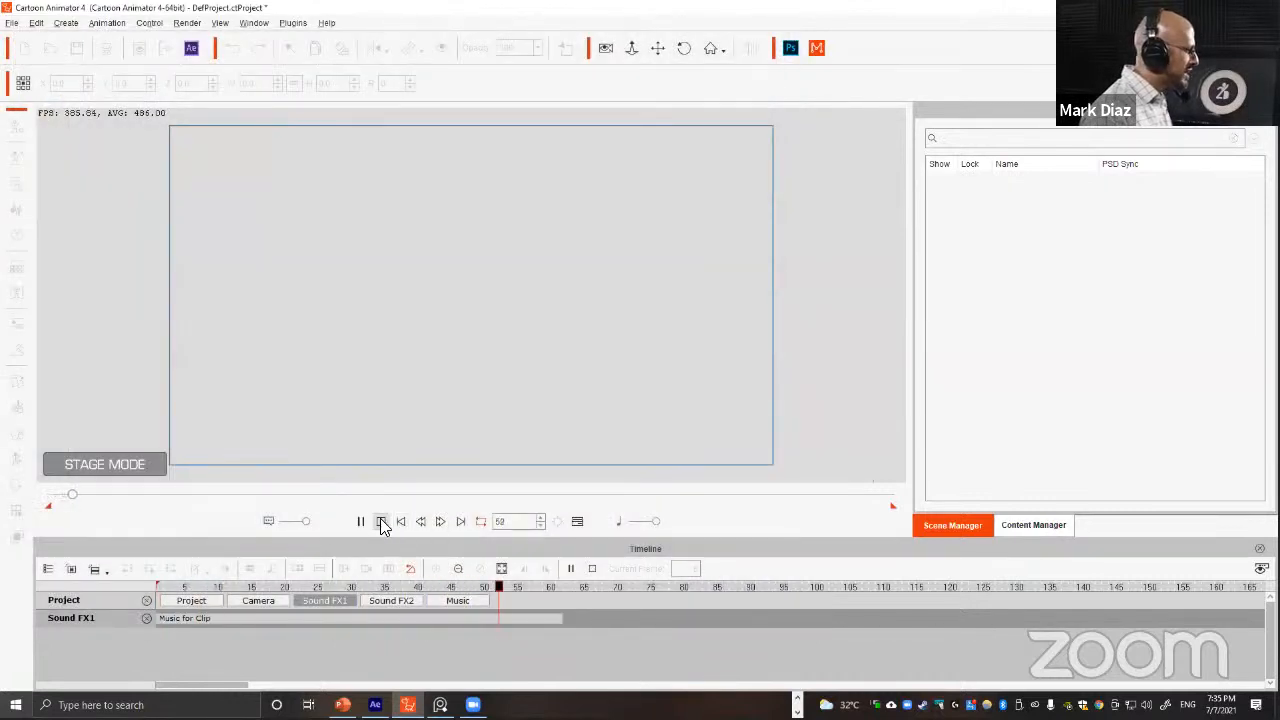
left_click(565, 586)
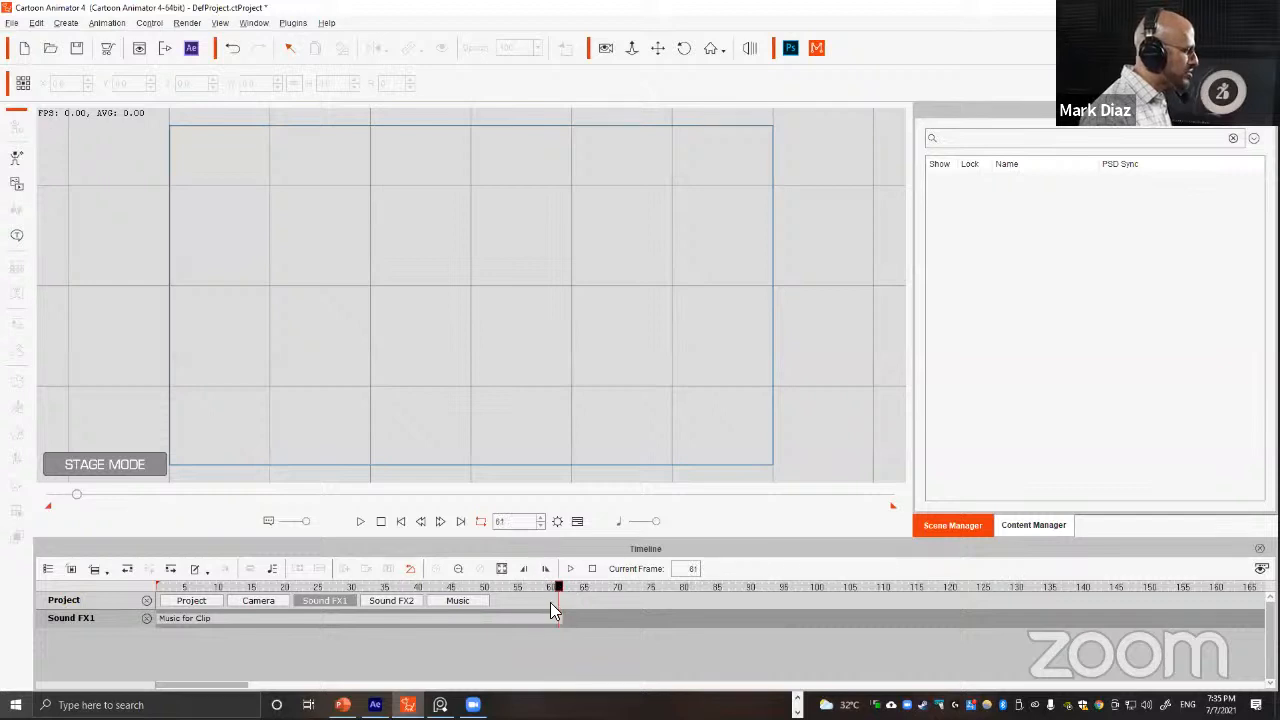
left_click(557, 521)
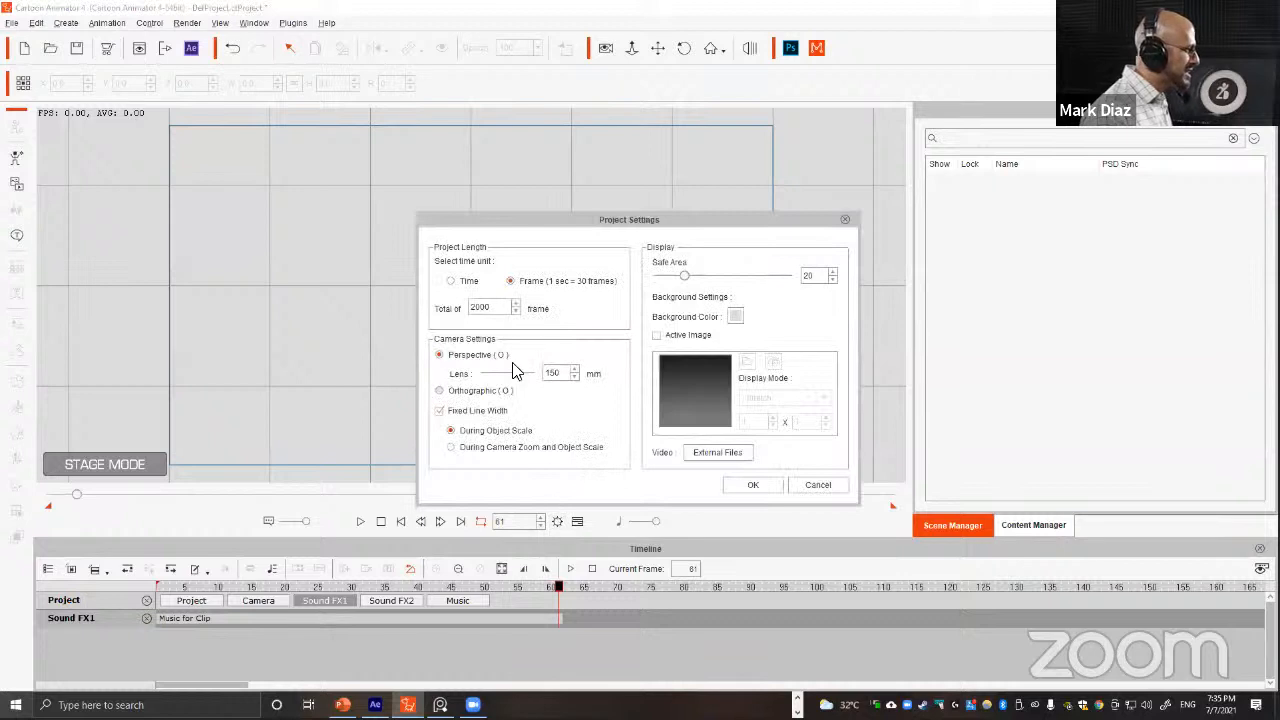
left_click_drag(490, 309, 406, 303)
type("61")
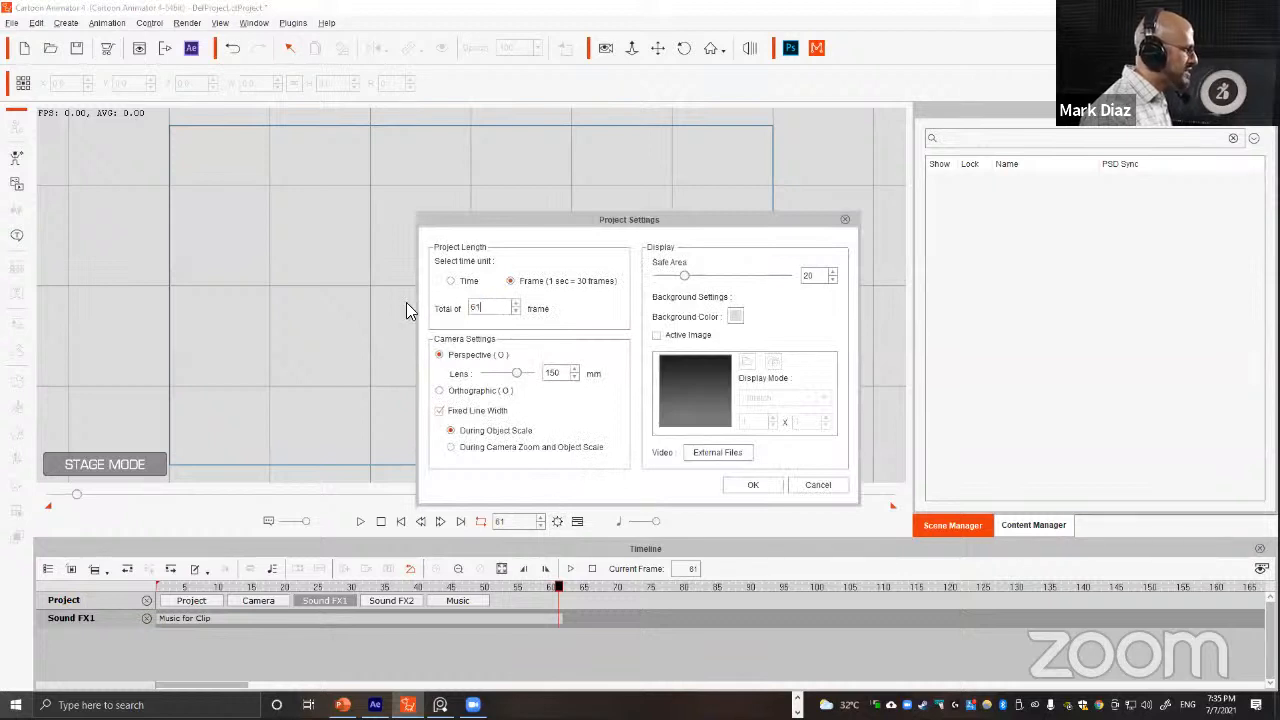
left_click(751, 486)
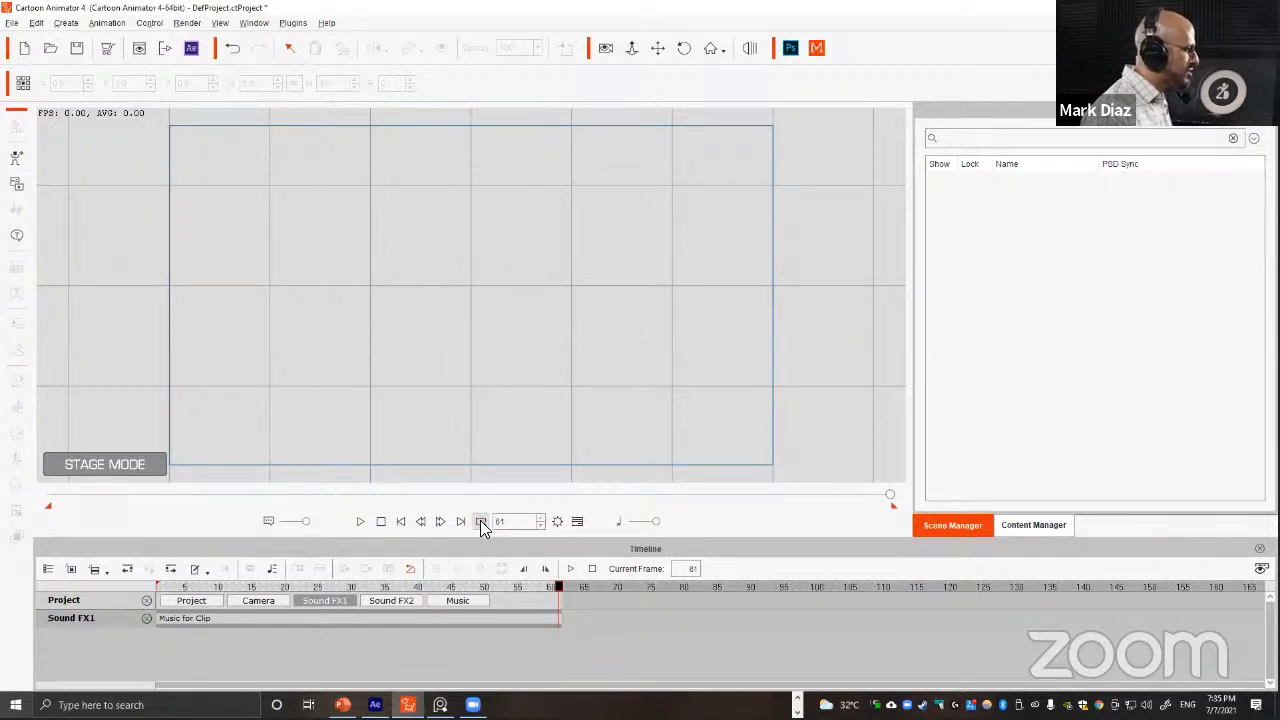
left_click(360, 522)
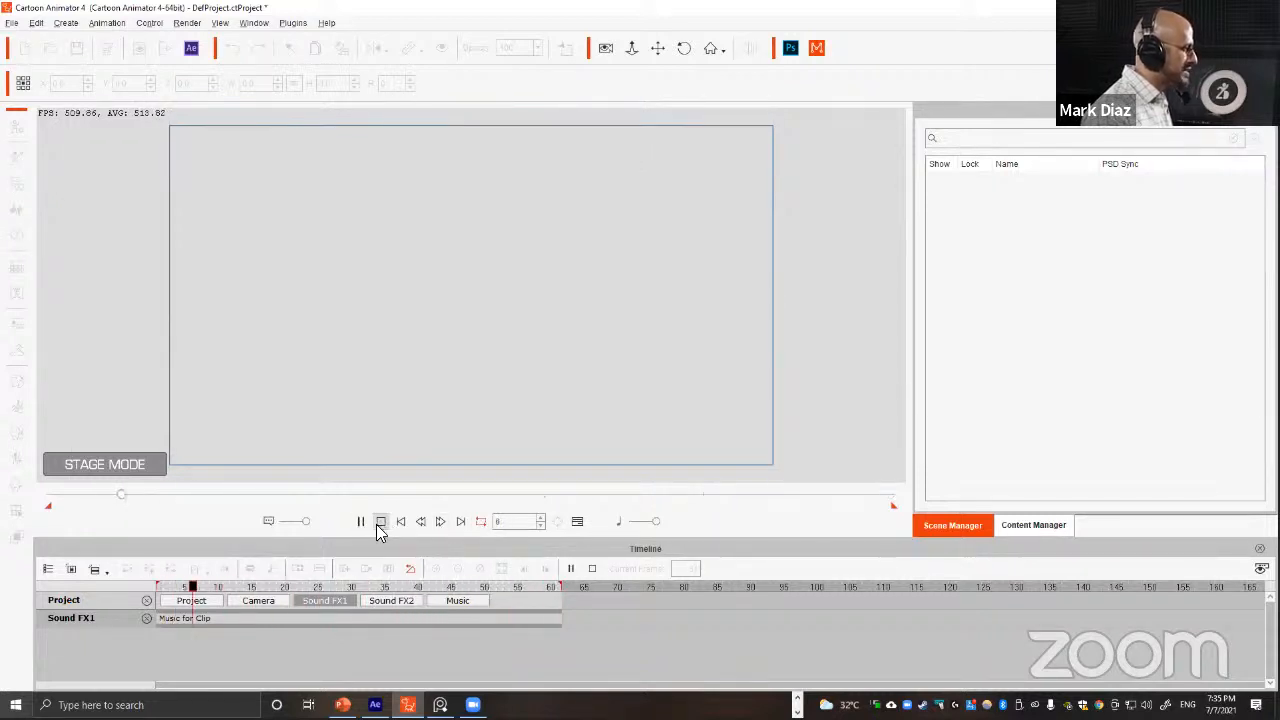
left_click(380, 521)
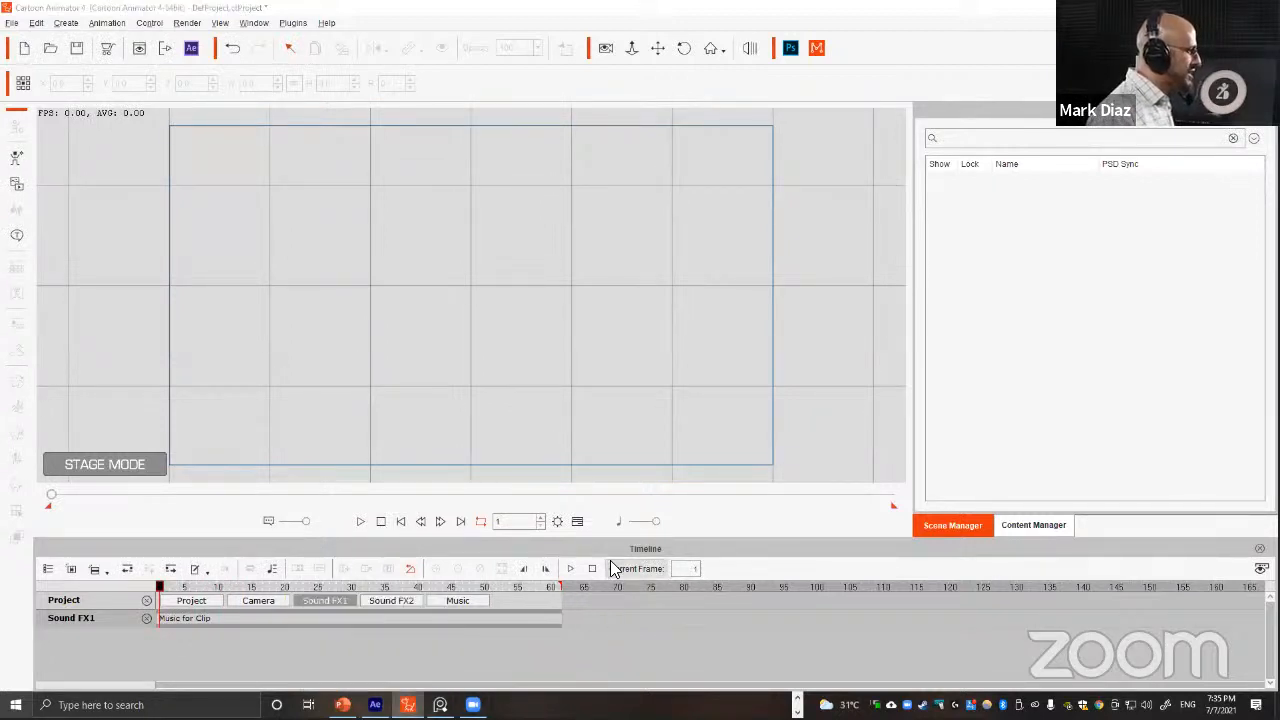
Step: Switch to Premiere Pro, move to the start of the third dance clip at 00;00;22;24, and hide the Video 2 track
key("alt+Tab")
key("alt+Tab")
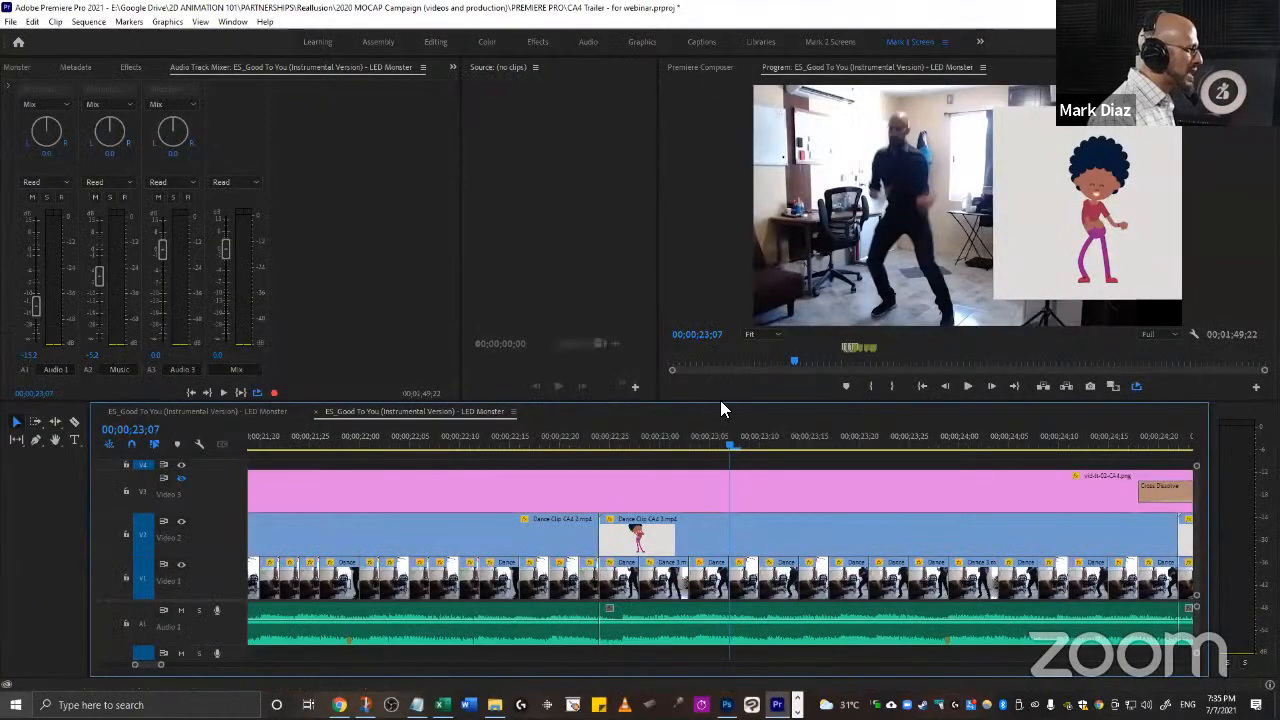
key("Up")
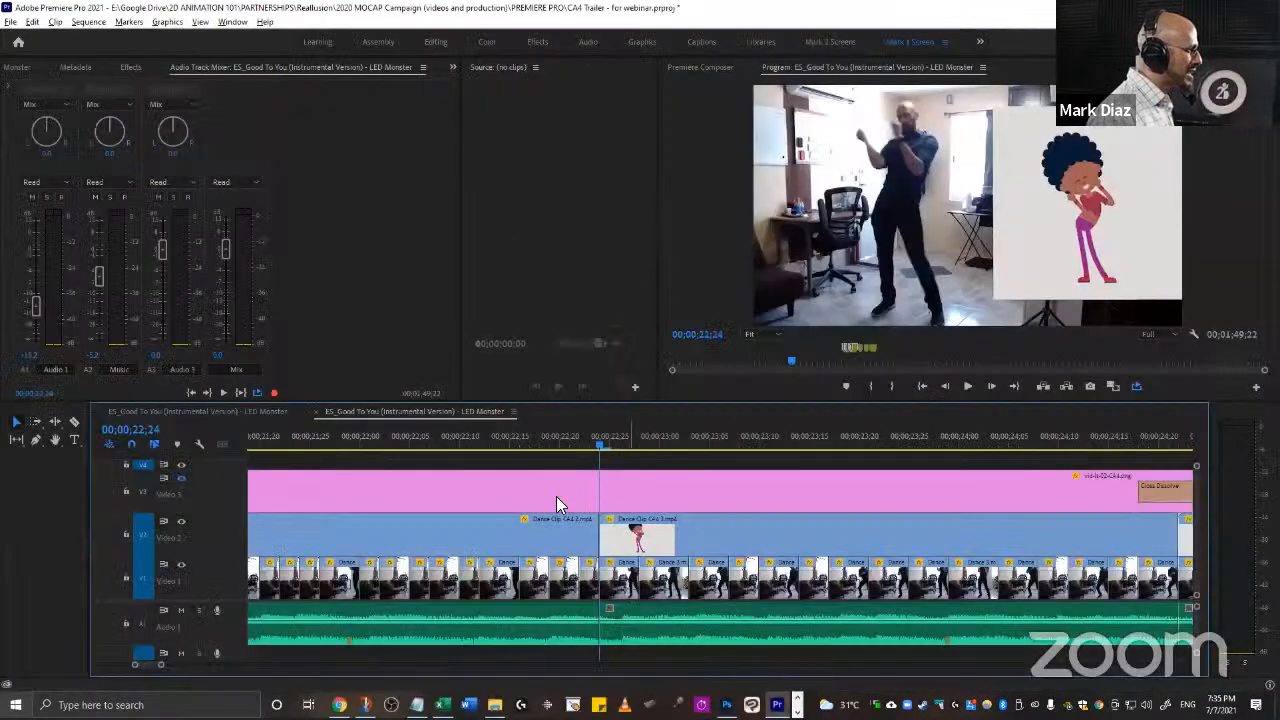
left_click(182, 520)
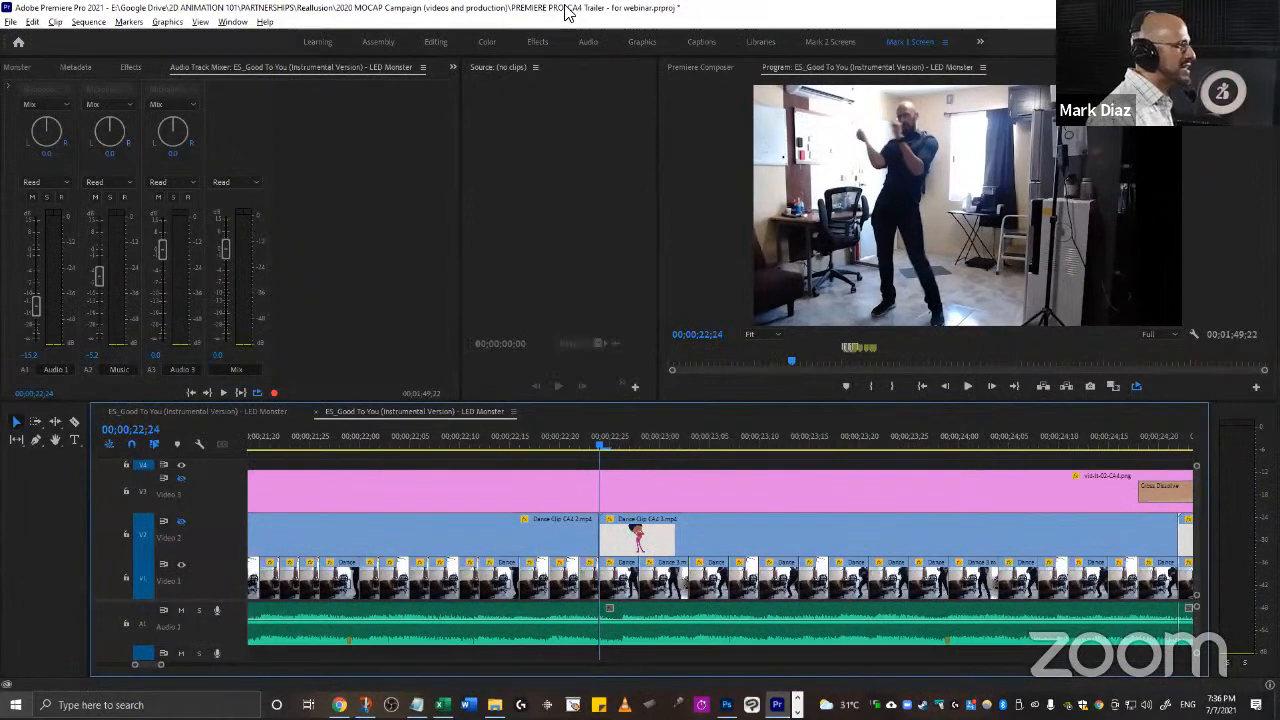
Step: Switch to Cartoon Animator 4, dock it beside Premiere Pro, and widen it until it meets the dance video preview
key("ctrl+super+Left")
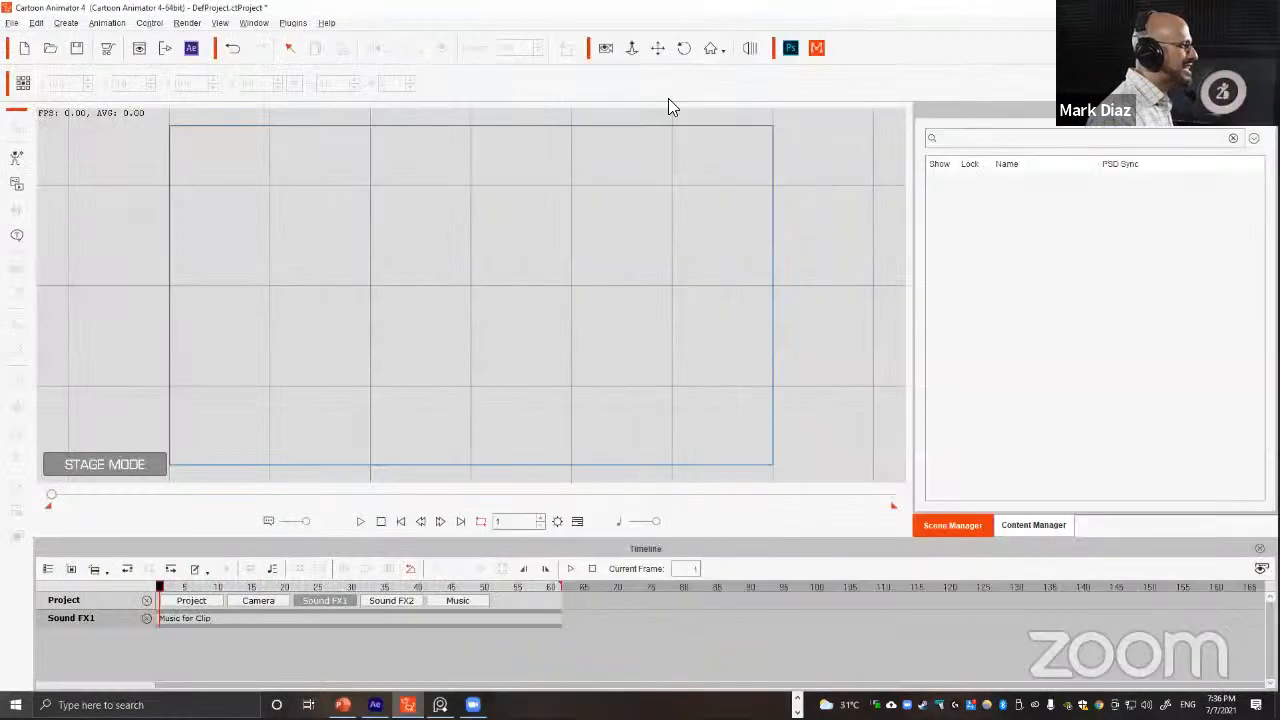
key("super+Left")
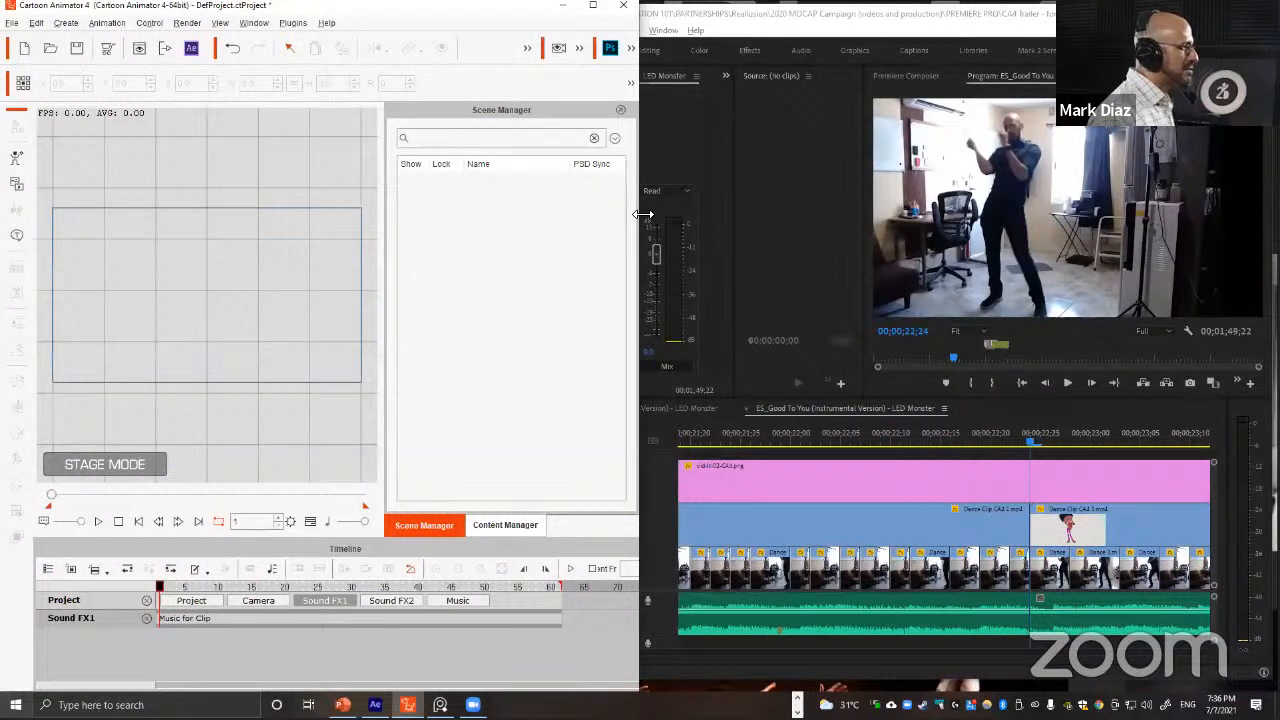
left_click_drag(642, 214, 870, 199)
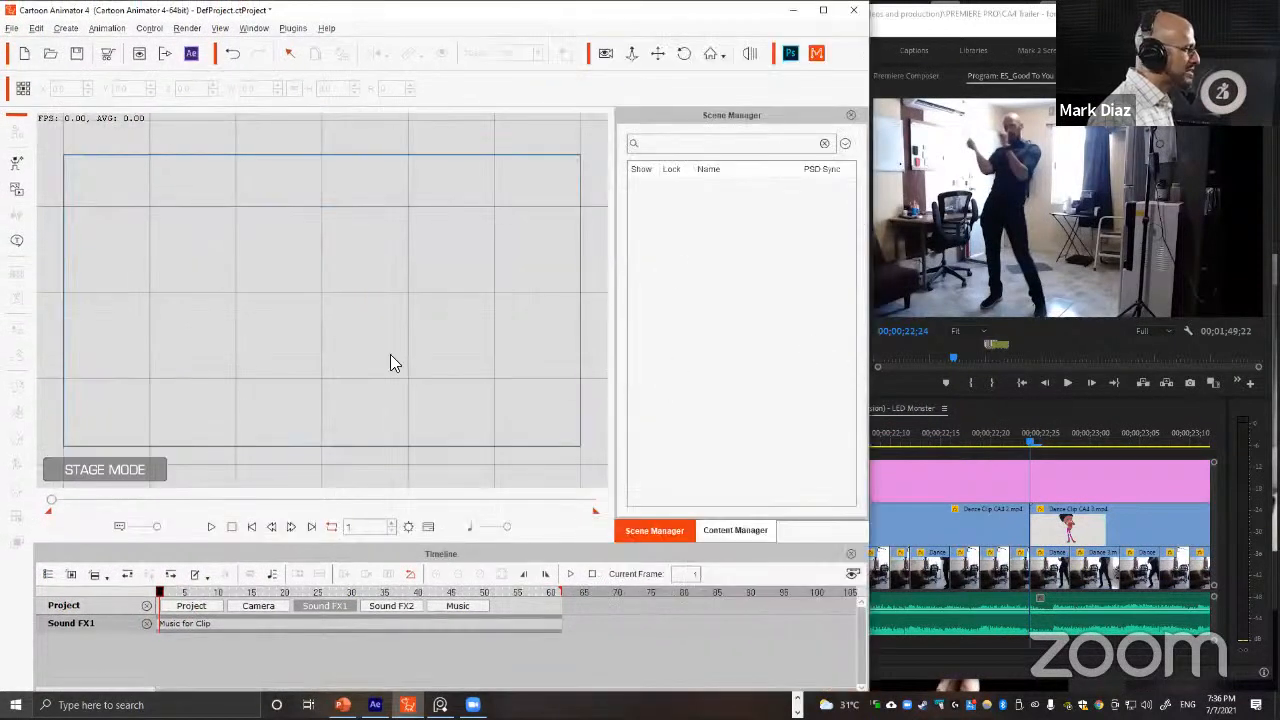
left_click(1026, 478)
left_click(200, 350)
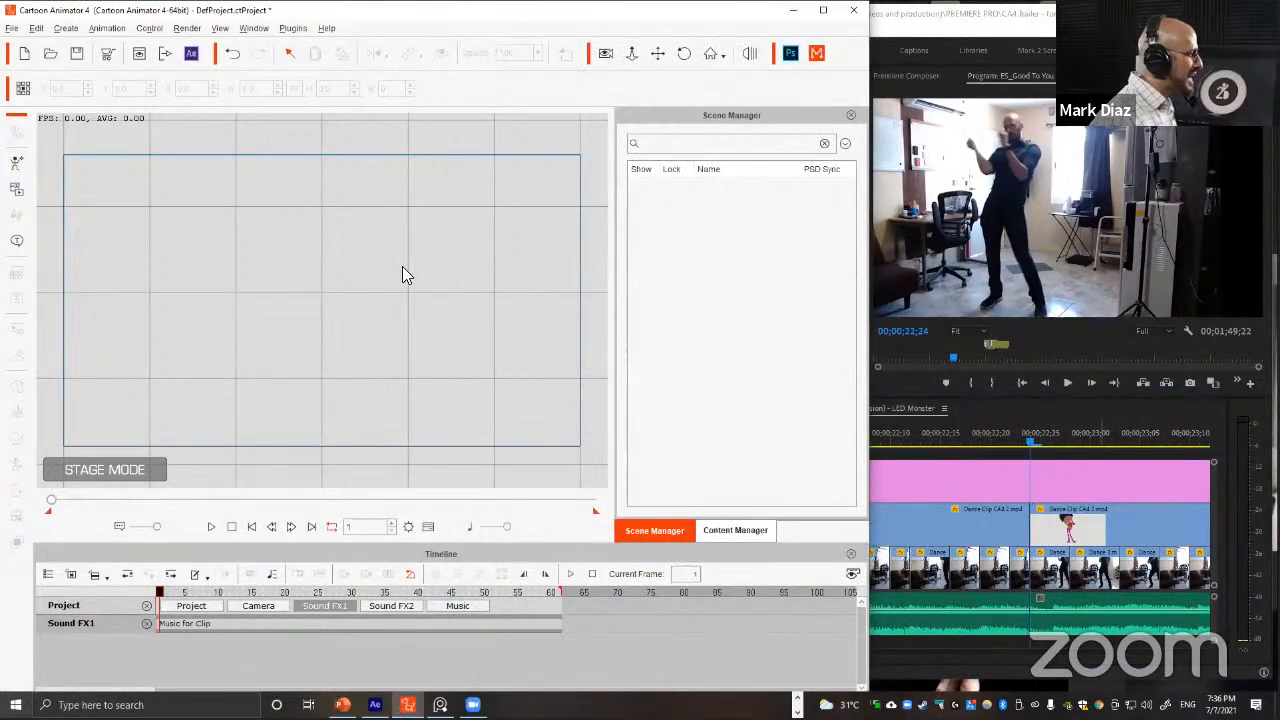
Step: Browse the actor character templates, including the G3 360 human folder, for a suitable character
left_click(742, 531)
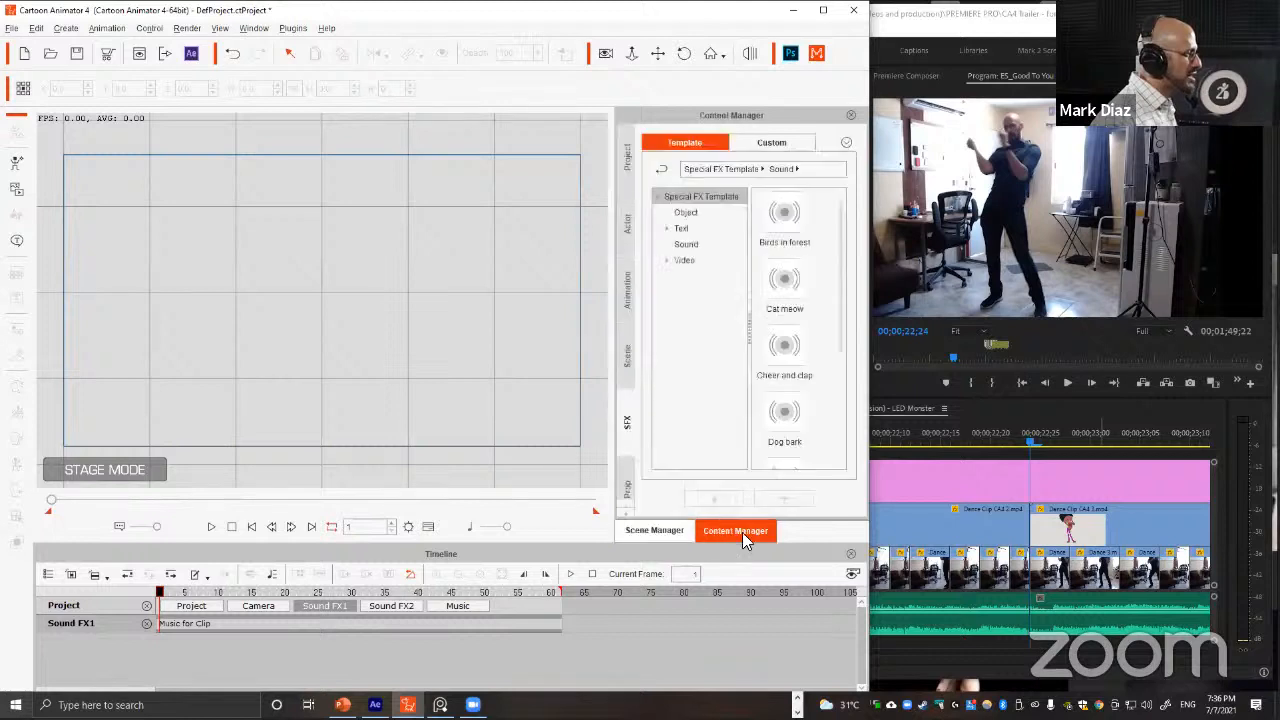
left_click(628, 228)
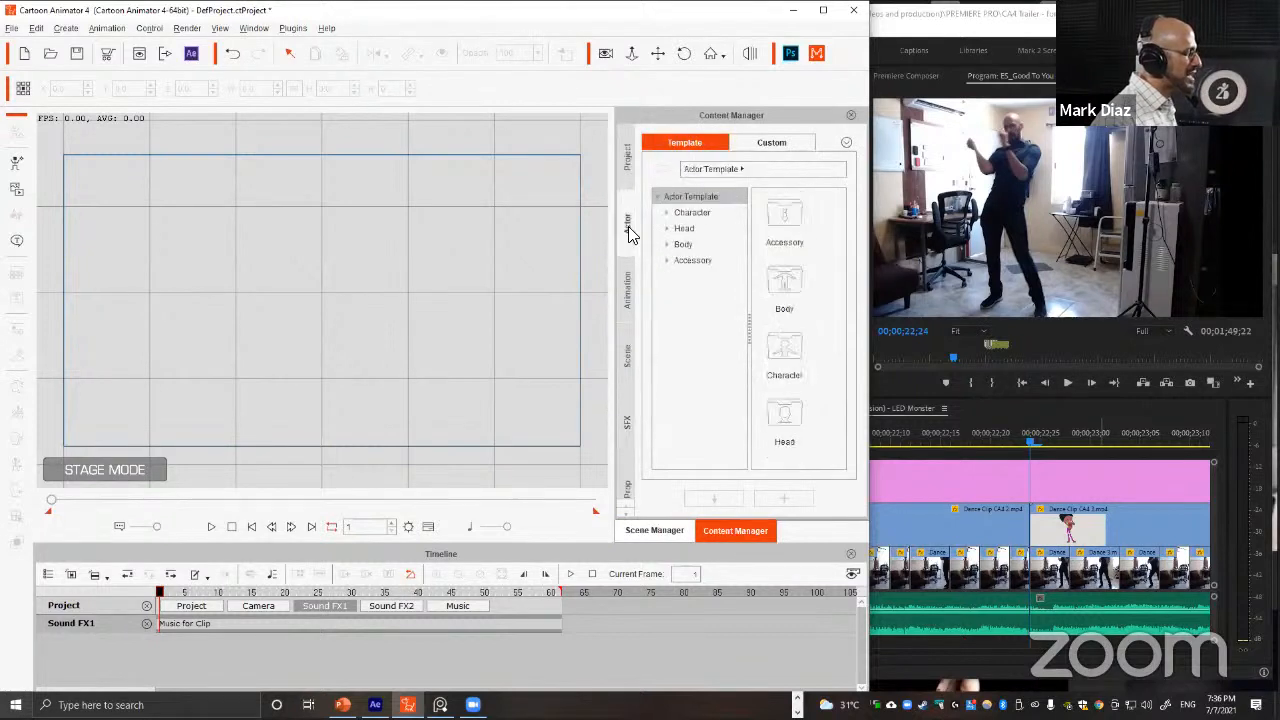
left_click(666, 216)
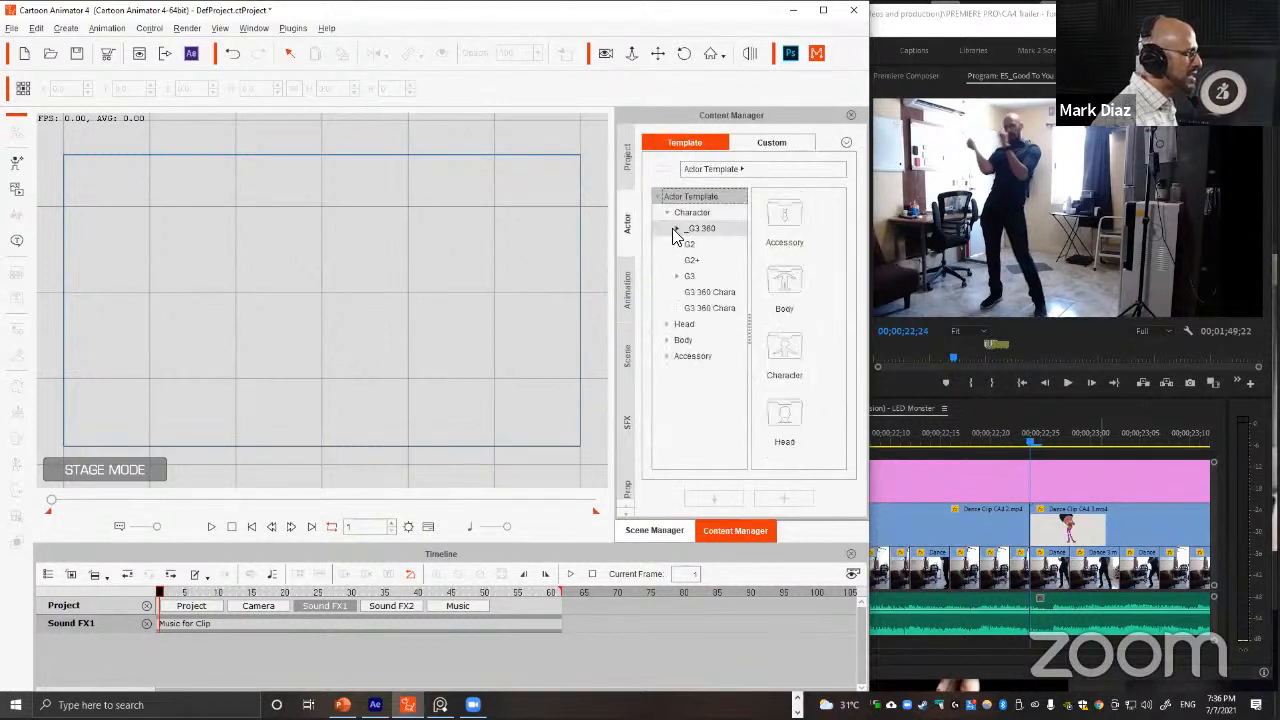
left_click(706, 309)
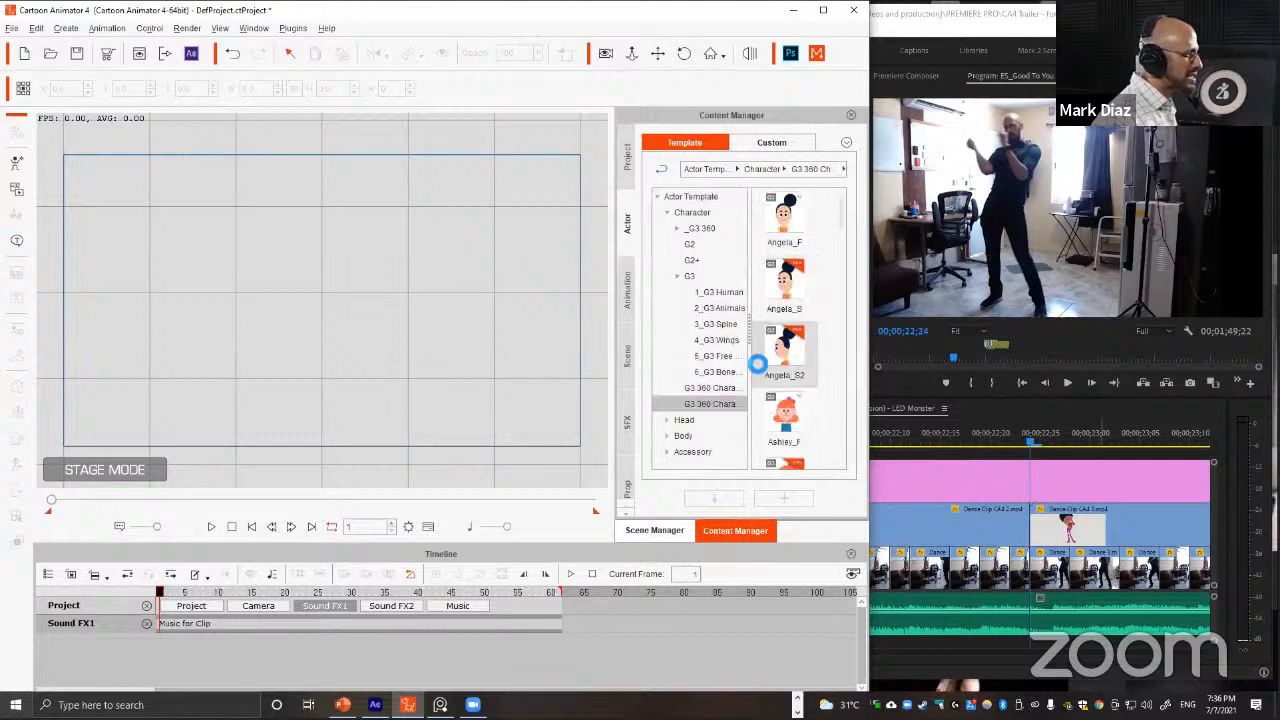
scroll(785, 380, "down", 3)
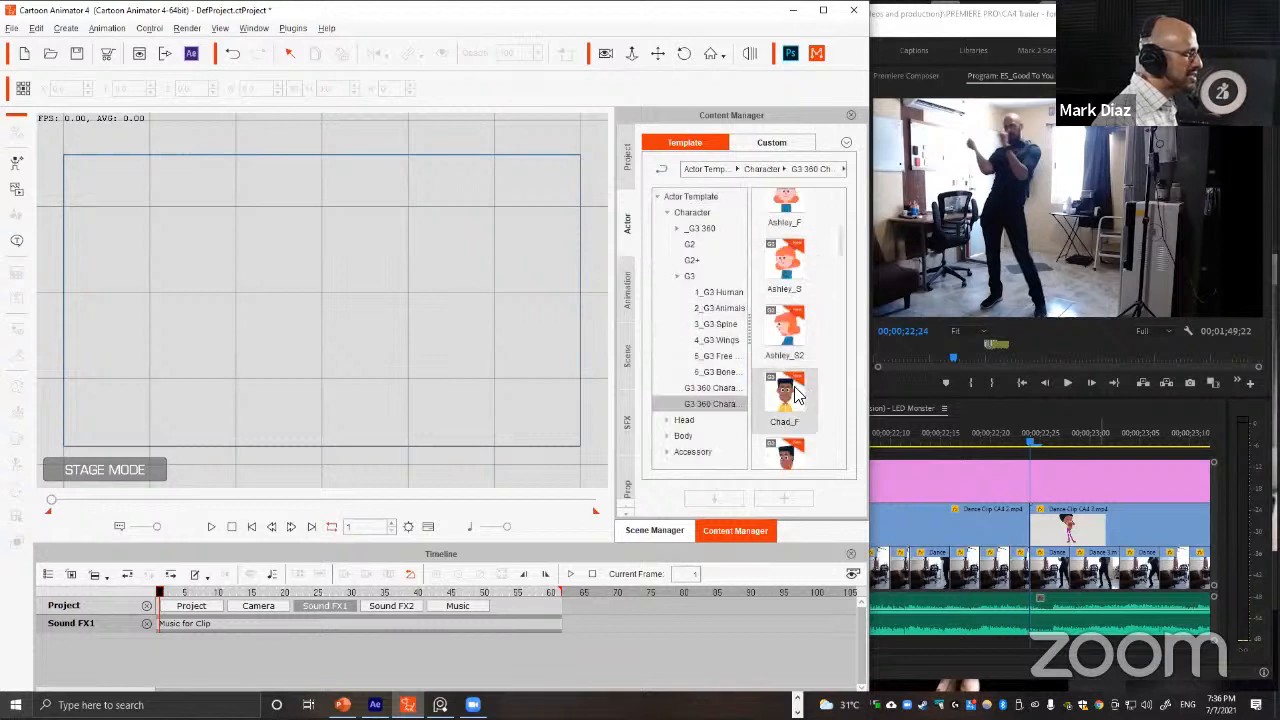
left_click(677, 229)
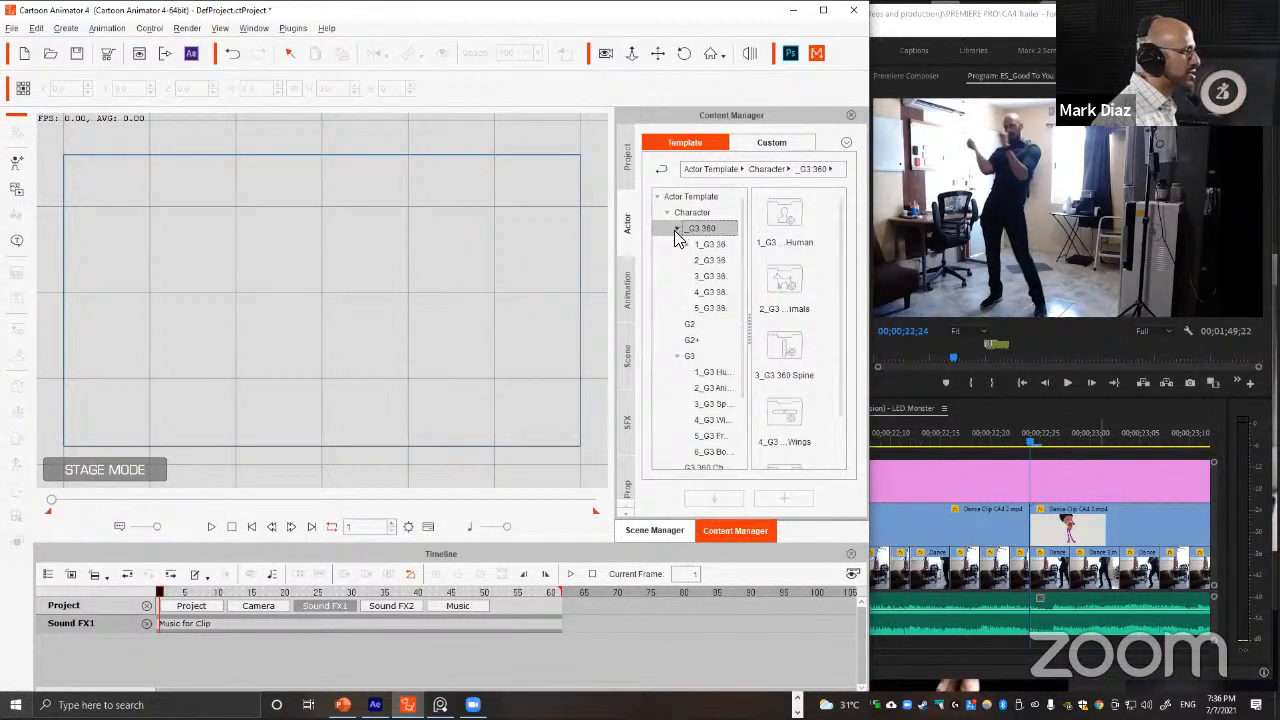
left_click(707, 245)
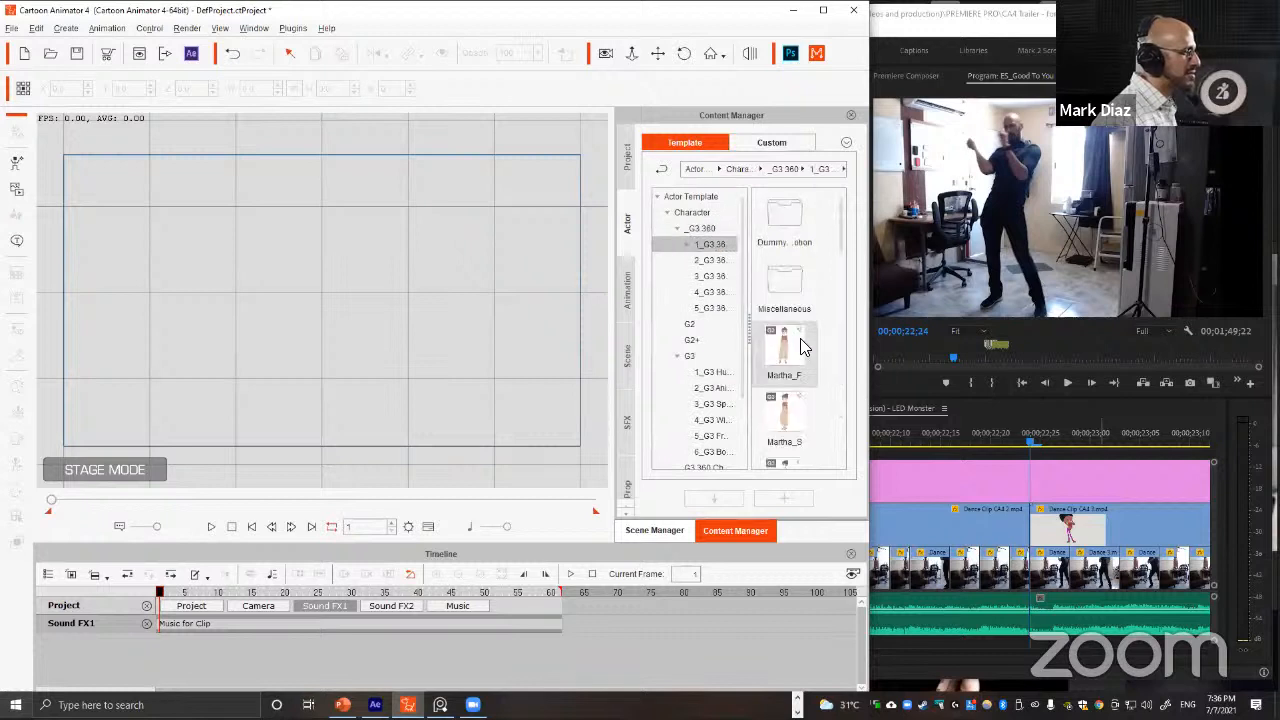
scroll(795, 340, "down", 4)
scroll(715, 358, "down", 2)
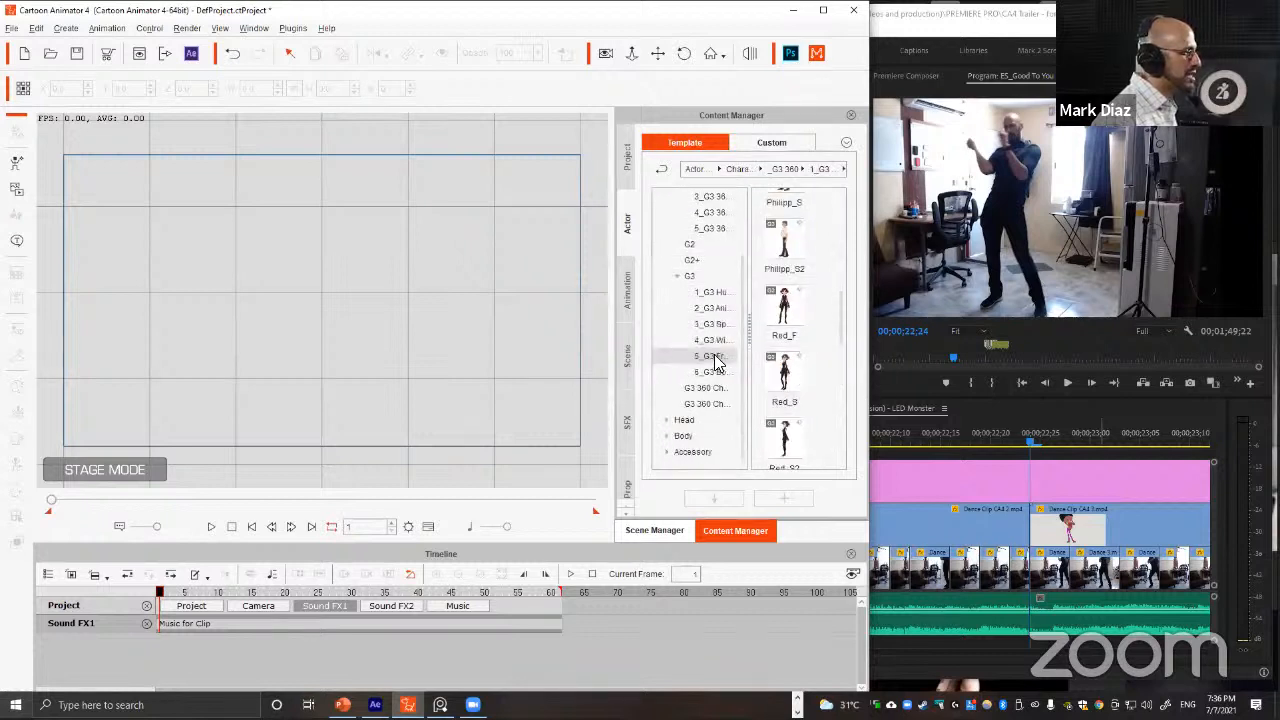
Step: Add the Chad_F character from the last G3 360 character folder to the middle of the stage
left_click(706, 403)
scroll(790, 362, "down", 3)
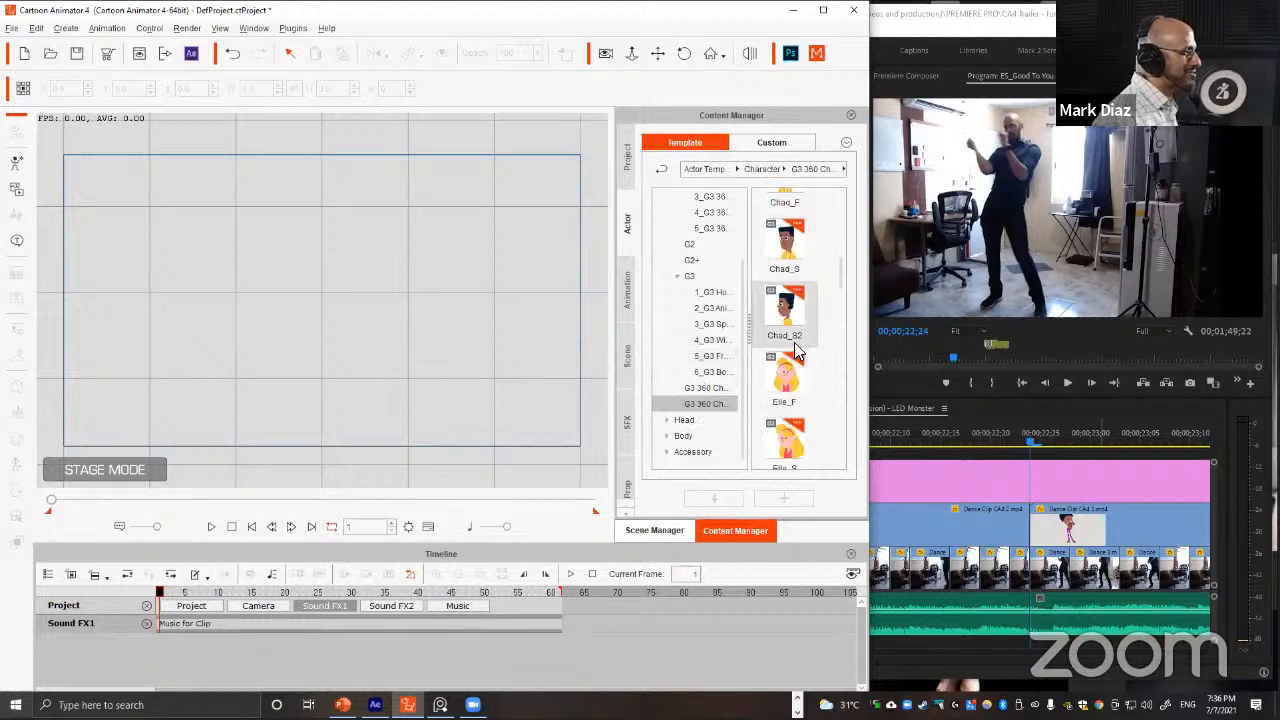
scroll(800, 320, "up", 5)
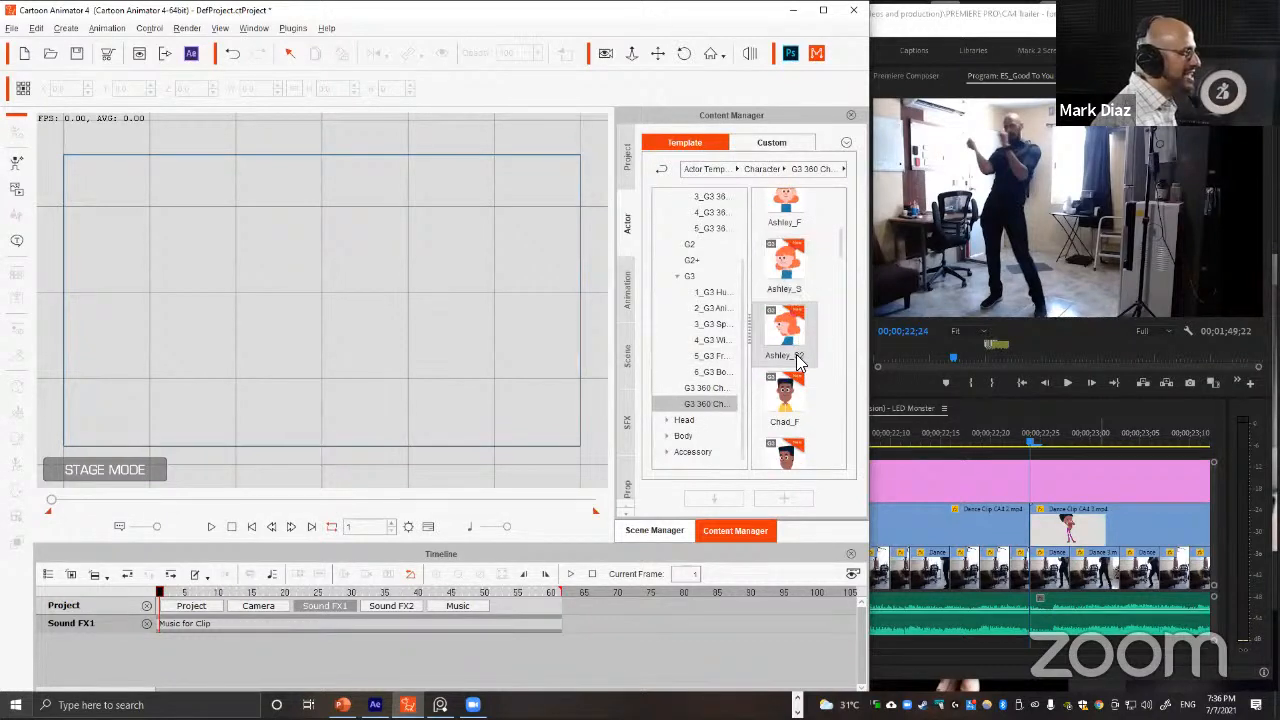
scroll(795, 258, "up", 3)
left_click_drag(784, 395, 321, 240)
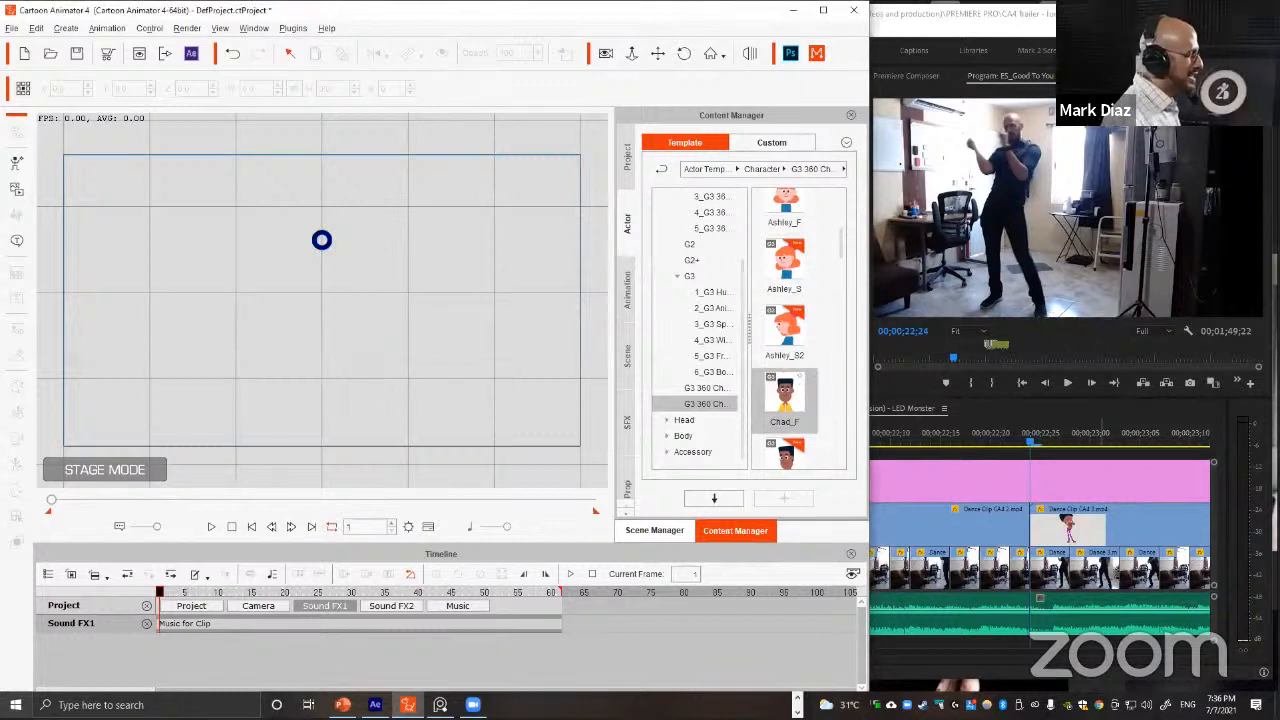
Step: Scale Chad_F to about 185.4 and position it at about X 26.2, Y -79.5 to fill the camera frame's height
left_click_drag(331, 214, 344, 328)
left_click_drag(388, 265, 536, 153)
left_click_drag(361, 180, 366, 200)
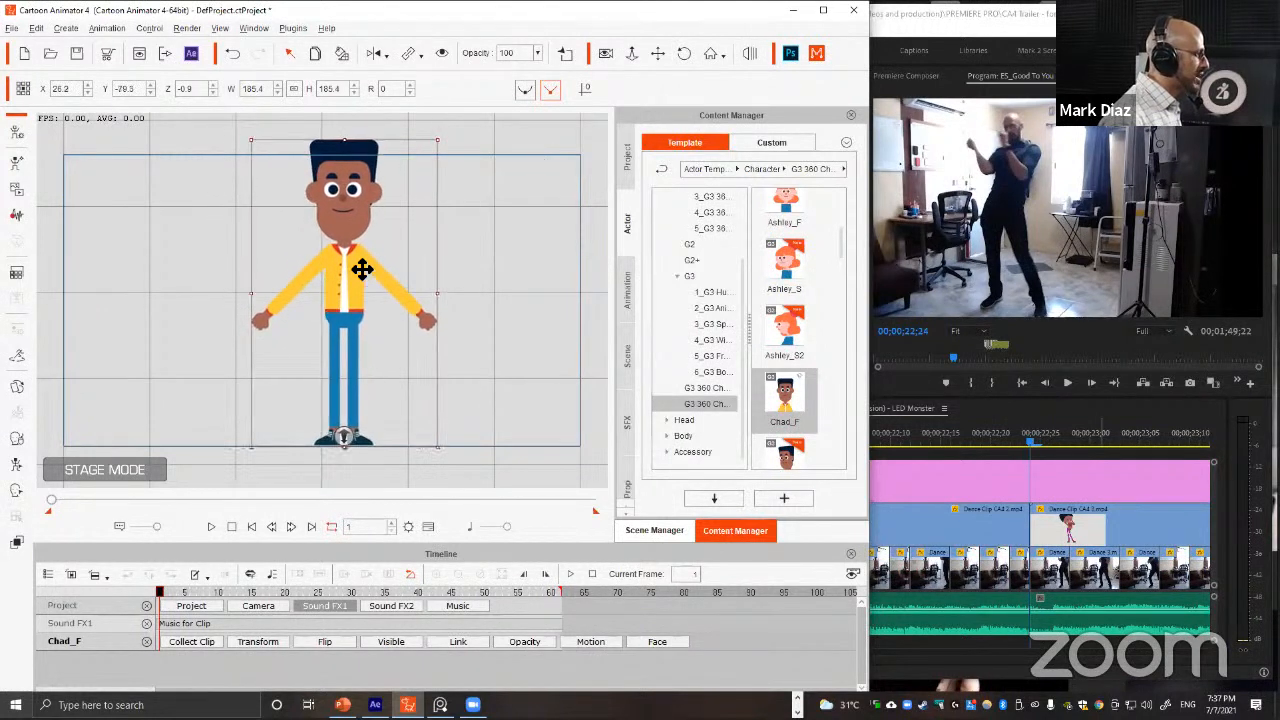
scroll(343, 277, "down", 2)
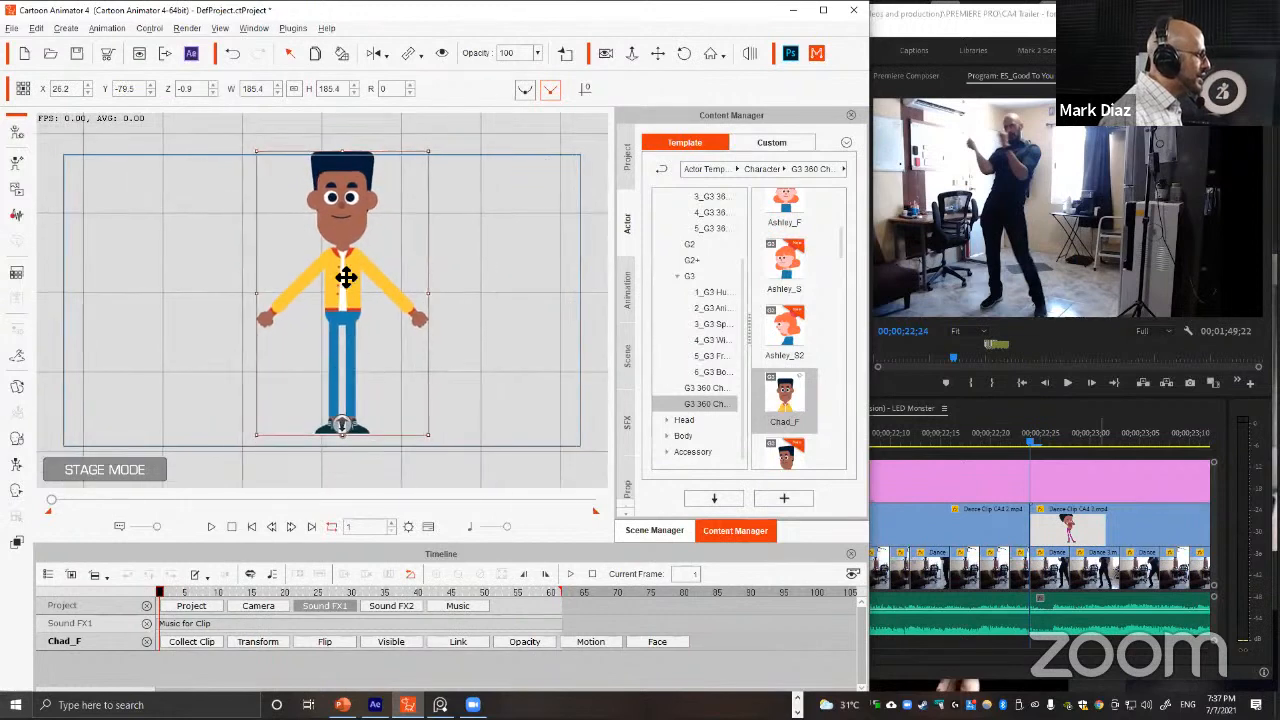
left_click_drag(345, 285, 344, 281)
Step: Open the 2D Motion Key Editor for Chad_F and move it clear of the character
key("alt+Tab")
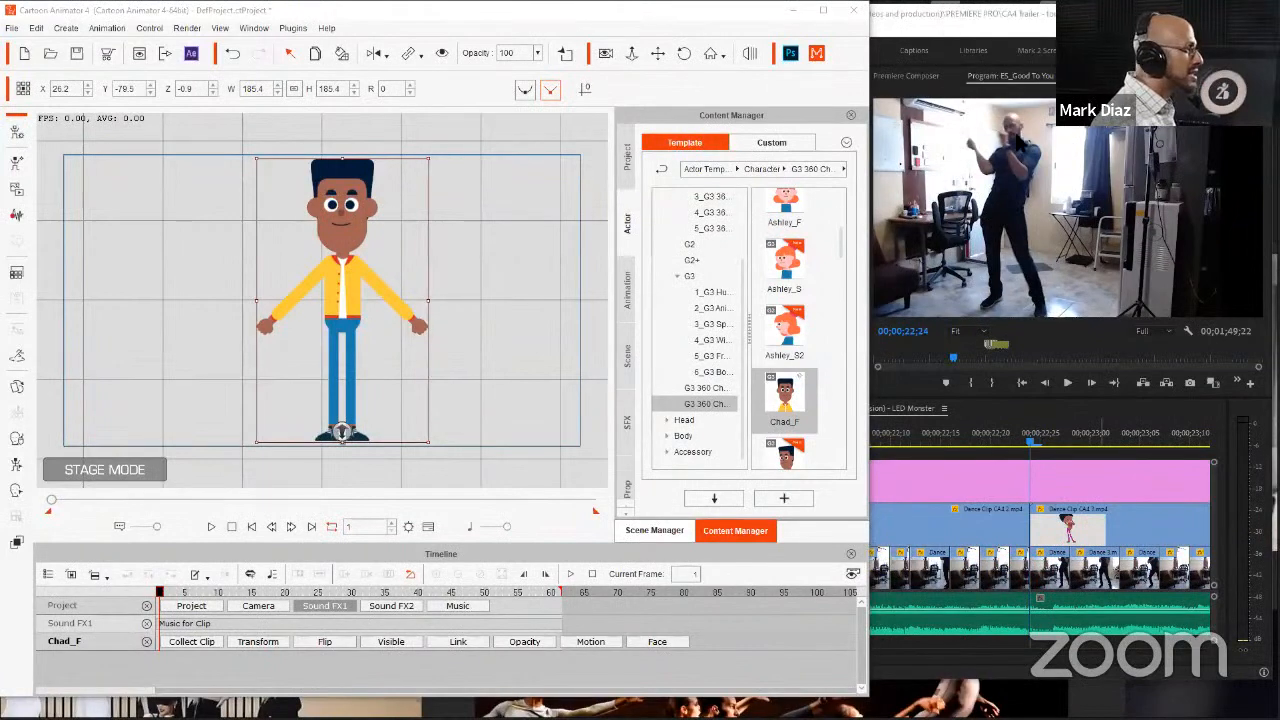
left_click(331, 539, "ctrl")
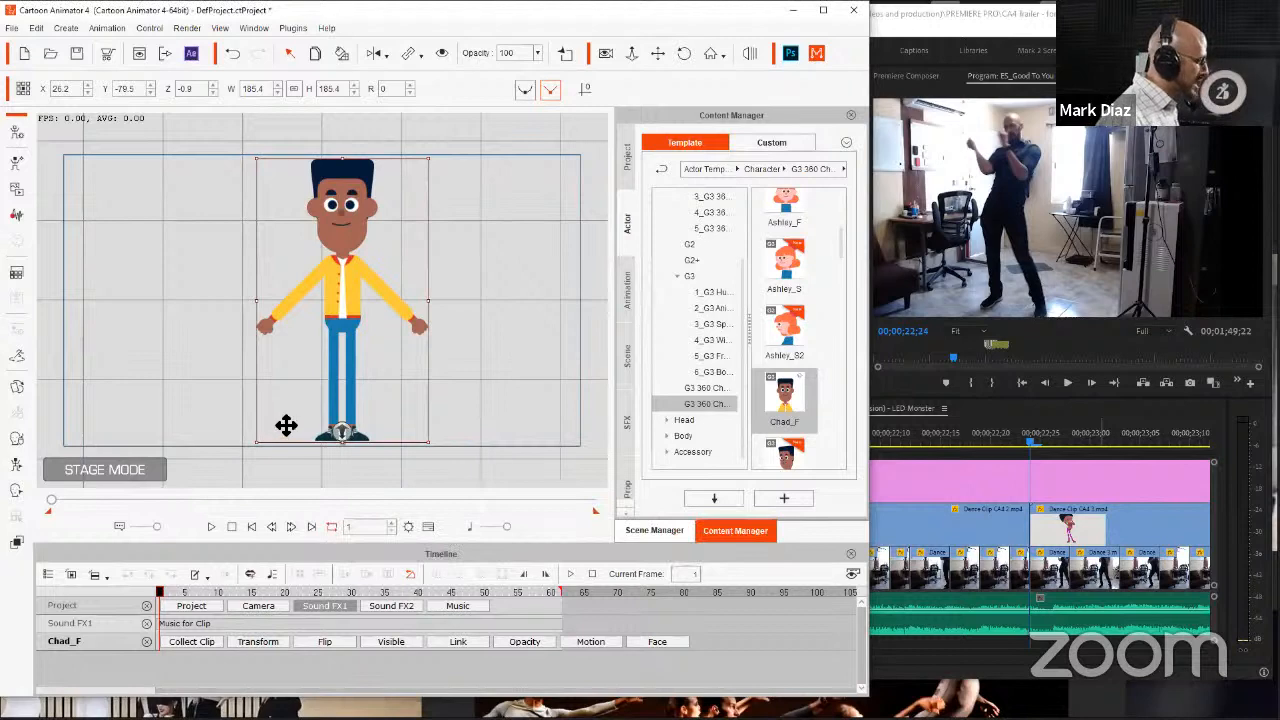
key("k")
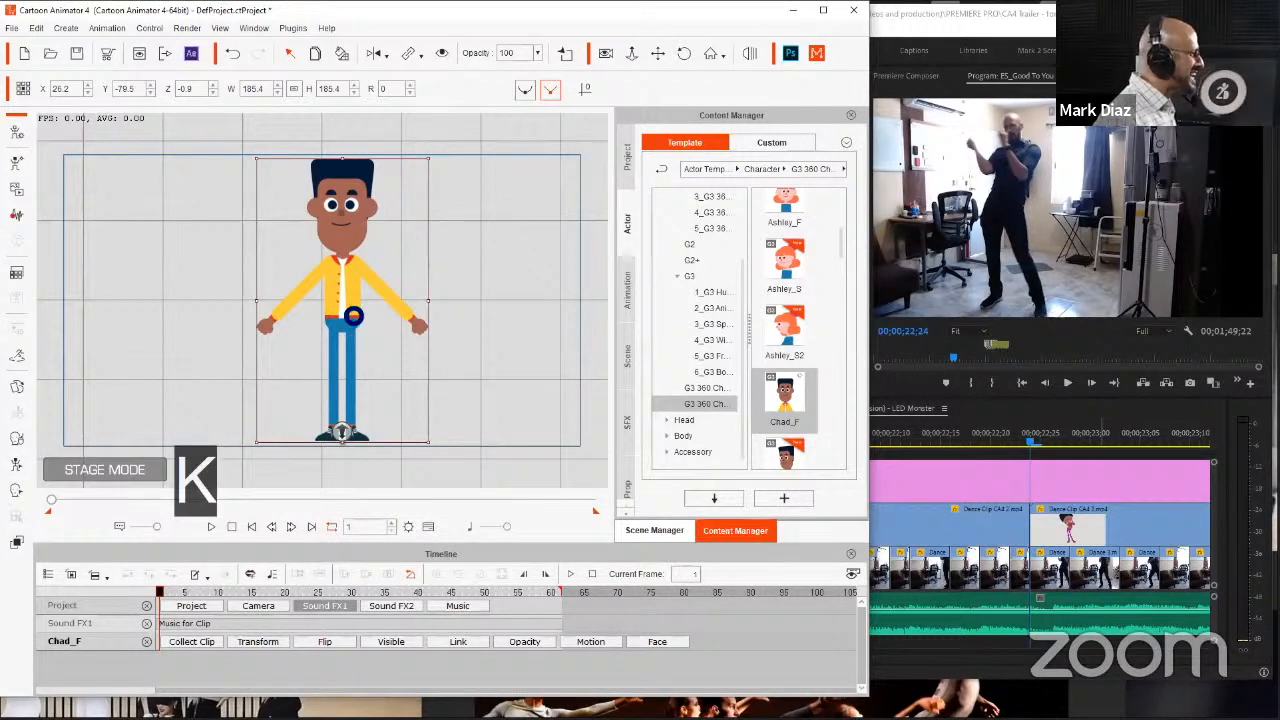
left_click_drag(595, 210, 660, 125)
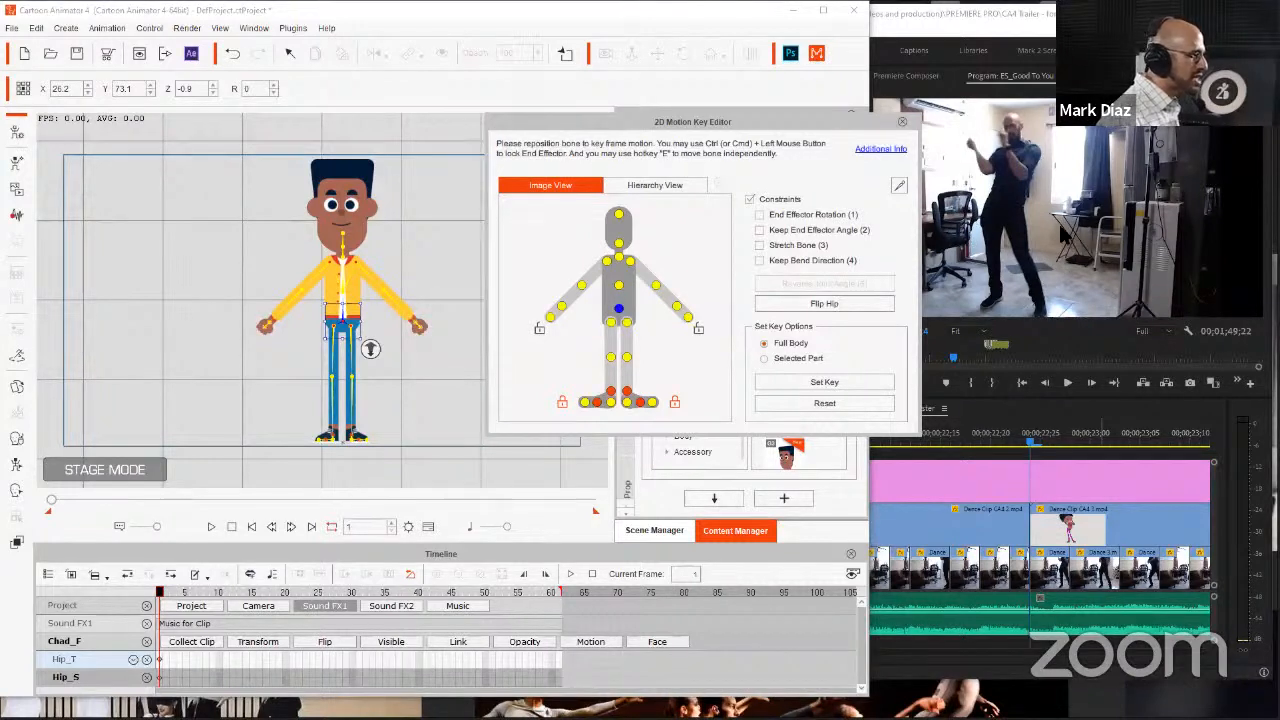
Step: Switch to Premiere Pro, step back and forth through the dance reference poses, and return to 00;00;22;24
left_click(1031, 480)
key("d")
key("d")
key("d")
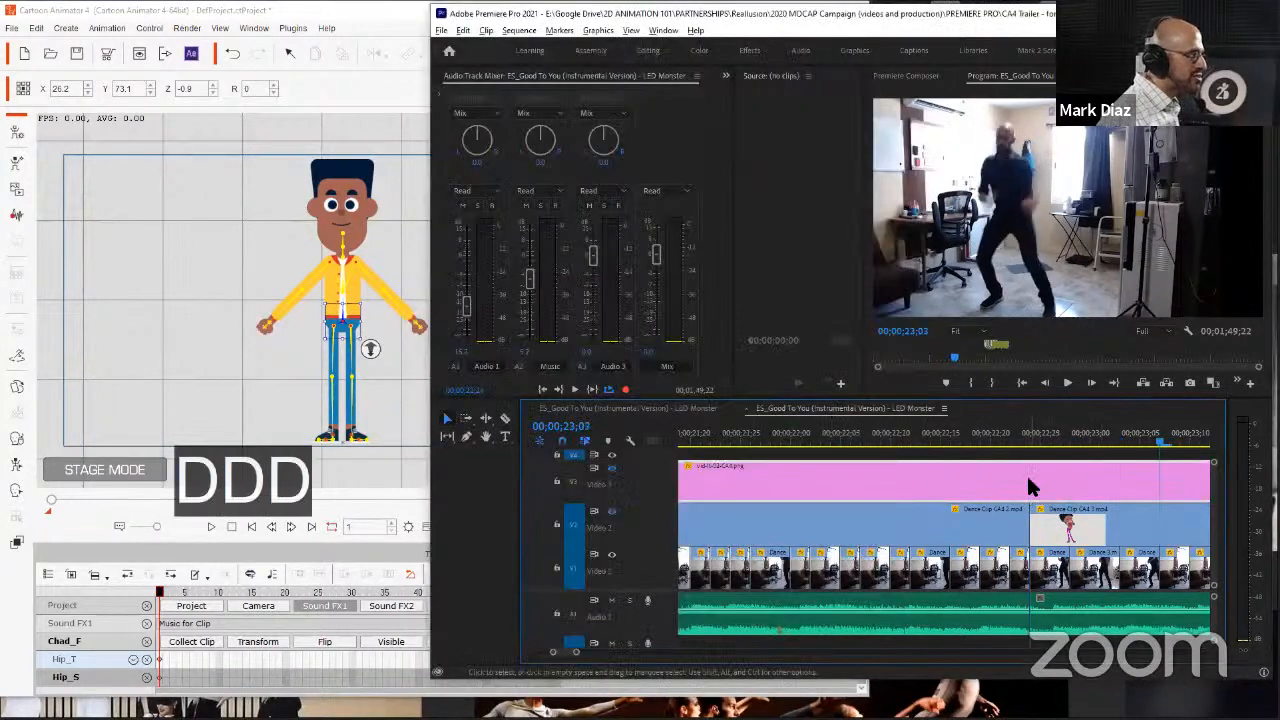
key("a")
key("d")
key("a")
key("a")
key("a")
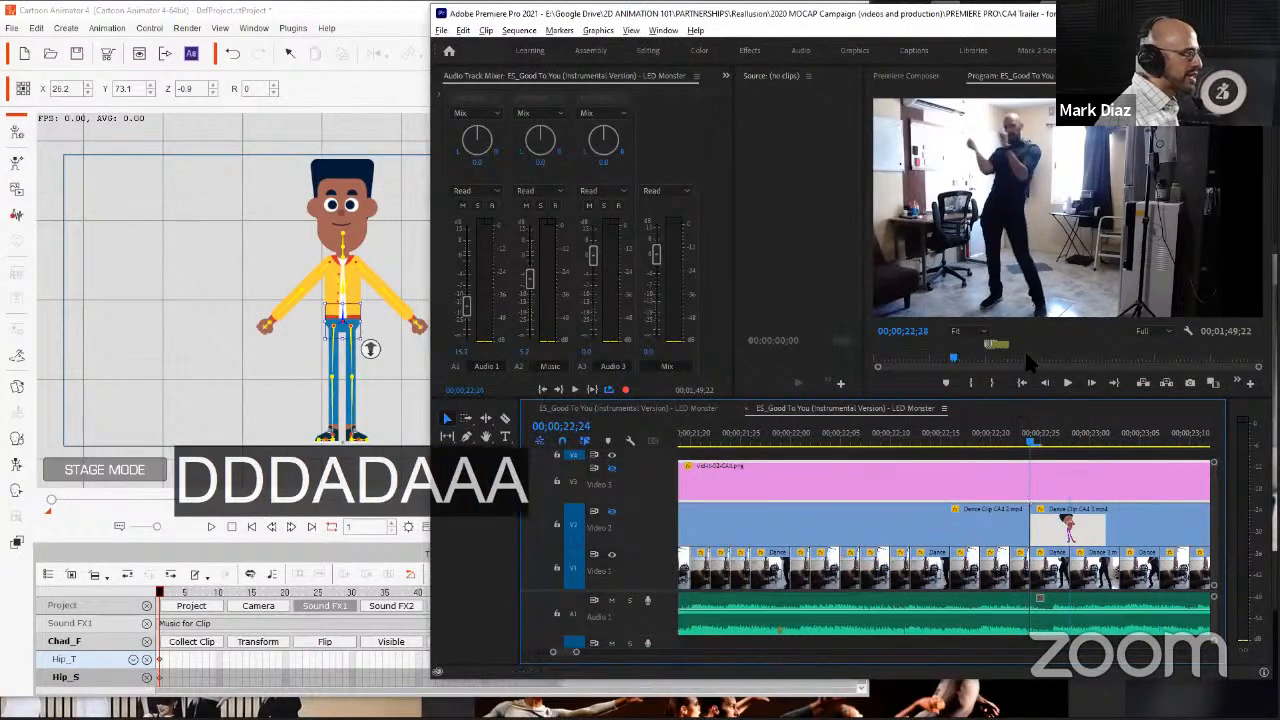
key("d")
key("d")
key("d")
key("d")
key("a")
key("a")
key("a")
key("a")
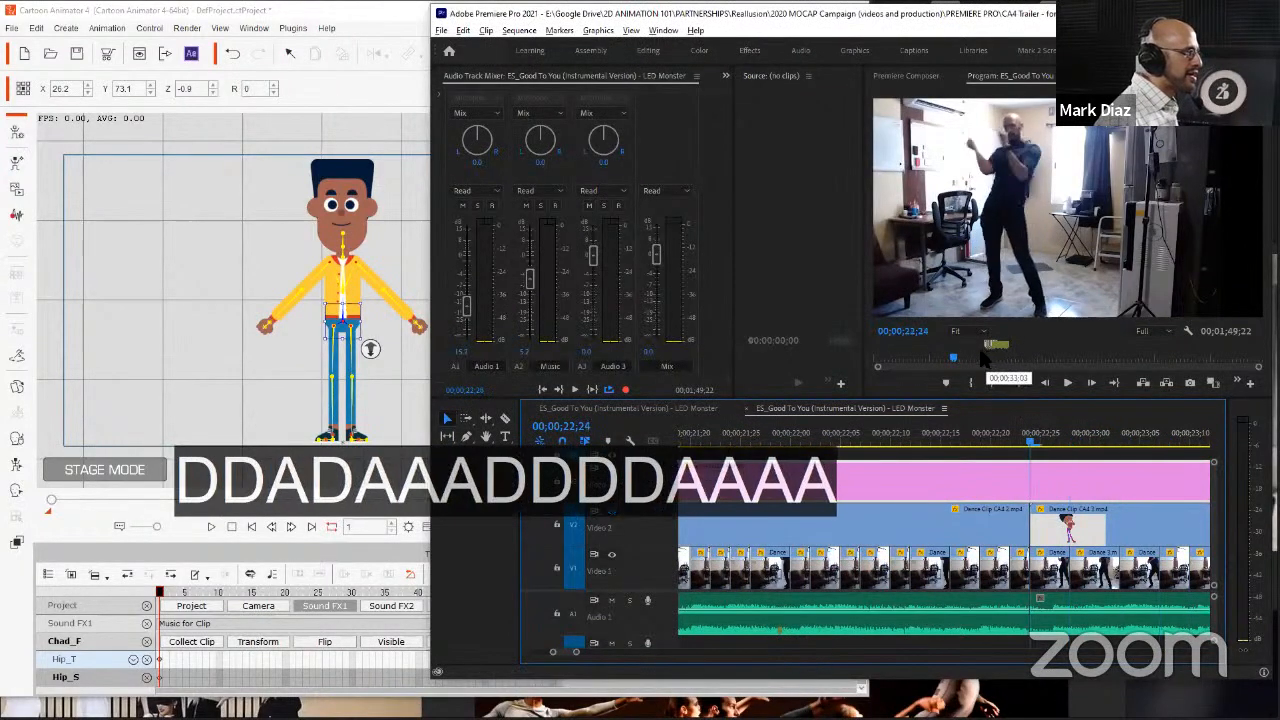
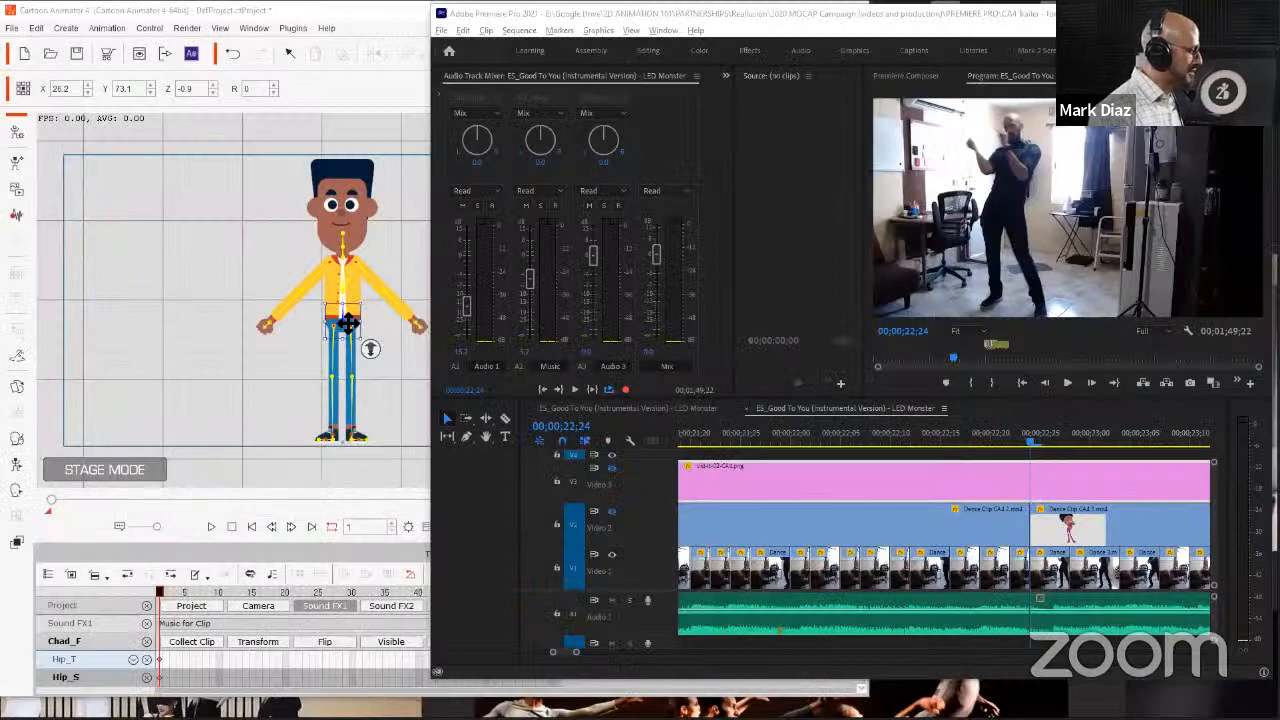
Step: Back in Cartoon Animator 4, tilt Chad_F's torso to 350 degrees and shift the hip to X 7.7, Y 71.0 at frame 1
left_click(360, 318)
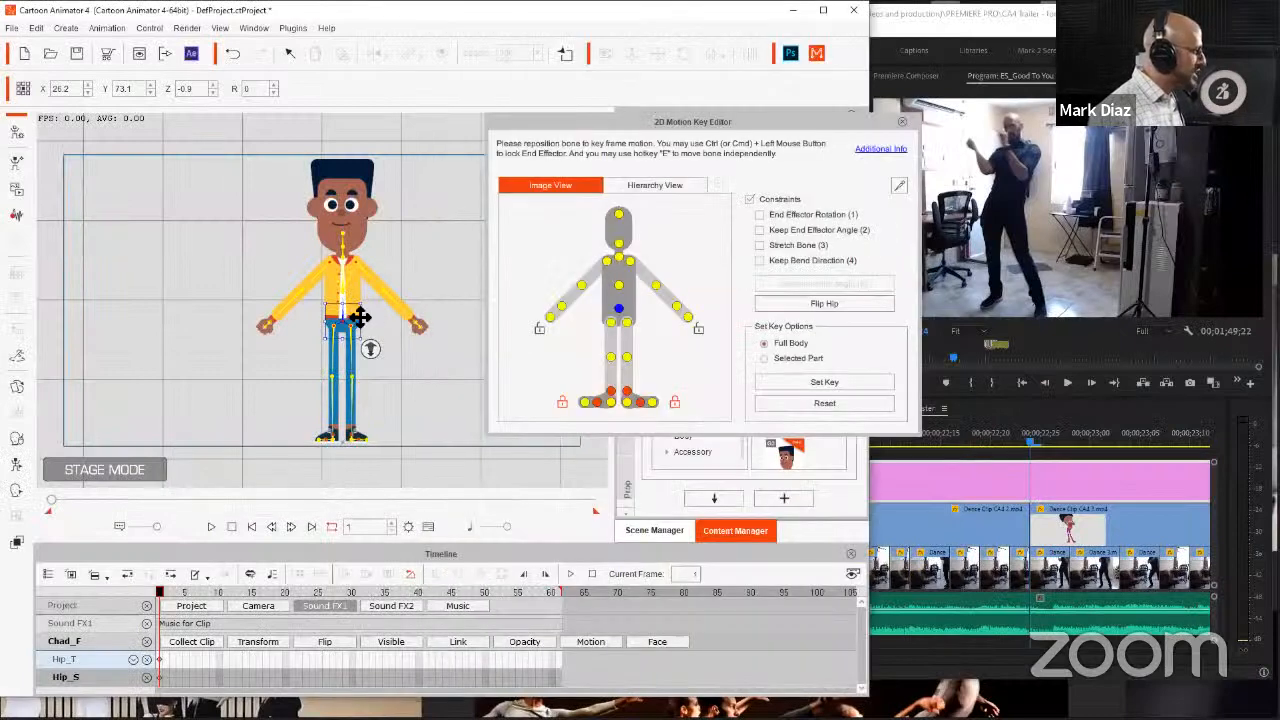
left_click_drag(347, 318, 345, 285)
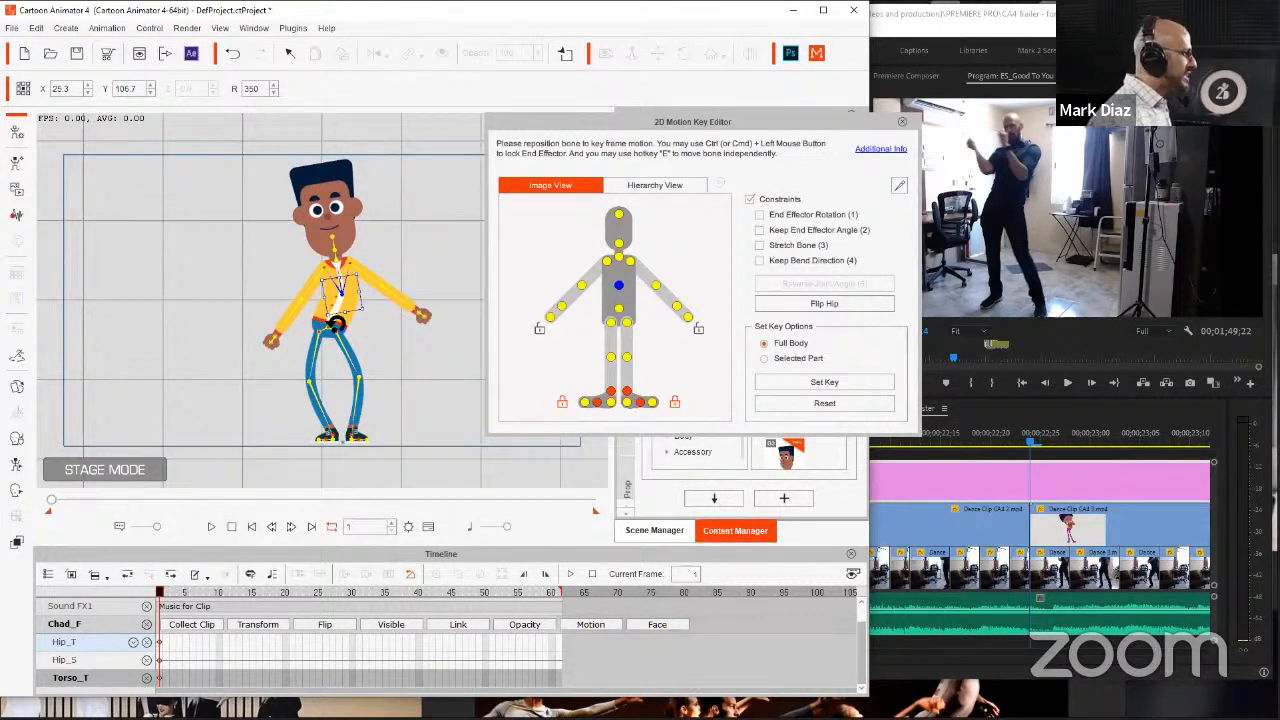
left_click(328, 326)
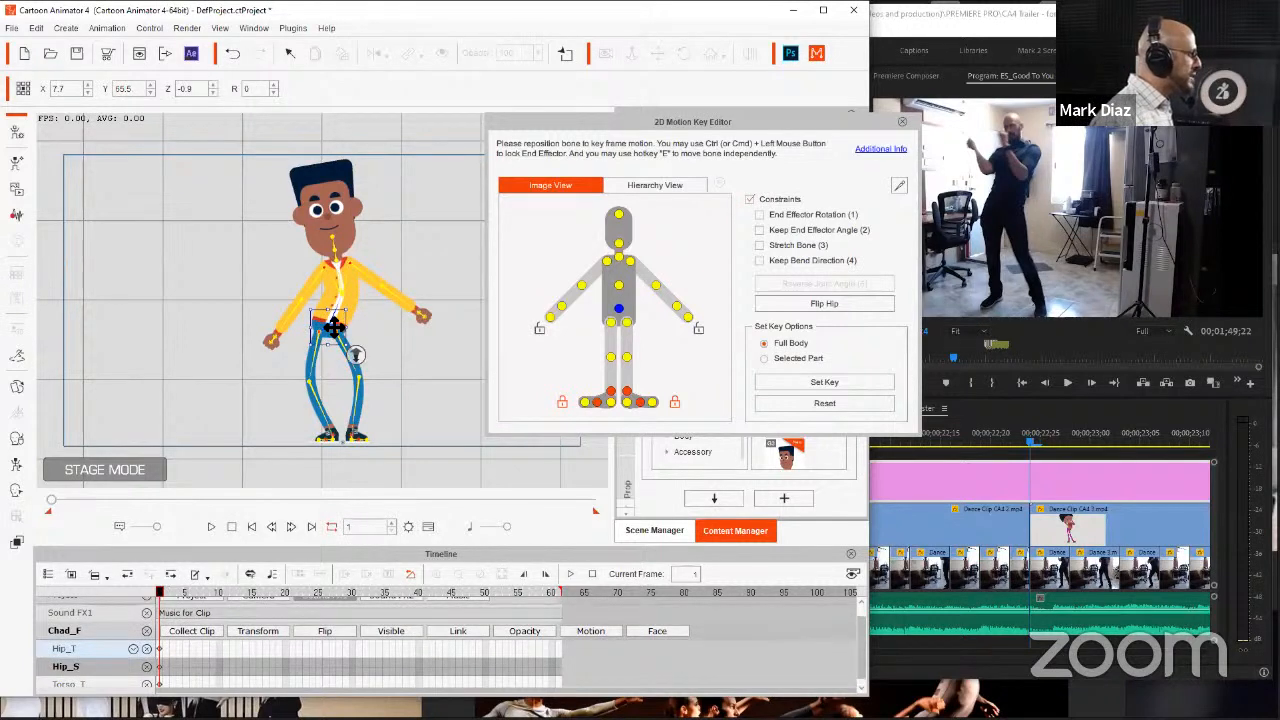
left_click_drag(333, 327, 331, 324)
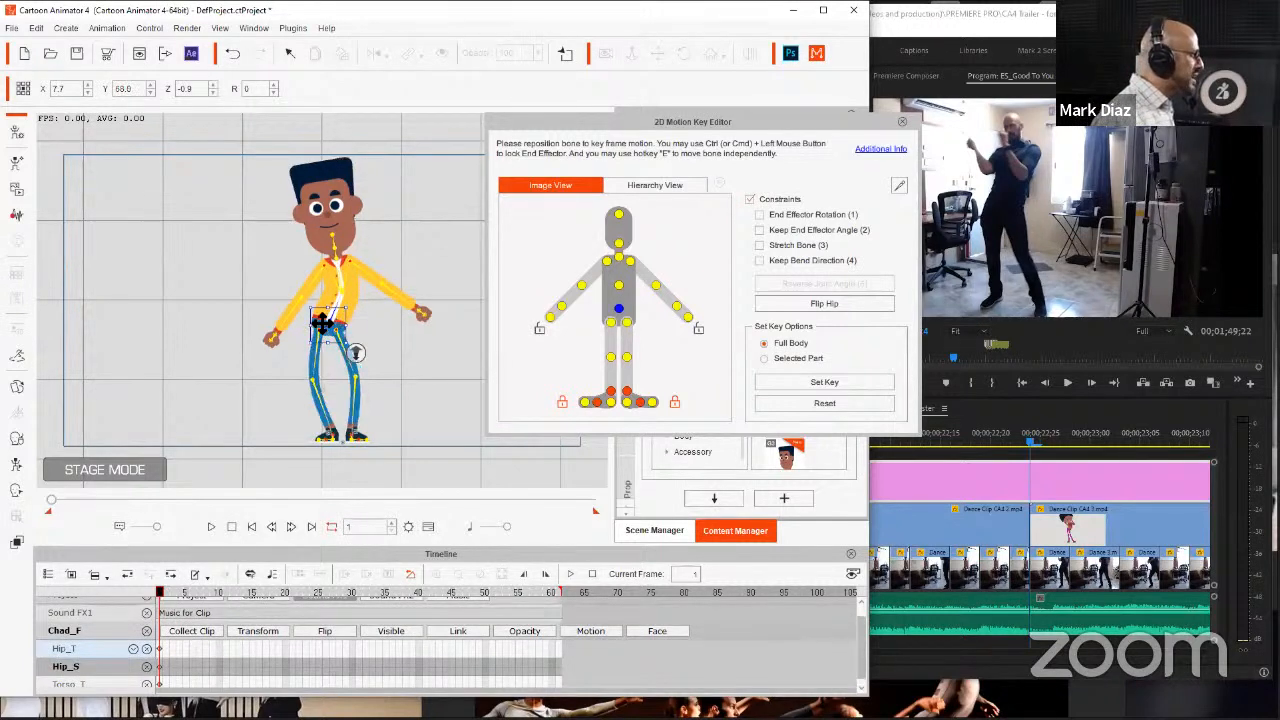
left_click(151, 85)
left_click(151, 85)
left_click(151, 85)
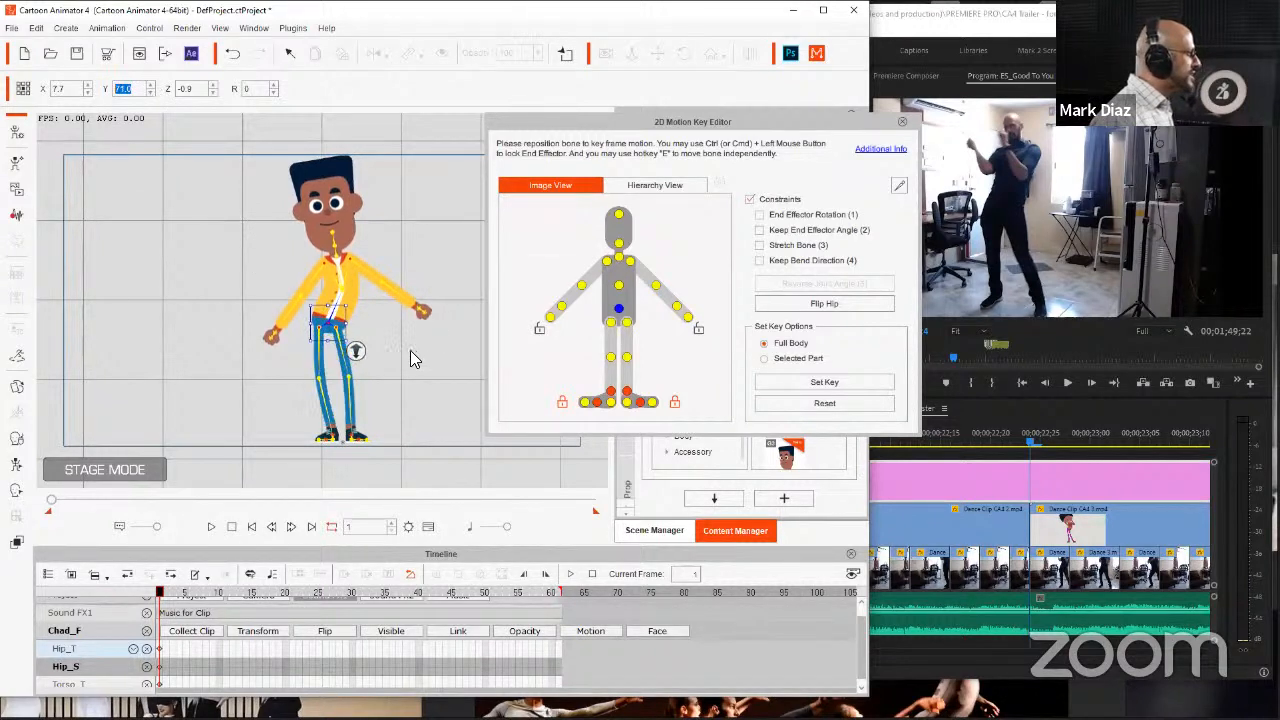
Step: Move the left foot outward to about X 78.4, Y -58.0, and shift the left thigh to about X 19.3, Y 55.3 with constraints off
left_click(356, 437)
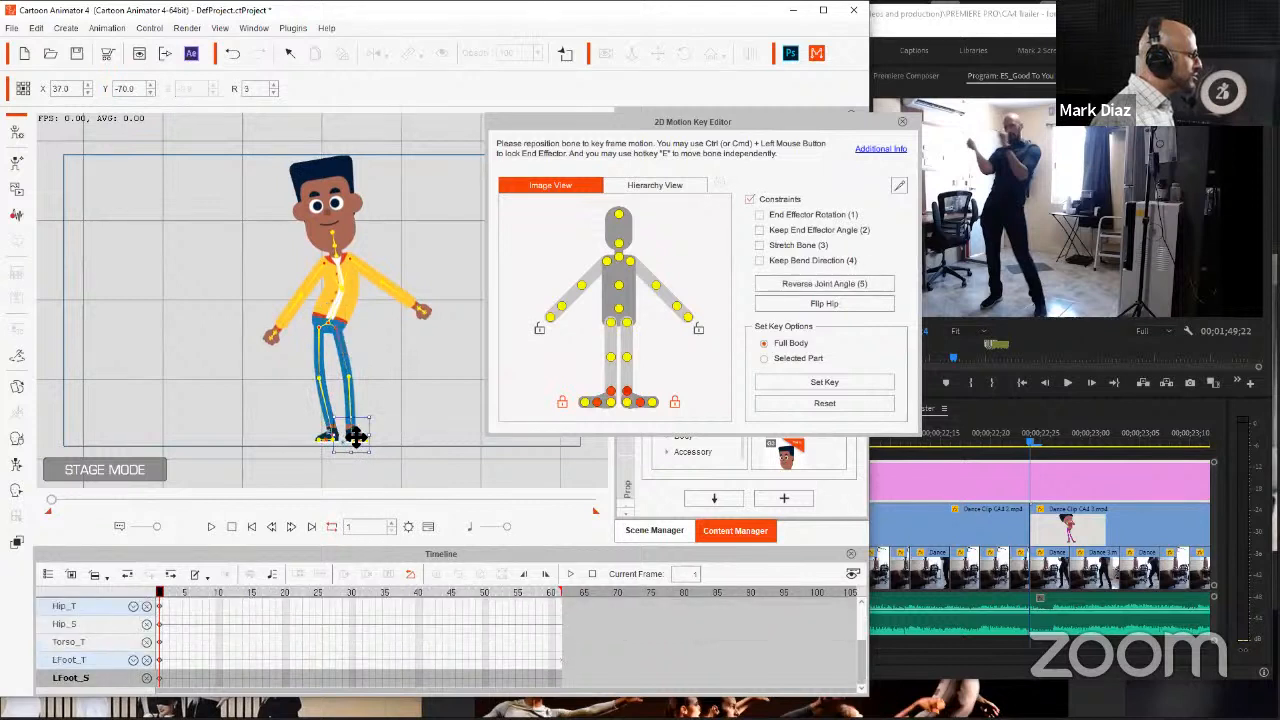
left_click_drag(356, 437, 389, 424)
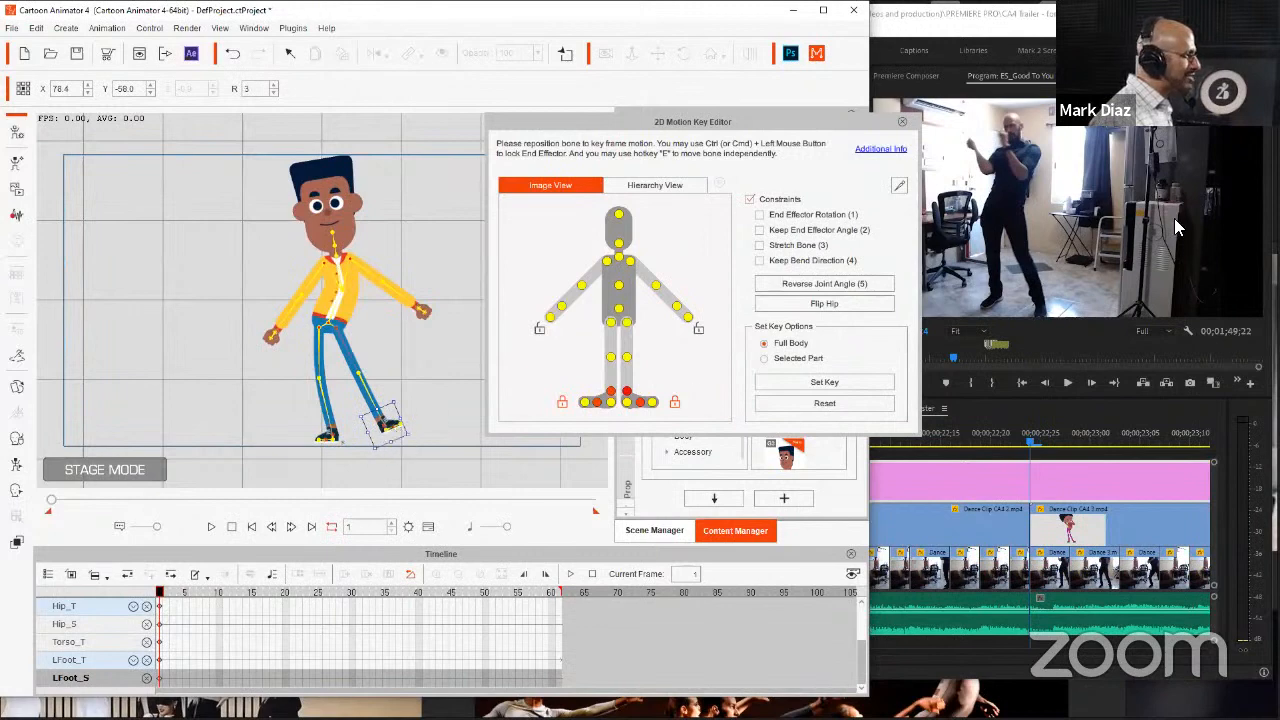
left_click(773, 208)
left_click(345, 335)
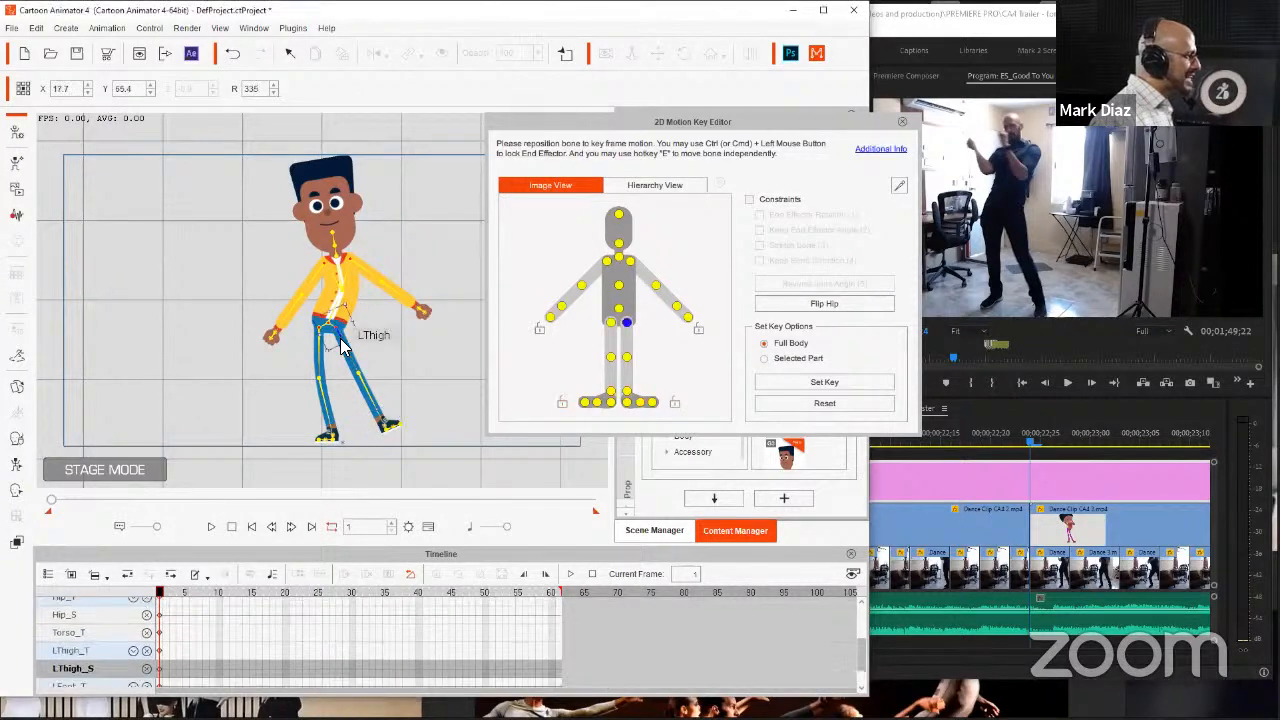
left_click_drag(345, 335, 345, 341)
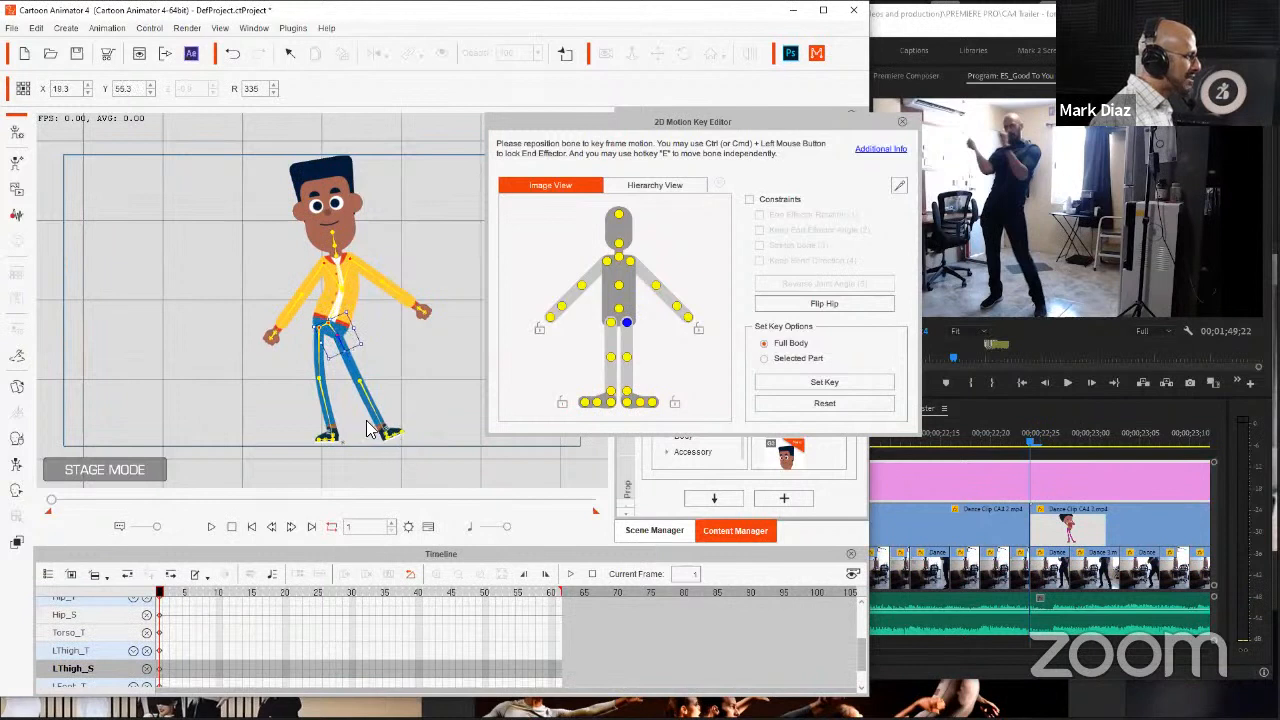
left_click_drag(344, 420, 335, 425)
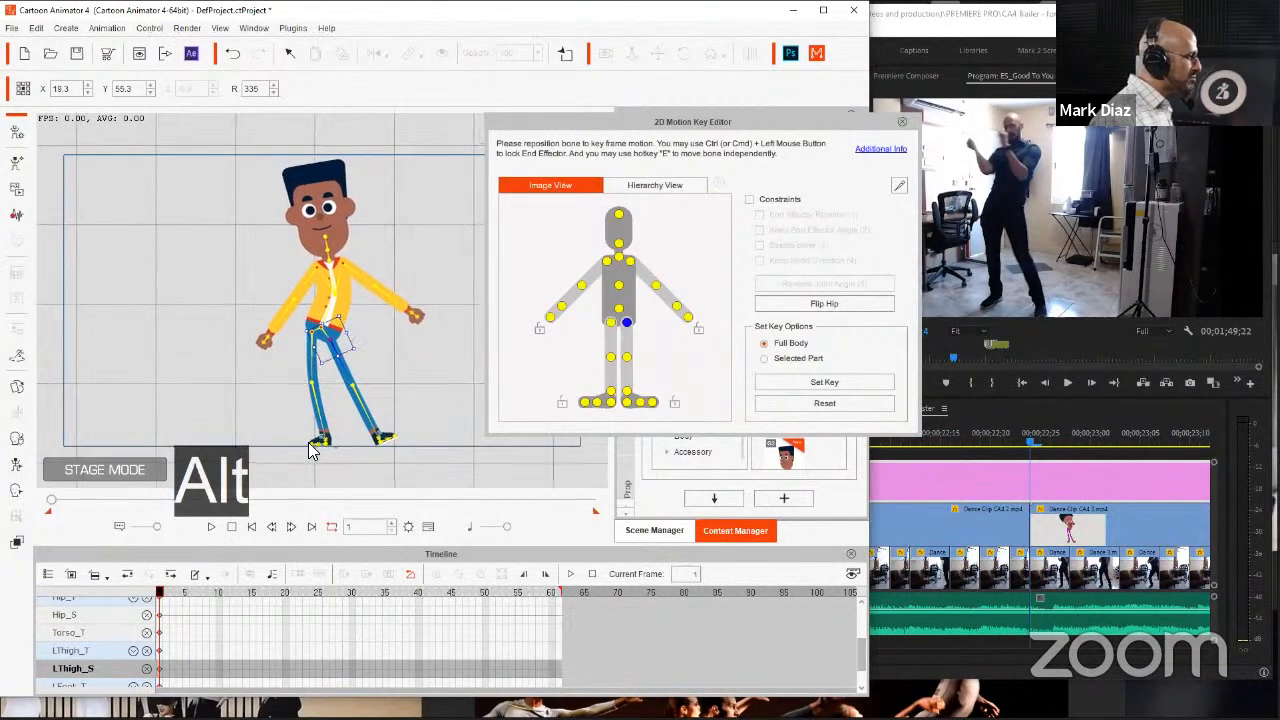
Step: Tilt Chad_F's head to about 318 degrees at frame 1
left_click(378, 443)
left_click(379, 440)
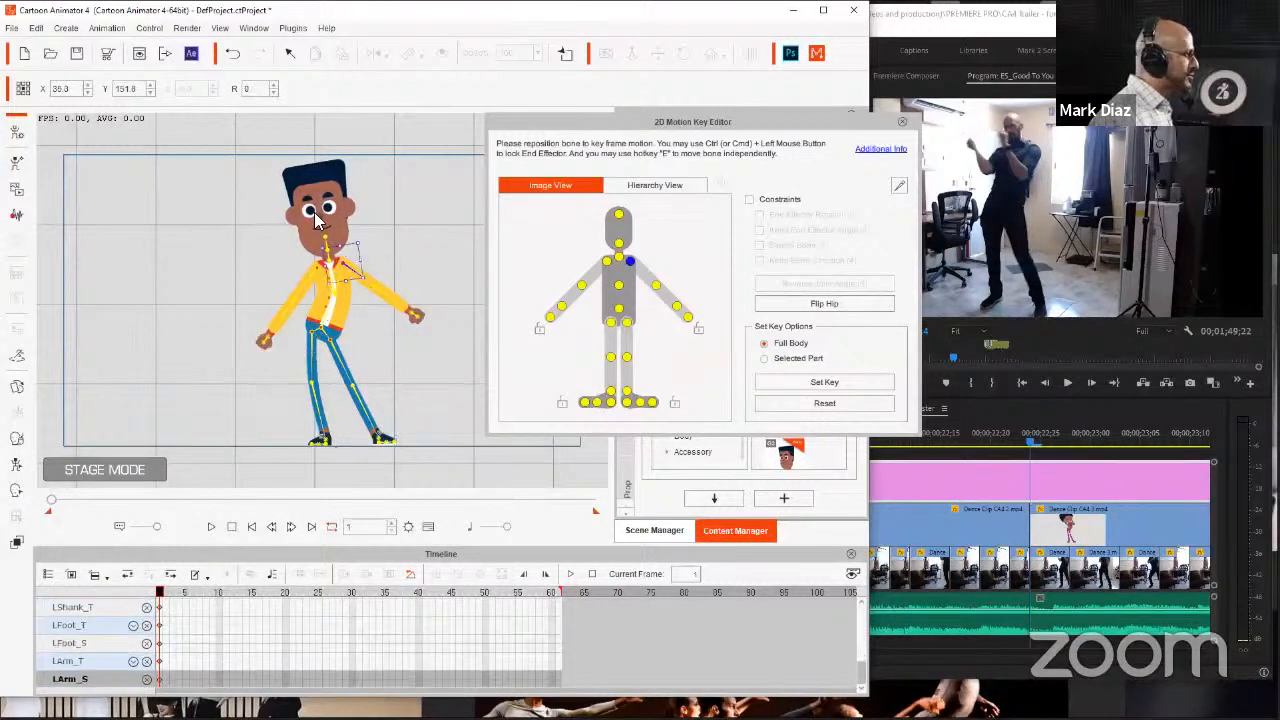
left_click(328, 244)
left_click_drag(328, 244, 340, 226)
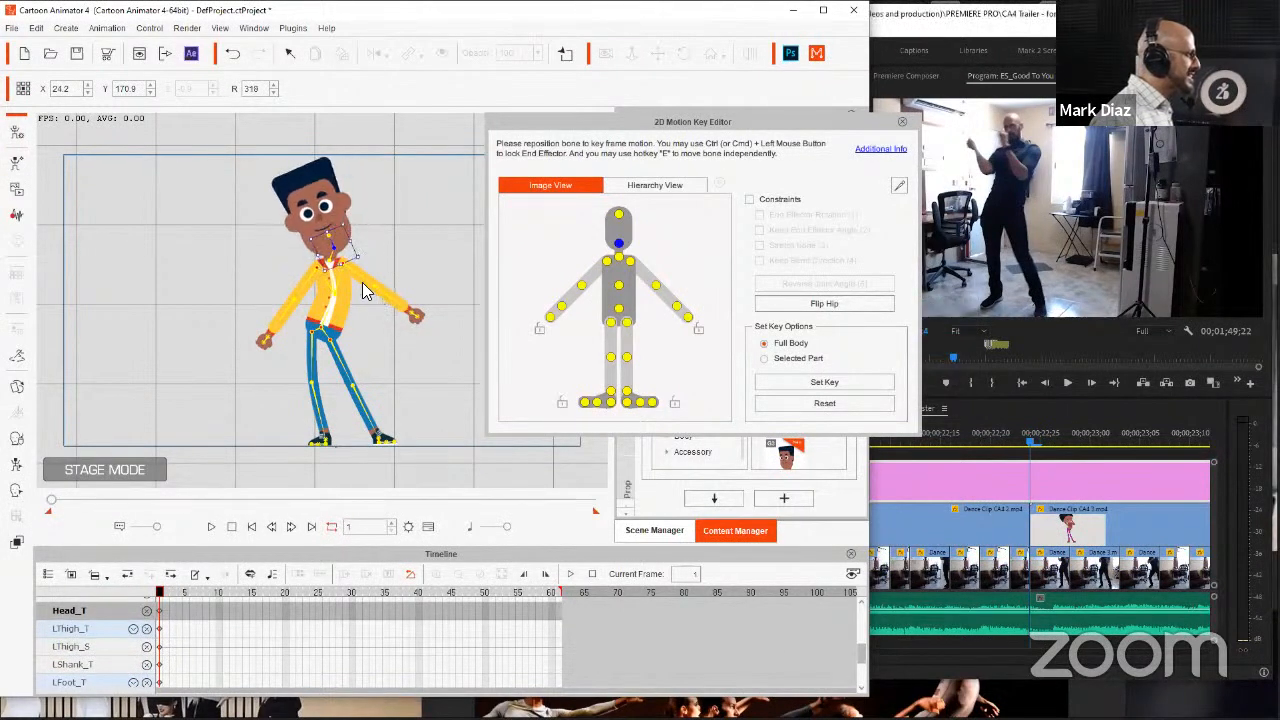
Step: Lower both of Chad_F's upper arms toward the body, rotating the left to 32 degrees and the right to about 334 degrees
left_click(356, 276)
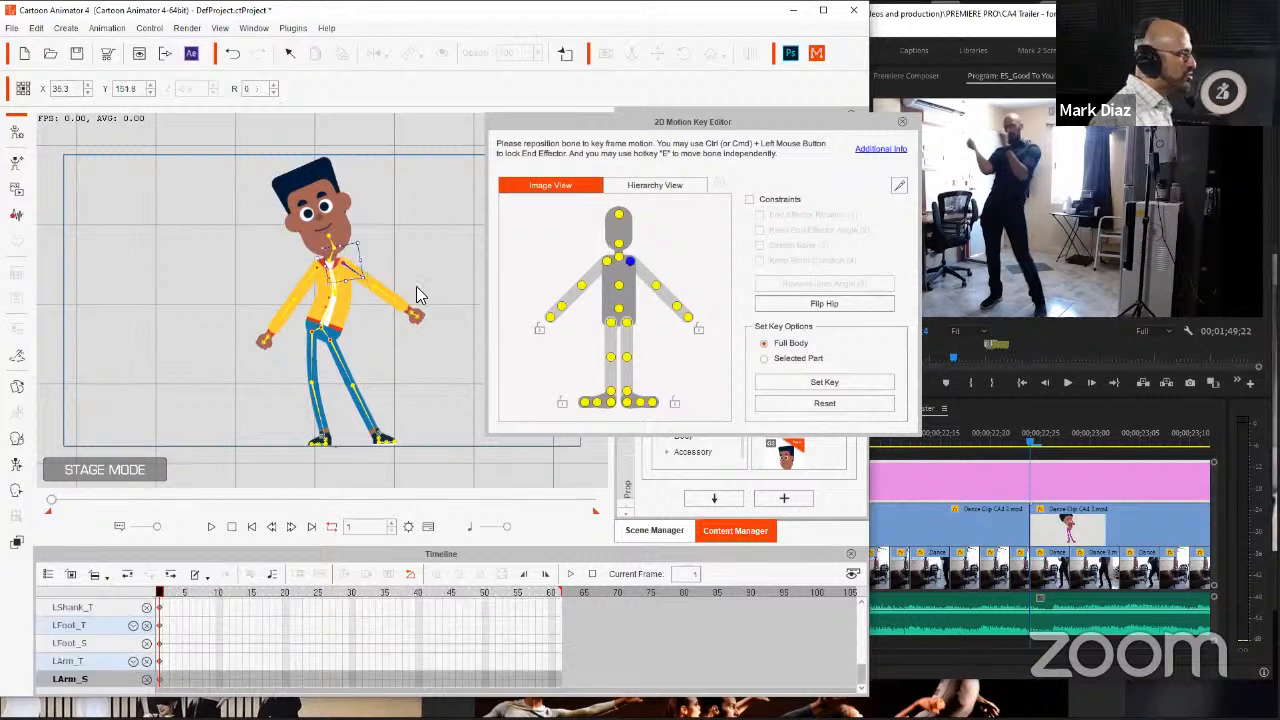
left_click_drag(374, 257, 369, 268)
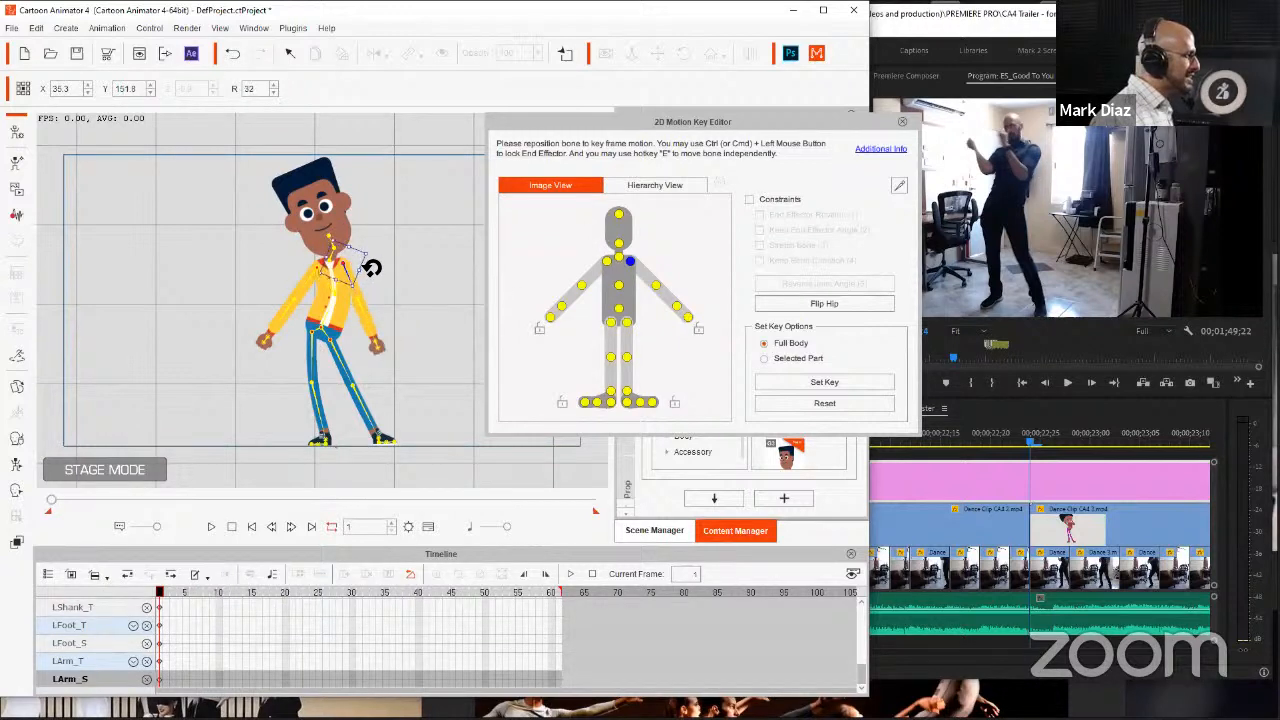
left_click(307, 276)
left_click_drag(296, 266, 305, 286)
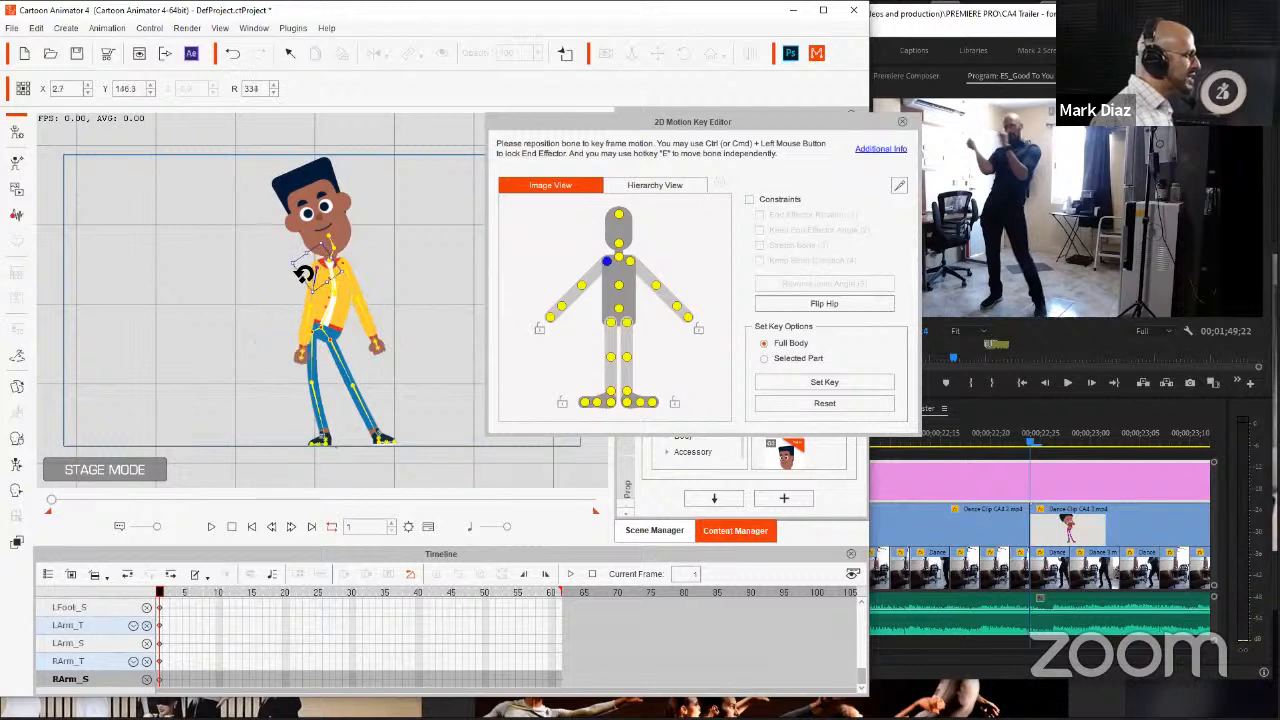
Step: Bend both forearms up so the fists sit in front of the chest, rotating the right forearm to about 134 degrees
left_click(362, 306)
left_click_drag(391, 300, 338, 204)
left_click(300, 322)
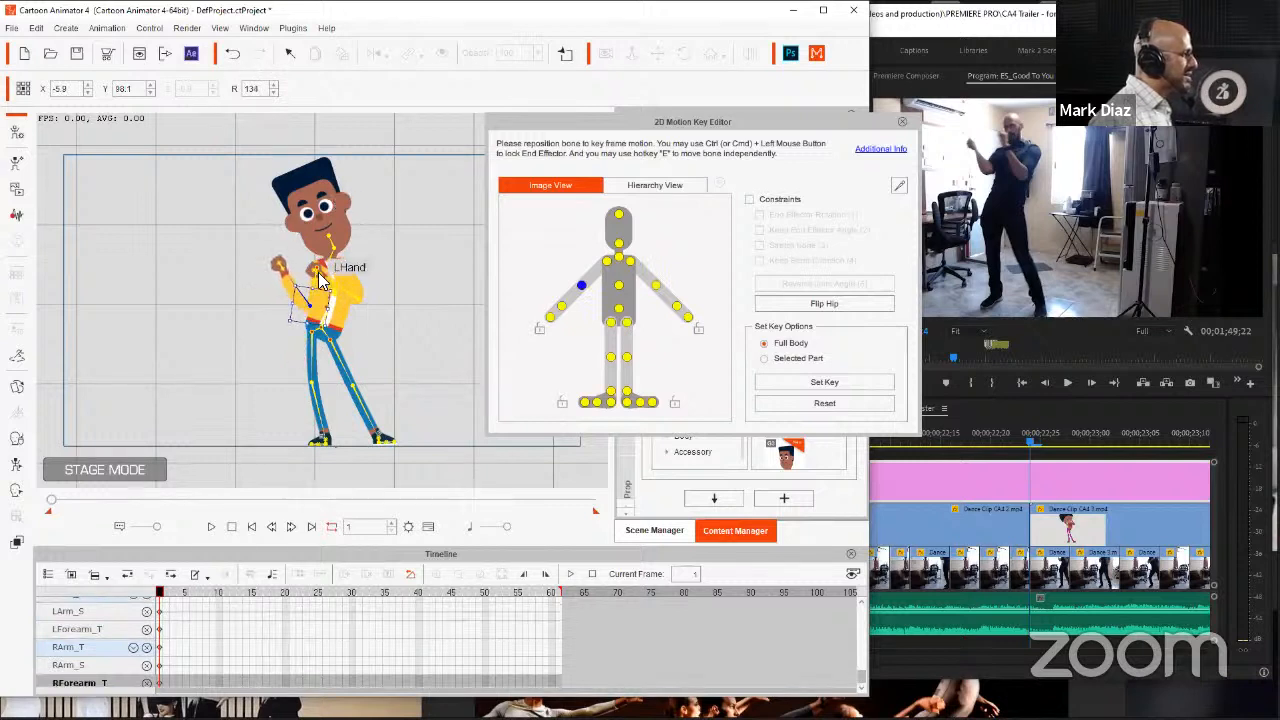
Step: Refine the arm pose with the right upper arm at about 339 degrees and the right forearm at about 129 degrees
left_click(608, 264)
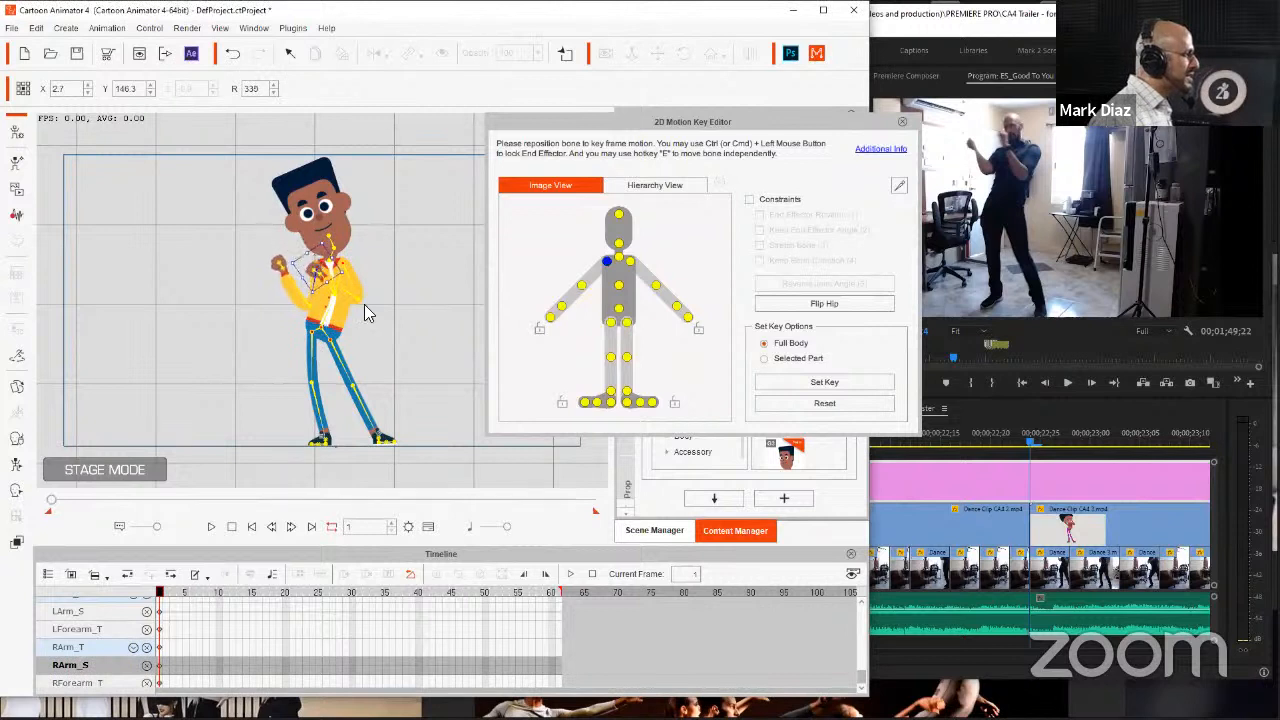
left_click(344, 278)
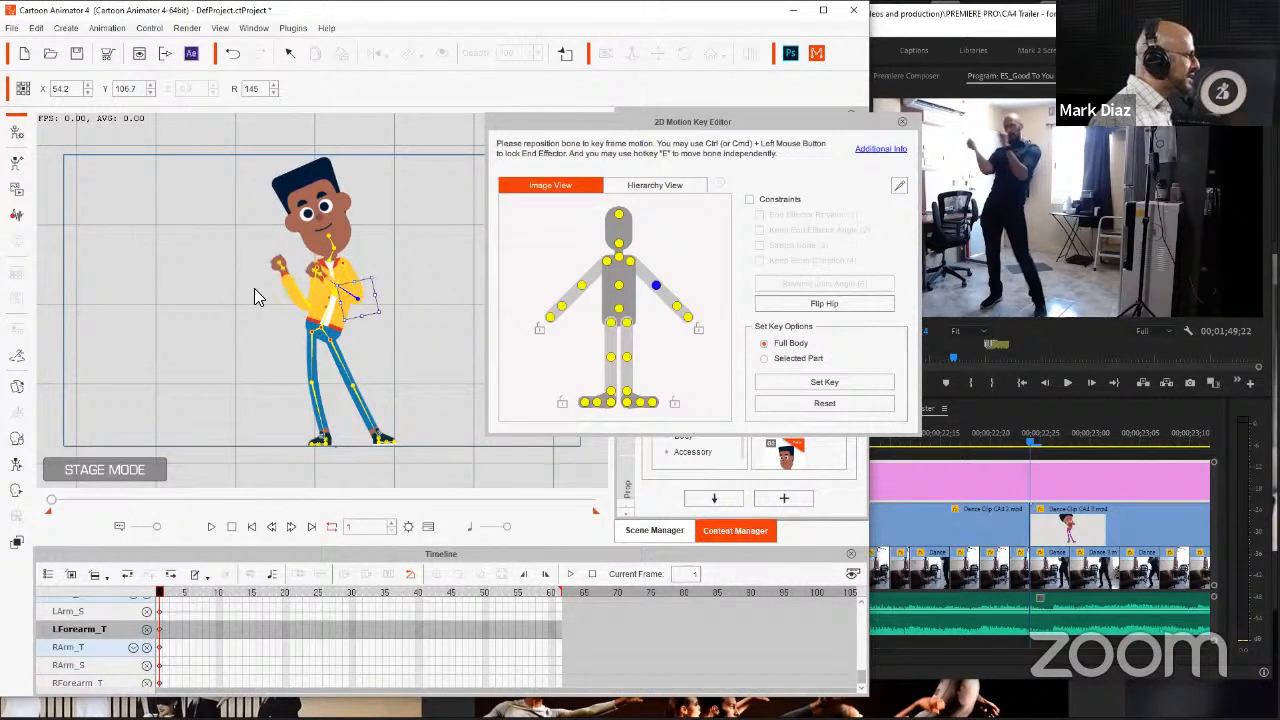
left_click(296, 288)
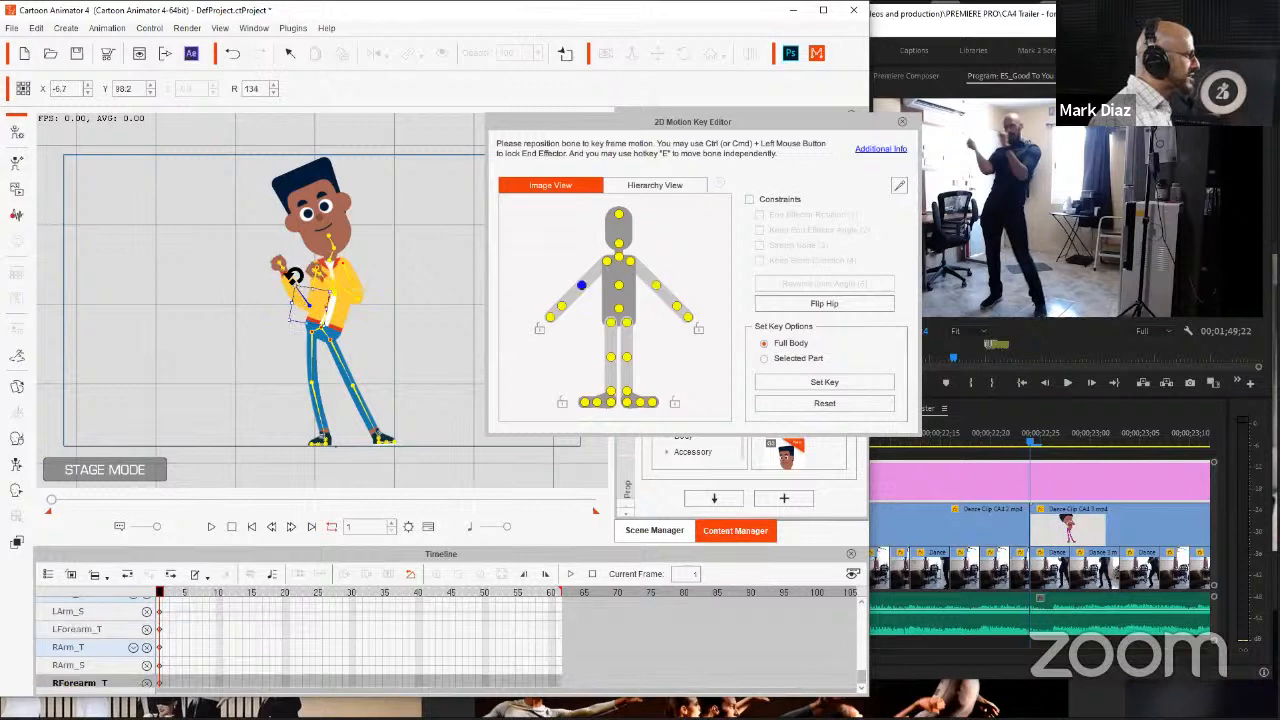
left_click_drag(296, 278, 250, 190)
left_click_drag(226, 294, 219, 224)
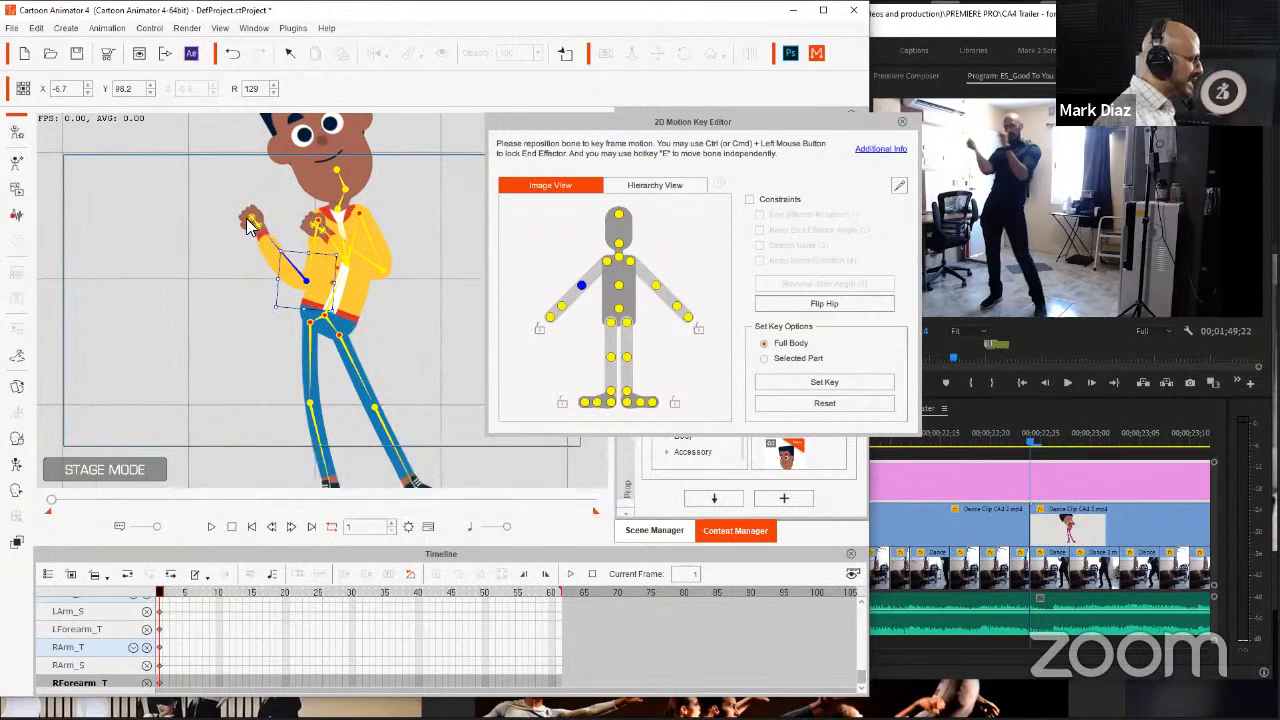
Step: Key the 12_Relaxed sprite for Chad_F's right hand in the Sprite Editor, closing the editor when done
key("s")
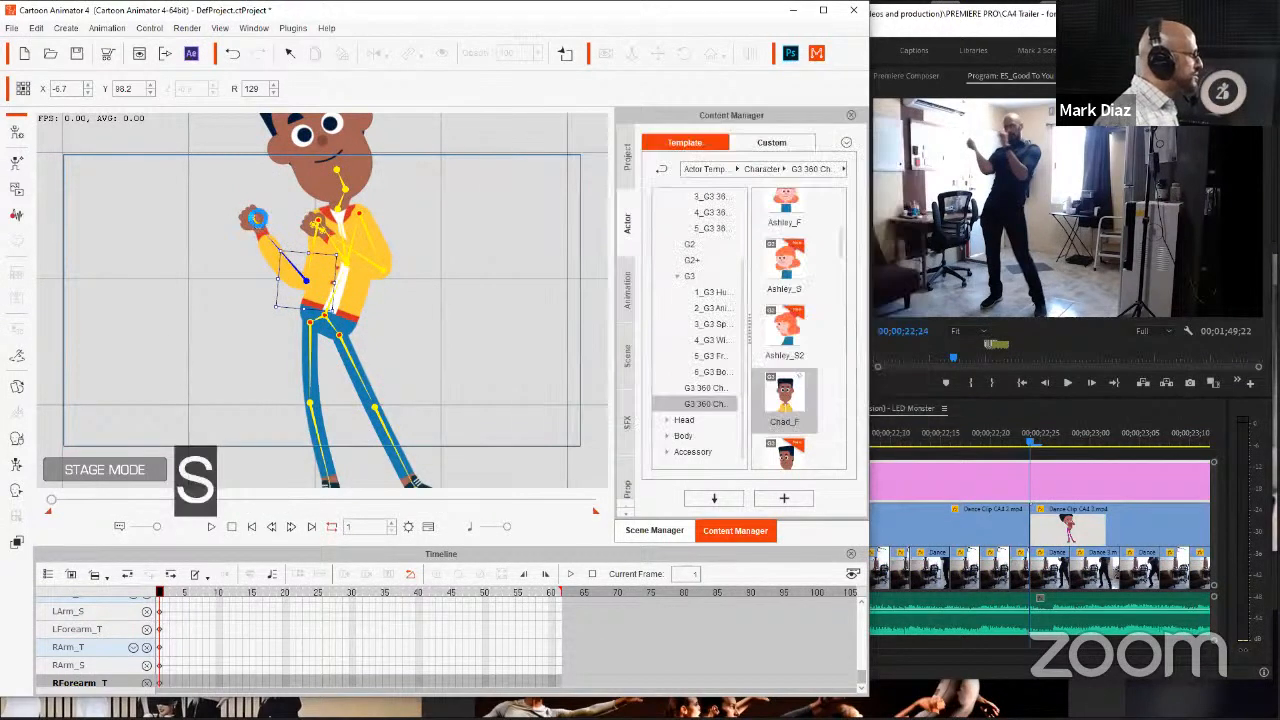
left_click_drag(938, 190, 568, 108)
left_click(250, 220)
scroll(600, 470, "down", 3)
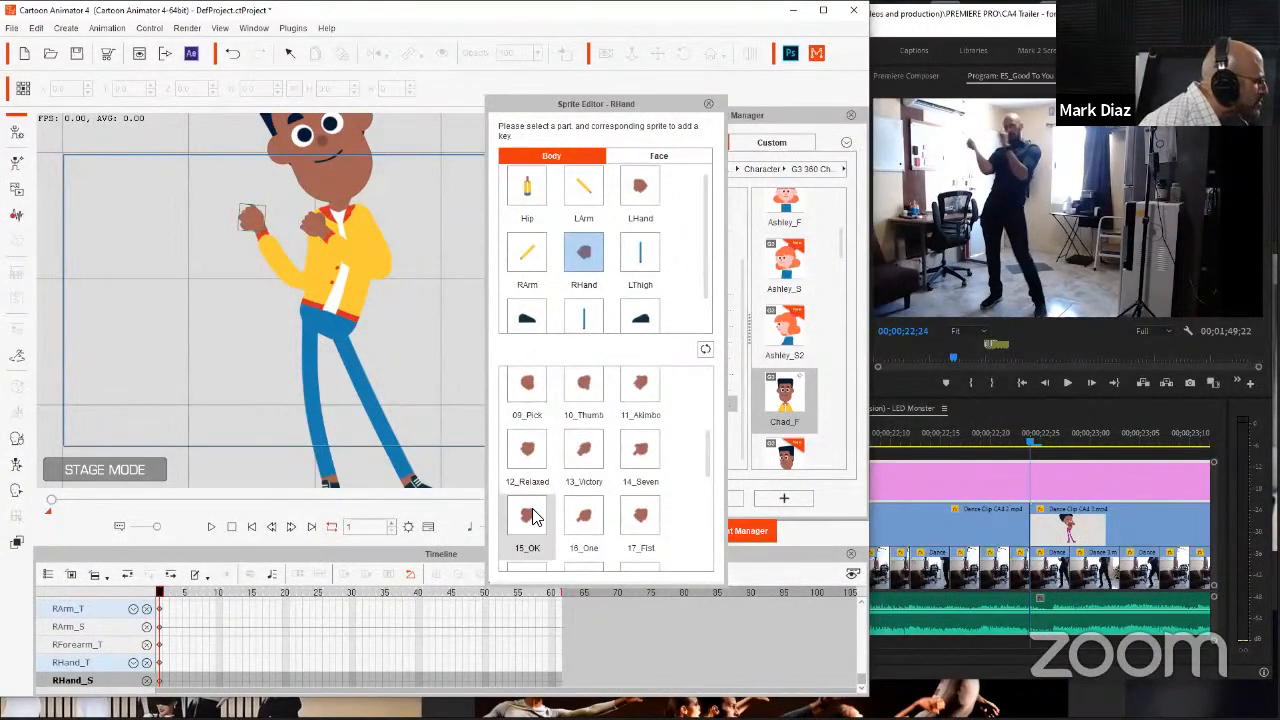
left_click(527, 450)
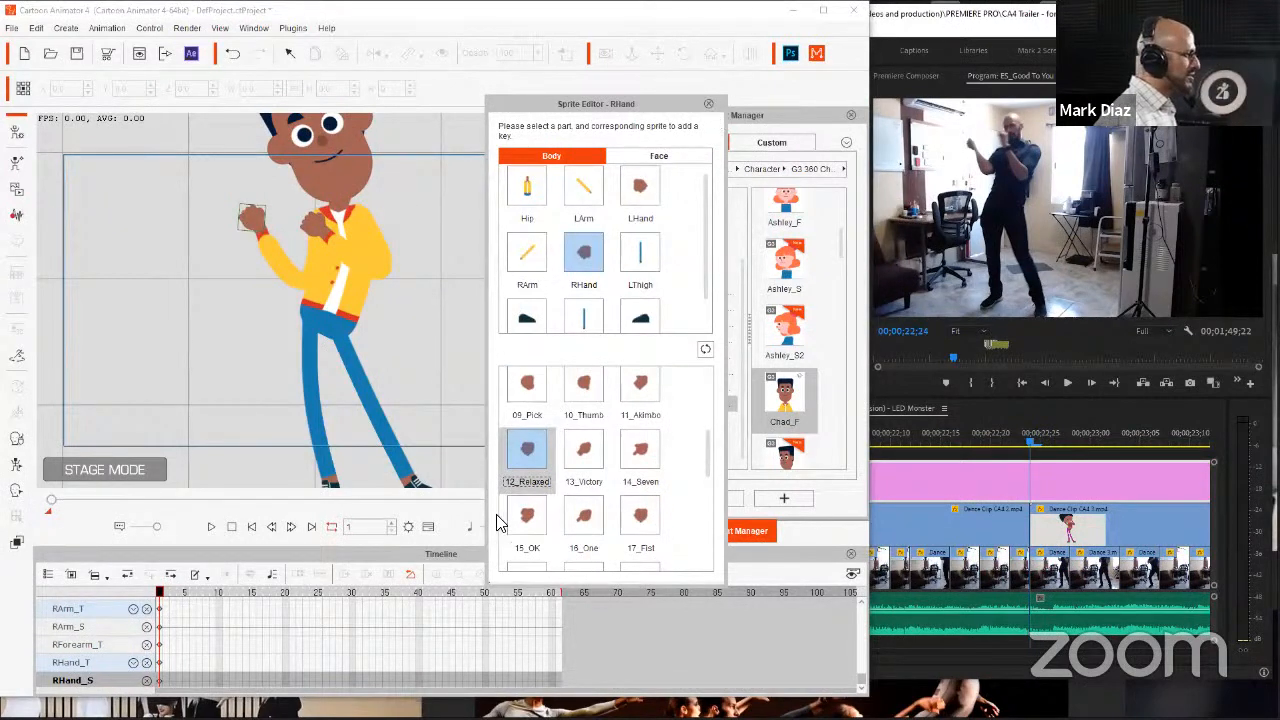
left_click(708, 105)
Step: Reopen the 2D Motion Key Editor for Chad_F and tilt the torso further to 339 degrees
left_click_drag(316, 228, 367, 289)
left_click(367, 289, "alt")
key("k")
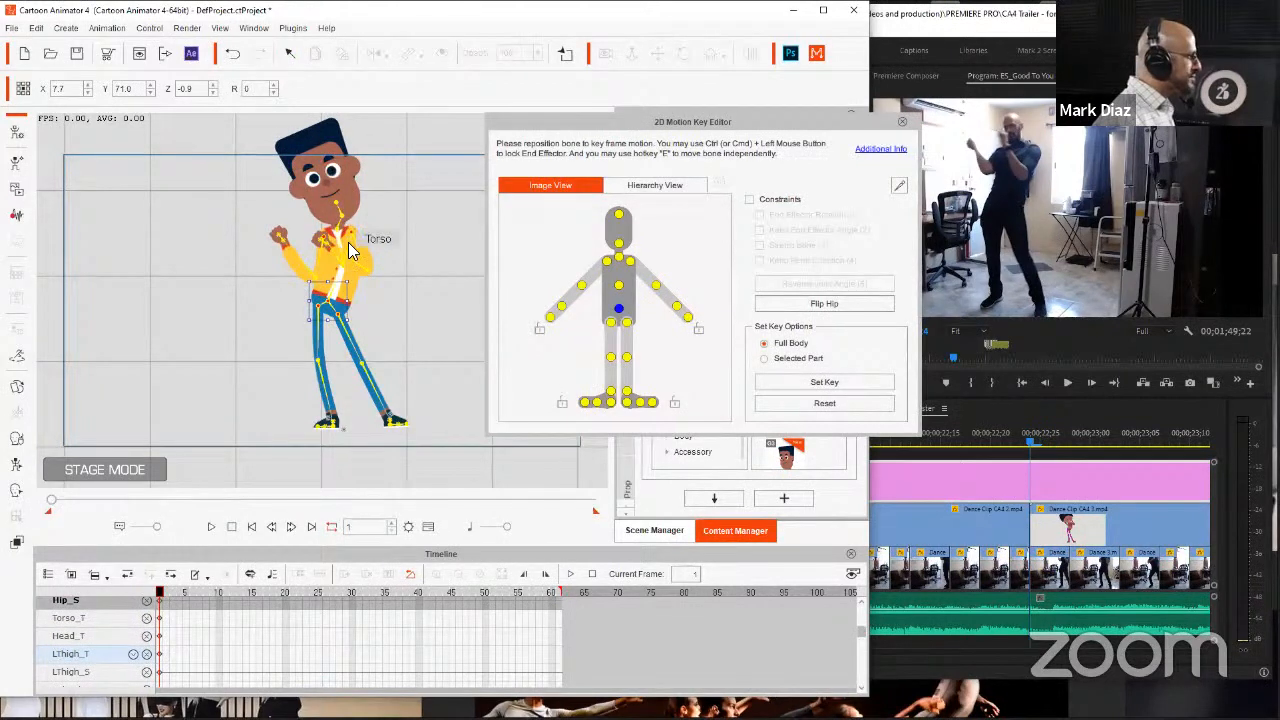
left_click(350, 250)
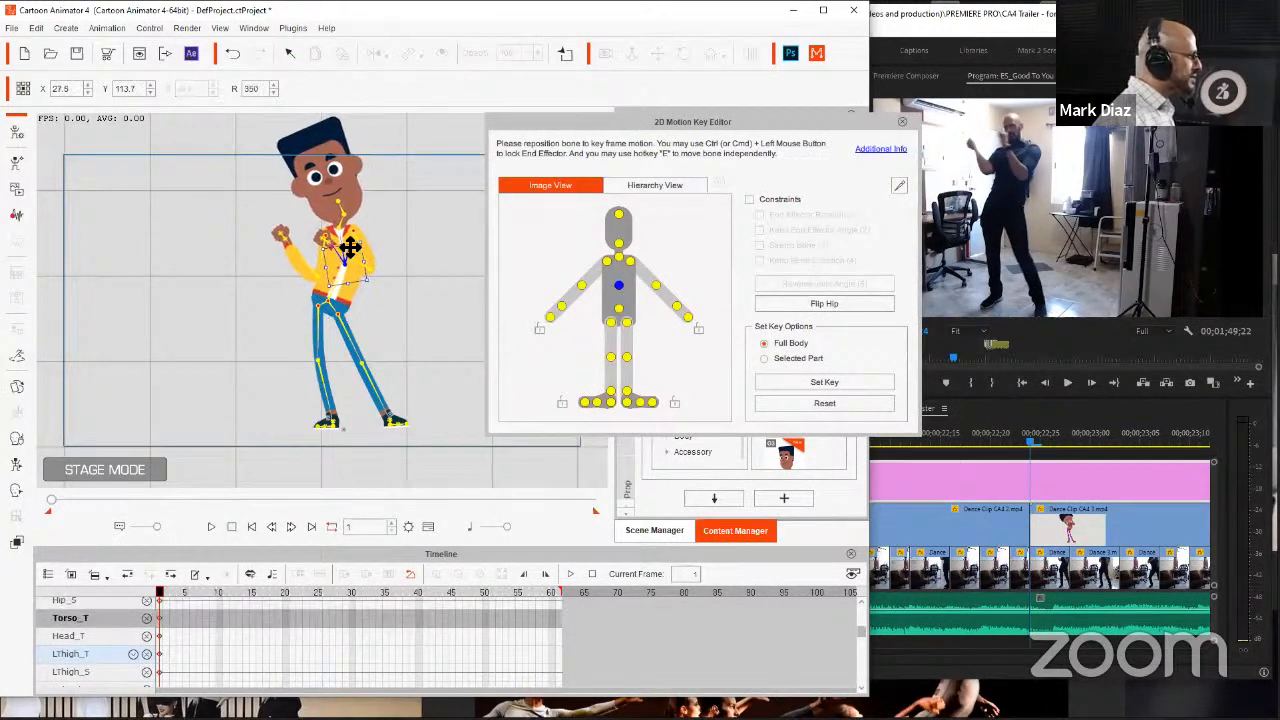
left_click_drag(352, 245, 348, 244)
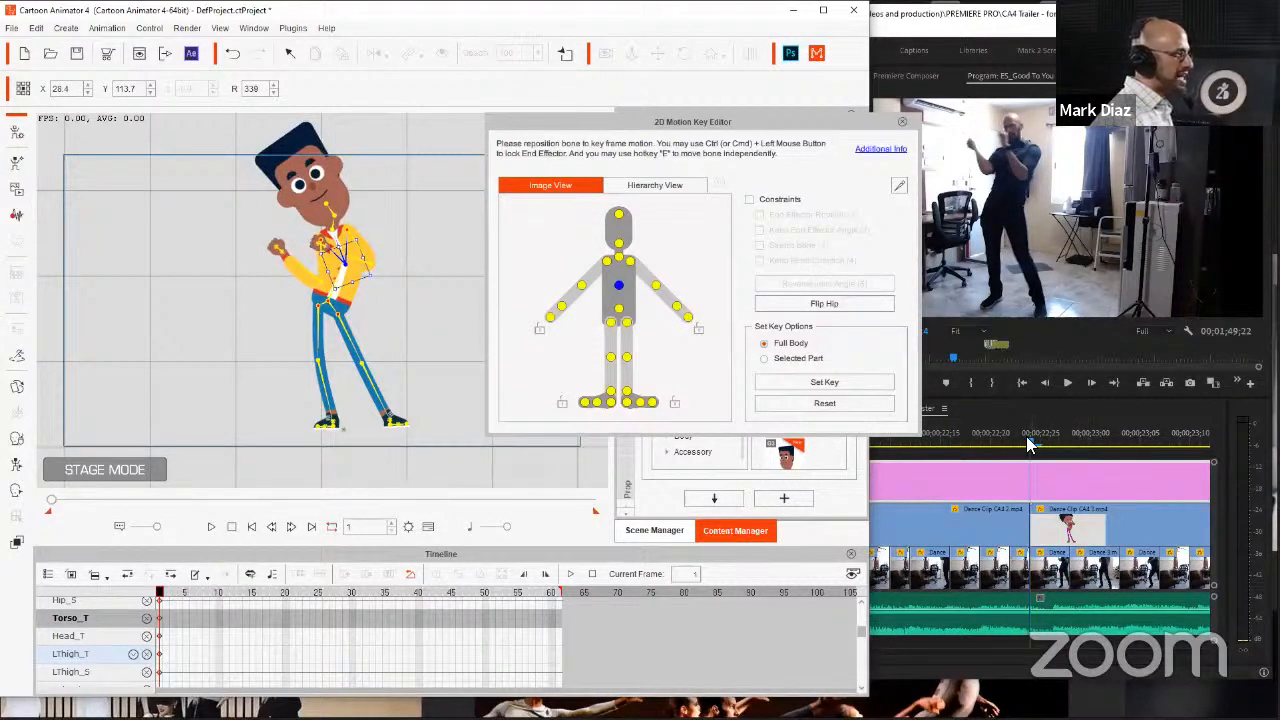
Step: Switch to Premiere Pro and step the dance reference forward four frames to 00;00;22;28
left_click(1032, 445)
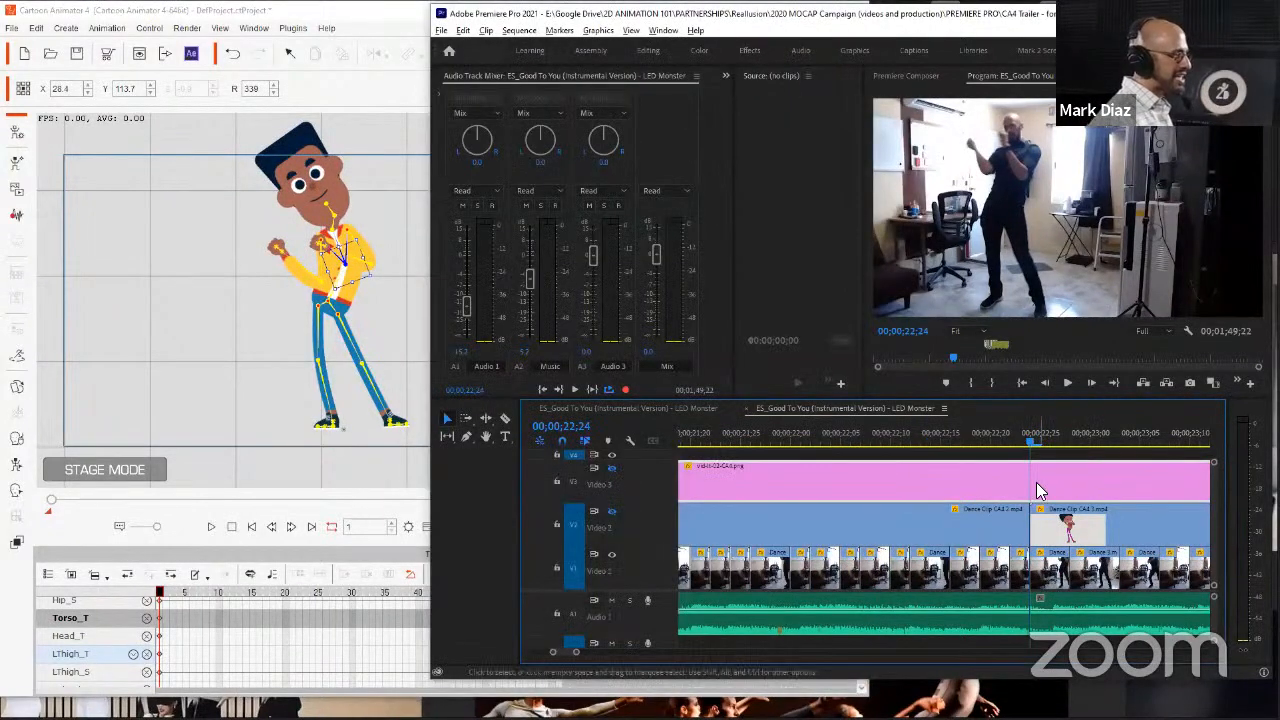
key("Right")
key("Right")
key("Right")
key("Right")
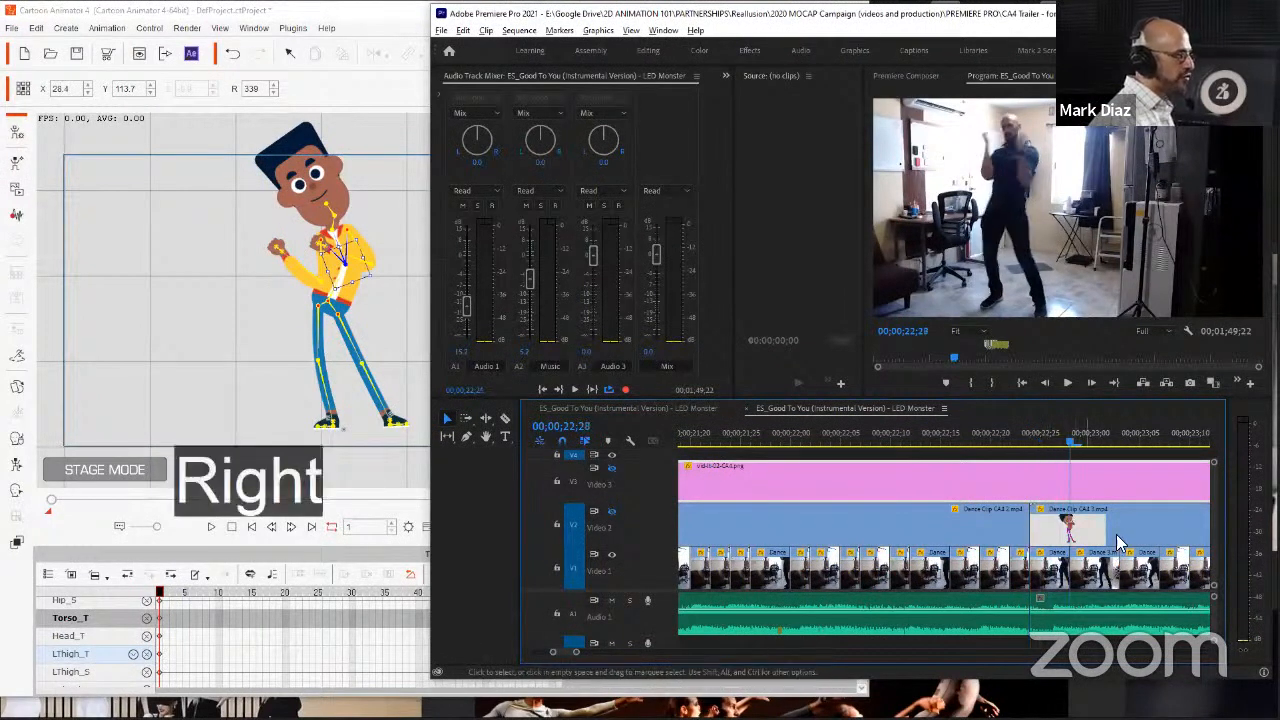
Step: Back in Cartoon Animator 4, advance to frame 5 and enlarge the timeline to show more of Chad_F's tracks
left_click(290, 527)
left_click(290, 527)
left_click(290, 527)
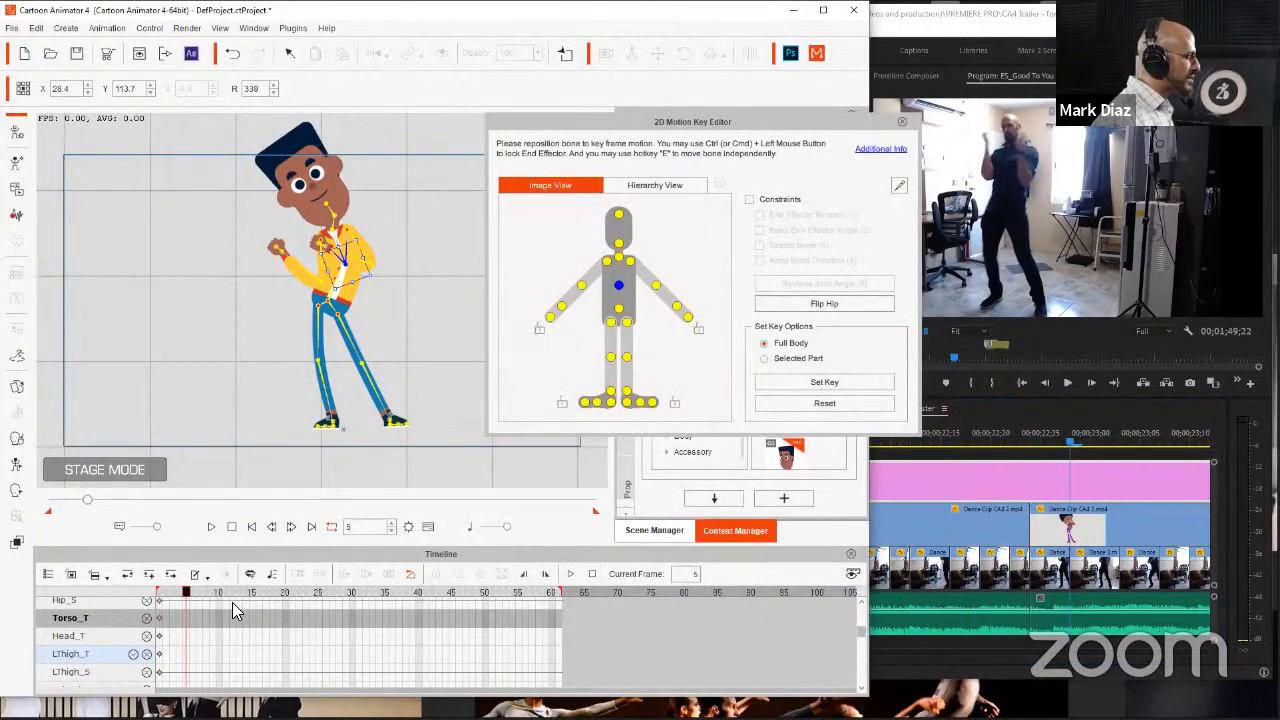
scroll(232, 602, "up", 2)
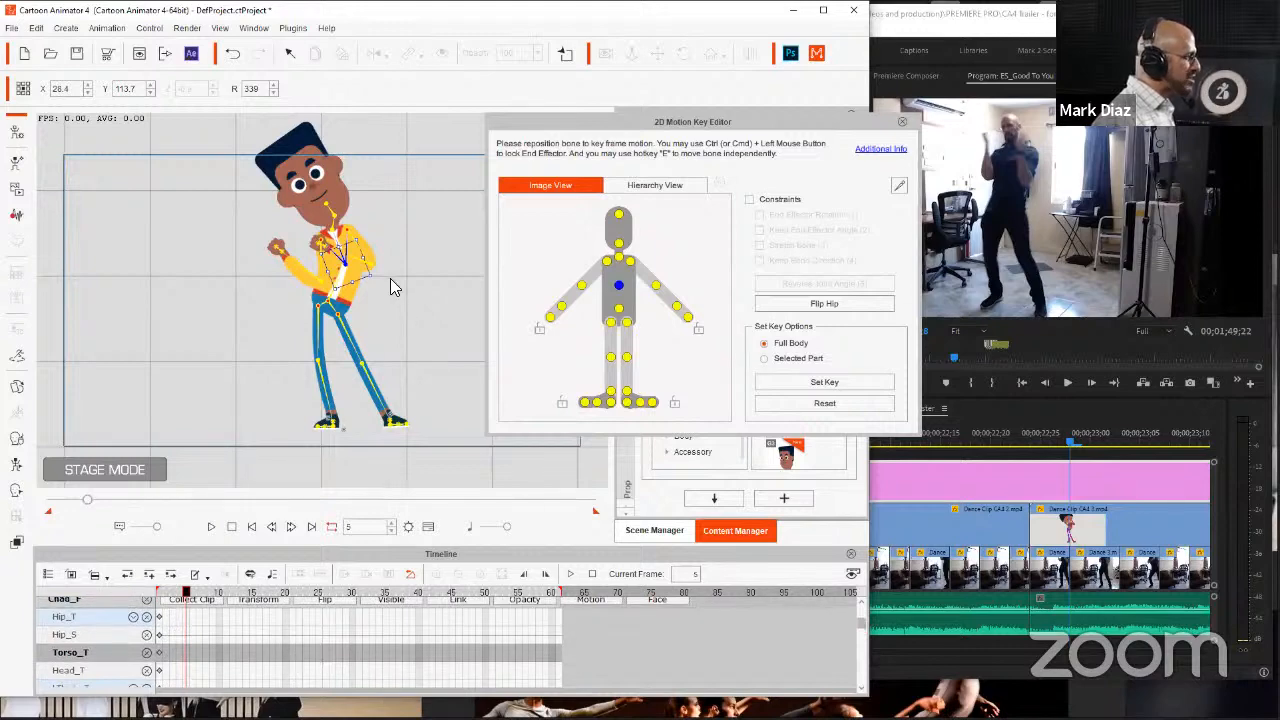
scroll(251, 606, "down", 1)
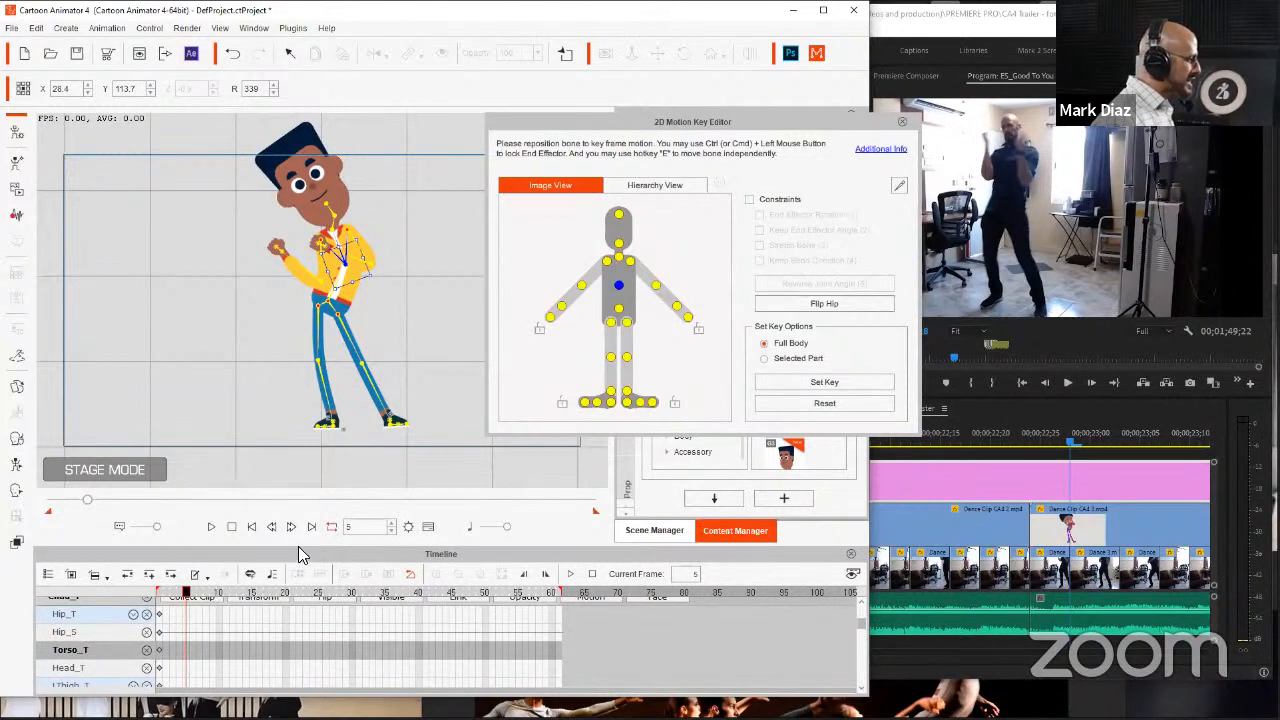
left_click_drag(303, 548, 311, 424)
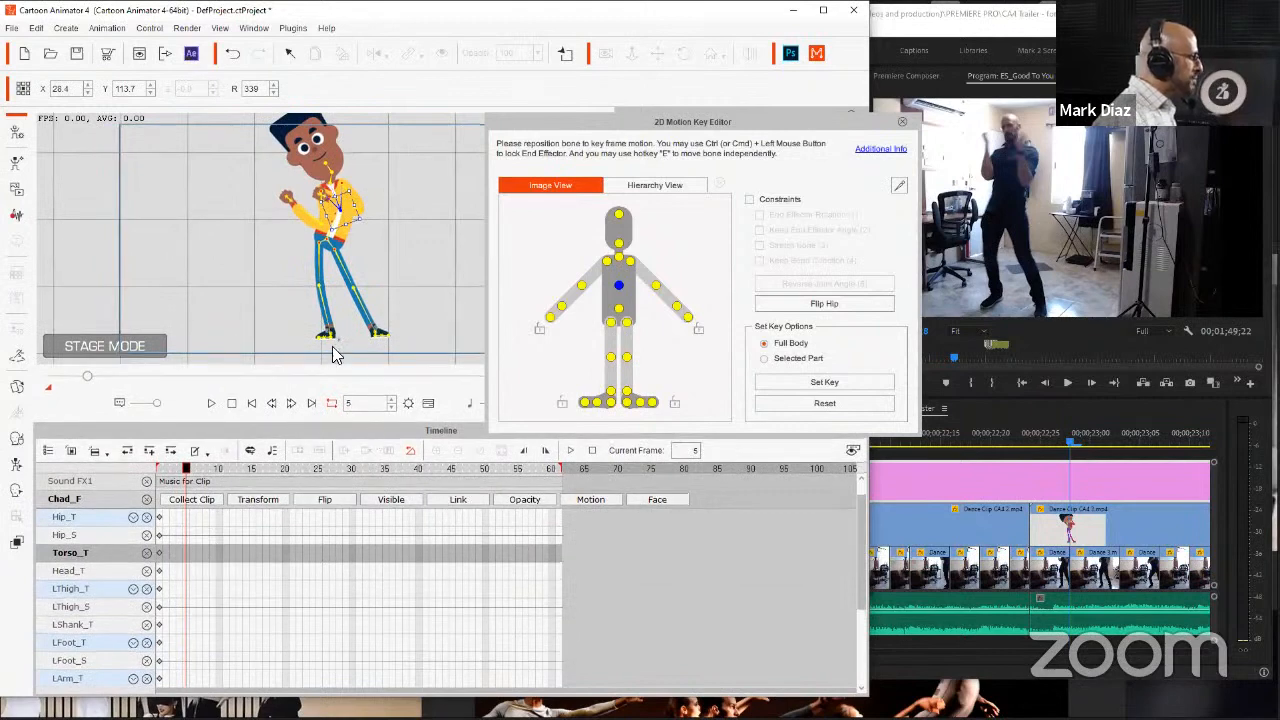
Step: Examine the keys on Chad_F's bone tracks from the hip down to the right hand
scroll(210, 557, "up", 1)
scroll(255, 588, "down", 8)
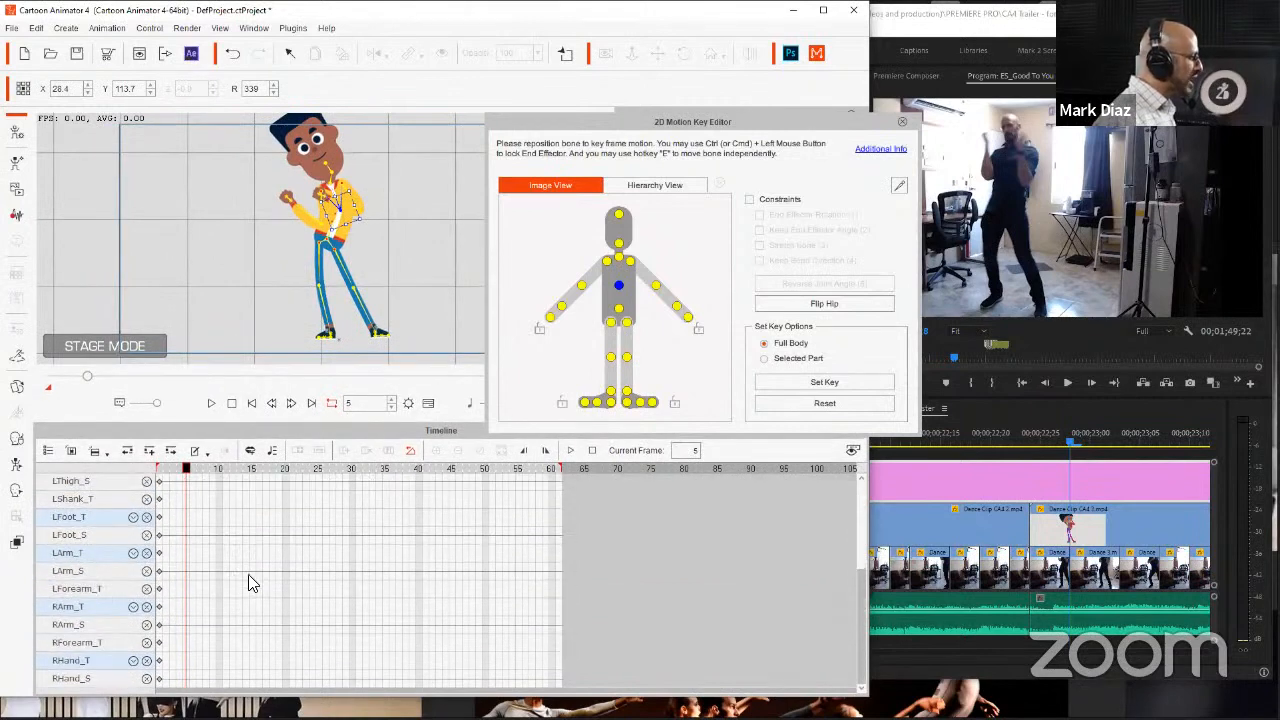
scroll(597, 638, "up", 9)
scroll(420, 570, "down", 8)
scroll(330, 565, "up", 7)
scroll(310, 583, "down", 7)
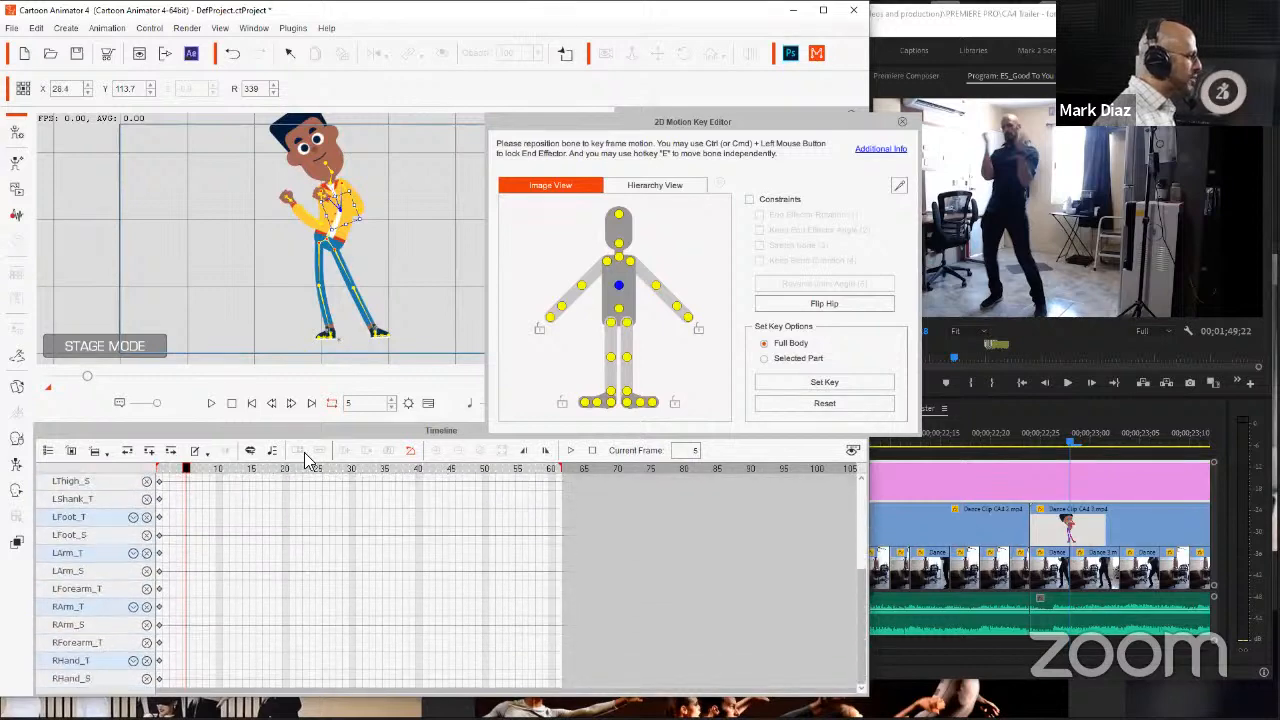
left_click(325, 247)
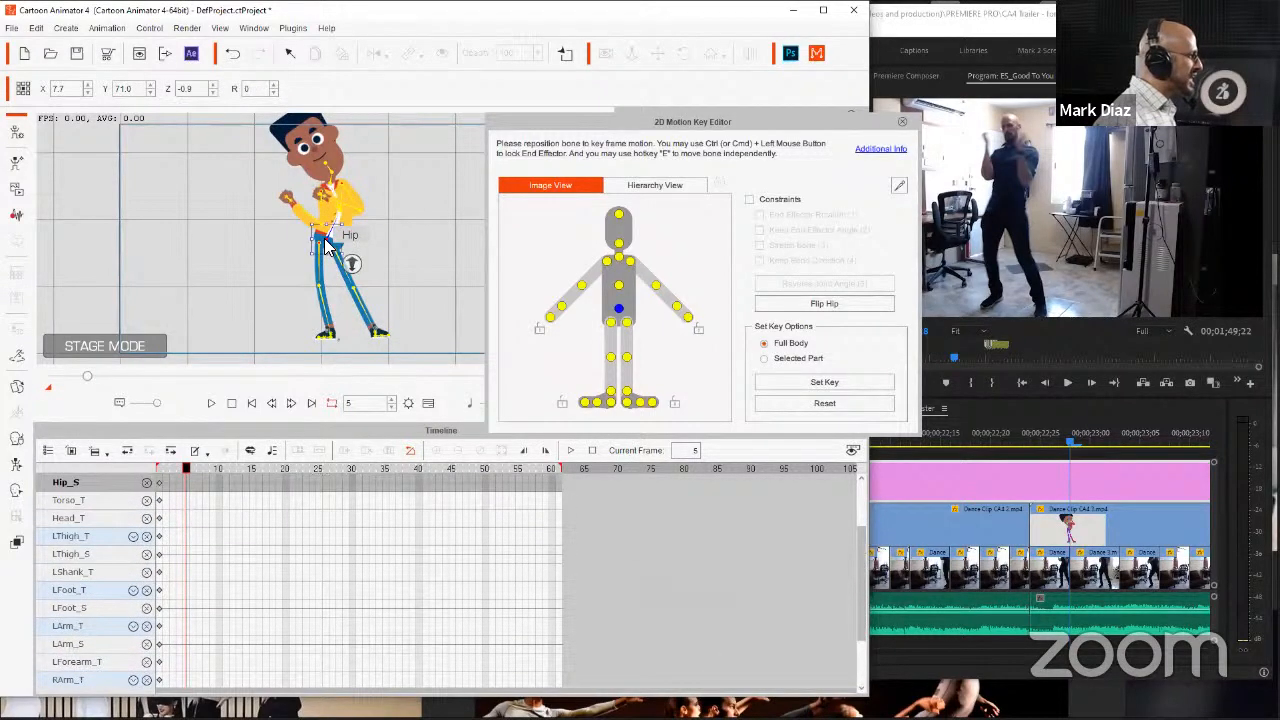
scroll(228, 540, "up", 4)
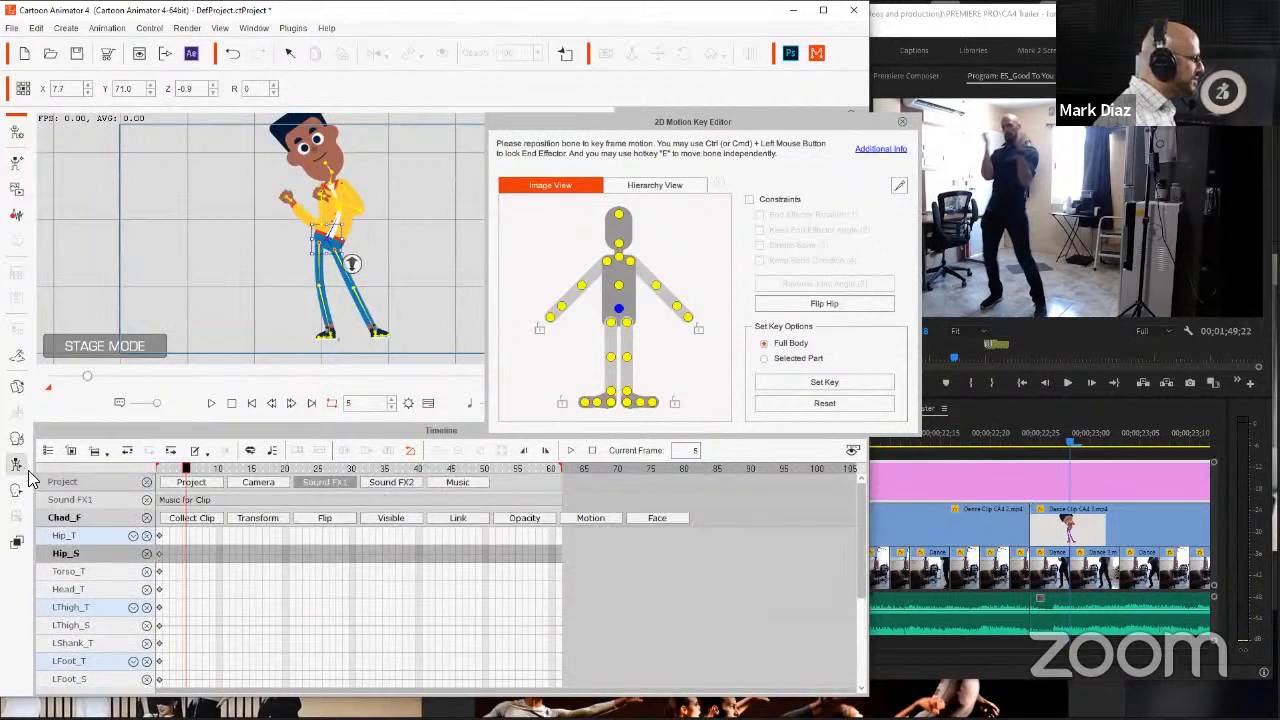
scroll(148, 487, "down", 2)
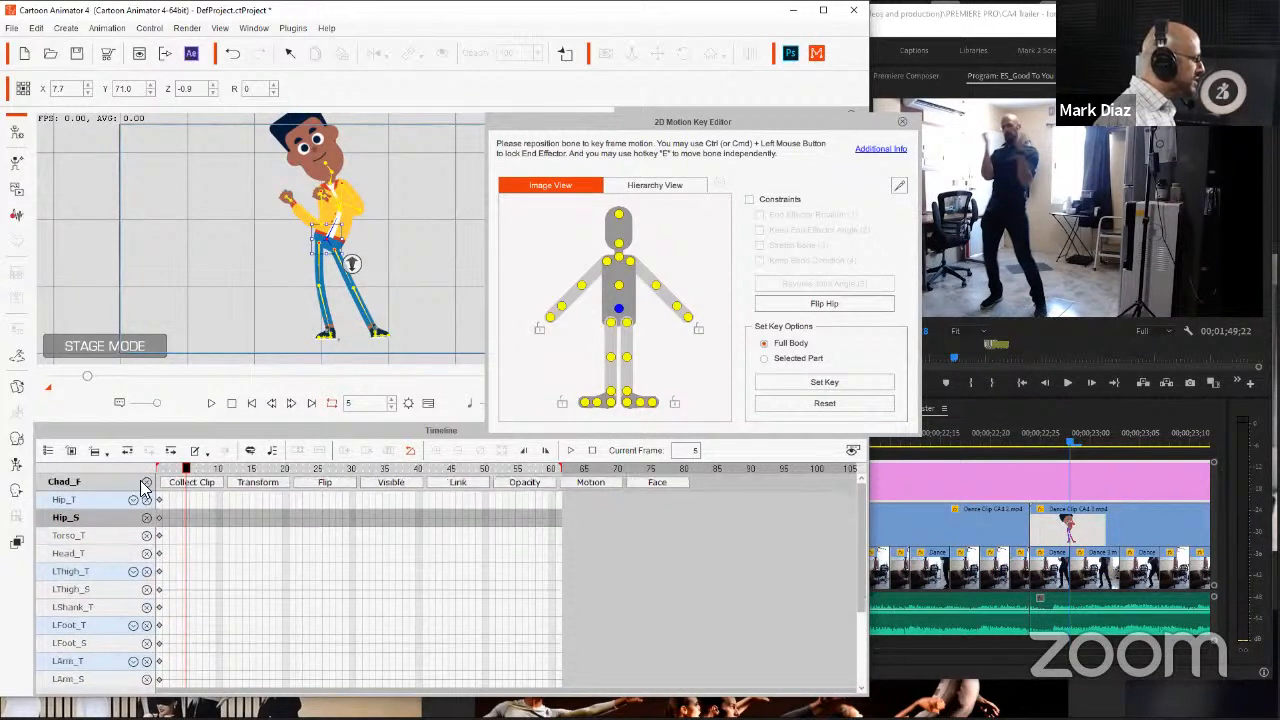
Step: Show Chad_F's Motion tracks and open the transition curve presets for the Transform key at frame 1
left_click(596, 481)
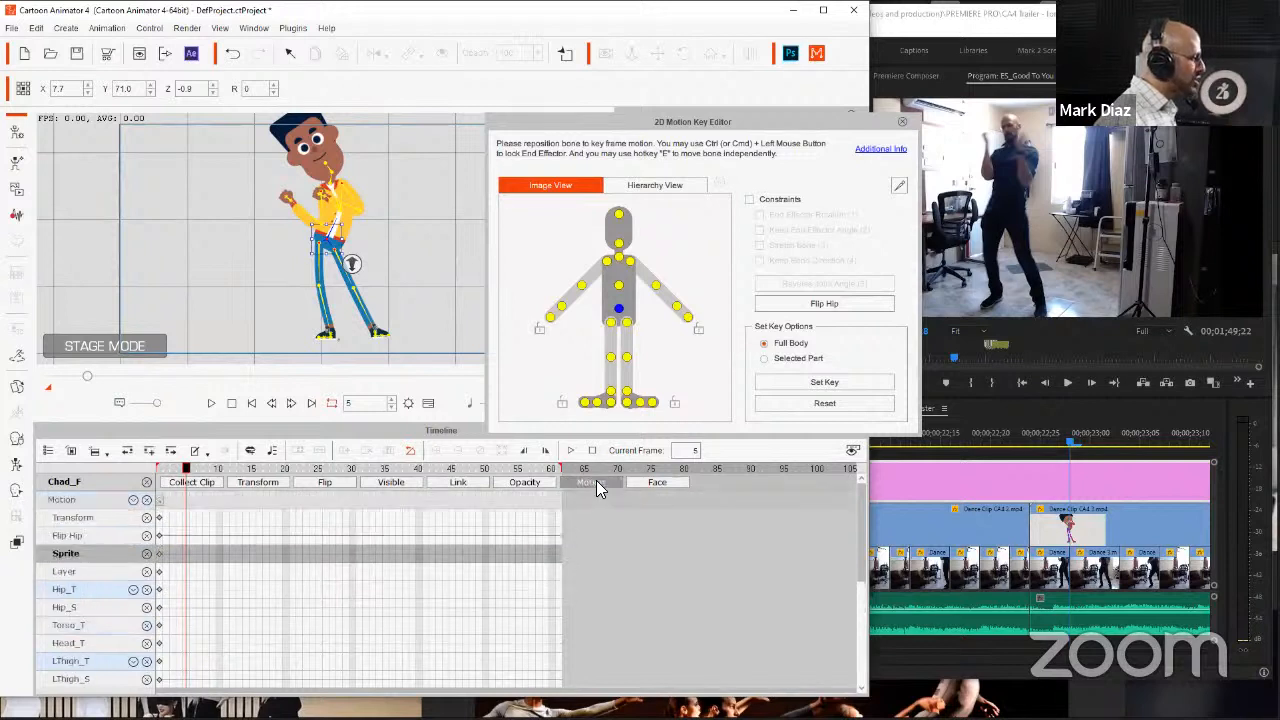
left_click(158, 518)
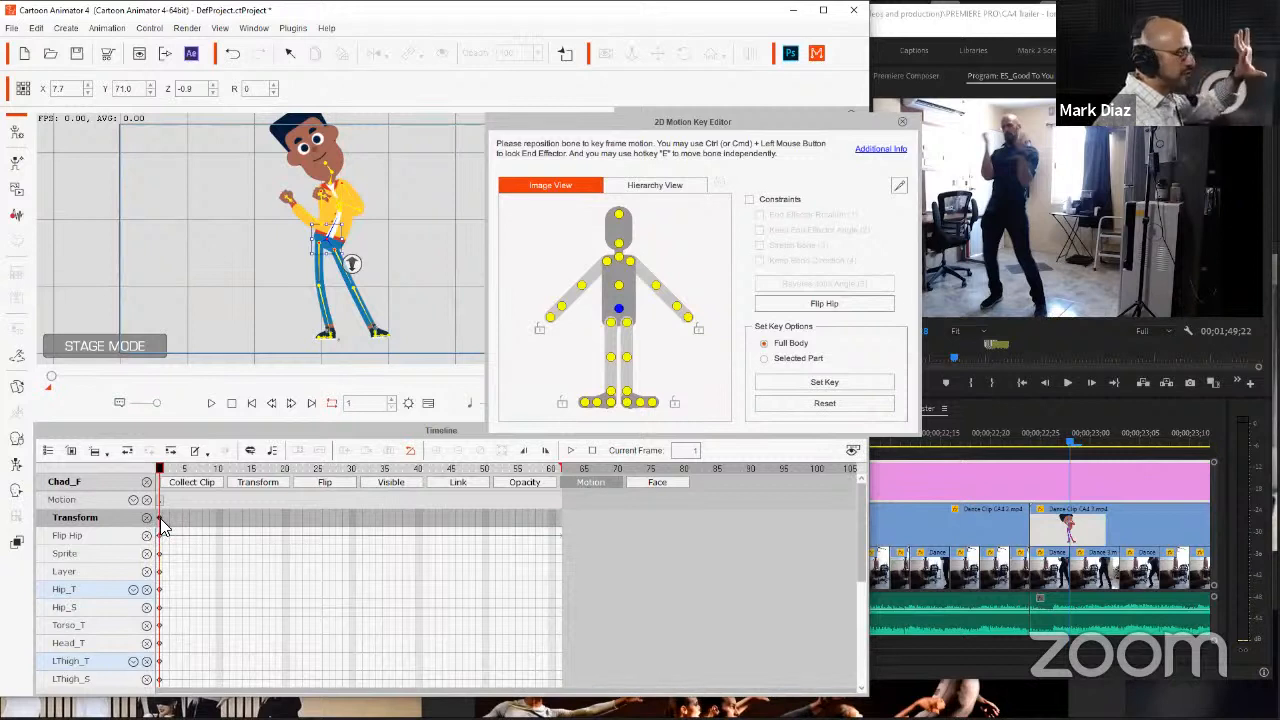
right_click(163, 525)
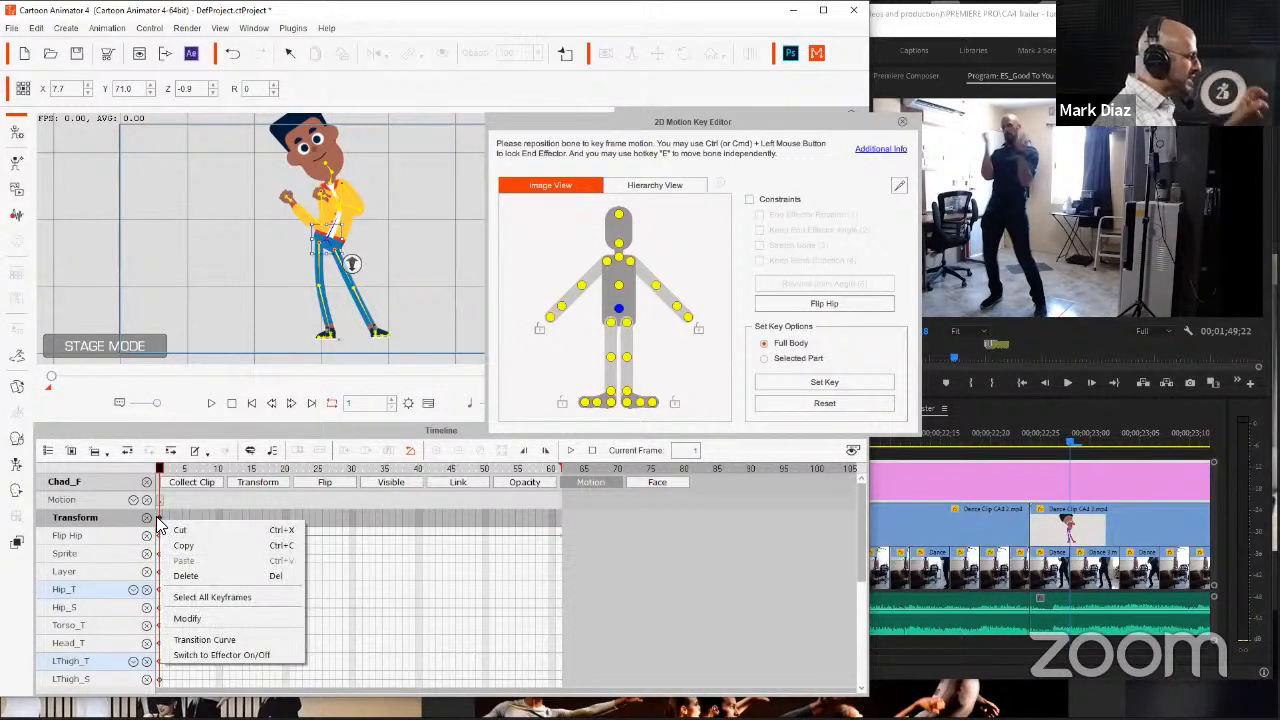
left_click(237, 640)
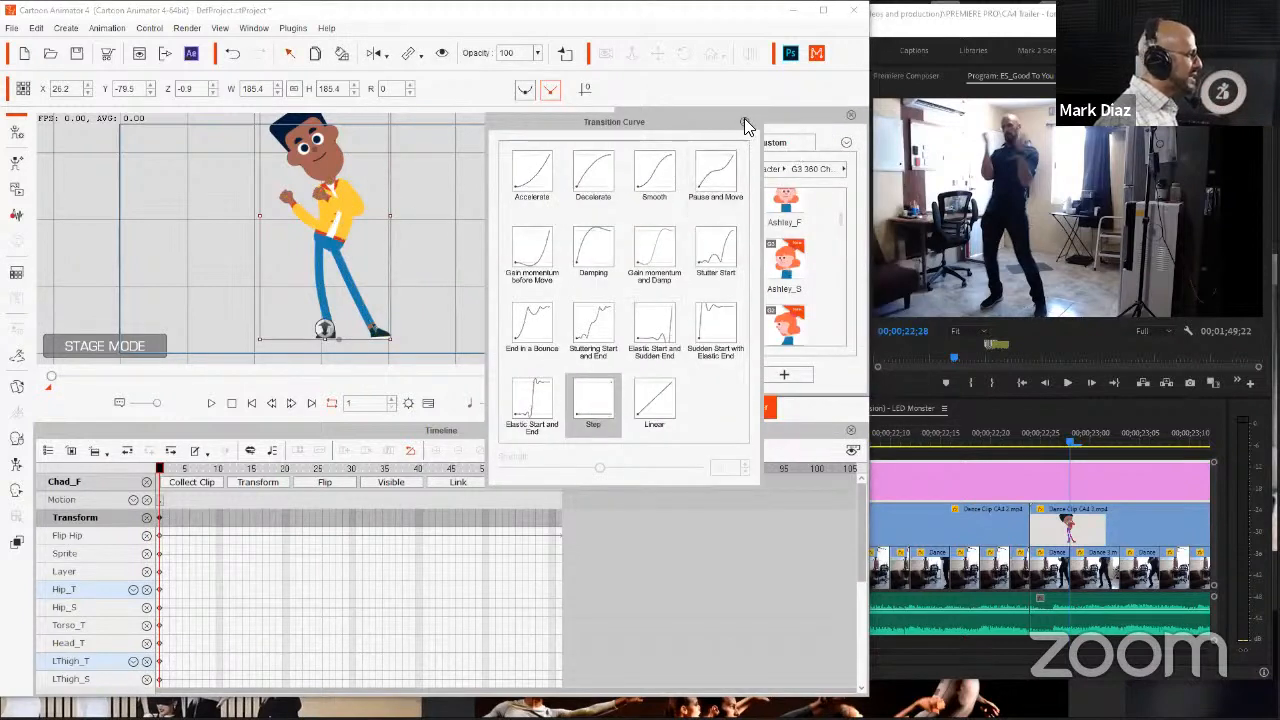
Step: Copy the character's Transform key from frame 1, paste it at frame 5, and check both keys
left_click(744, 122)
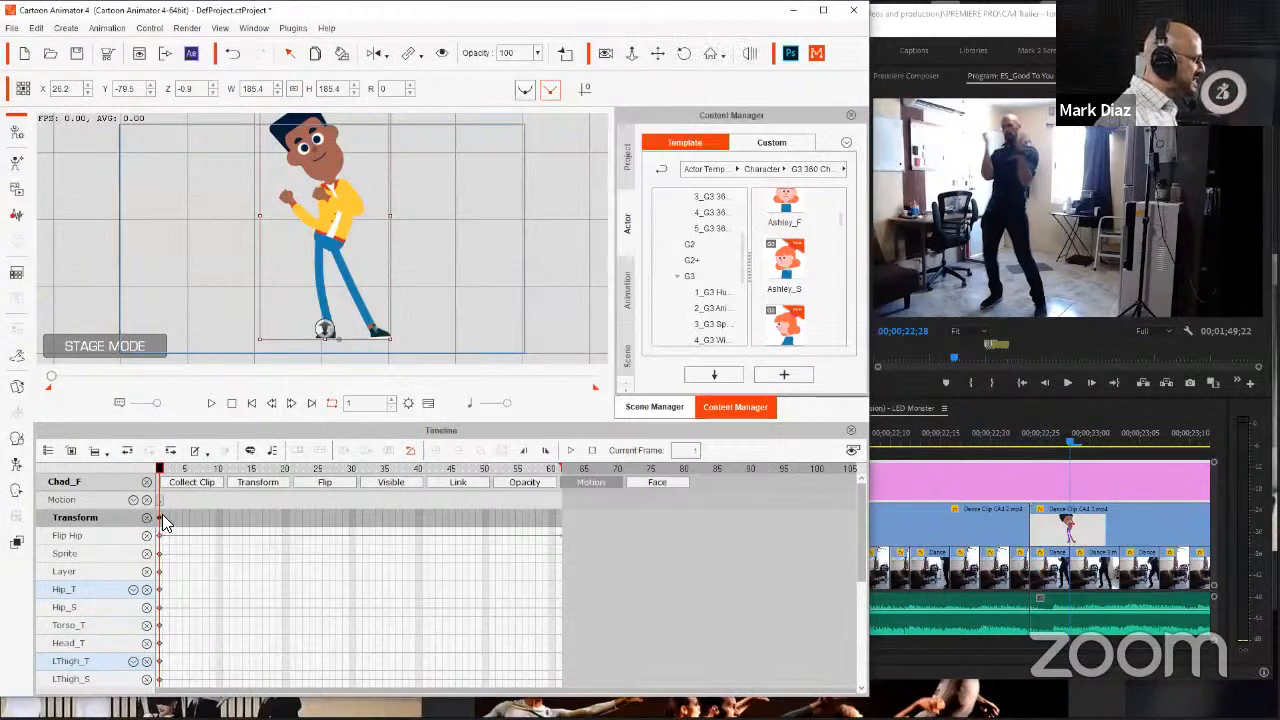
key("ctrl+c")
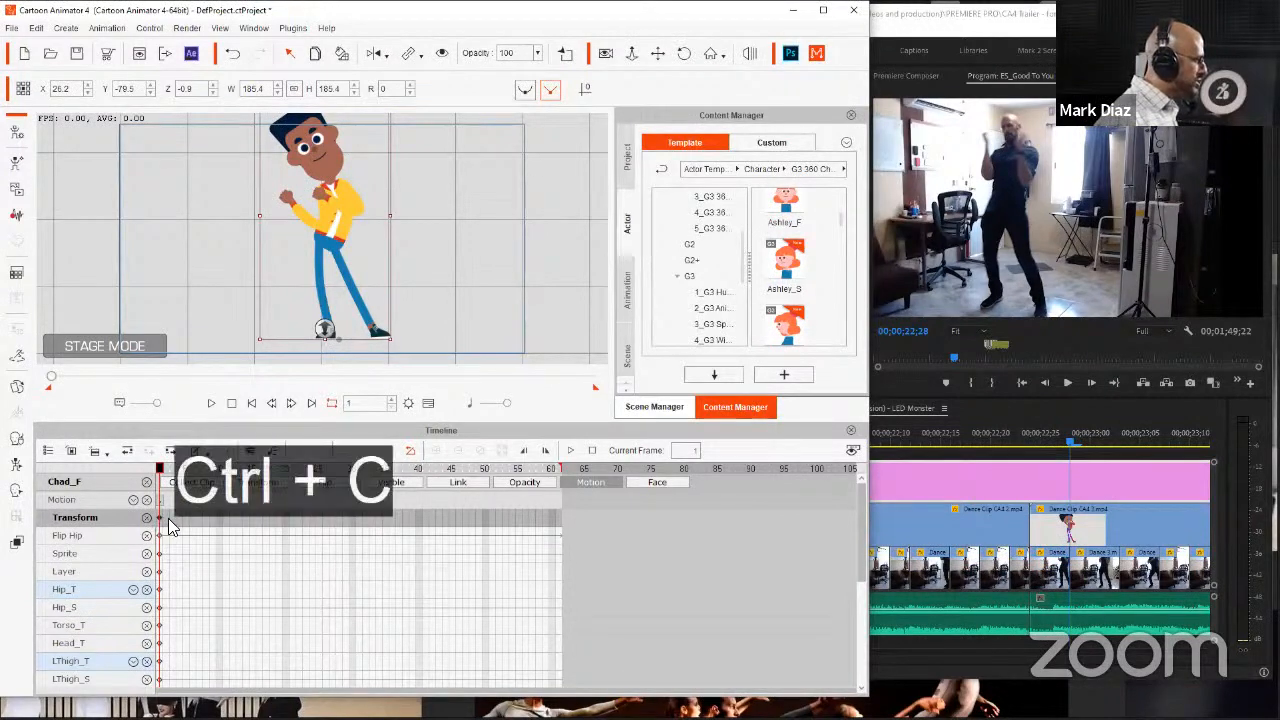
left_click(166, 517)
left_click(292, 403)
left_click(292, 403)
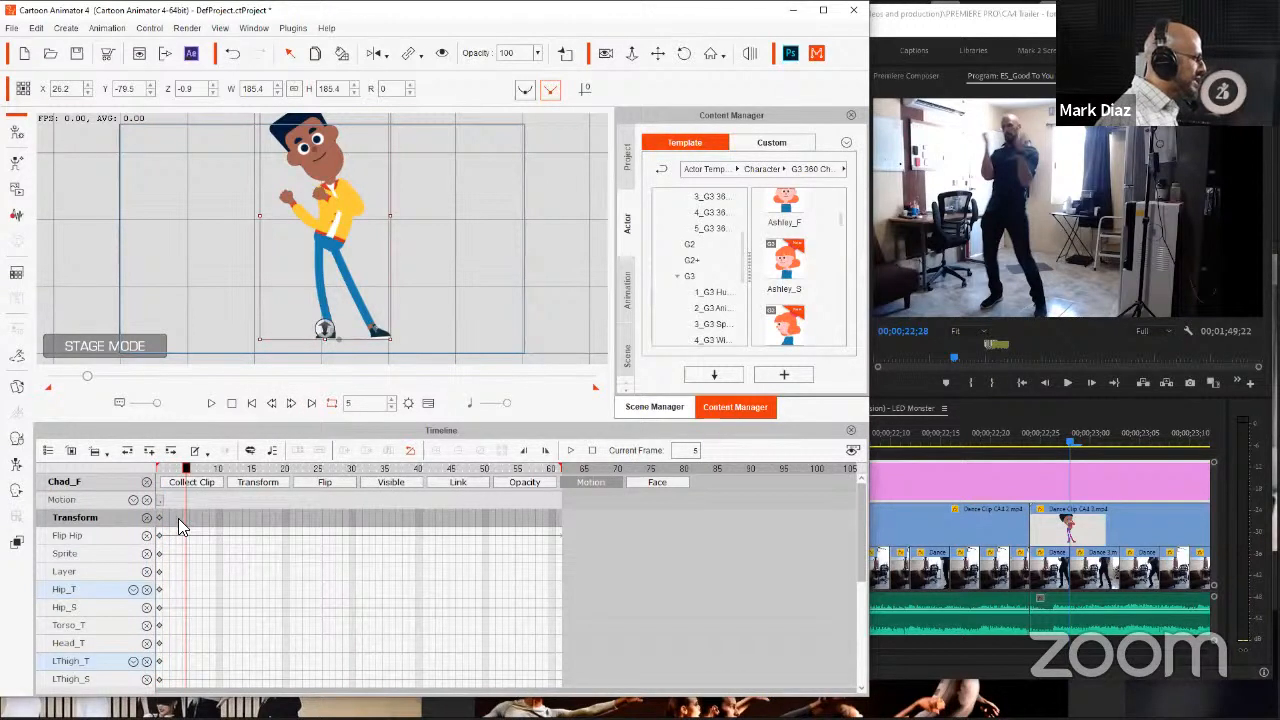
key("ctrl+v")
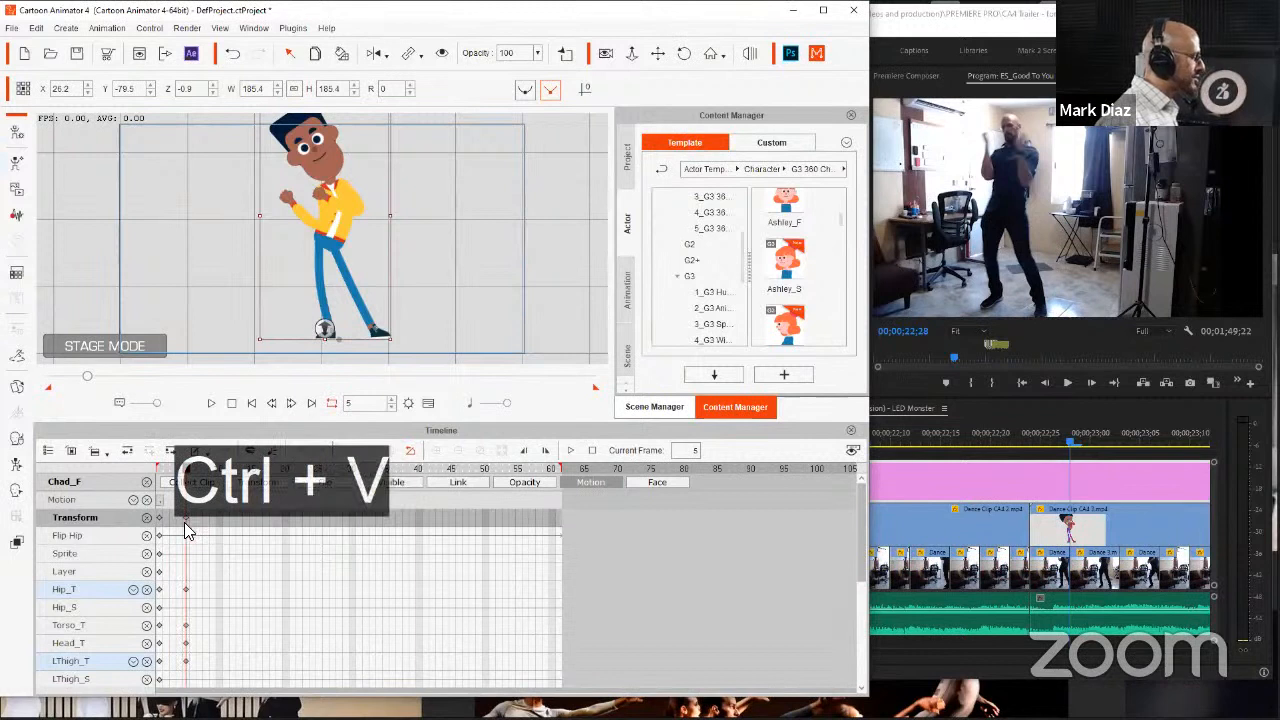
left_click(159, 517)
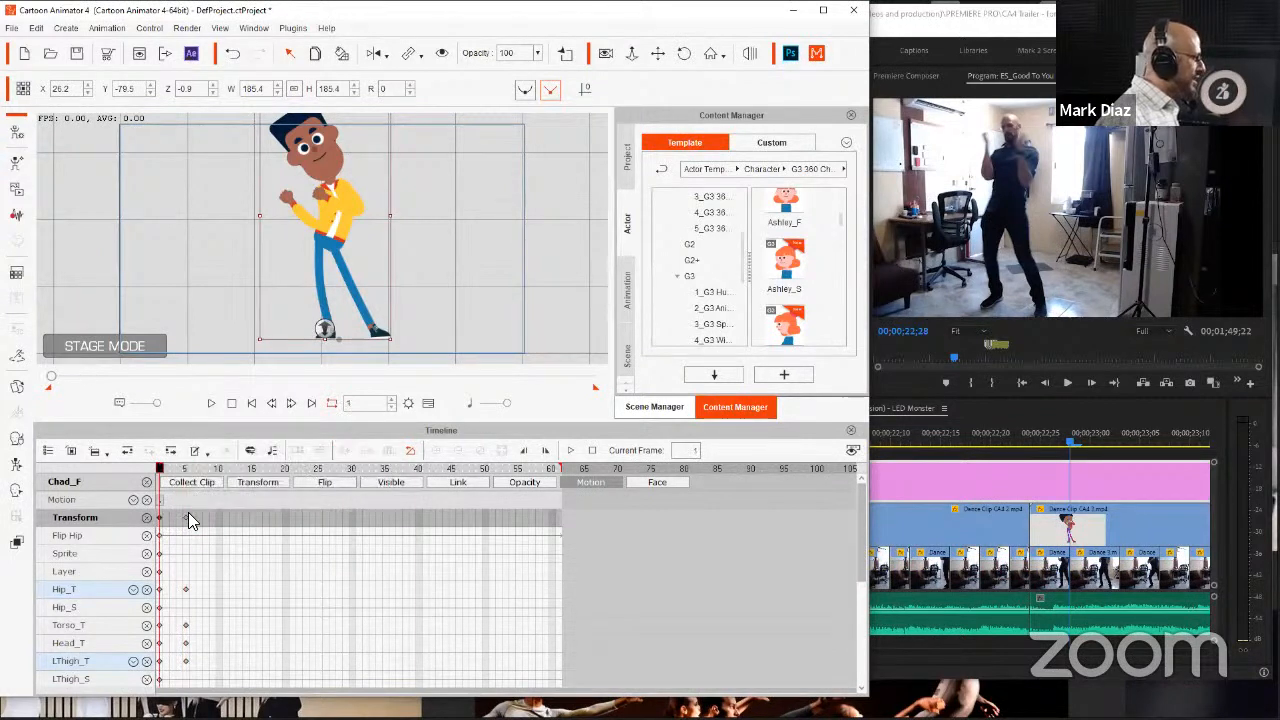
left_click(185, 518)
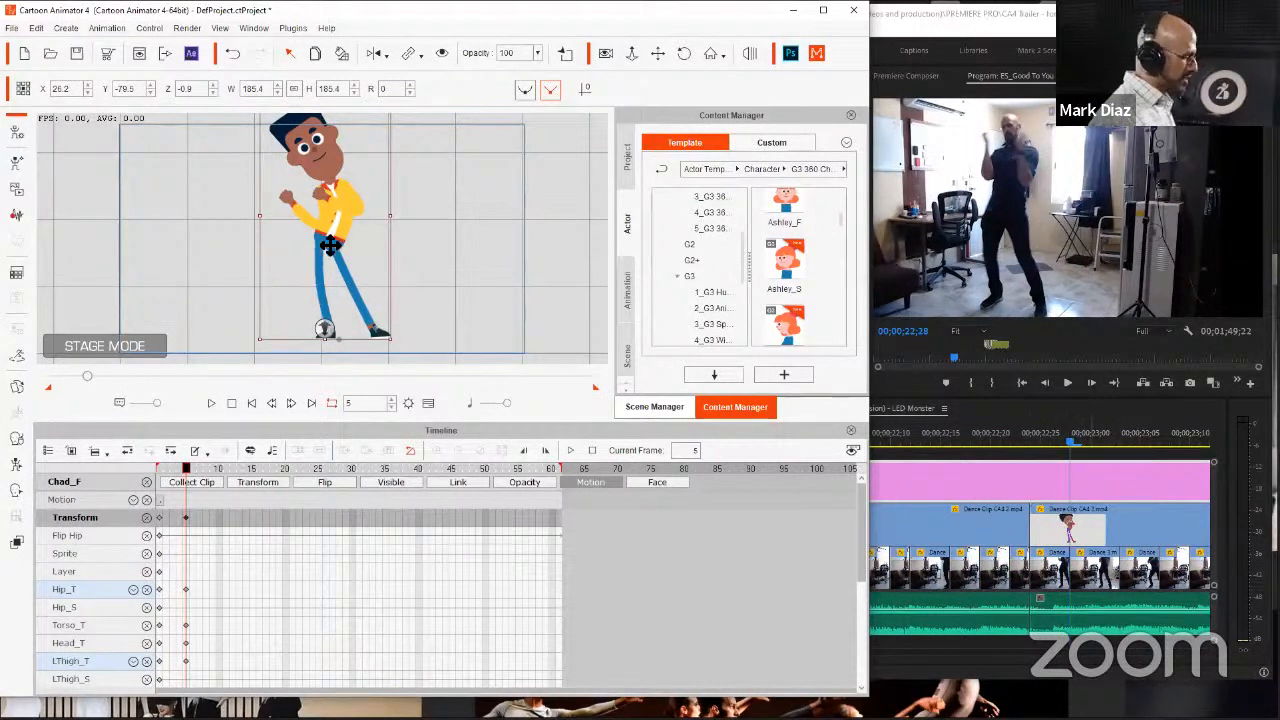
Step: Edit the motion key at frame 5 with Constraints on and both feet locked, shifting the hip to about X 33.6, Y 70
key("k")
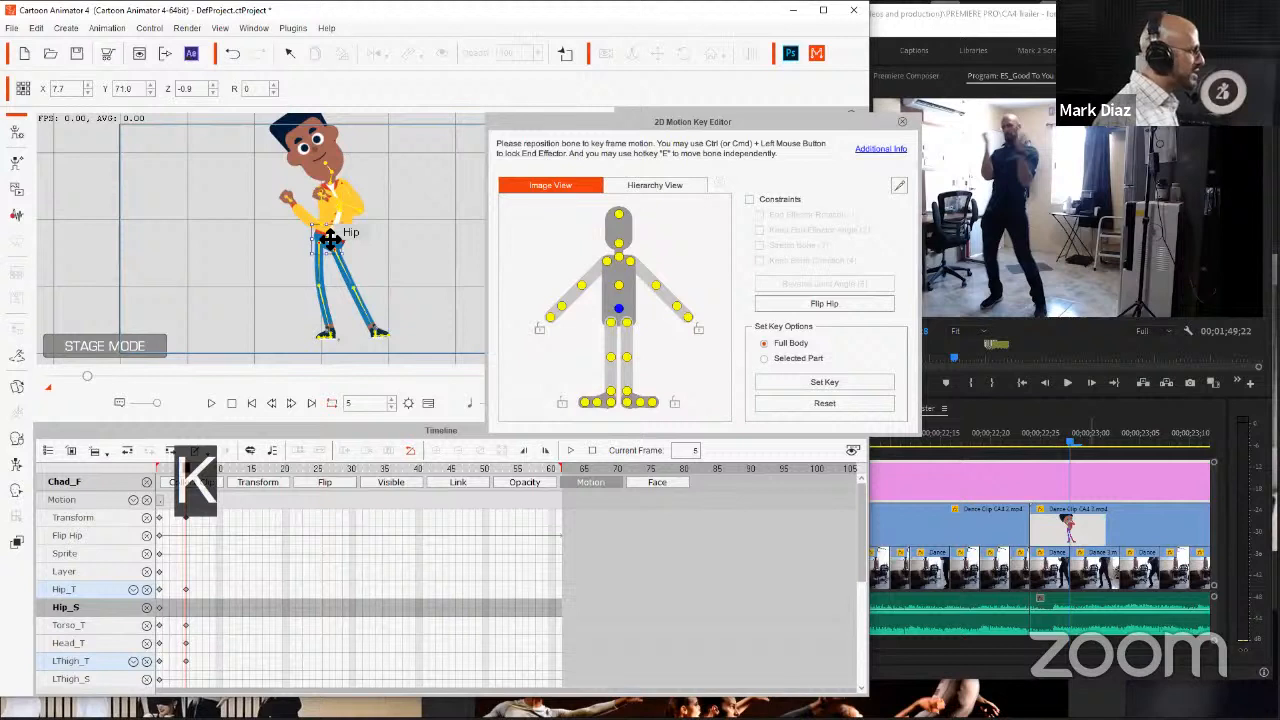
left_click_drag(330, 240, 210, 210)
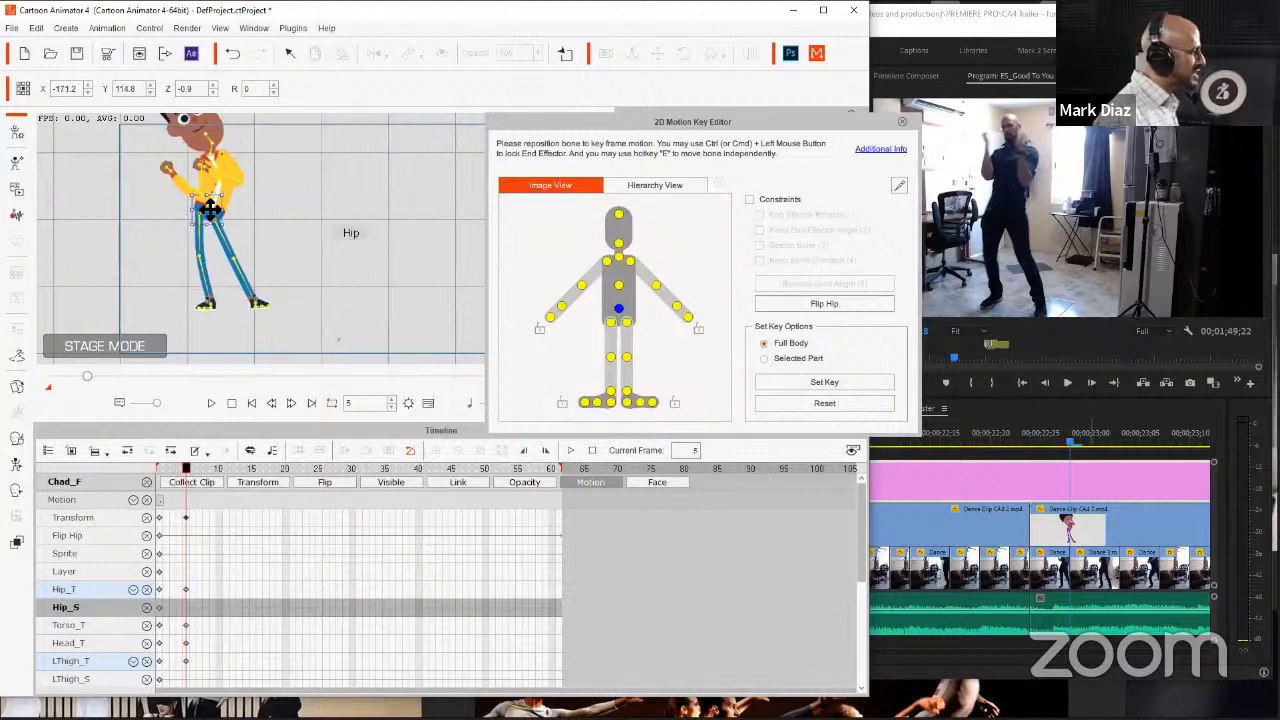
key("ctrl+z")
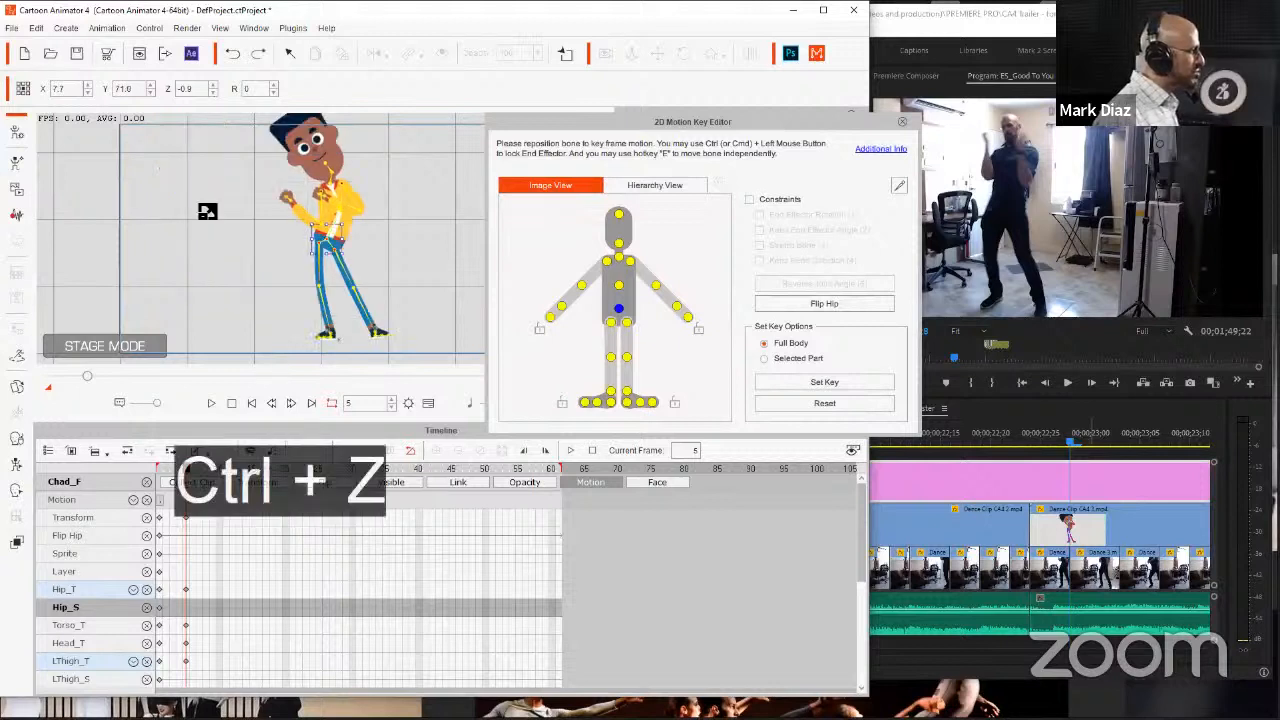
left_click(770, 204)
left_click(562, 403)
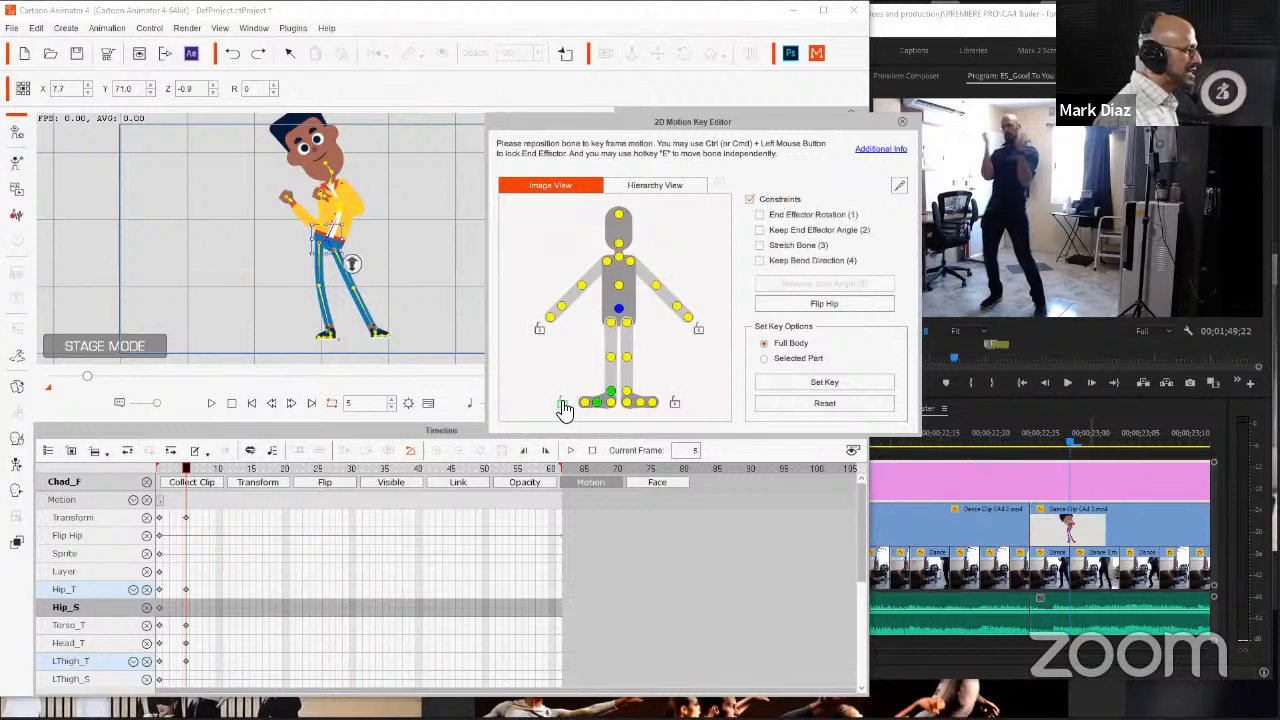
left_click(674, 402)
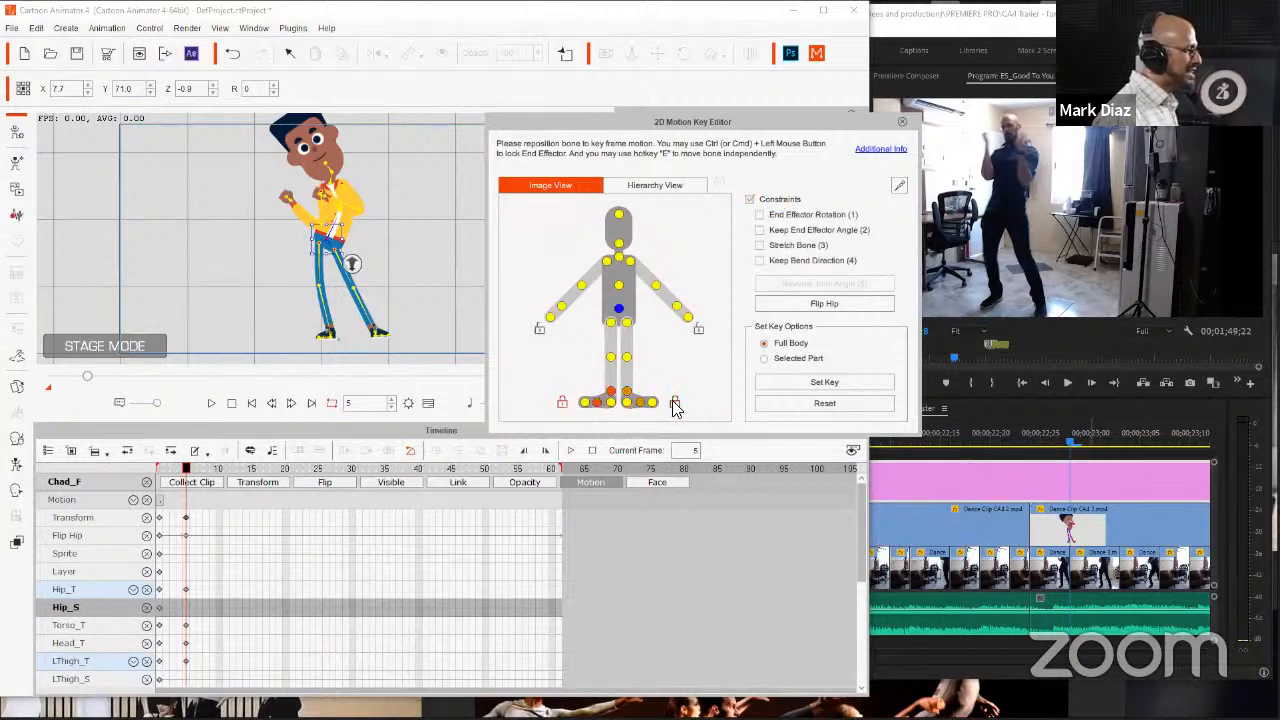
left_click_drag(322, 234, 350, 243)
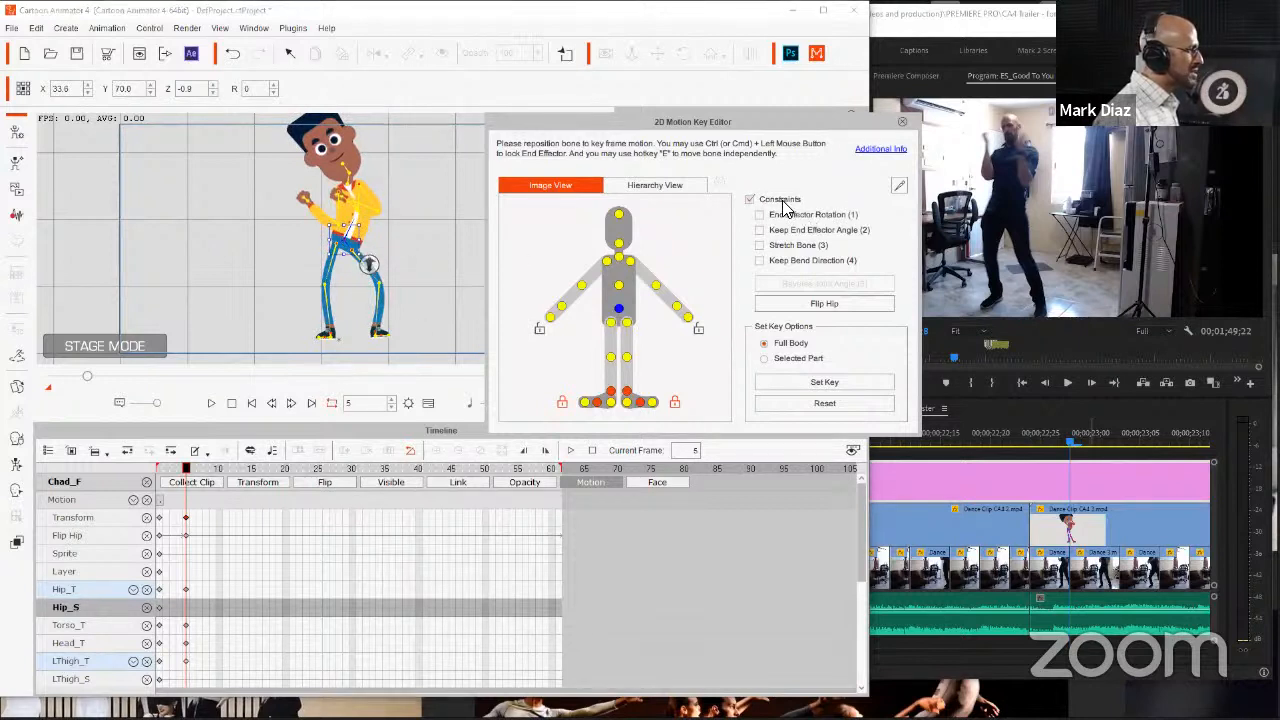
Step: Release the foot locks, bring the left foot inward to about X 62.1, Y -71, and rotate it to about 1°
left_click(750, 199)
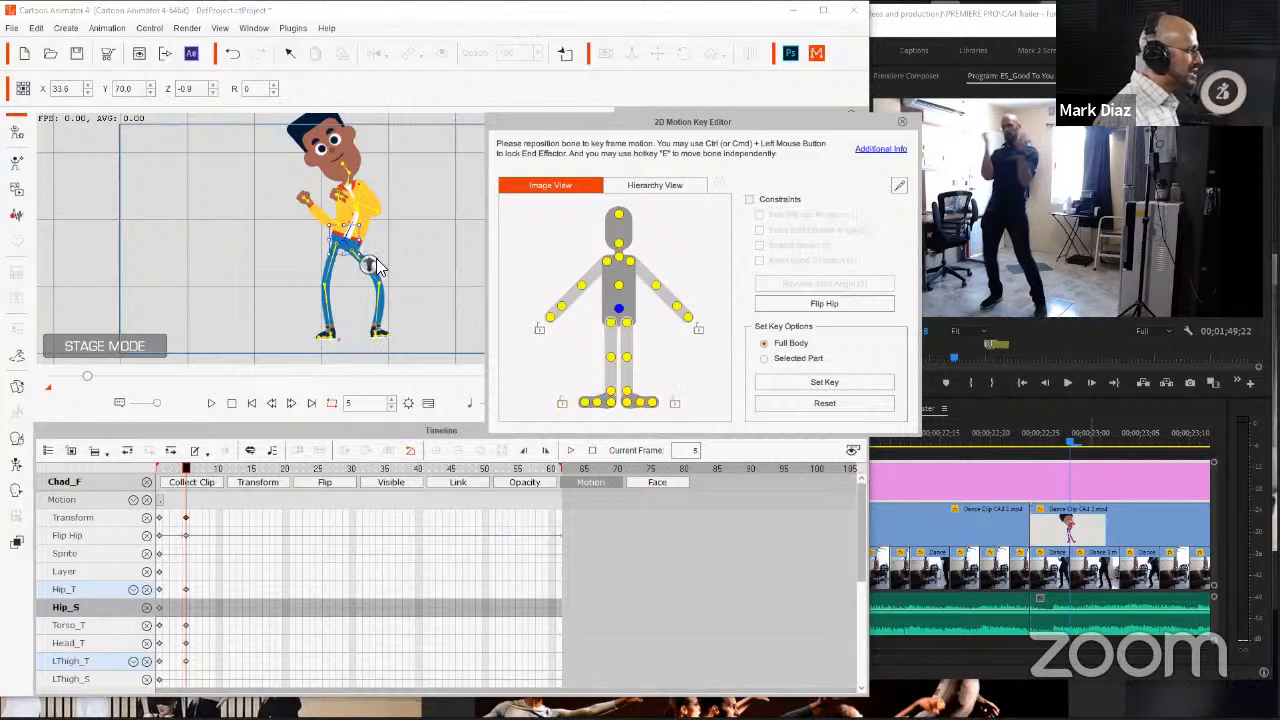
left_click(626, 326)
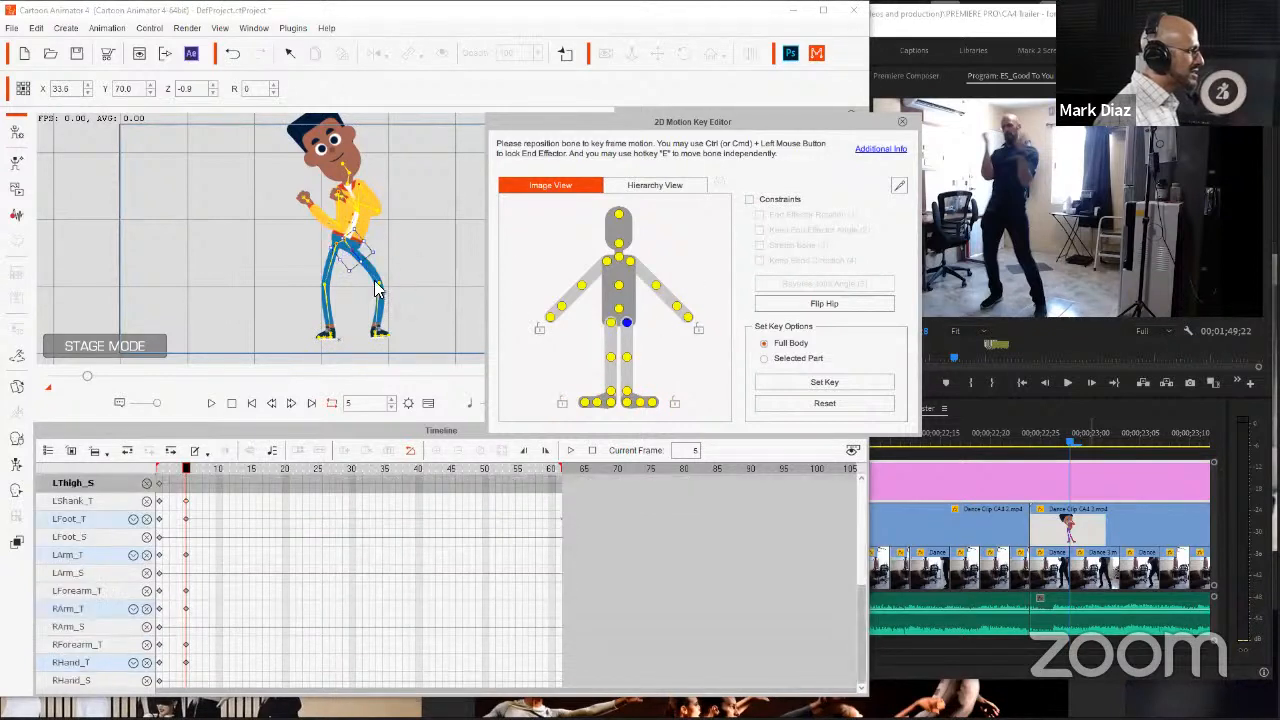
left_click_drag(362, 256, 362, 256)
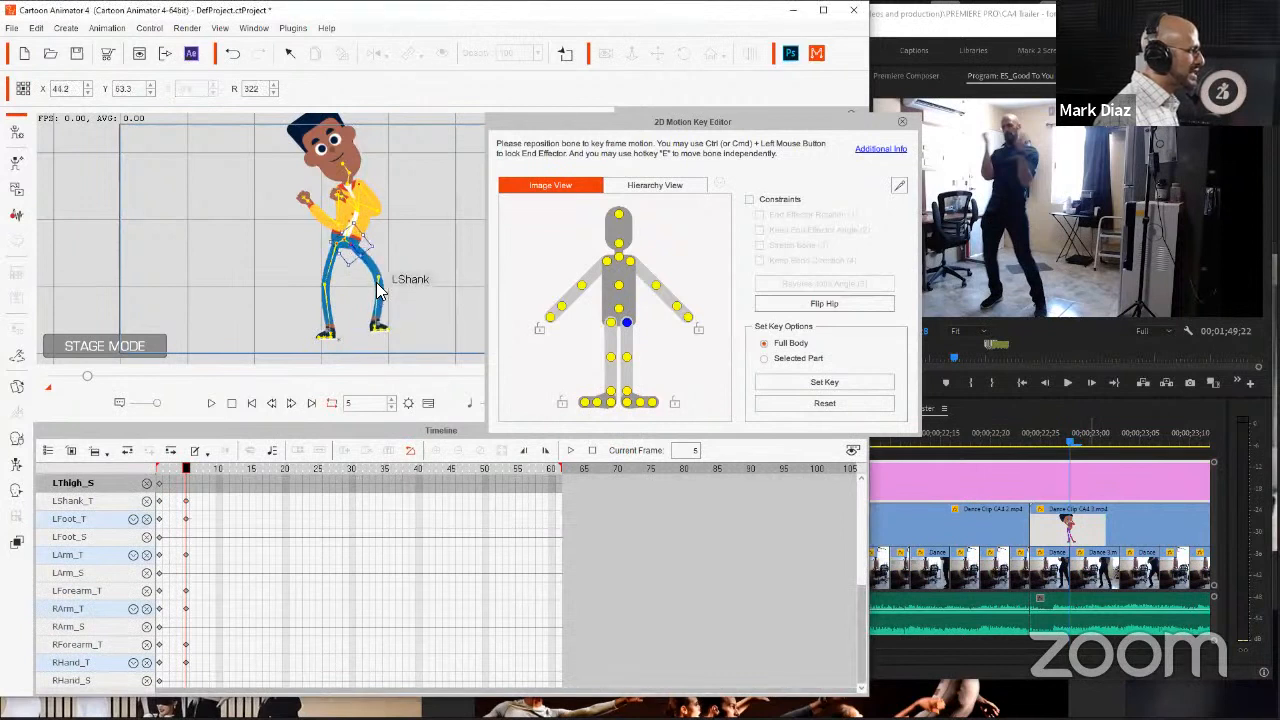
left_click(780, 203)
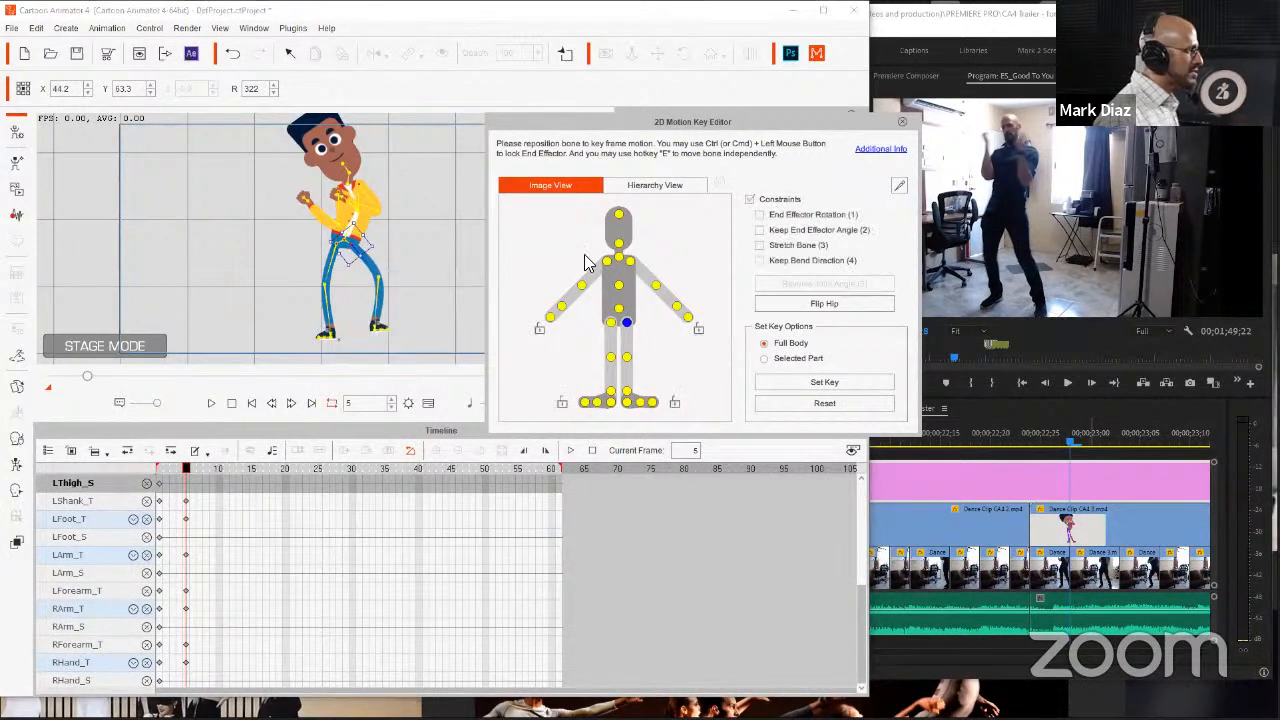
left_click(626, 393)
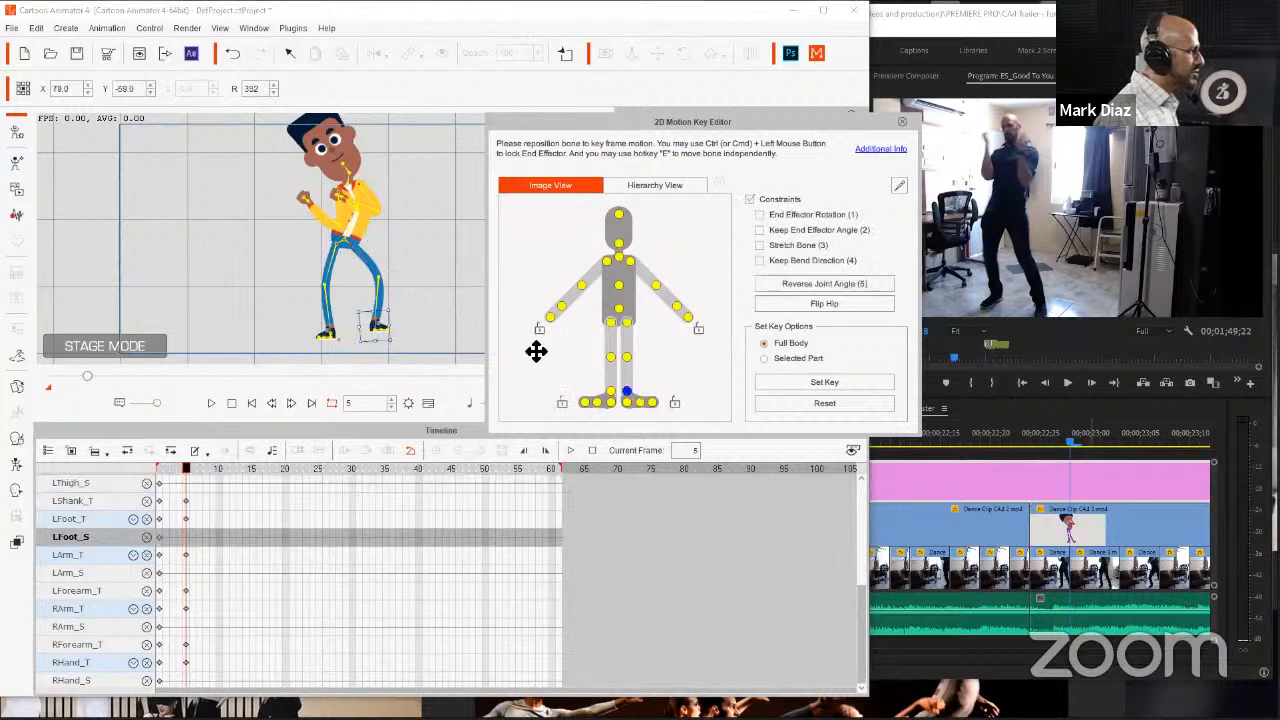
left_click_drag(370, 322, 363, 328)
left_click(149, 92)
left_click(149, 92)
left_click(150, 92)
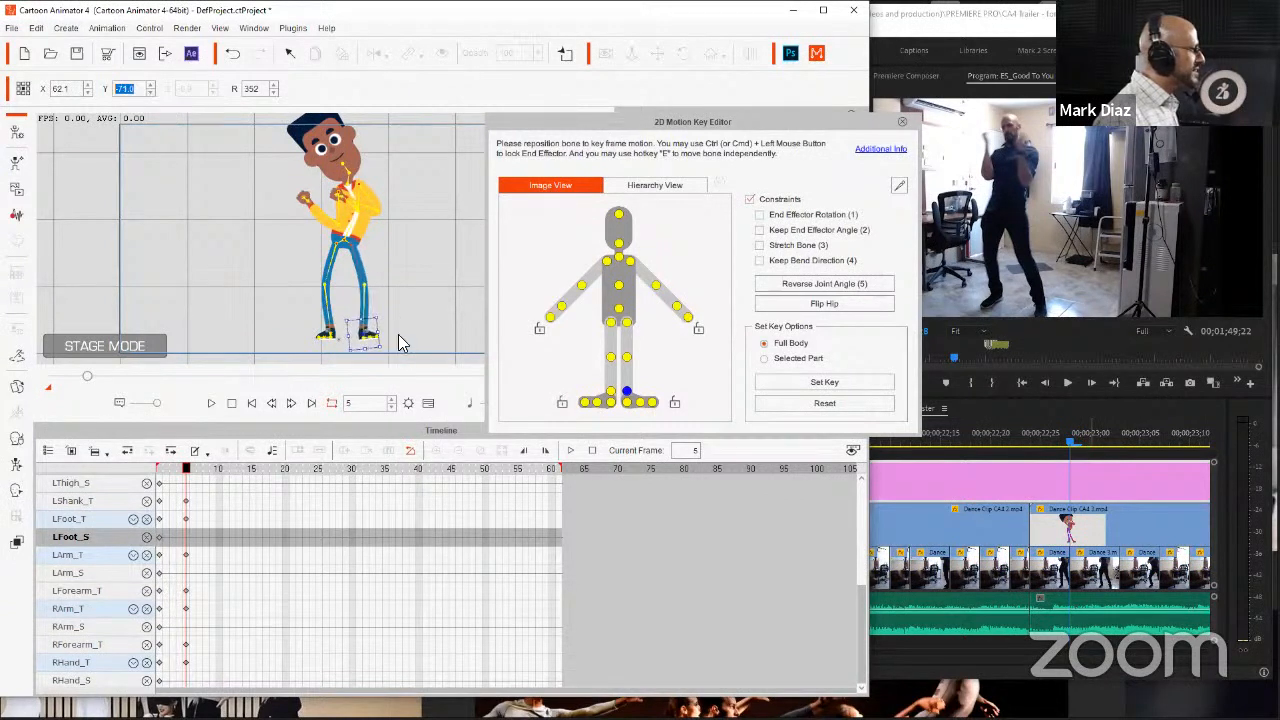
left_click_drag(391, 328, 396, 330)
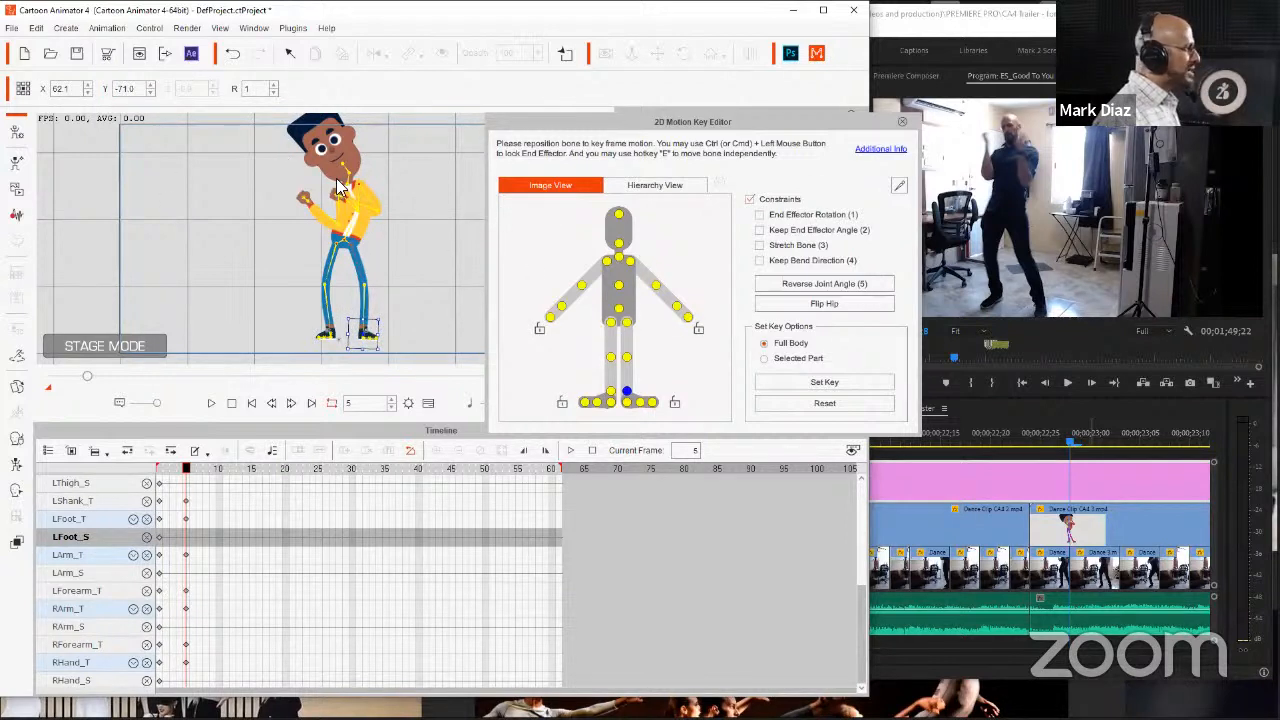
Step: Straighten the torso to a rotation of about 351° at frame 5 and compare the pose with frame 1
left_click(350, 228)
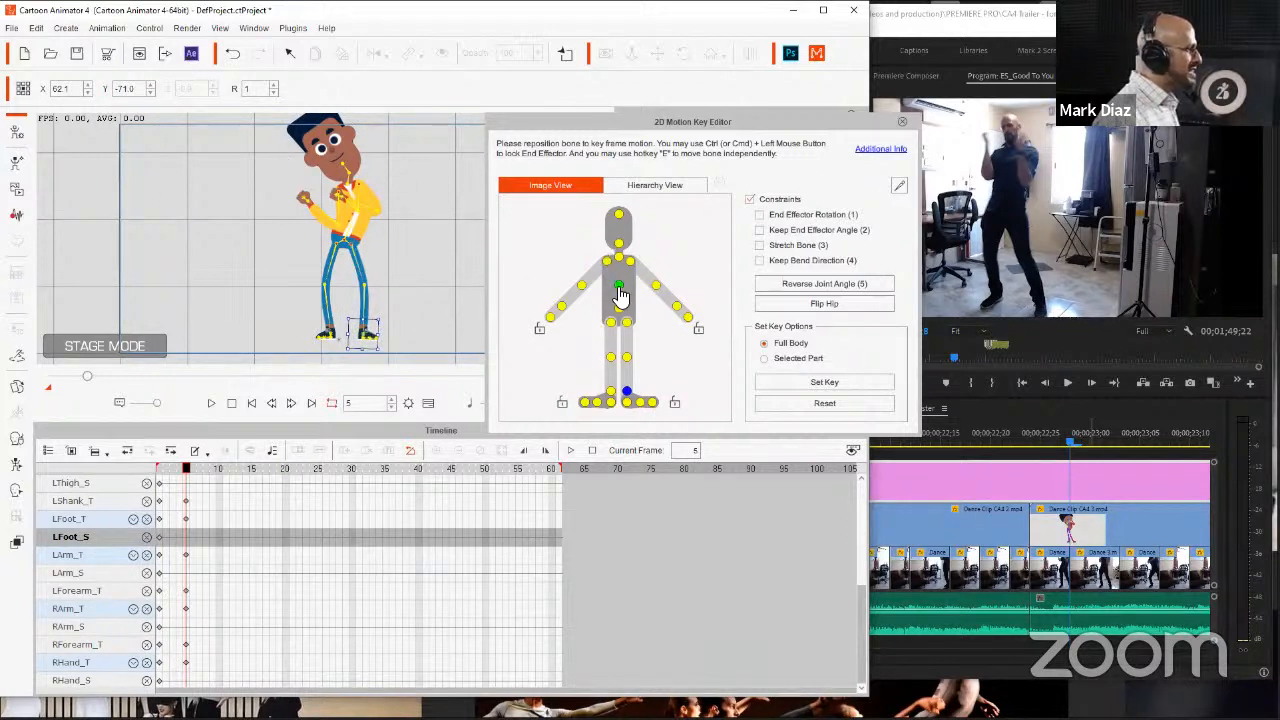
mouse_move(358, 190)
left_mouse_down()
mouse_move(365, 206)
mouse_move(354, 204)
left_mouse_up()
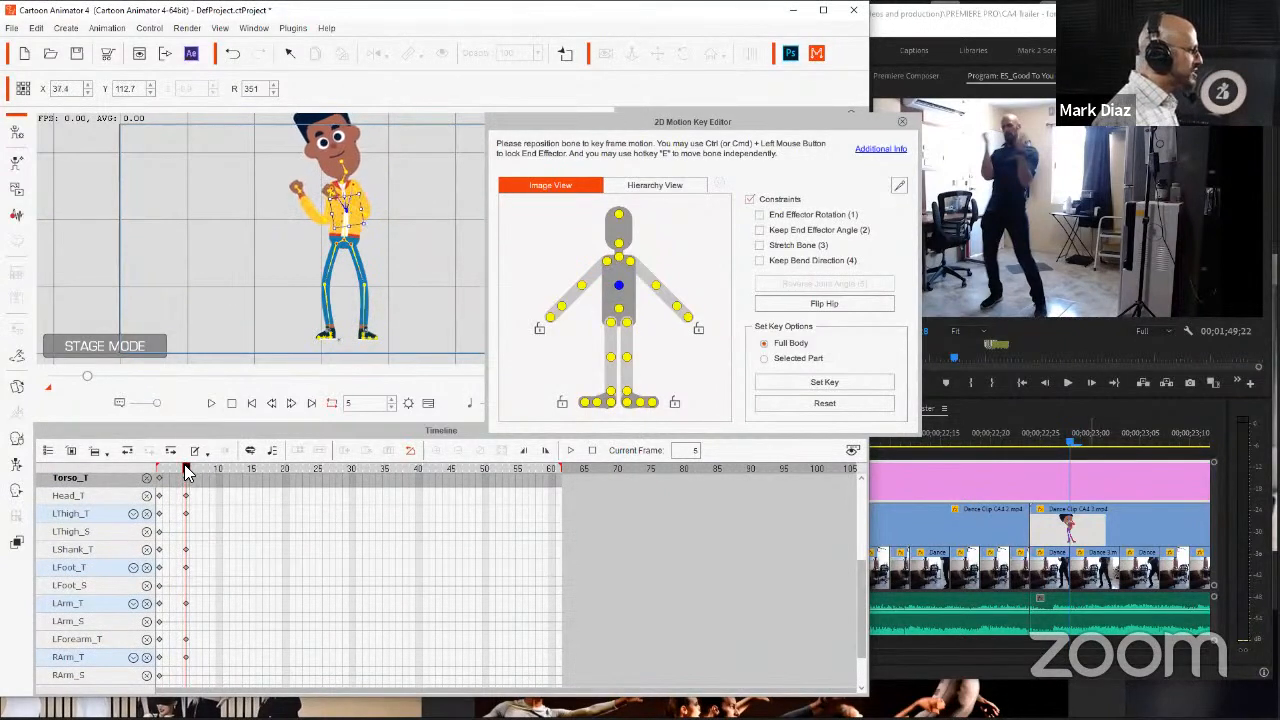
left_click_drag(183, 474, 192, 474)
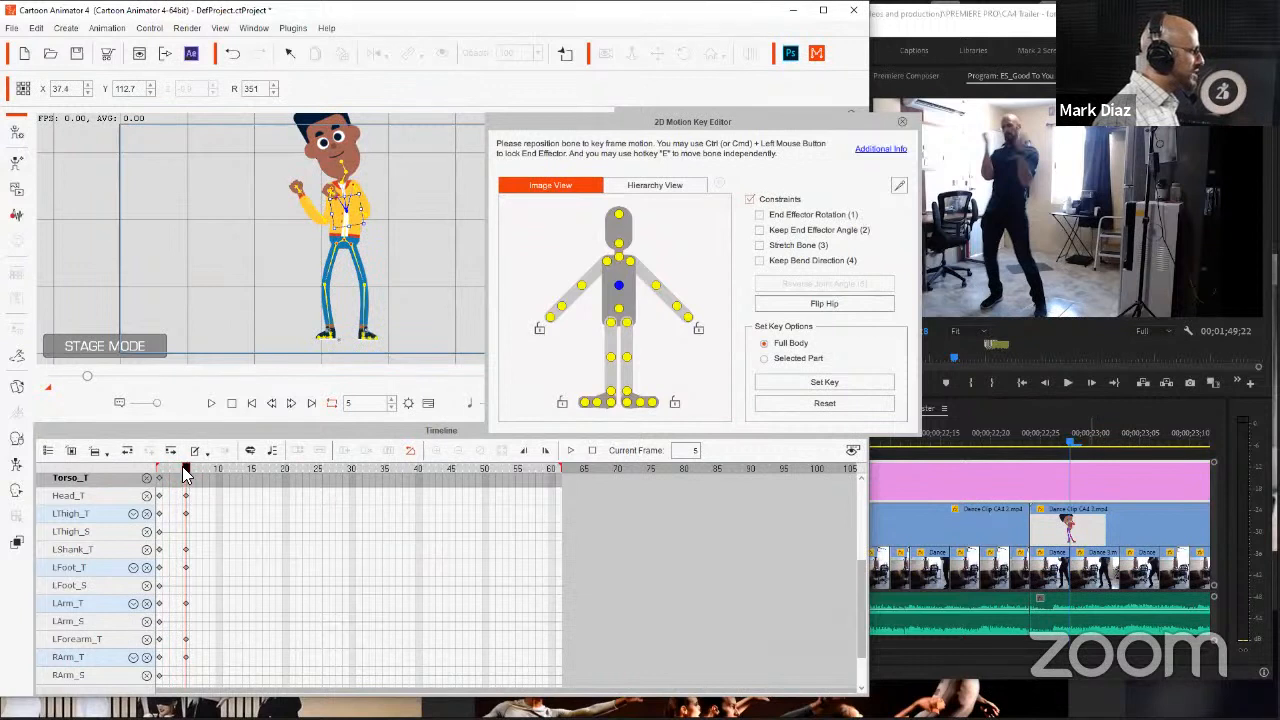
left_click_drag(183, 467, 159, 468)
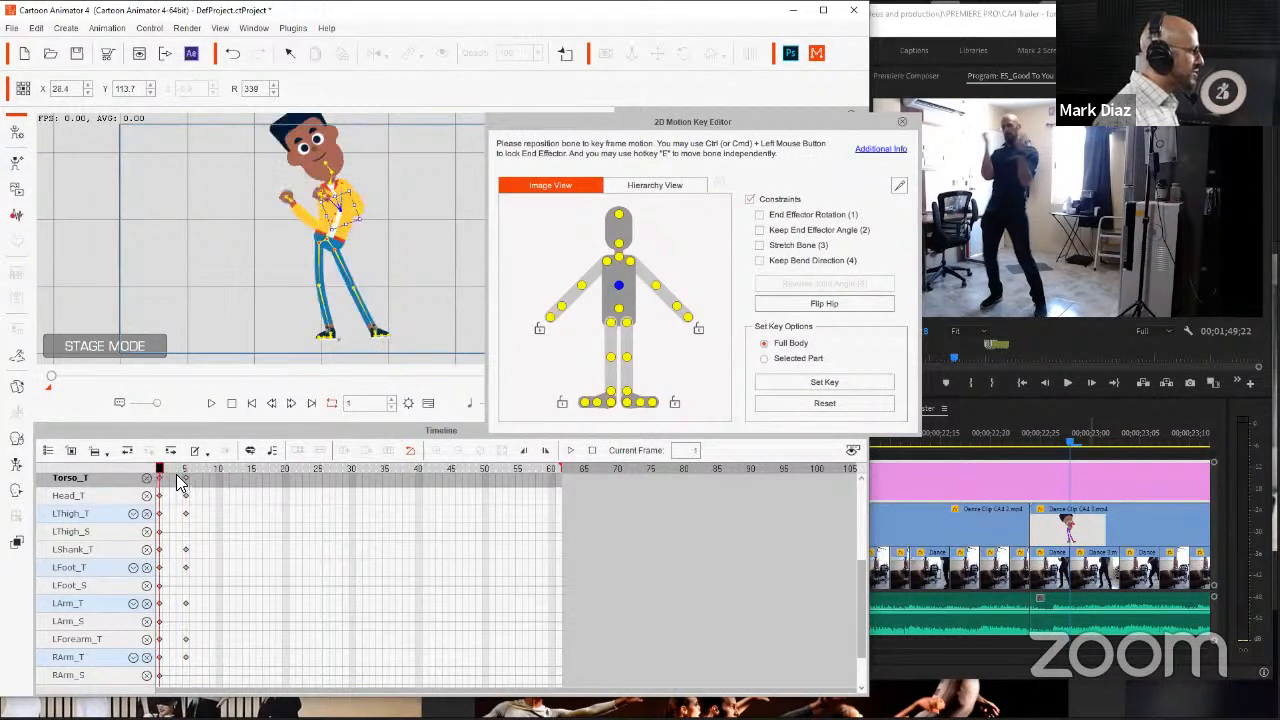
left_click(185, 470)
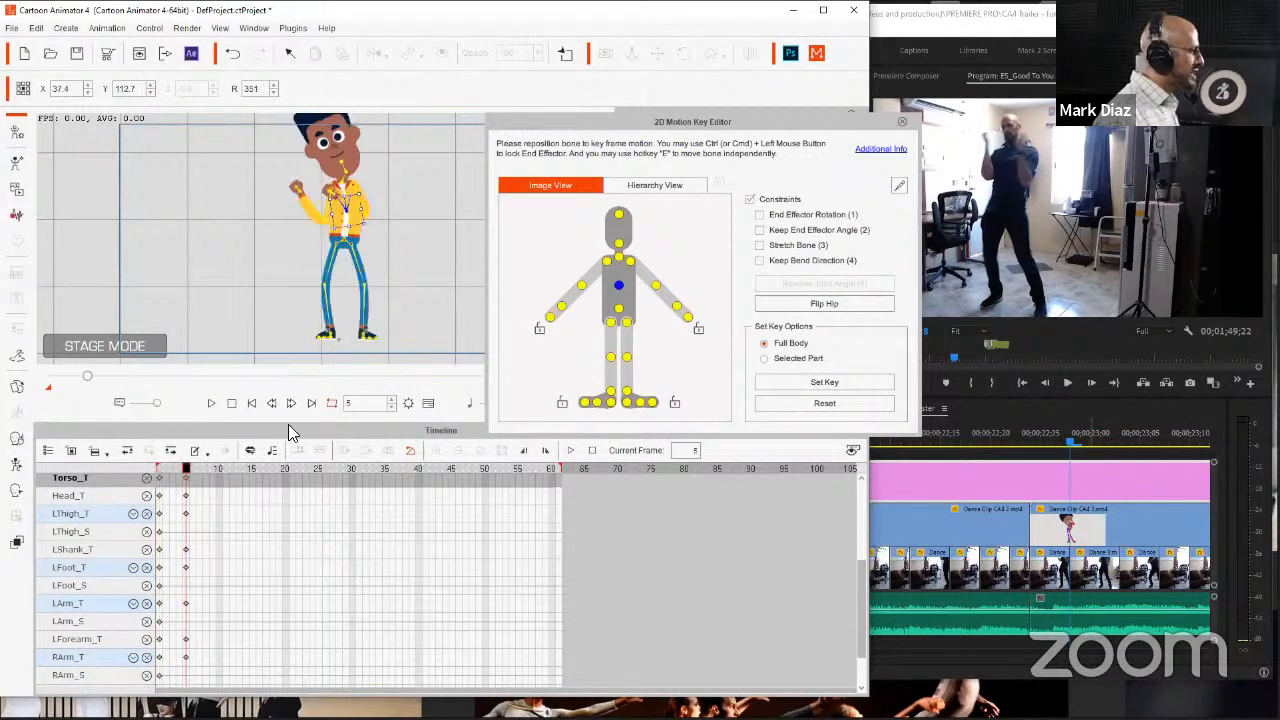
left_click(156, 468)
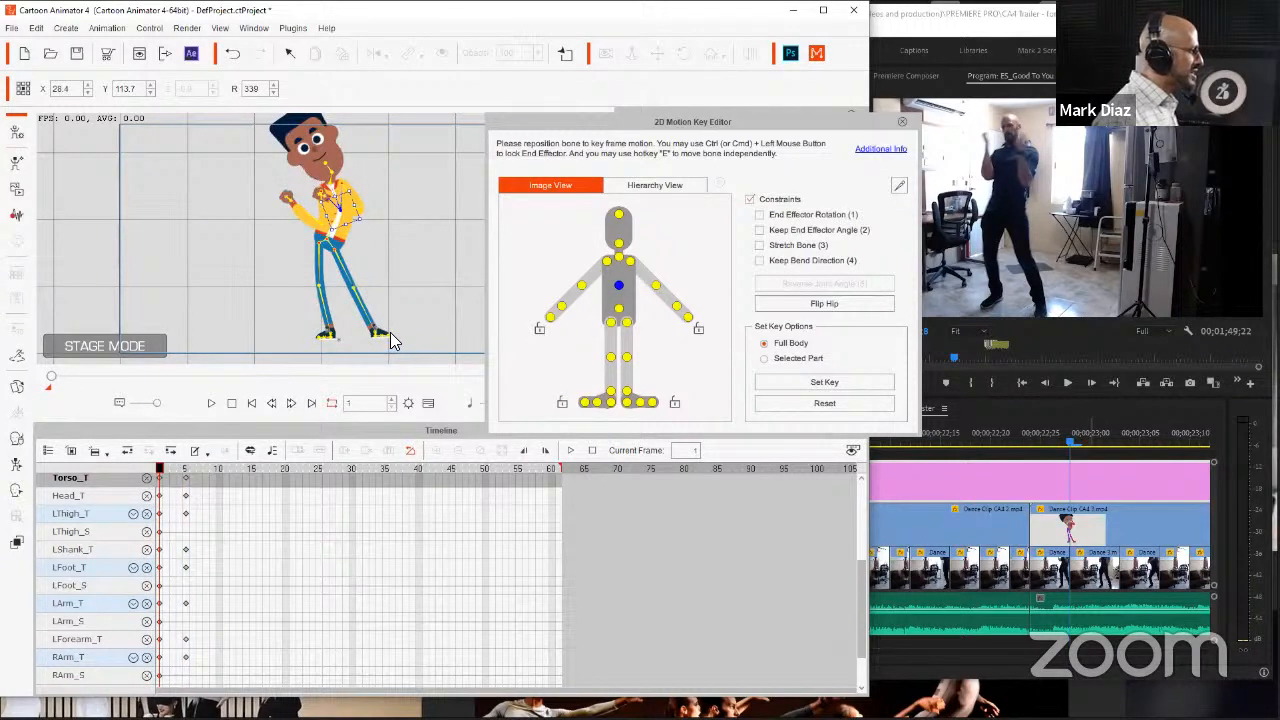
left_click(185, 469)
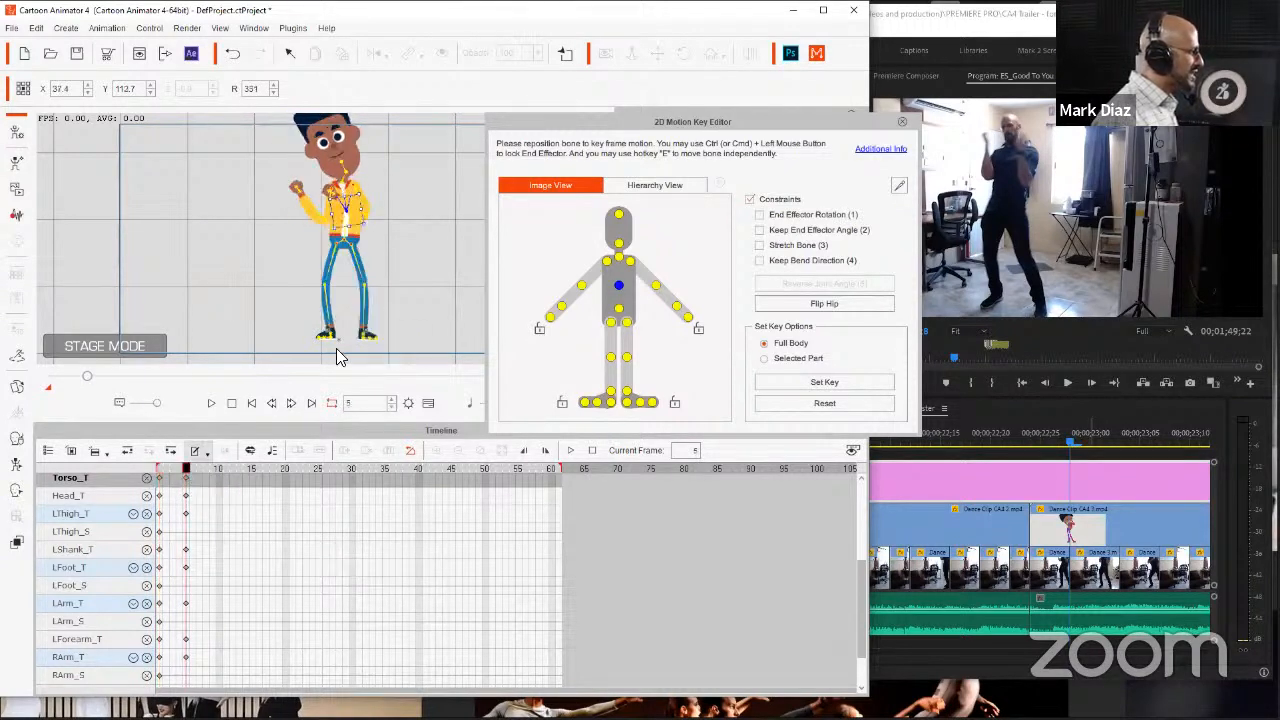
Step: Move the left foot outward to about X 80.5, Y -69.3, turn off Constraints, and rotate the foot to about 13°
left_click(627, 392)
left_click_drag(370, 332, 393, 328)
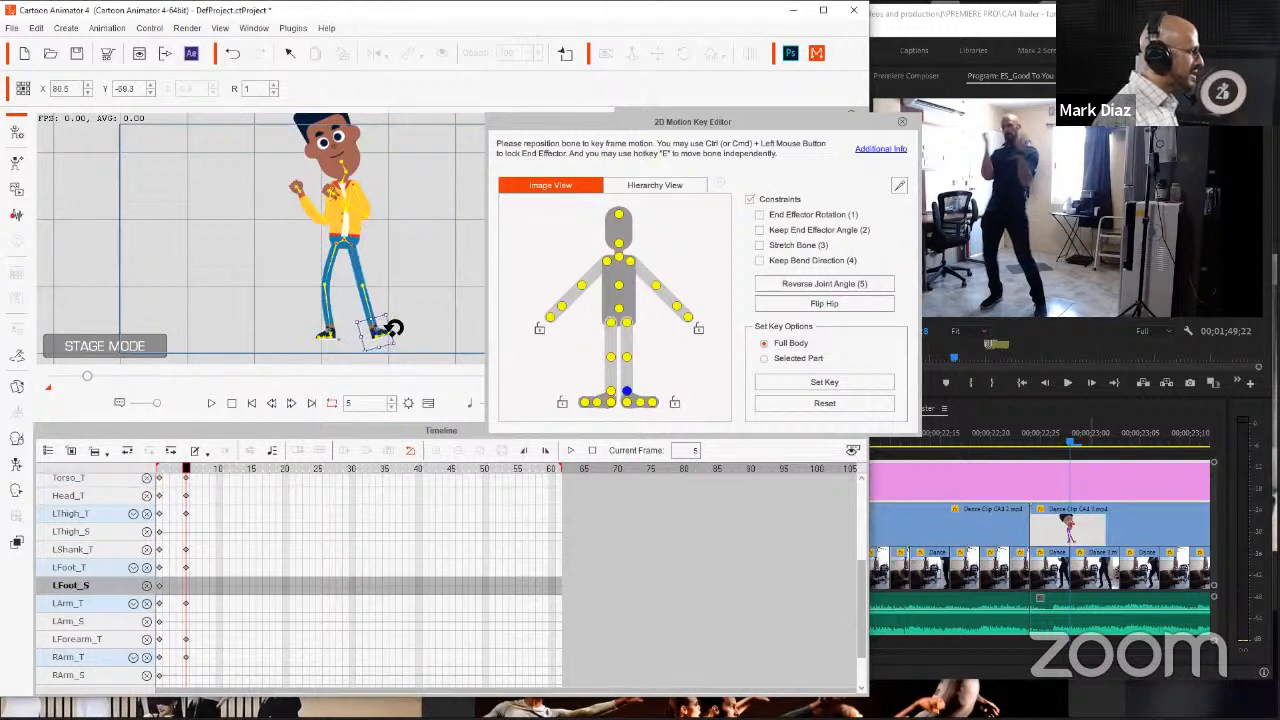
left_click(764, 200)
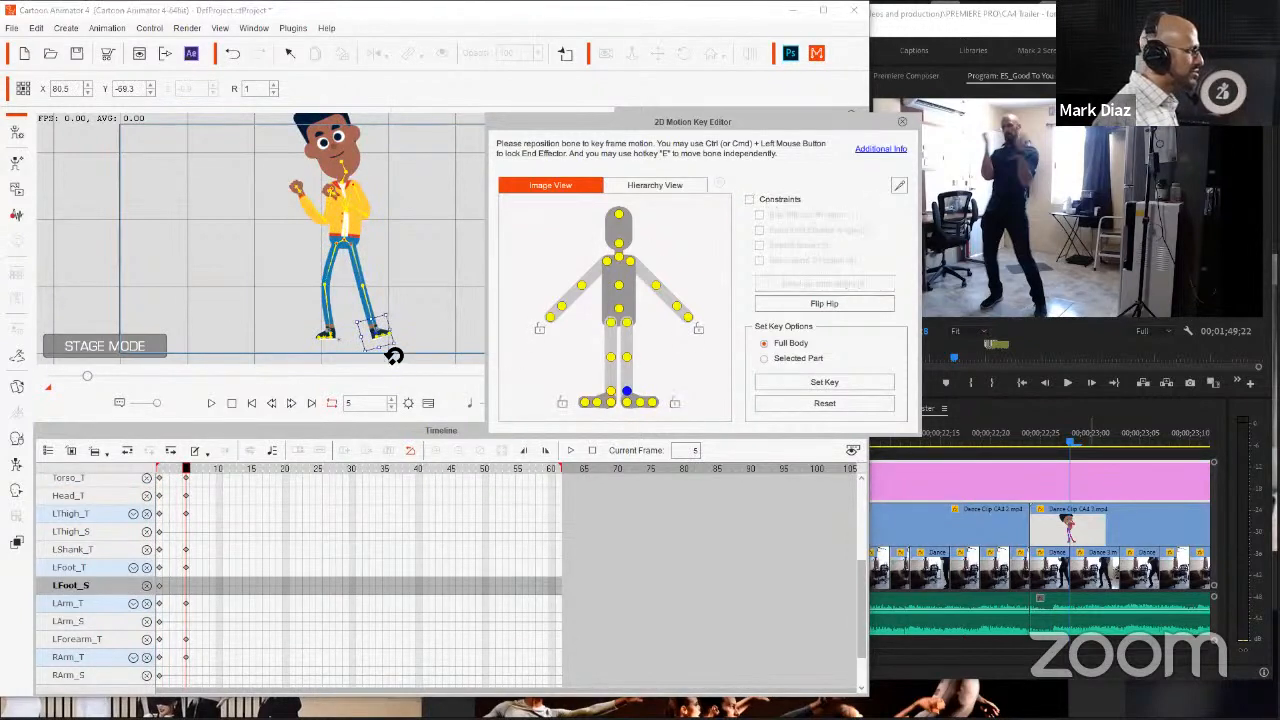
left_click(371, 294)
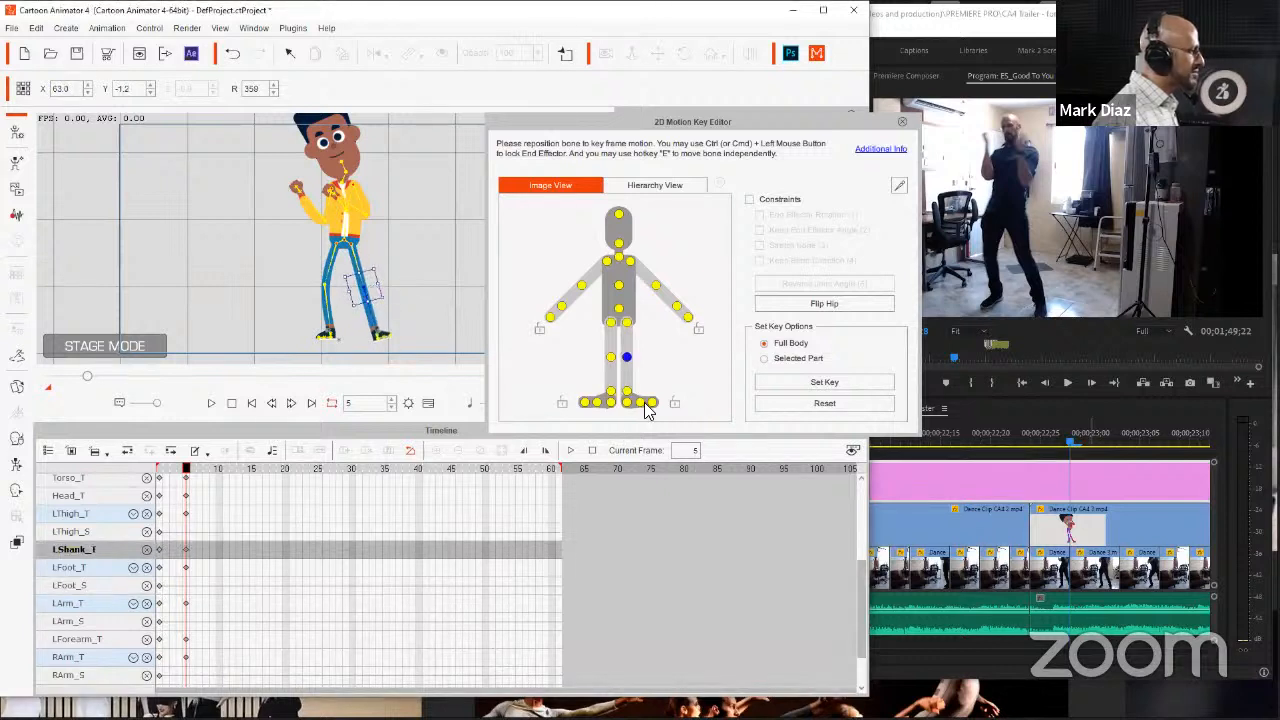
left_click(383, 328)
left_click_drag(399, 316, 358, 345)
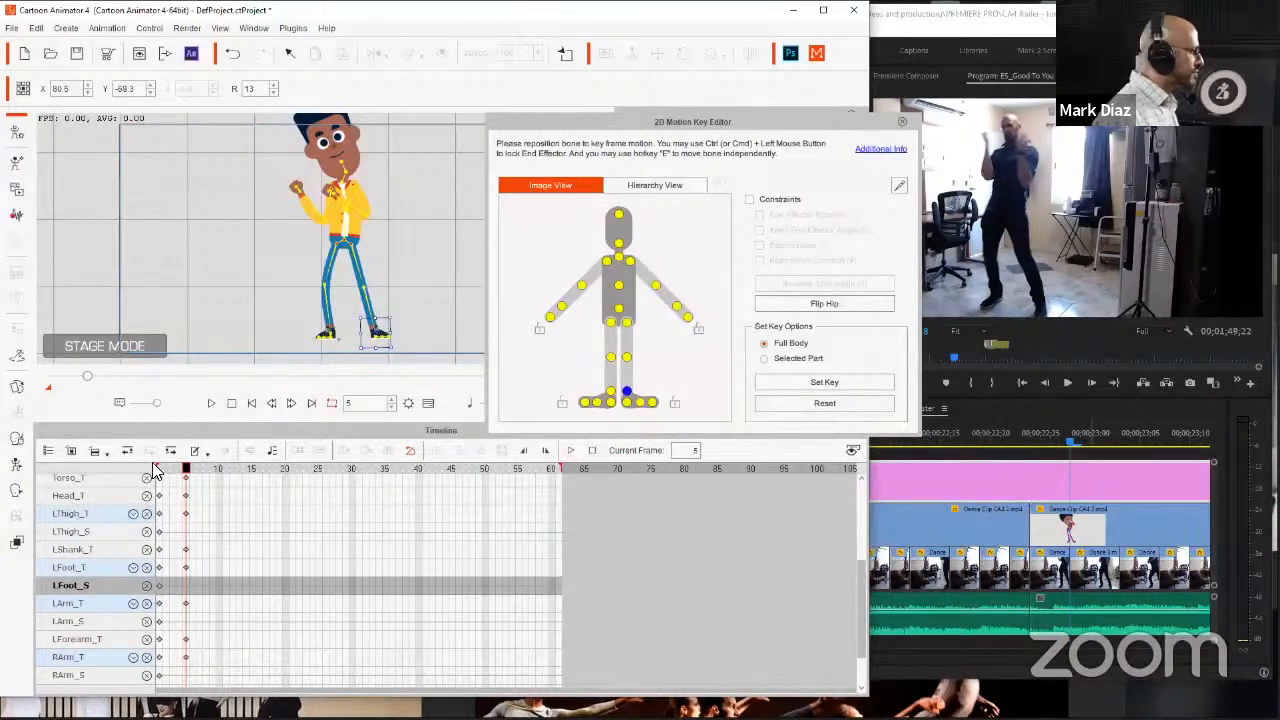
Step: Flip repeatedly between the keys at frames 1 and 5 to compare the two body poses
left_click(159, 469)
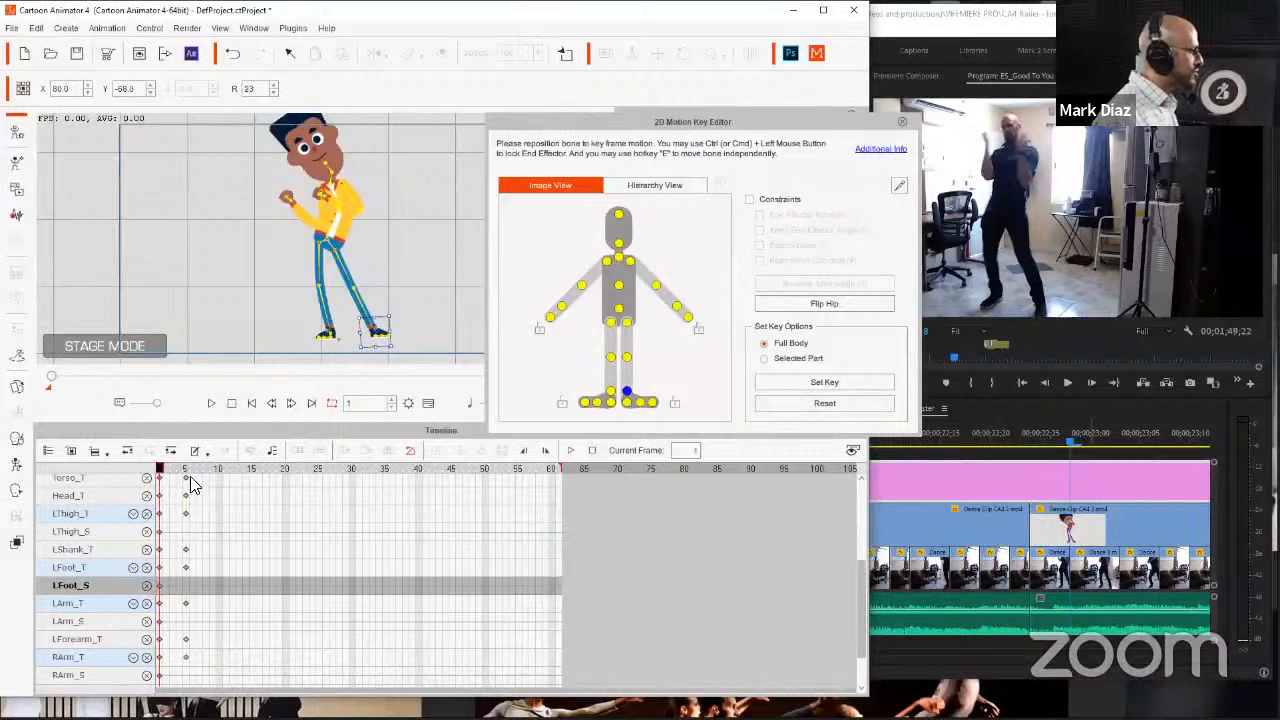
scroll(193, 484, "down", 1)
left_click(326, 250)
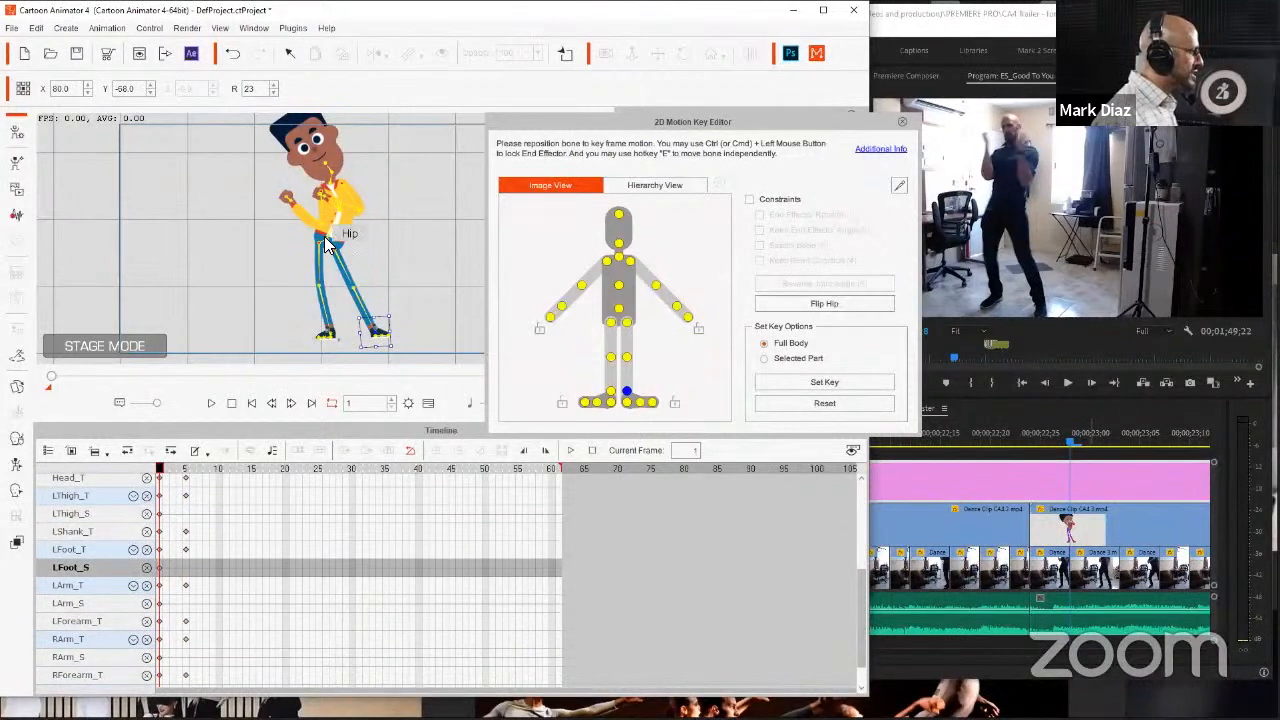
left_click(161, 520)
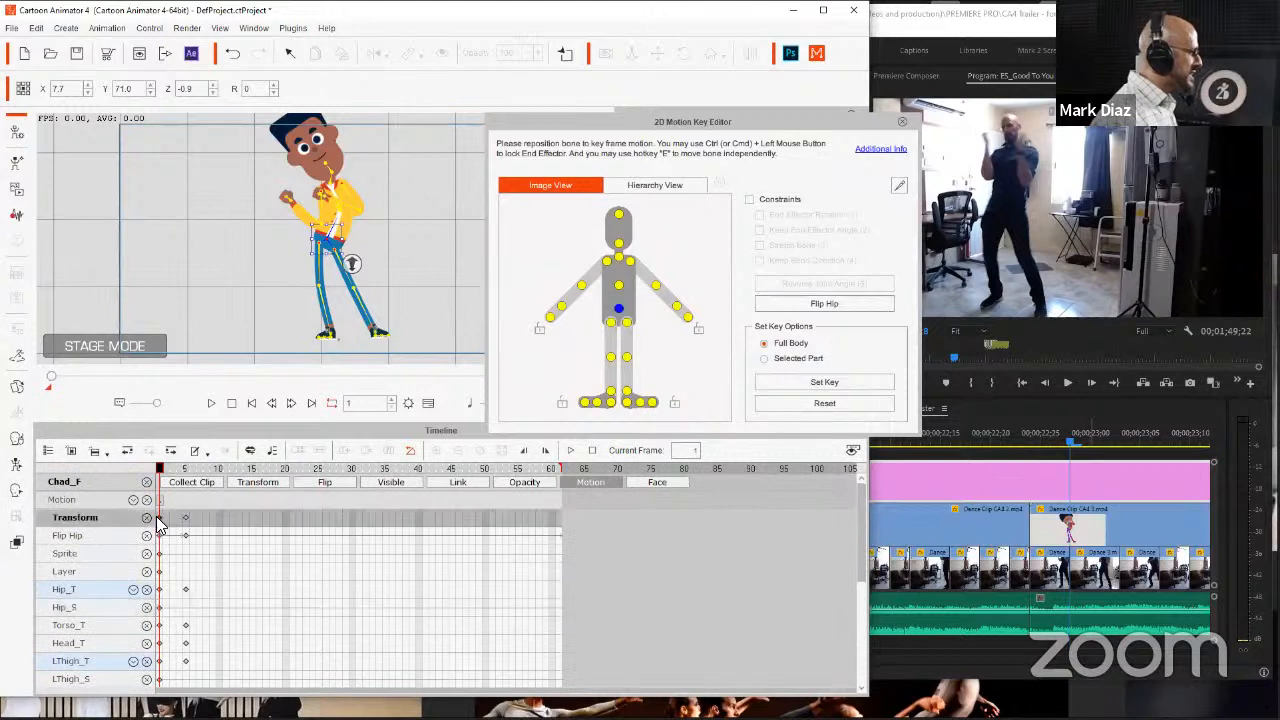
key("Tab")
key("shift+Tab")
key("Tab")
key("shift+Tab")
key("Tab")
key("shift+Tab")
key("Tab")
key("shift+Tab")
key("Tab")
key("shift+Tab")
key("Tab")
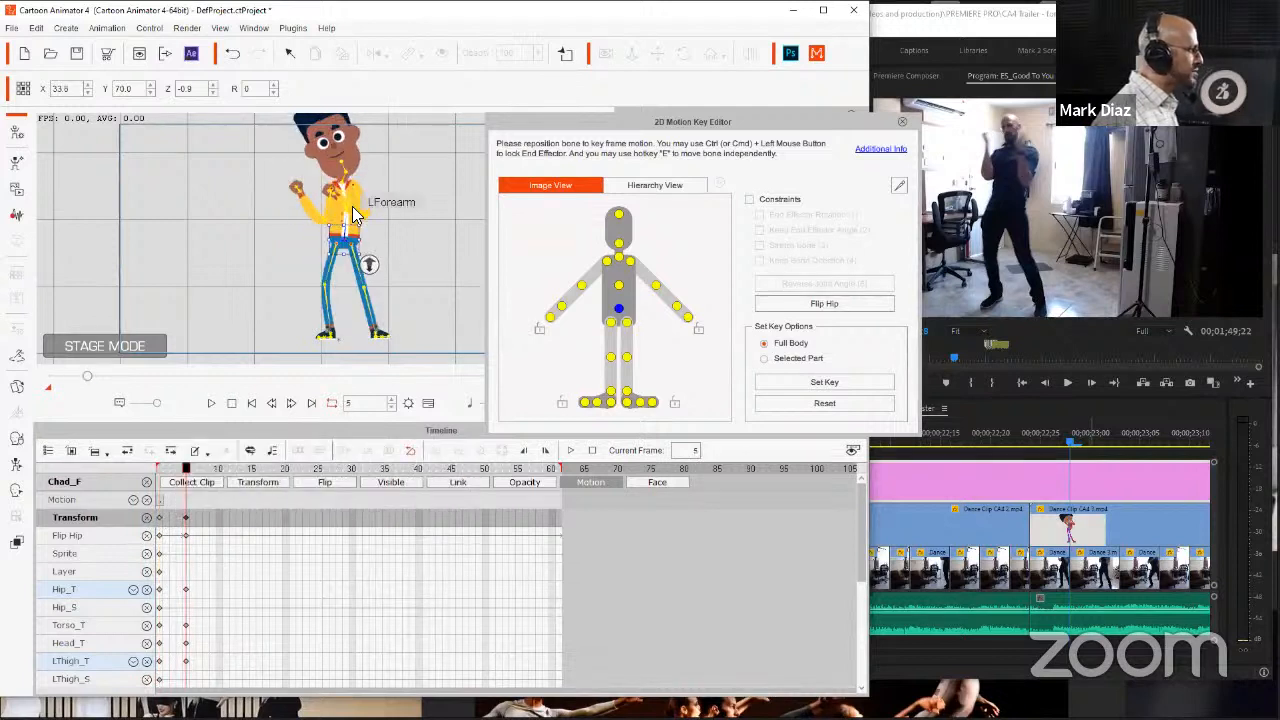
Step: Raise both forearms at frame 5 so the fists point up beside the shoulders, rotating the right forearm to about 153°
left_click(361, 207)
left_click_drag(363, 198, 330, 200)
left_click(311, 208)
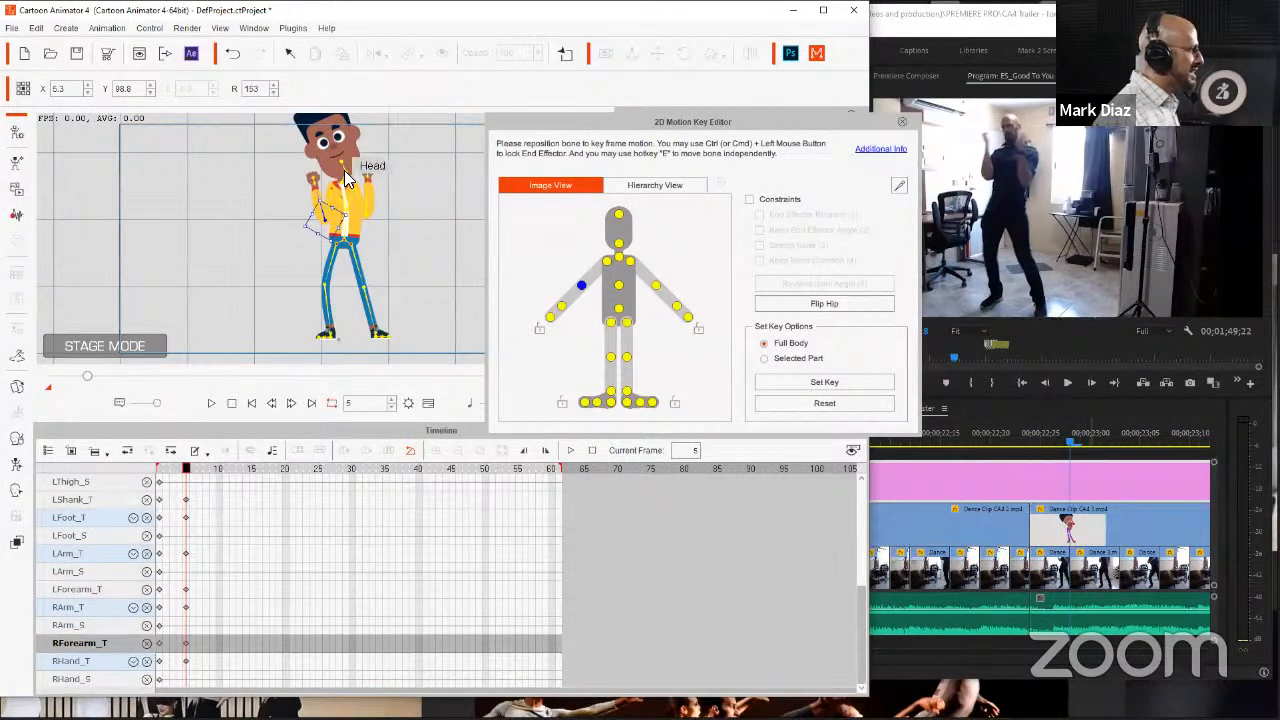
Step: Straighten the head to a rotation of about 346° at frame 5 and compare the pose repeatedly with frame 1
left_click(347, 170)
left_click_drag(348, 172, 352, 150)
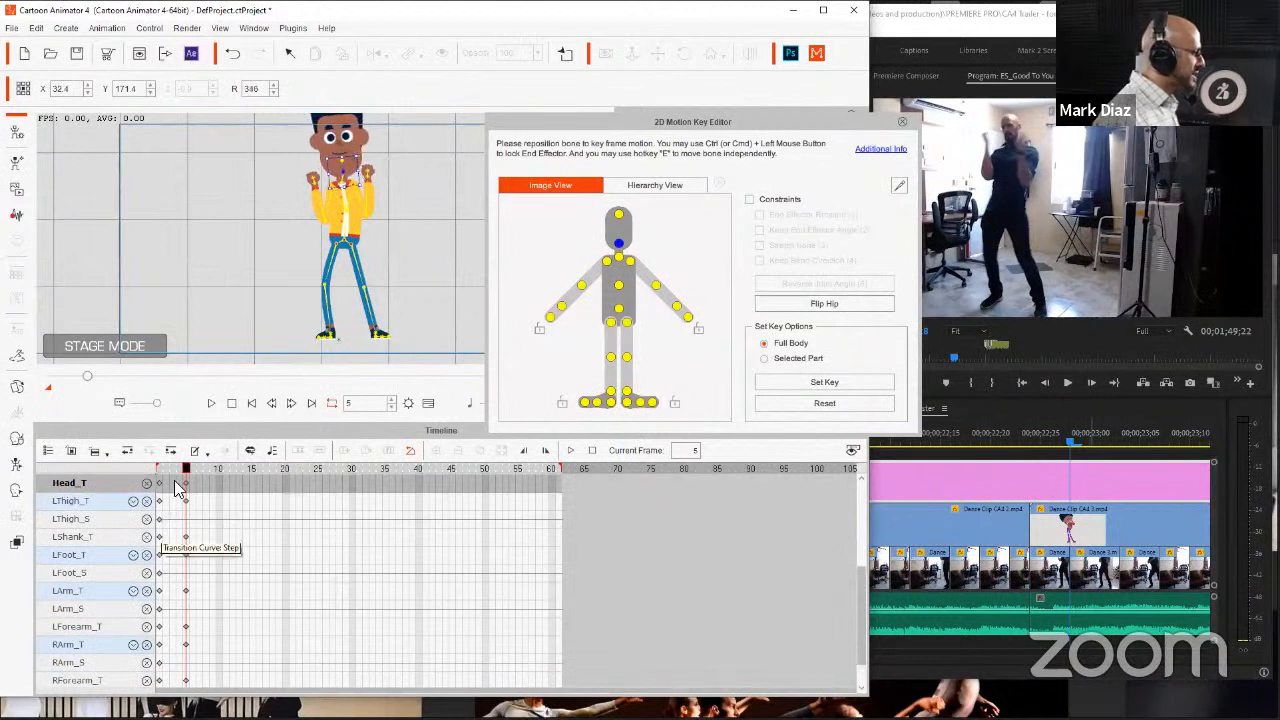
key("shift+Tab")
key("Tab")
key("shift+Tab")
key("Tab")
key("shift+Tab")
key("Tab")
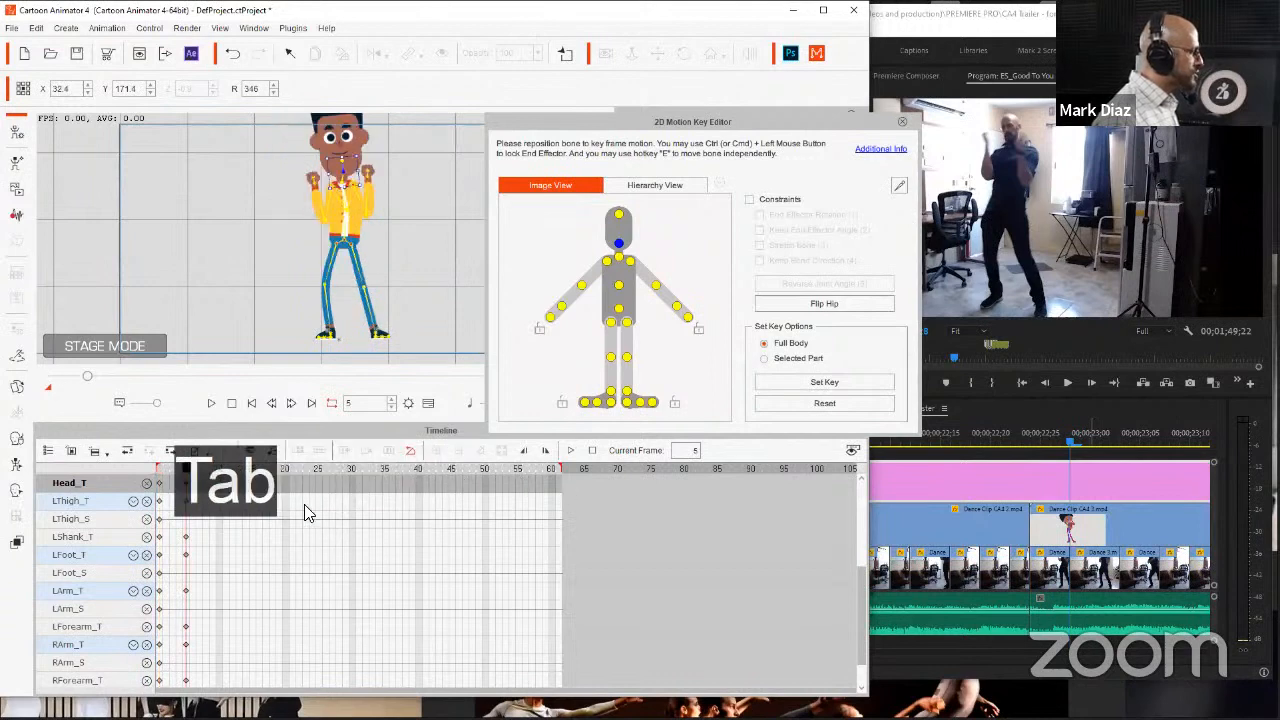
key("shift+Tab")
key("Tab")
key("shift+Tab")
key("Tab")
Step: Switch to Premiere Pro and flip the reference video between 00;00;22;24 and 00;00;22;28 to study the change between the two poses
left_click(1084, 472)
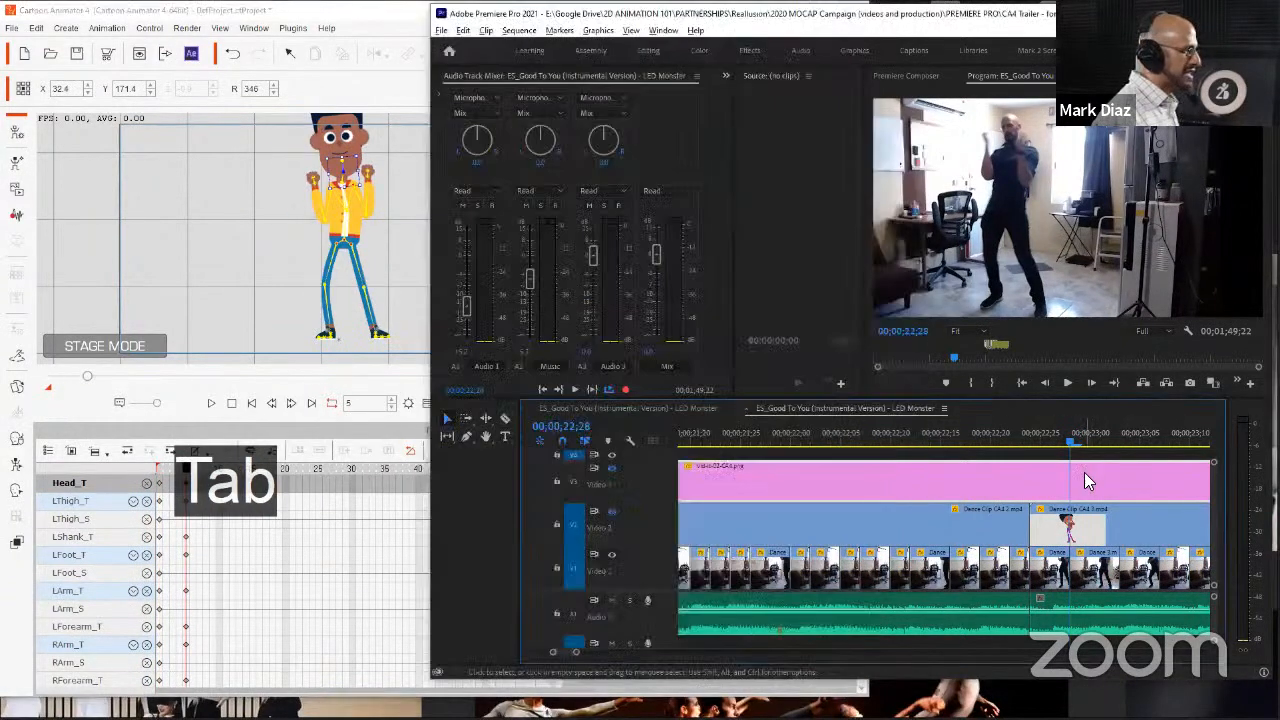
key("a")
key("d")
key("a")
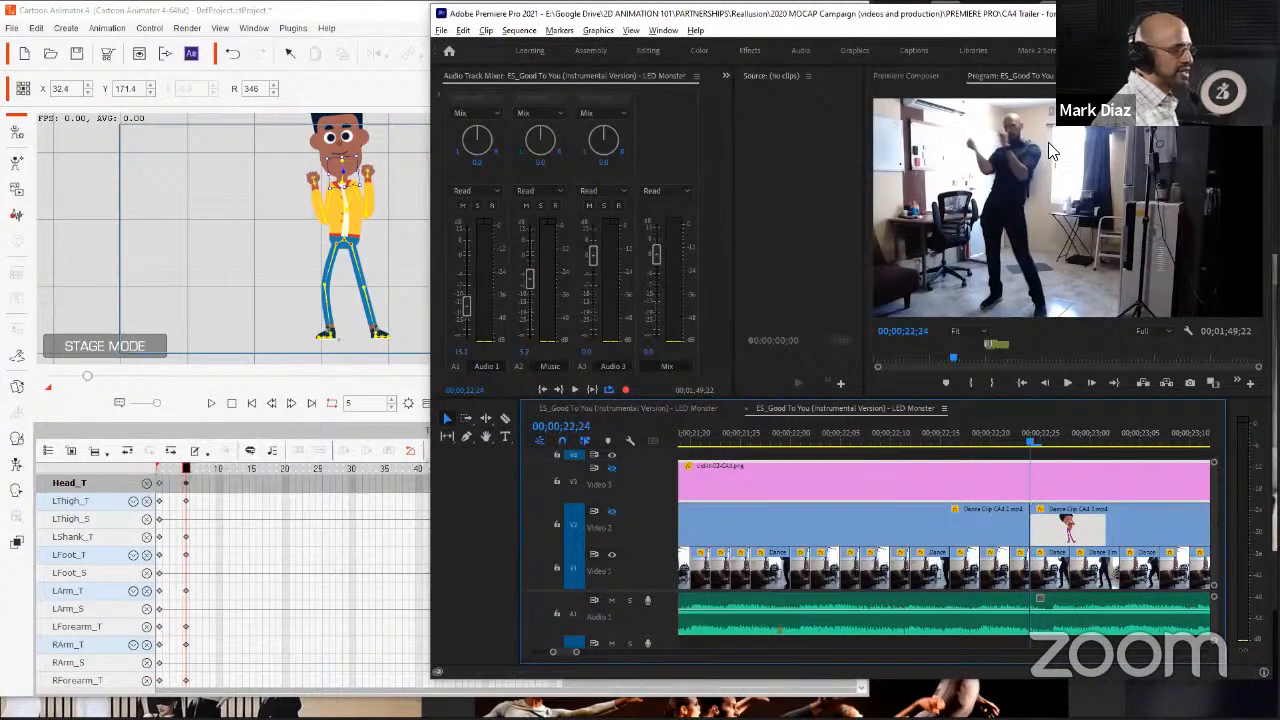
key("d")
key("a")
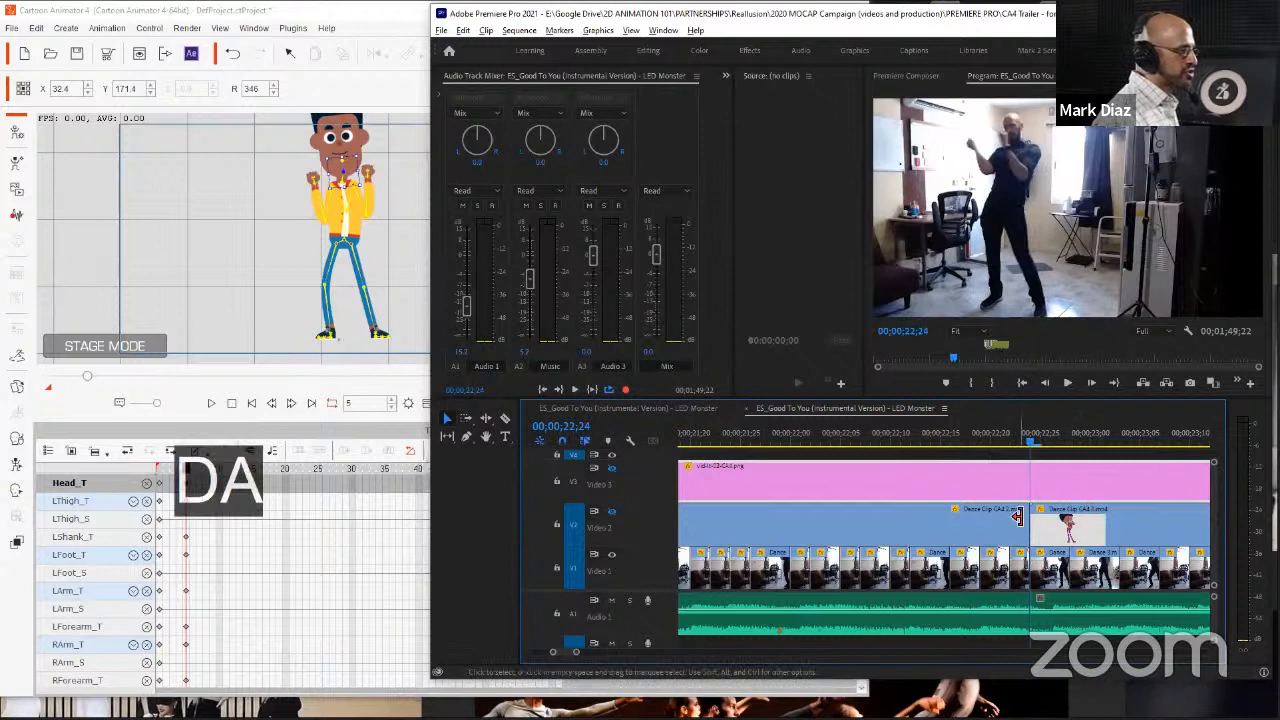
key("d")
key("a")
key("d")
key("a")
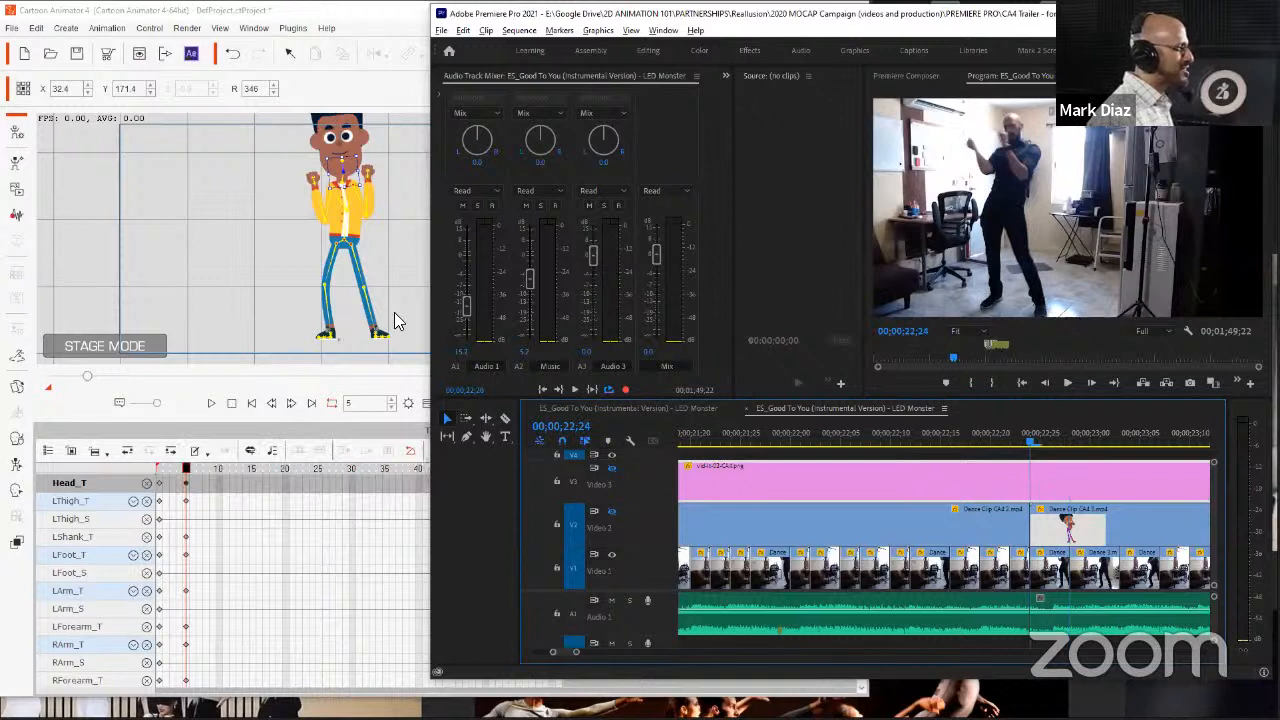
key("d")
key("a")
key("d")
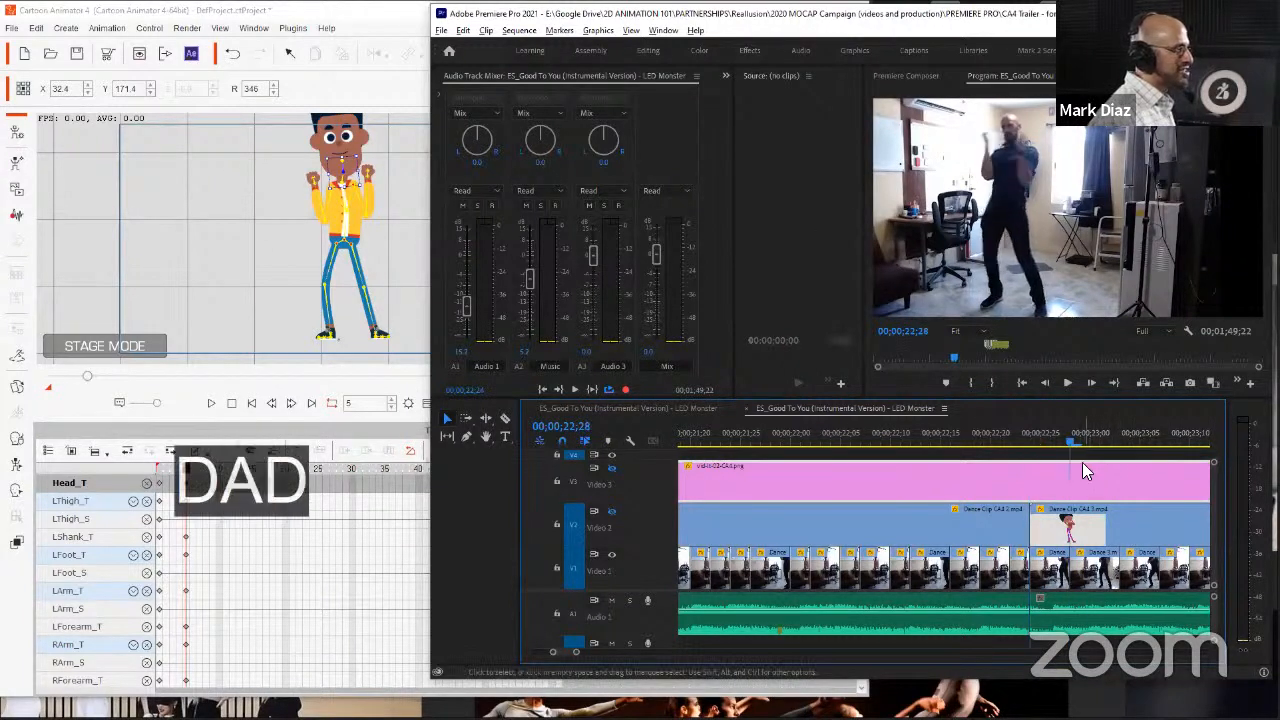
Step: Advance the reference video to the next key pose at 00;00;23;03
key("d")
key("a")
key("d")
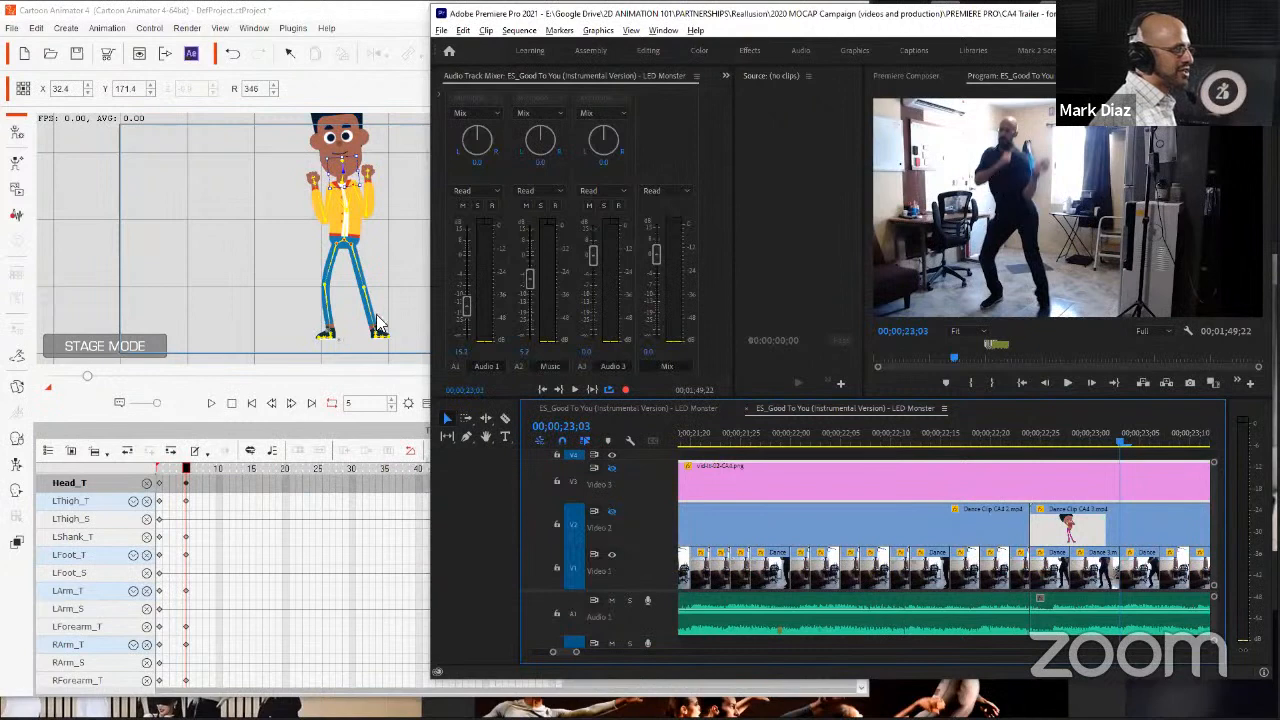
Step: Return to Cartoon Animator, turn on Constraints, try to lower the hip at frame 5 without locked feet, and undo the move
left_click(349, 243)
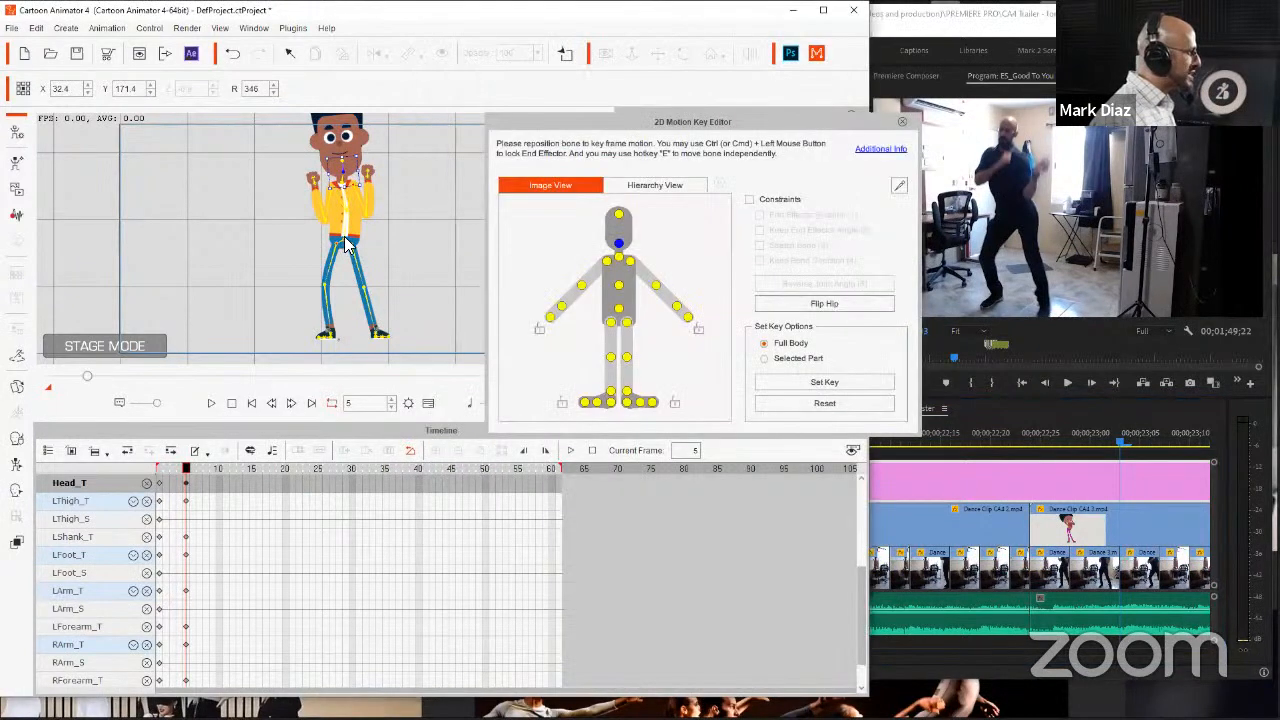
left_click(345, 243)
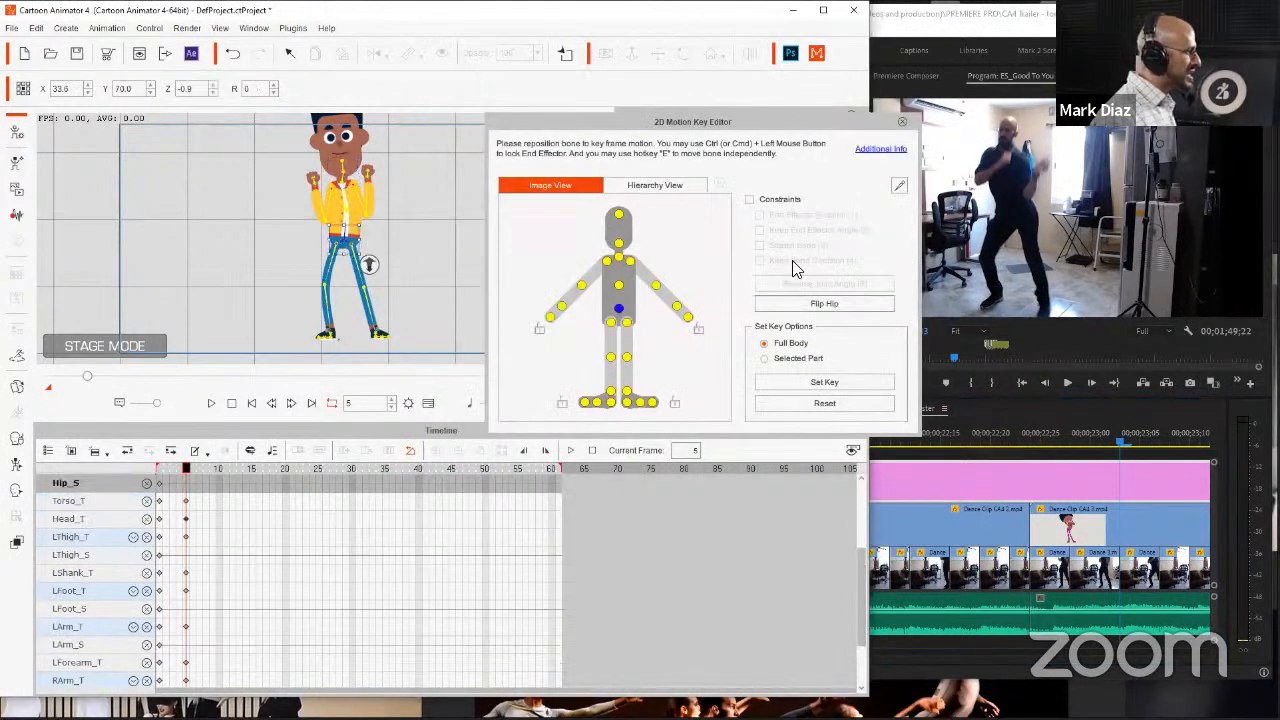
left_click(752, 200)
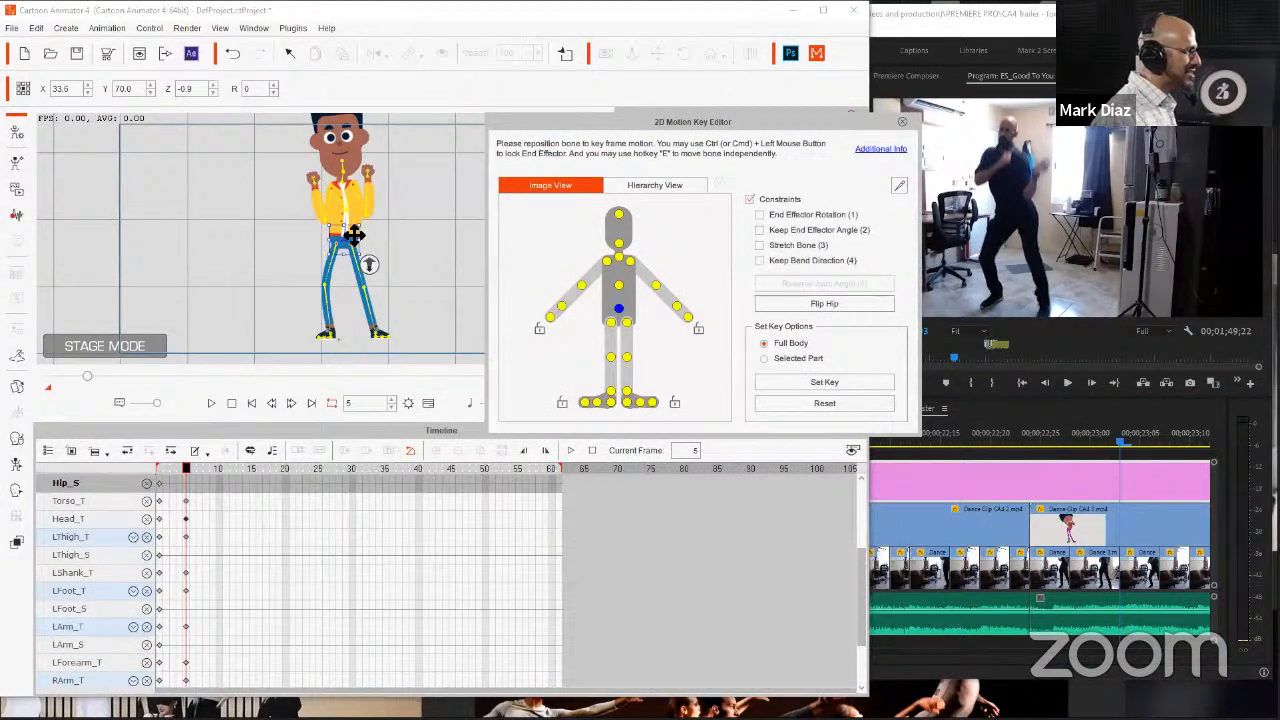
left_click_drag(354, 237, 375, 251)
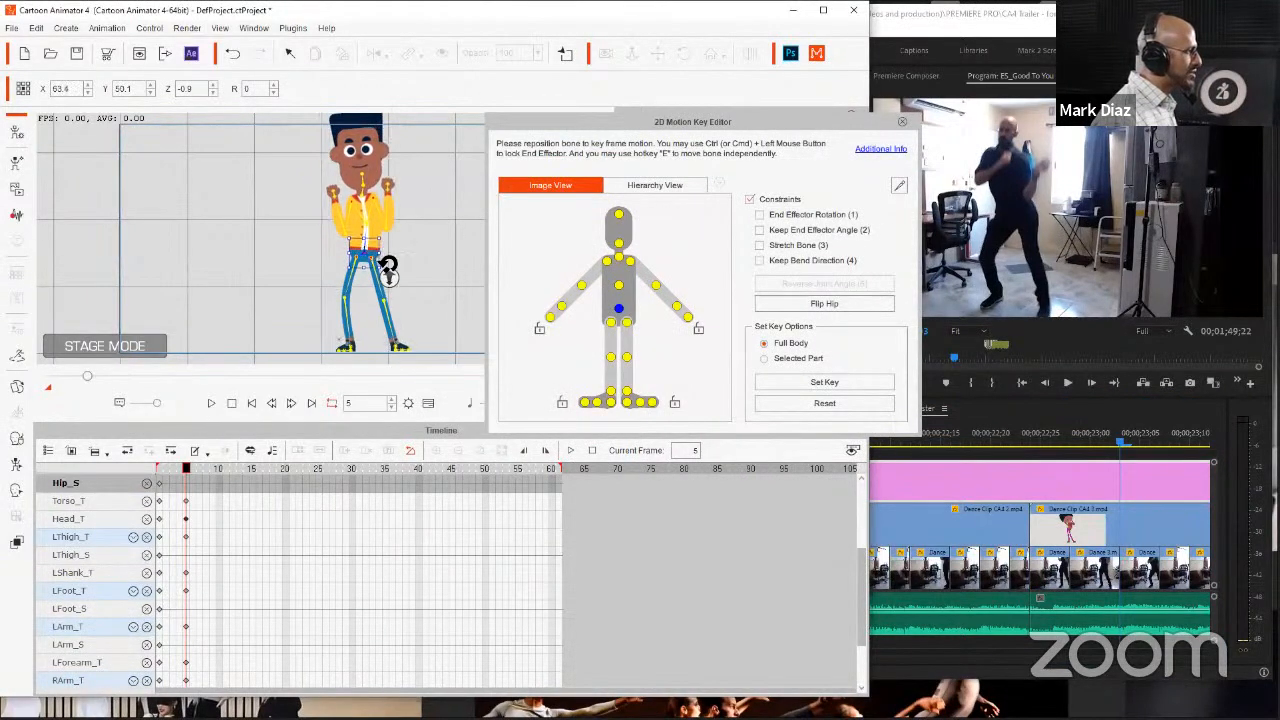
key("ctrl+z")
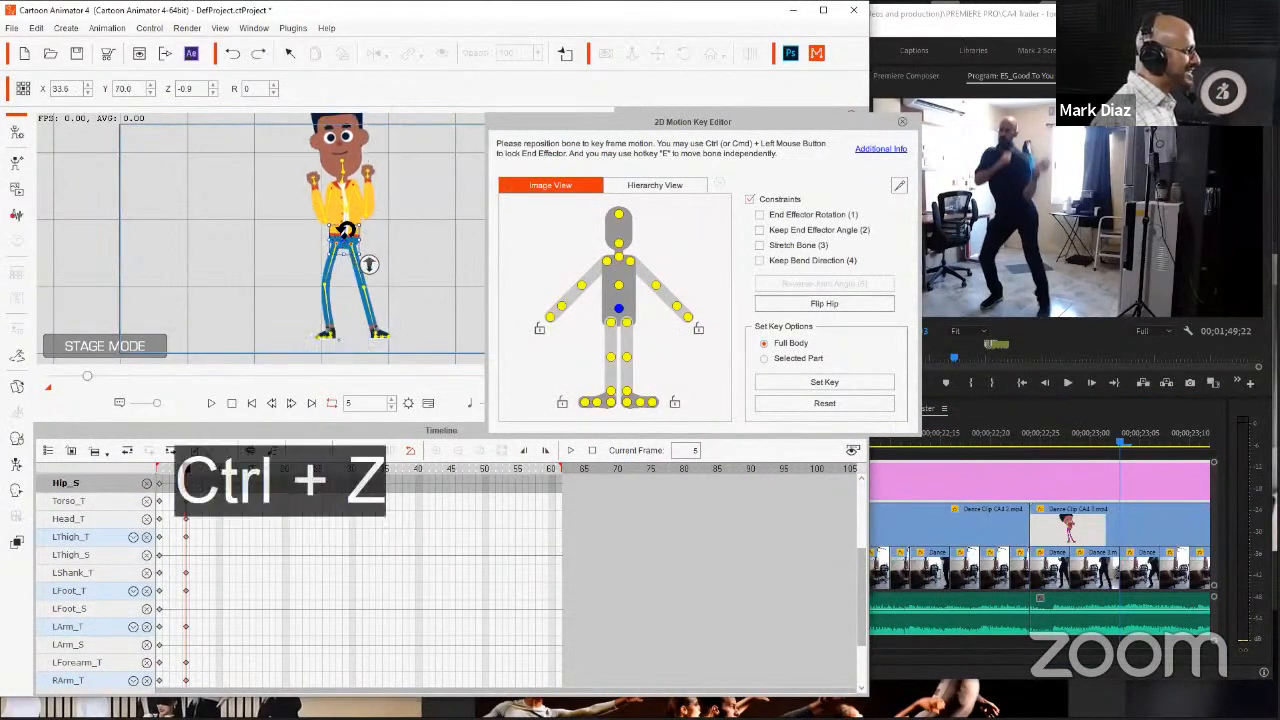
Step: With both feet locked, lower the hip to about X 42.6, Y 62.1 and reverse the left knee's joint angle
left_click(562, 403)
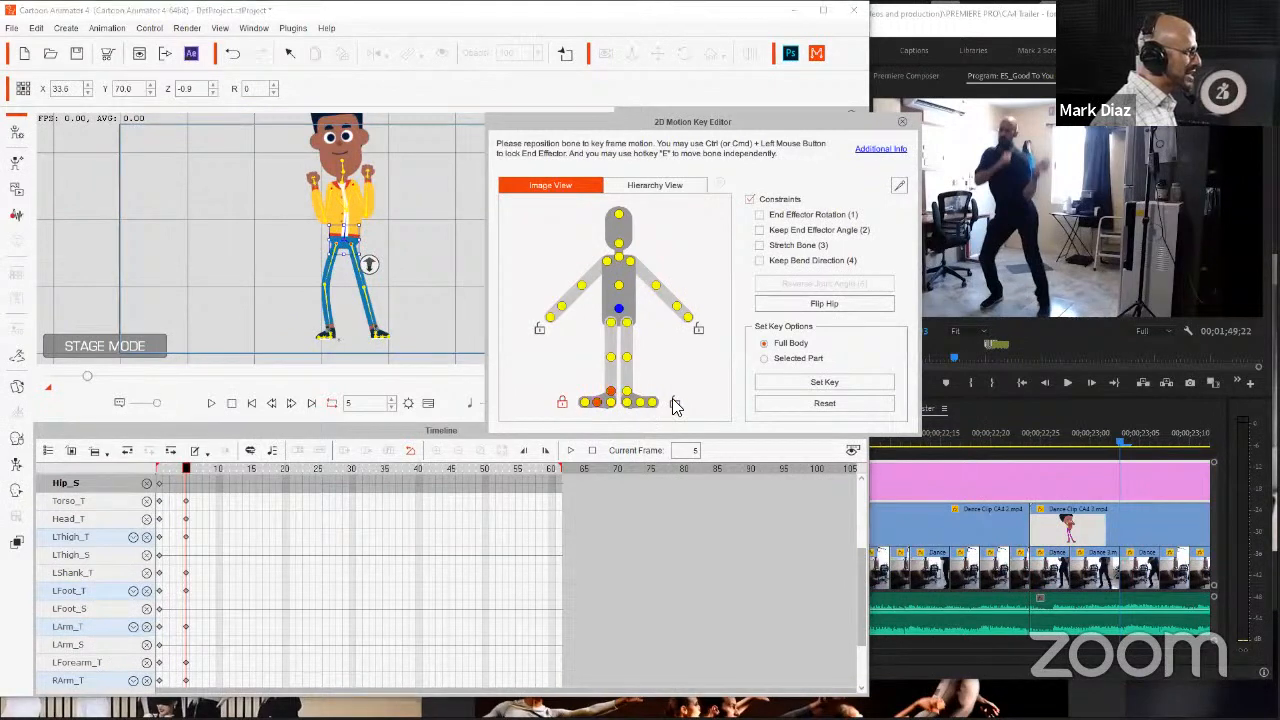
left_click(678, 405)
left_click_drag(346, 233, 360, 244)
left_click(384, 291)
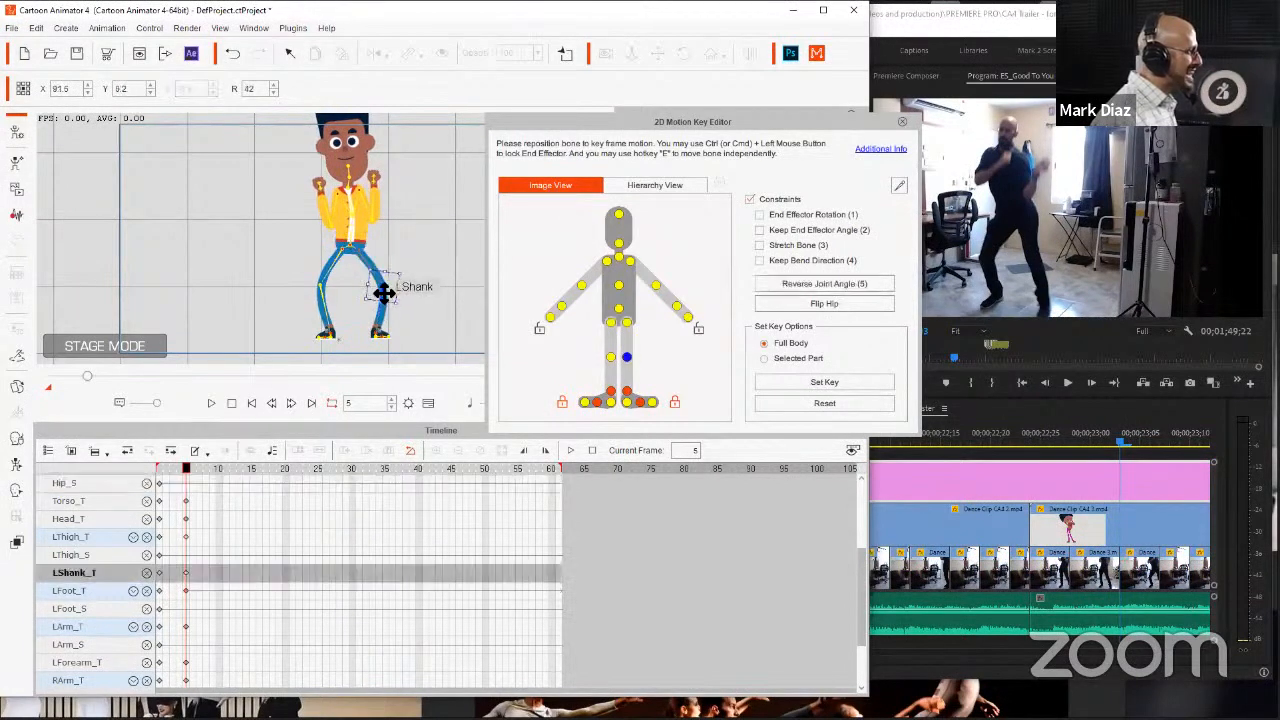
left_click(816, 284)
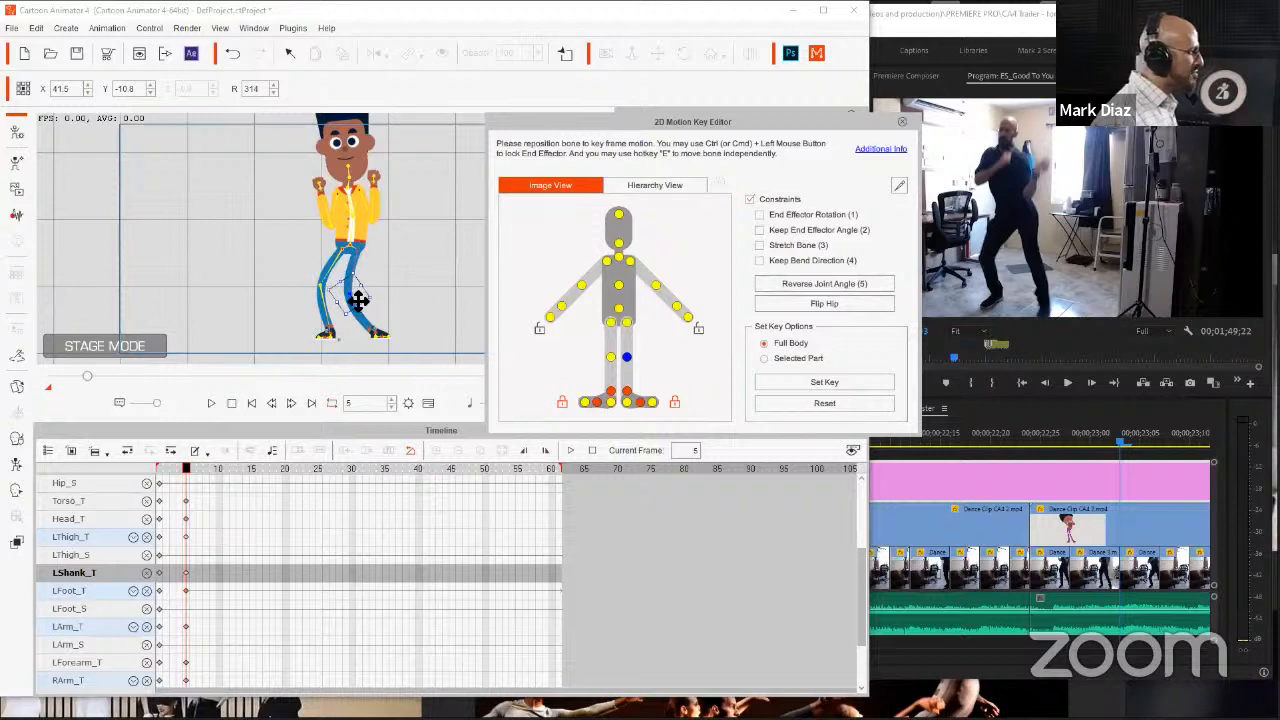
Step: Turn off Constraints and swing the left lower leg to a rotation of about 353°, bringing the foot back inward
left_click(773, 201)
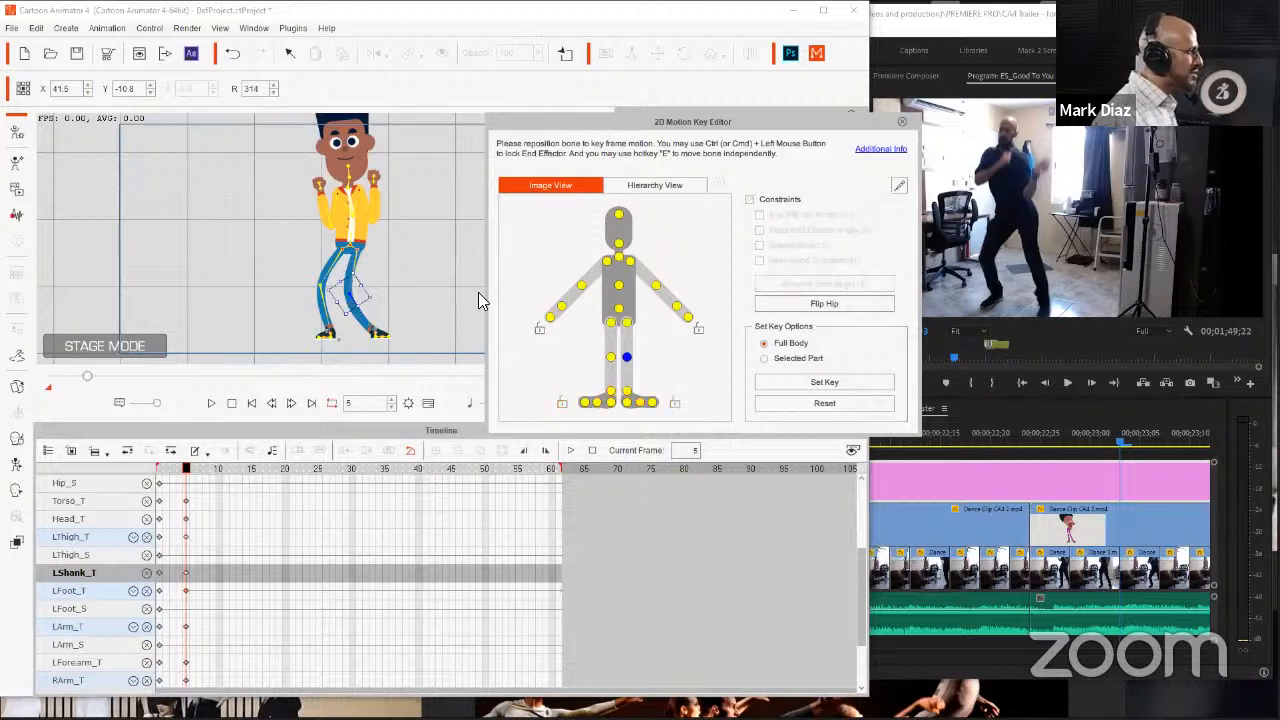
left_click_drag(357, 291, 369, 289)
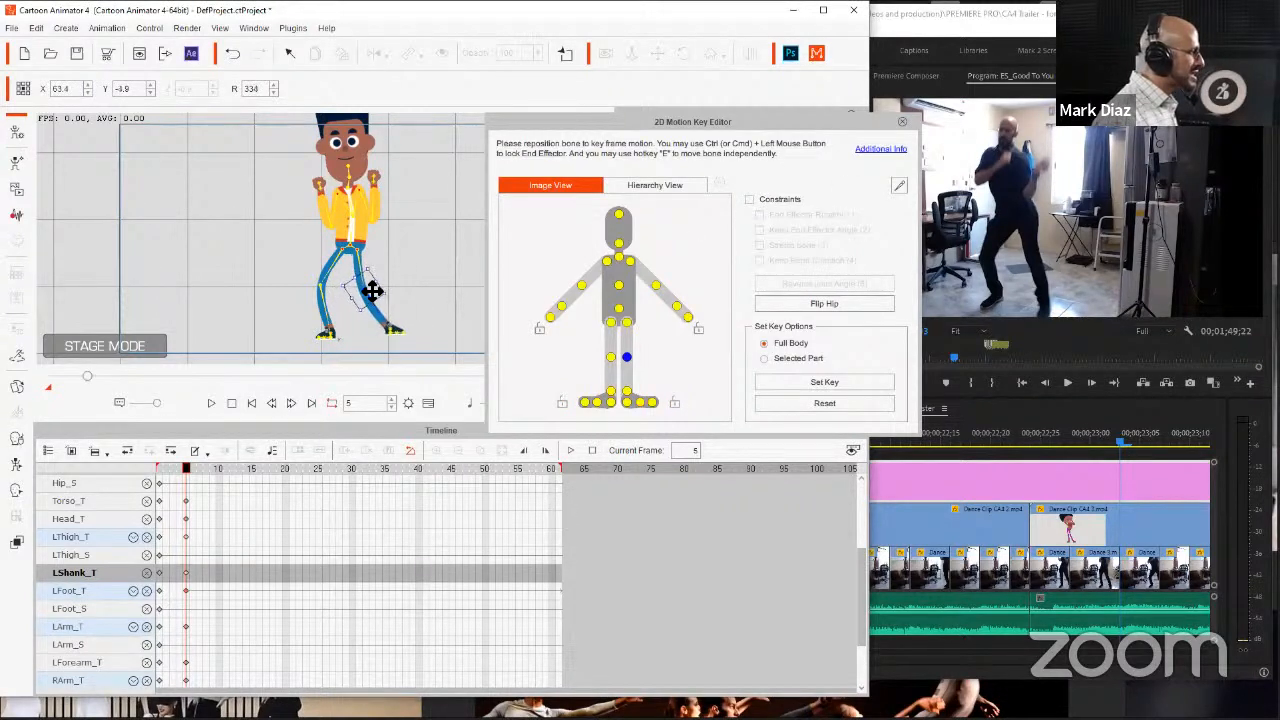
left_click(391, 331)
left_click_drag(391, 331, 378, 330)
left_click(366, 296)
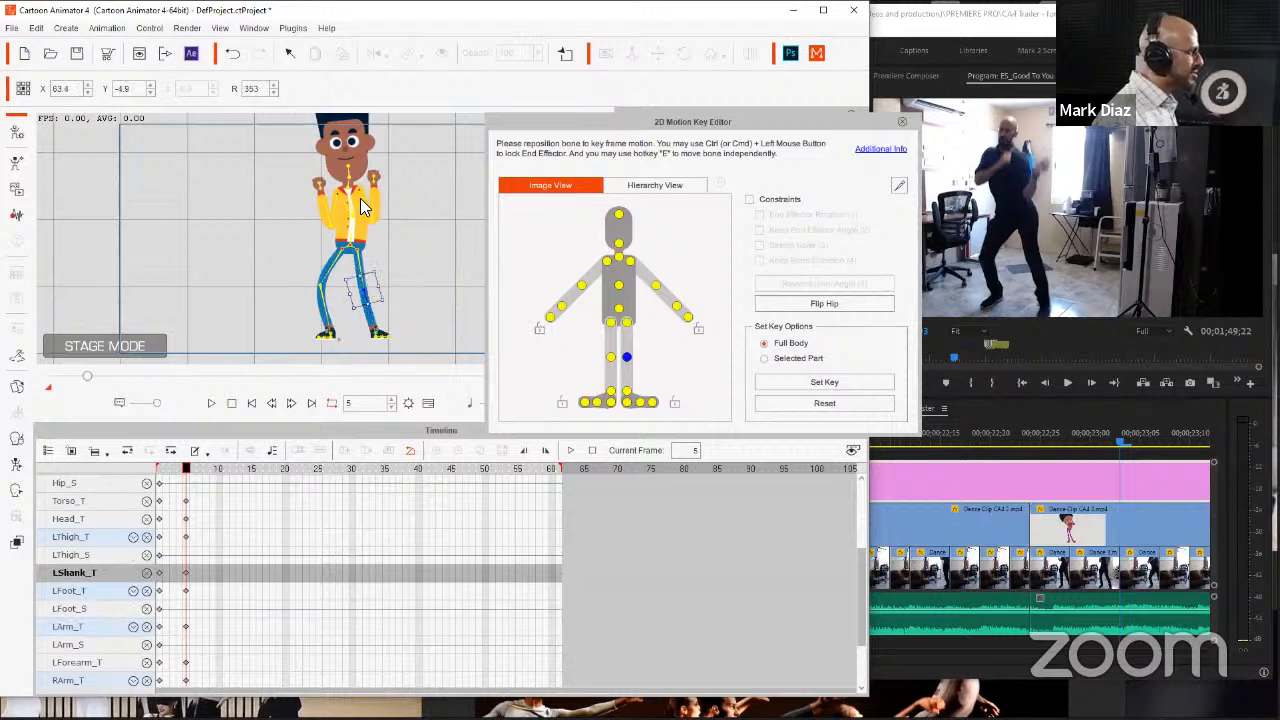
Step: Lean the torso at frame 5 to a rotation of about 19°
left_click(352, 250)
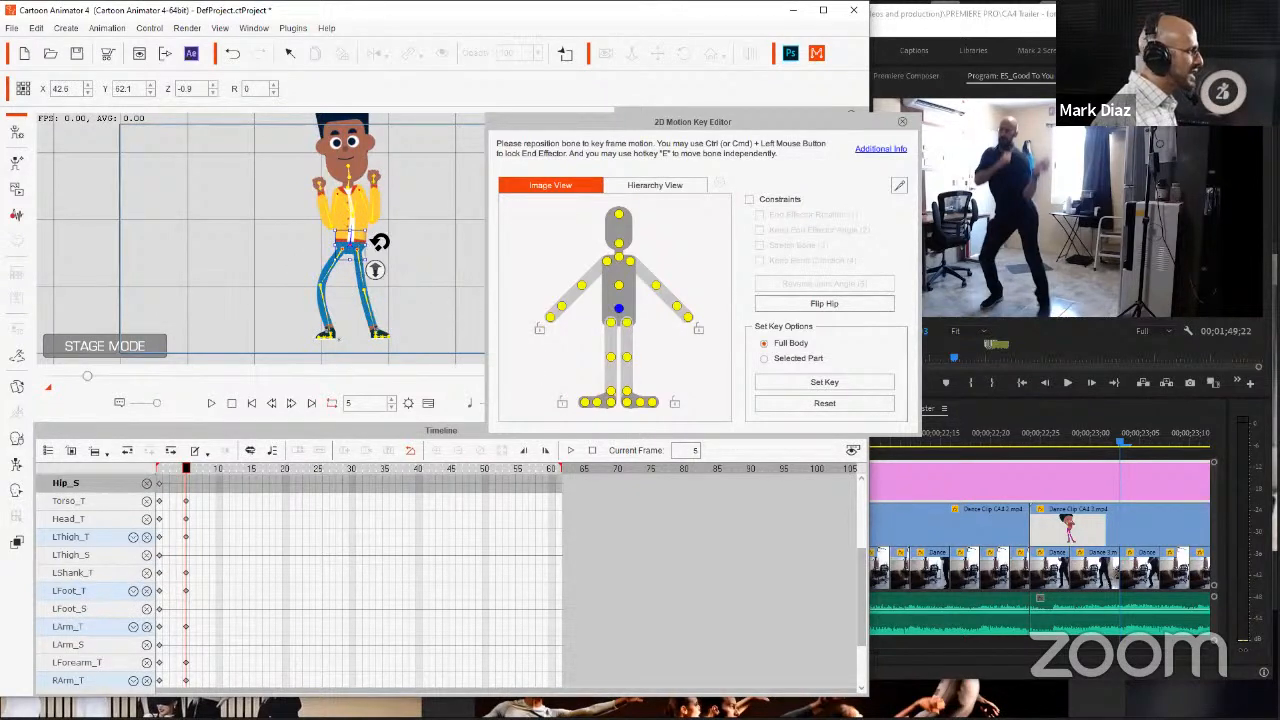
left_click(360, 210)
mouse_move(360, 208)
left_mouse_down()
mouse_move(337, 214)
mouse_move(364, 202)
left_mouse_up()
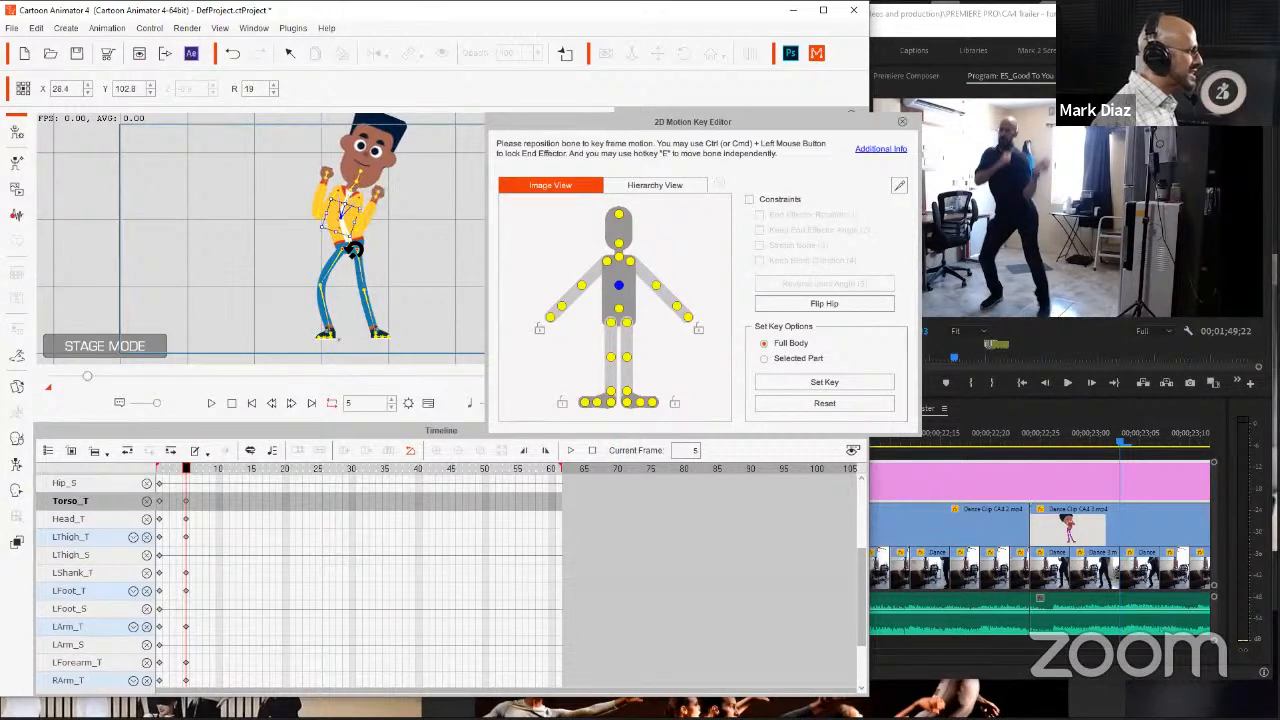
Step: Undo the torso, left leg and hip changes made at frame 5
scroll(190, 505, "up", 3)
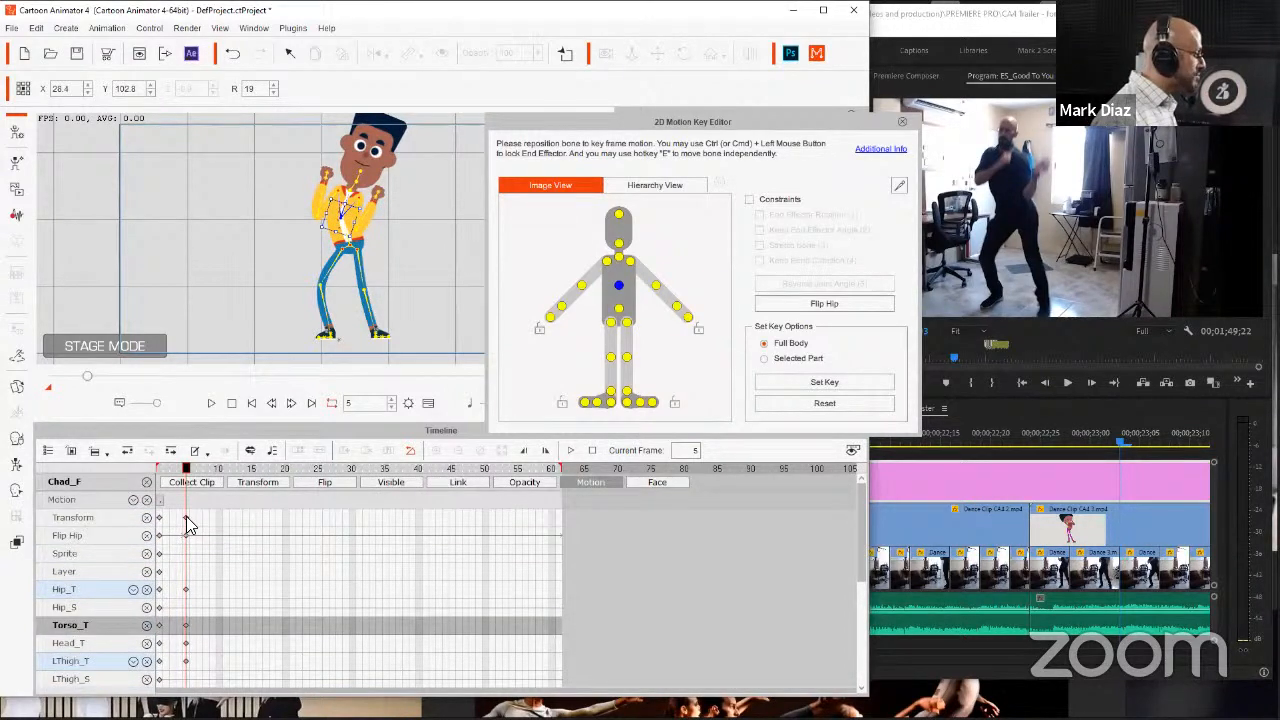
key("ctrl+z")
key("ctrl+z")
key("ctrl+z")
key("ctrl+z")
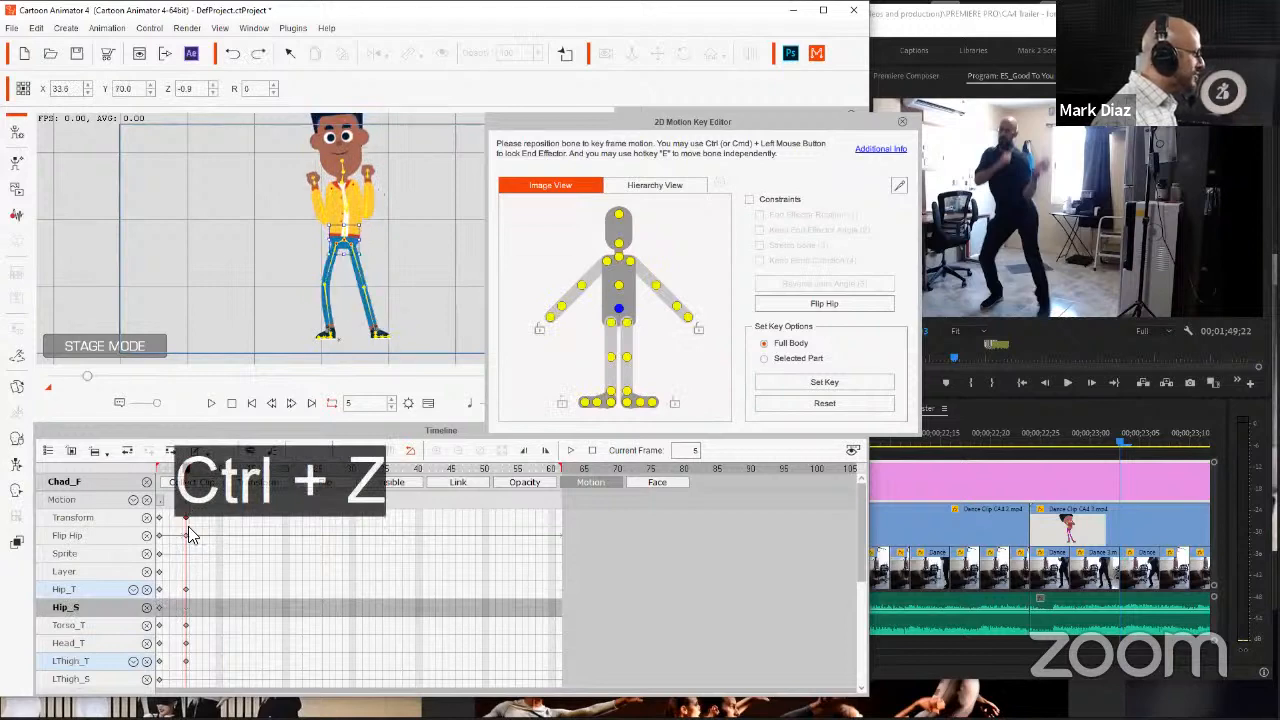
Step: Step the reference video frame by frame from 00;00;22;28 to 00;00;23;03 to count the frames between the two poses
left_click(186, 521)
key("ctrl+c")
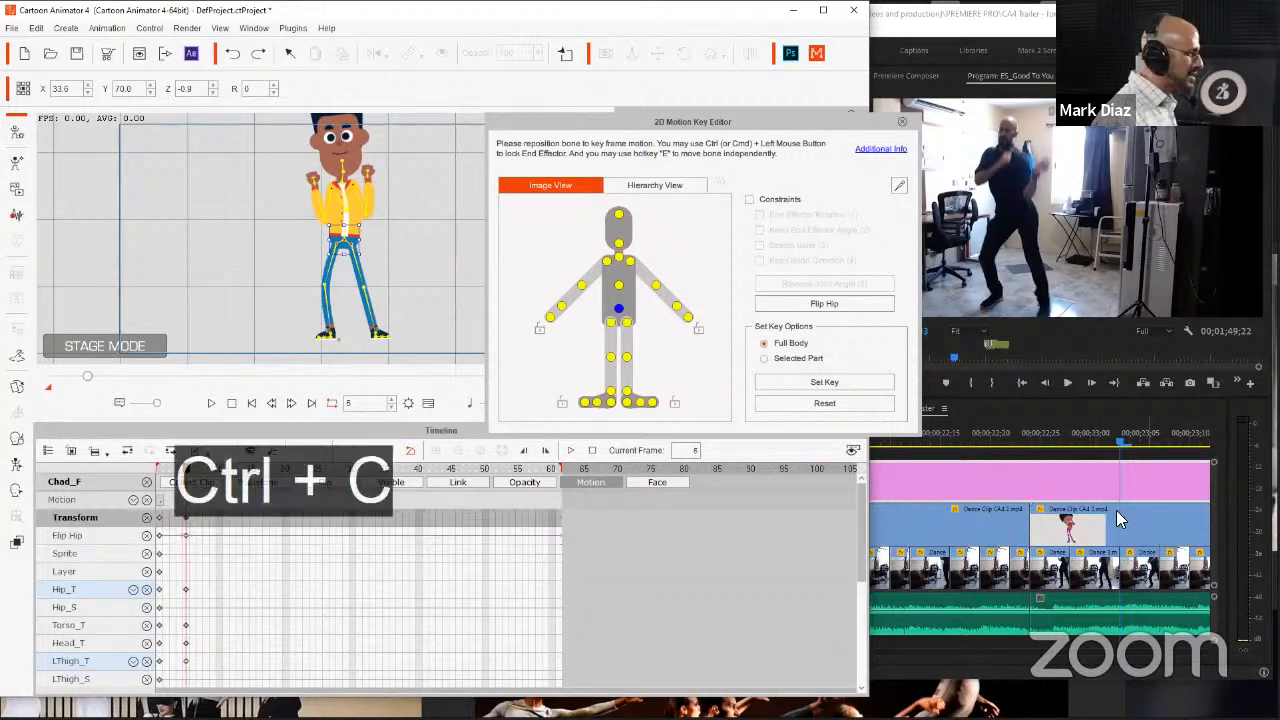
left_click(1090, 474)
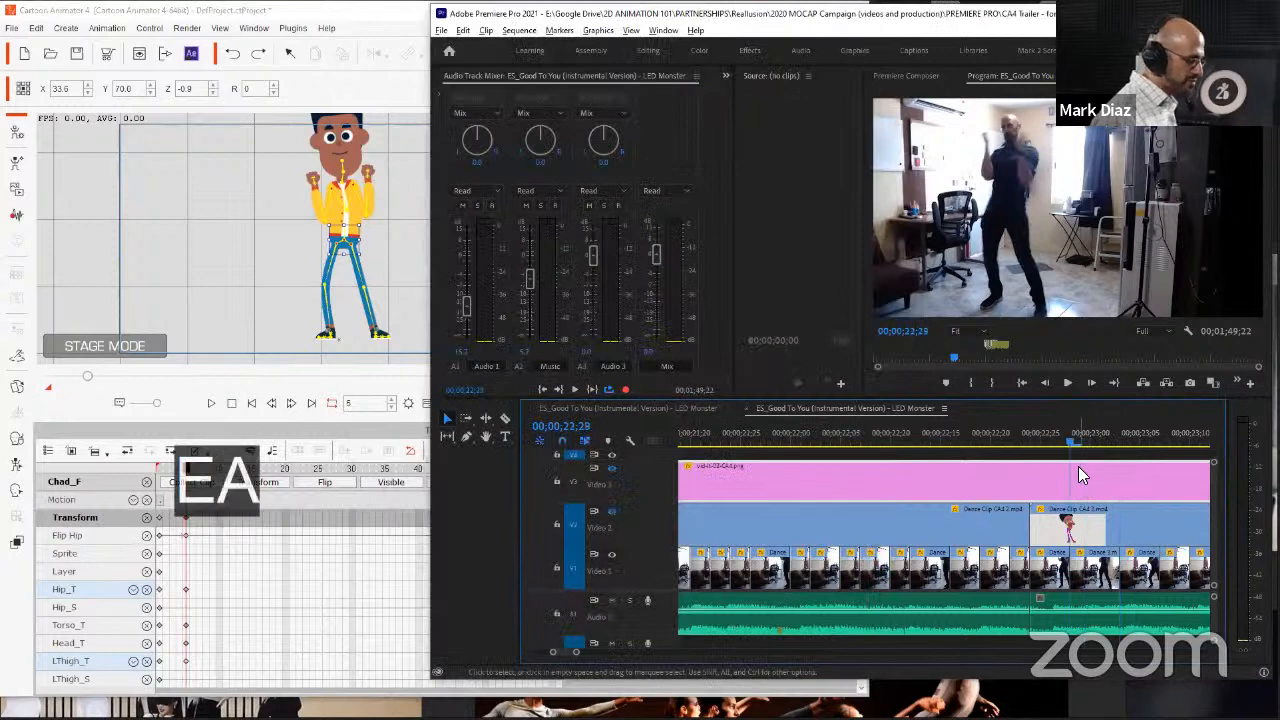
key("Right")
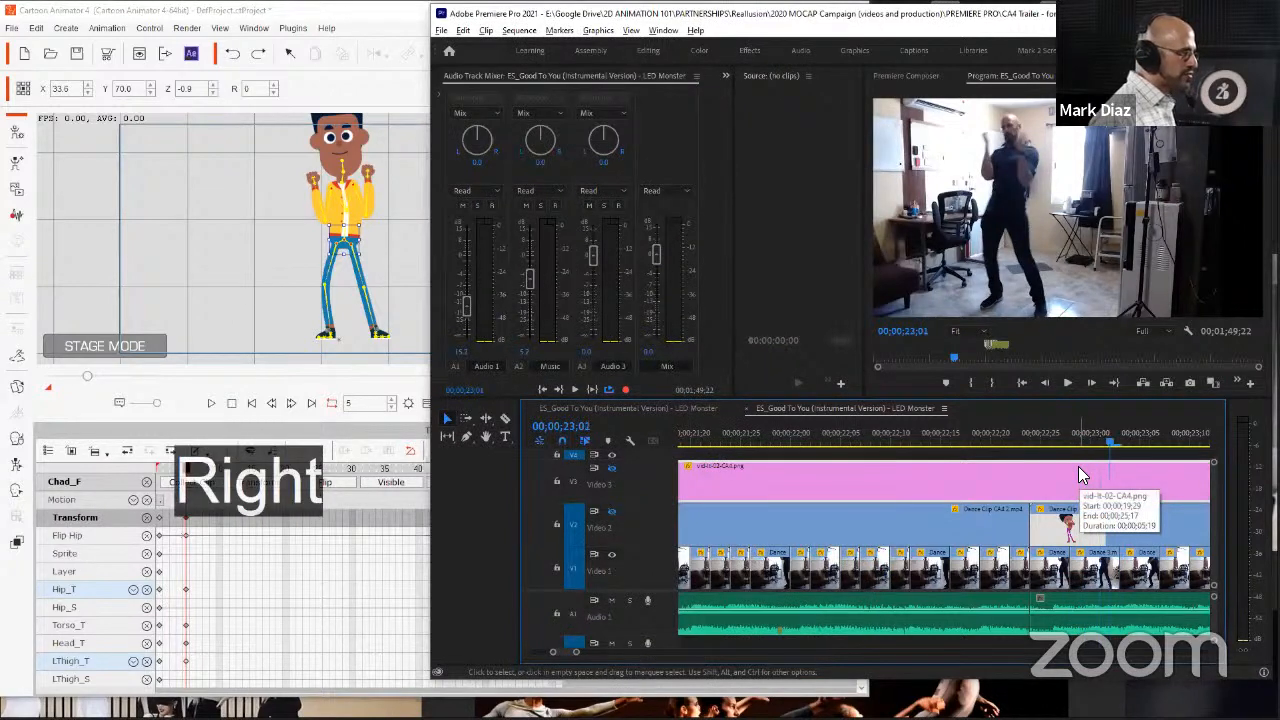
key("Right")
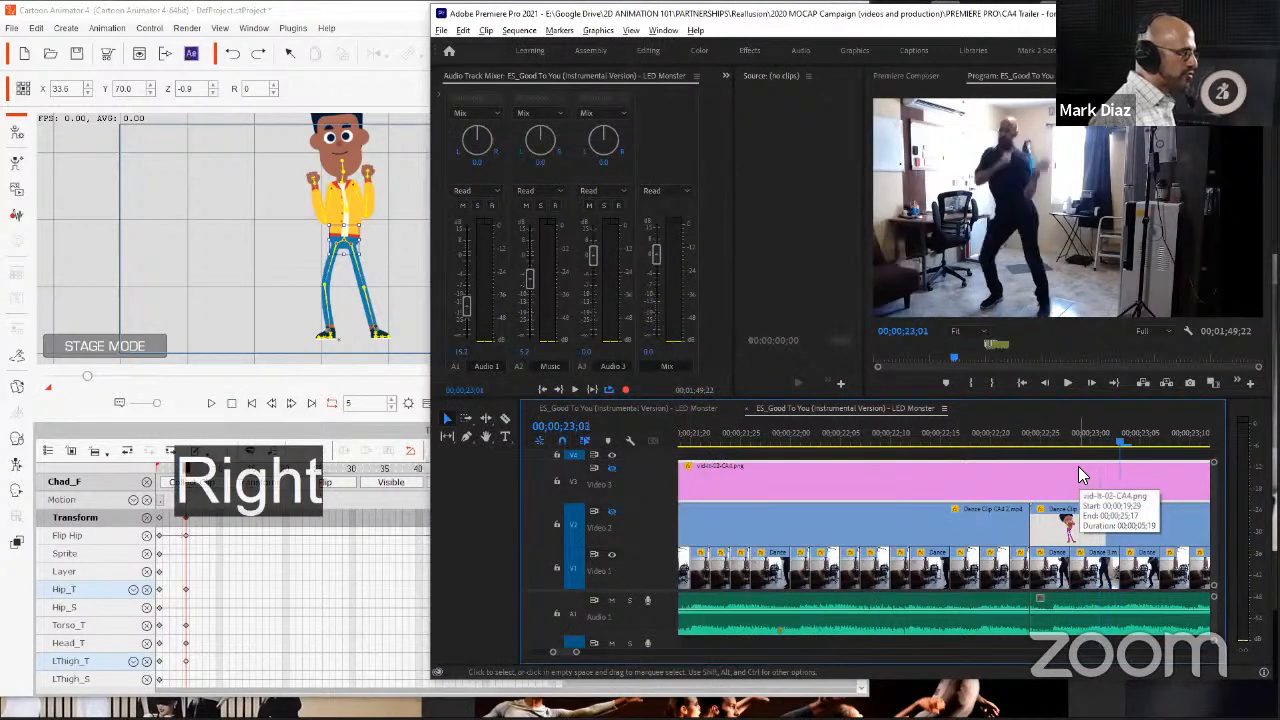
Step: Copy the character's Transform key at frame 5 and paste it at frame 10 to duplicate the pose
left_click(188, 525)
key("ctrl+c")
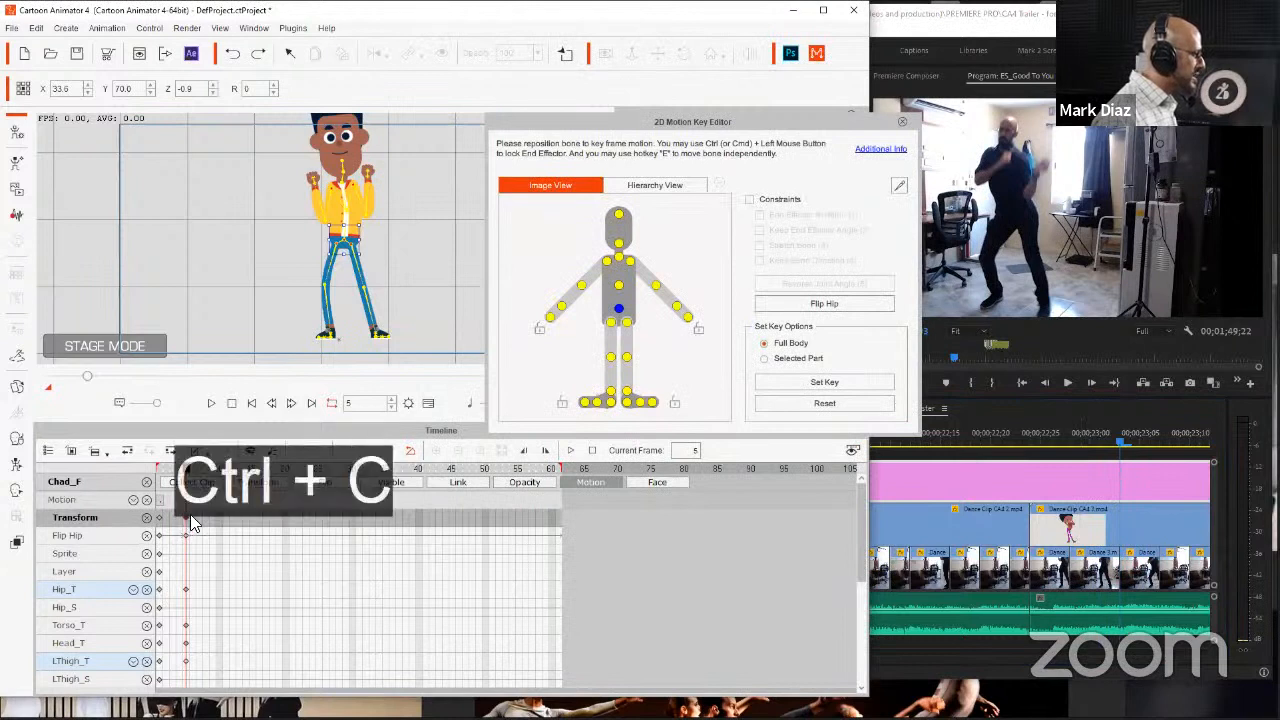
key("Right")
key("Right")
key("Right")
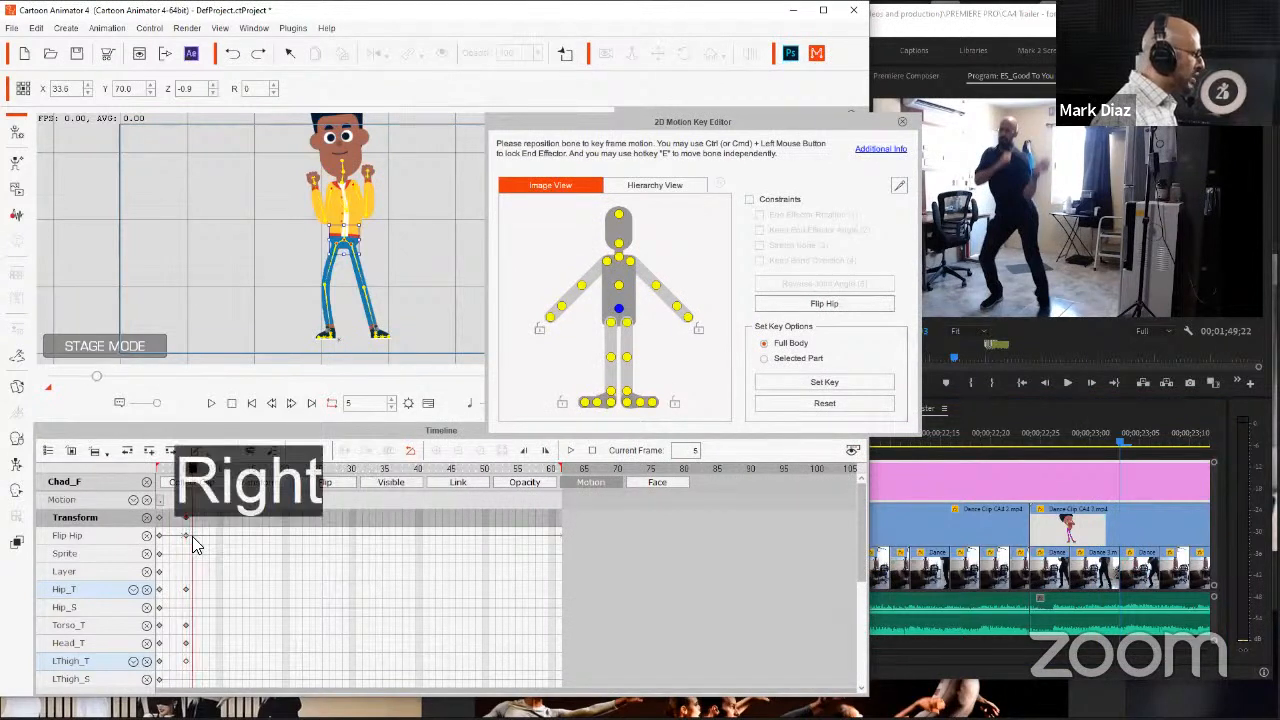
key("Right")
key("Right")
key("ctrl+v")
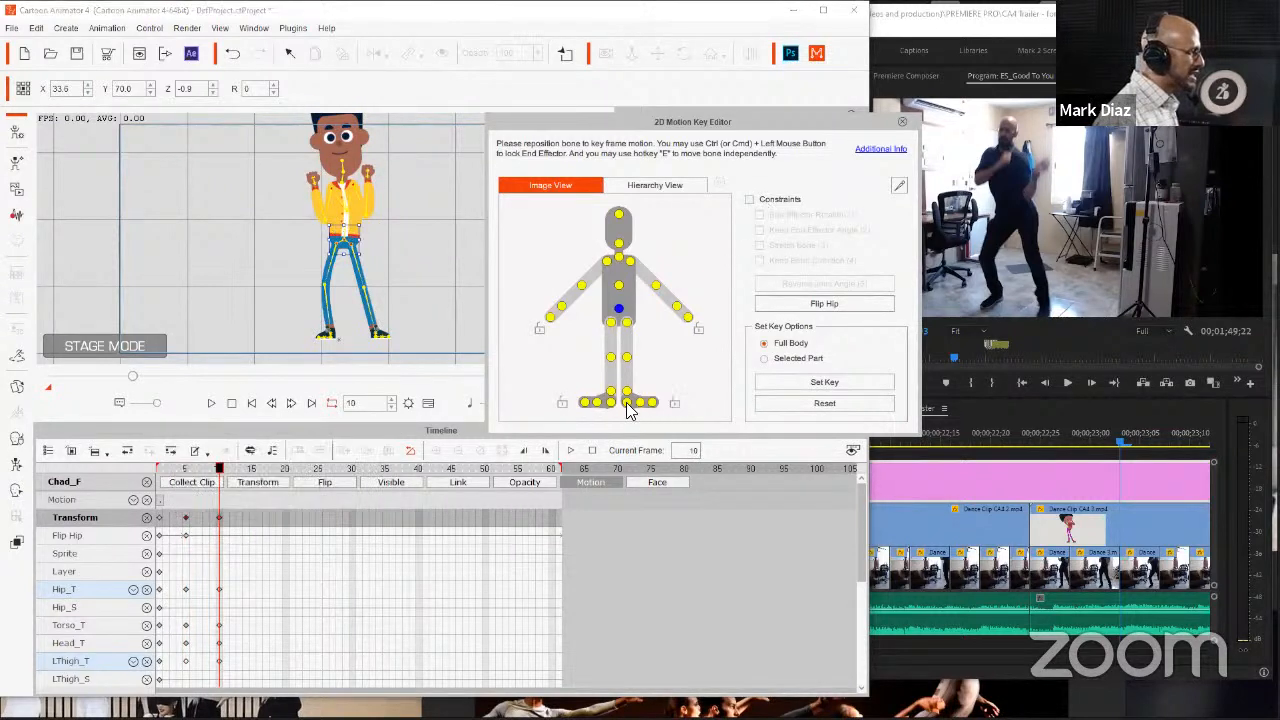
Step: Turn on Constraints with both feet locked and lower the hip at frame 10 to about X 41, Y 55
left_click(786, 198)
left_click(674, 402)
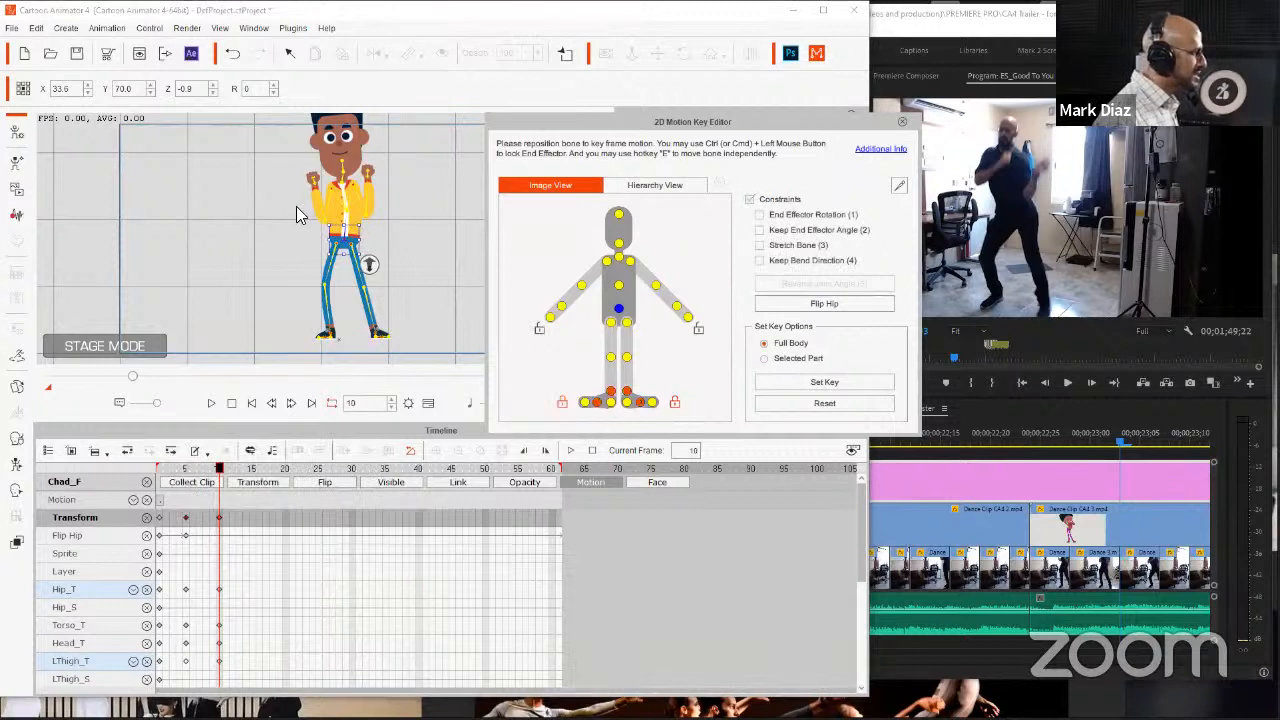
left_click_drag(348, 232, 356, 245)
key("ctrl+z")
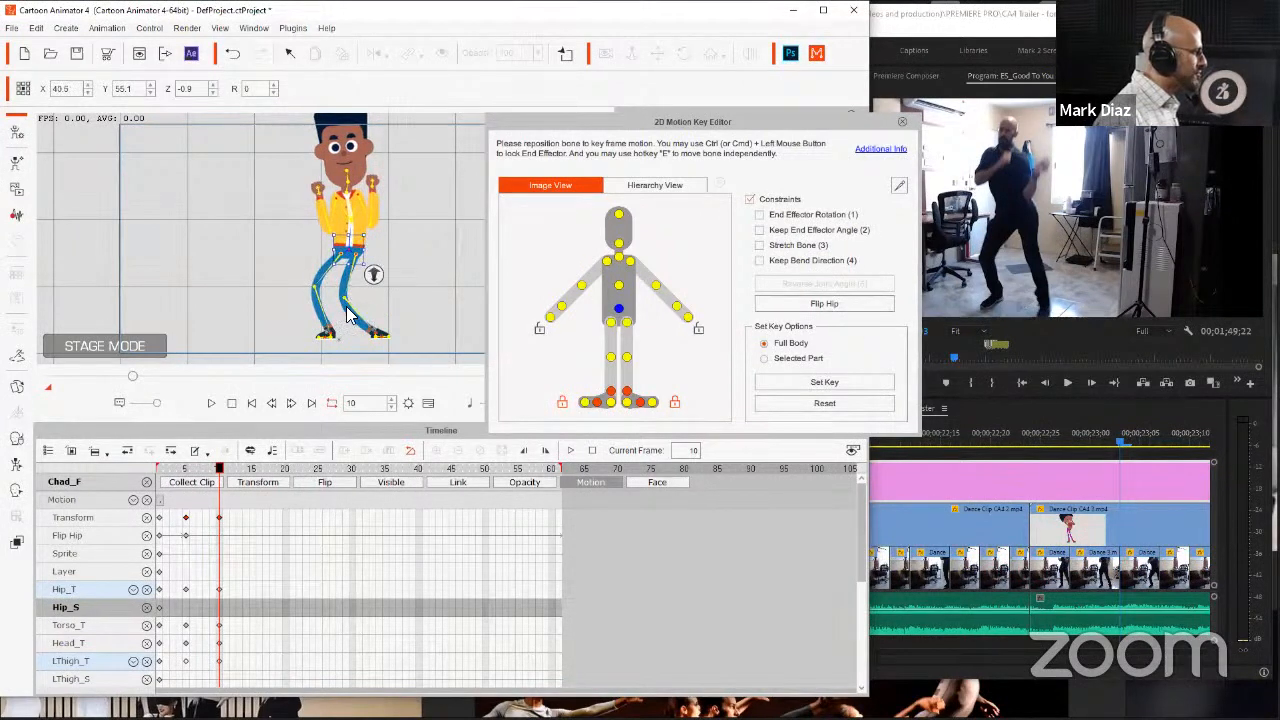
Step: Turn off Constraints and repose the left leg at frame 10, rotating the shank to about 336 and the foot to about 21
left_click(778, 201)
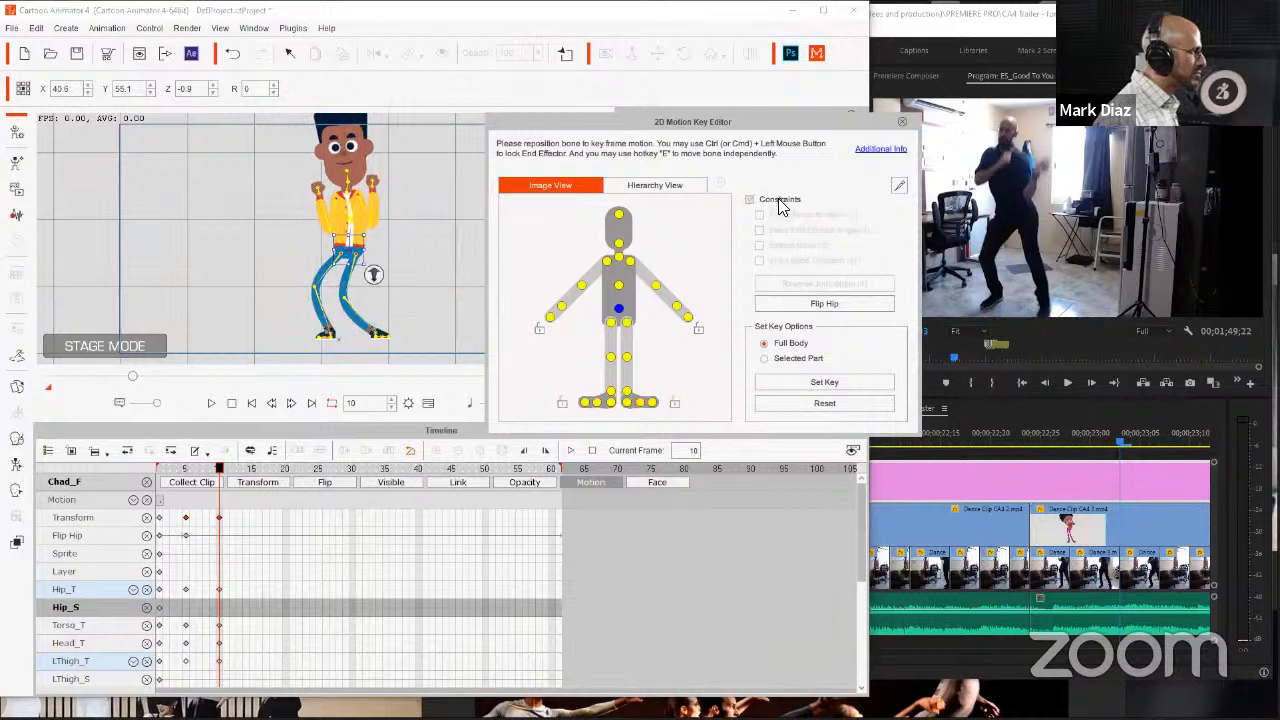
left_click_drag(351, 304, 360, 302)
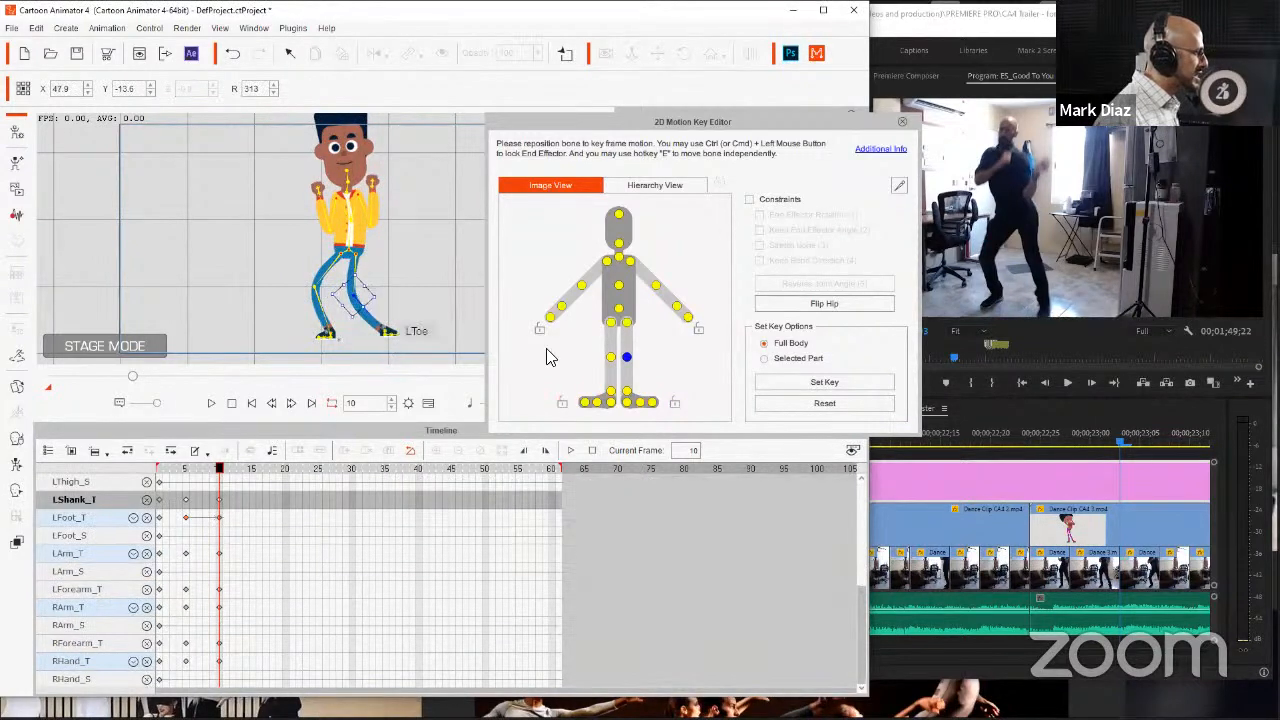
left_click(627, 392)
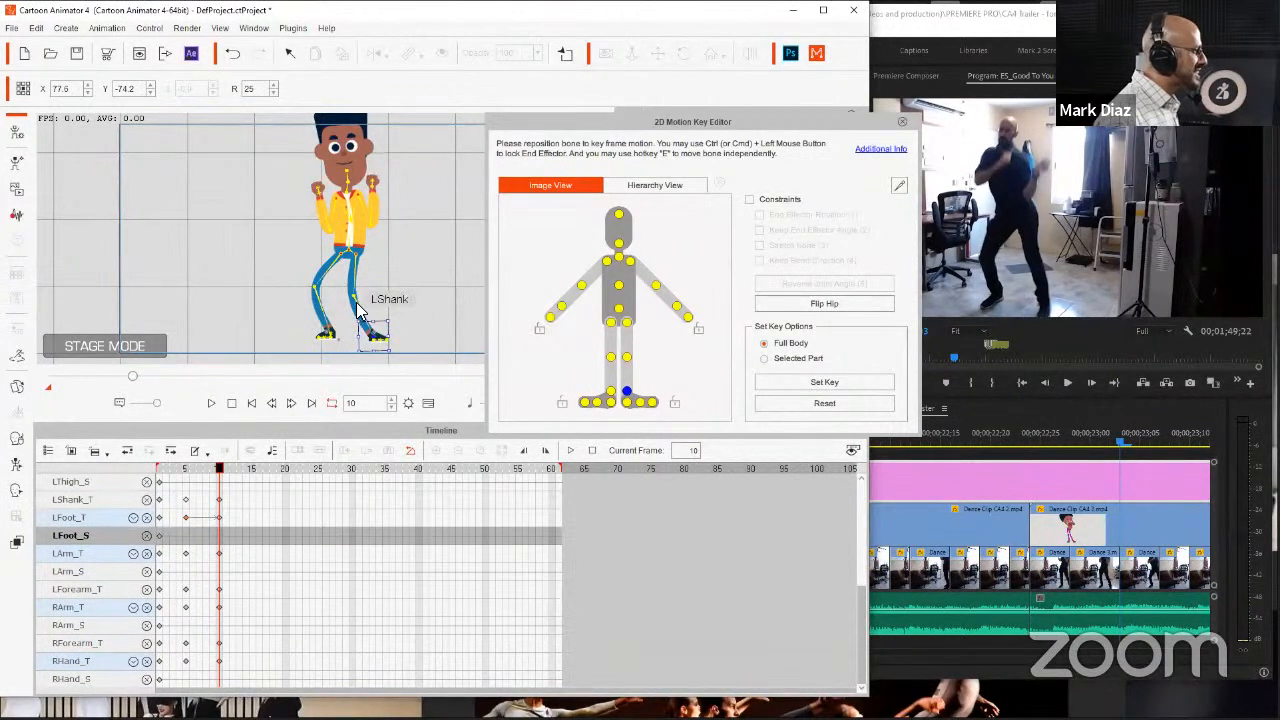
left_click(363, 300)
left_click_drag(363, 300, 366, 293)
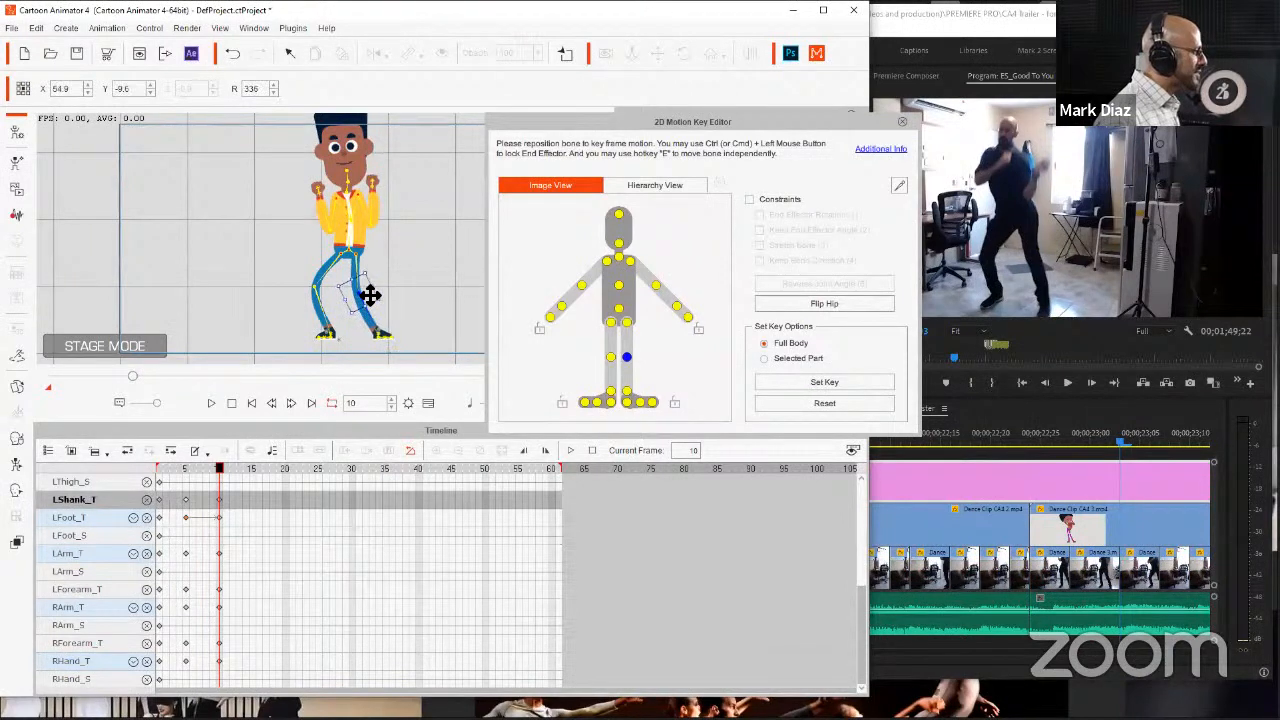
left_click(627, 393)
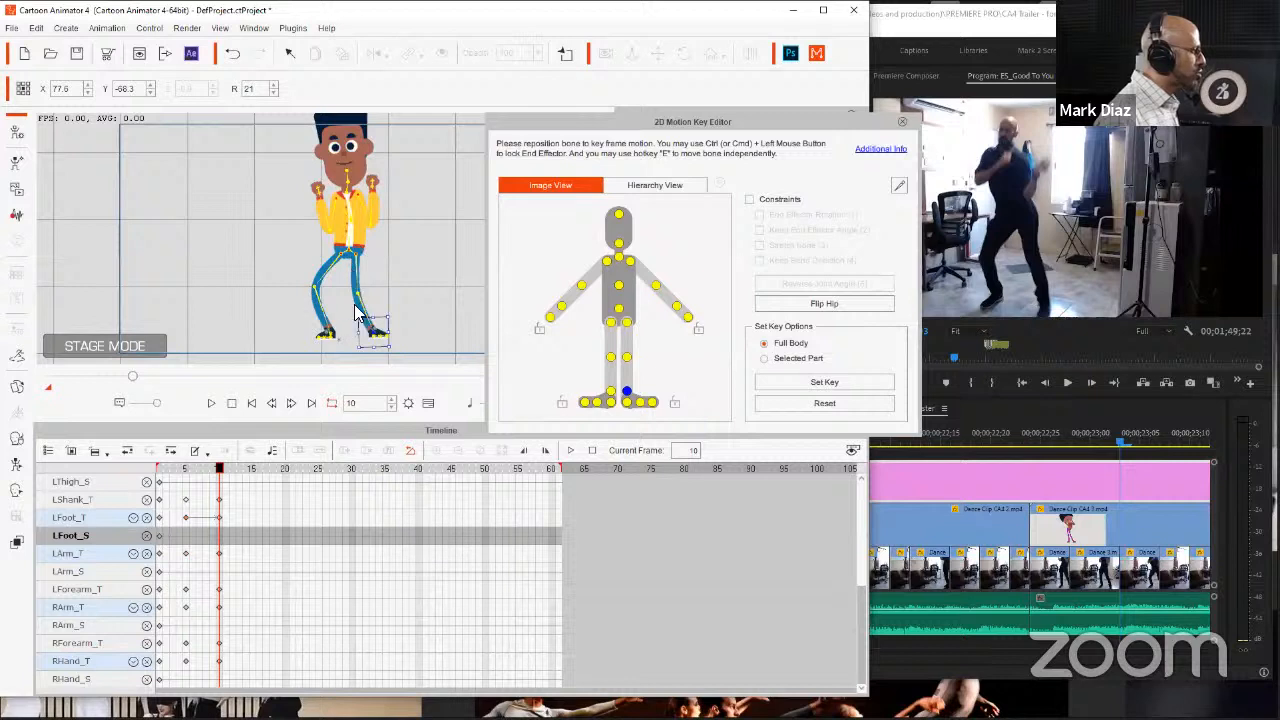
Step: Tilt the torso to a rotation of about 15 at frame 10, swing the left forearm to about 237, and bend the right forearm across the chest
left_click(350, 216)
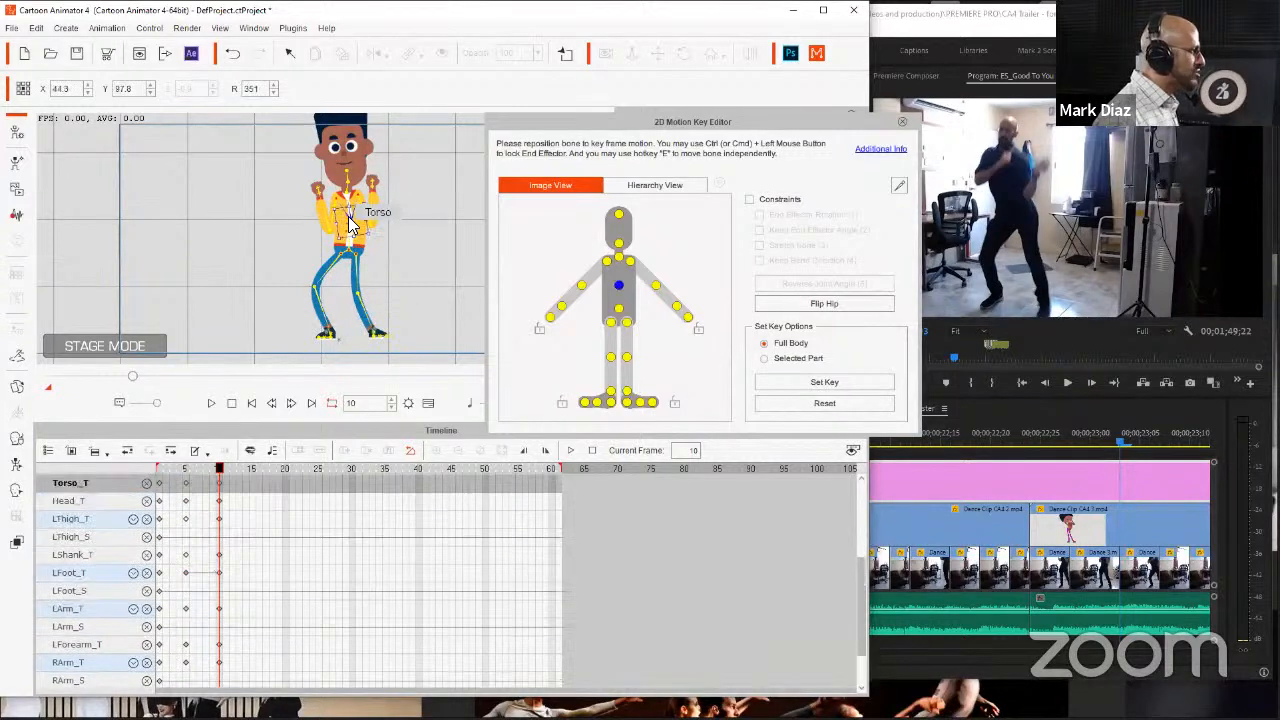
mouse_move(348, 216)
left_mouse_down()
mouse_move(337, 214)
mouse_move(355, 205)
left_mouse_up()
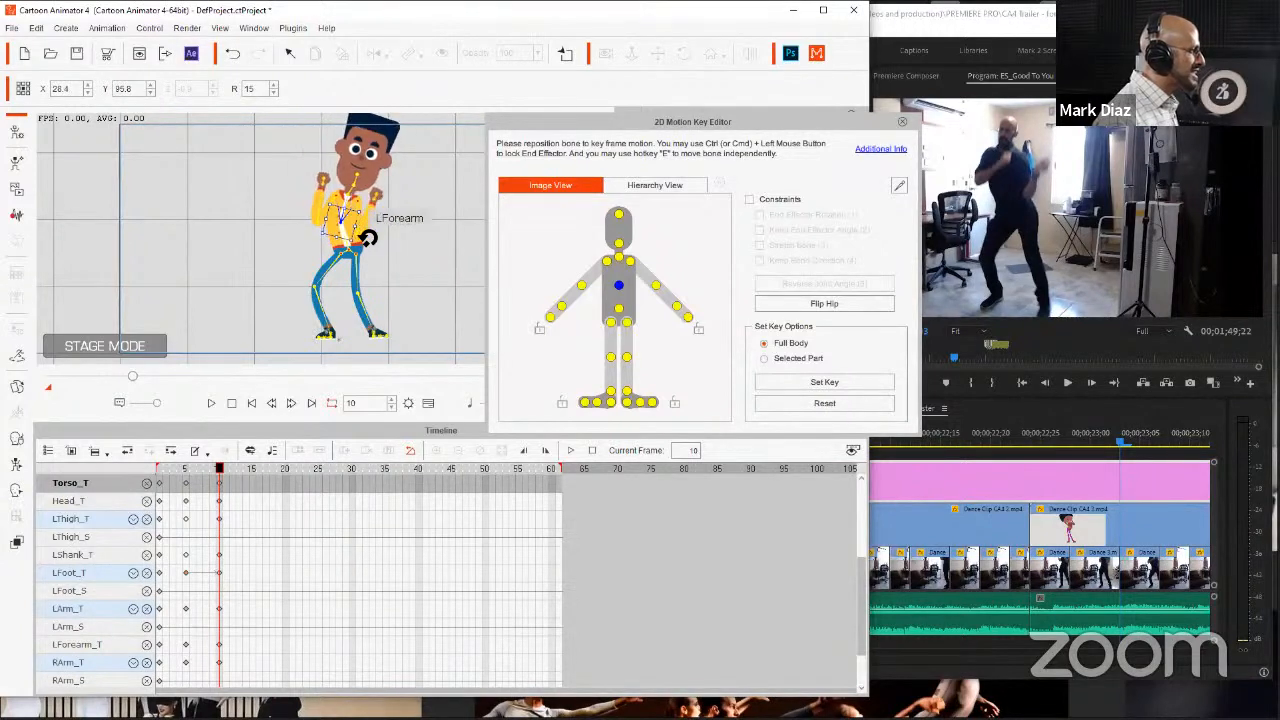
left_click(656, 288)
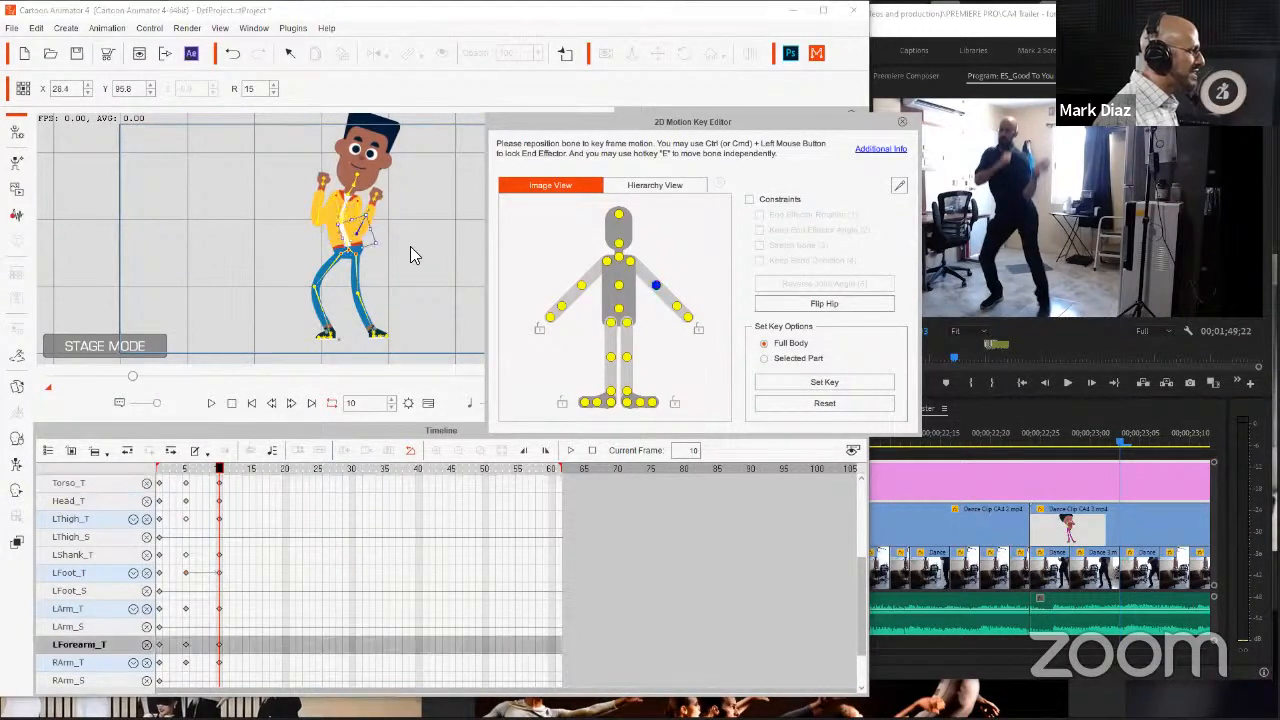
left_click_drag(385, 227, 397, 232)
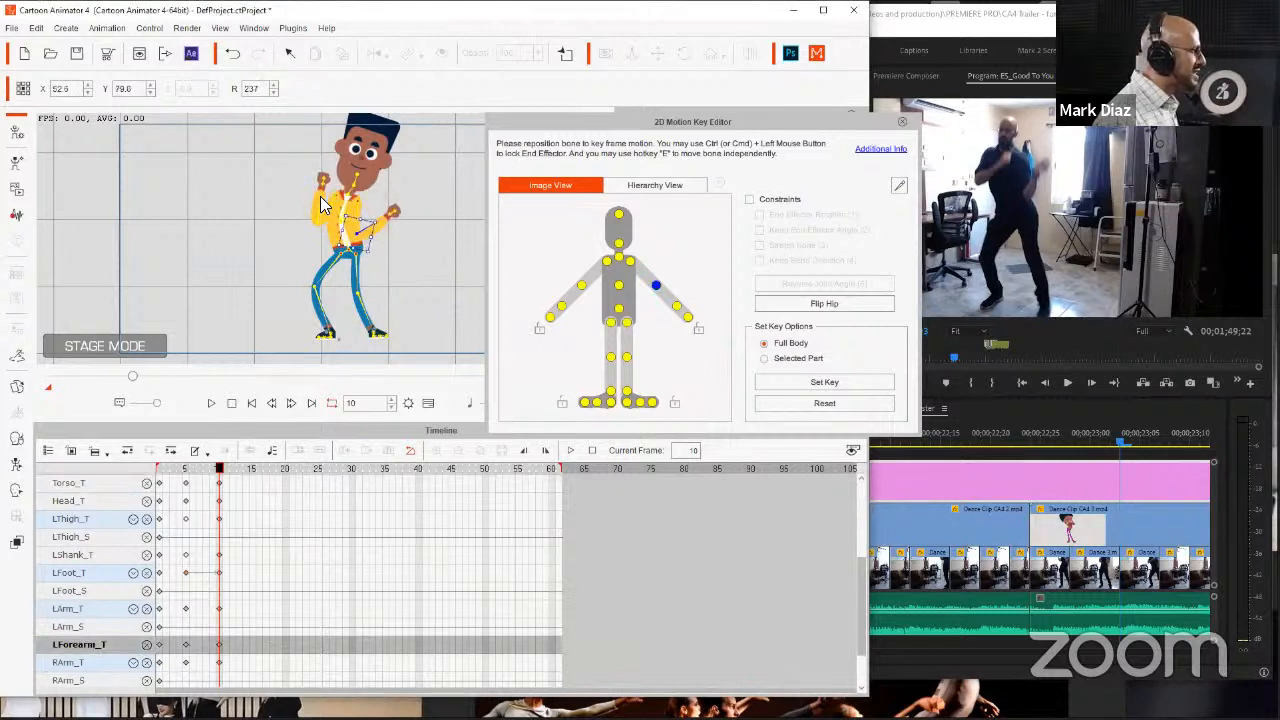
left_click(581, 286)
left_click_drag(316, 205, 357, 221)
left_click(376, 218)
Step: Set the hand sprites at frame 10 to 12_Relaxed for the left hand and 00_Relaxed for the right hand
key("s")
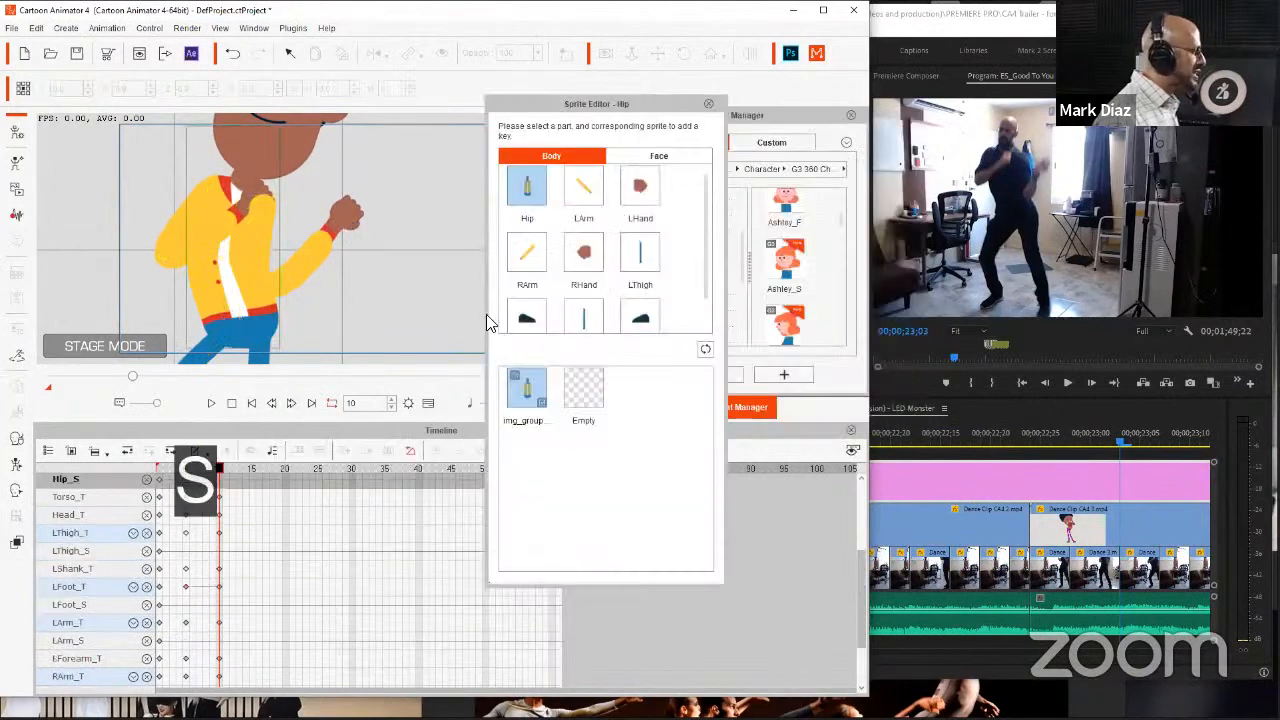
left_click(340, 208)
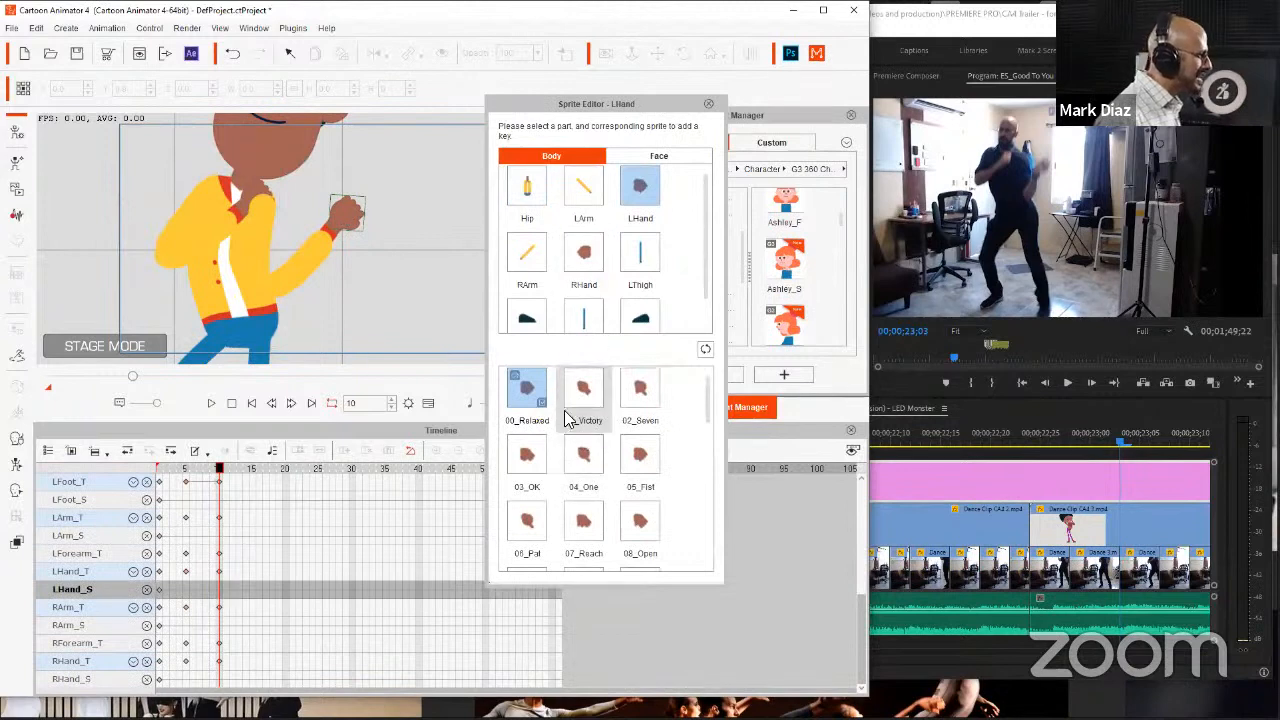
scroll(518, 430, "down", 5)
scroll(518, 437, "up", 3)
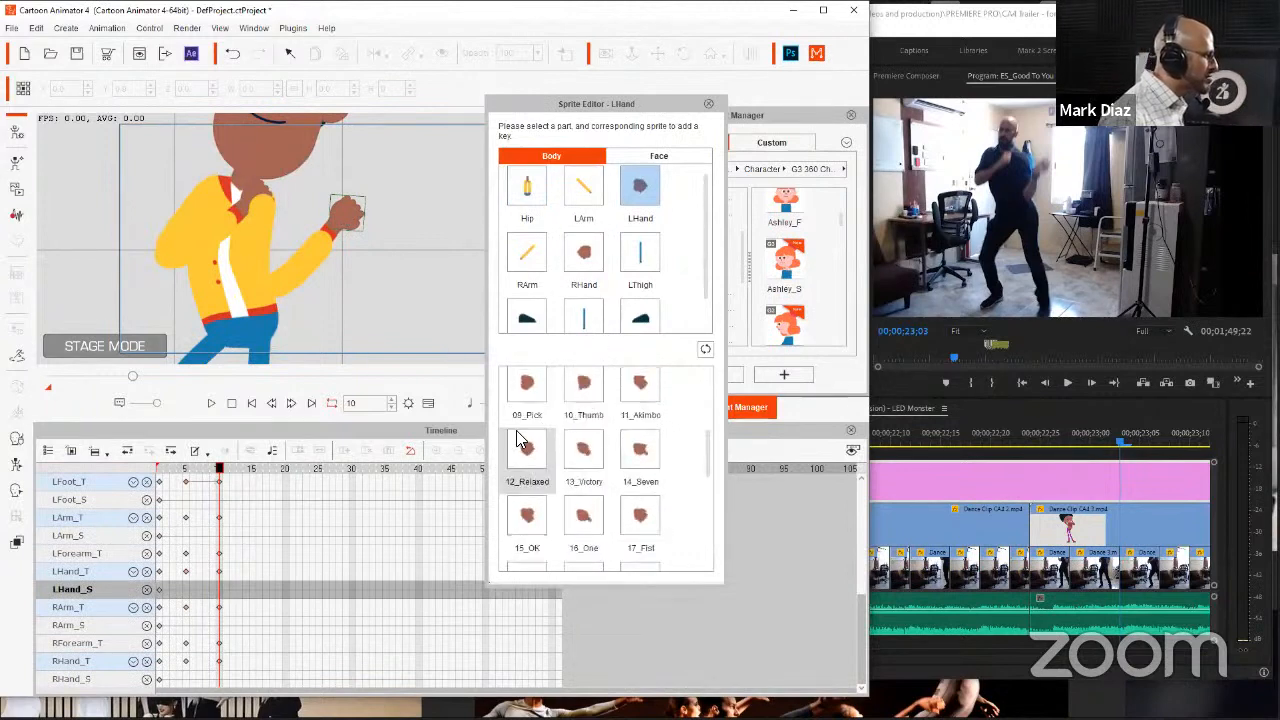
left_click(520, 445)
left_click(262, 203)
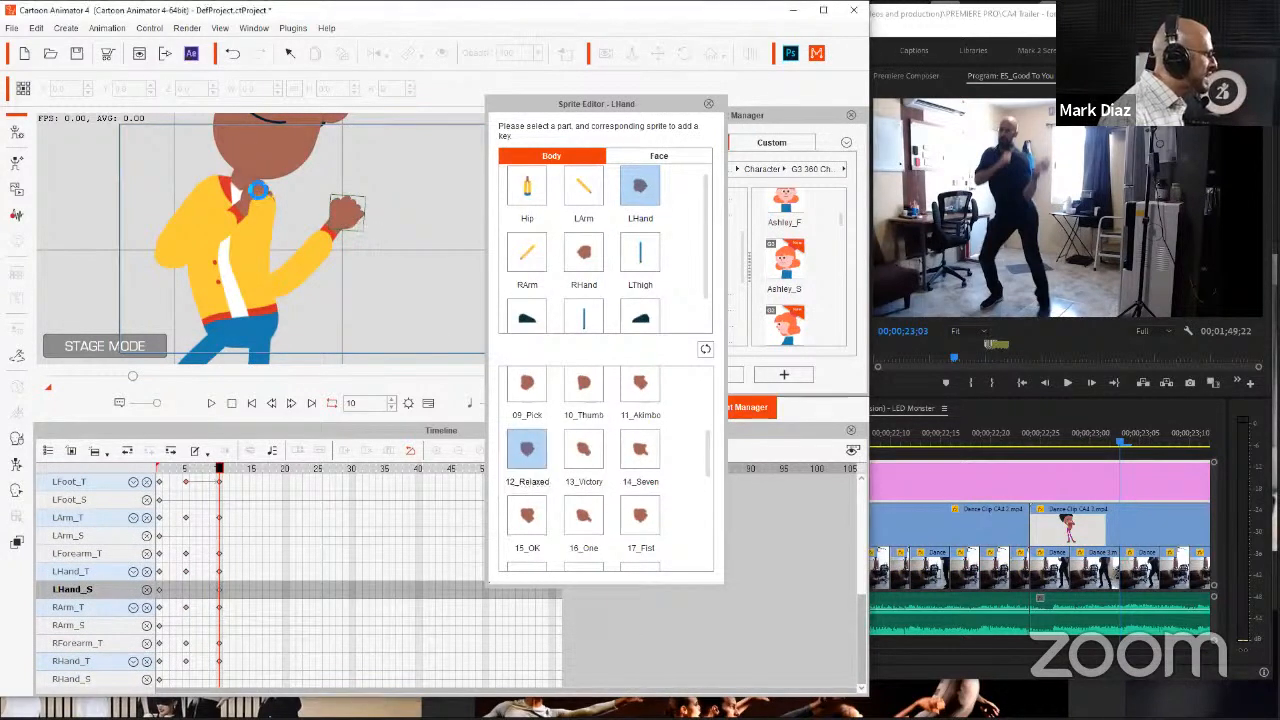
left_click(536, 396)
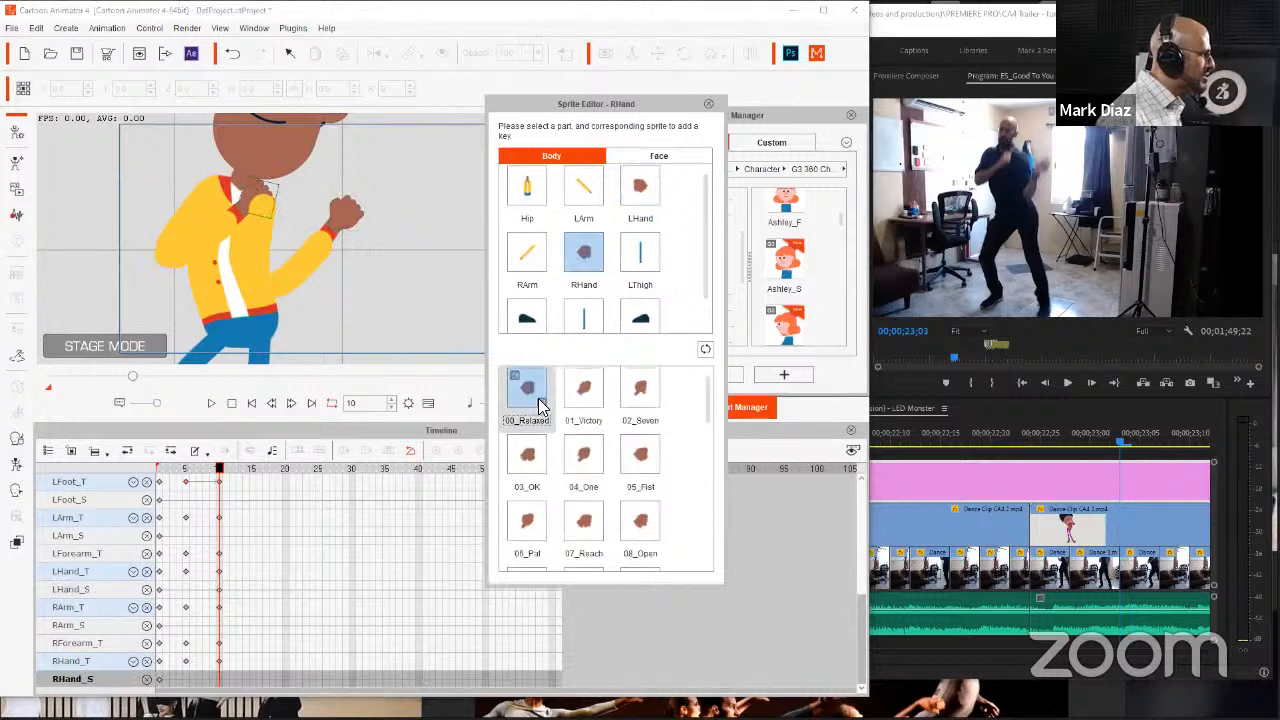
left_click(708, 104)
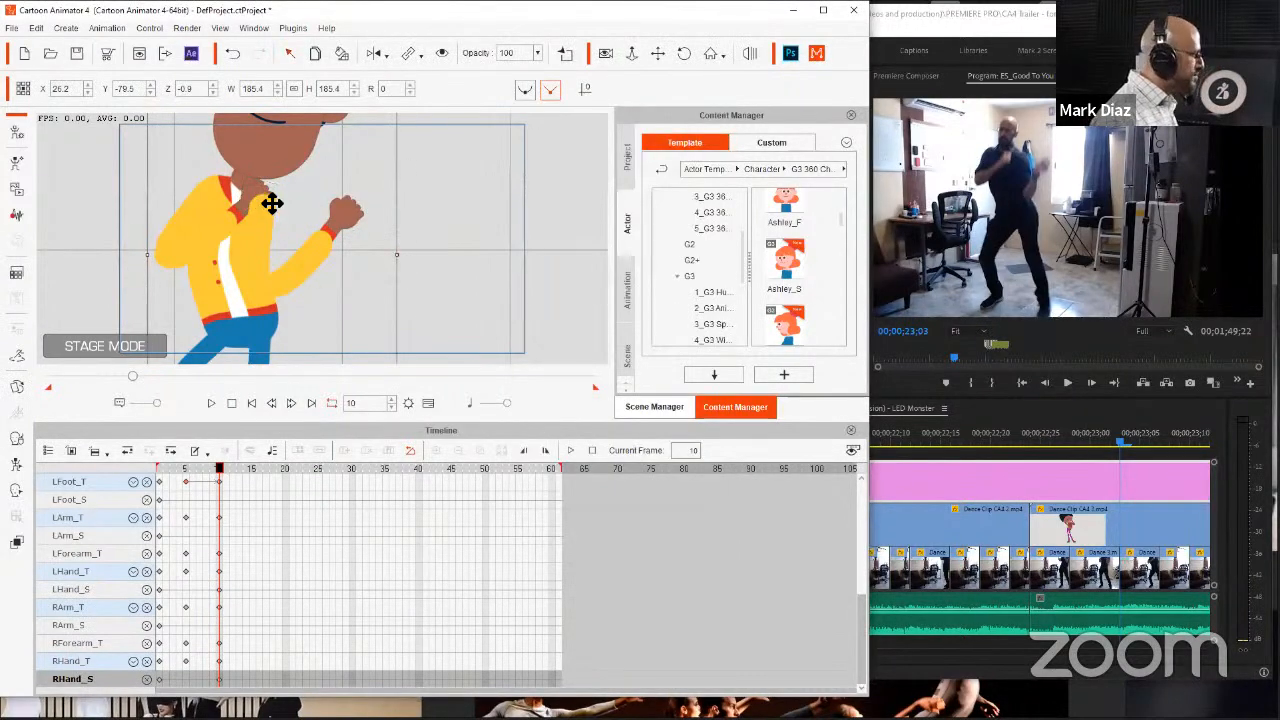
Step: Rotate the right forearm to about 194 at frame 10 and tilt the head to a rotation of about 72
key("k")
left_click(209, 227)
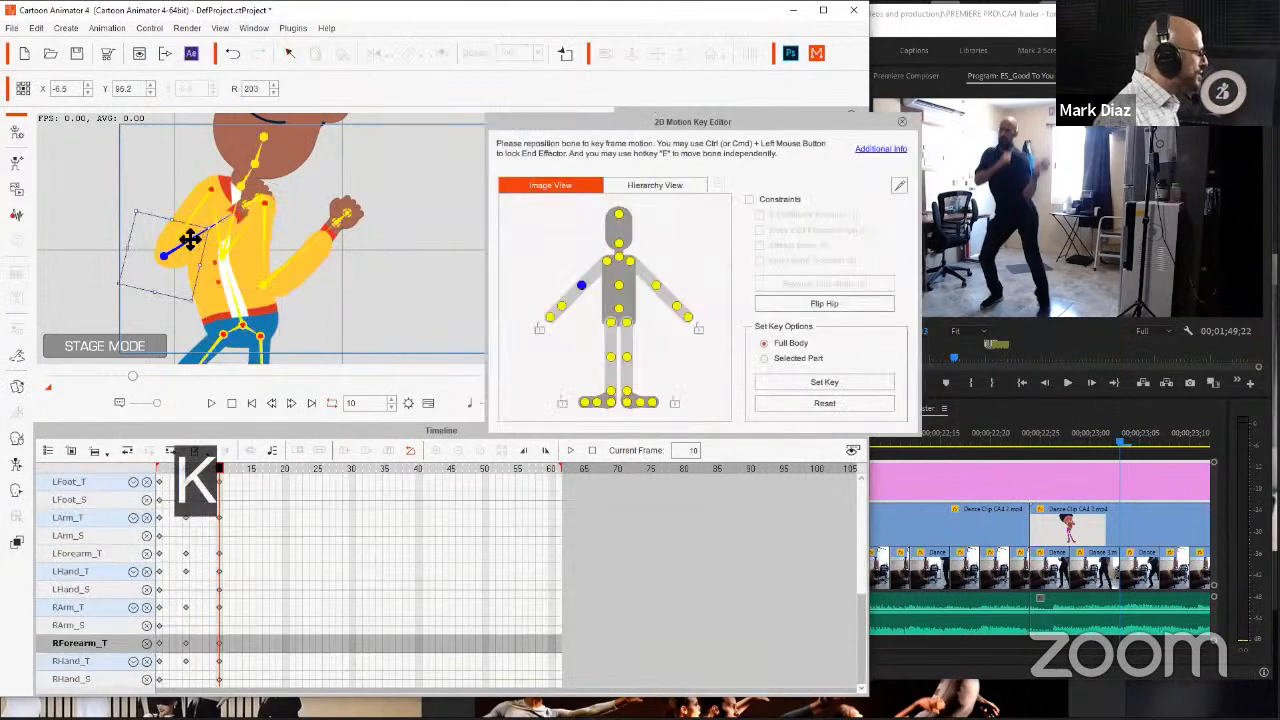
left_click_drag(196, 222, 192, 213)
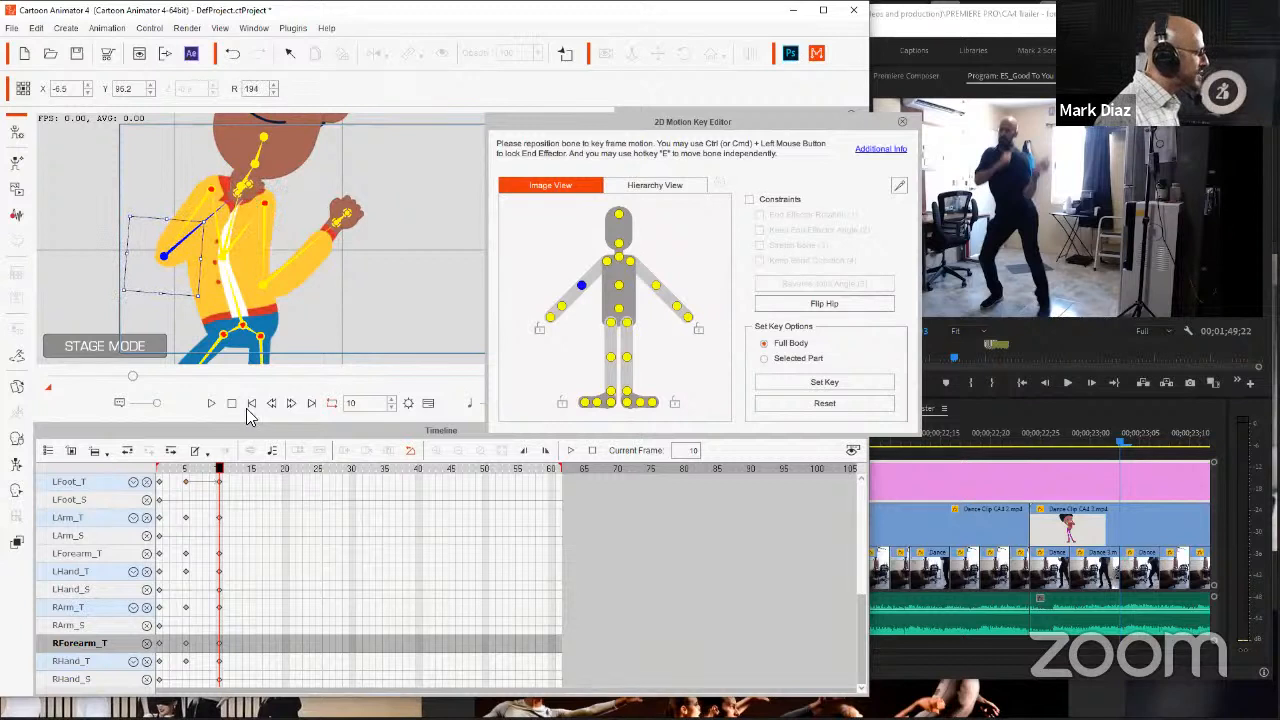
left_click_drag(322, 212, 336, 242)
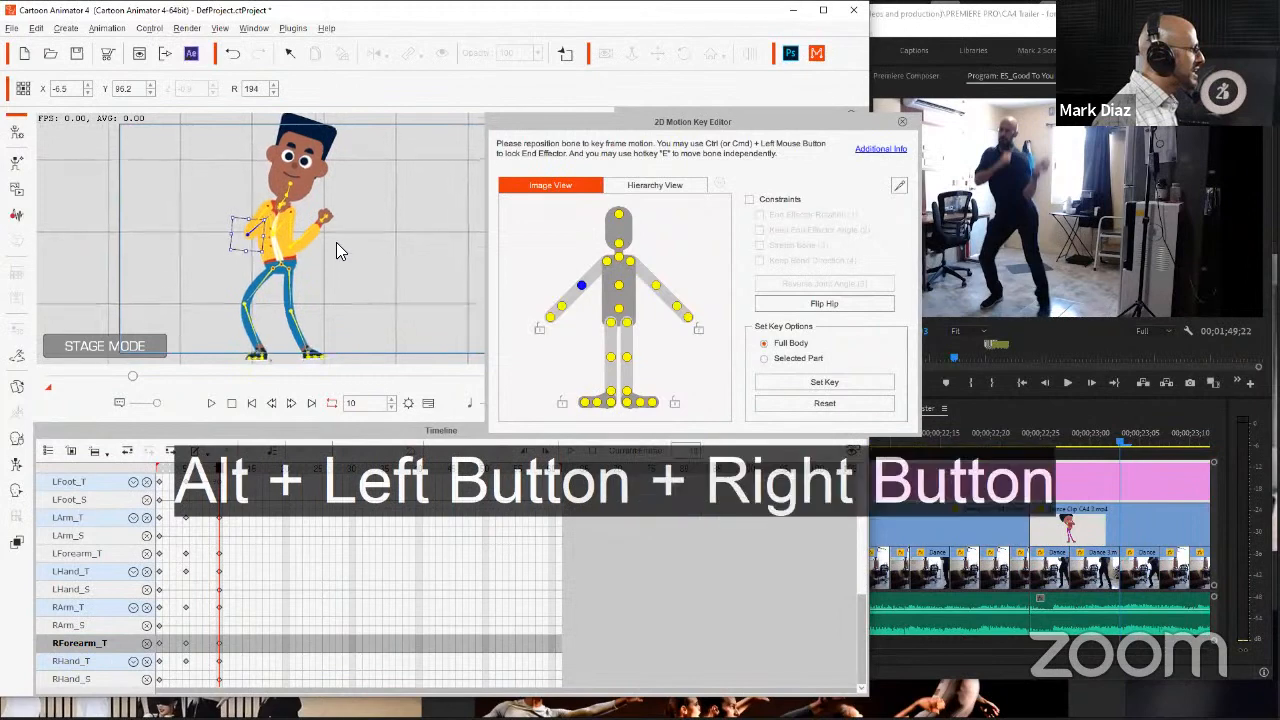
left_click(288, 190)
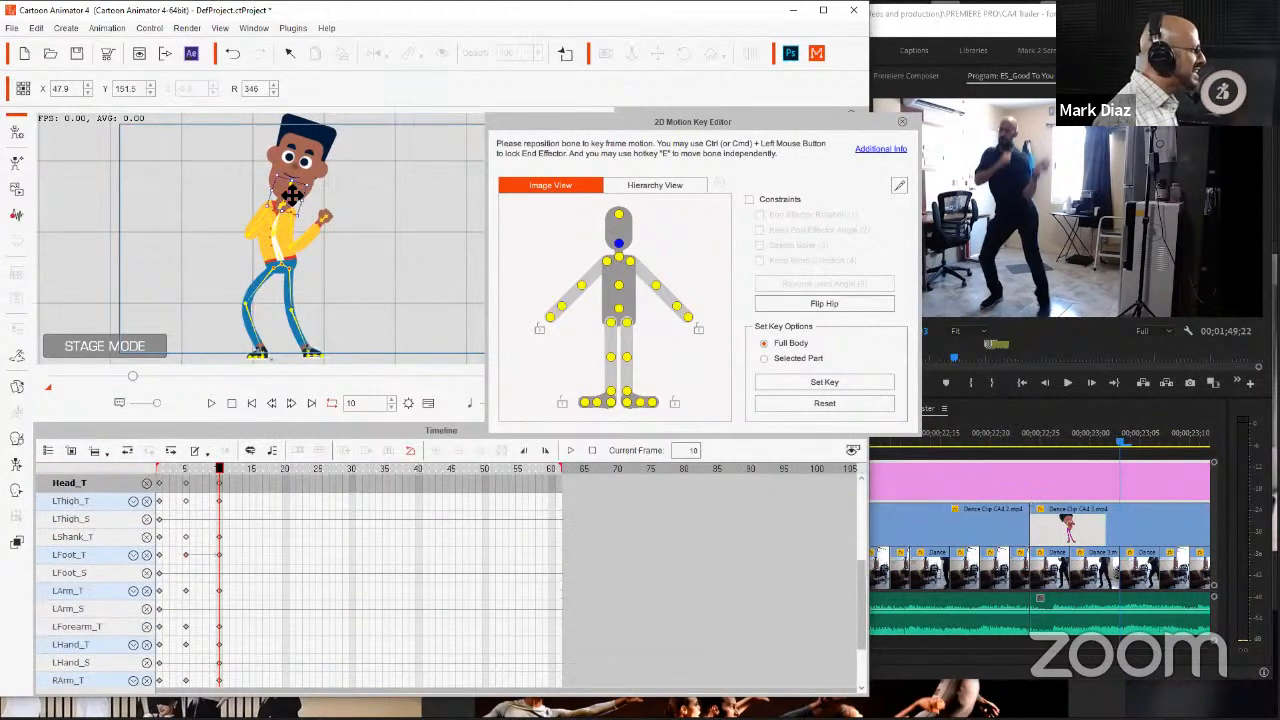
left_click_drag(288, 193, 301, 183)
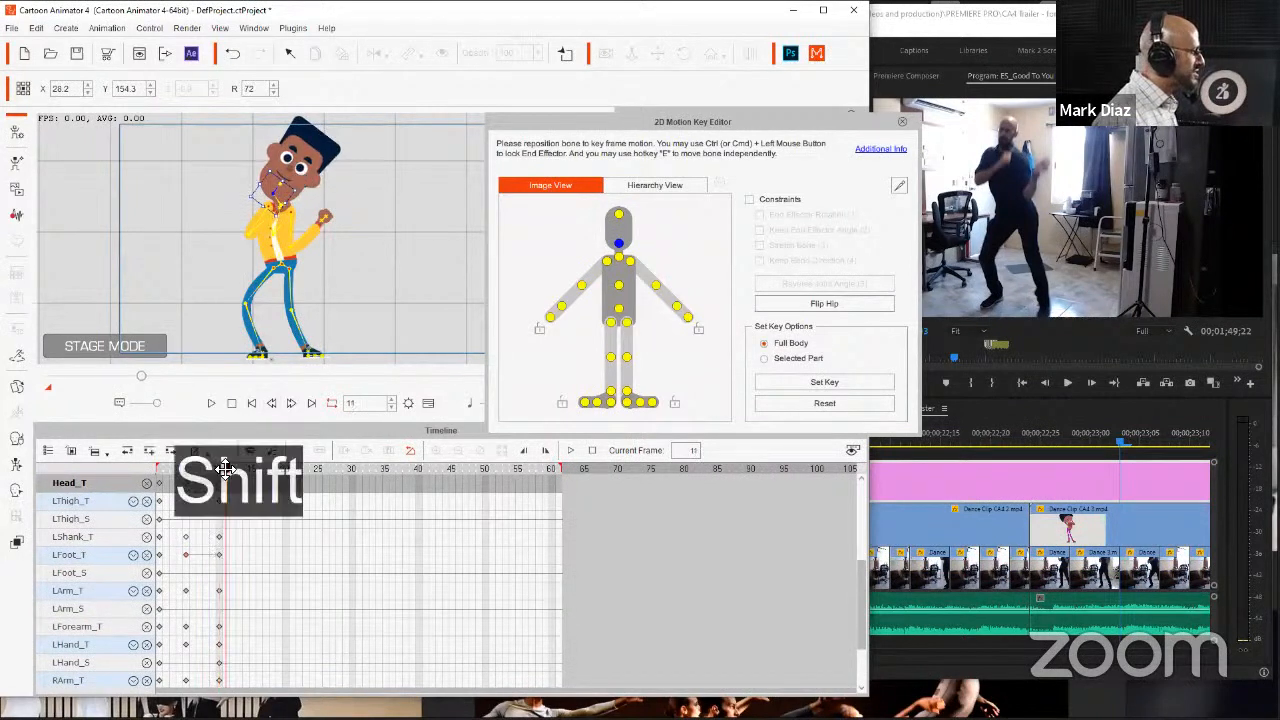
Step: Flip back and forth through the key poses at frames 1, 5 and 10 to review the movement
key("shift+Tab")
key("shift+Tab")
key("Tab")
key("Tab")
key("shift+Tab")
key("Tab")
key("shift+Tab")
key("shift+Tab")
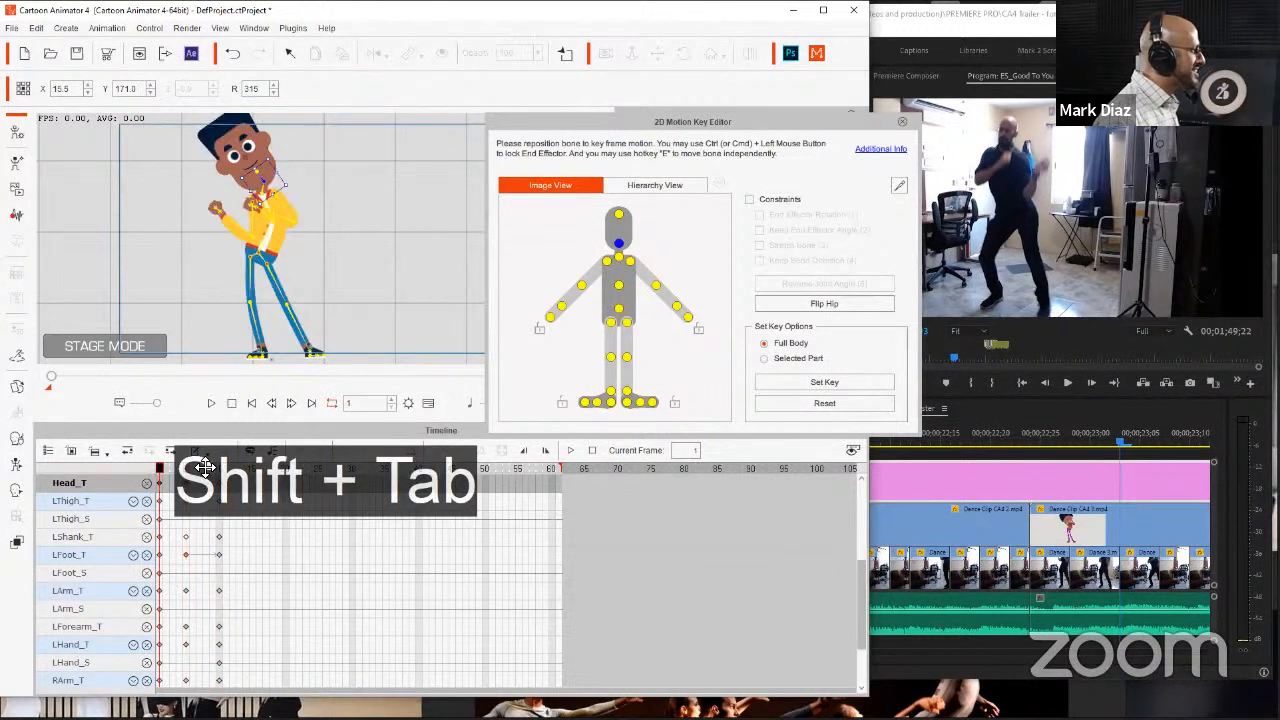
key("Tab")
key("Tab")
key("shift+Tab")
key("shift+Tab")
key("Tab")
key("Tab")
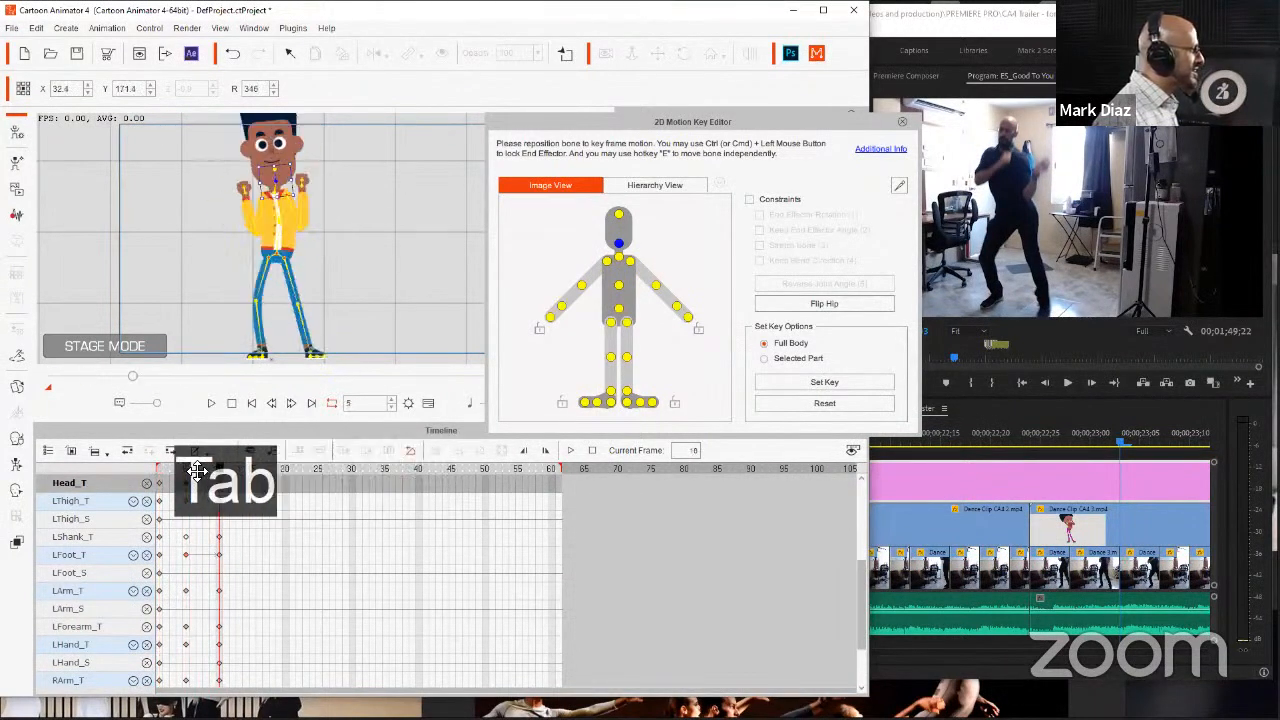
key("shift+Tab")
key("shift+Tab")
key("Tab")
key("Tab")
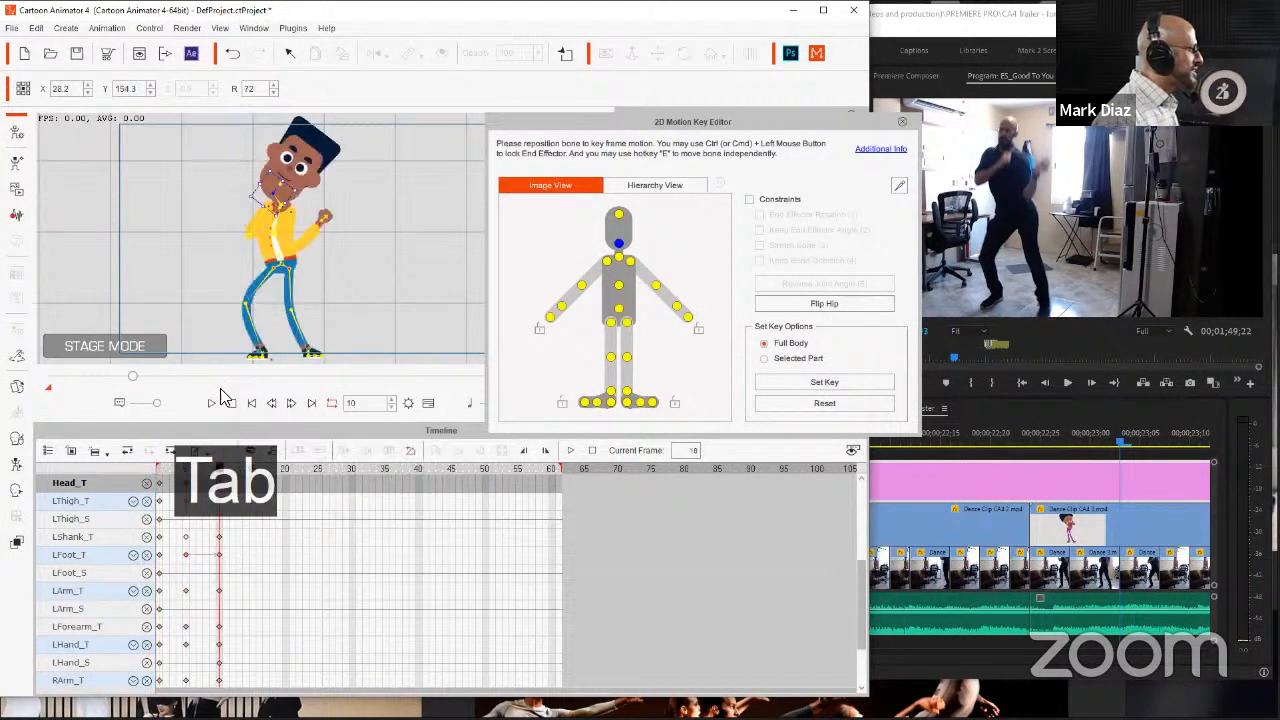
Step: Switch to Premiere Pro and advance the reference video four frames to 00;00;23;07 to find the next pose
left_click(1127, 511)
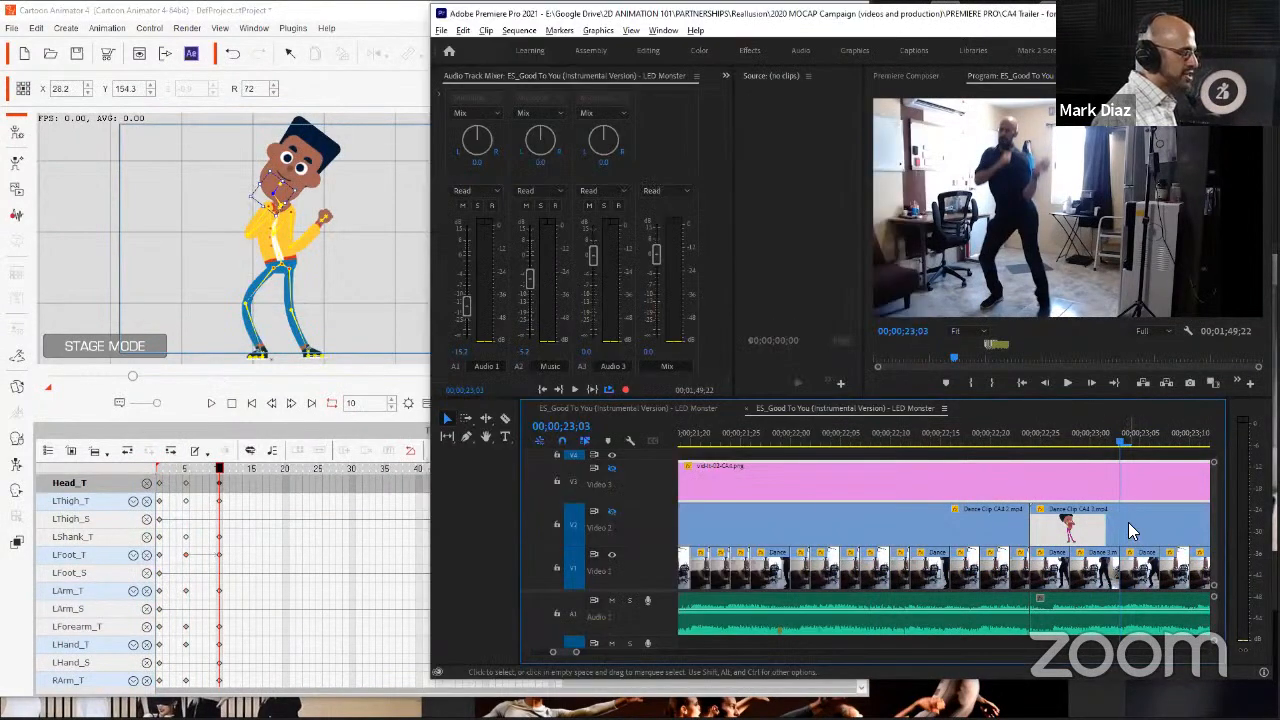
key("Right")
key("Right")
key("Right")
key("Right")
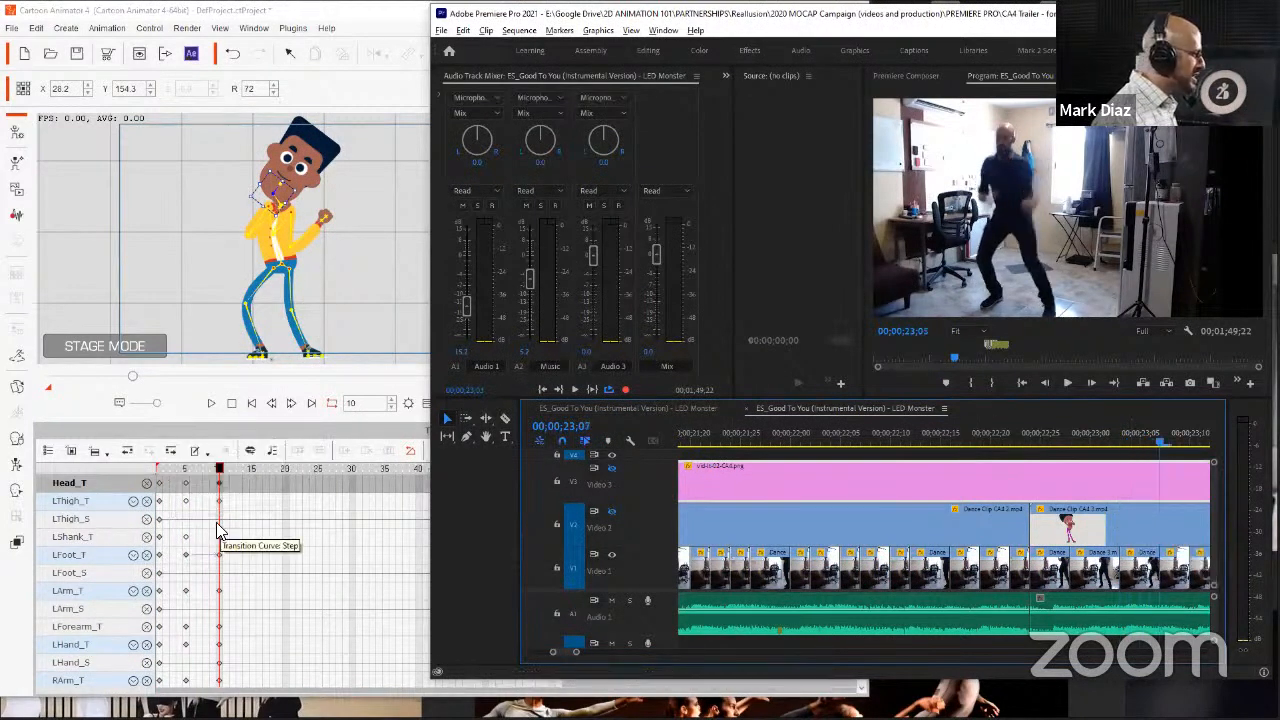
Step: Back in Cartoon Animator, copy the character's Transform key at frame 10 and paste it at frame 14 to duplicate the pose
left_click(221, 488)
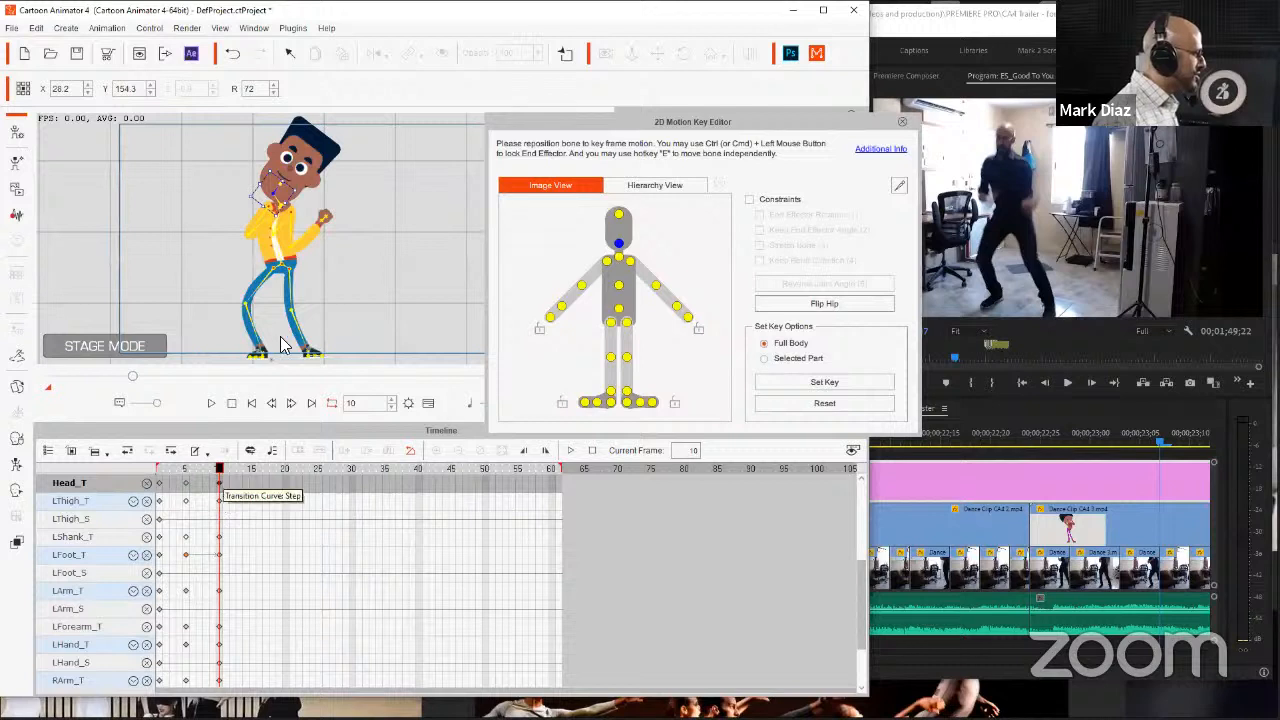
scroll(224, 511, "up", 4)
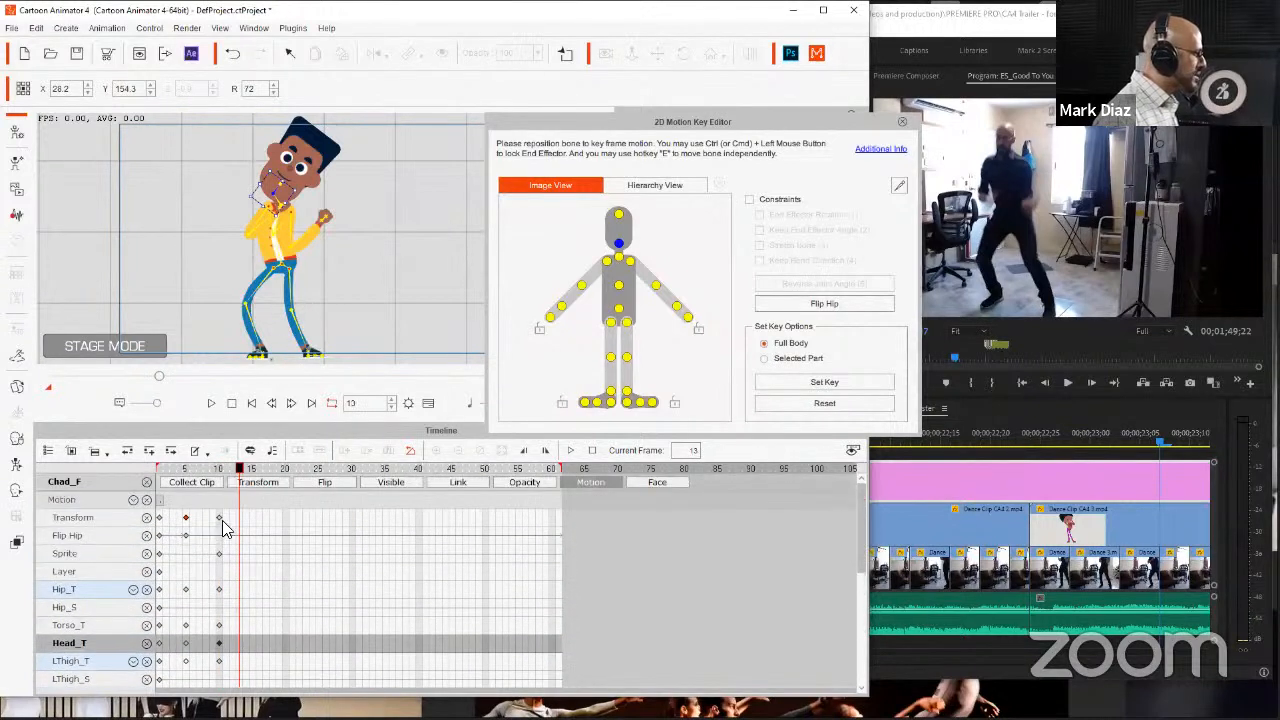
left_click(218, 518)
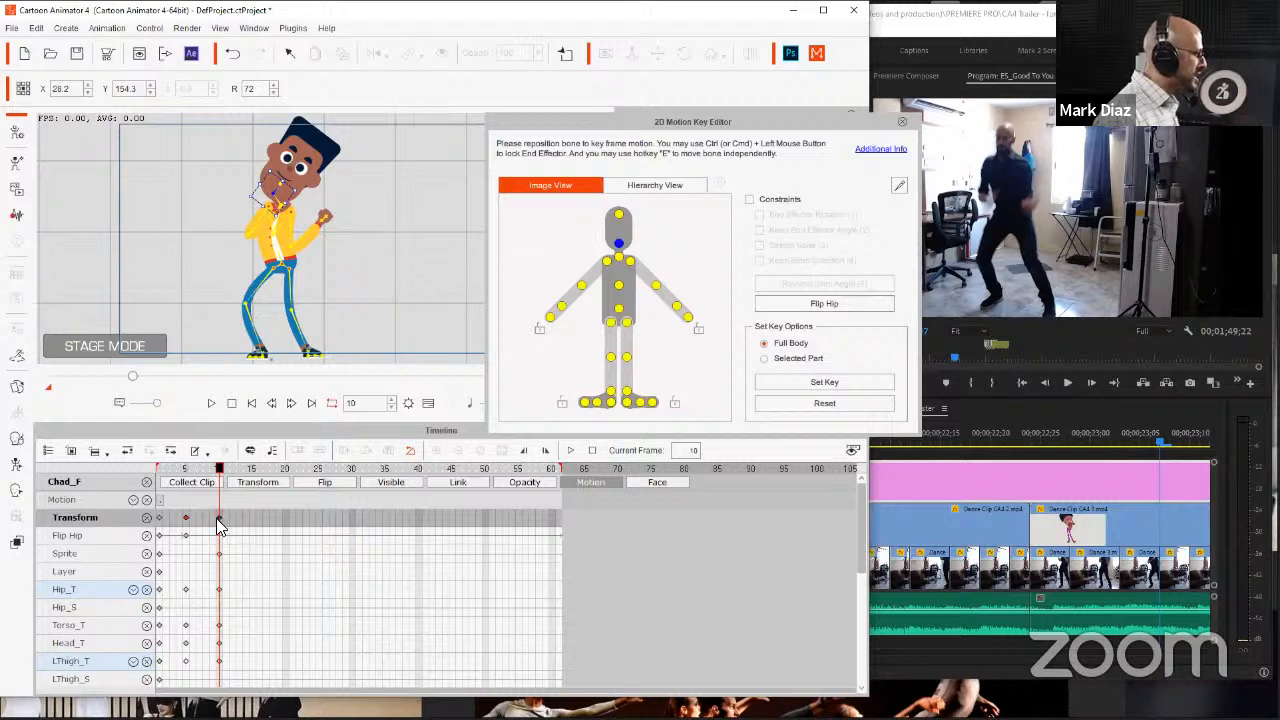
key("ctrl+c")
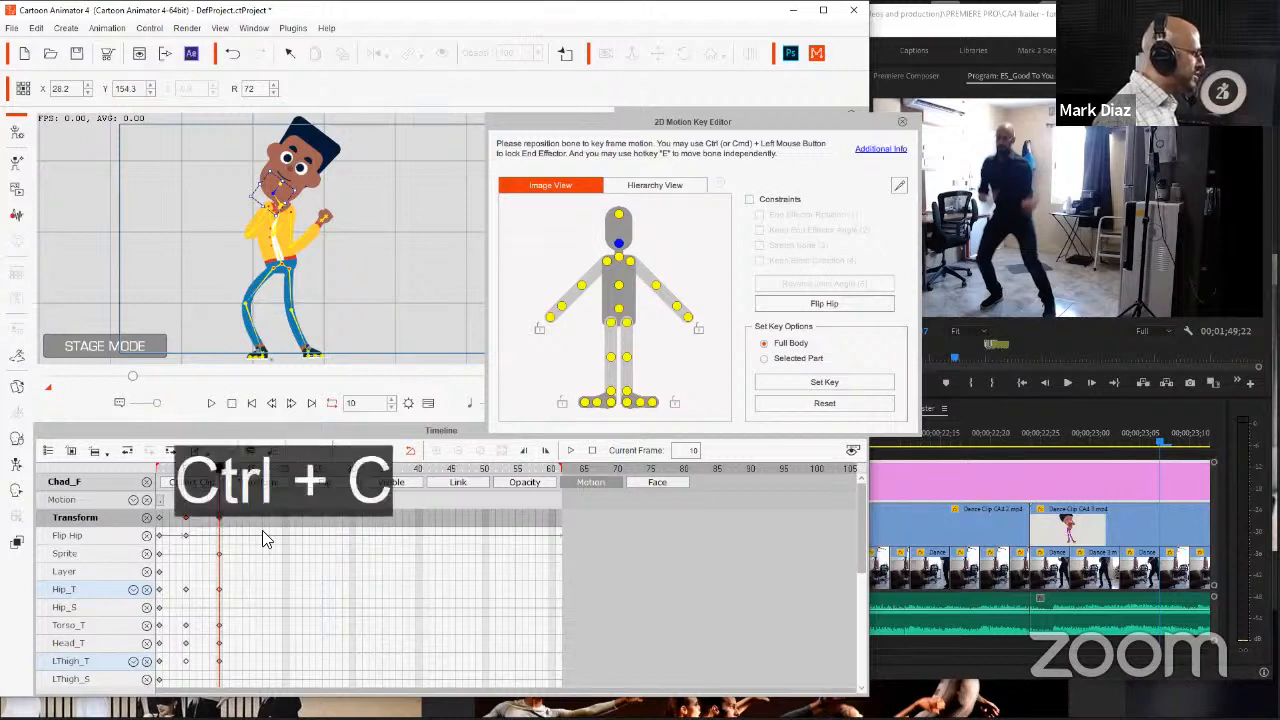
key("Right")
key("Right")
key("Right")
key("Right")
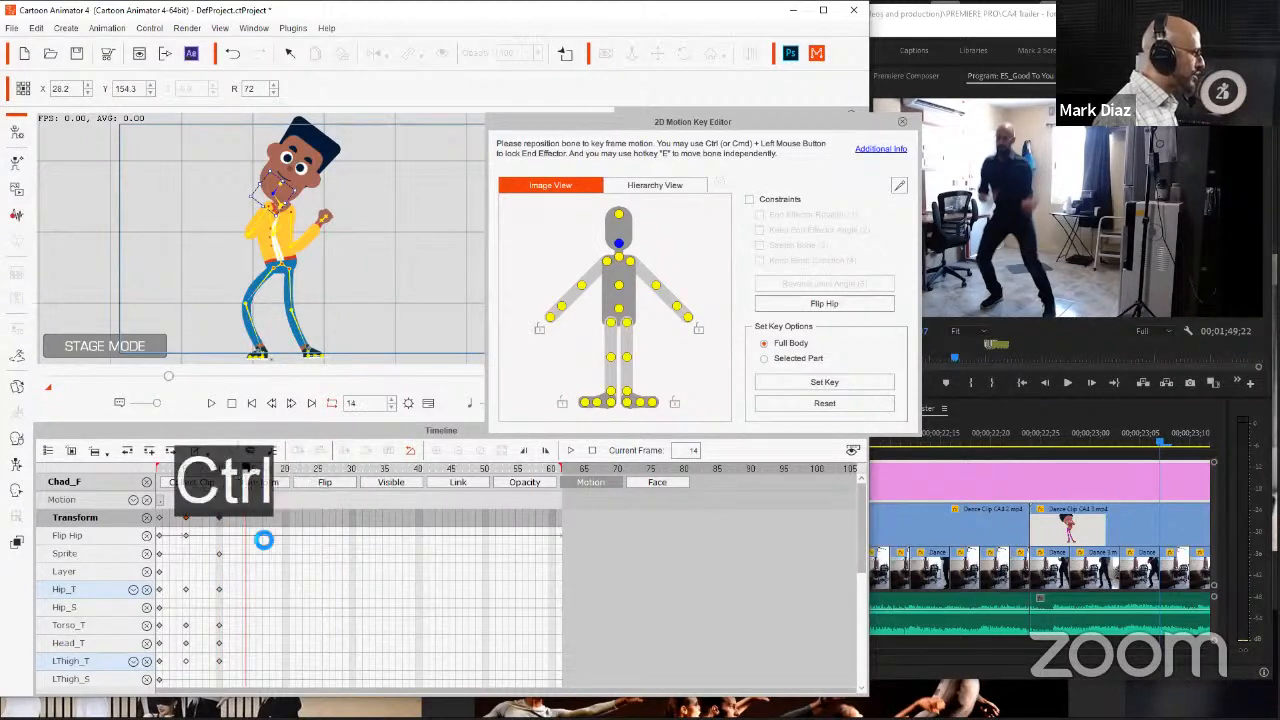
key("ctrl+v")
Step: Try moving the whole pose from frame 14 to frame 20 by its Transform key, and undo the move
left_click(224, 534)
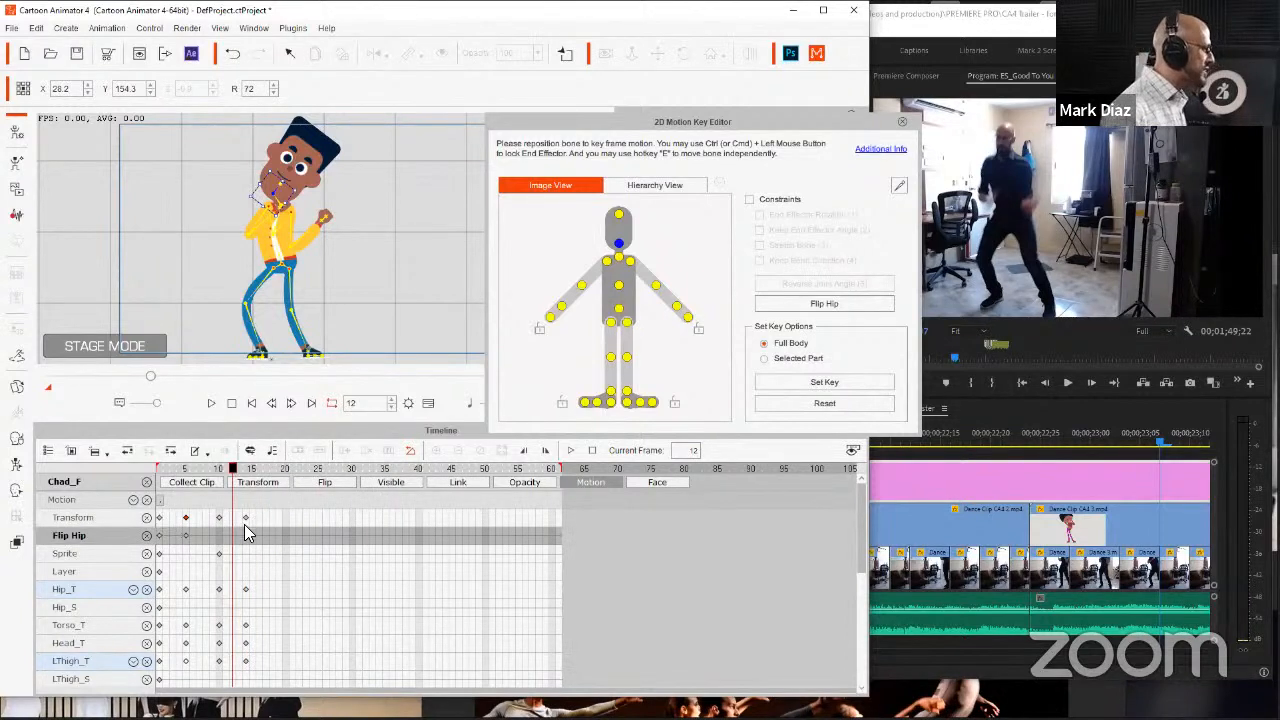
left_click(245, 518)
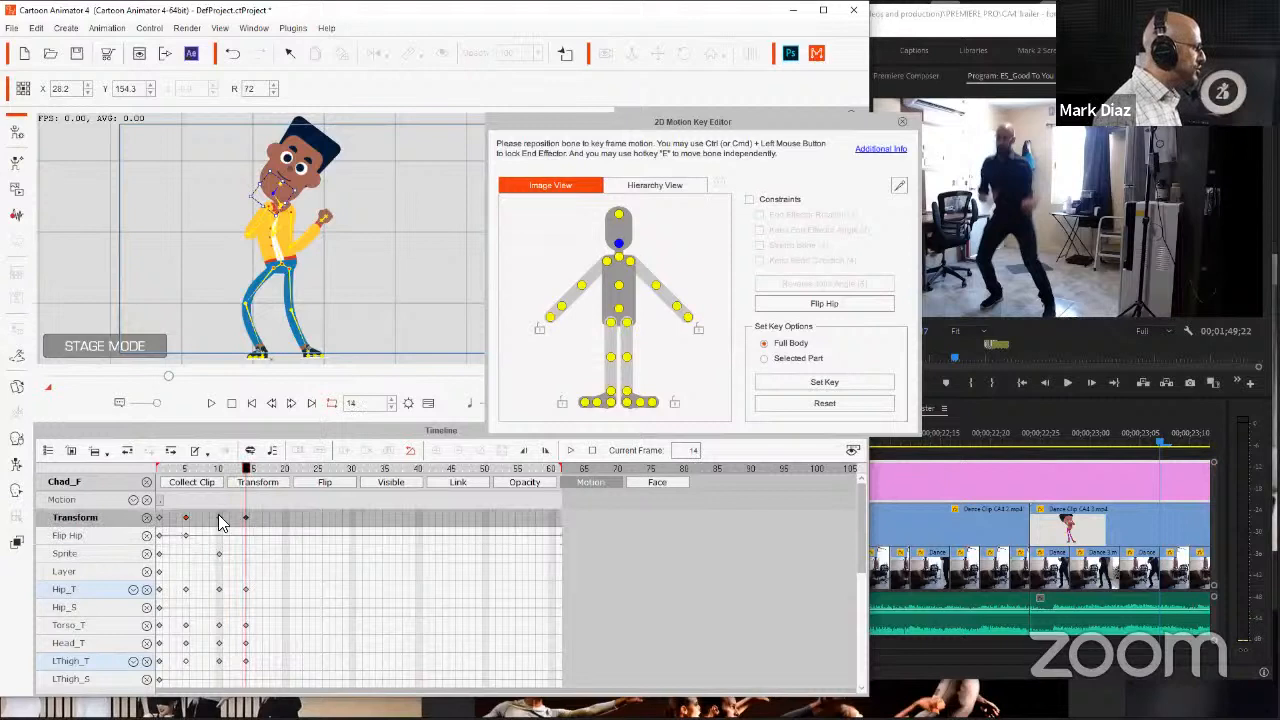
left_click_drag(247, 519, 286, 518)
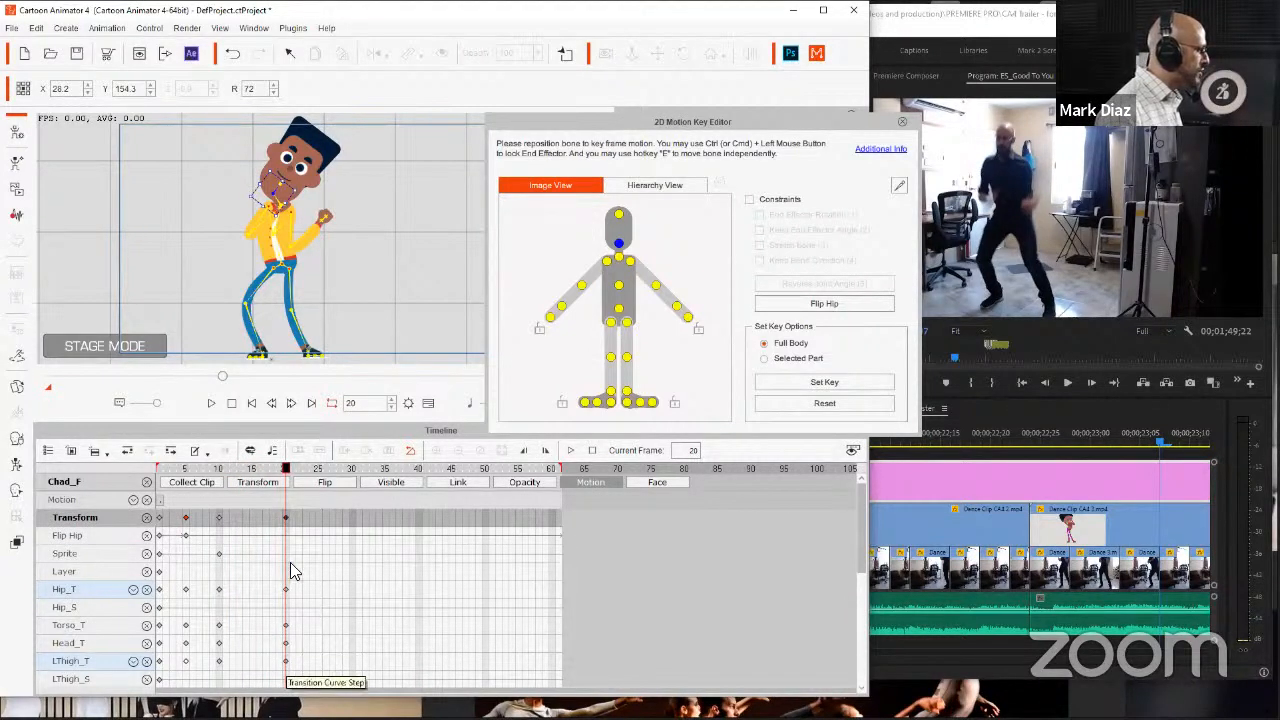
key("ctrl+z")
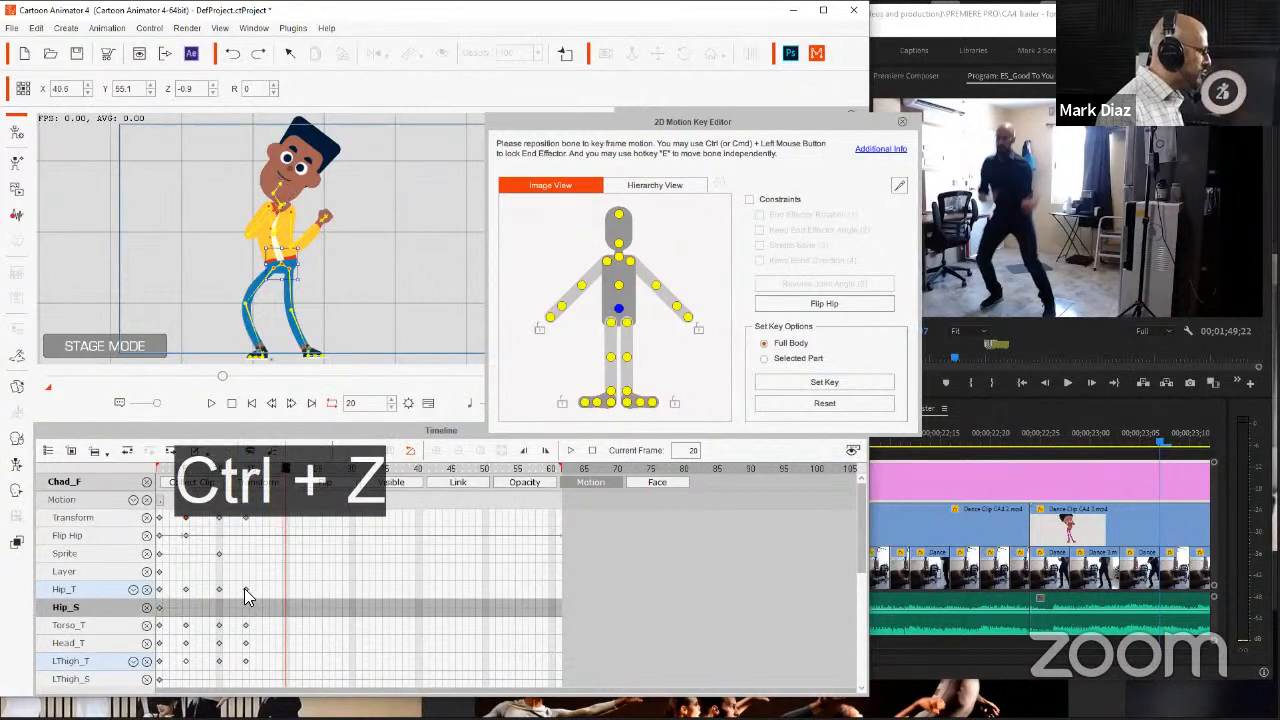
Step: Move only the Hip_T key from frame 14 to frame 20
left_click(245, 589)
left_click_drag(245, 590, 286, 591)
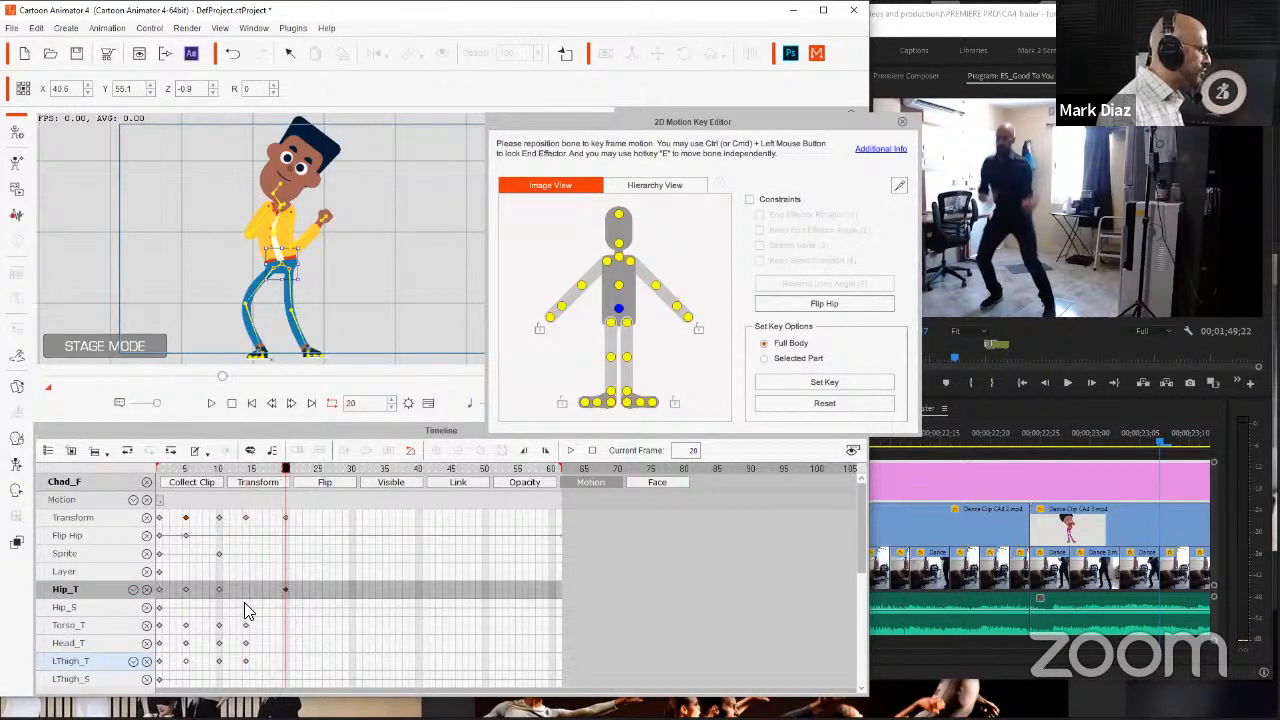
Step: Undo the move of the Hip_T key so the frame 14 pose is whole again
key("ctrl+z")
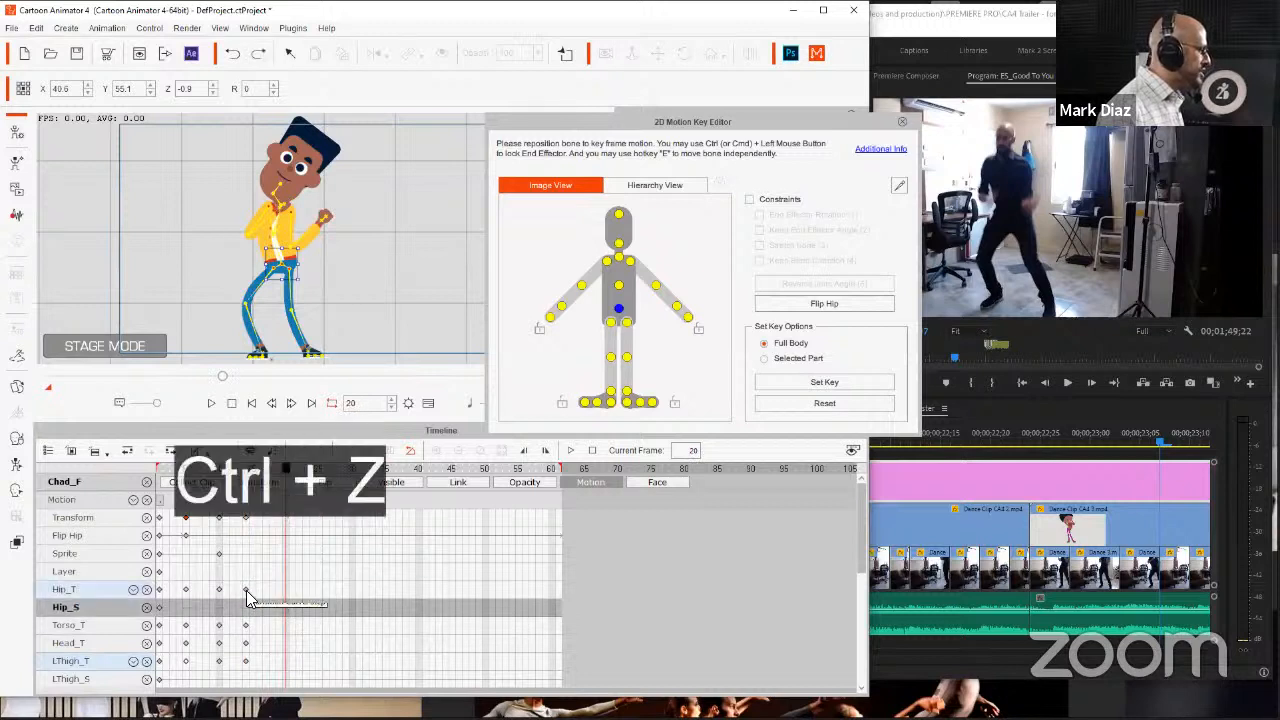
key("ctrl+z")
key("ctrl")
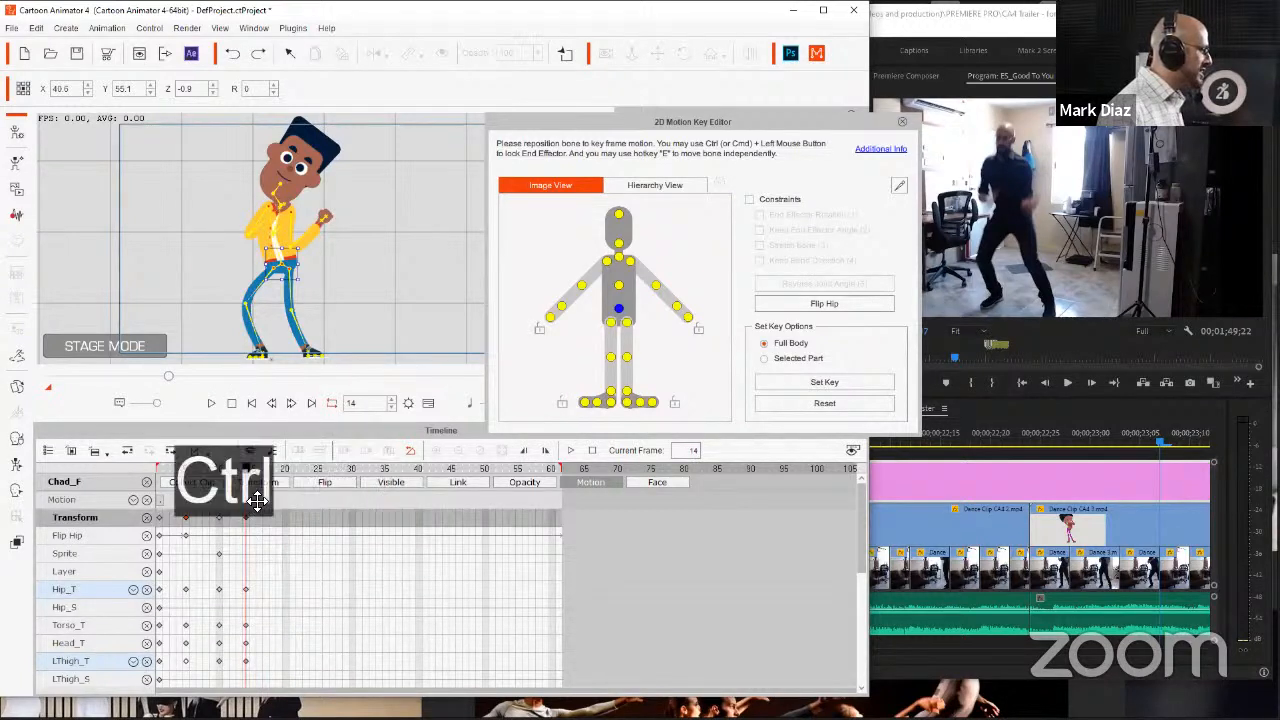
Step: Hide the character's Motion sub-tracks in the timeline and select its Transform key at frame 14
left_click(596, 483)
left_click(592, 606)
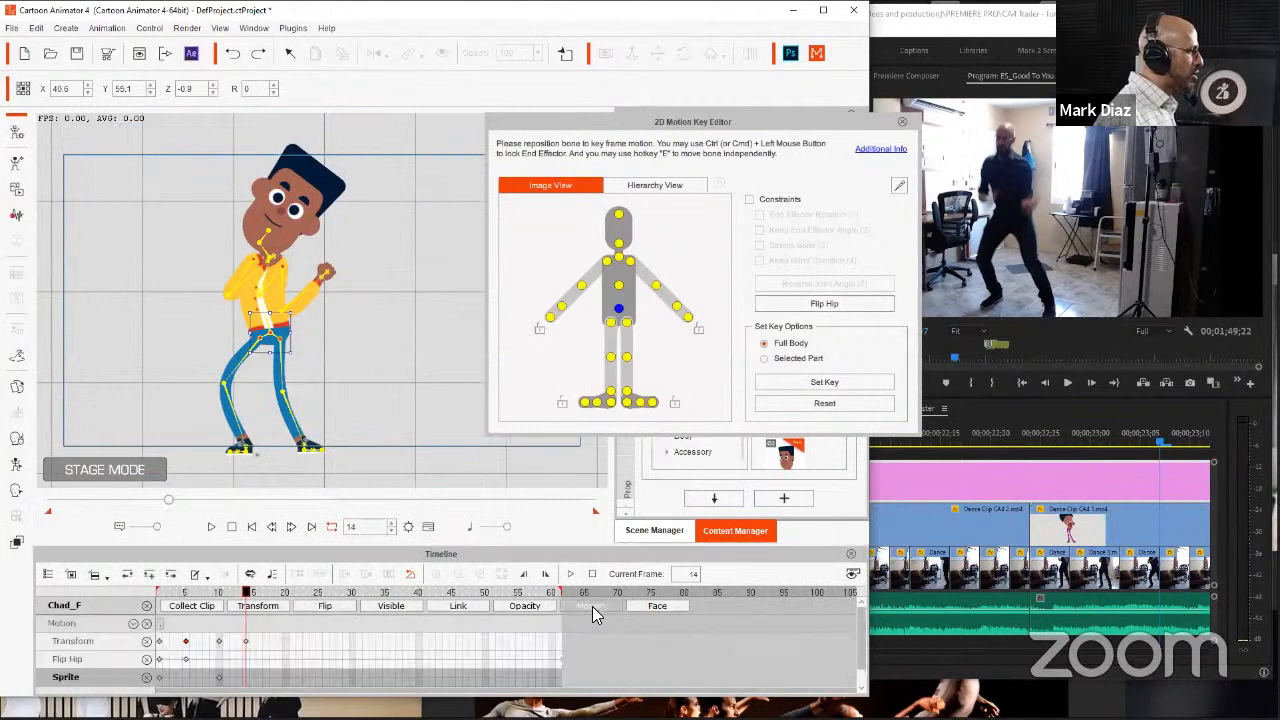
scroll(337, 628, "down", 1)
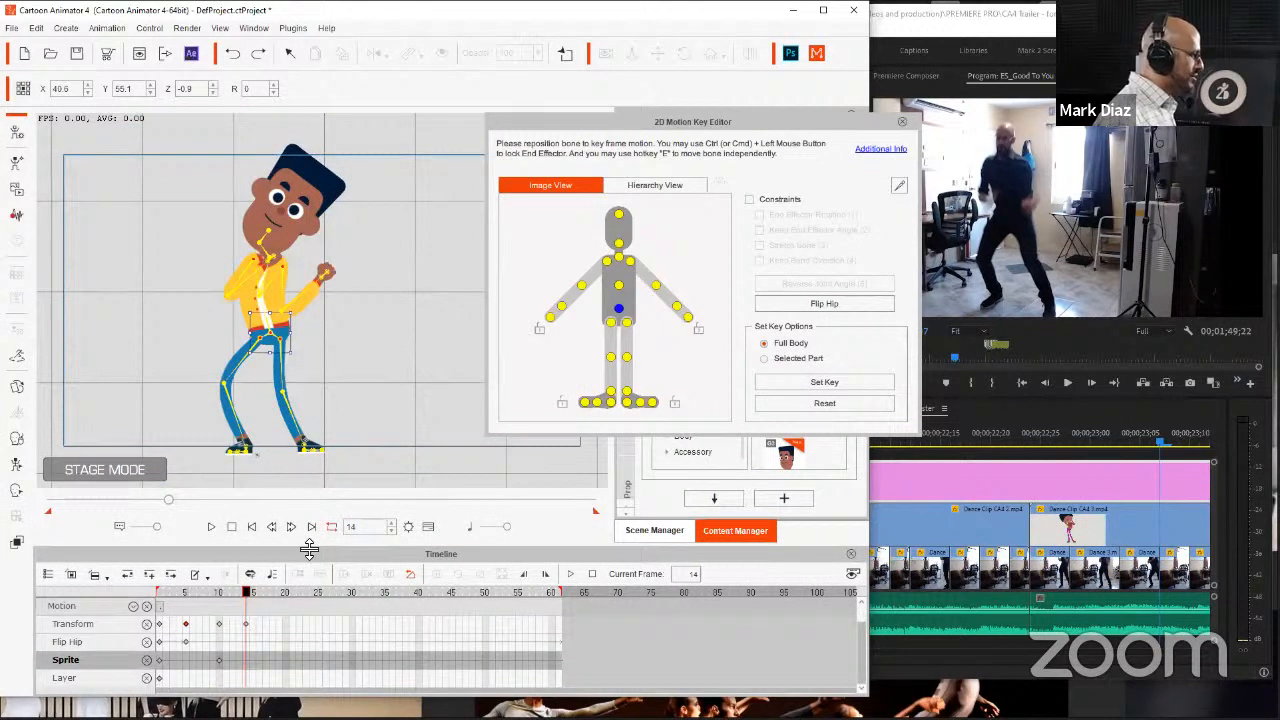
left_click_drag(309, 548, 323, 400)
left_click(245, 626)
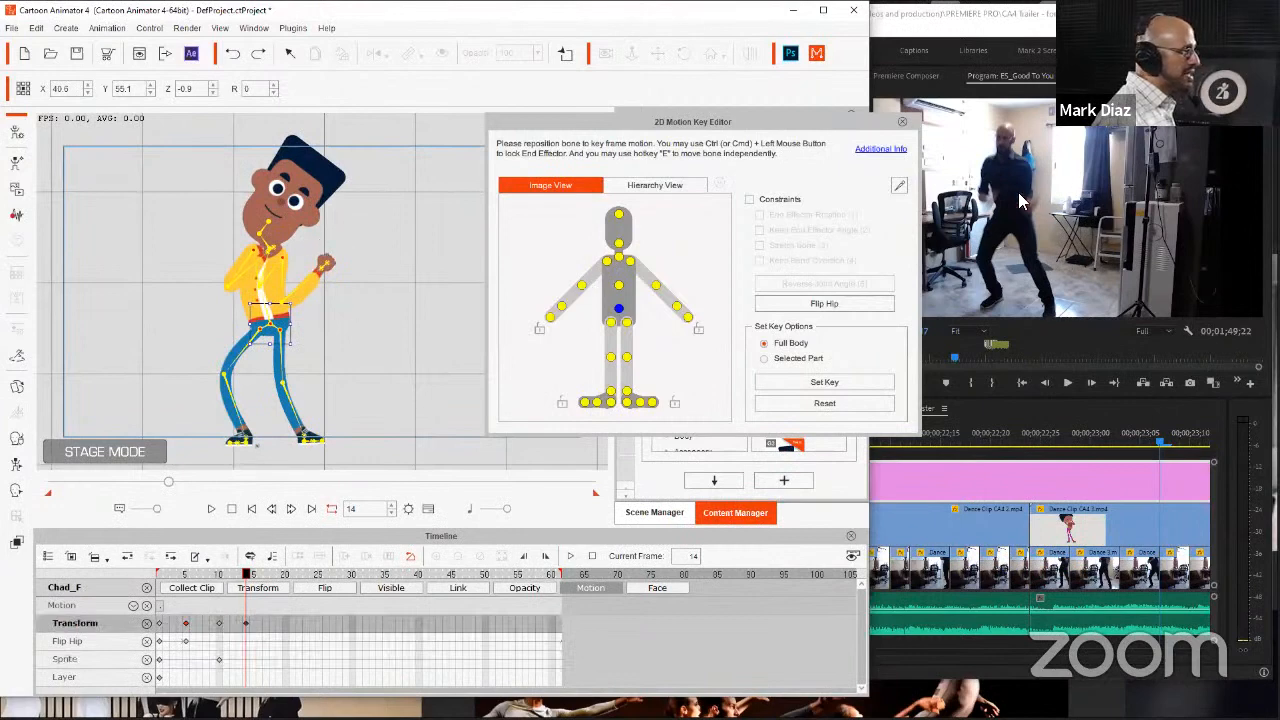
Step: Lock both feet with Constraints, shift the hips to about X 23.7, Y 45.6 at frame 14, and turn Constraints off
left_click(781, 200)
left_click(676, 404)
left_click(562, 403)
left_click_drag(262, 318, 253, 324)
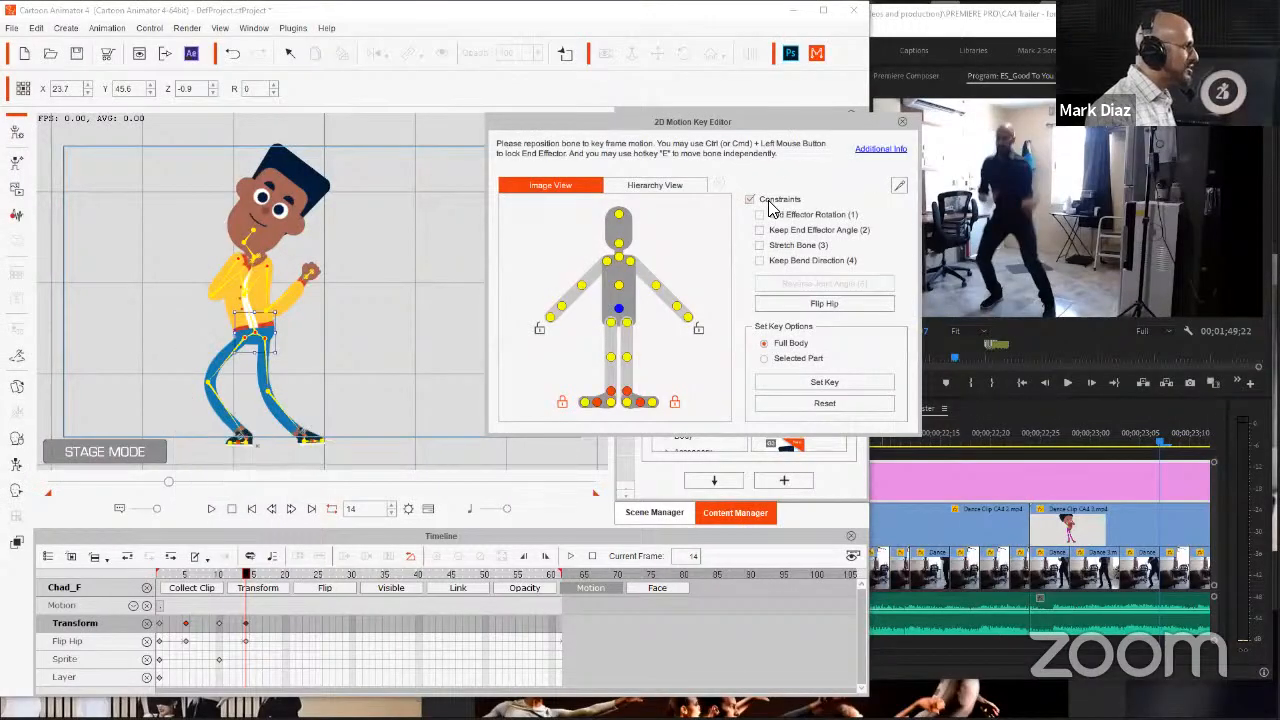
left_click(766, 202)
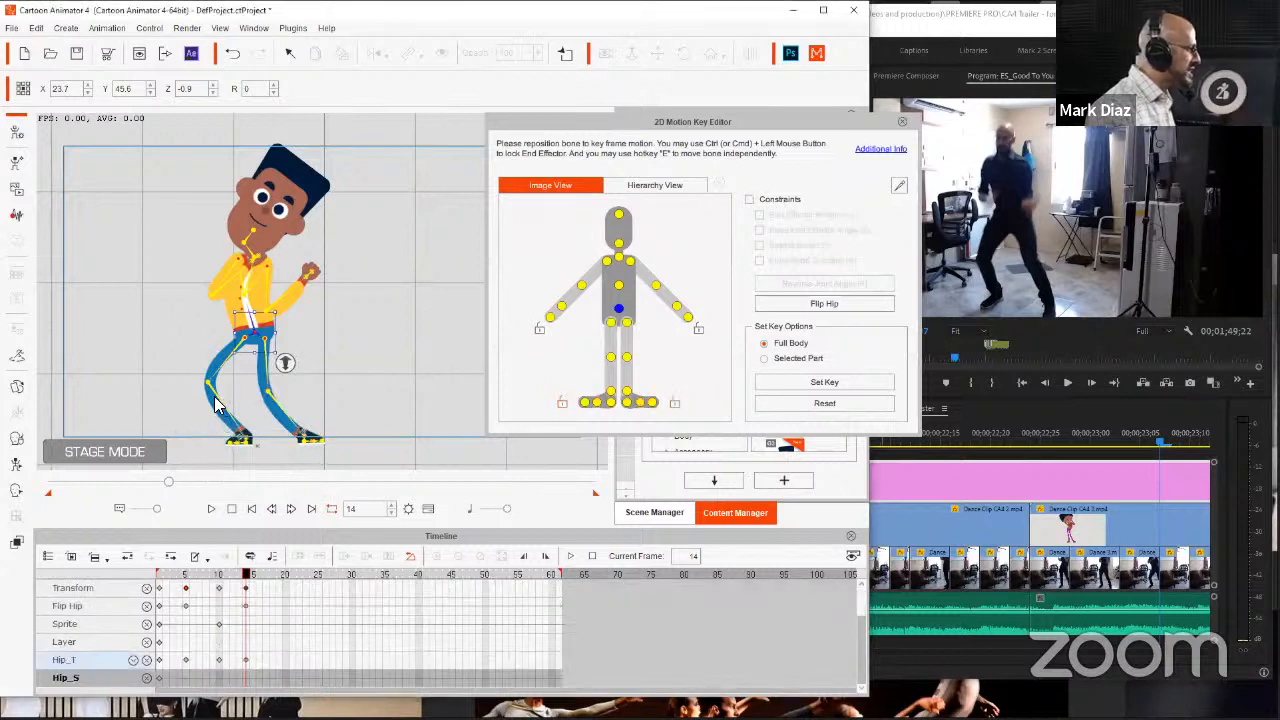
Step: Rotate the right shank at frame 14 to straighten the bent knee, and level the right foot on the ground
mouse_move(213, 400)
left_mouse_down()
mouse_move(230, 382)
mouse_move(238, 396)
left_mouse_up()
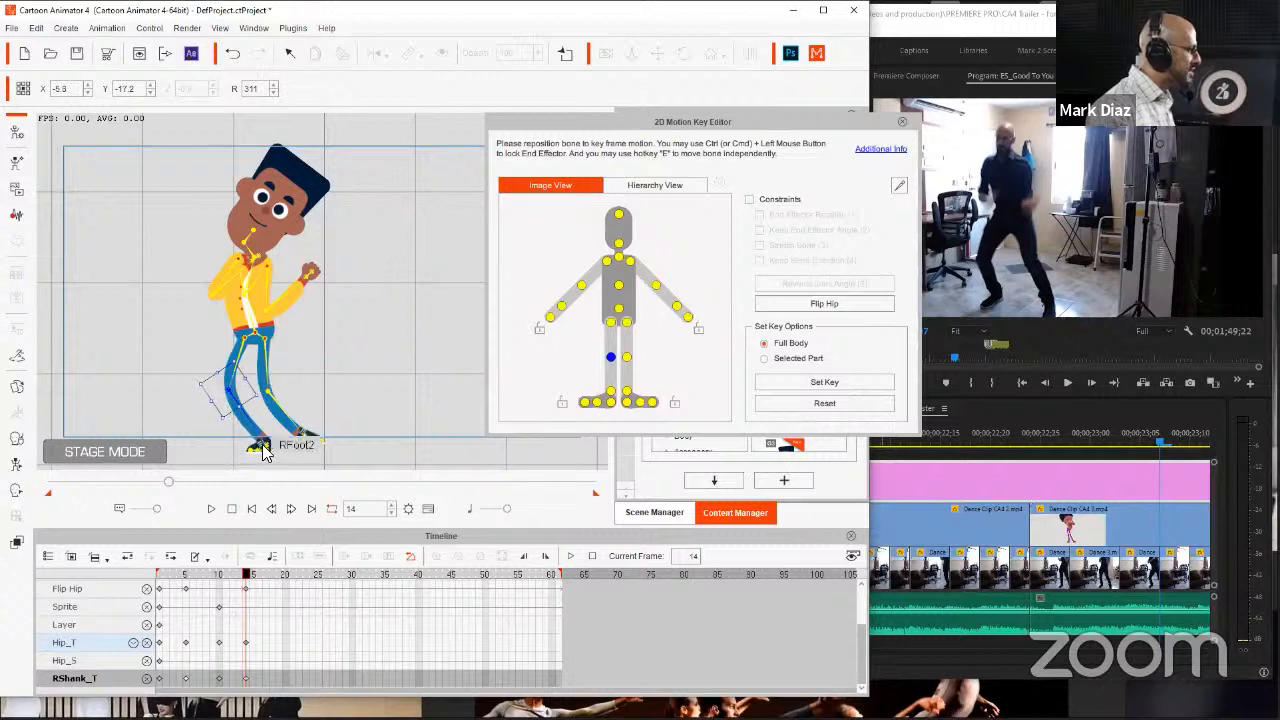
left_click_drag(266, 448, 254, 425)
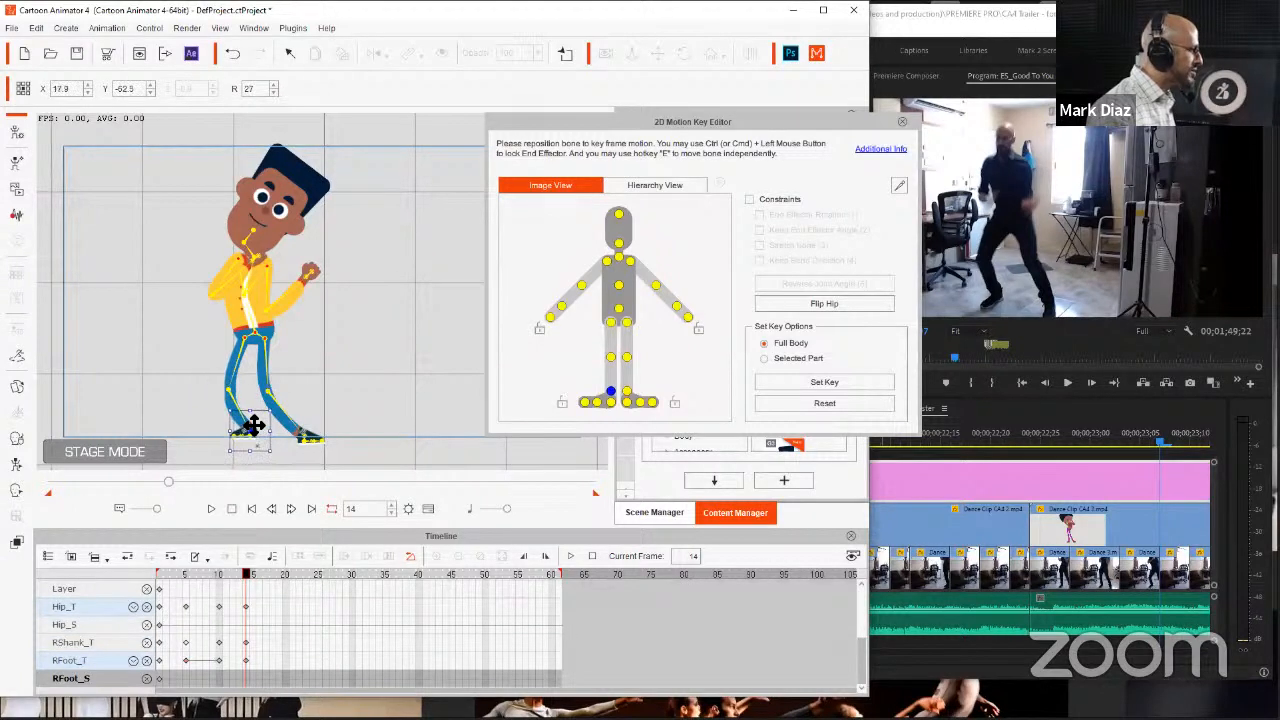
left_click(231, 396)
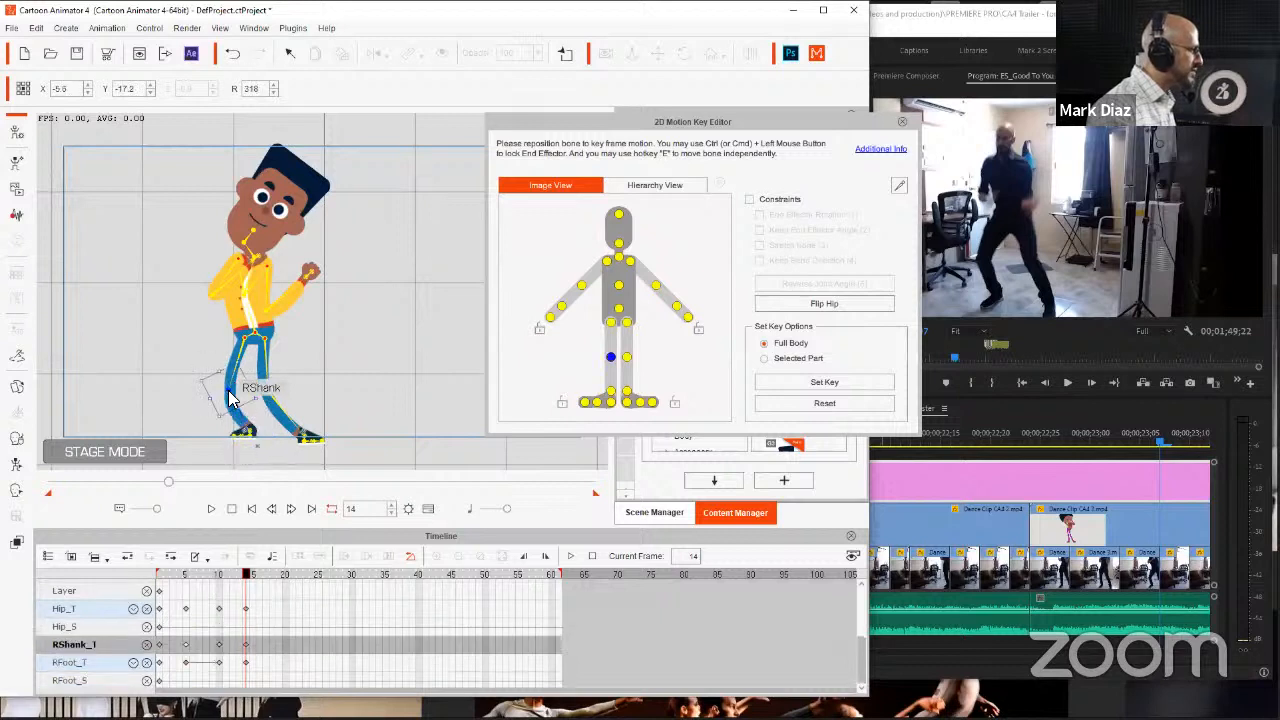
left_click_drag(231, 395, 257, 432)
left_click(612, 391)
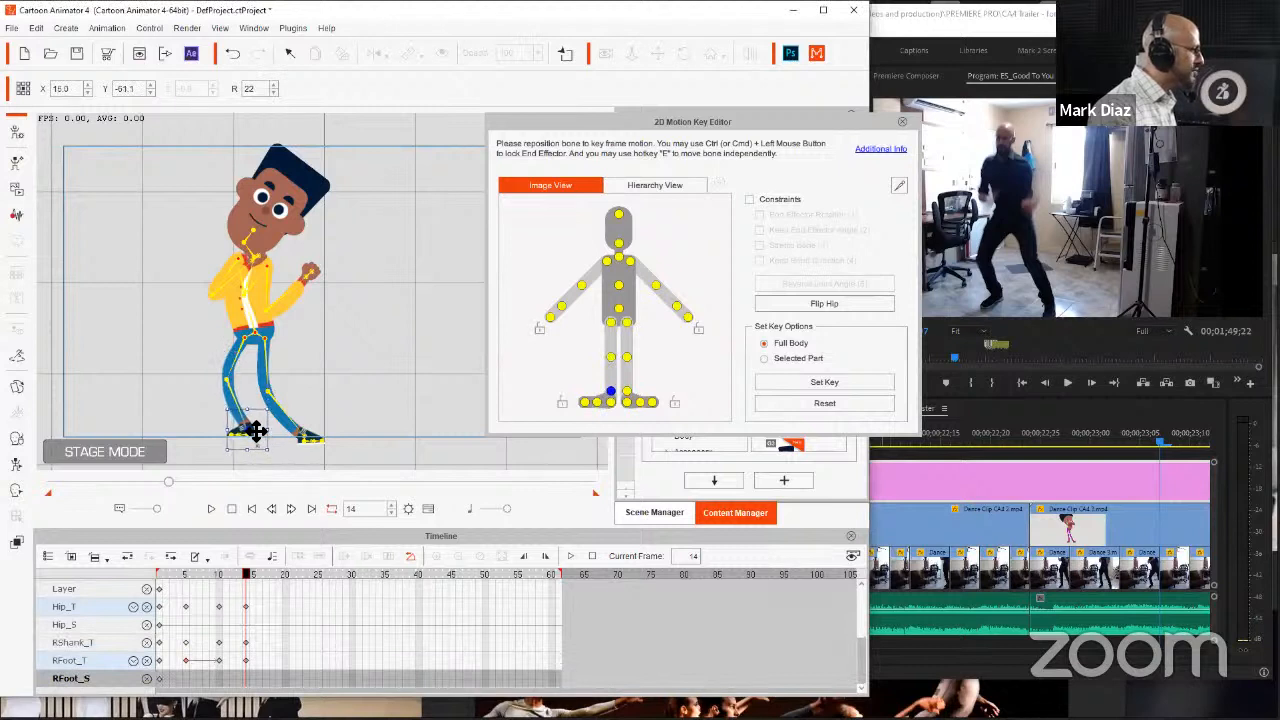
Step: Flip between the keys at frames 10 and 14 to compare the two poses and the foot placement
left_click(247, 608)
key("shift+Tab")
key("Tab")
key("shift+Tab")
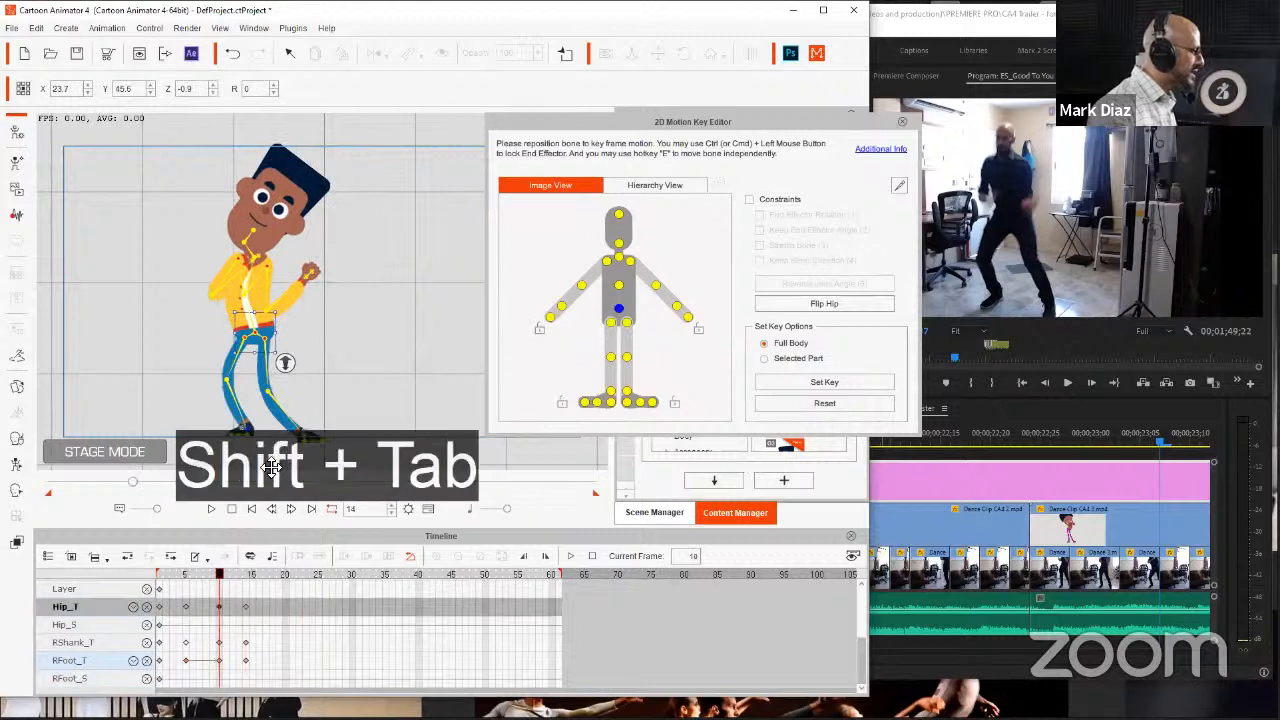
key("ctrl")
left_click(261, 459, "ctrl")
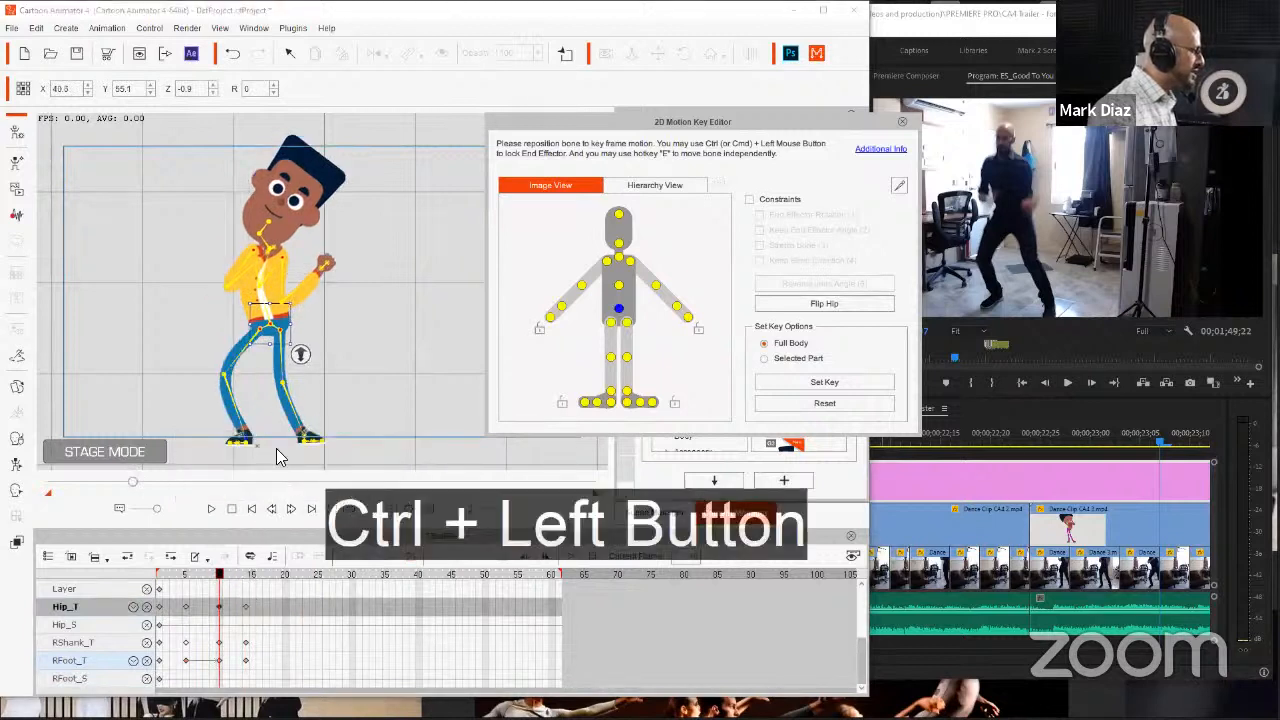
mouse_move(360, 354)
left_mouse_down()
mouse_move(370, 330)
mouse_move(364, 342)
left_mouse_up()
key("shift+Tab")
key("Tab")
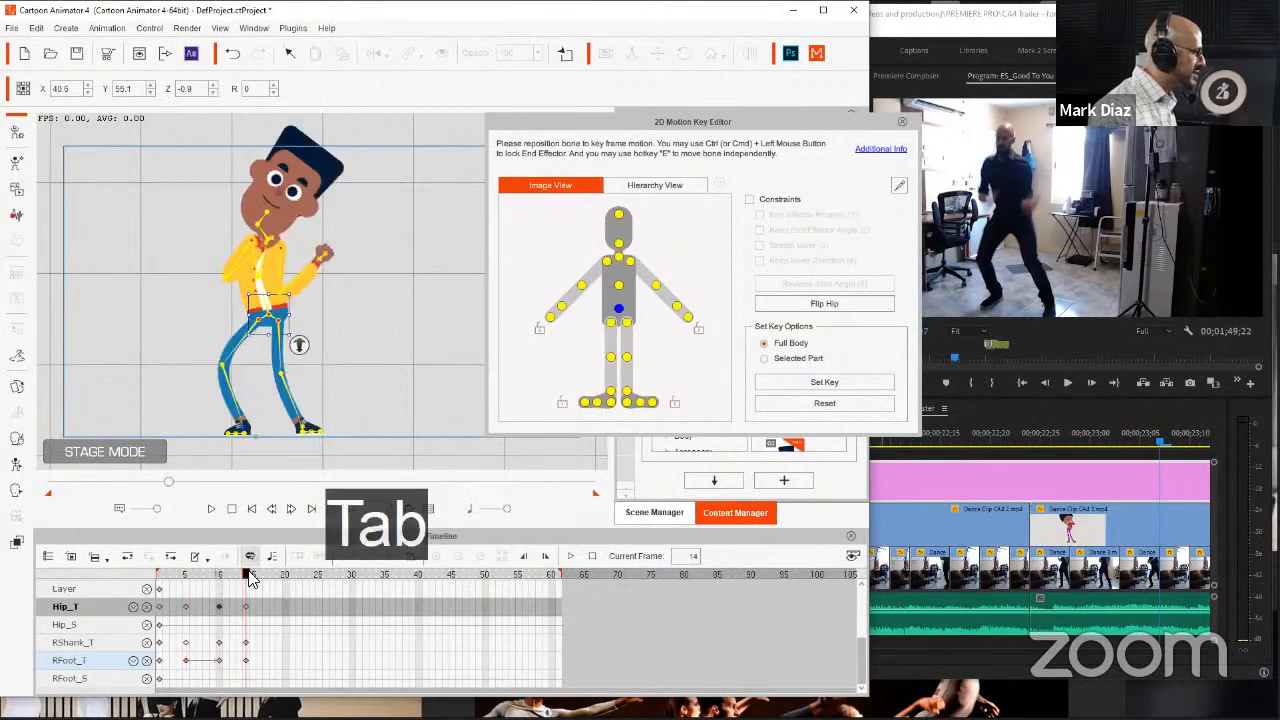
key("Tab")
Step: Fine-tune the right shank and foot at frame 14 to keep the foot planted, checking against the earlier keys
left_click(245, 420)
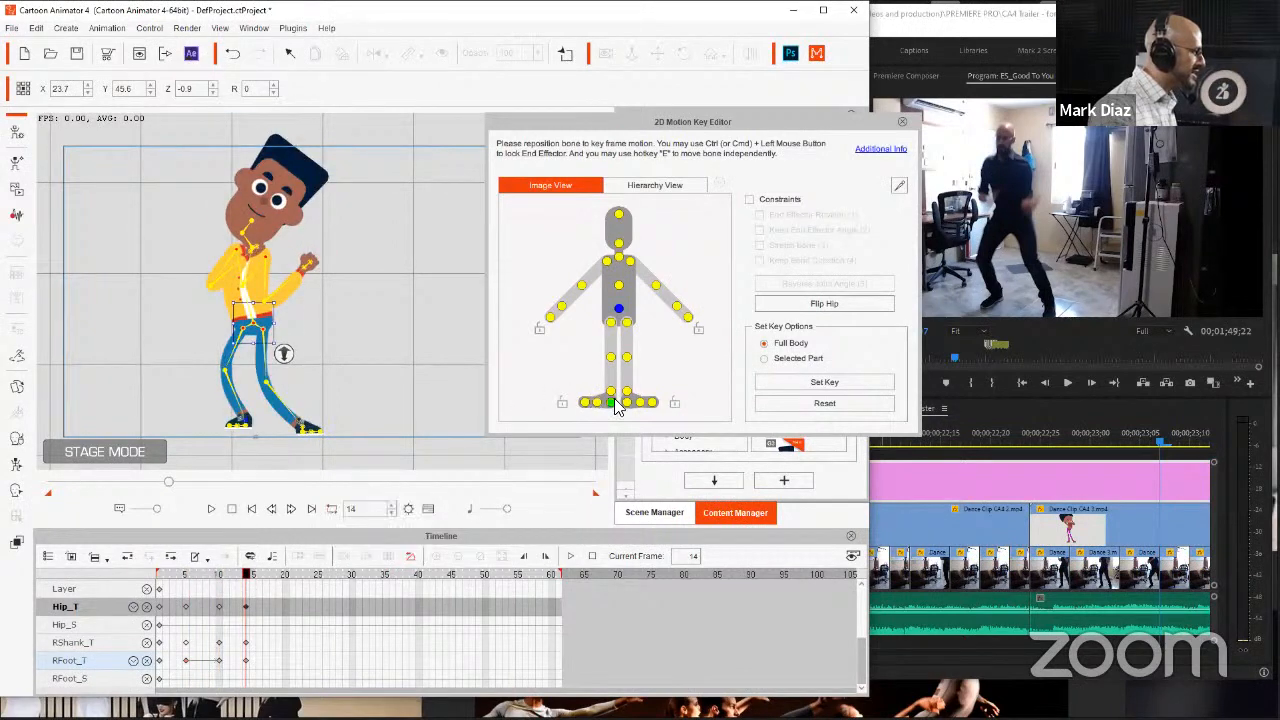
left_click_drag(258, 418, 256, 426)
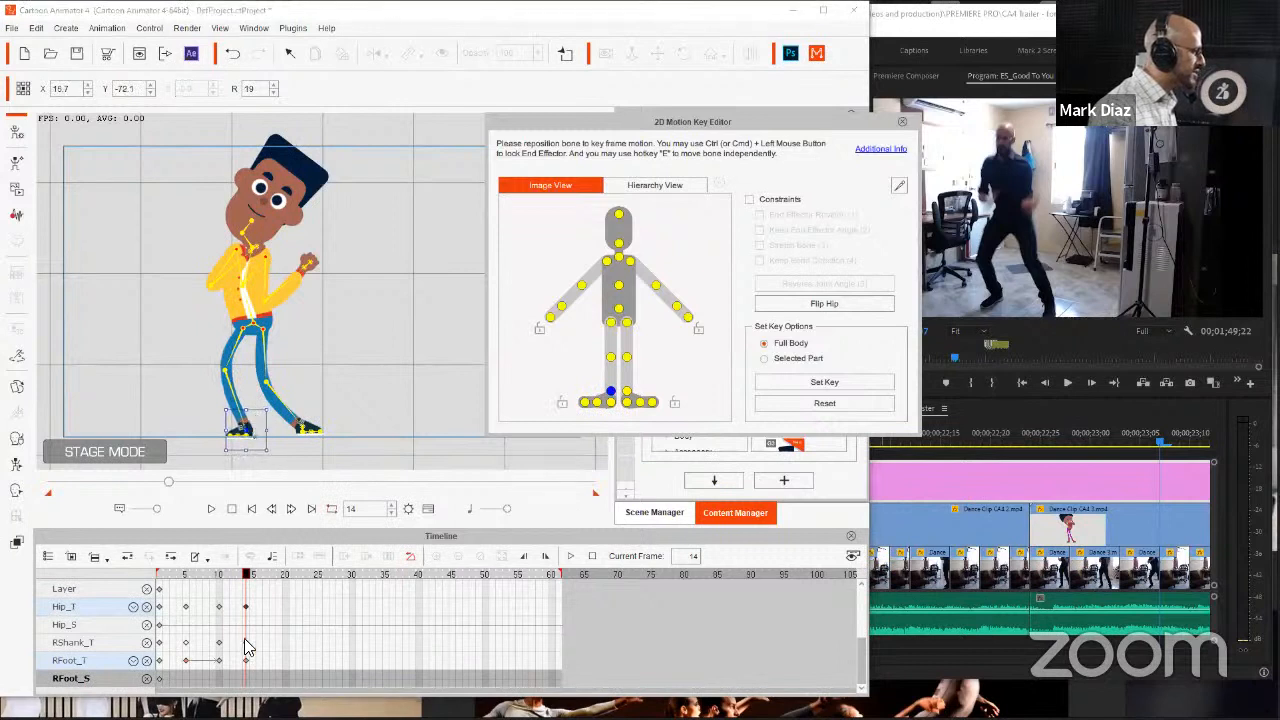
left_click(244, 604)
key("shift+Tab")
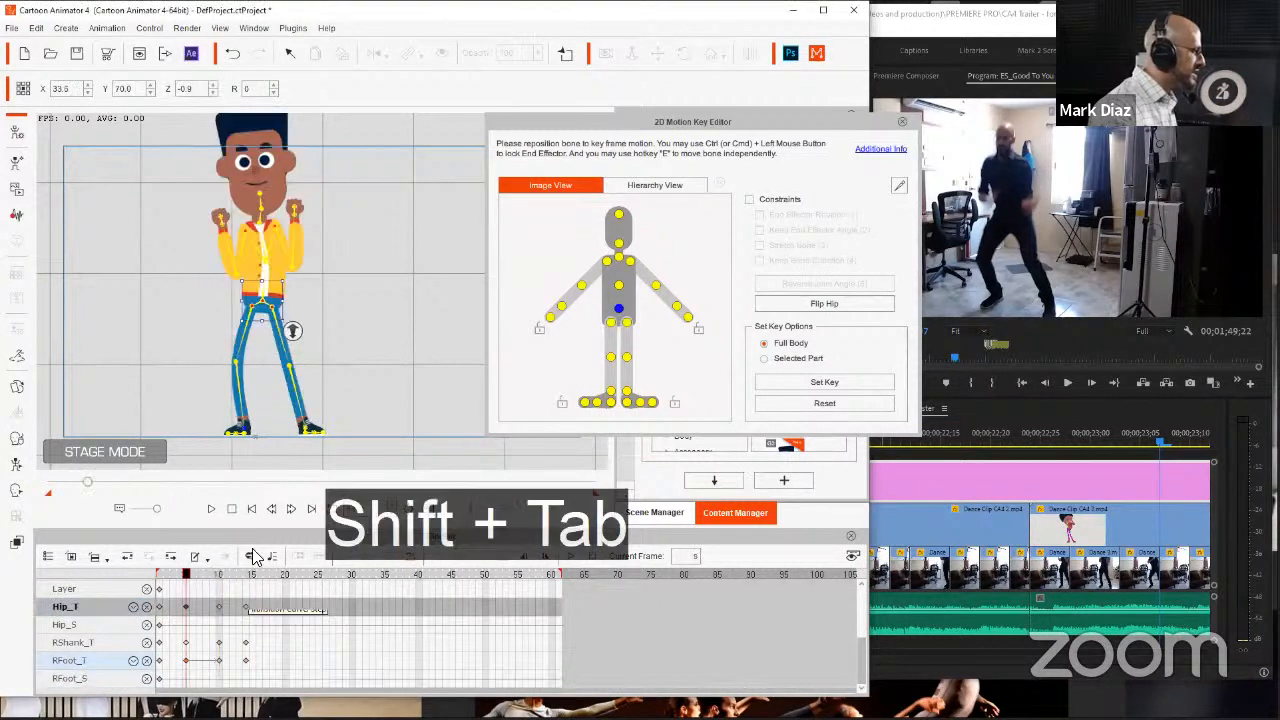
key("Tab")
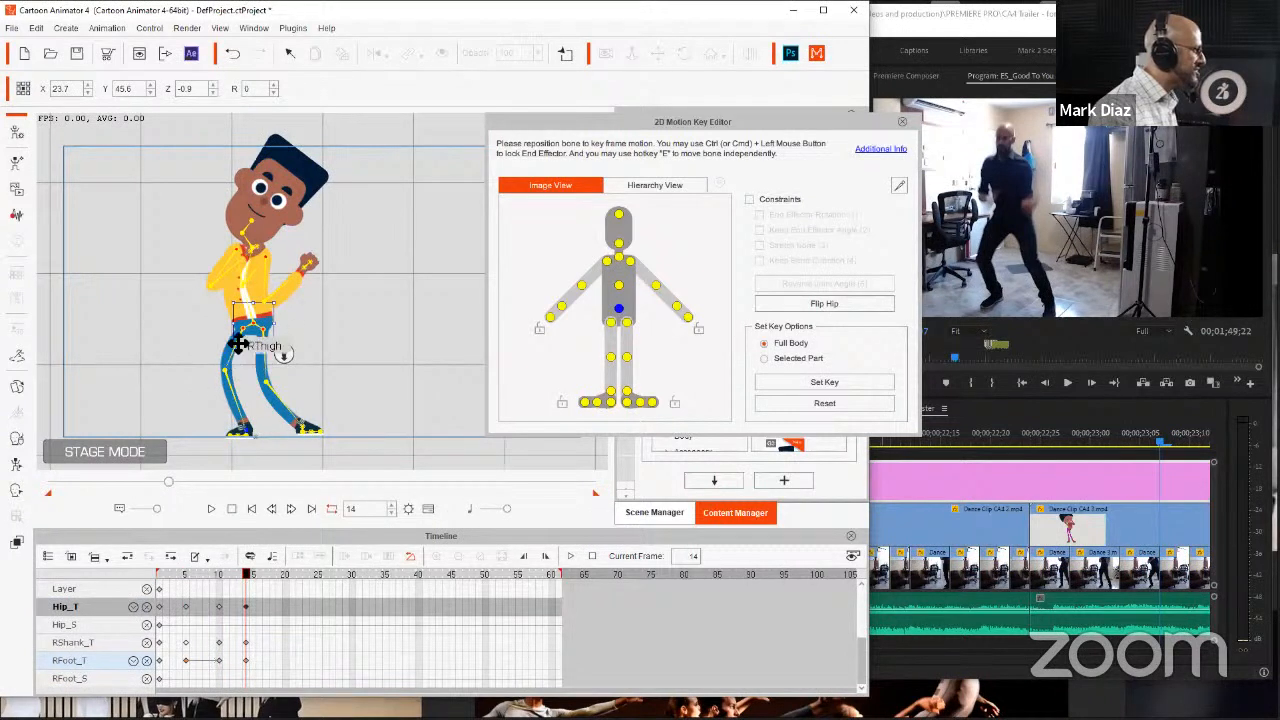
left_click(612, 394)
left_click_drag(250, 425, 238, 390)
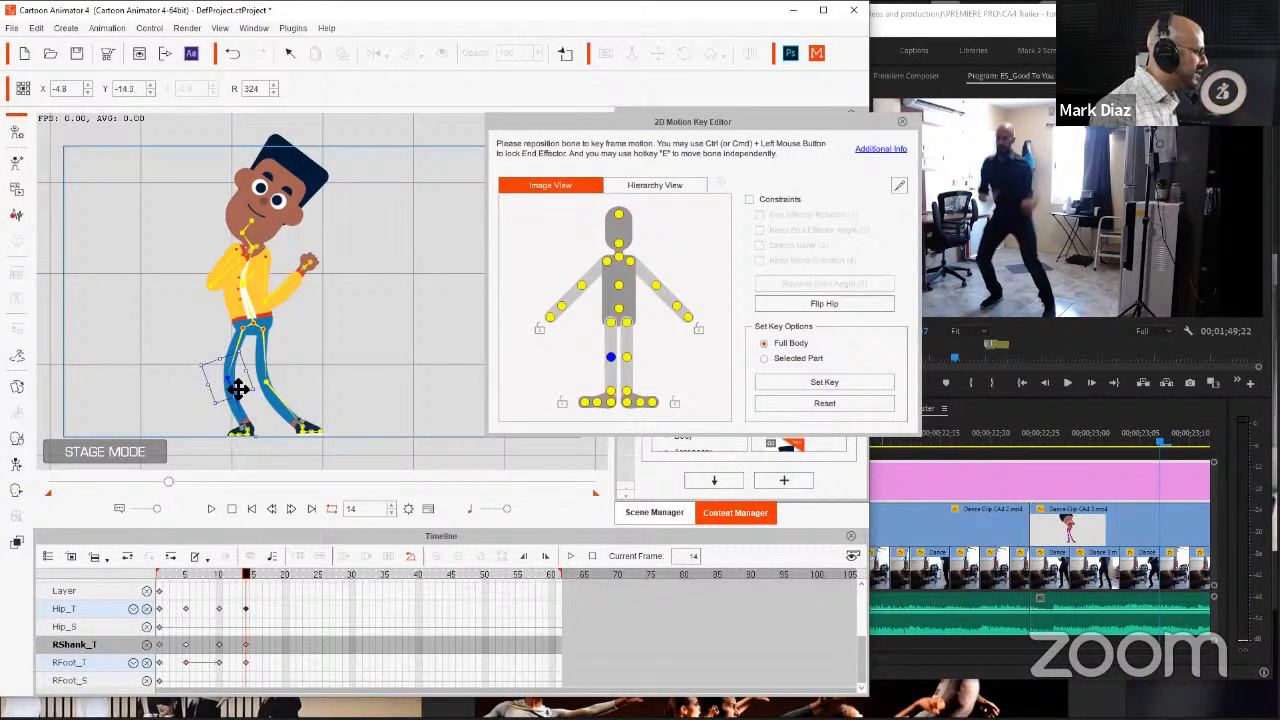
key("shift+Tab")
key("Tab")
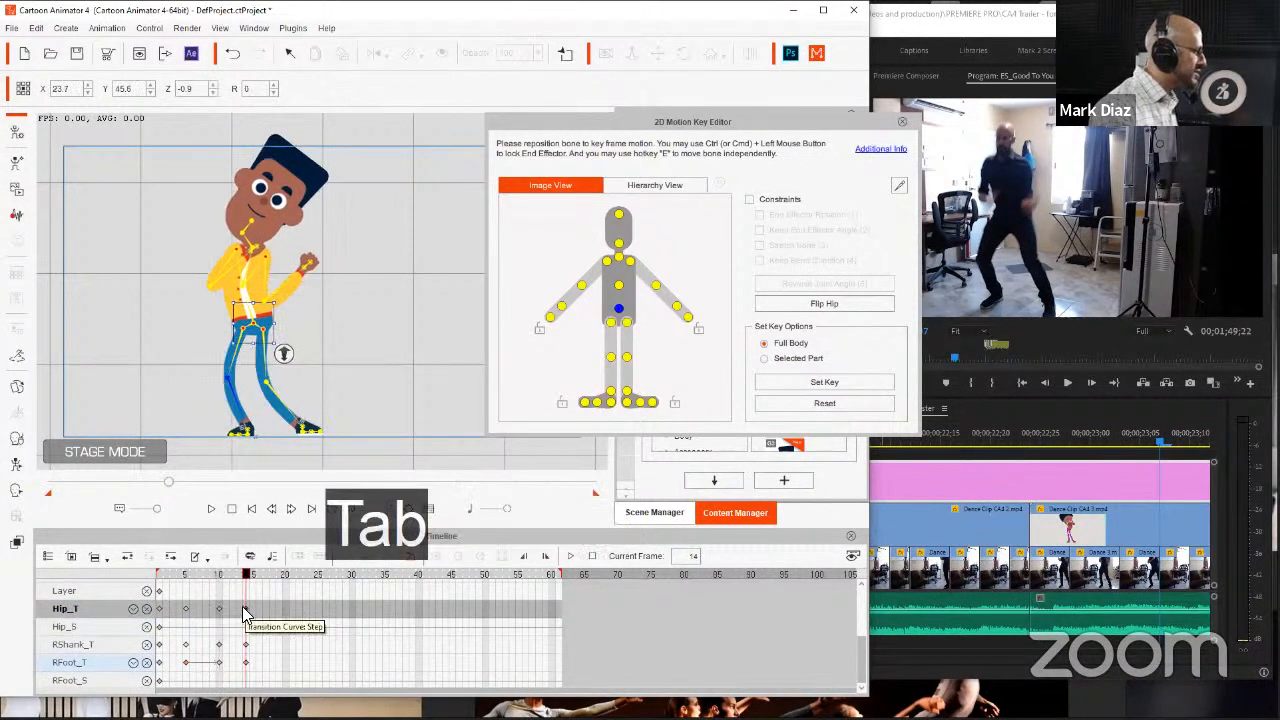
key("shift+Tab")
key("Tab")
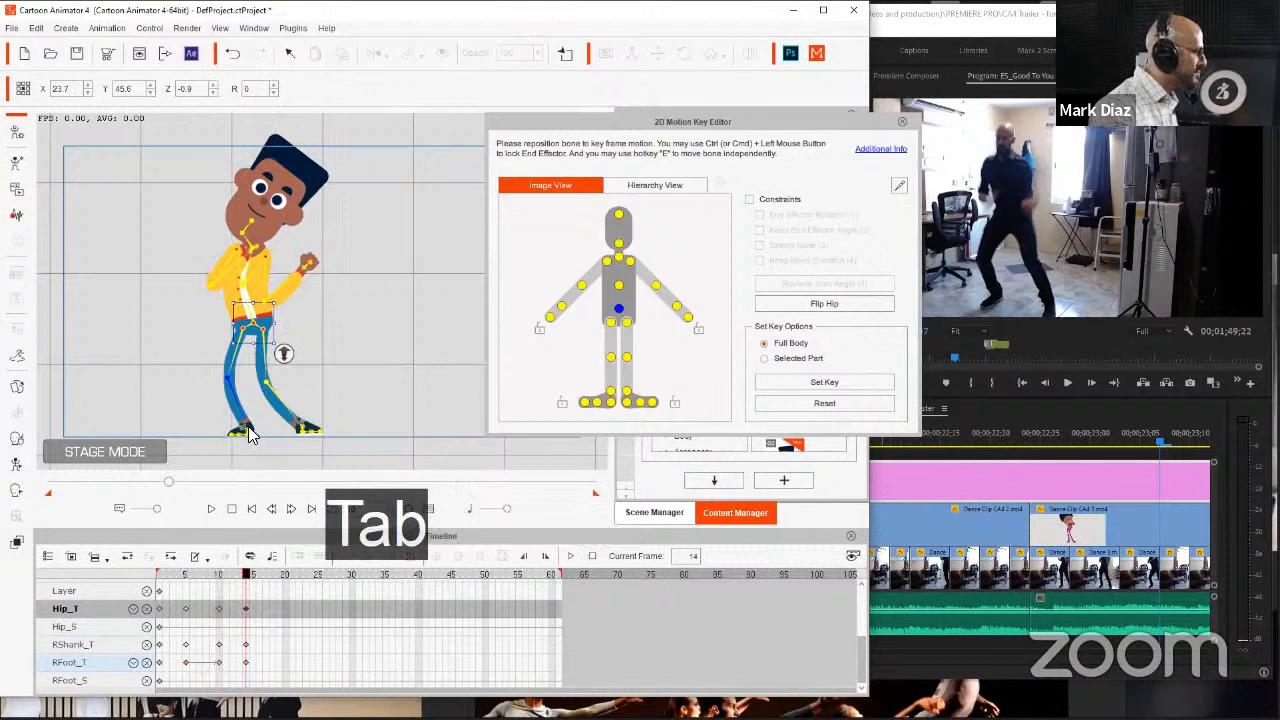
left_click(248, 431)
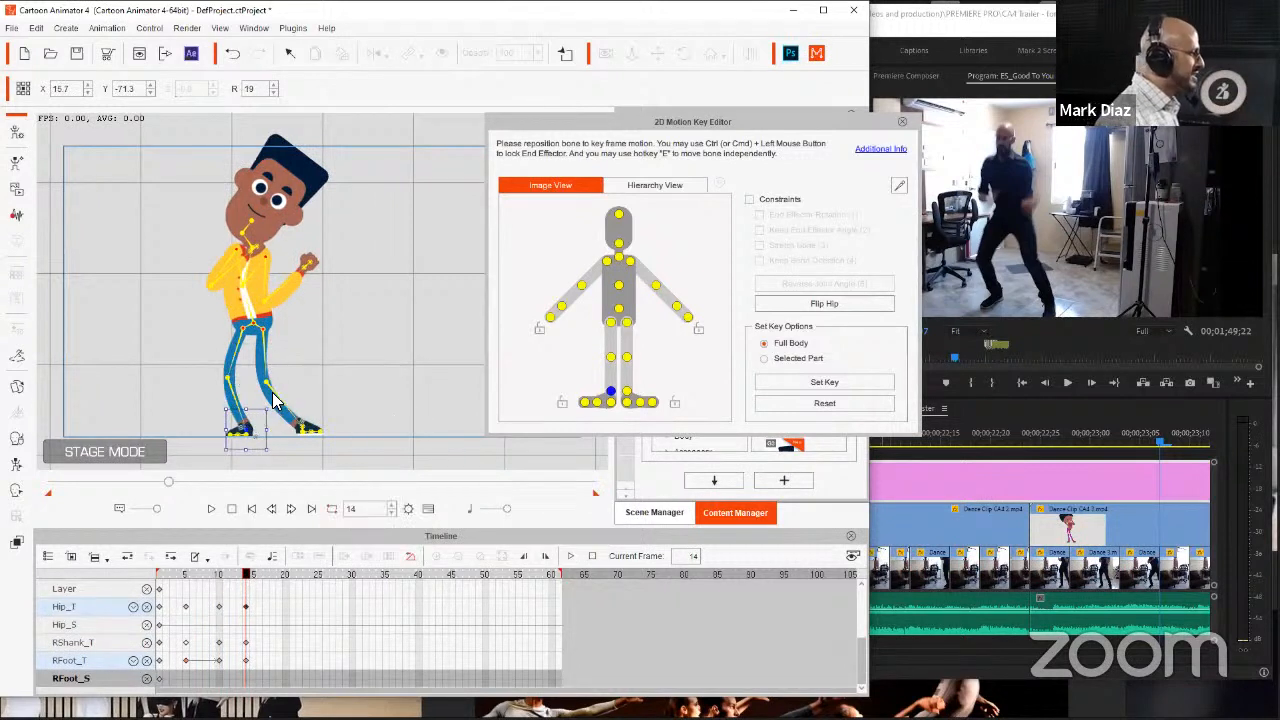
Step: Adjust the left shank and realign the left foot at frame 14, comparing its placement with frame 10
left_click_drag(279, 401, 309, 421)
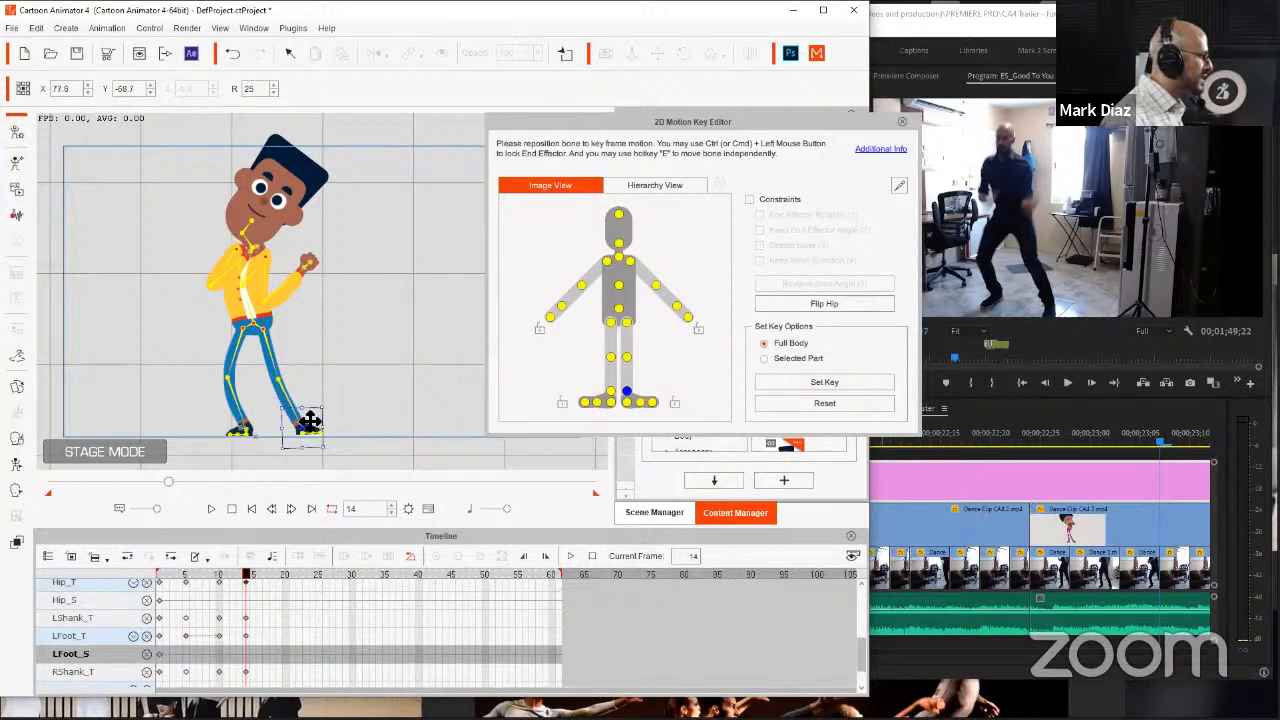
left_click(219, 582, "shift")
key("Tab")
key("shift+Tab")
key("Tab")
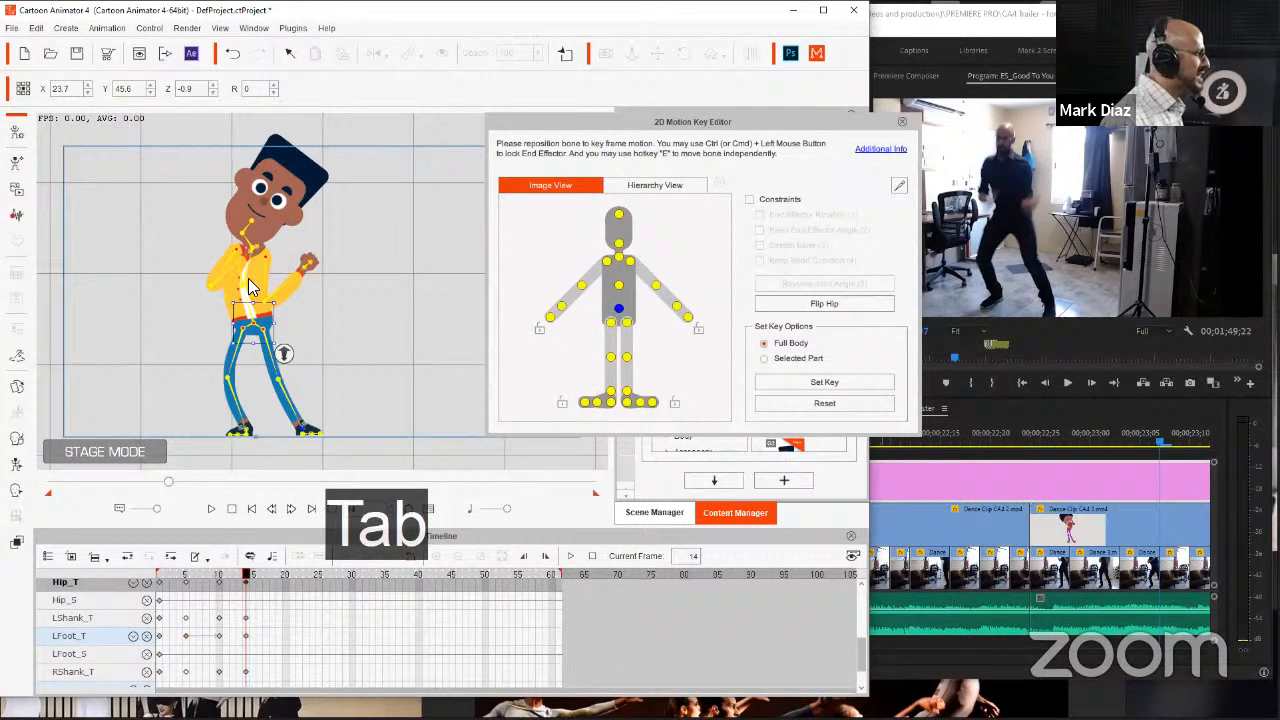
Step: Straighten the torso at frame 14 and lower the left forearm and hand to the waist
left_click_drag(250, 278, 298, 276)
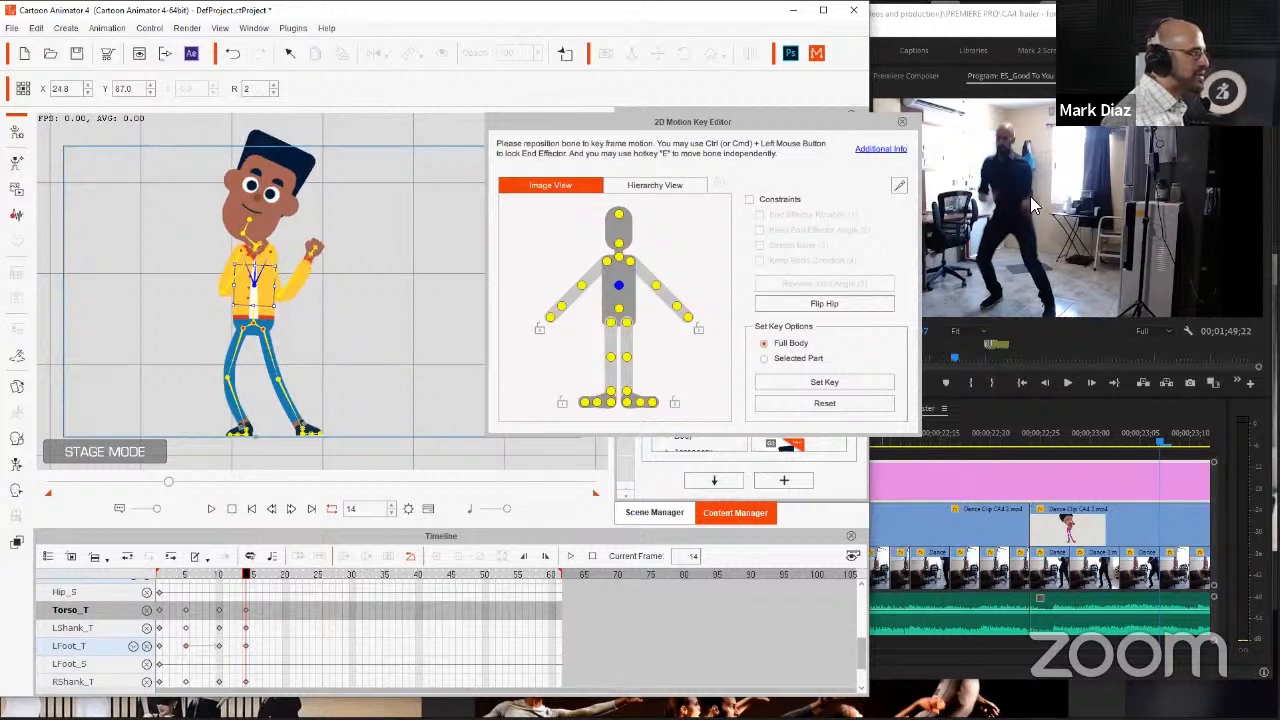
left_click(288, 289)
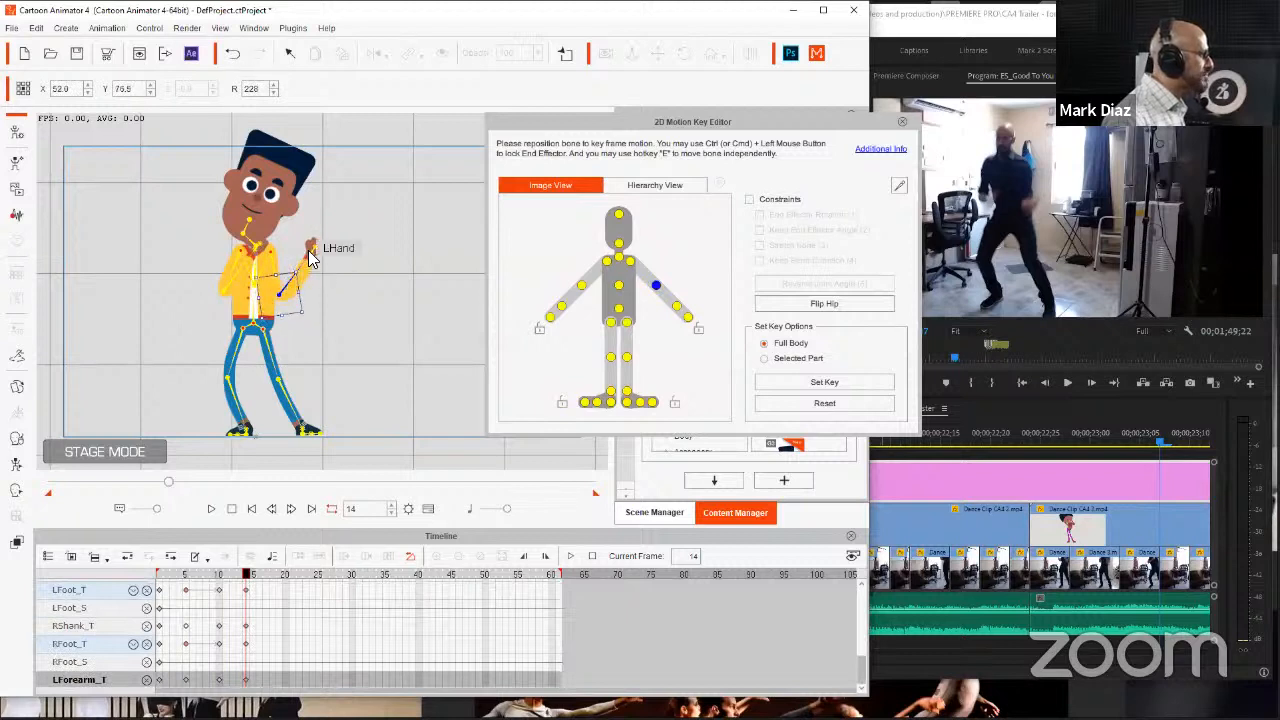
left_click_drag(312, 258, 276, 296)
left_click(655, 285)
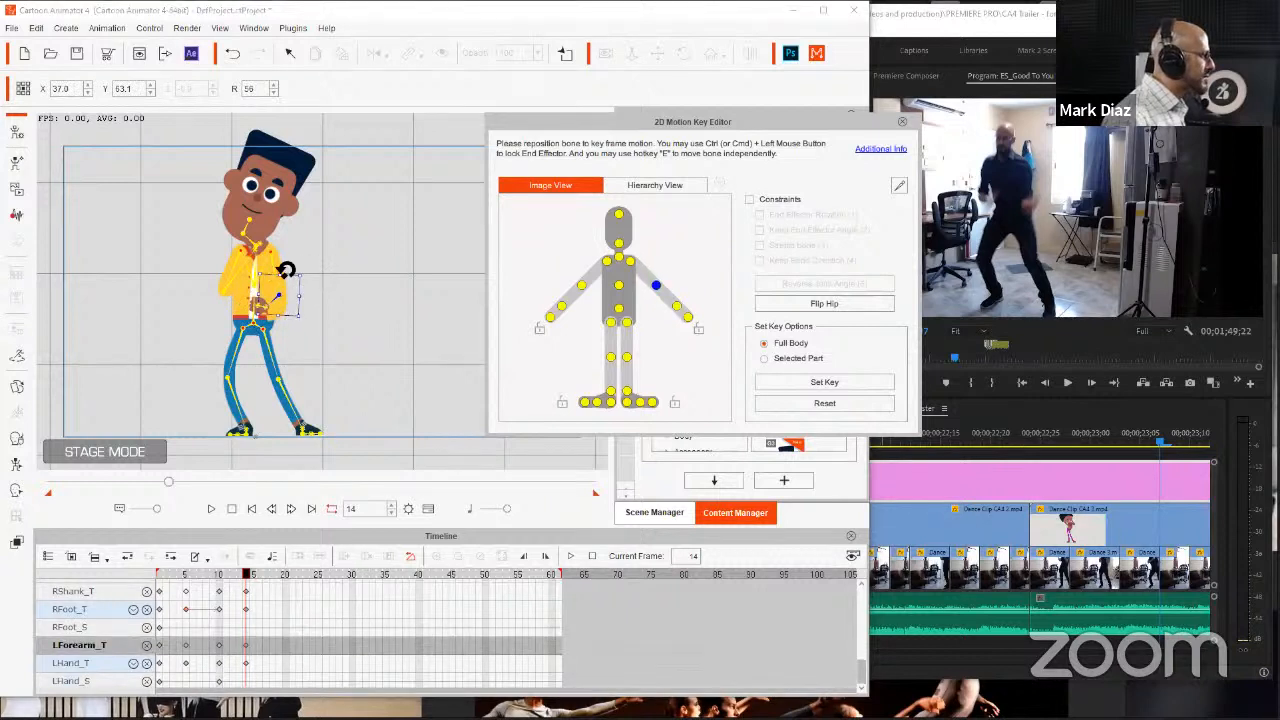
left_click(677, 308)
left_click_drag(260, 291, 256, 297)
Step: Lower the right forearm and hand to the waist at frame 14, and rotate the head upright
left_click(238, 270)
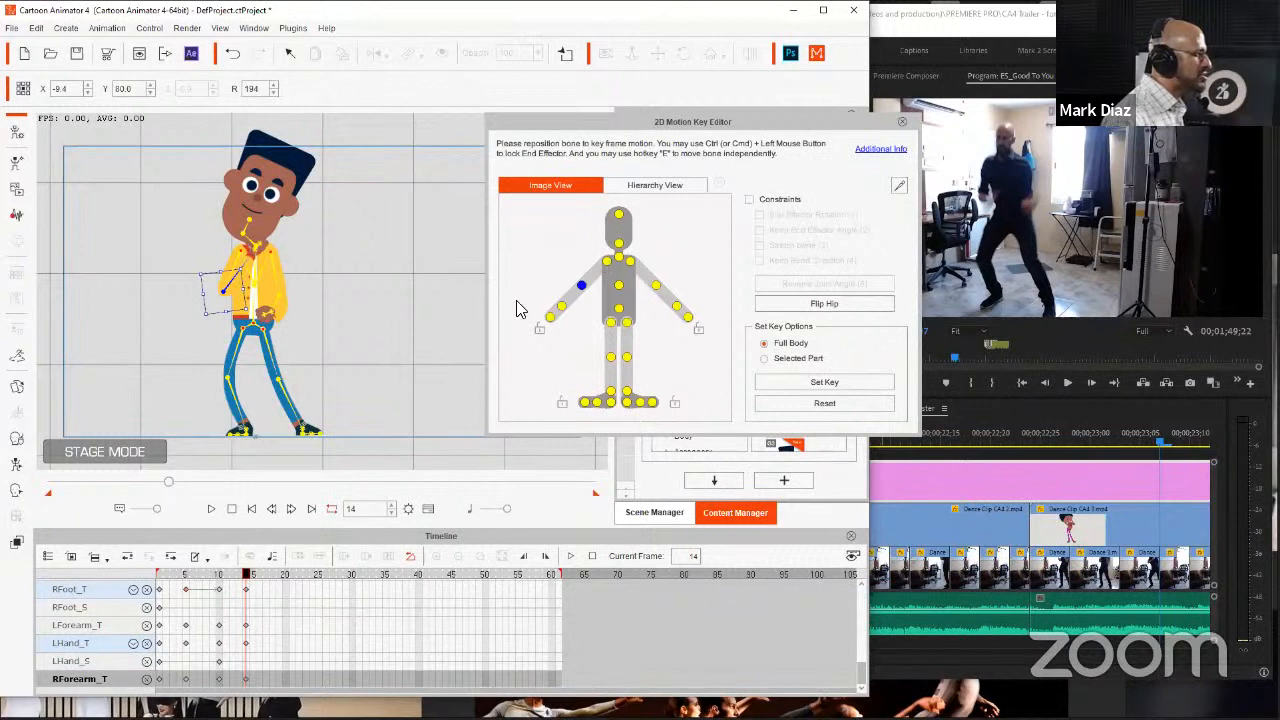
left_click(560, 310)
left_click_drag(259, 257, 262, 320)
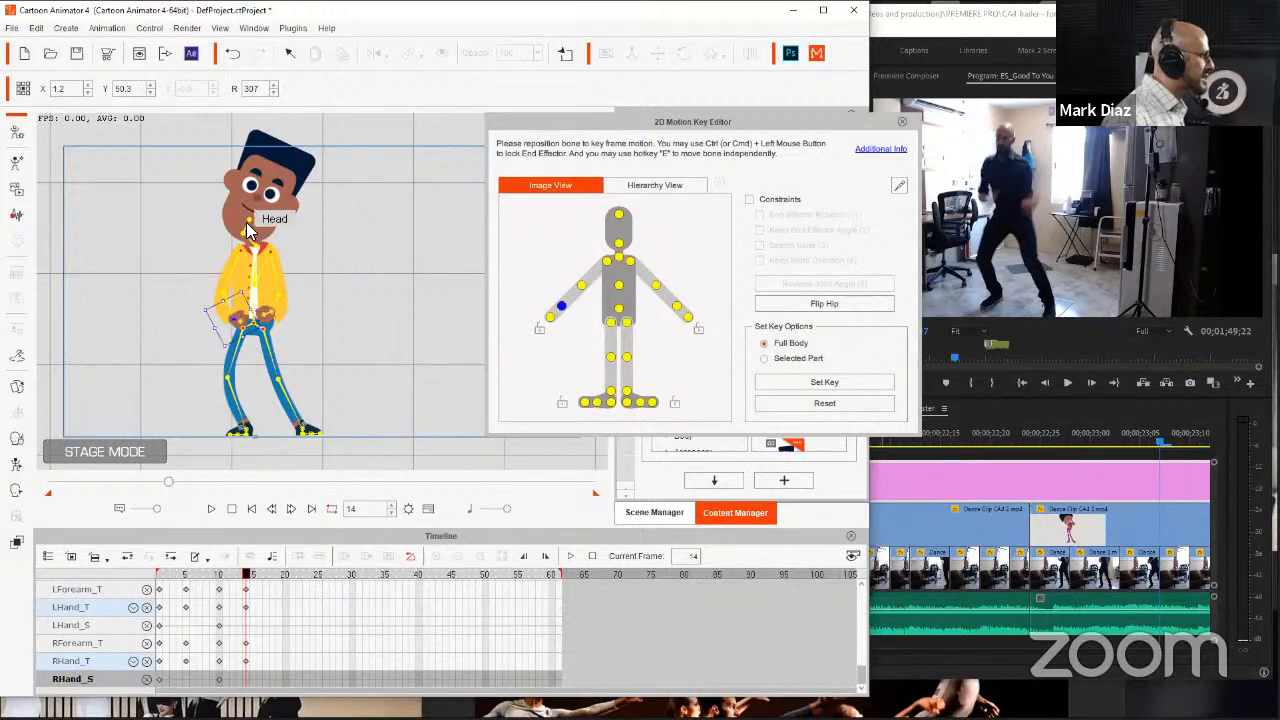
left_click(247, 233)
left_click_drag(247, 233, 278, 328)
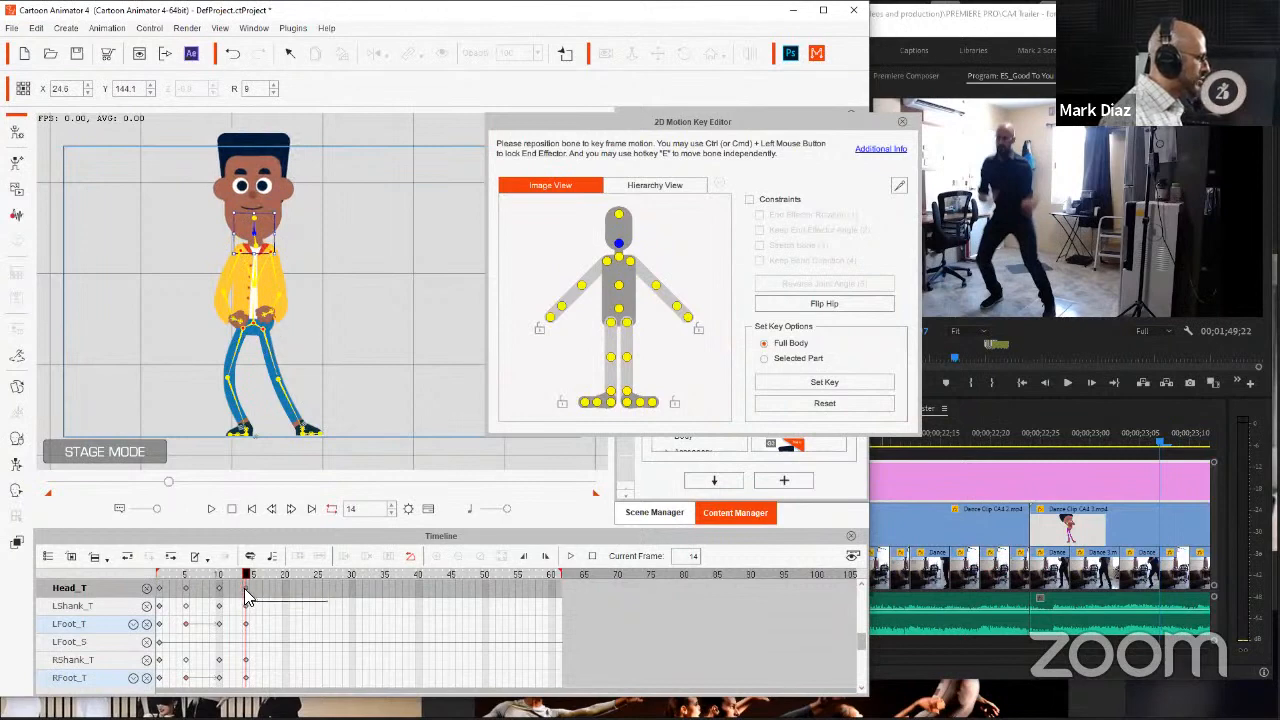
Step: Step back and forth through the keys up to frame 14 to review how the dance poses flow
key("shift+Tab")
key("shift+Tab")
key("shift+Tab")
key("Tab")
key("shift+Tab")
key("Tab")
key("Tab")
key("Tab")
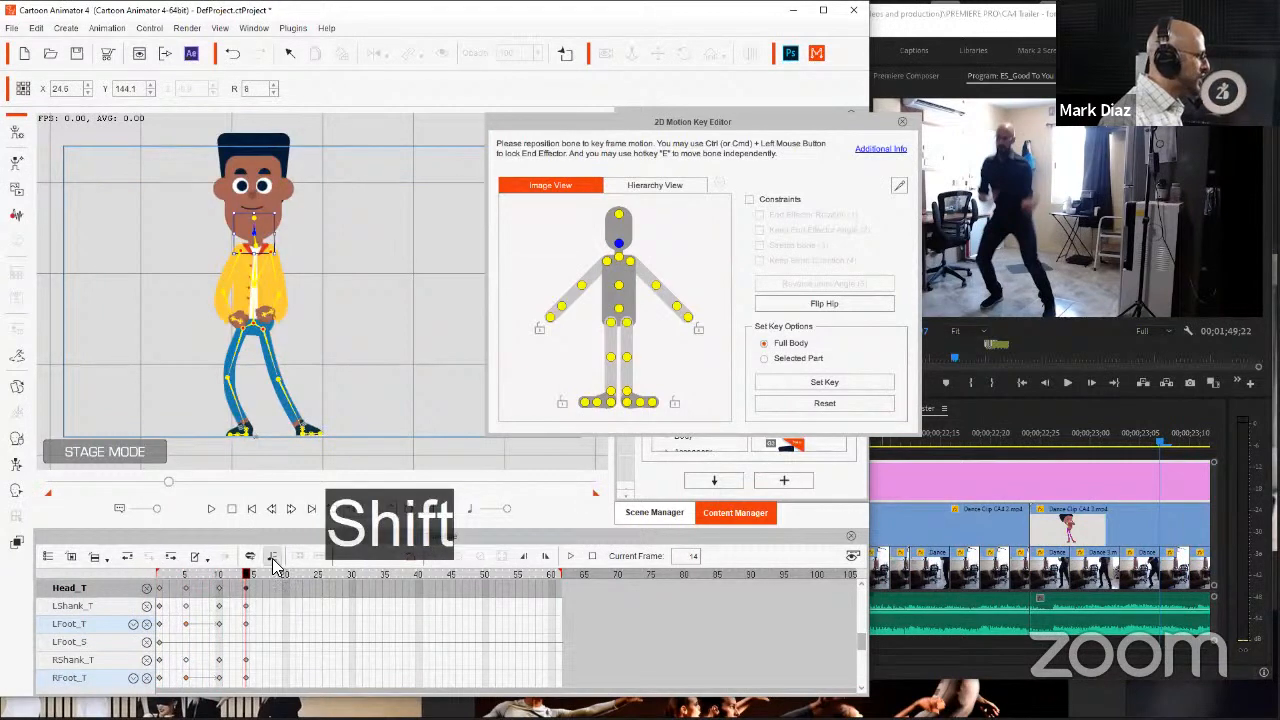
key("shift+Tab")
key("shift+Tab")
key("shift+Tab")
key("Tab")
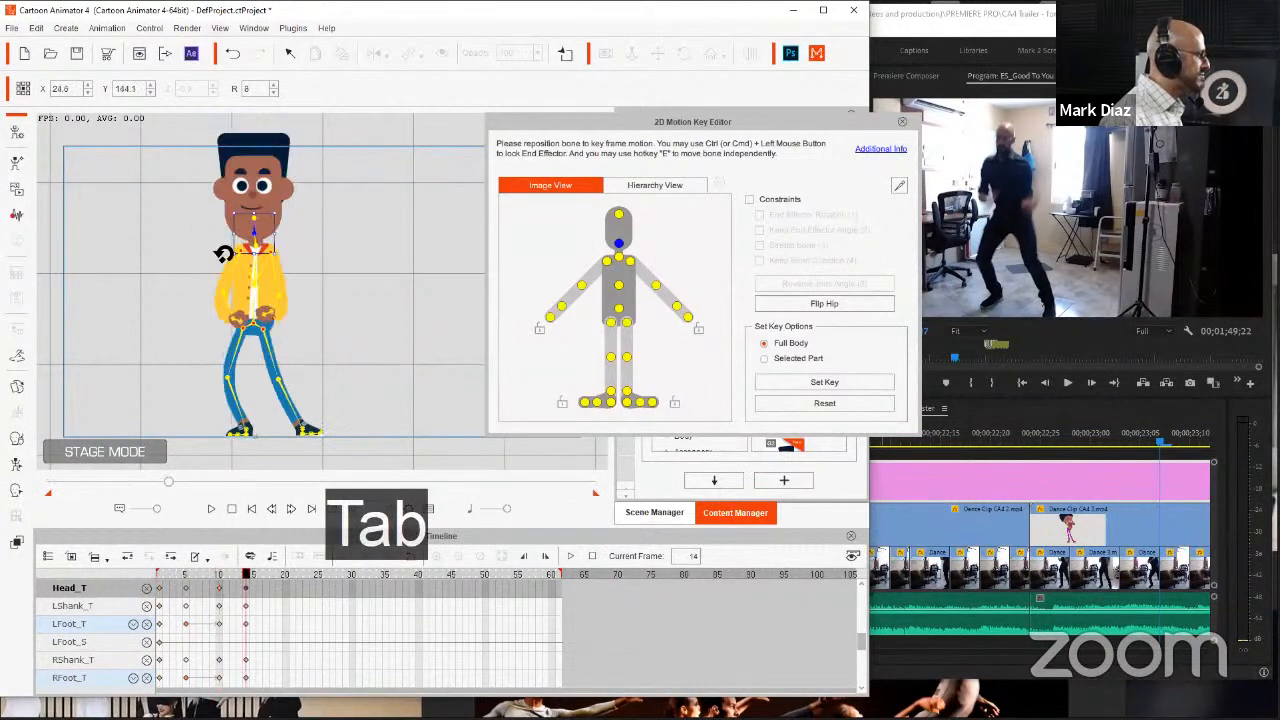
key("shift+Tab")
key("Tab")
key("Tab")
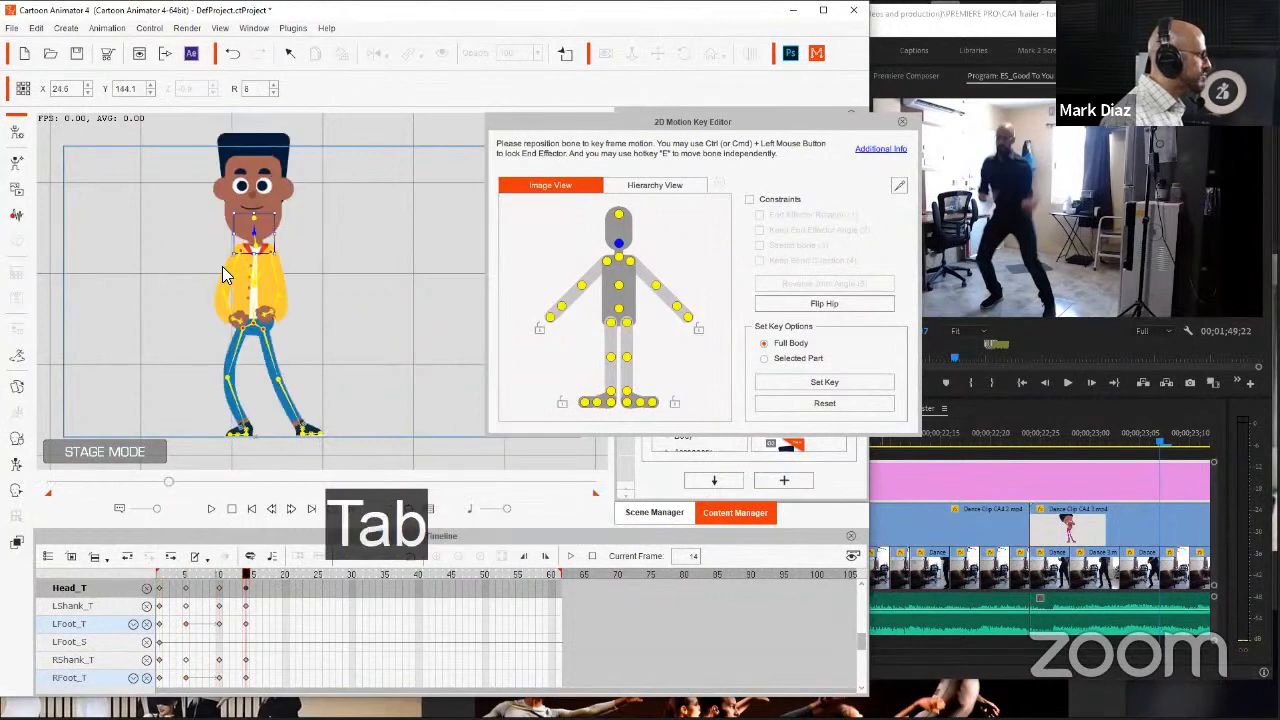
key("shift+Tab")
key("shift+Tab")
key("Tab")
key("Tab")
key("shift+Tab")
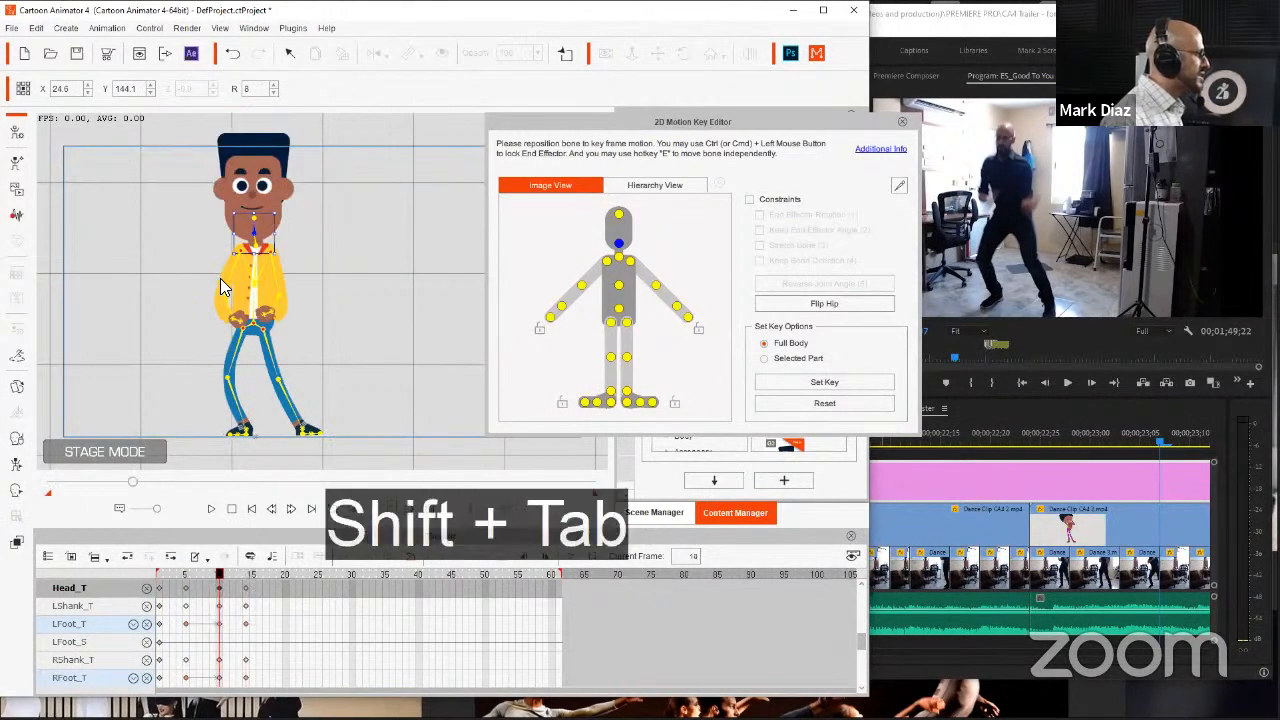
key("shift+Tab")
key("shift+Tab")
key("Tab")
key("Tab")
key("Tab")
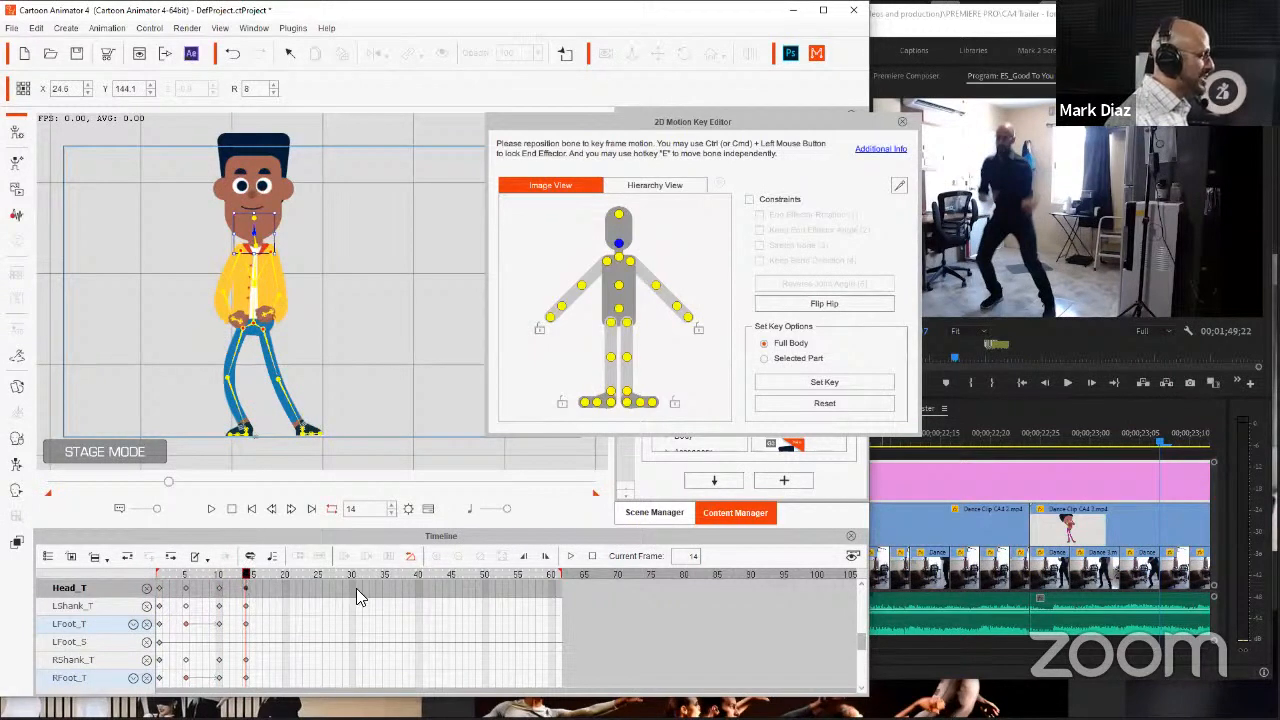
Step: Switch to Premiere Pro and advance the dance reference video three frames to 00;00;23;10
left_click(1148, 479)
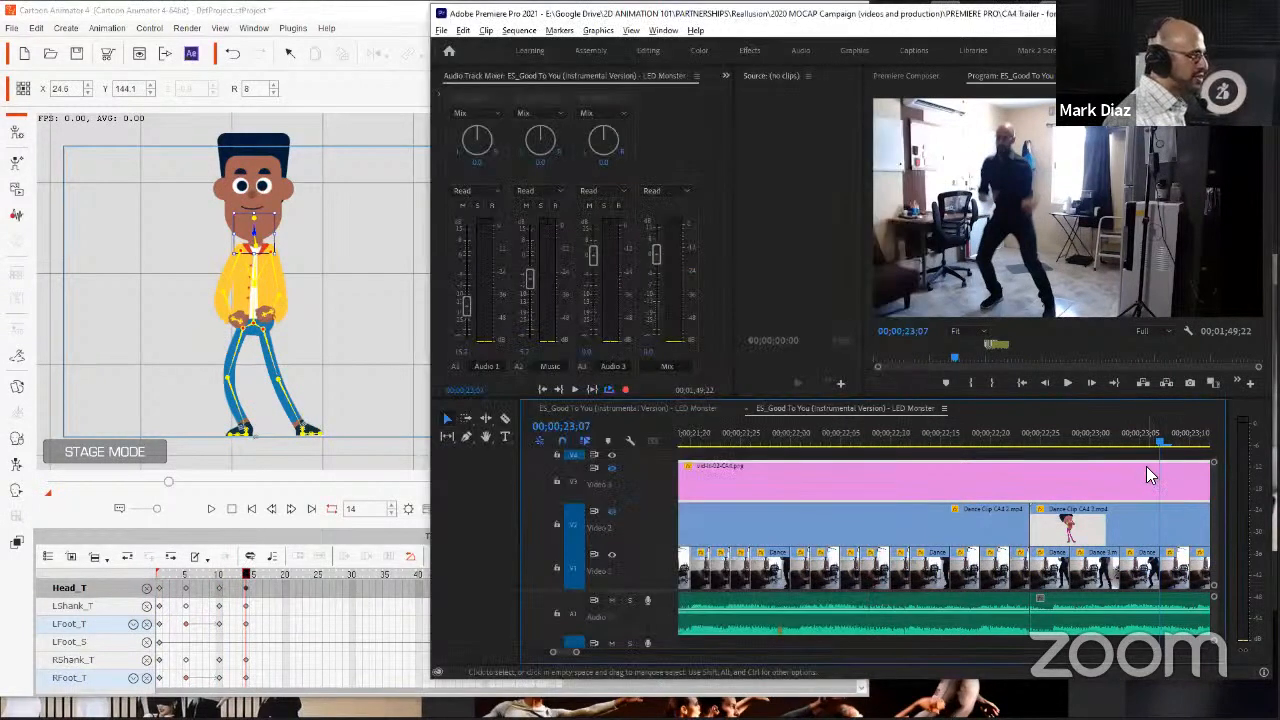
key("Right")
key("Right")
key("Right")
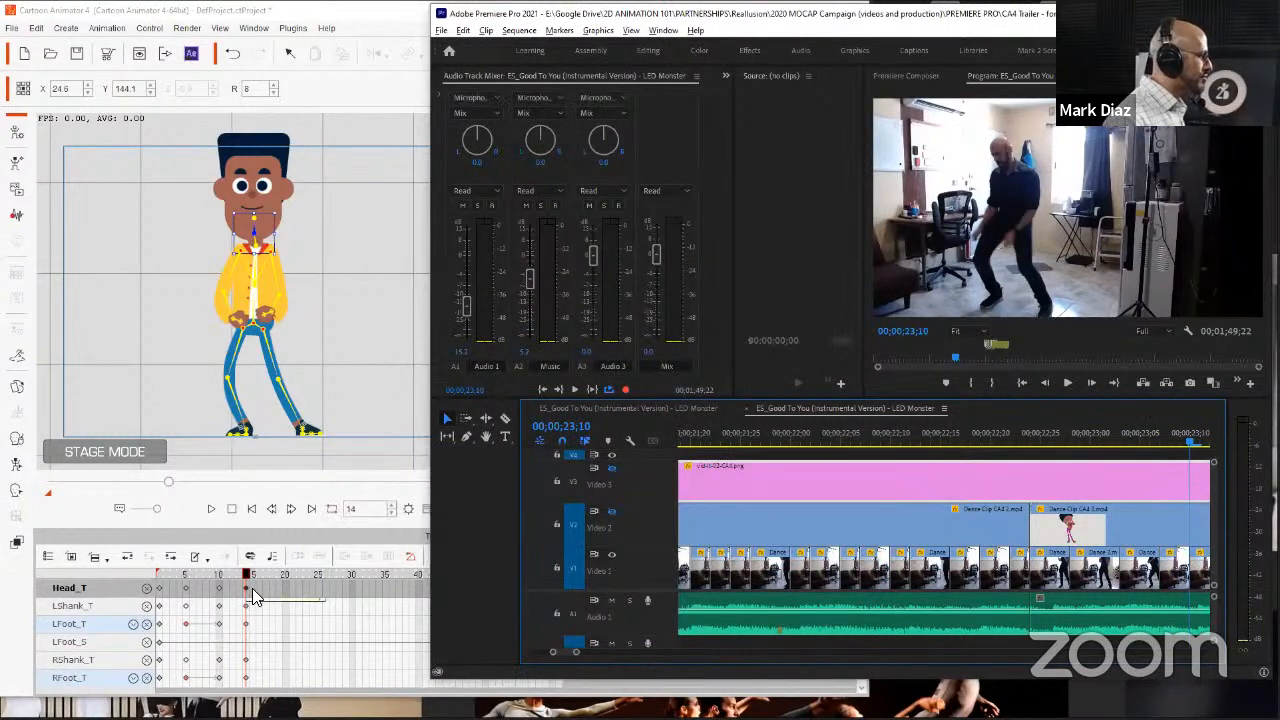
Step: Back in Cartoon Animator, enlarge the timeline and copy the character's Transform-track pose key from frame 14 to frame 17
double_click(256, 330)
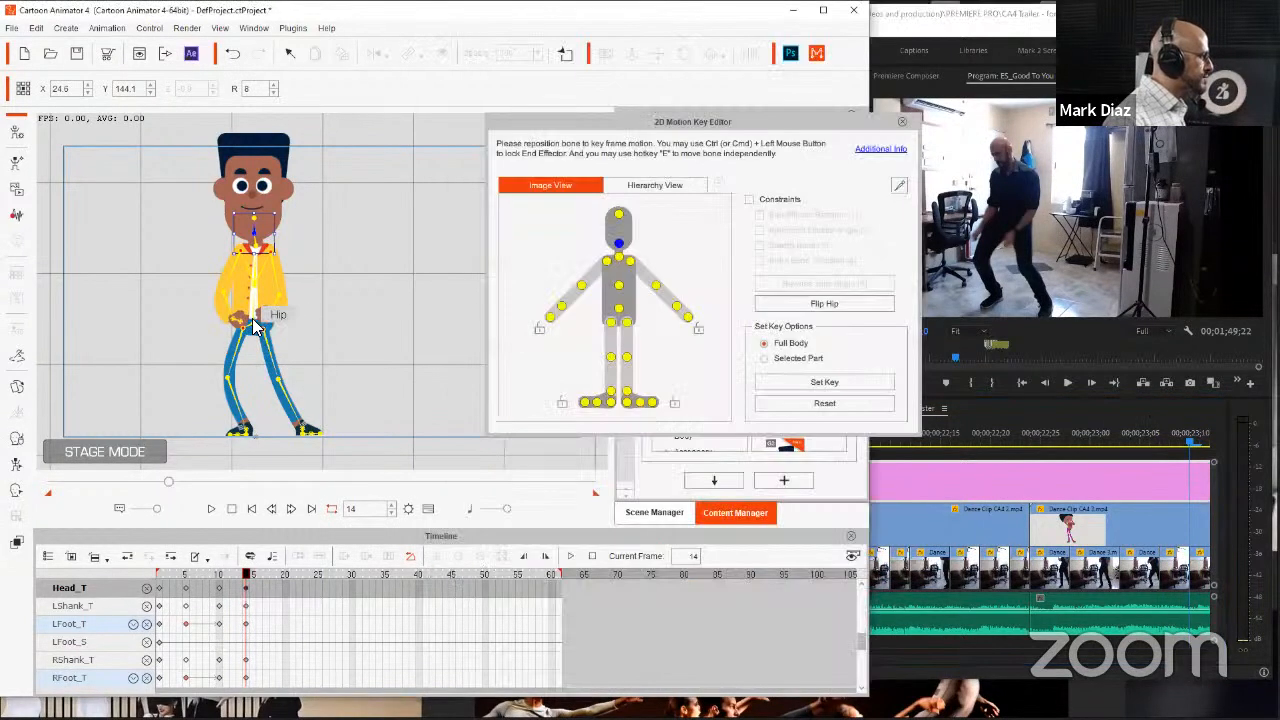
scroll(268, 645, "up", 1)
scroll(268, 645, "up", 5)
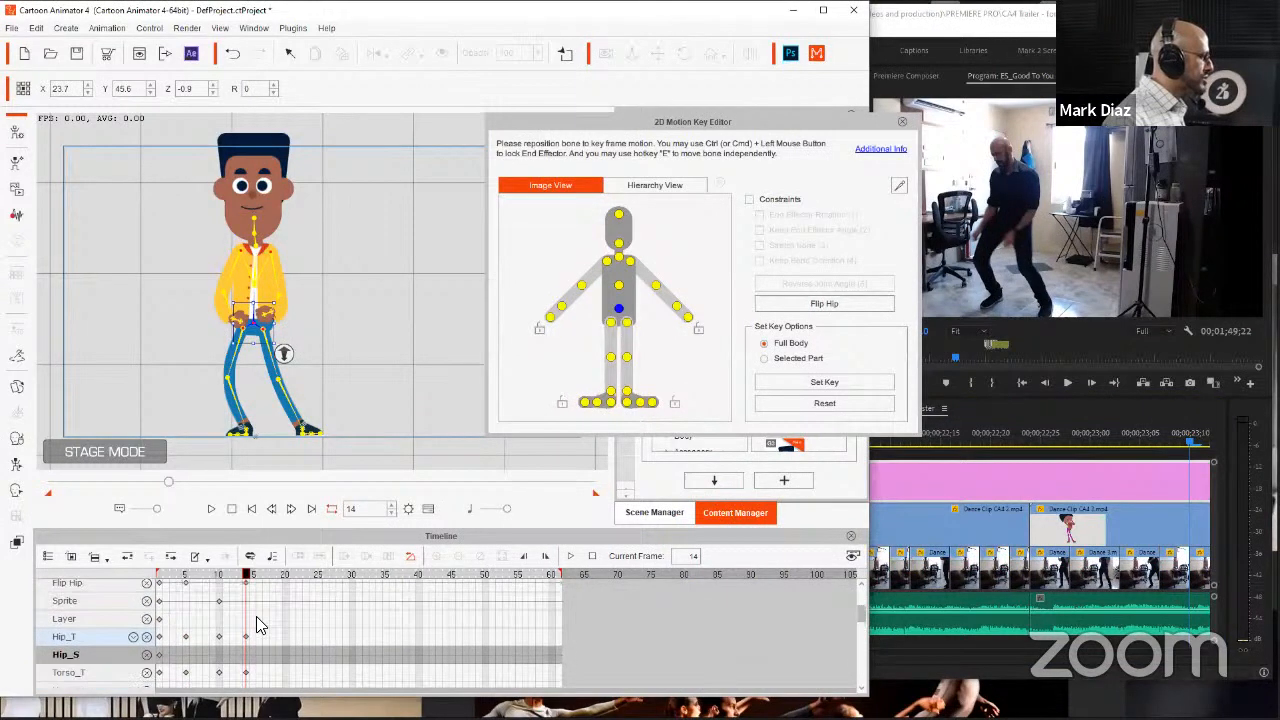
left_click(247, 625)
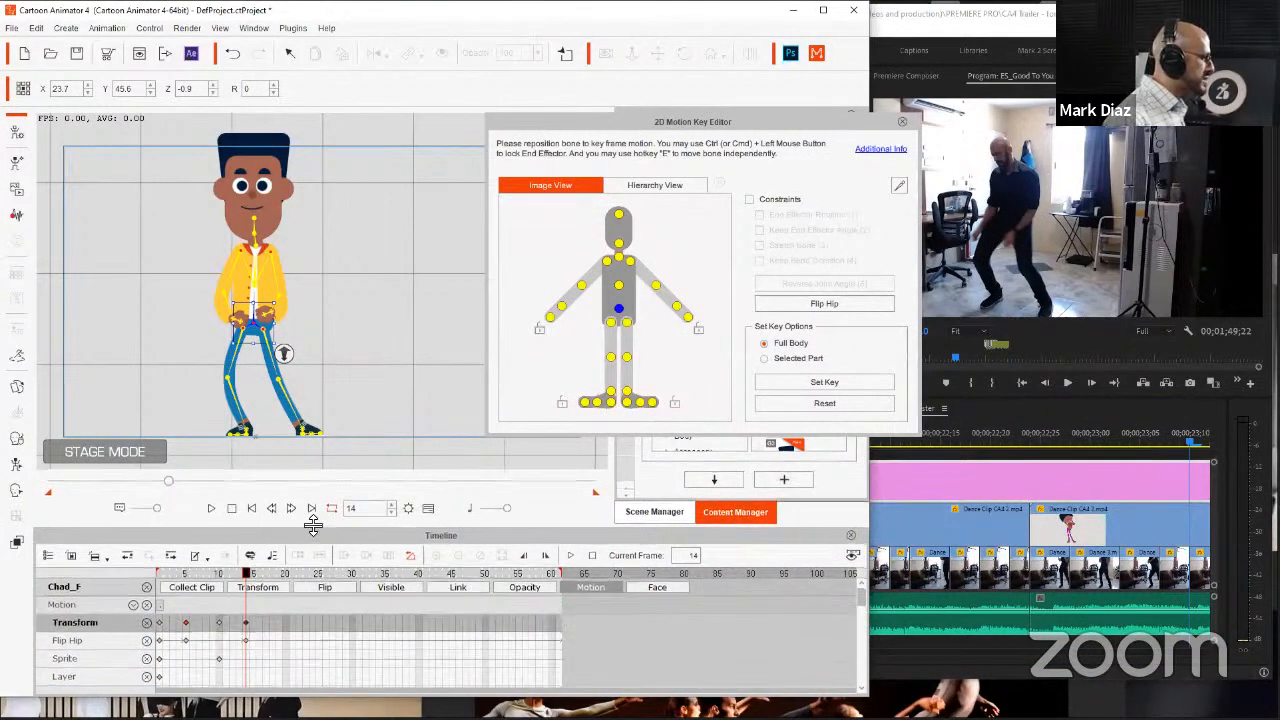
left_click_drag(310, 528, 318, 420)
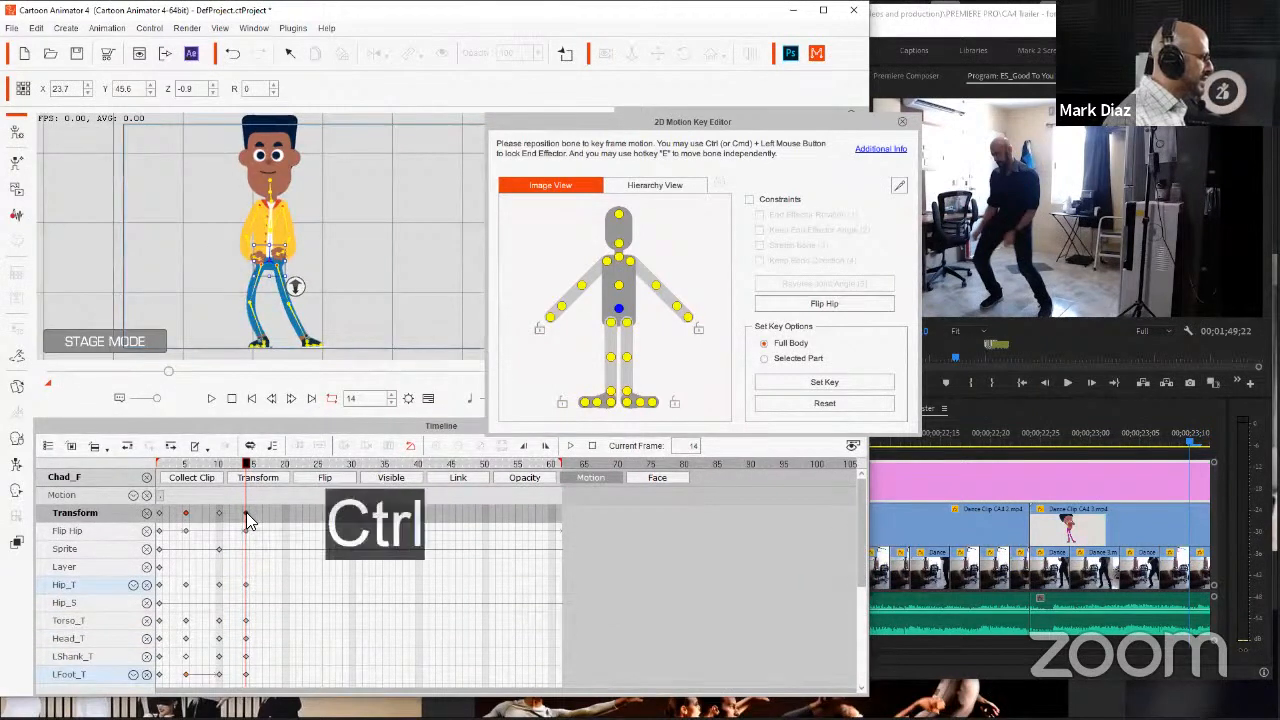
key("ctrl+c")
key("Right")
key("Right")
key("Right")
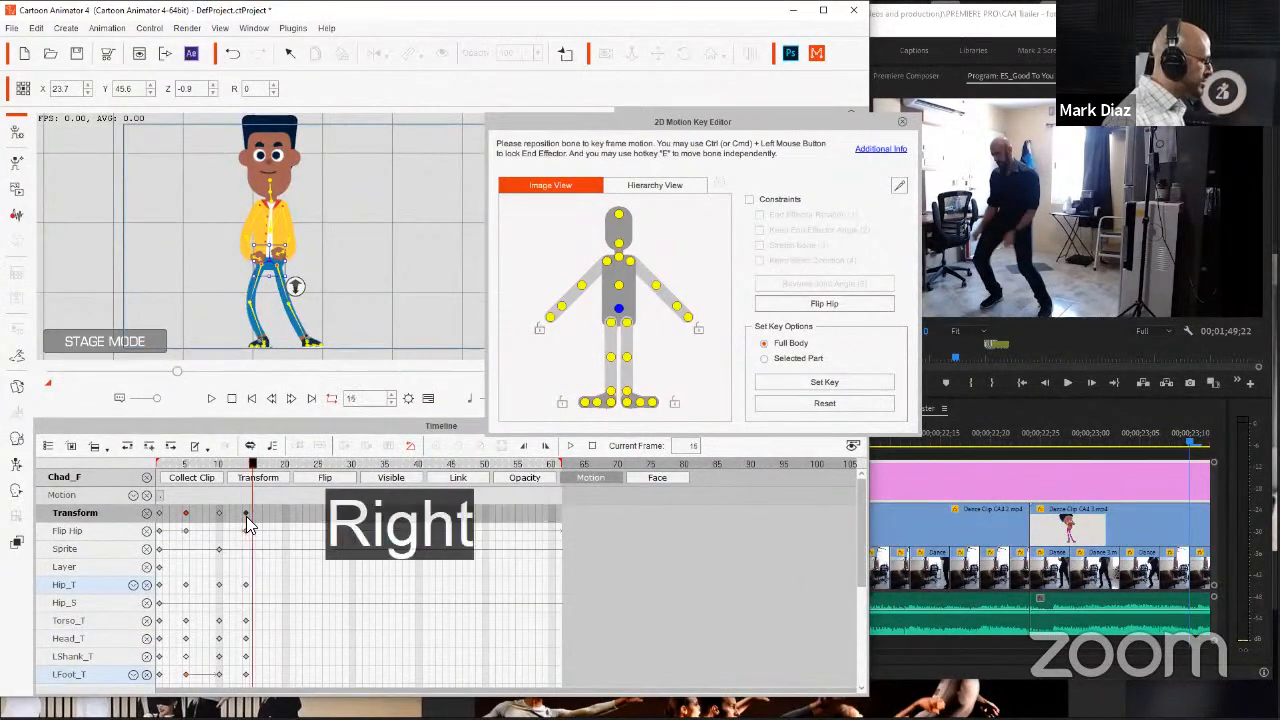
key("ctrl+v")
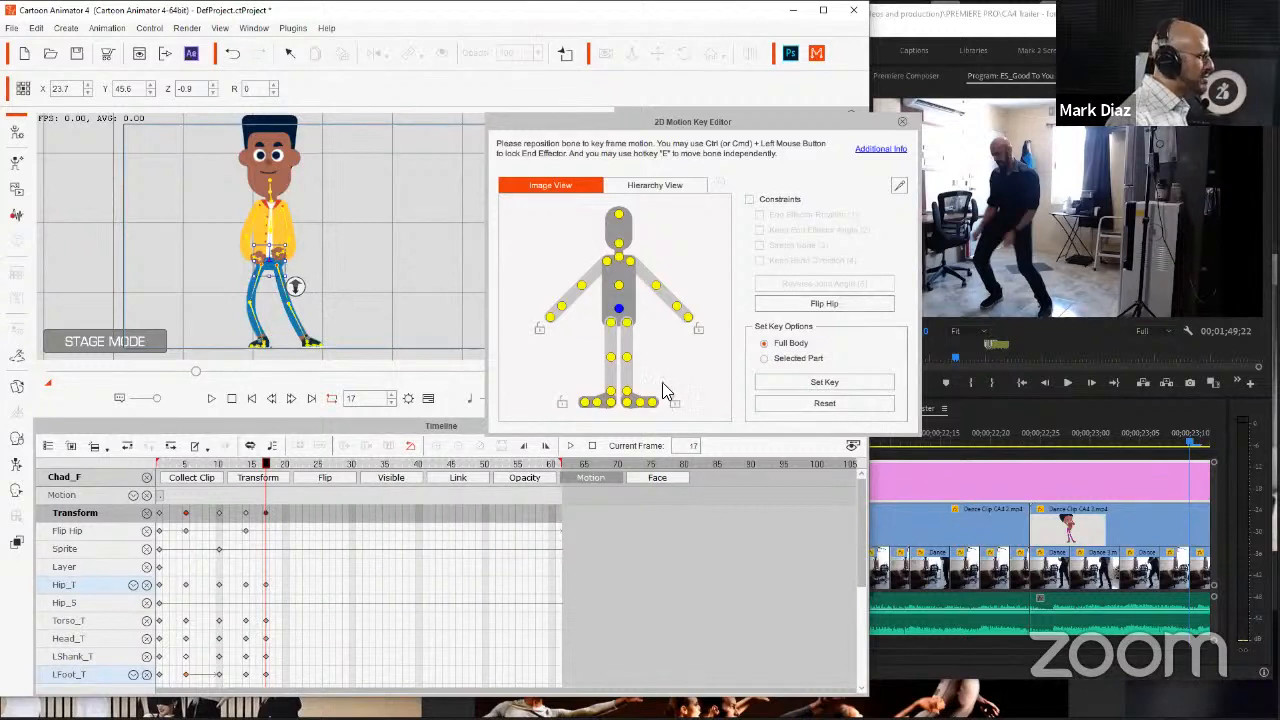
Step: Lock both feet, shift the hips at frame 17 to about X 2.7, Y 39.9, and turn the constraints off
left_click(774, 200)
left_click(673, 404)
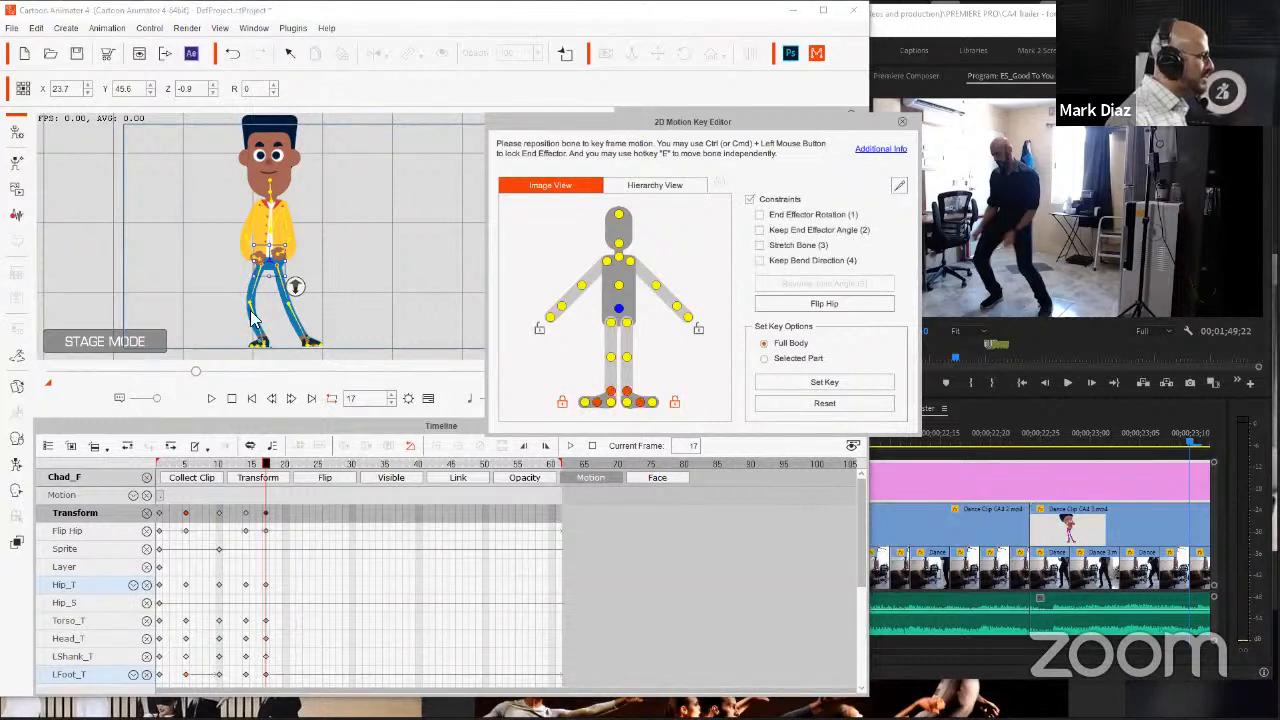
left_click_drag(273, 263, 258, 265)
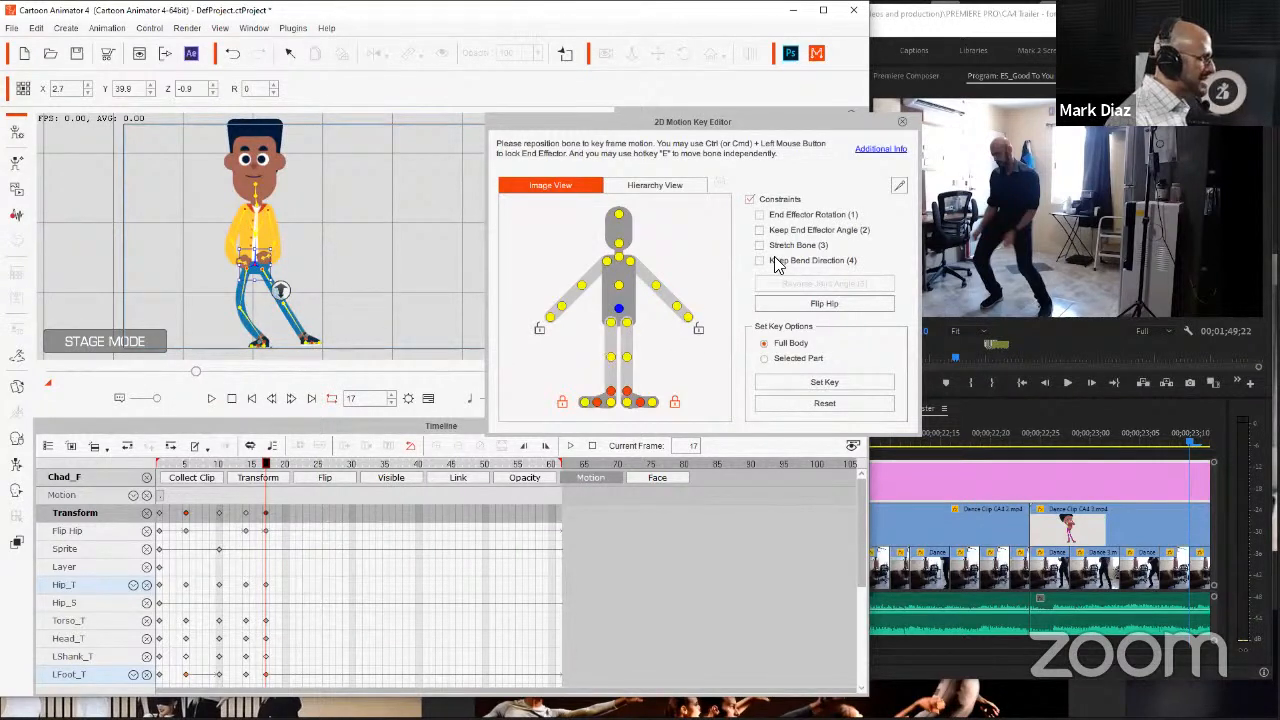
left_click(779, 204)
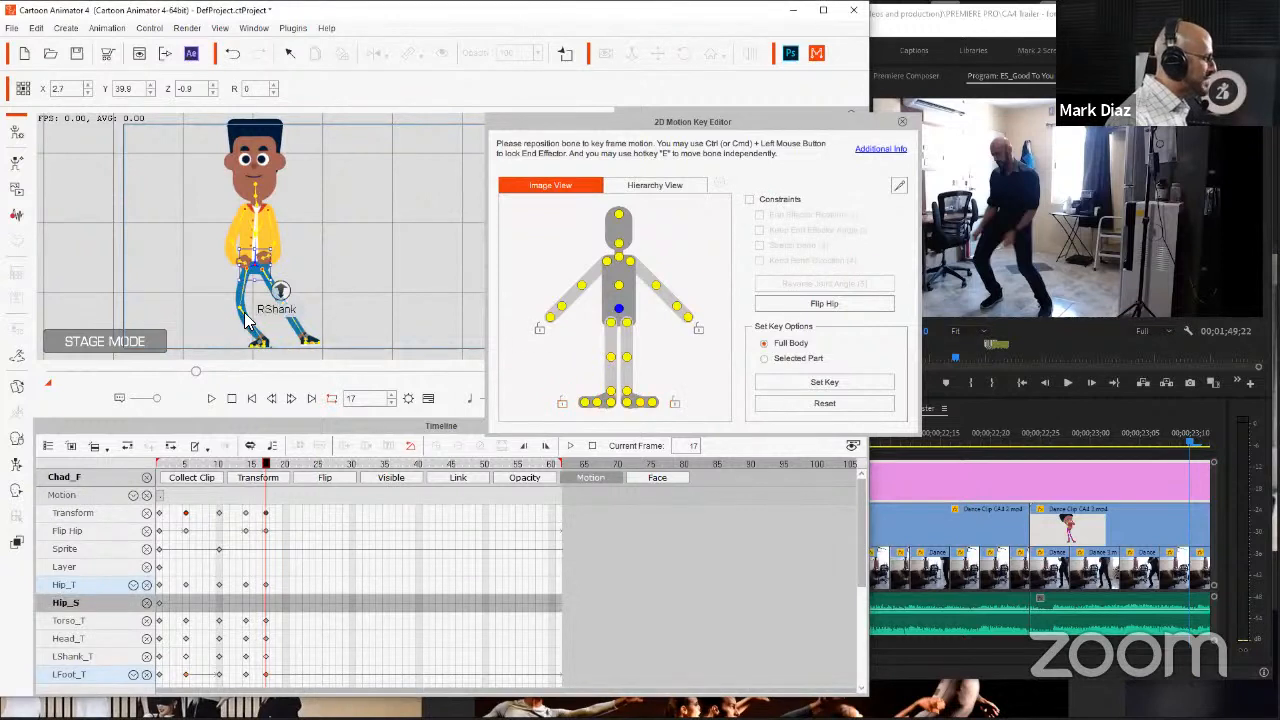
Step: Adjust the right and left shanks and both feet at frame 17 to match the legs in the reference
left_click(246, 315)
left_click_drag(246, 315, 263, 337)
left_click(612, 394)
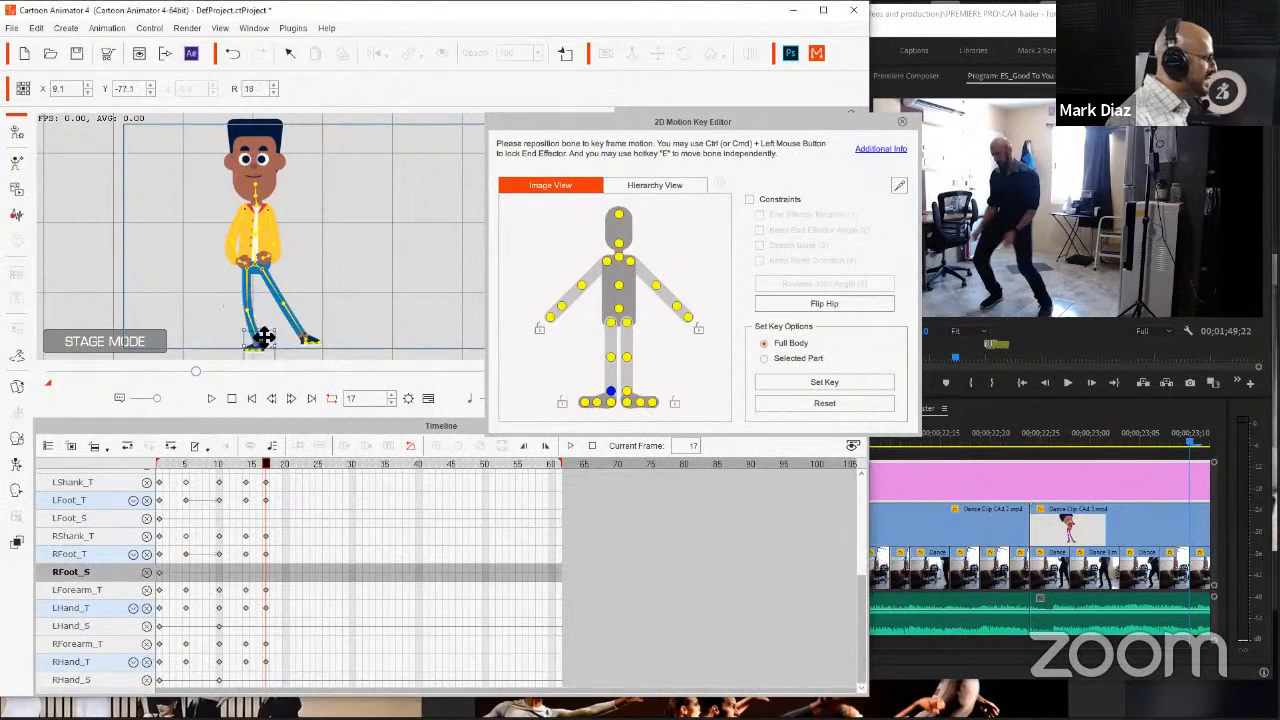
left_click(290, 316)
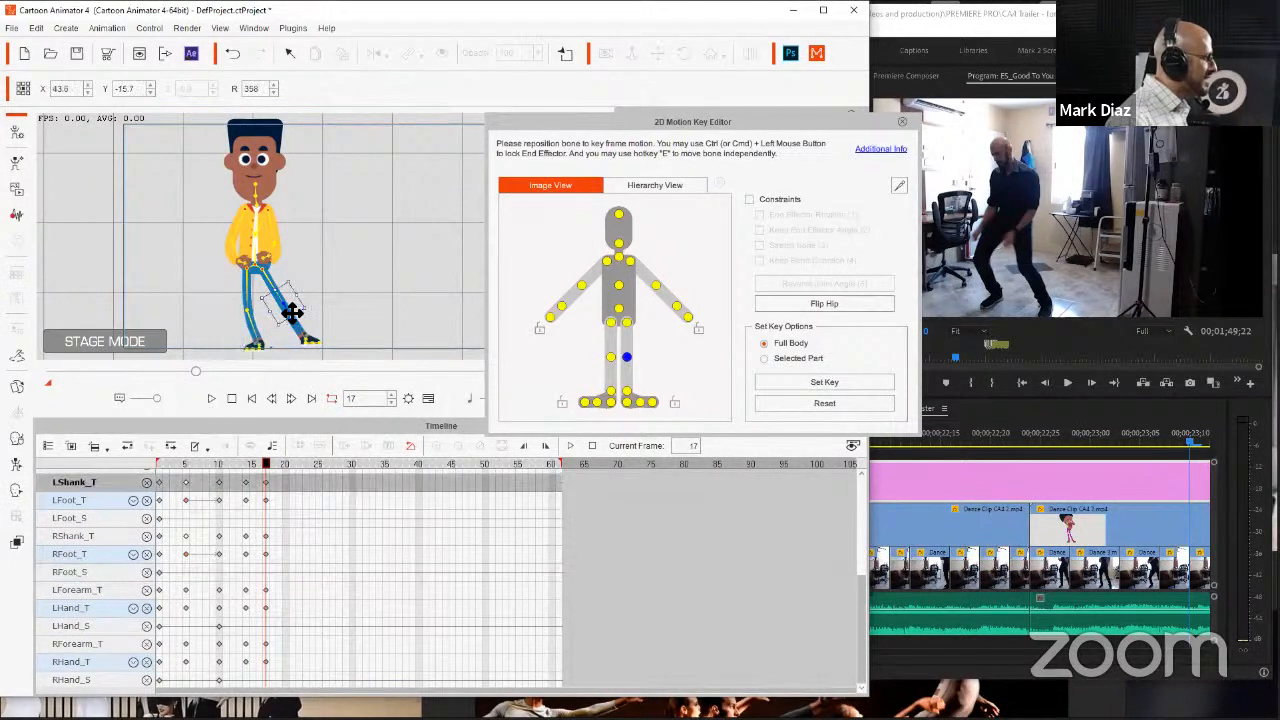
left_click_drag(294, 311, 288, 317)
left_click_drag(296, 317, 286, 320)
left_click(300, 350)
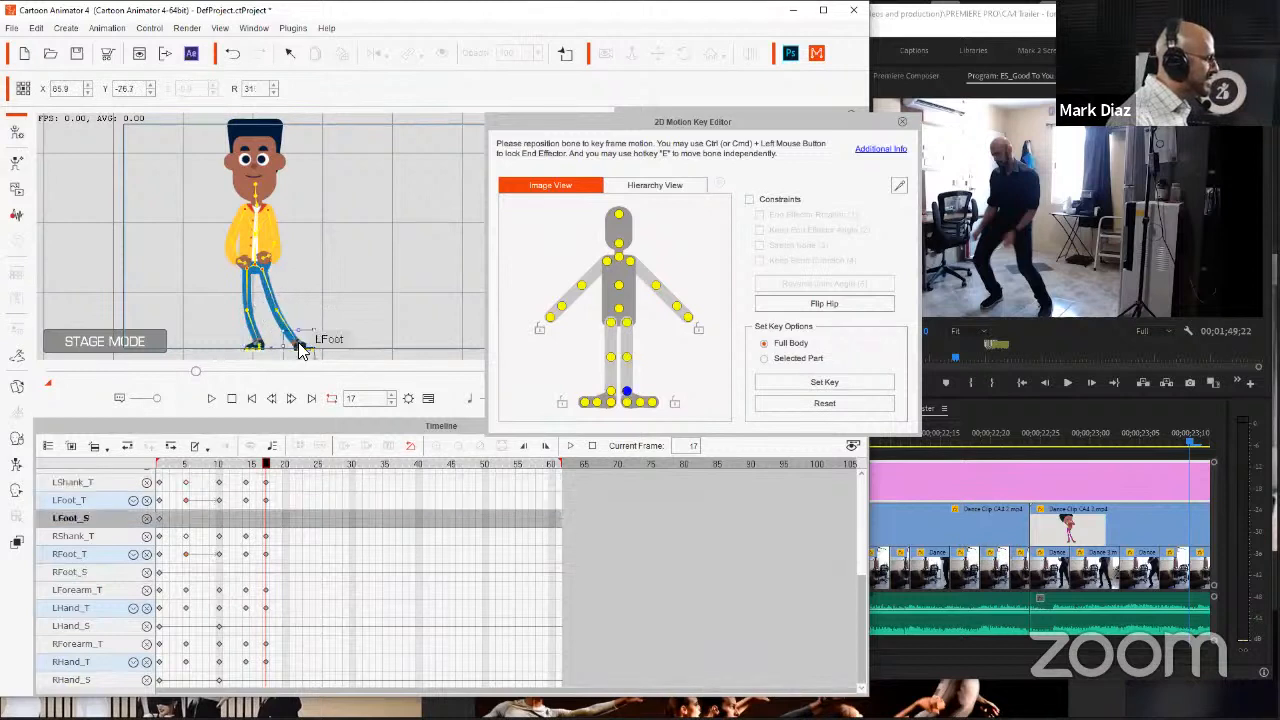
Step: Lean the torso at frame 17 to a rotation of about 341 and swing the right forearm and hand out from the waist
left_click(257, 234)
mouse_move(257, 234)
left_mouse_down()
mouse_move(273, 236)
mouse_move(273, 212)
mouse_move(266, 229)
left_mouse_up()
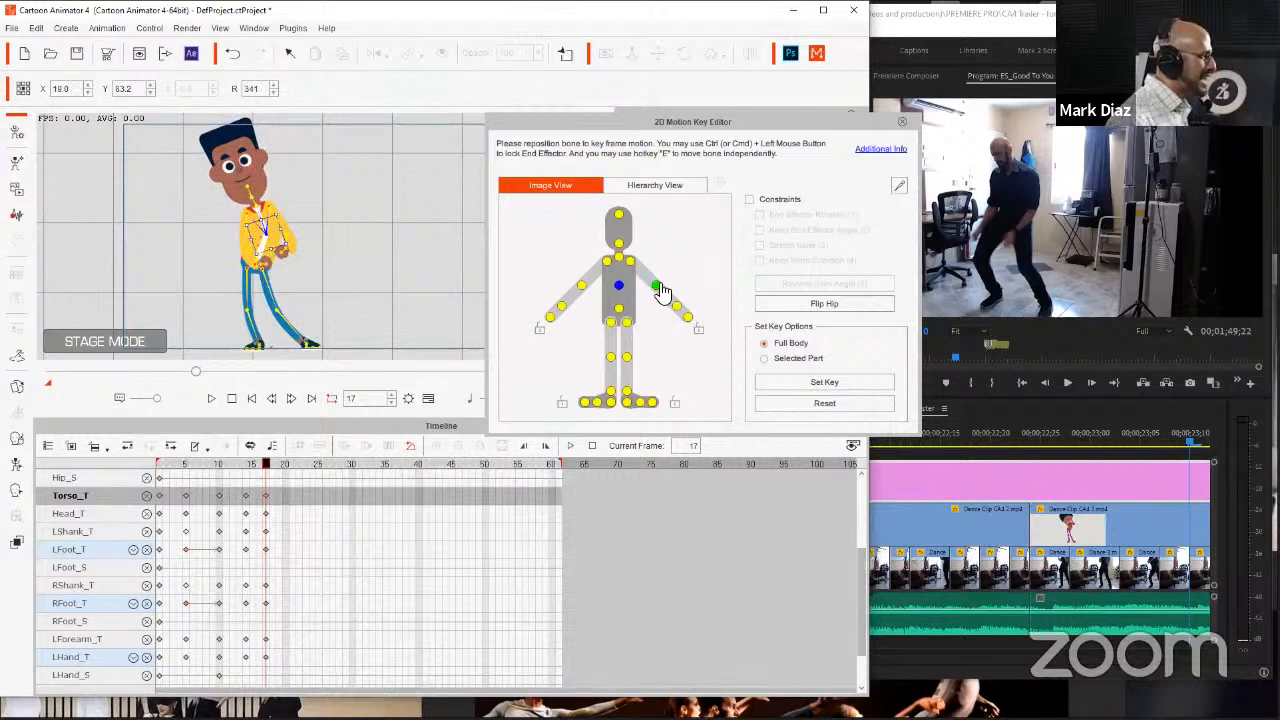
left_click(561, 306)
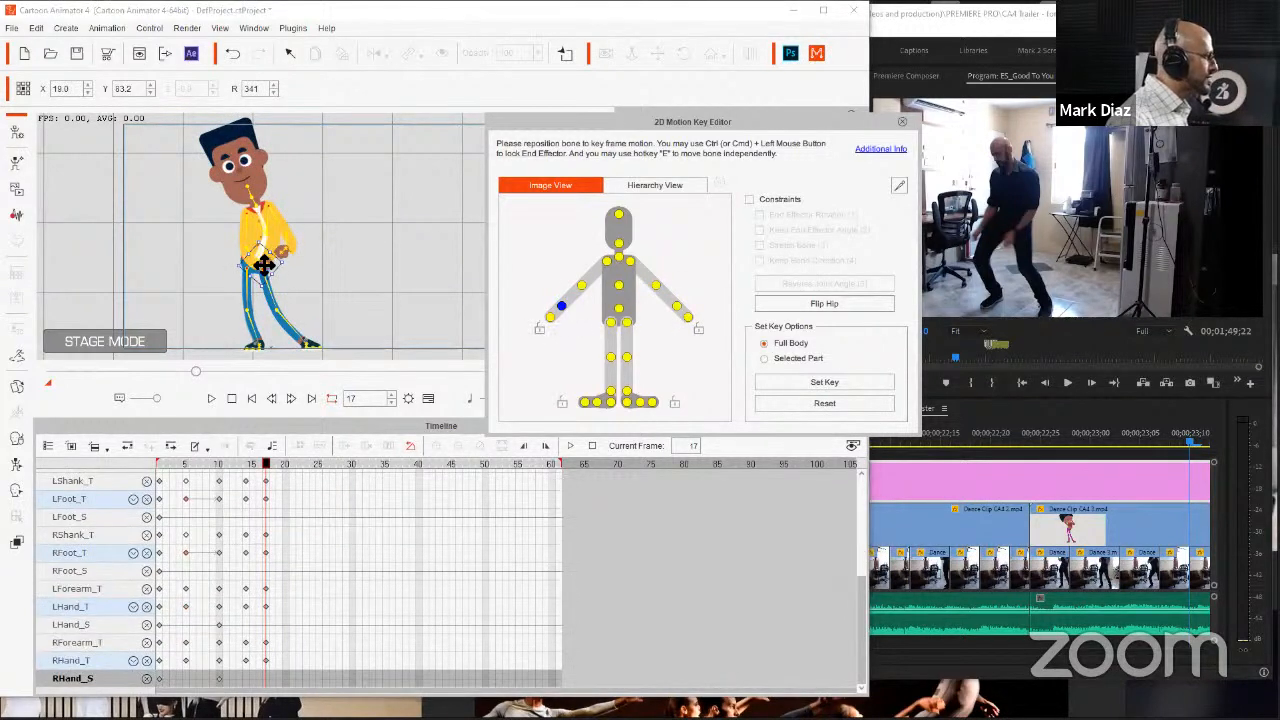
left_click_drag(263, 263, 240, 309)
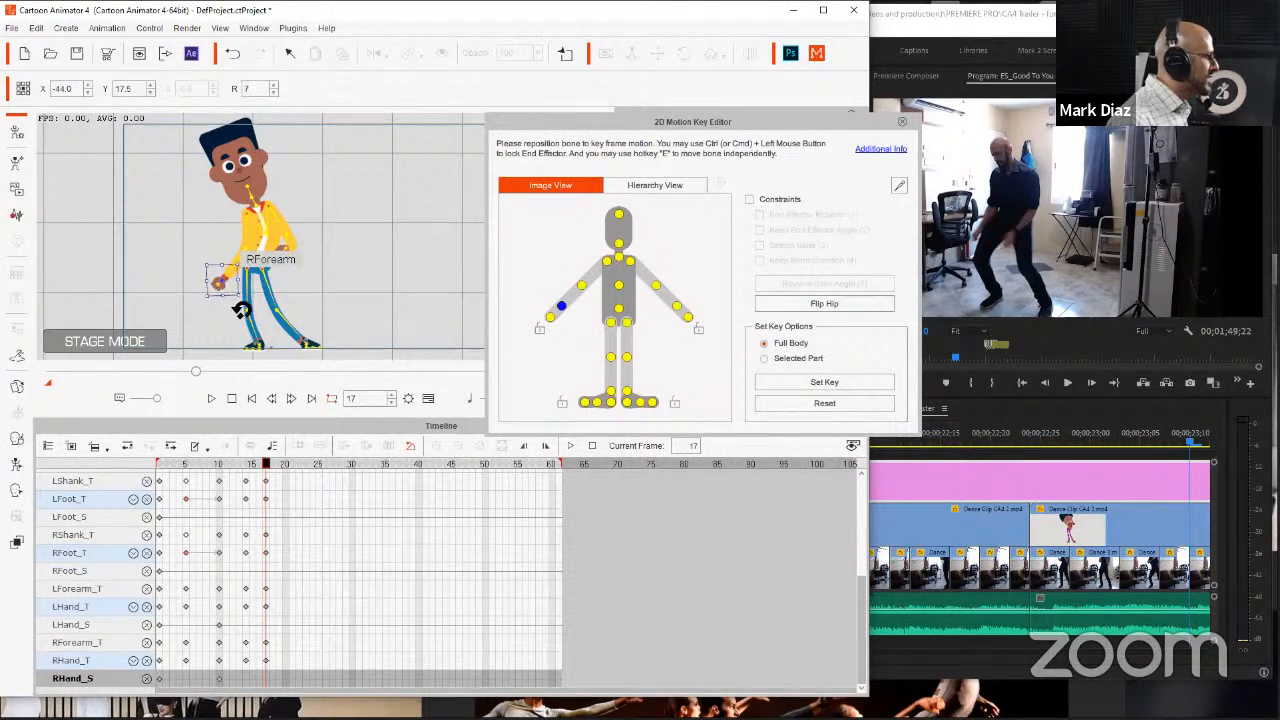
Step: Lower the left forearm and hand toward the hip at frame 17, and tilt the head further
left_click(287, 243)
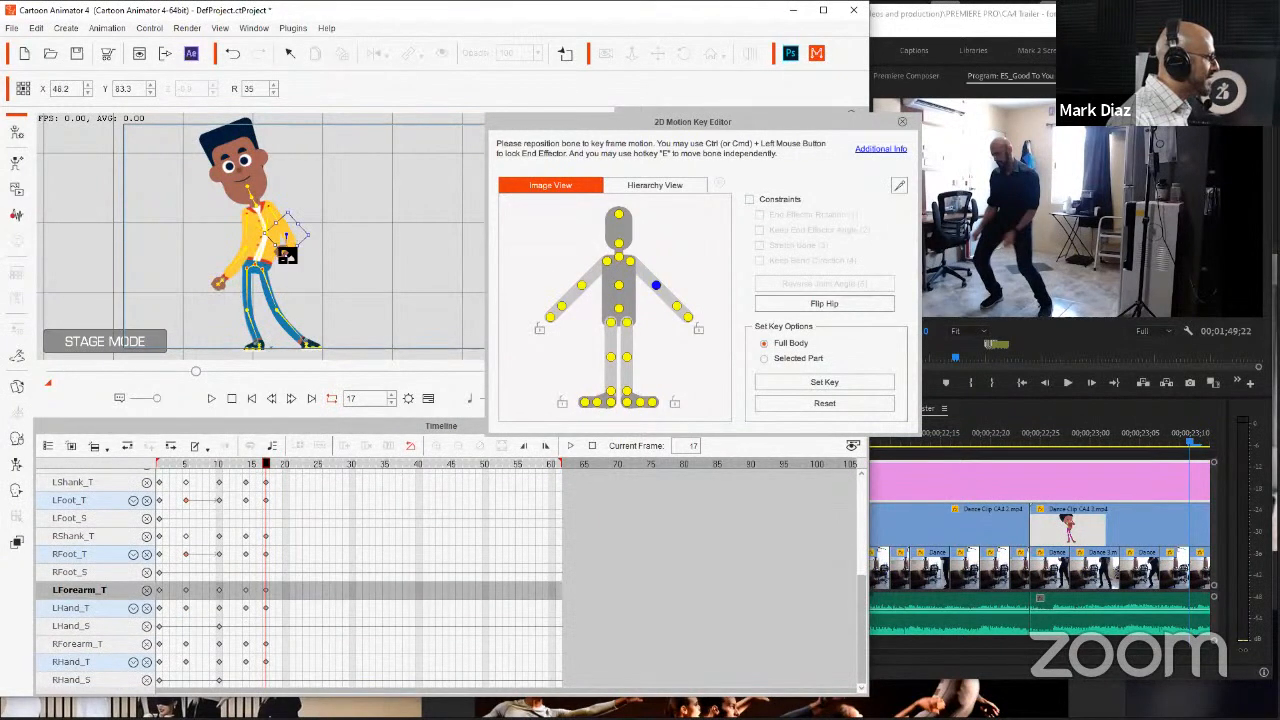
left_click(678, 311)
left_click_drag(283, 248, 272, 278)
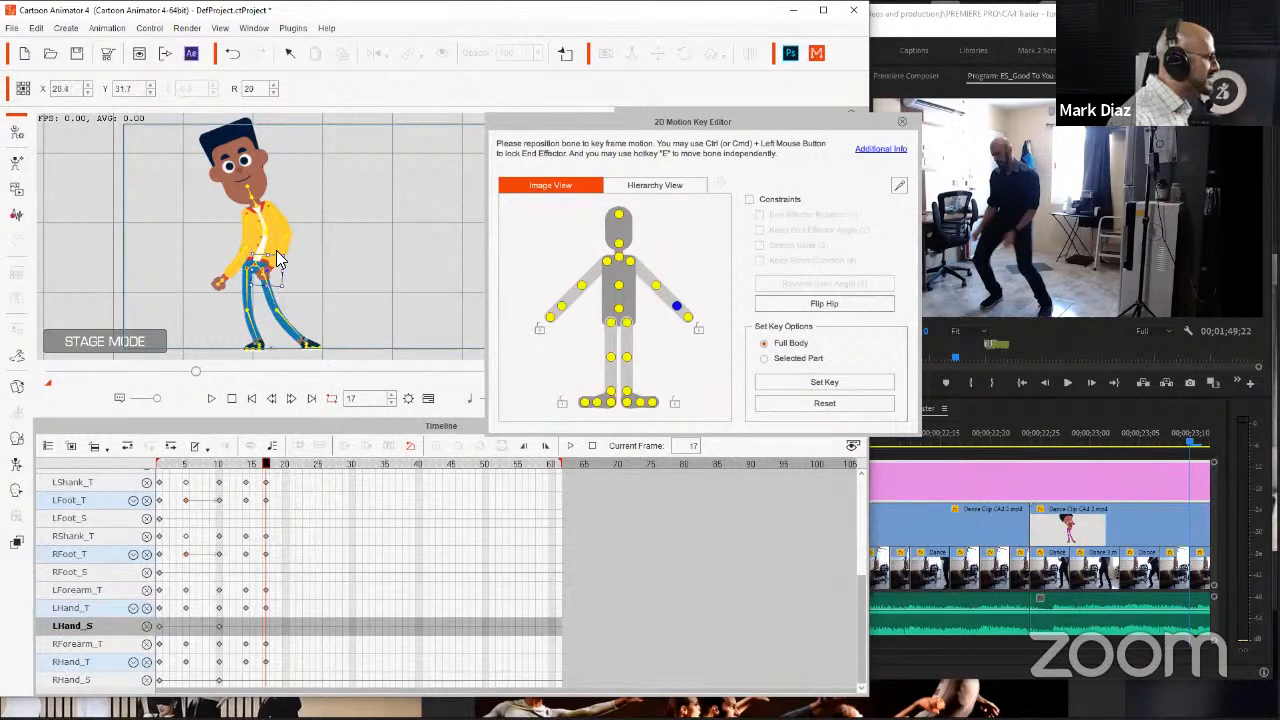
left_click(283, 246)
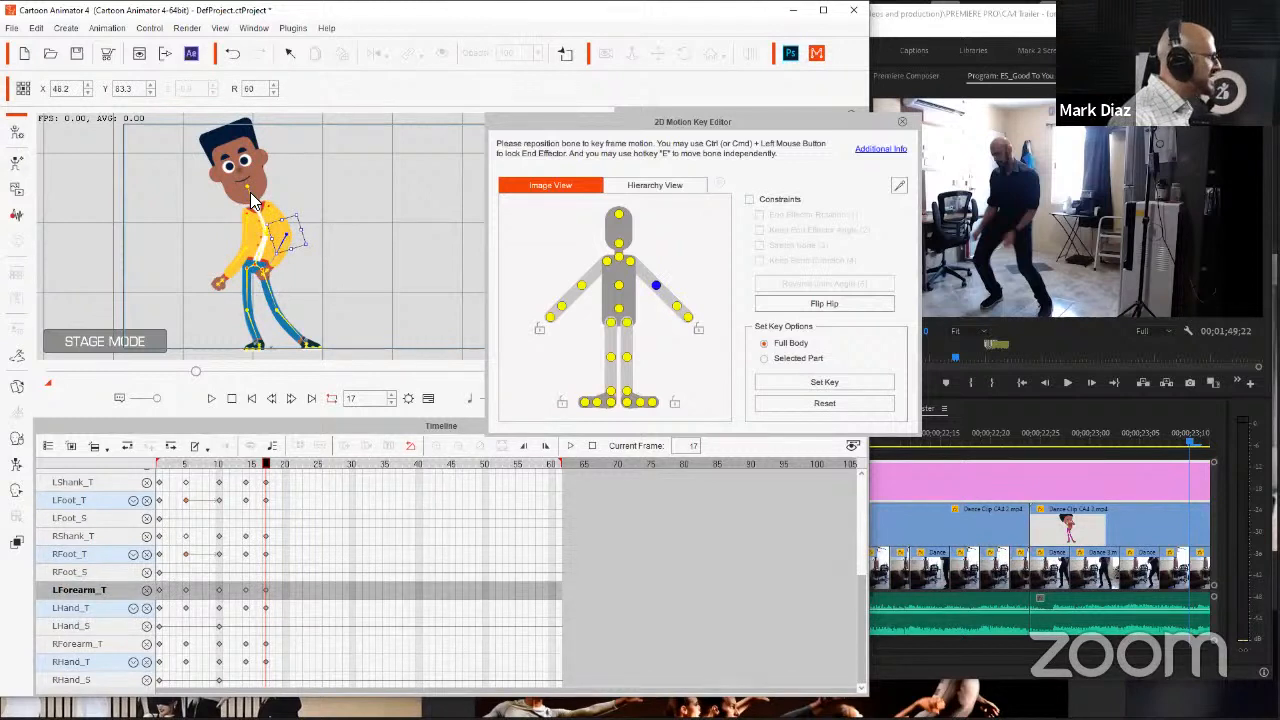
mouse_move(248, 188)
left_mouse_down()
mouse_move(269, 189)
mouse_move(258, 187)
left_mouse_up()
Step: Step back and forth through the keys from frame 1 to frame 17 to review the flow of the dance
left_click(245, 464)
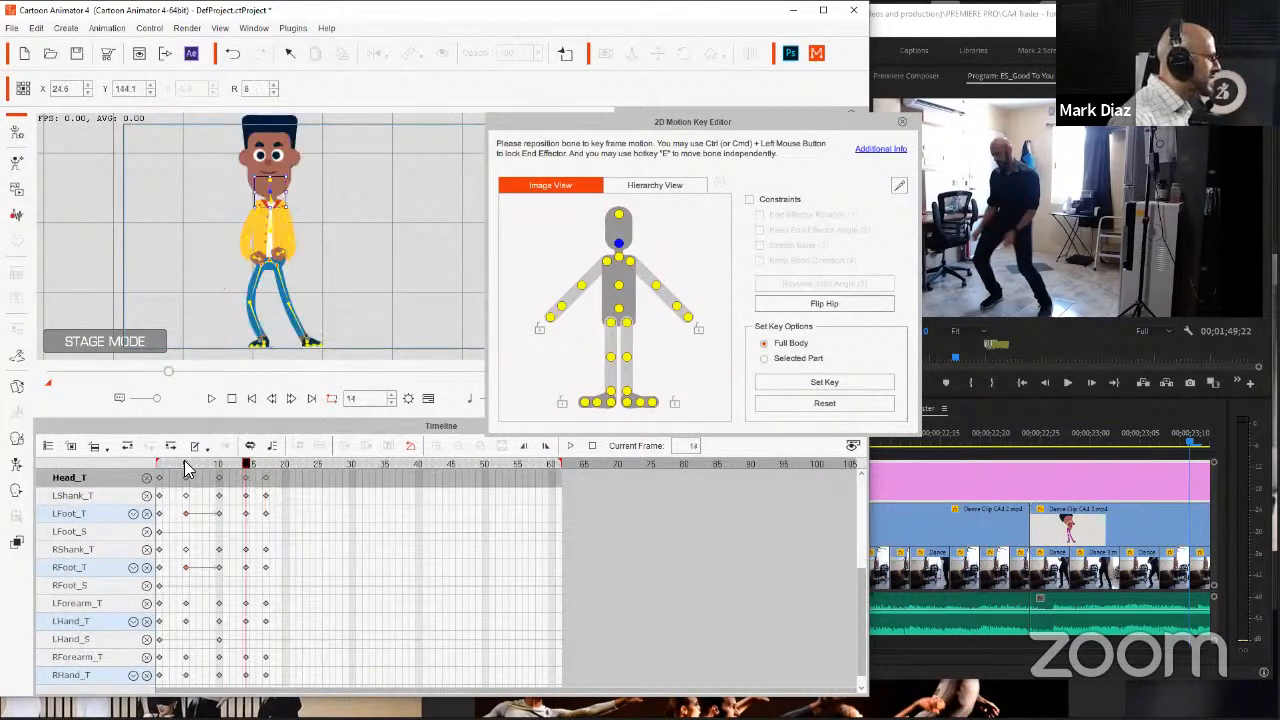
key("Tab")
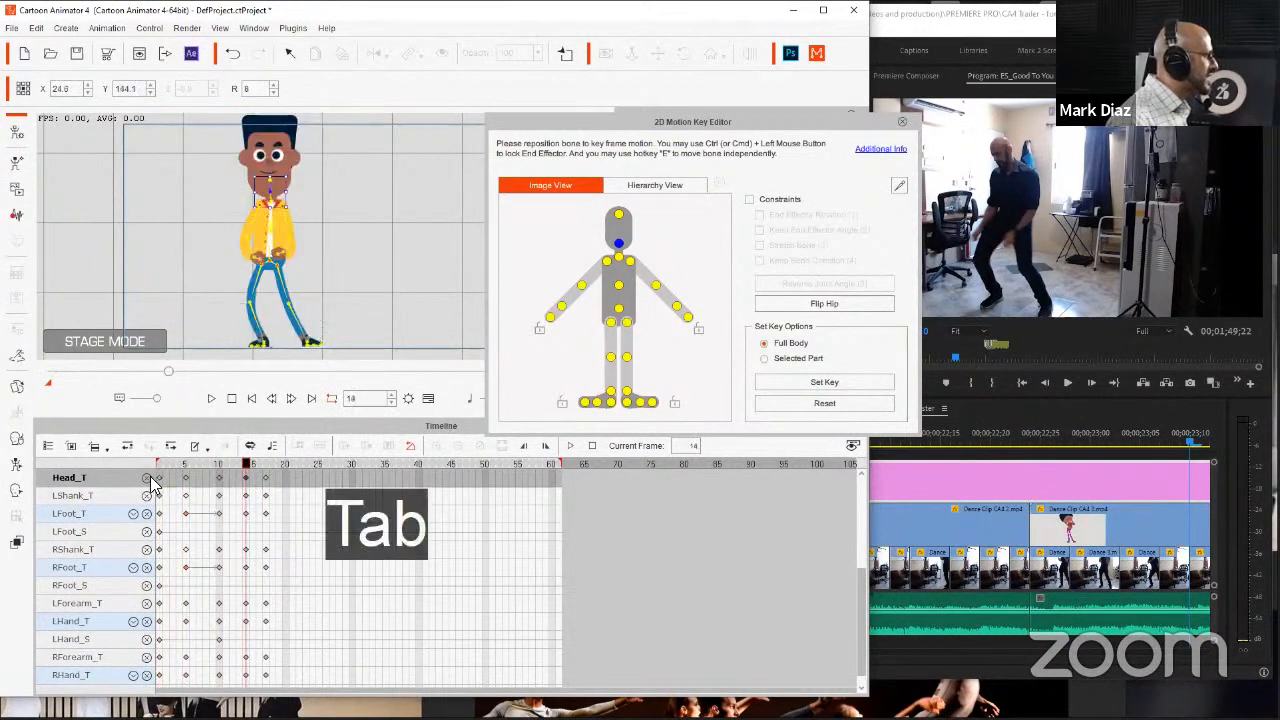
key("shift+Tab")
key("shift+Tab")
key("shift+Tab")
key("shift+Tab")
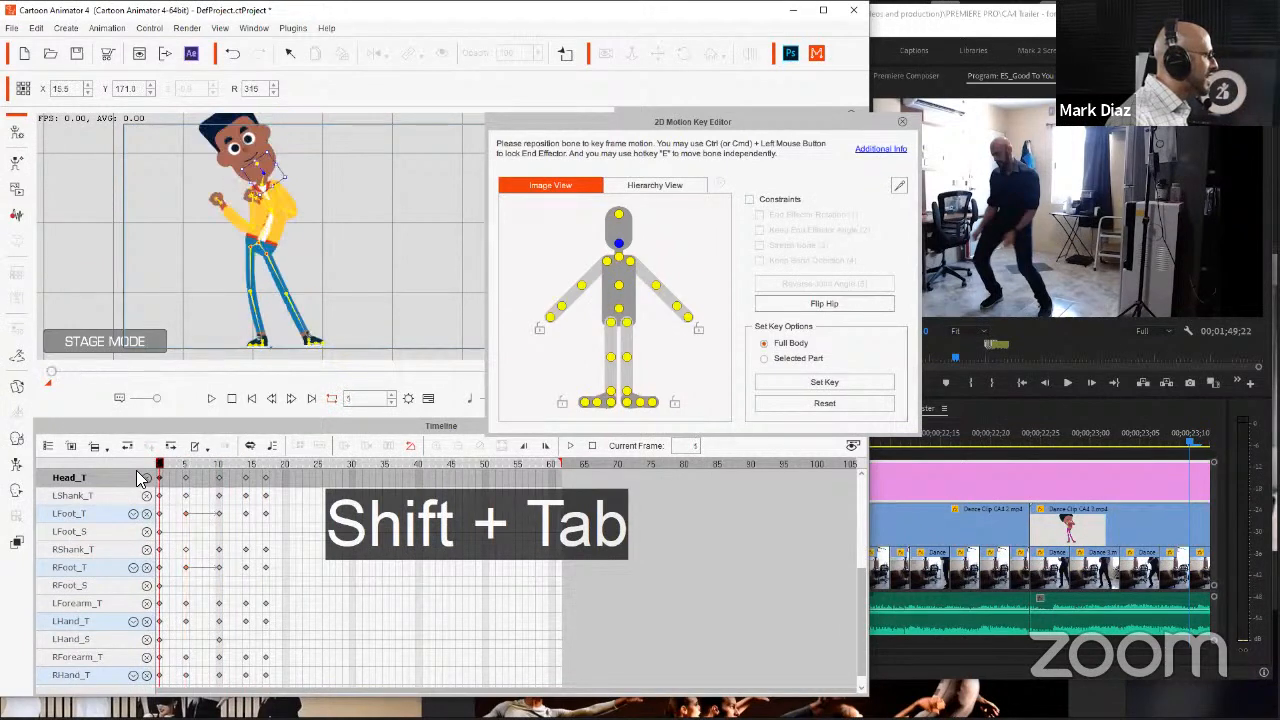
key("Tab")
key("Tab")
key("Tab")
key("shift+Tab")
key("shift+Tab")
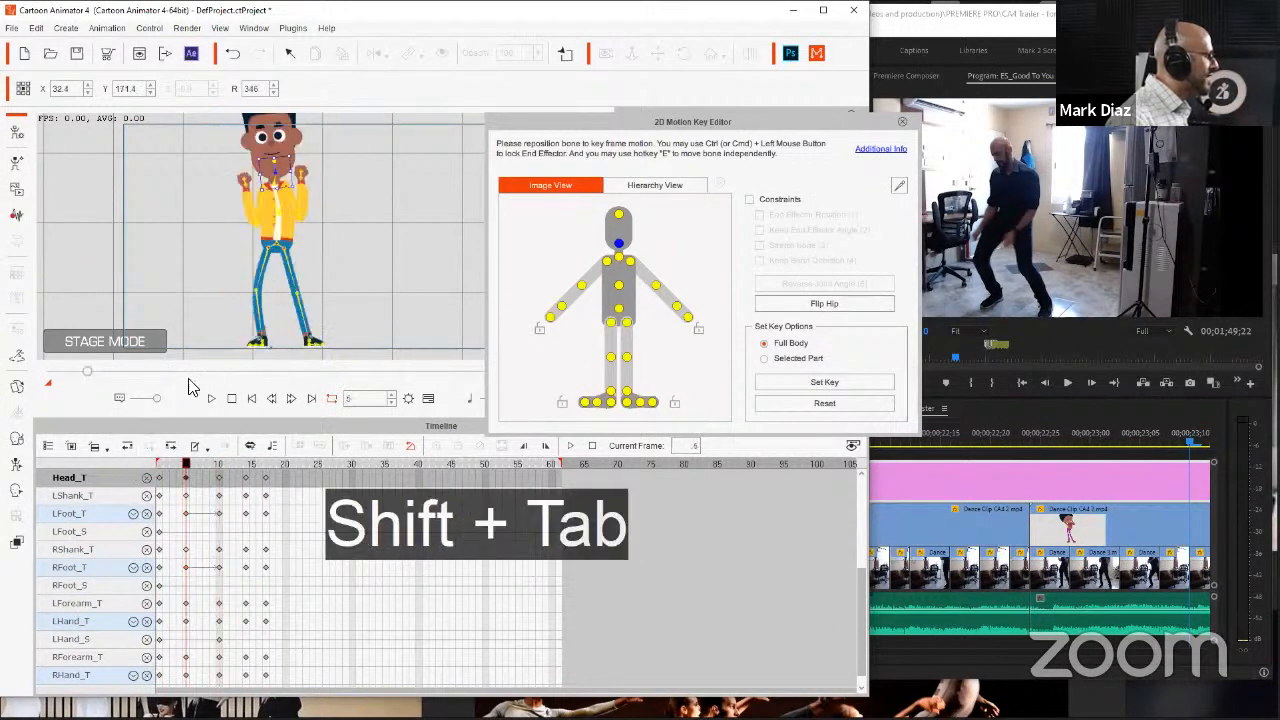
key("Tab")
key("Tab")
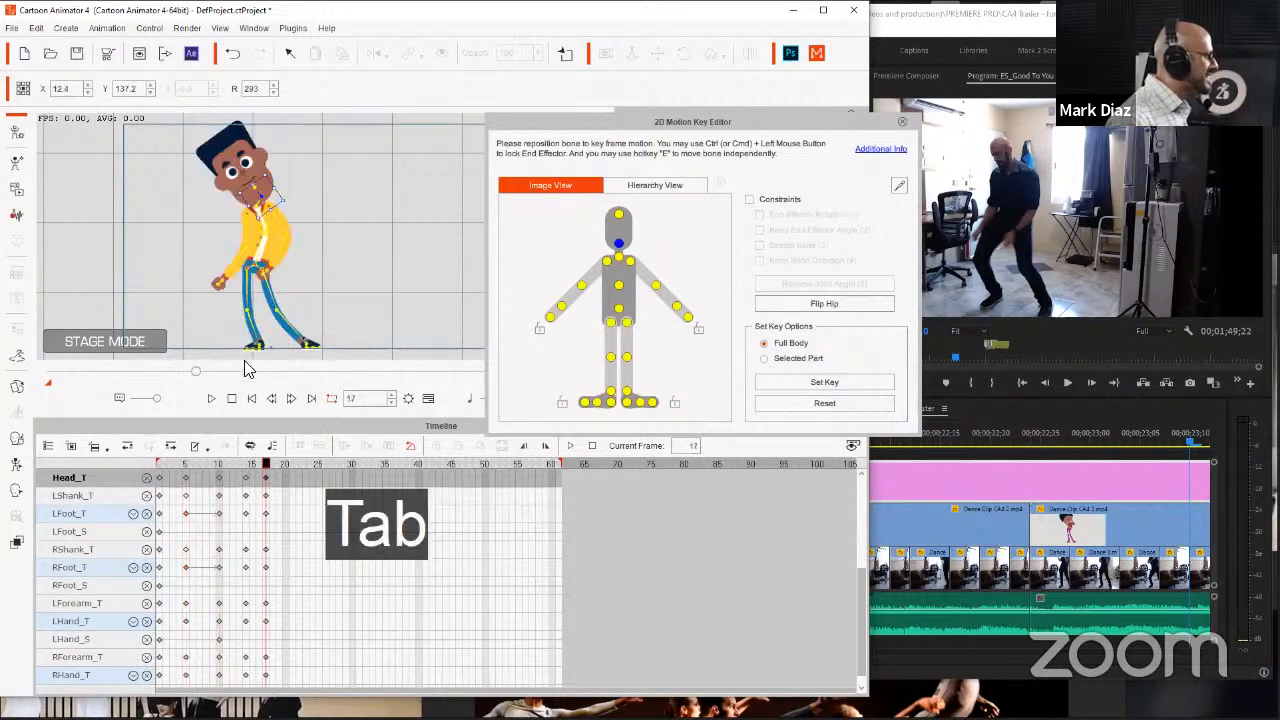
Step: Nudge the hips at frame 17 slightly up to about X 4.9, Y 42.7
left_click(258, 265)
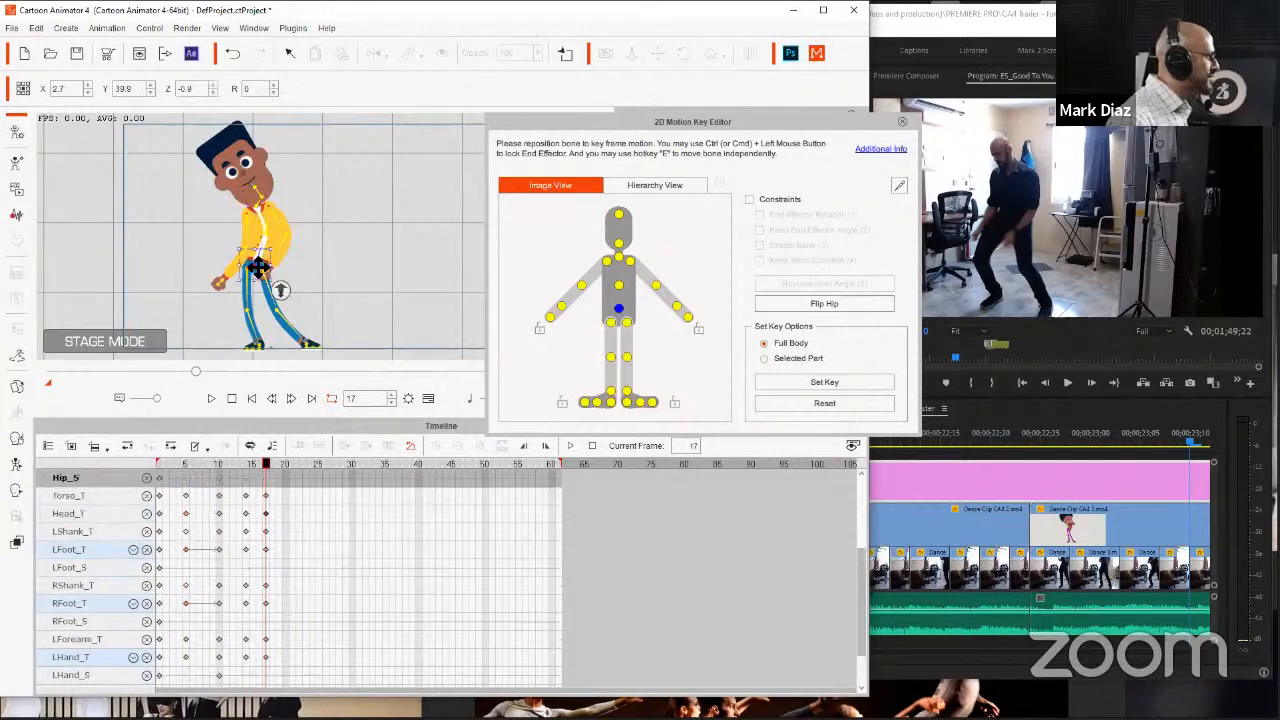
left_click_drag(260, 268, 262, 269)
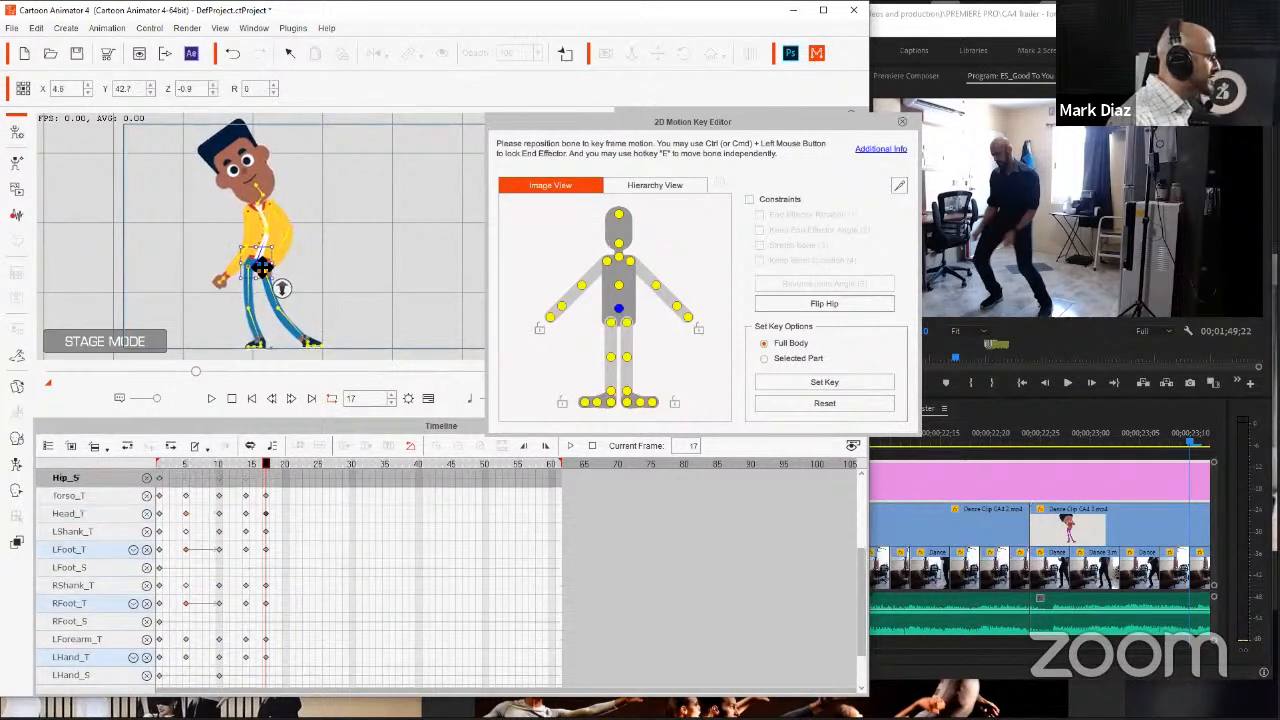
Step: Step through the torso keys again, comparing the poses at frames 1, 5, 10 and 14
key("shift+Tab")
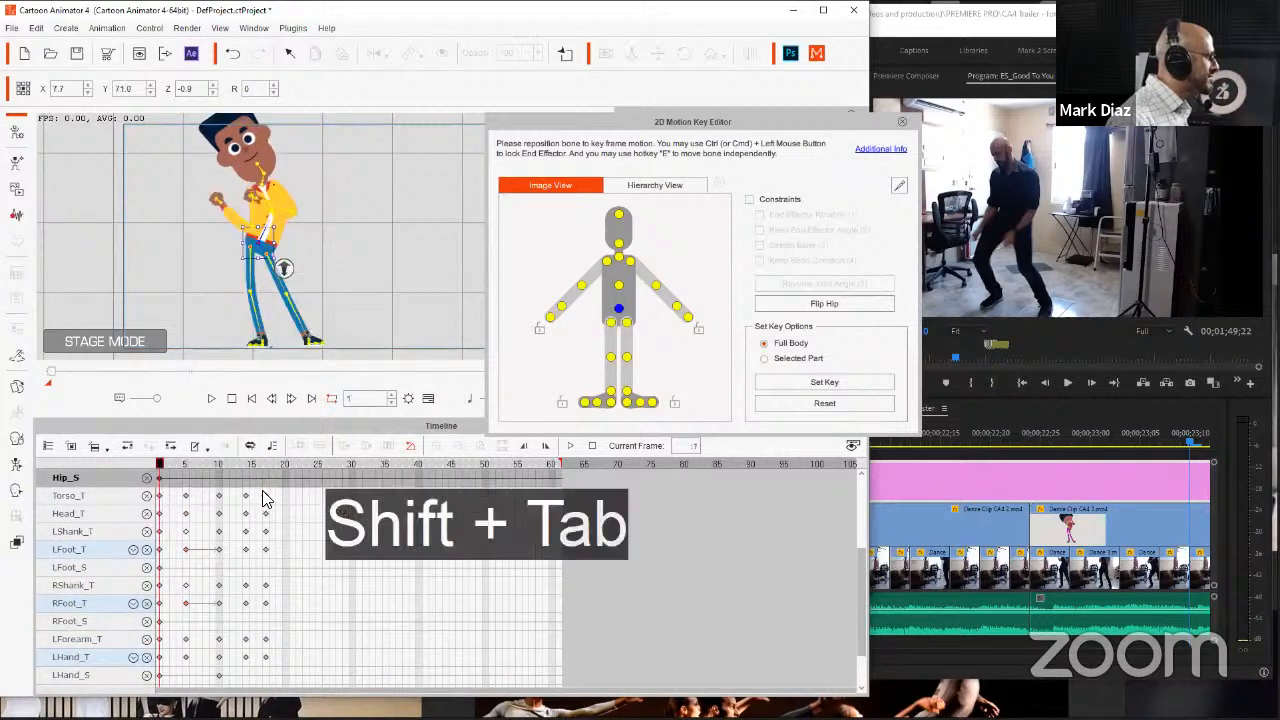
left_click(159, 498)
key("Tab")
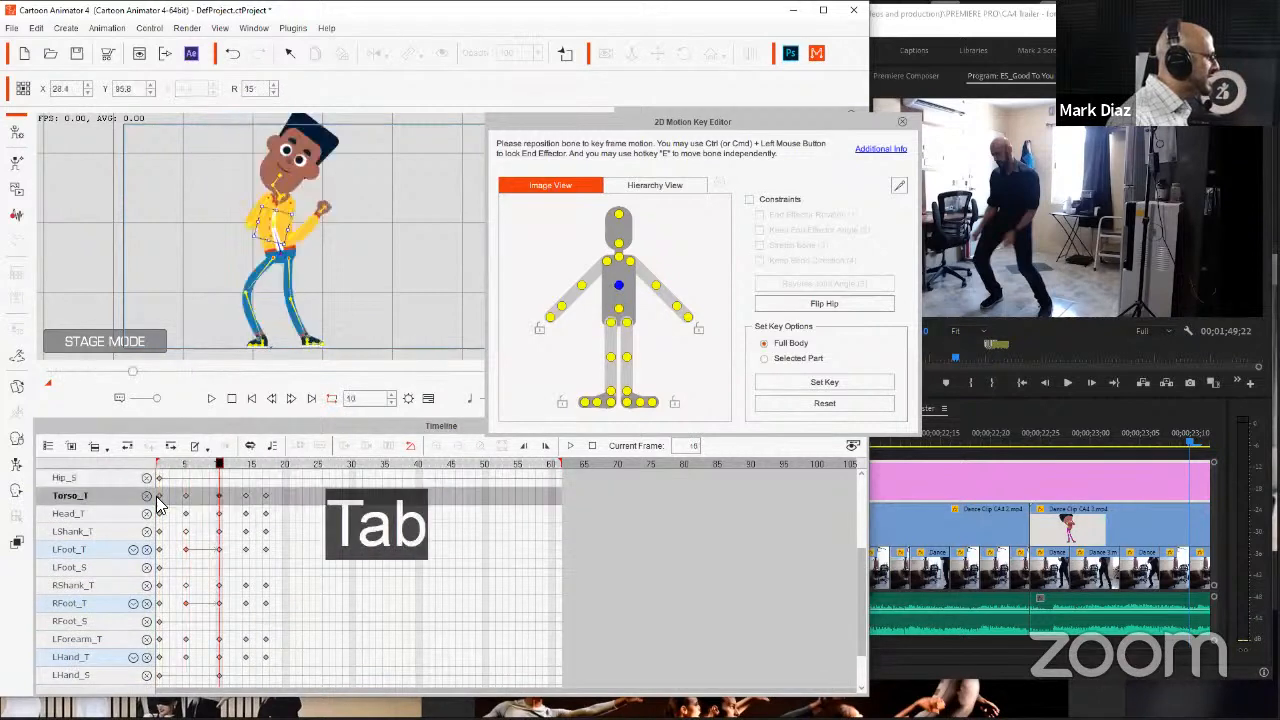
key("shift+Tab")
key("shift+Tab")
key("shift+Tab")
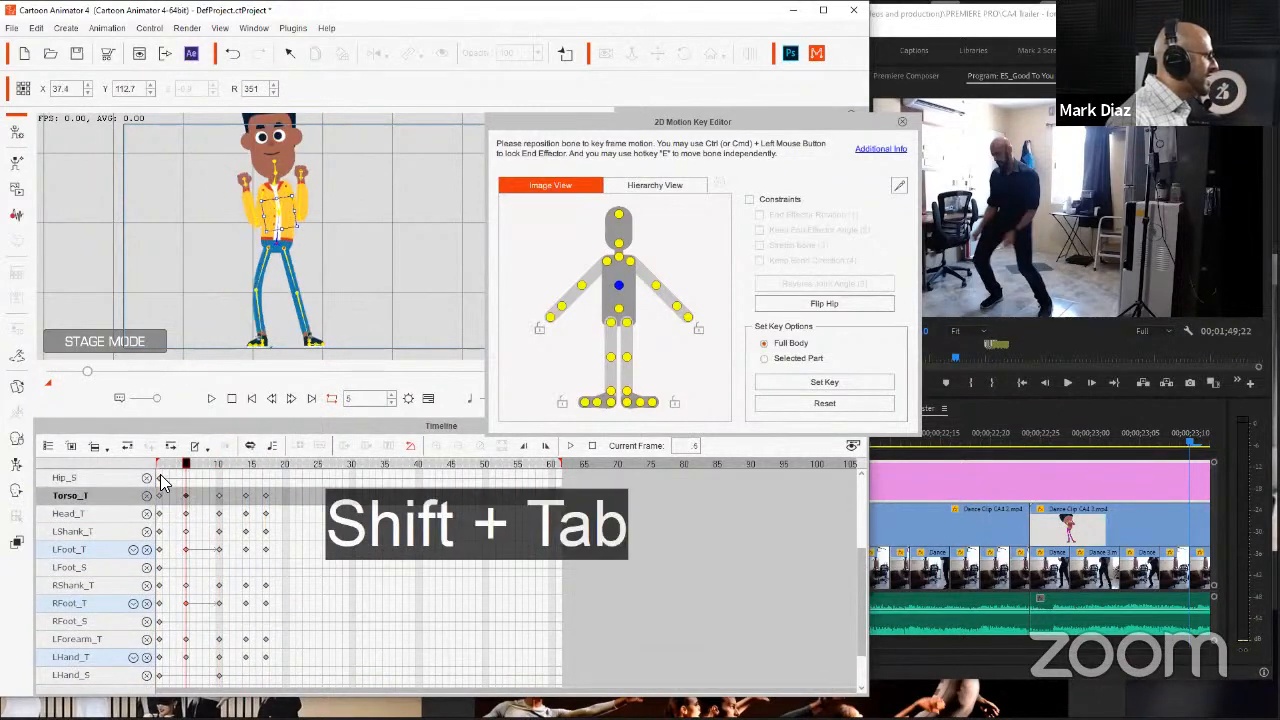
key("Tab")
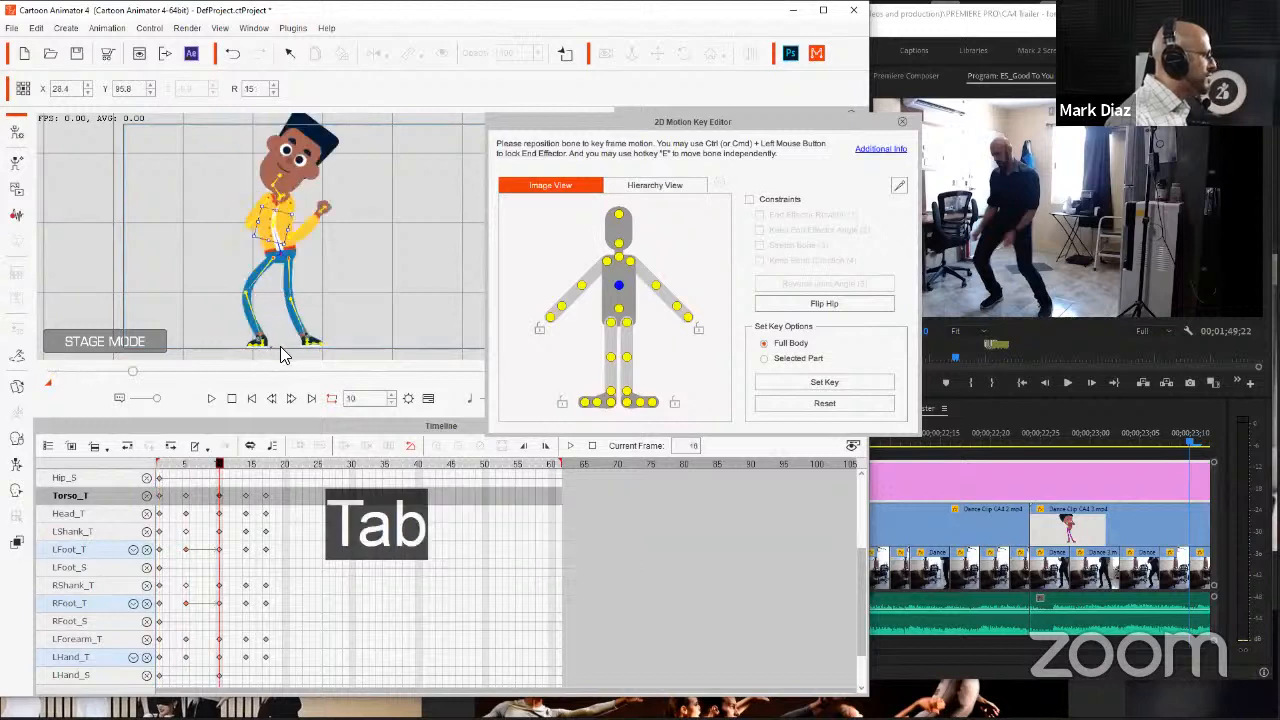
key("Tab")
key("shift+Tab")
key("Tab")
key("shift+Tab")
key("Tab")
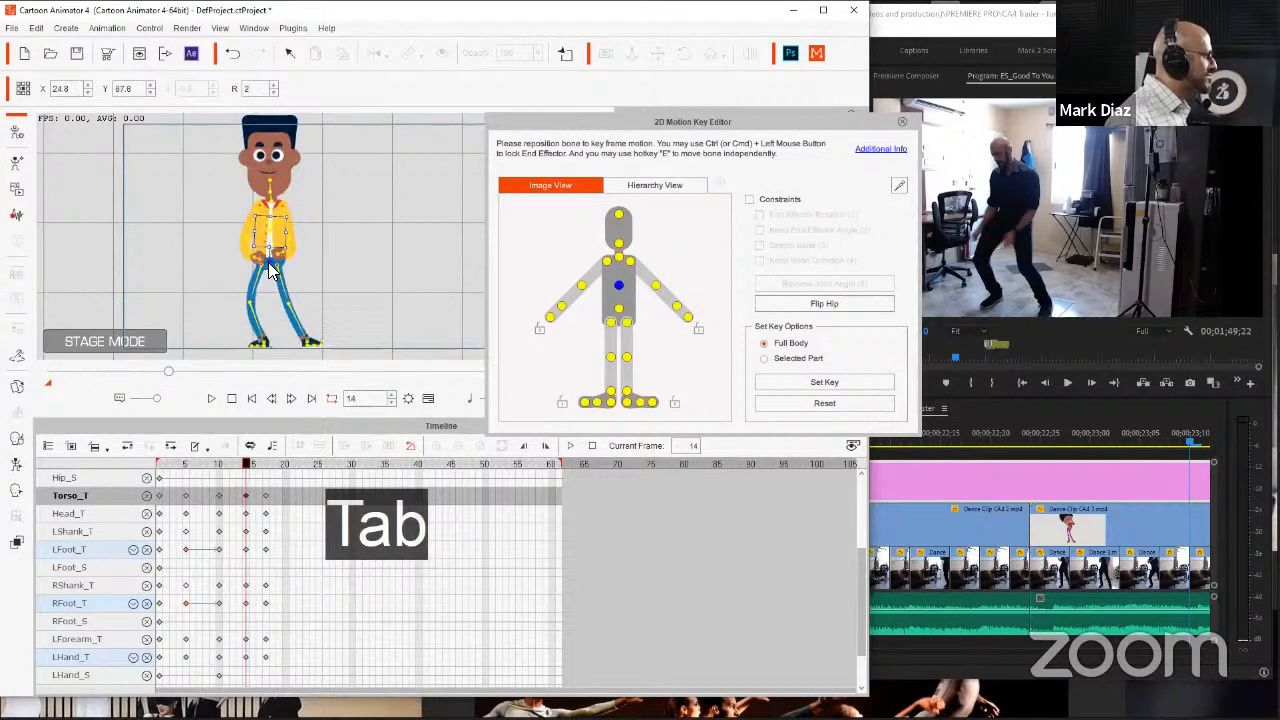
Step: Examine the hip position at frame 14 and compare it with the neighbouring keys through frame 17
left_click(272, 265)
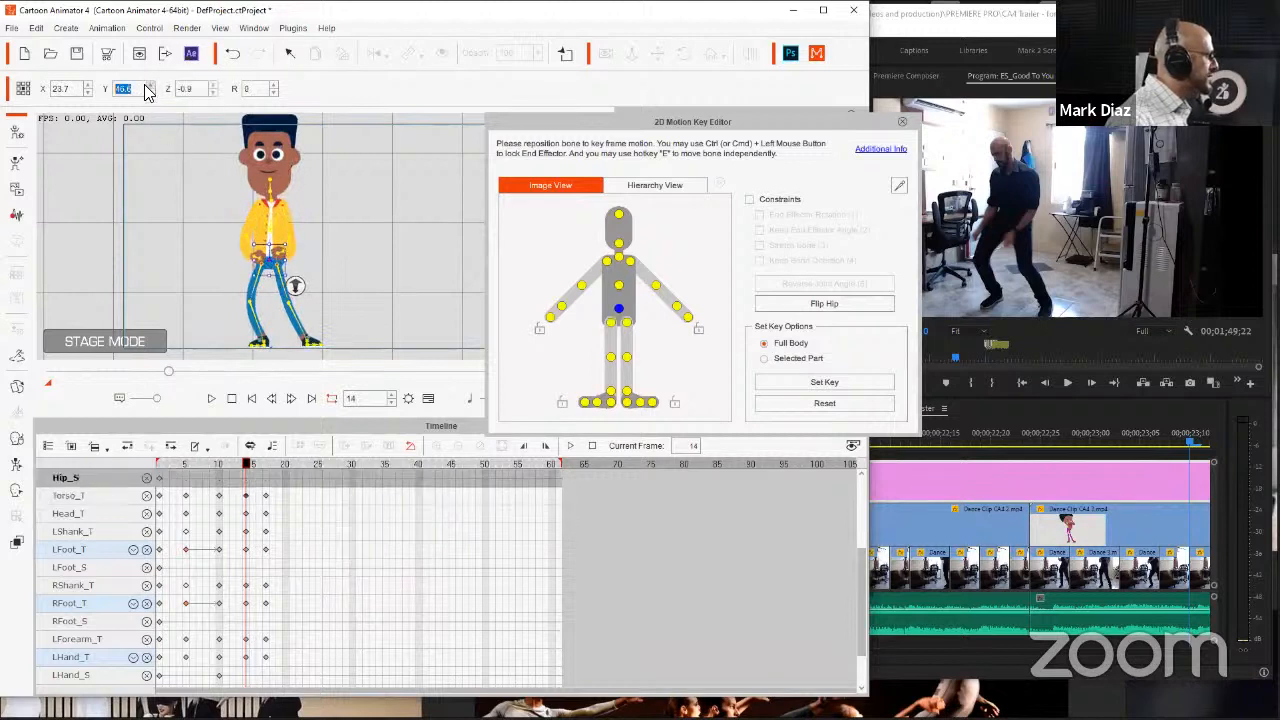
left_click(218, 495)
key("shift+Tab")
key("Tab")
key("Tab")
key("Tab")
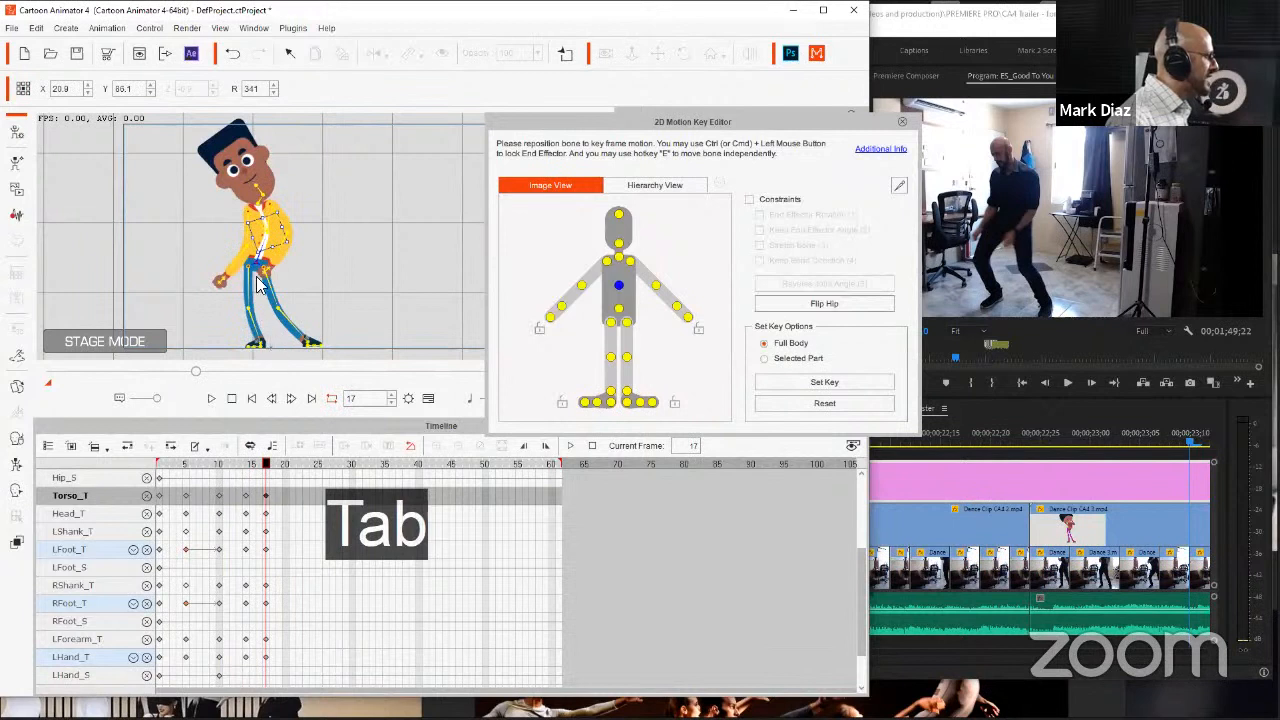
left_click(619, 311)
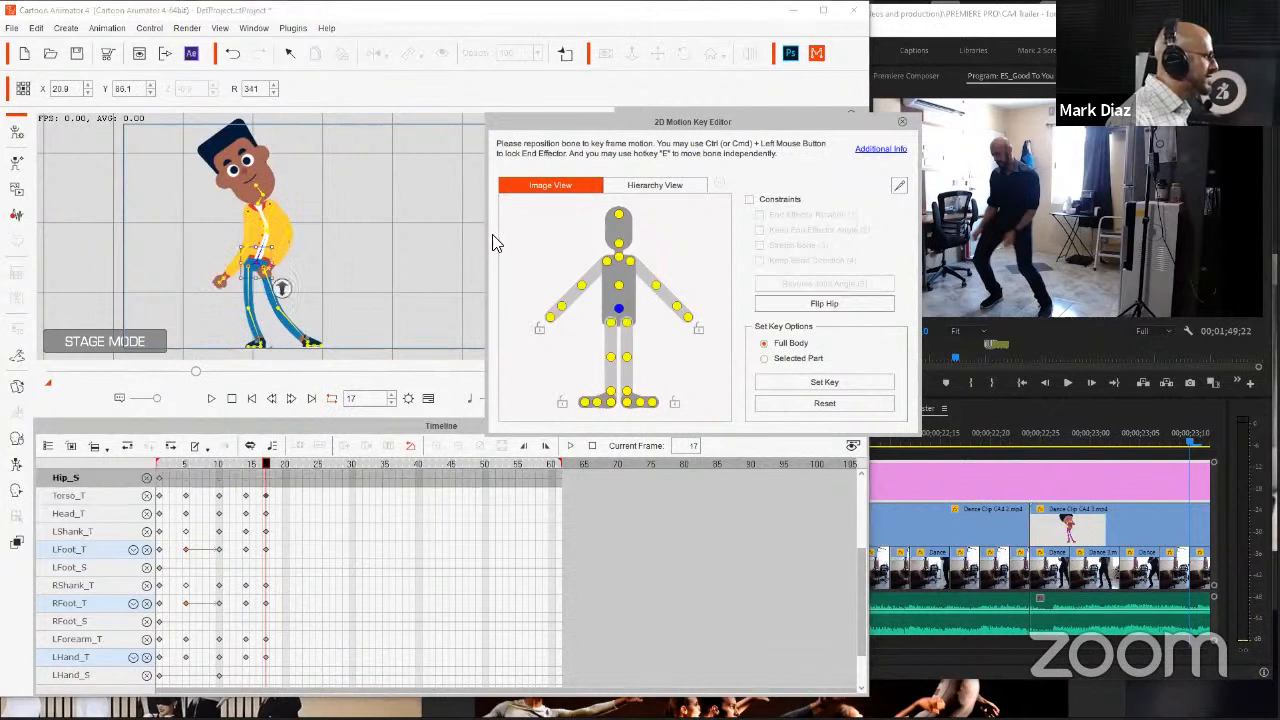
Step: Try to raise the character at frame 17 through its Y value, and undo the shift
left_click(148, 85)
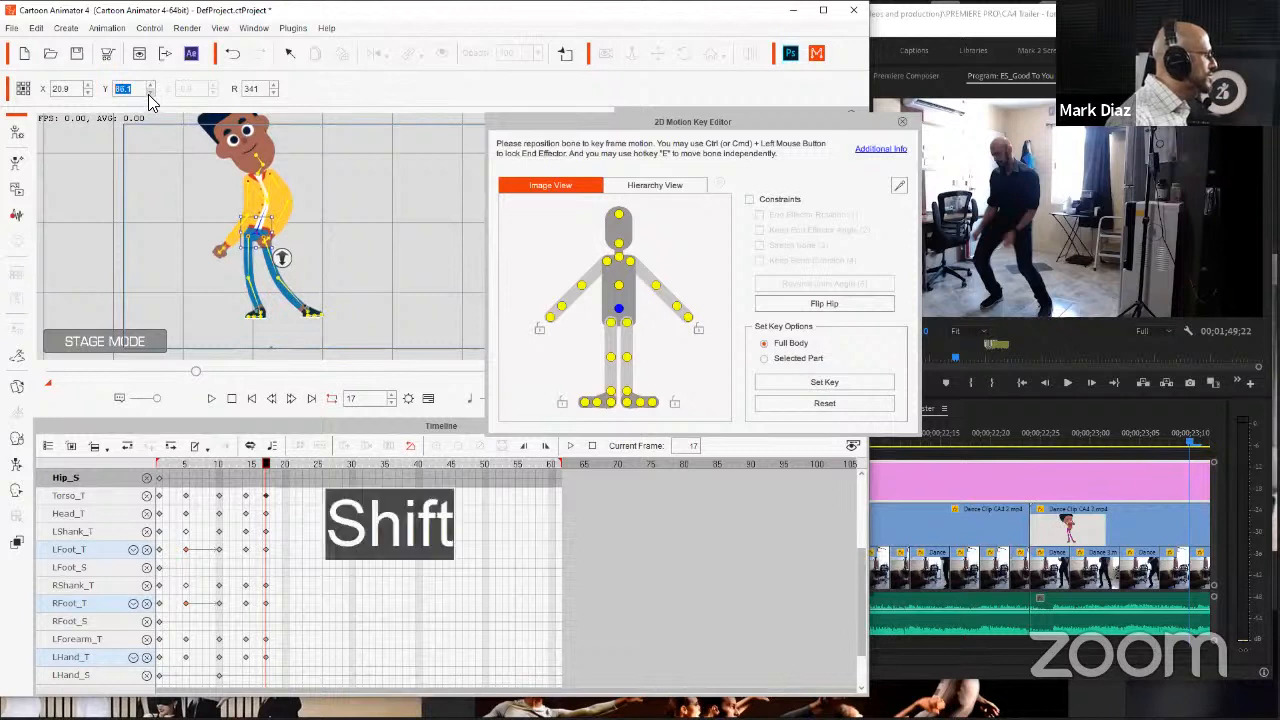
key("ctrl+z")
left_click(360, 254)
key("ctrl+z")
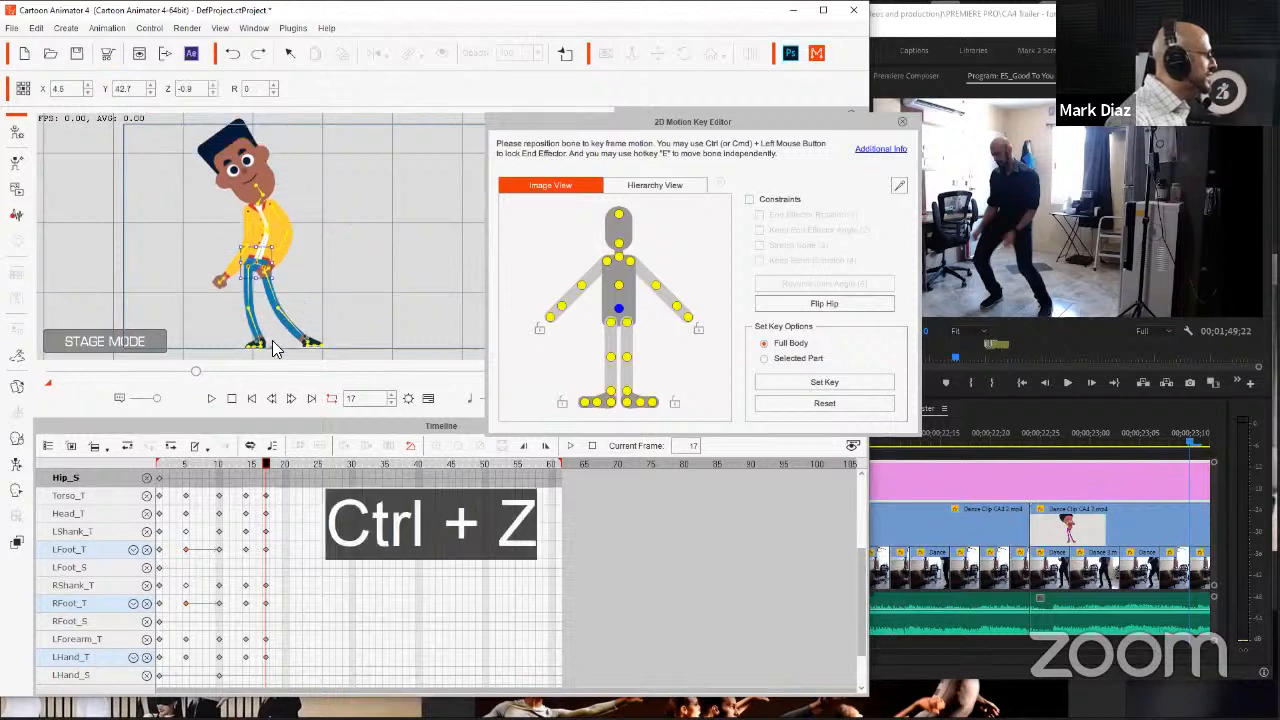
left_click(148, 85)
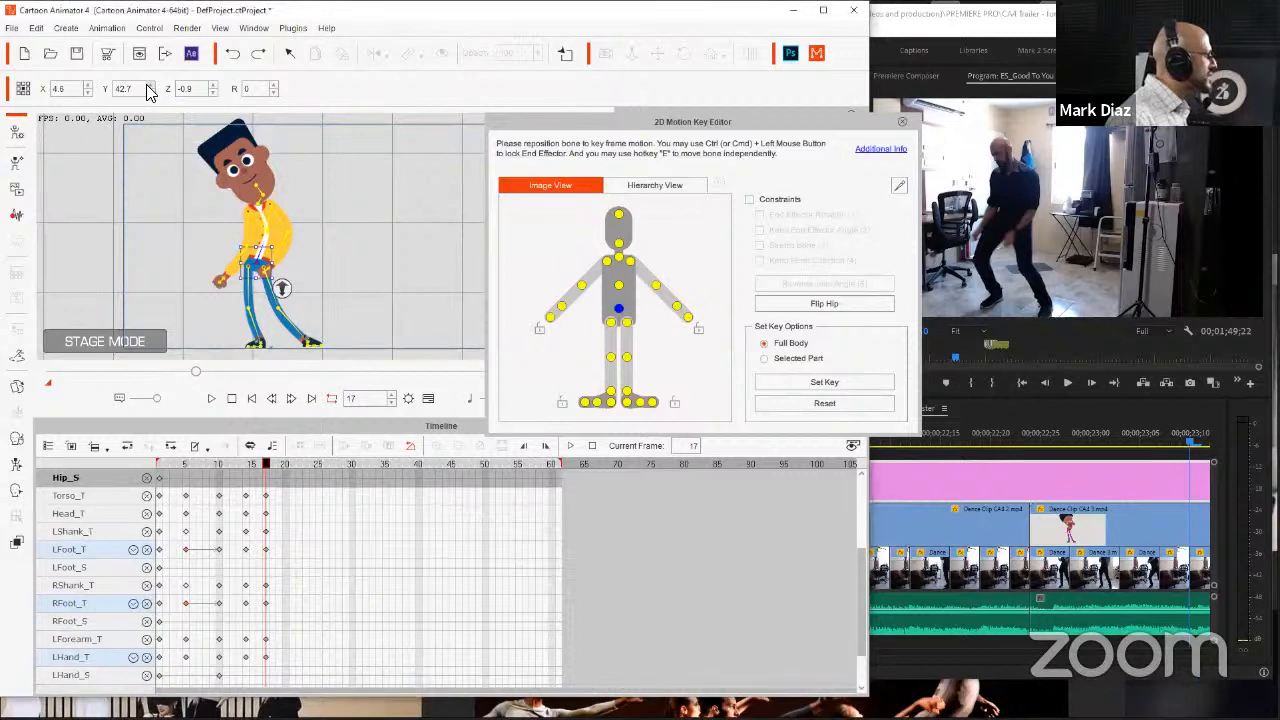
Step: Step back and forth through the torso keys between frames 1 and 17, comparing the poses
left_click(244, 494)
key("shift+Tab")
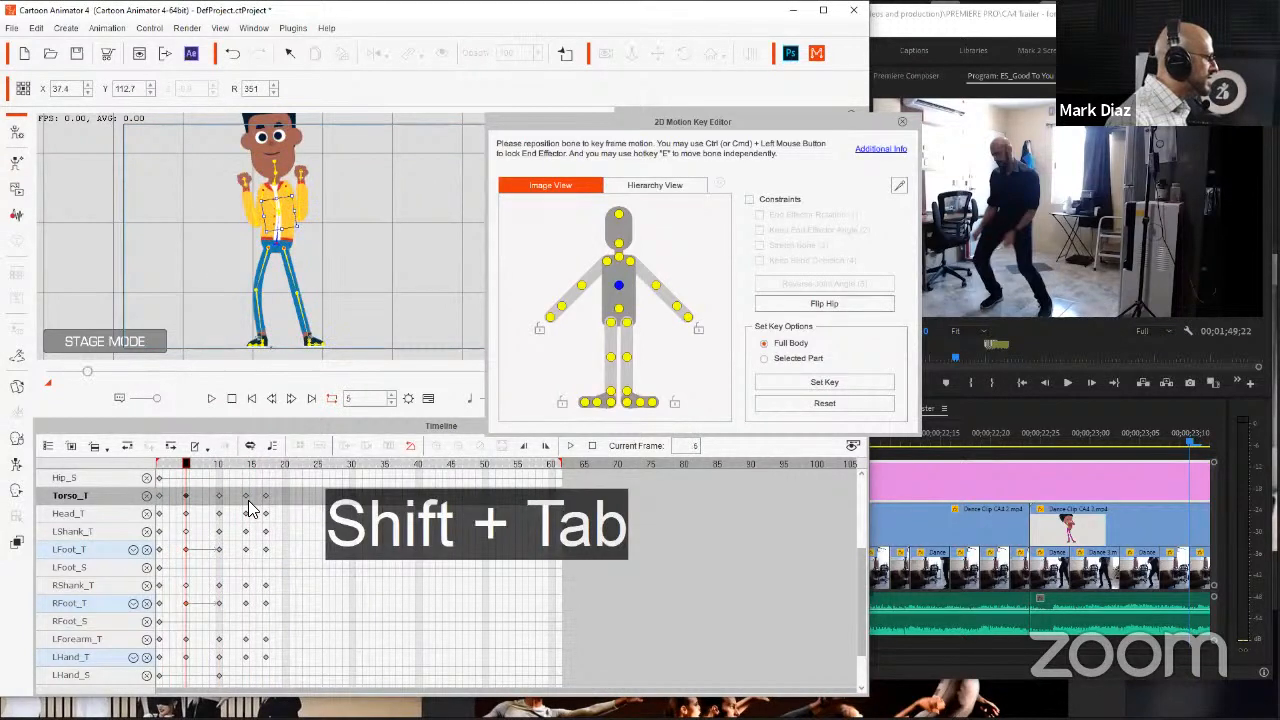
key("shift+Tab")
key("Tab")
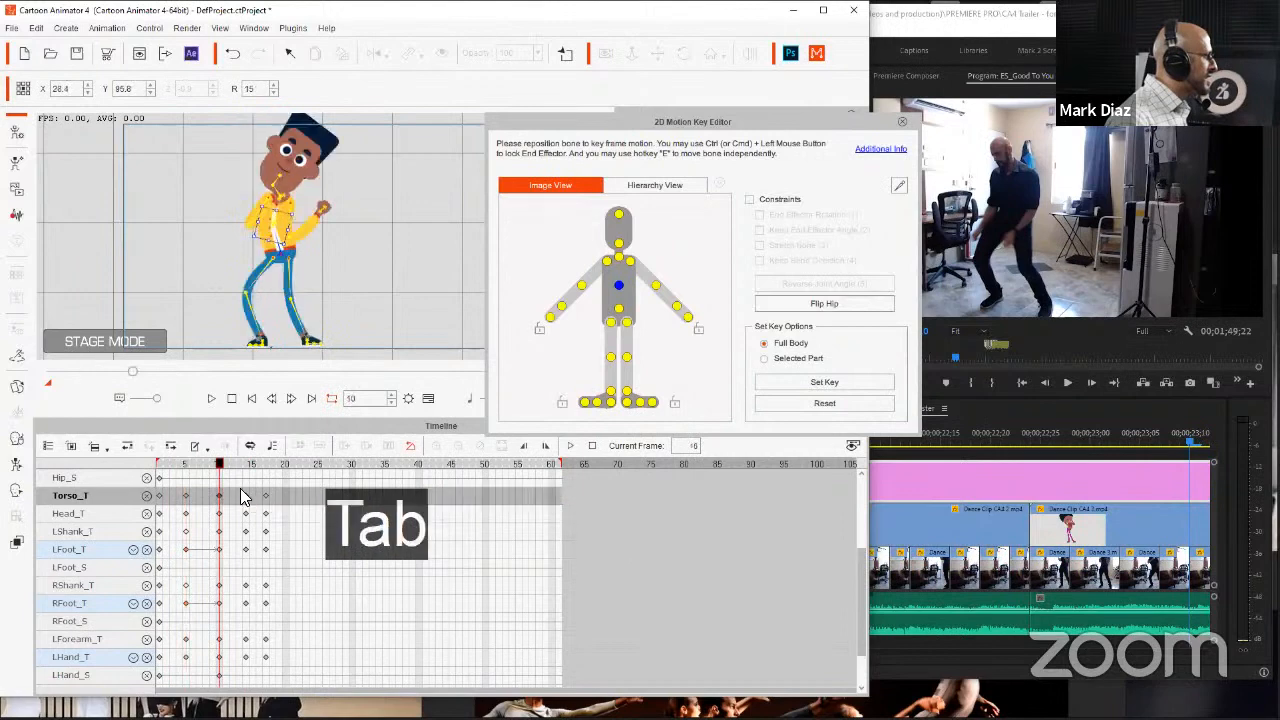
key("Tab")
key("shift+Tab")
key("shift+Tab")
key("shift+Tab")
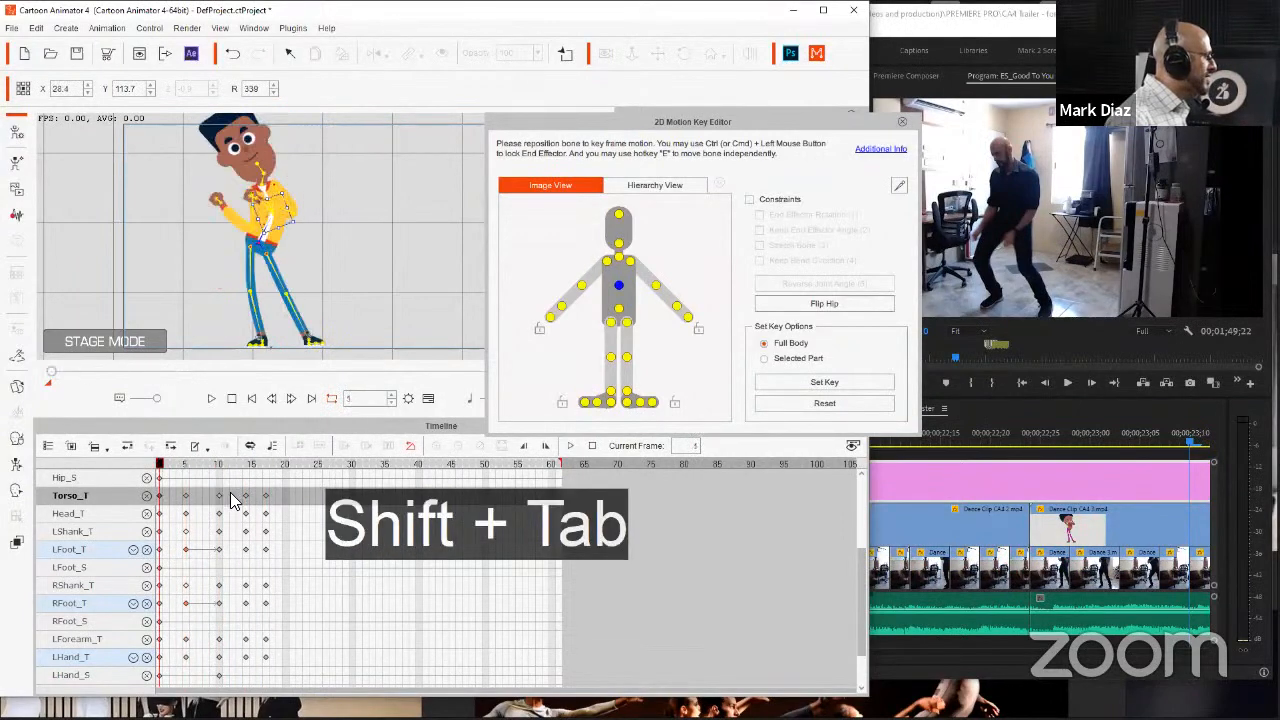
key("Tab")
key("Tab")
key("Tab")
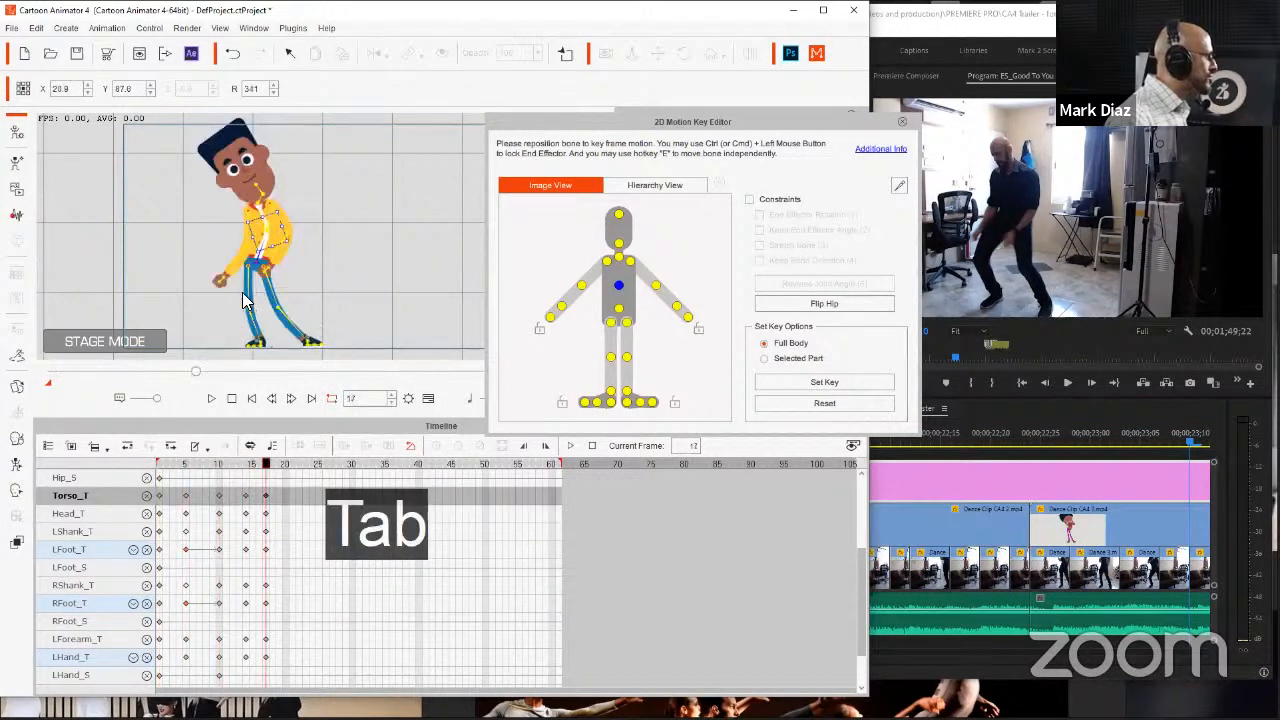
key("shift+Tab")
key("shift+Tab")
key("shift+Tab")
key("shift+Tab")
key("Tab")
key("Tab")
key("shift+Tab")
key("shift+Tab")
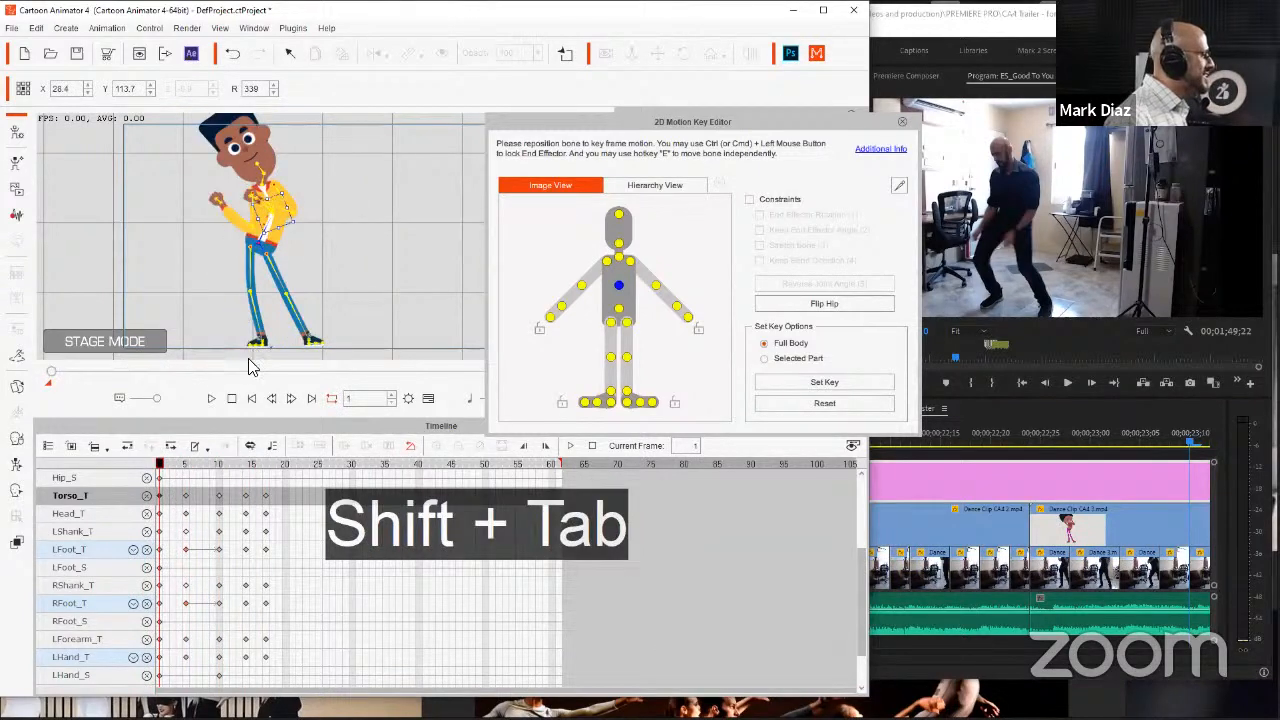
Step: Show the Project track in the timeline and expand its project row above the character's tracks
scroll(270, 530, "up", 3)
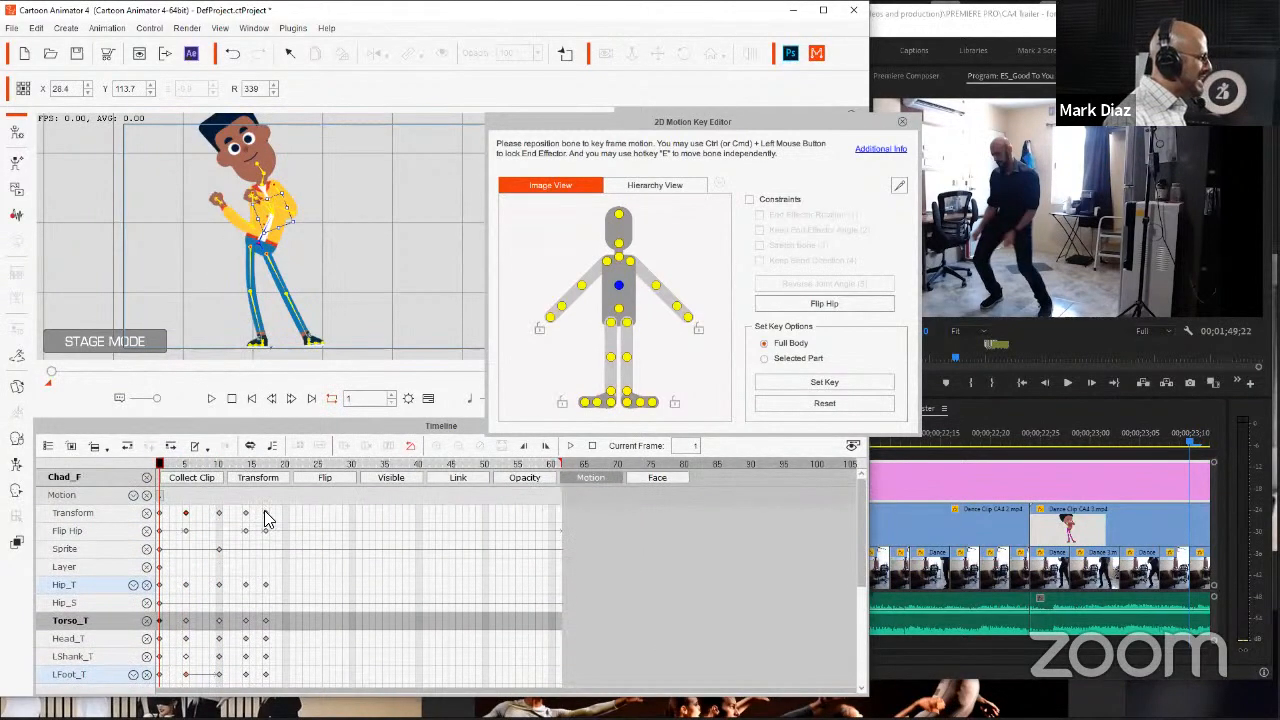
left_click(266, 513)
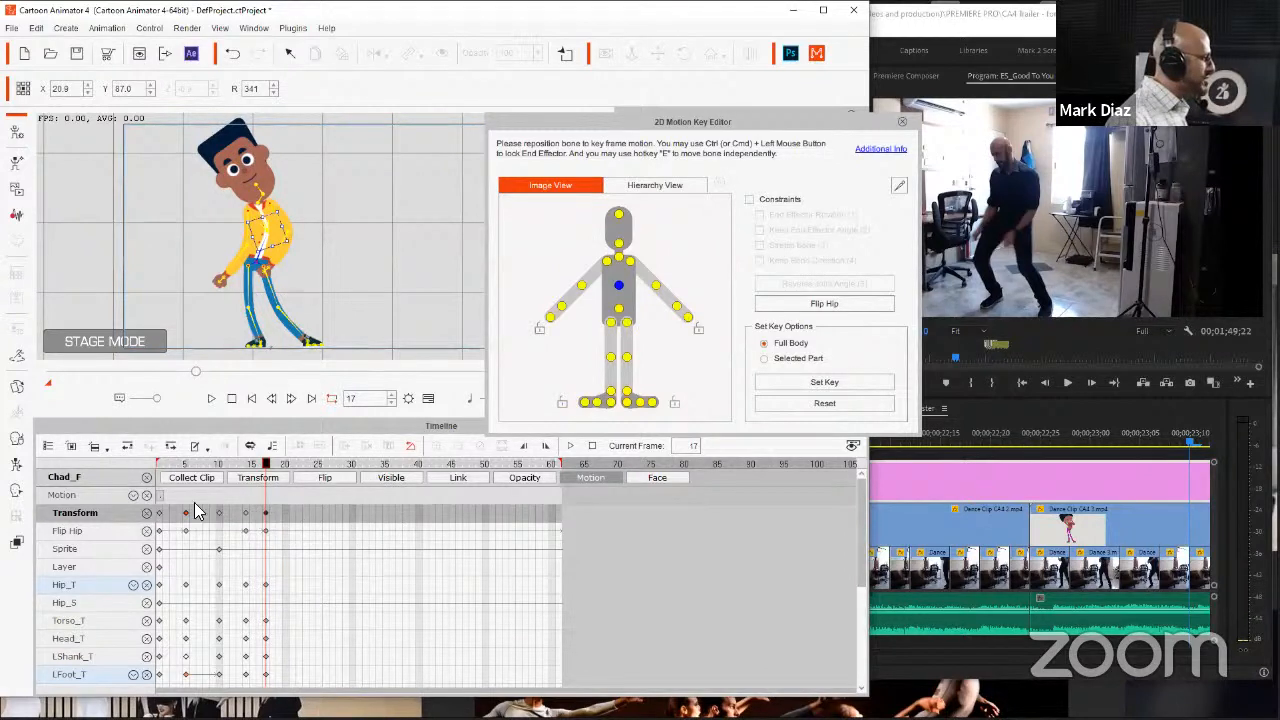
left_click(45, 447)
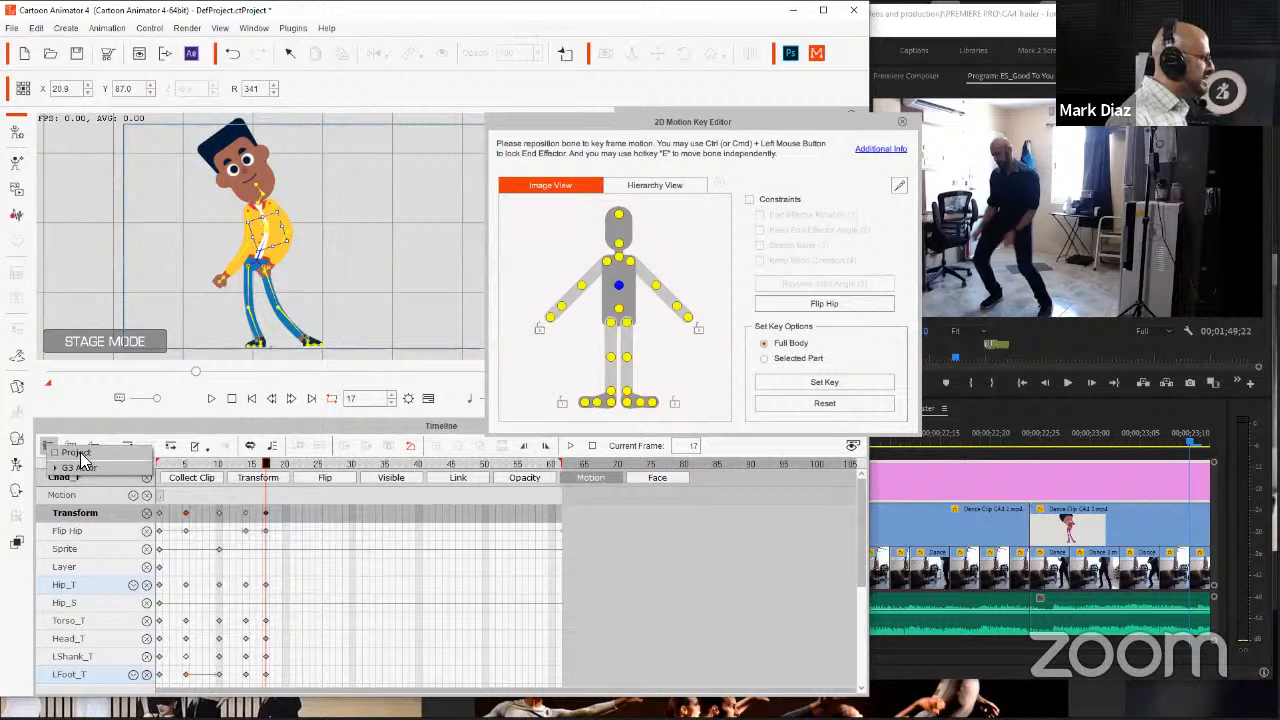
left_click(81, 455)
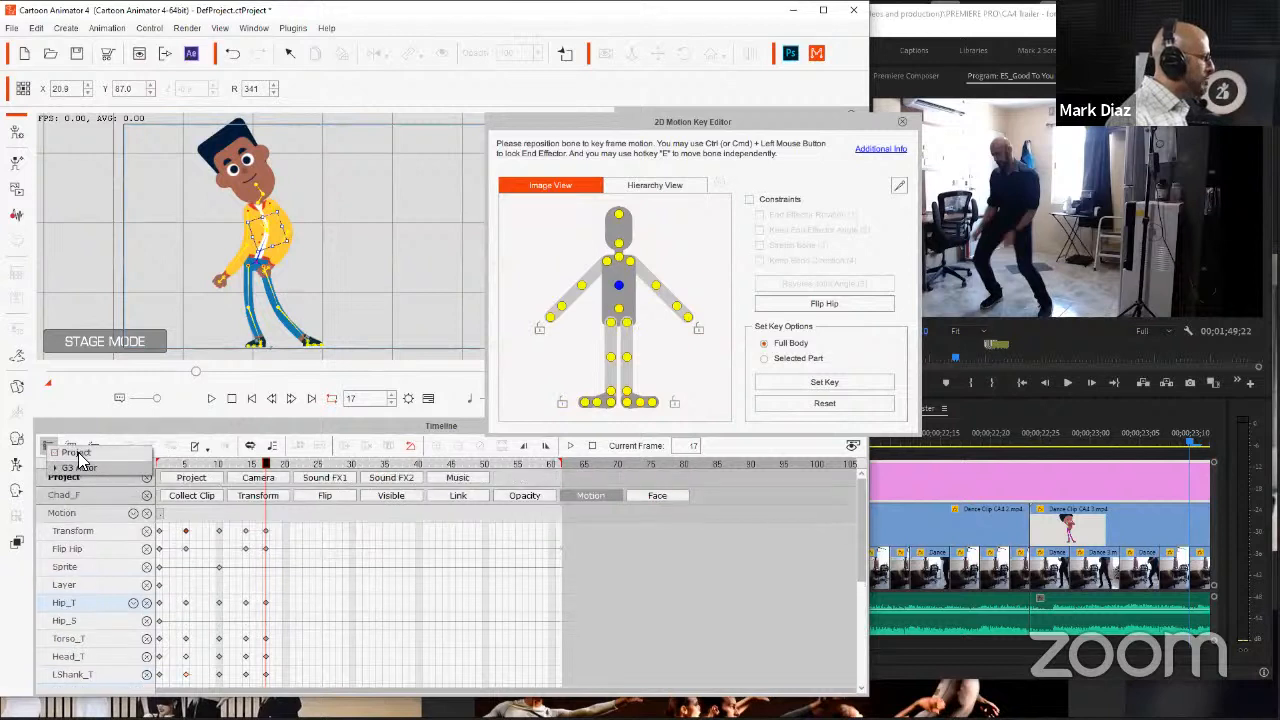
left_click(297, 506)
left_click(187, 477)
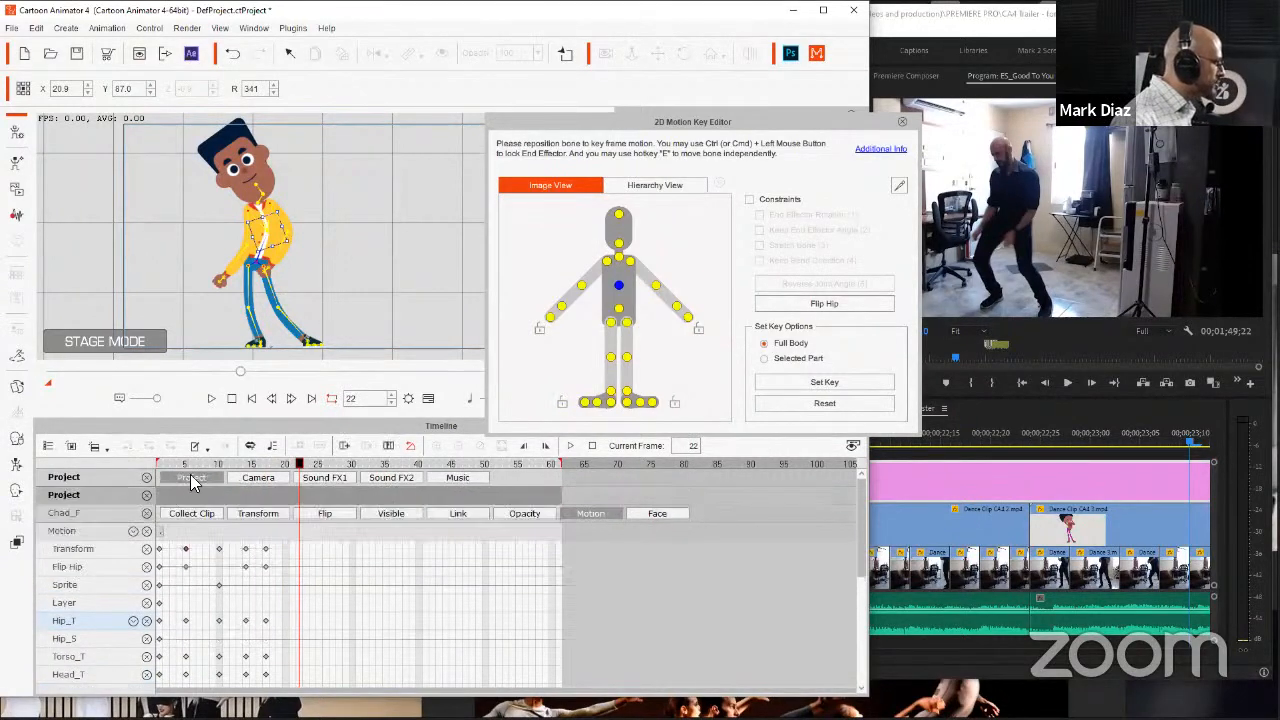
Step: Add a flag without a description at frame 17 on the project row
left_click(265, 494)
double_click(268, 494)
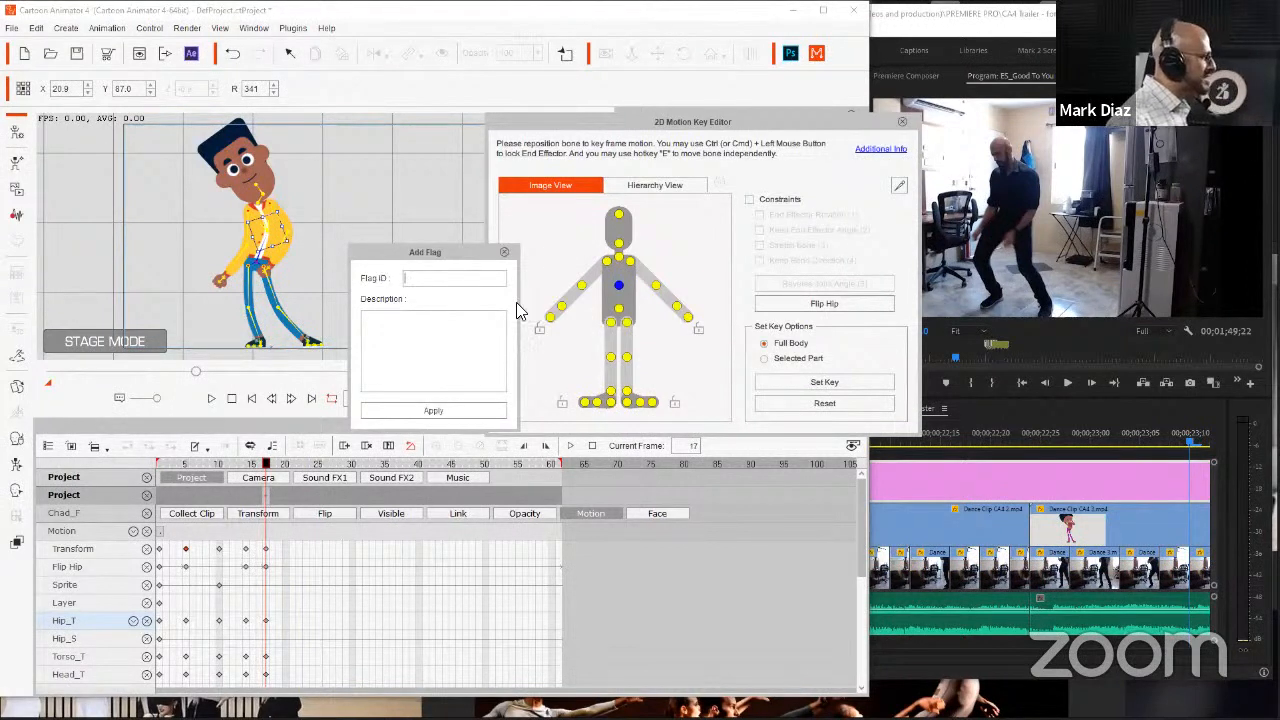
left_click(446, 414)
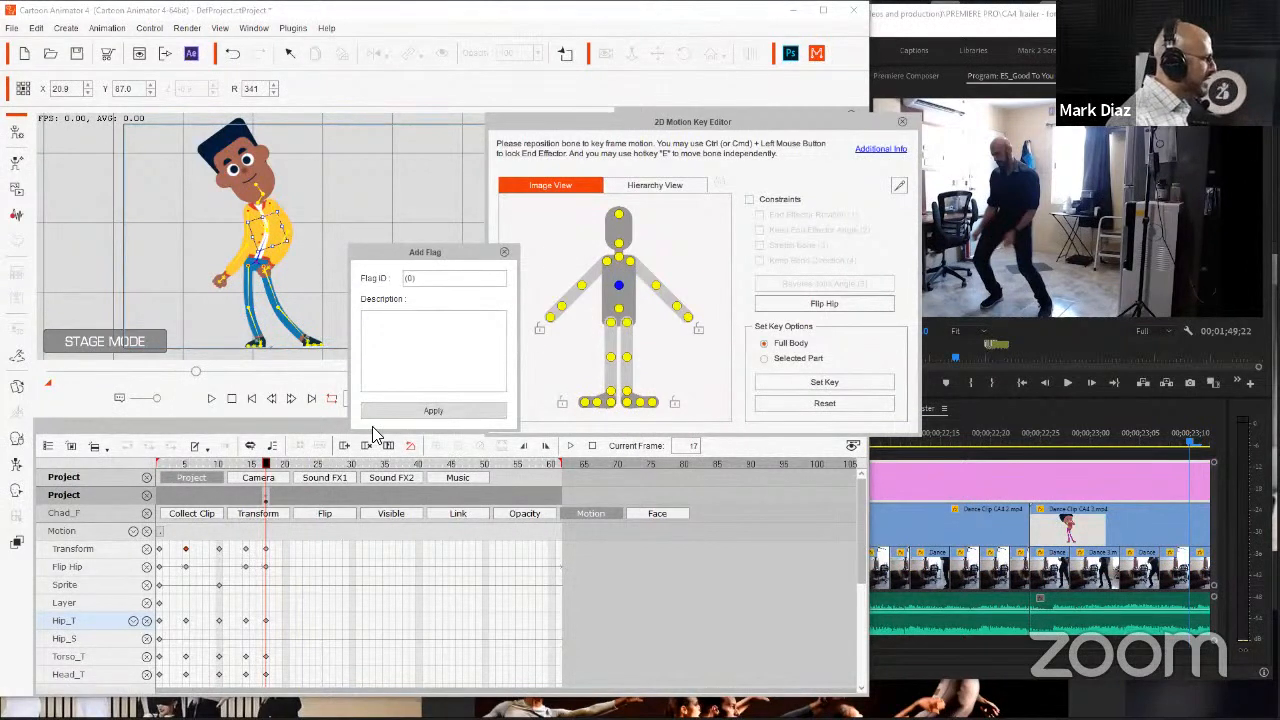
left_click(505, 253)
left_click(290, 532)
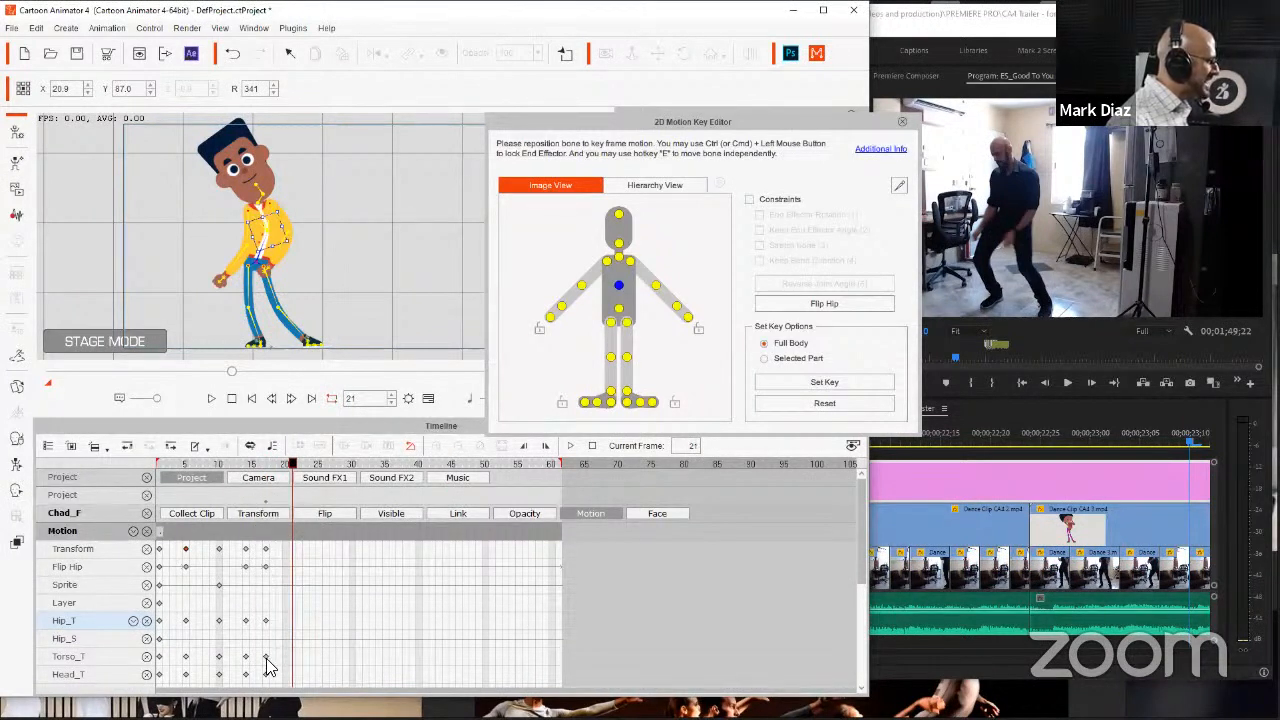
left_click(265, 477)
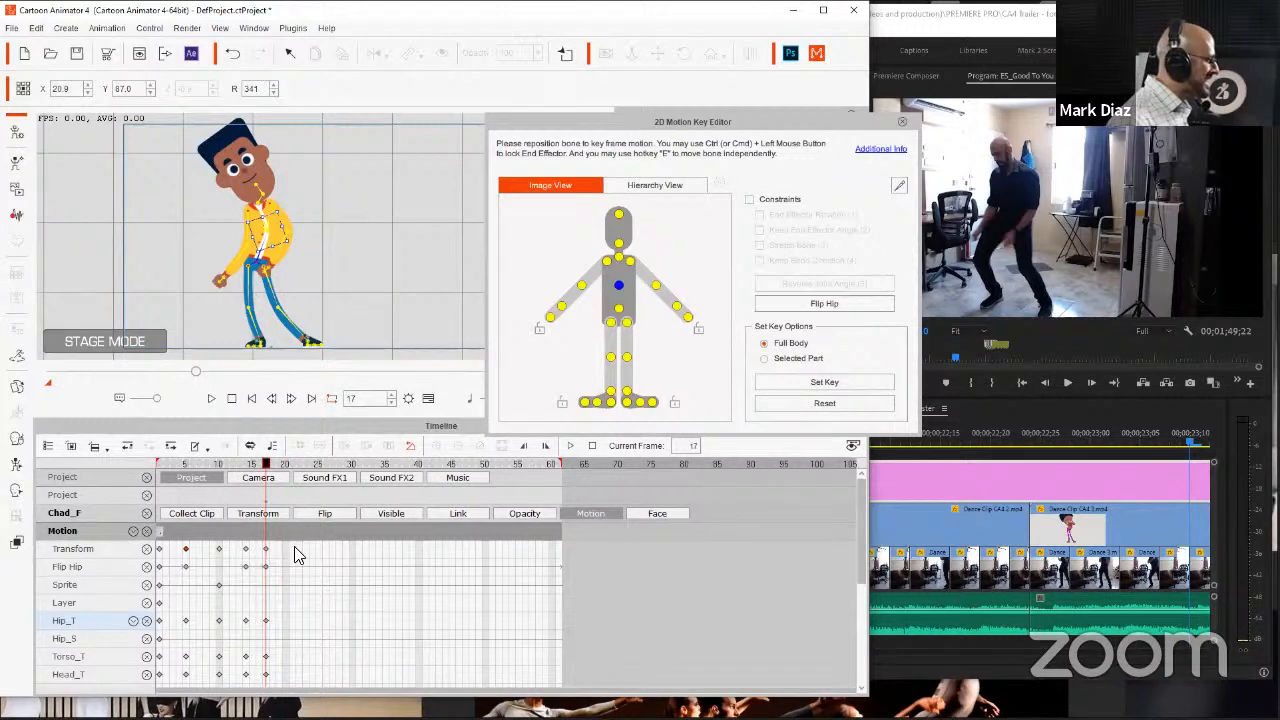
left_click(246, 549)
left_click(266, 549)
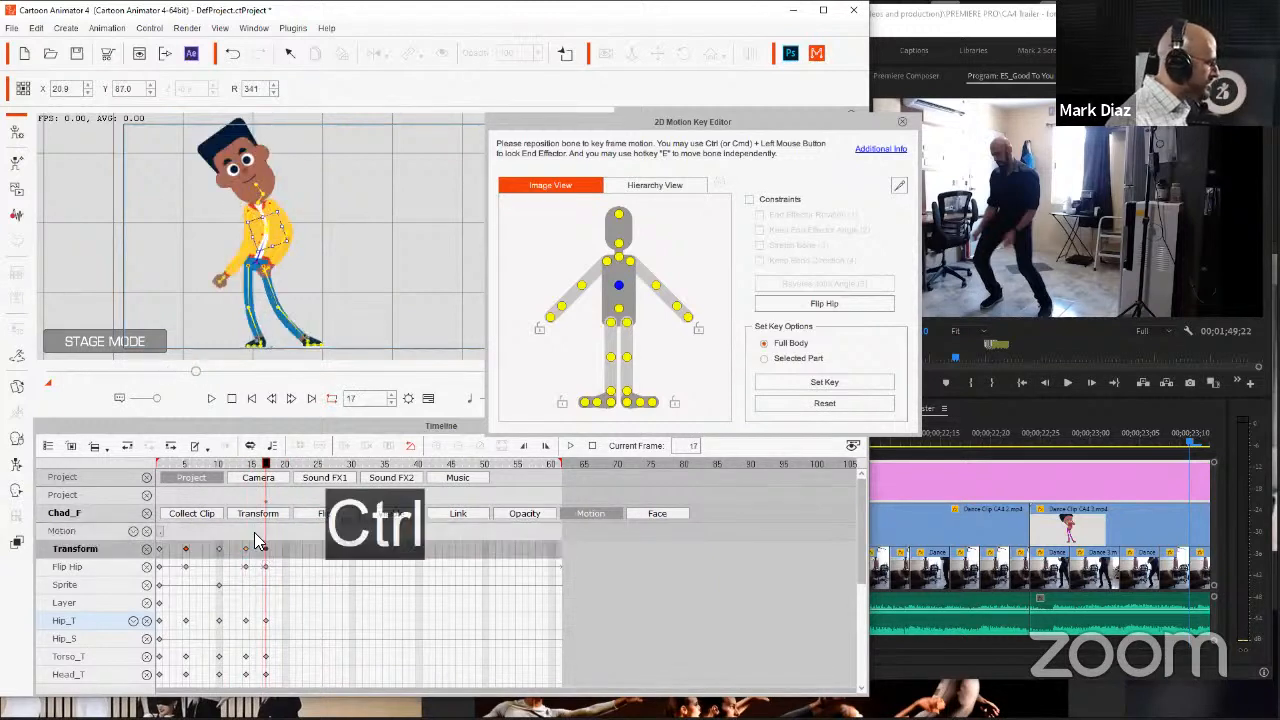
mouse_move(242, 552)
left_mouse_down()
mouse_move(277, 529)
mouse_move(292, 546)
mouse_move(219, 552)
mouse_move(236, 517)
mouse_move(268, 503)
mouse_move(308, 541)
left_mouse_up()
mouse_move(188, 559)
left_mouse_down()
mouse_move(256, 489)
mouse_move(299, 494)
mouse_move(332, 534)
mouse_move(157, 553)
mouse_move(228, 476)
mouse_move(300, 457)
mouse_move(340, 489)
mouse_move(358, 539)
mouse_move(307, 556)
left_mouse_up()
key("ctrl")
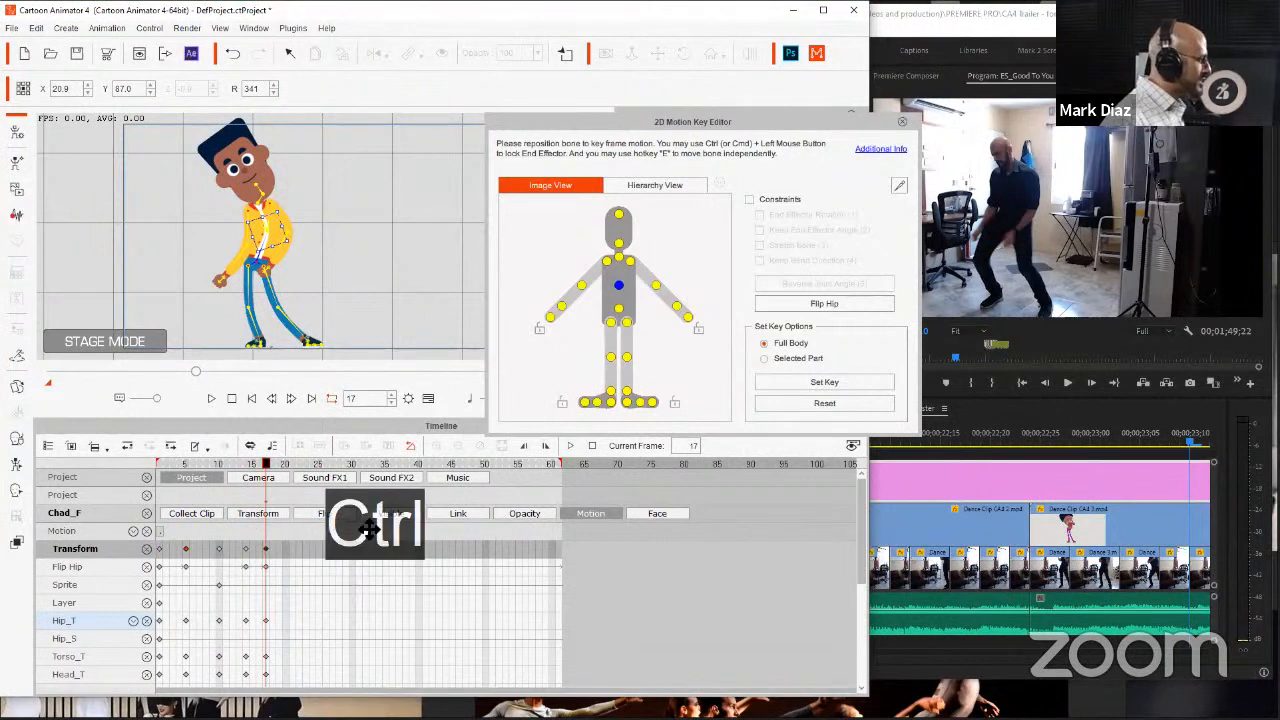
left_click_drag(369, 530, 130, 407)
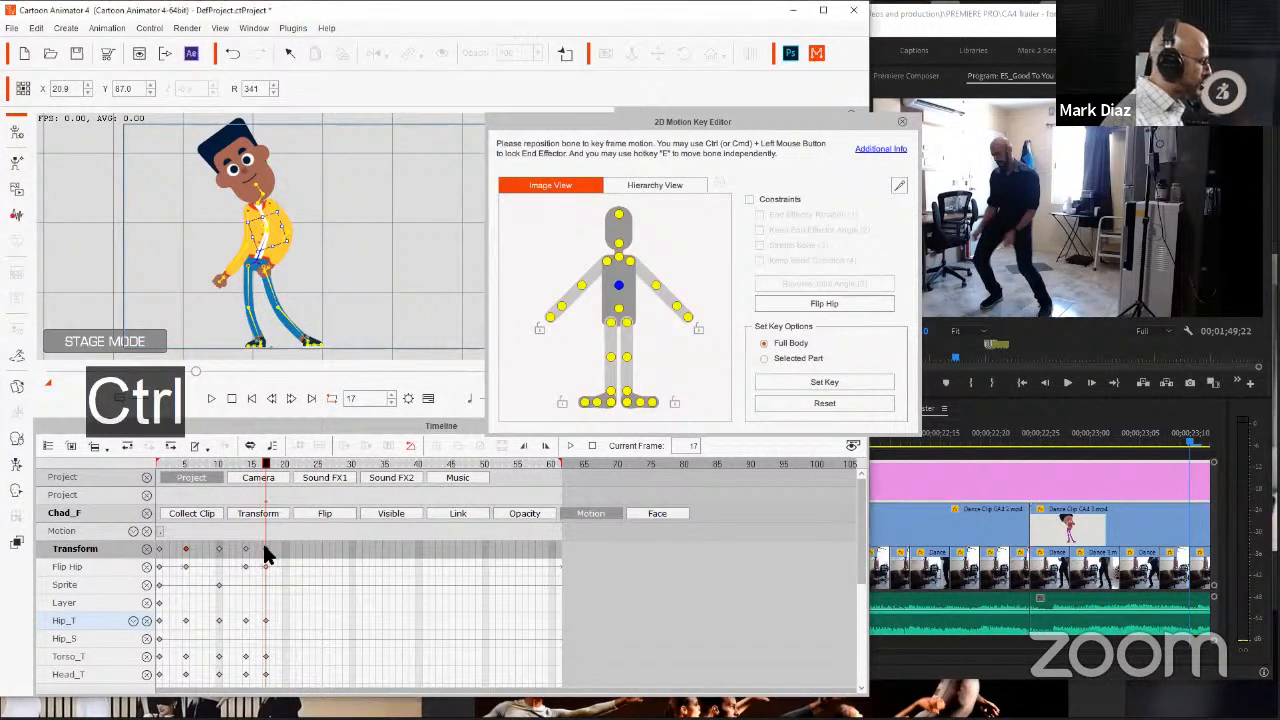
Step: Switch to Premiere Pro and advance the live-action dance reference by four frames from 00;00;23;10
left_click(245, 549)
left_click(1138, 474)
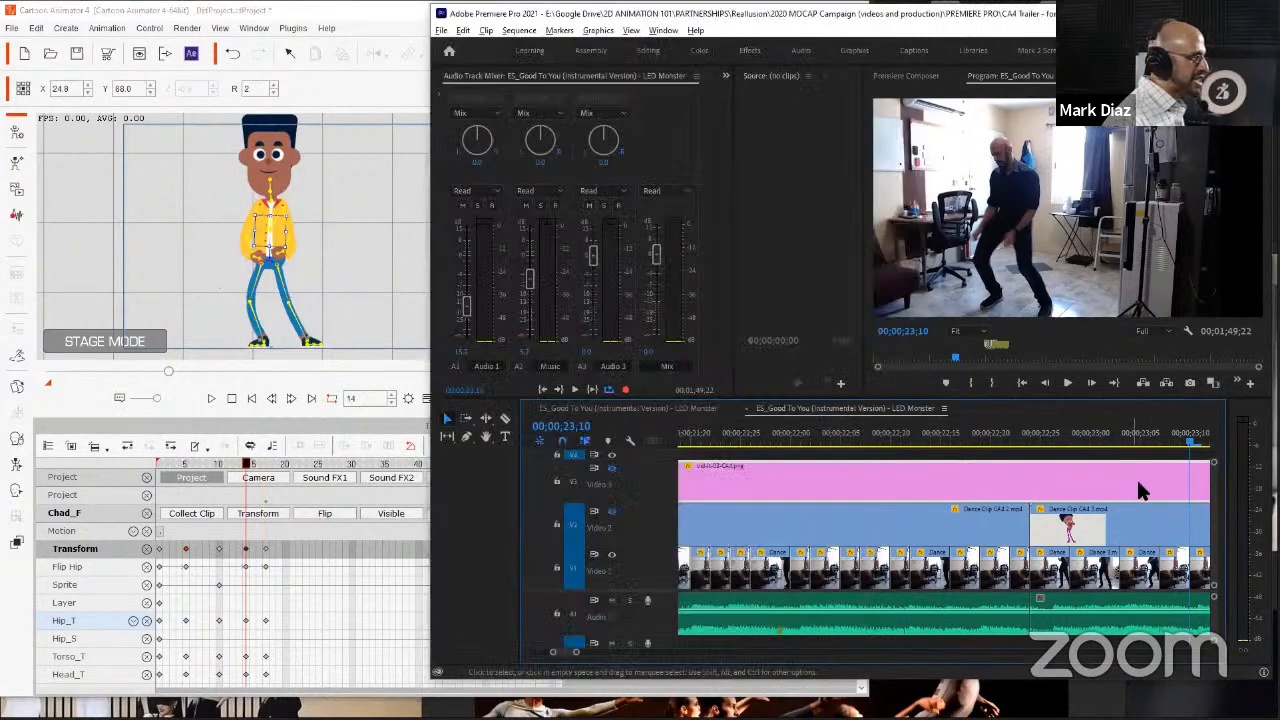
scroll(1106, 501, "right", 5)
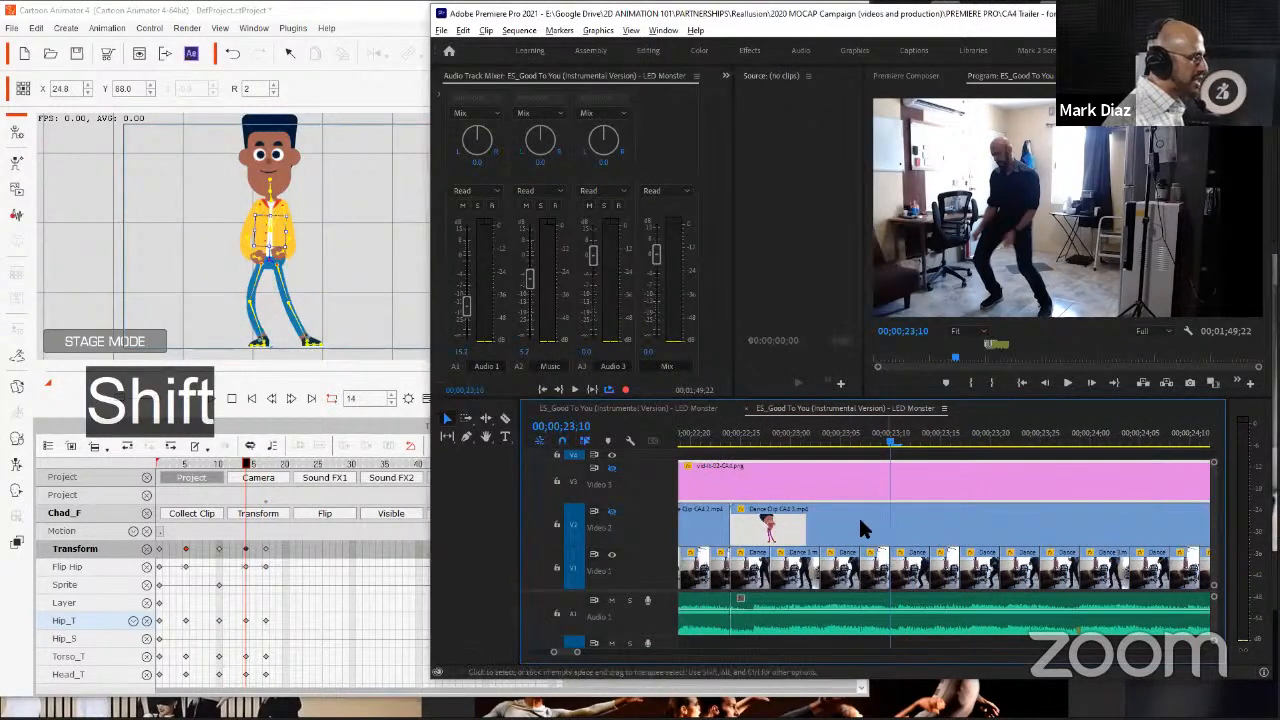
key("Right")
key("Right")
key("Right")
key("Right")
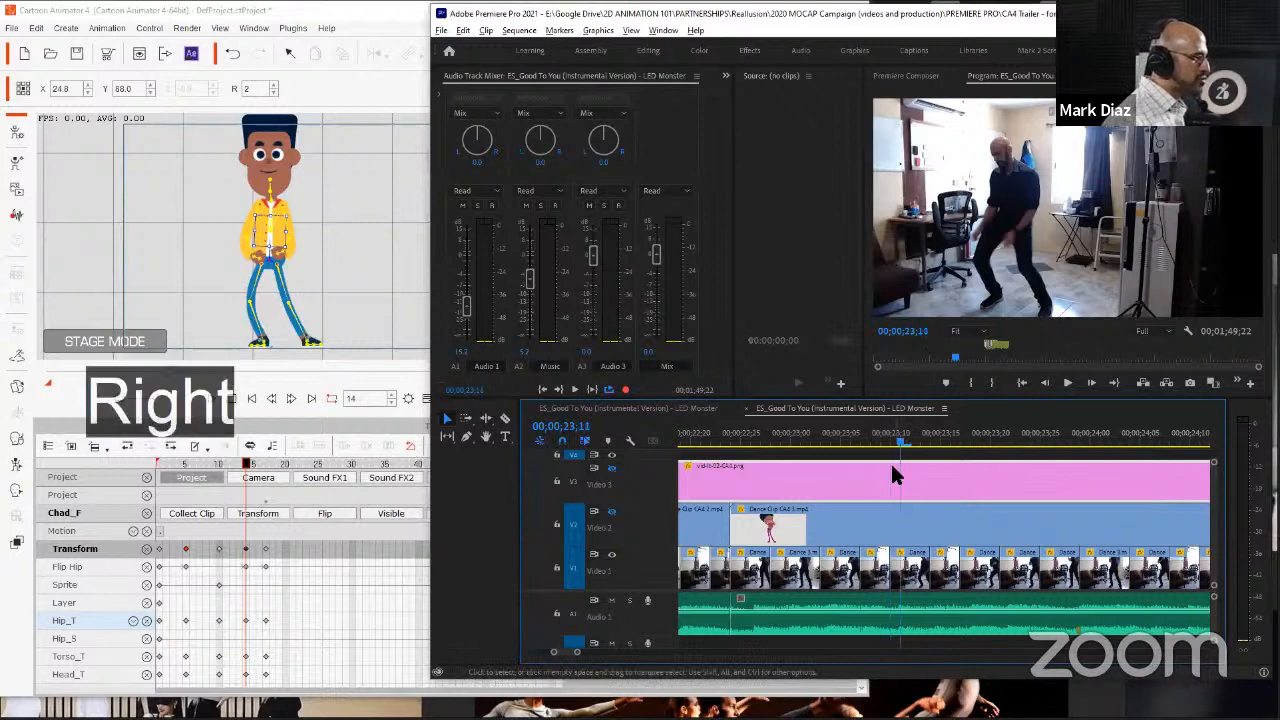
Step: Back in Cartoon Animator, copy the frame 14 Transform key and paste its pose at frame 21
left_click(268, 550)
left_click(246, 551)
key("ctrl+c")
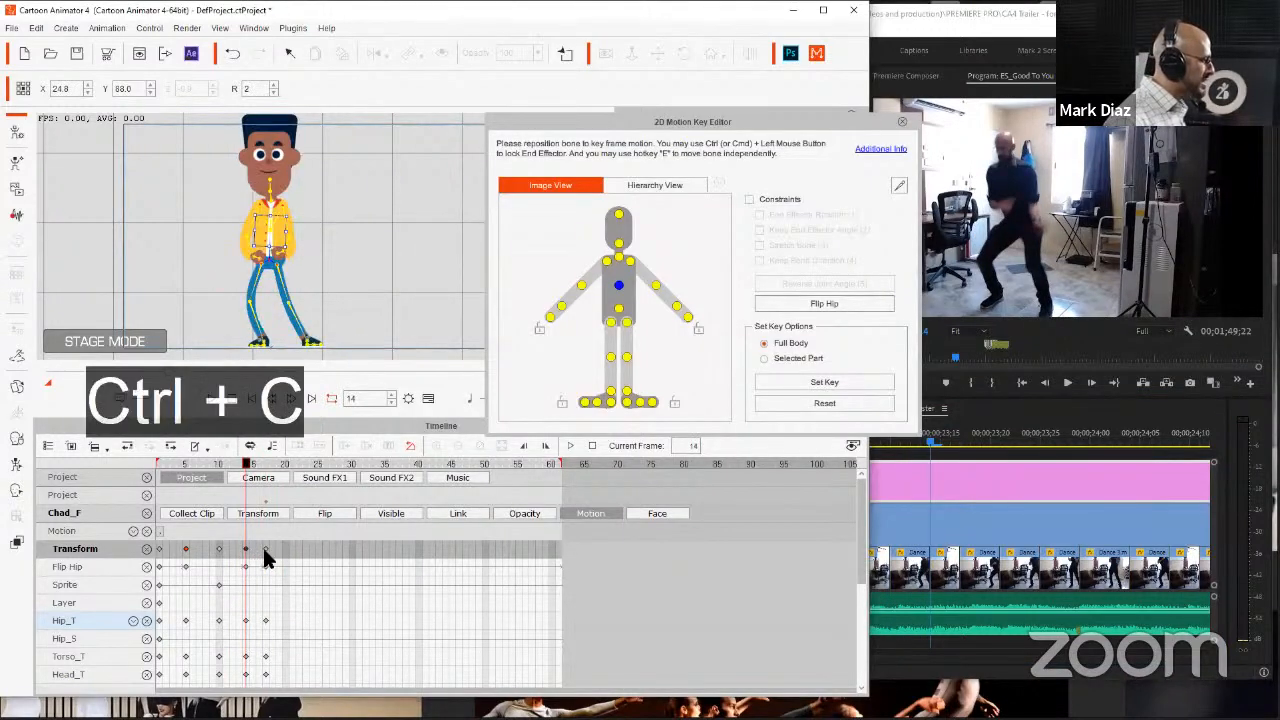
left_click(272, 565)
key("Right")
key("Right")
key("Right")
key("Right")
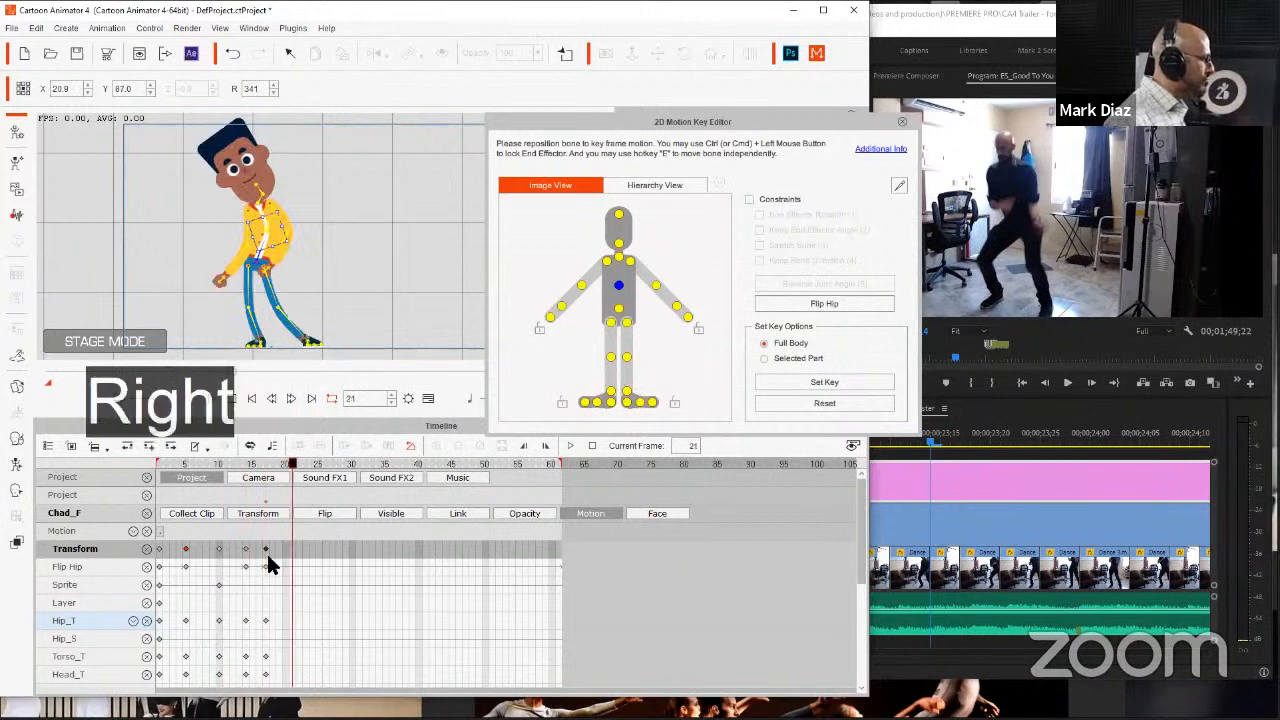
key("ctrl+v")
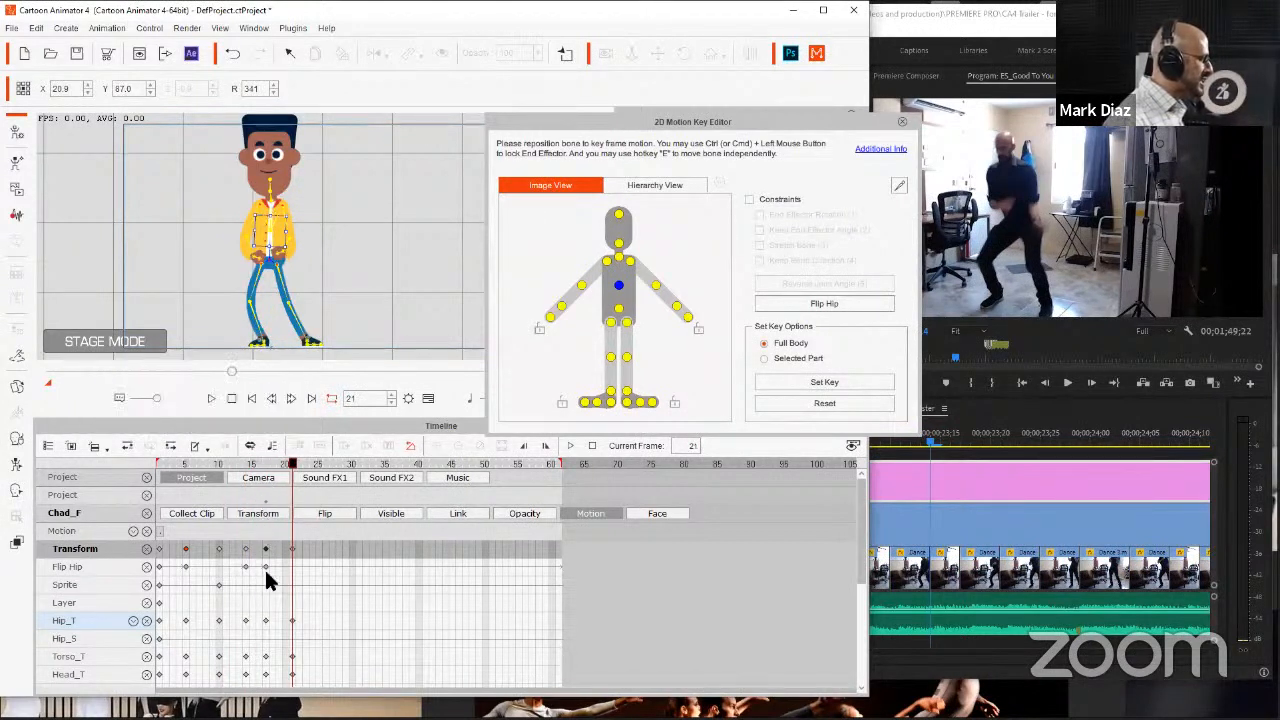
Step: Advance the Premiere Pro reference to 00;00;23;17, and copy Cartoon Animator's frame 10 Transform key to frame 24
left_click(948, 568)
key("Right")
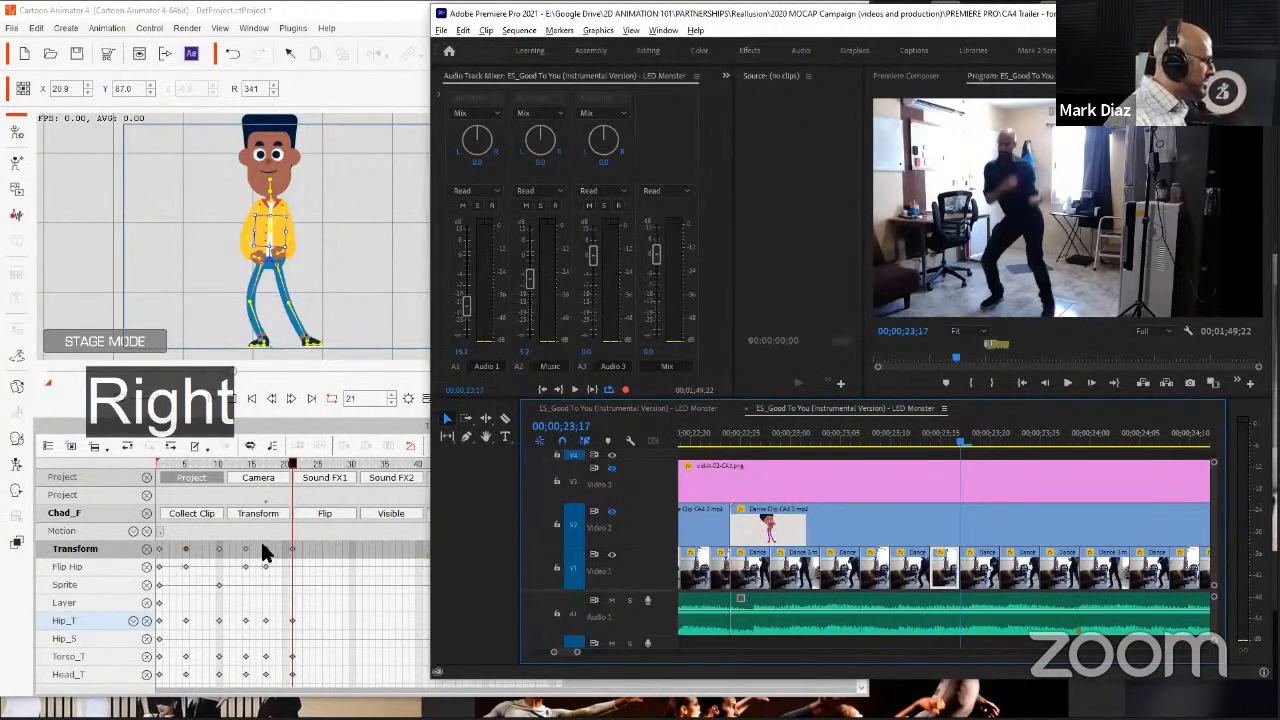
left_click(264, 544)
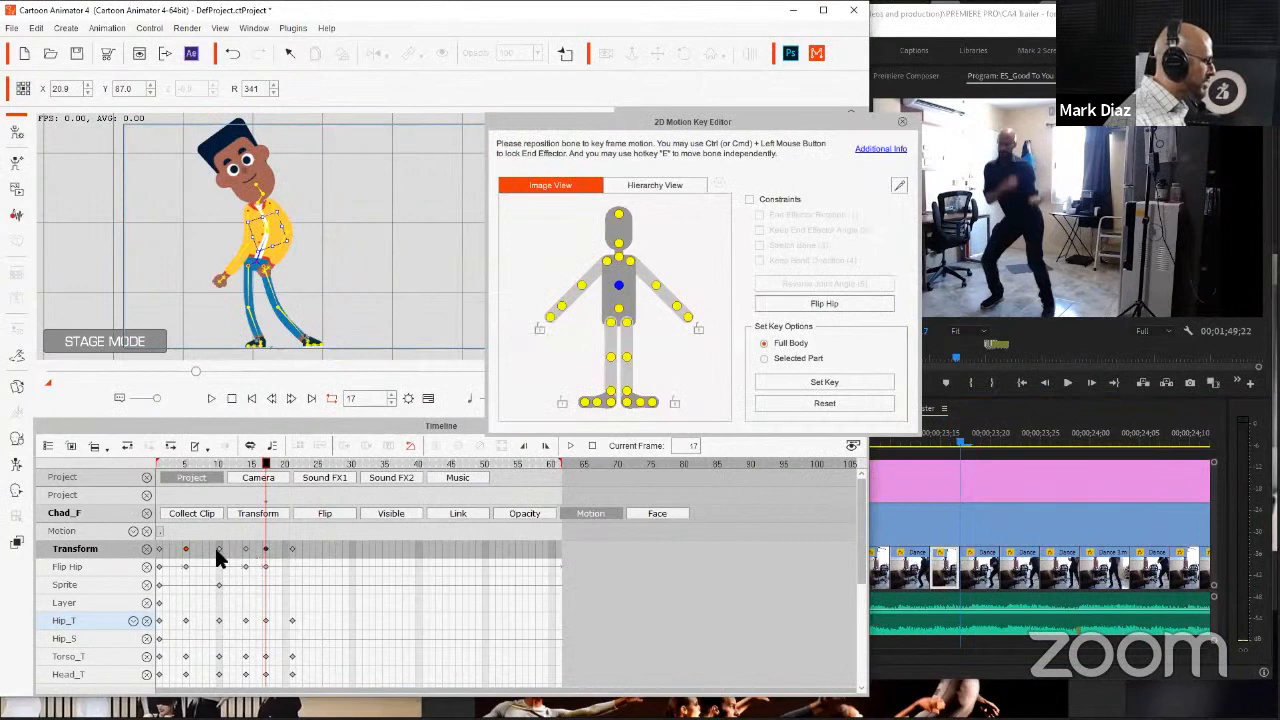
left_click(218, 548)
key("ctrl+c")
left_click(290, 547)
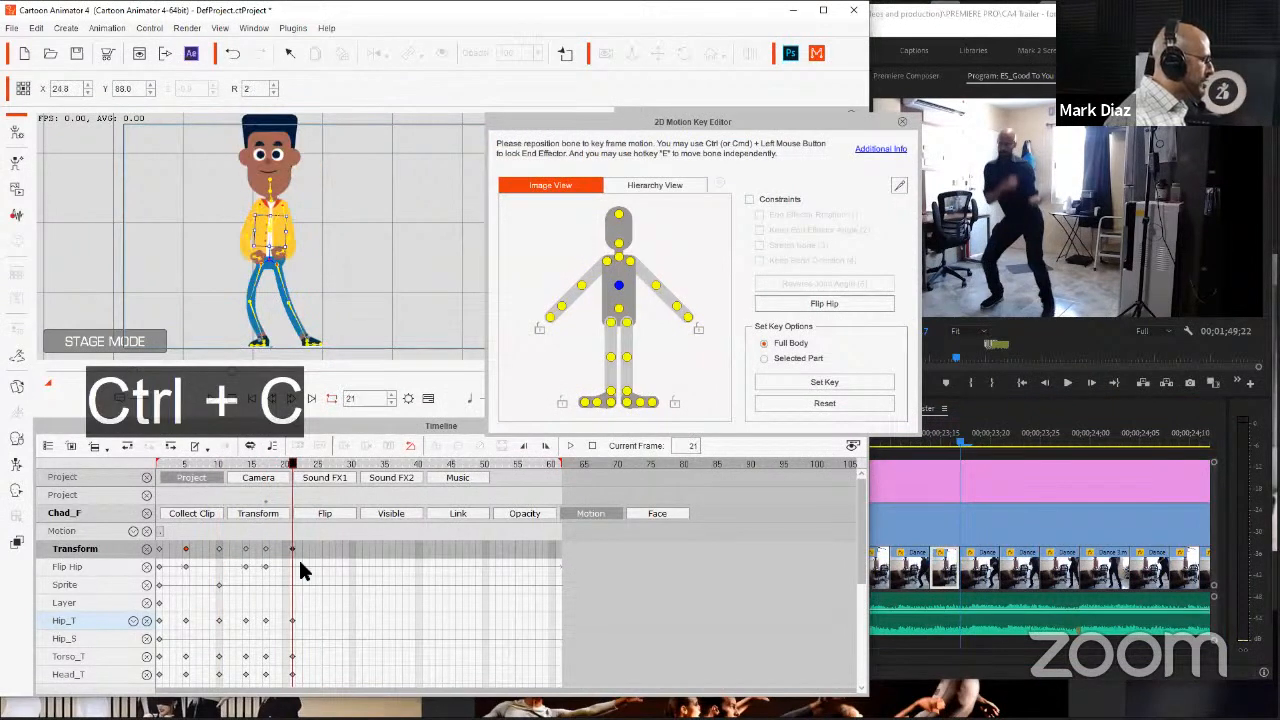
key("Right")
key("Right")
key("Right")
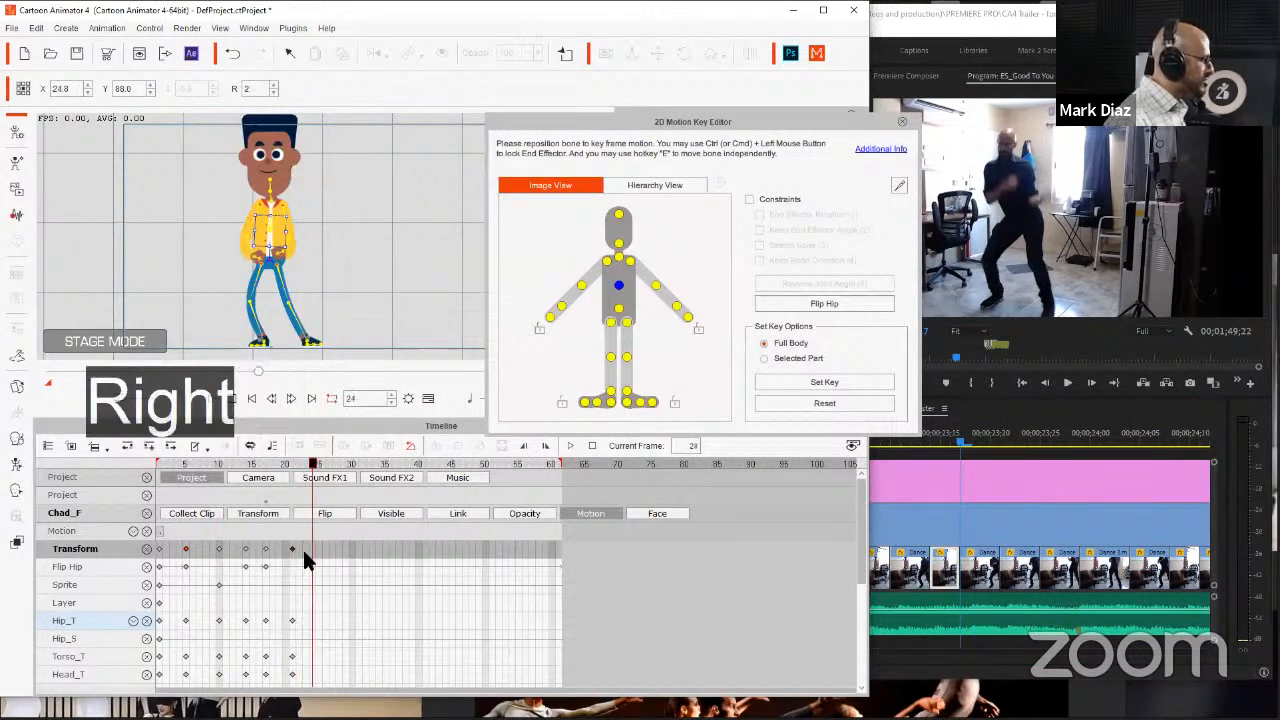
key("ctrl+v")
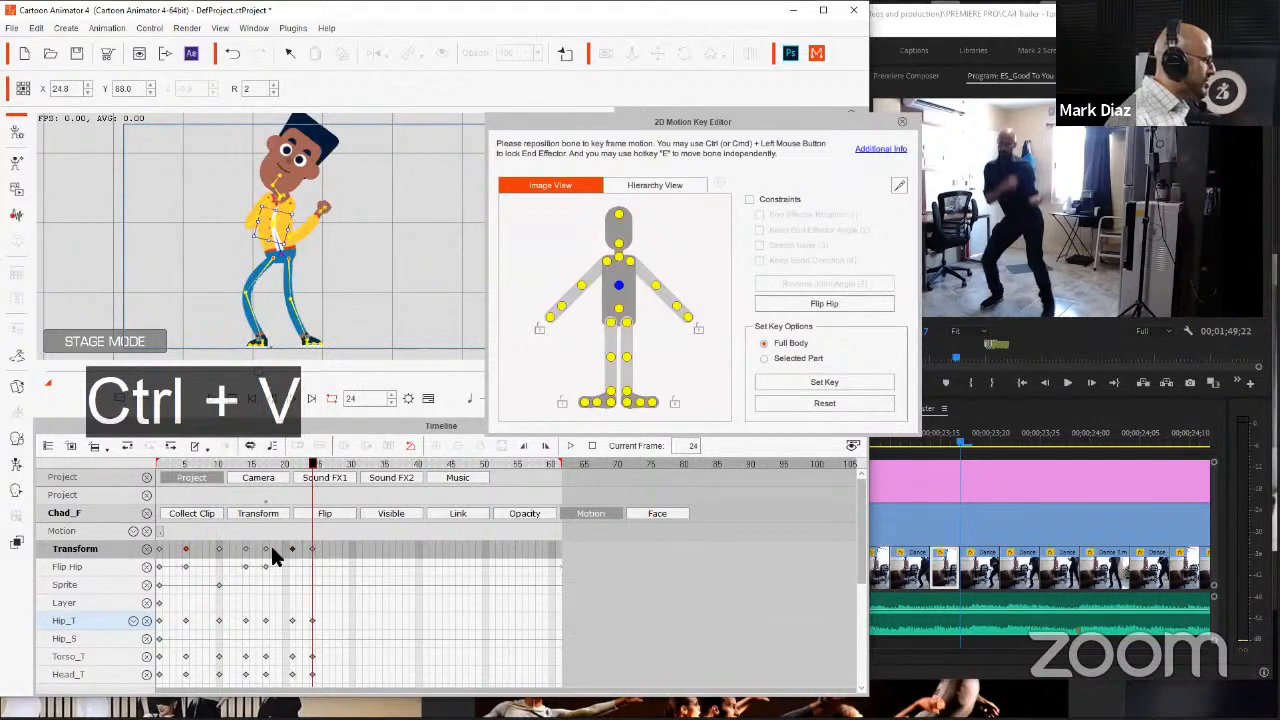
left_click(292, 549)
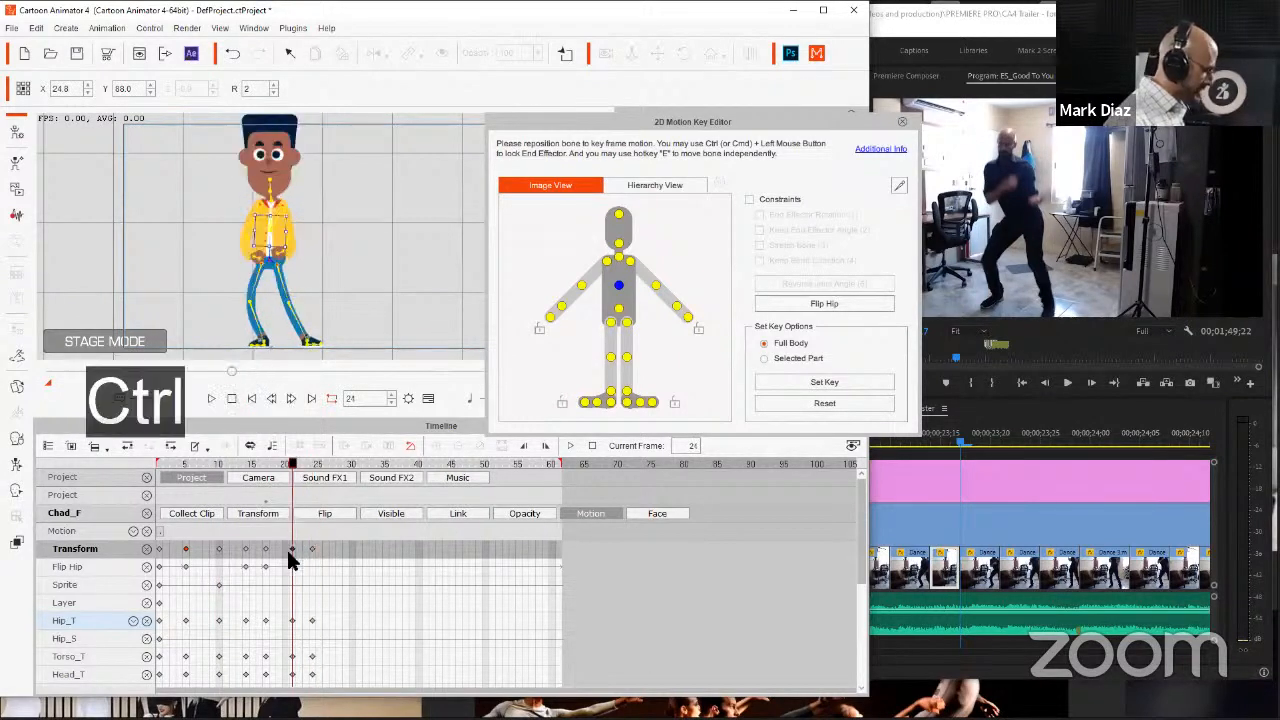
key("ctrl+2")
mouse_move(292, 549)
left_mouse_down()
mouse_move(259, 531)
mouse_move(220, 550)
mouse_move(258, 512)
mouse_move(312, 549)
left_mouse_up()
key("Escape")
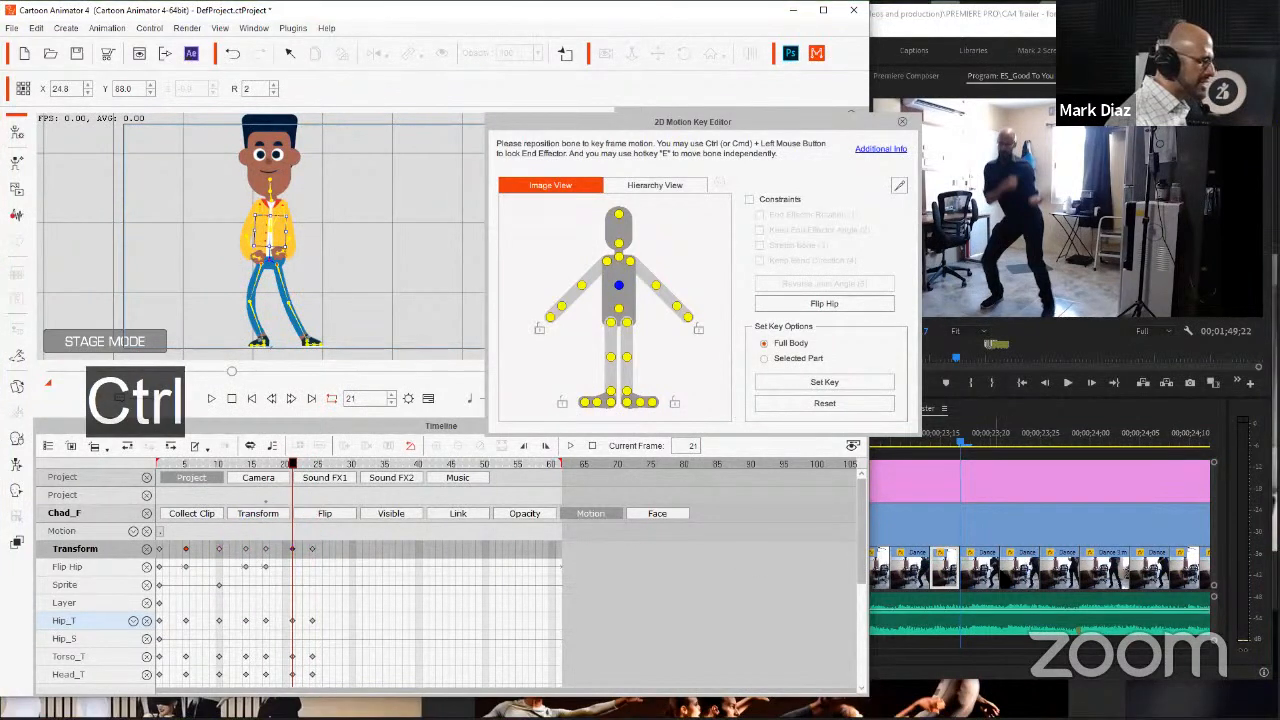
Step: Switch to Premiere Pro and advance the dance reference to 00;00;23;21 to check the following pose
left_click(985, 577)
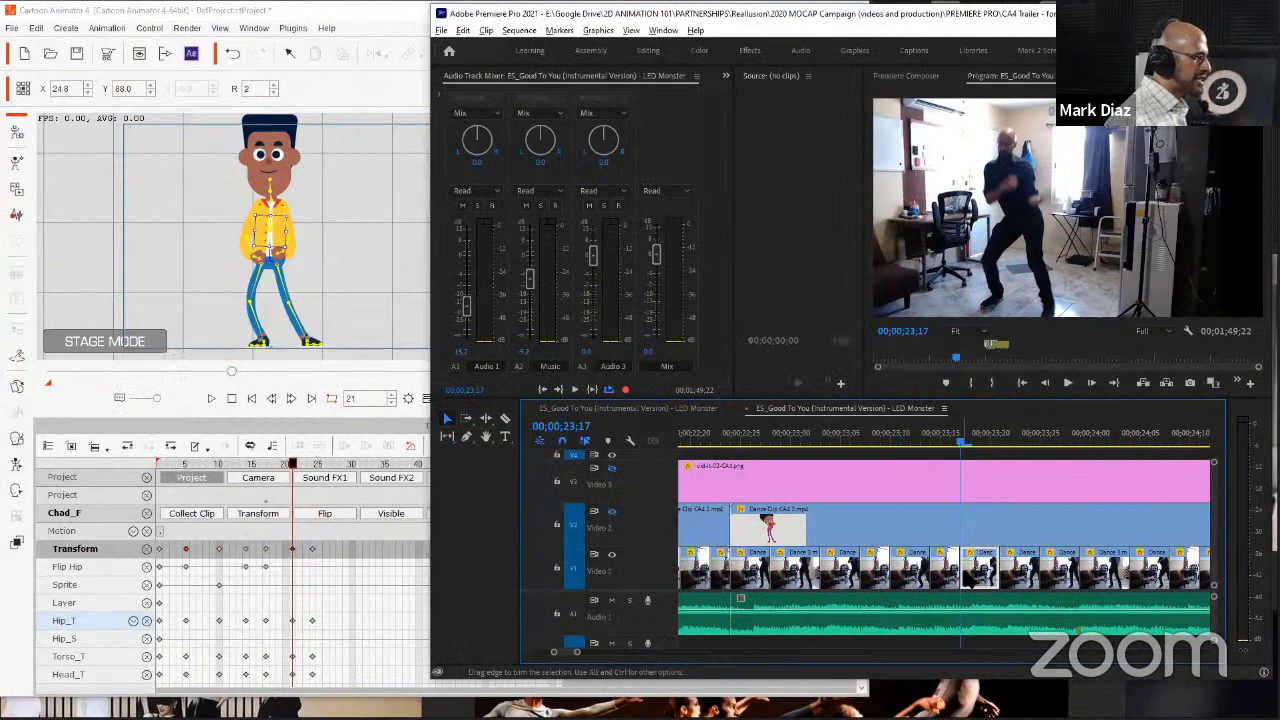
key("Right")
key("Right")
key("Right")
key("Right")
key("Right")
key("Right")
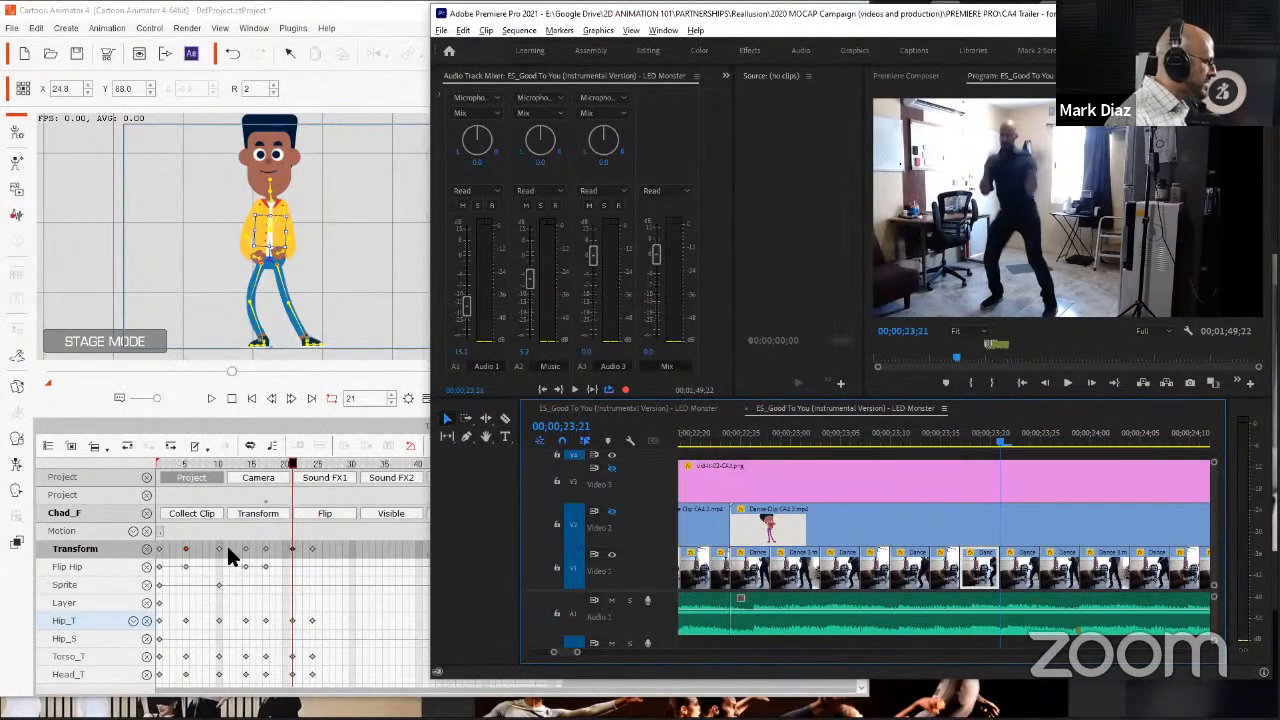
Step: Switch to Cartoon Animator, copy the frame 5 Transform key and paste its pose at frame 28
left_click(264, 546)
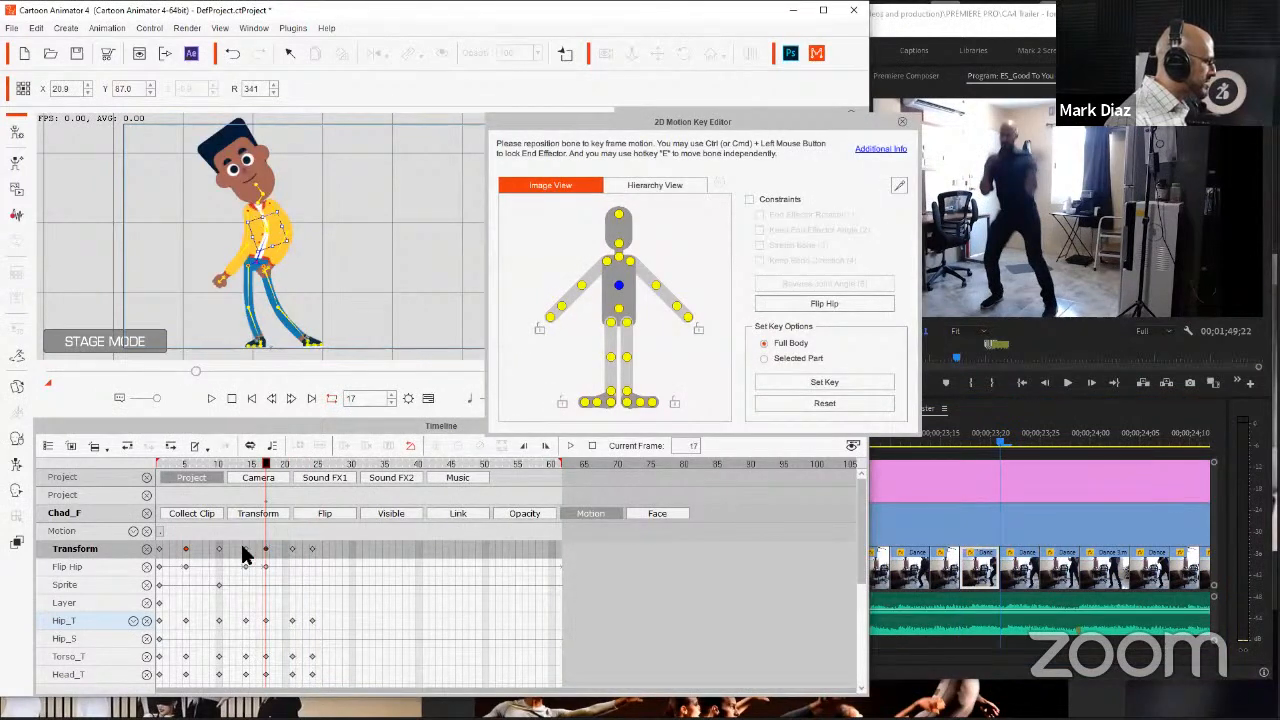
left_click(185, 549)
key("ctrl+c")
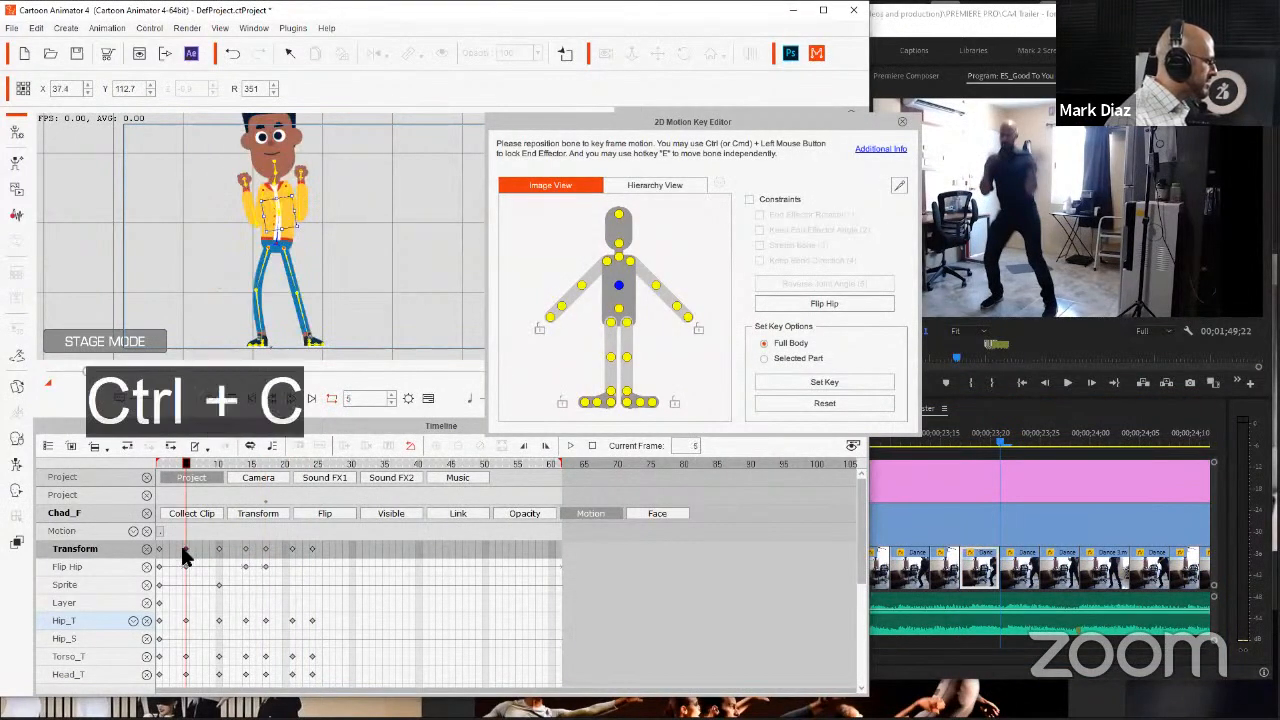
left_click(310, 549)
key("Right")
key("Right")
key("Right")
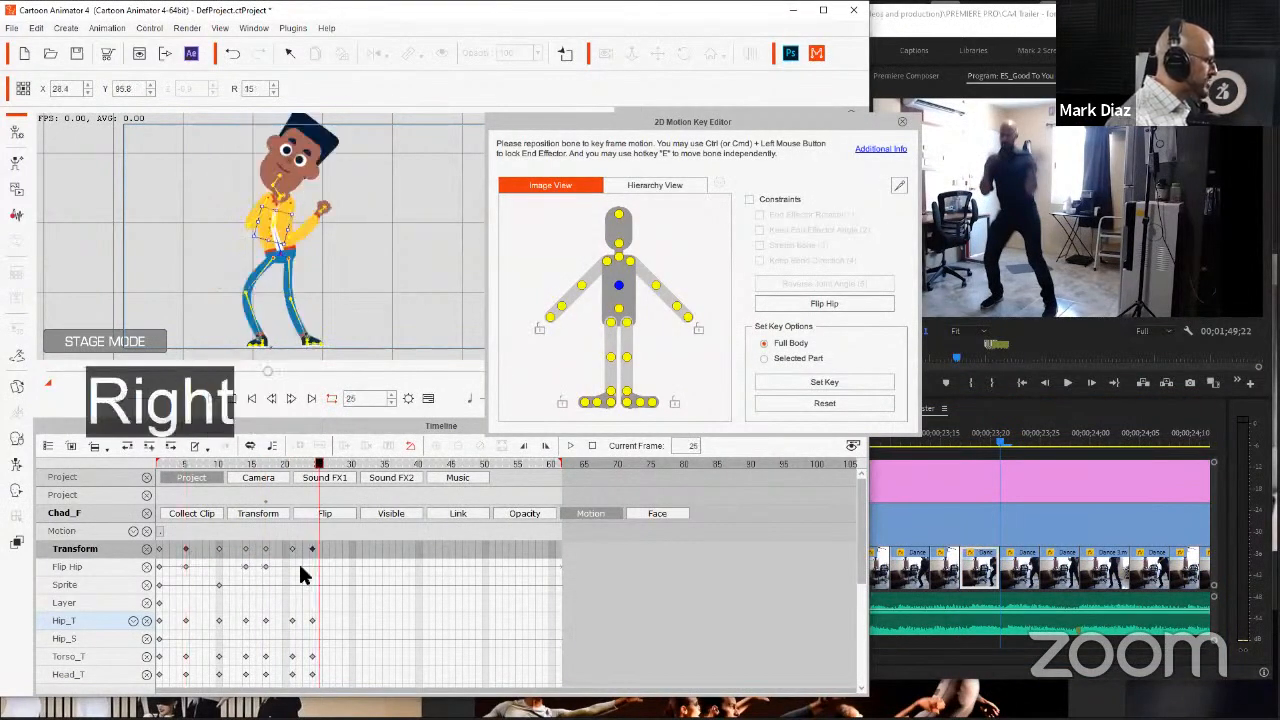
key("Right")
key("ctrl+v")
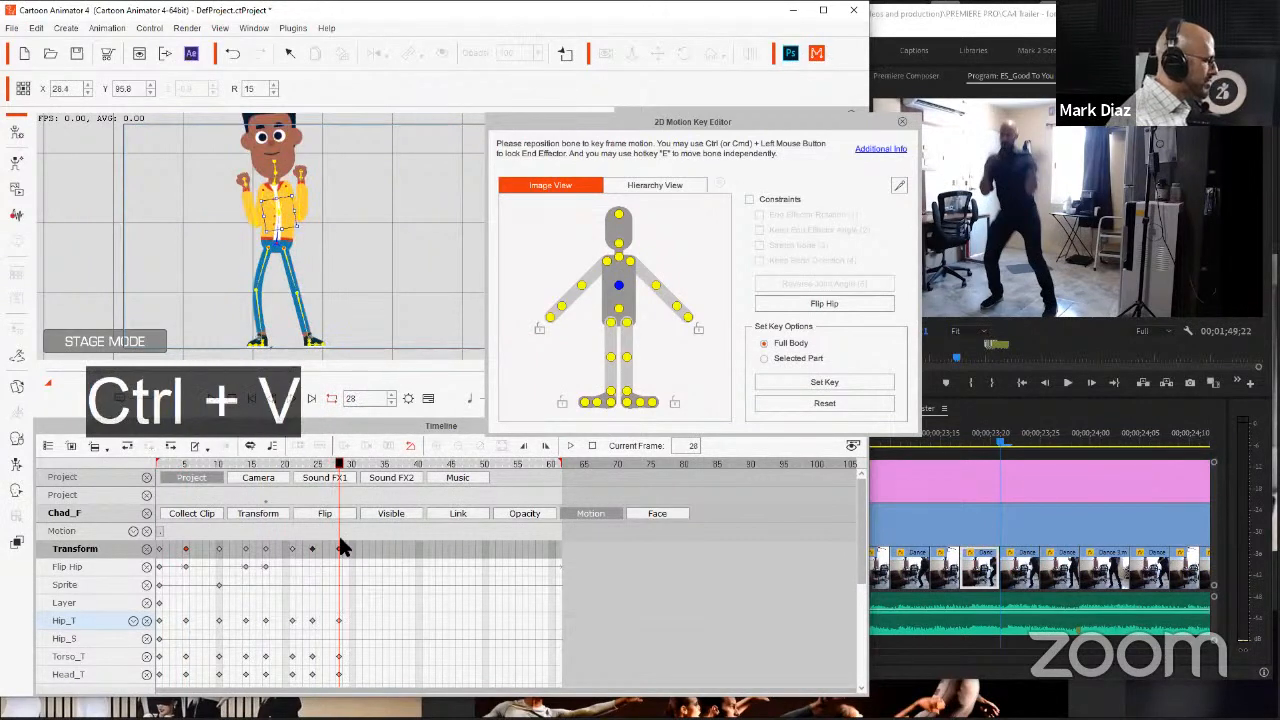
Step: Switch to Premiere Pro and advance the dance reference by four frames to 00;00;23;25
left_click(1018, 565)
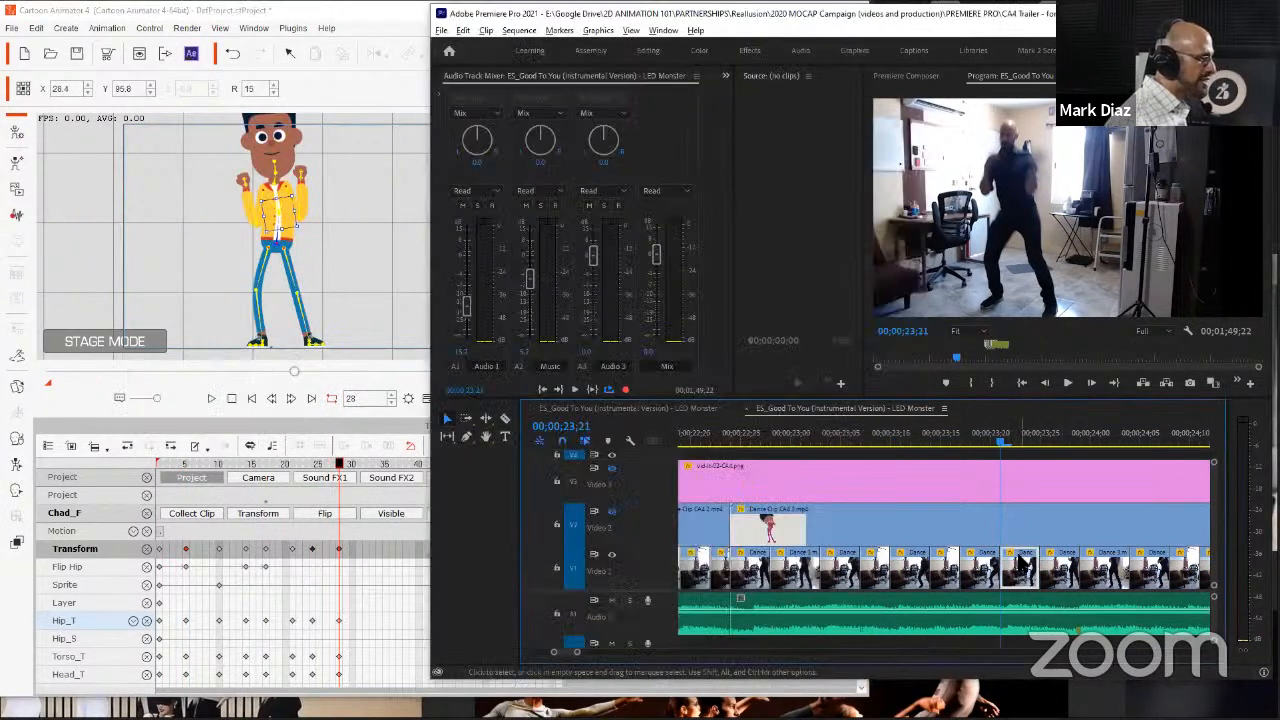
key("Right")
key("Right")
key("Right")
key("Right")
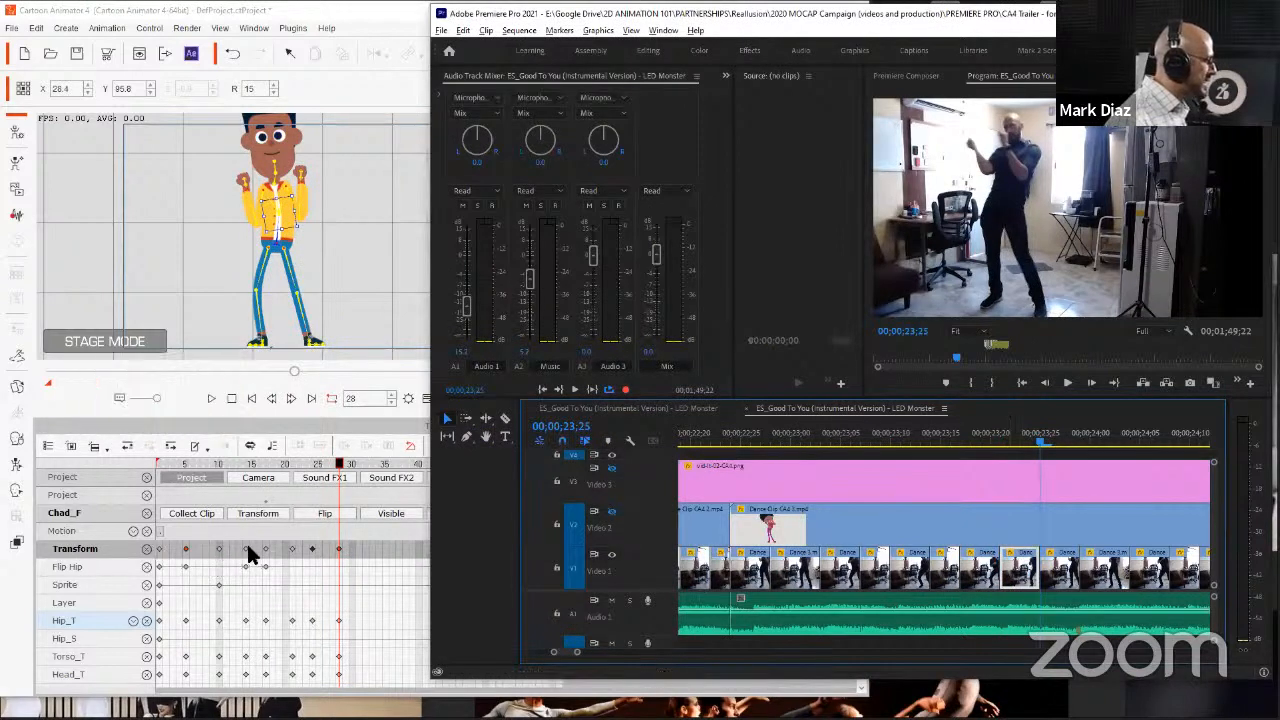
Step: Back in Cartoon Animator, check the frame 17 pose, then copy the frame 1 Transform key to frame 32
left_click(264, 545)
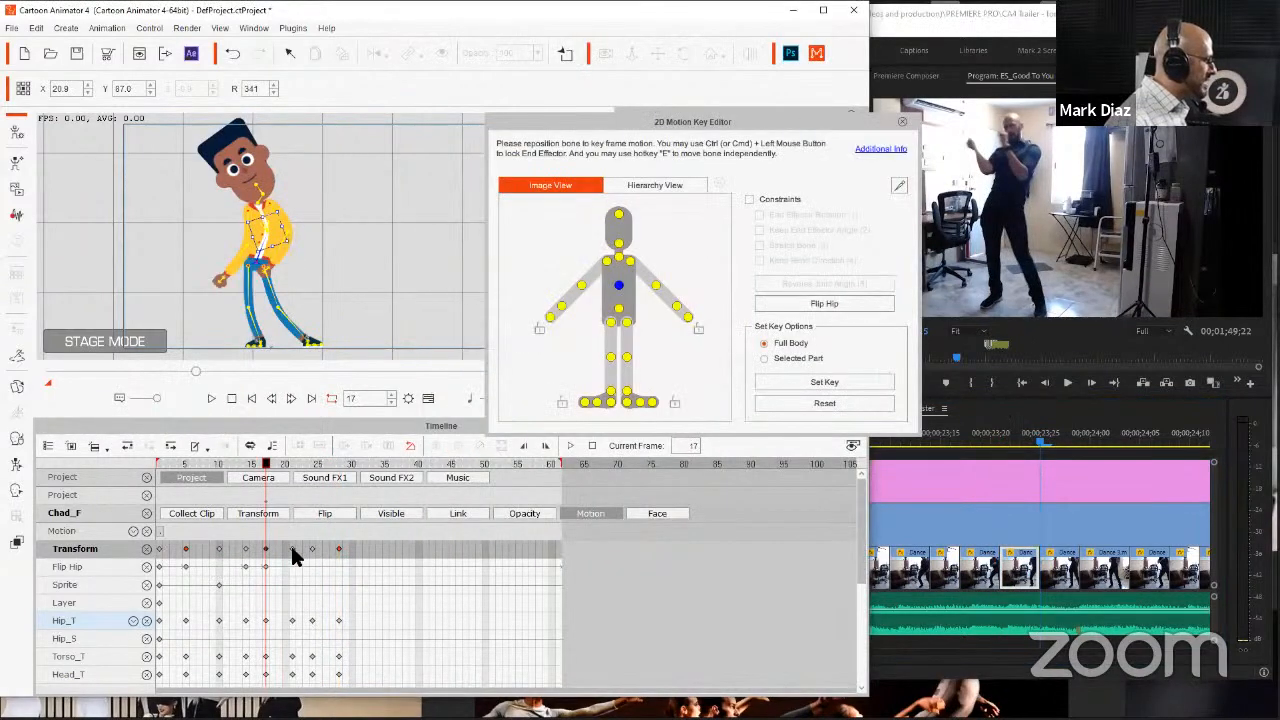
key("ctrl")
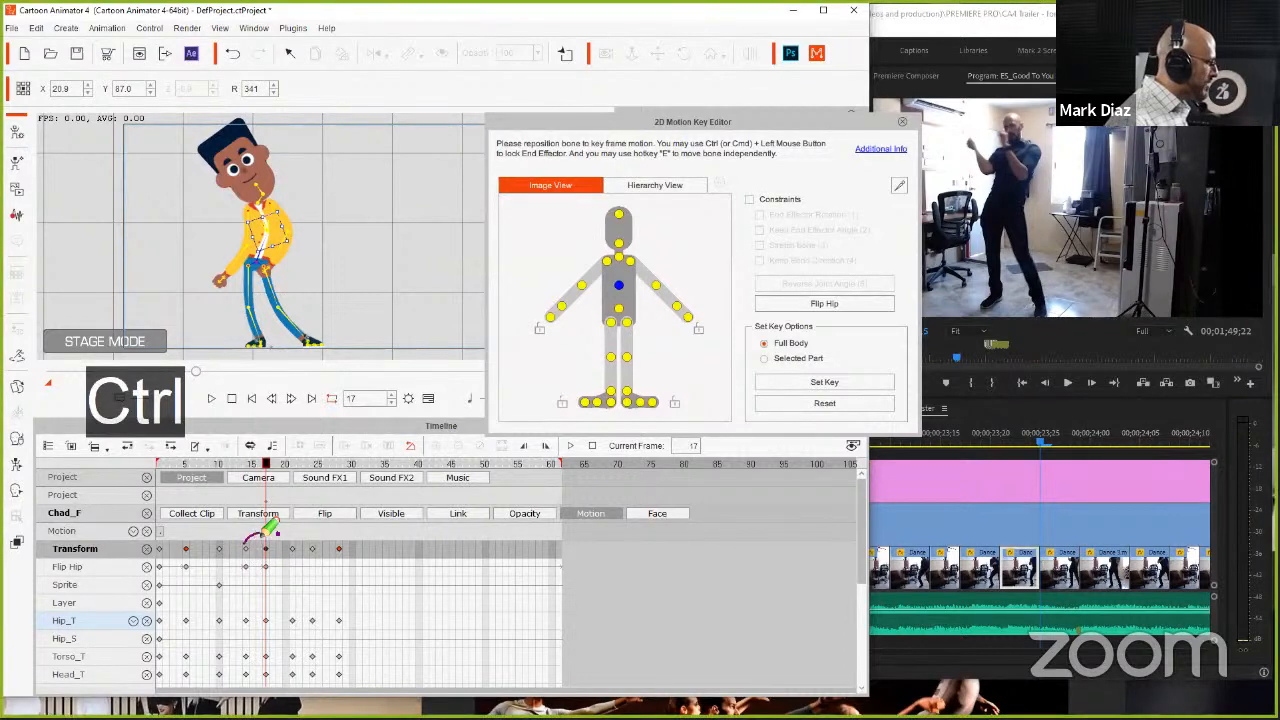
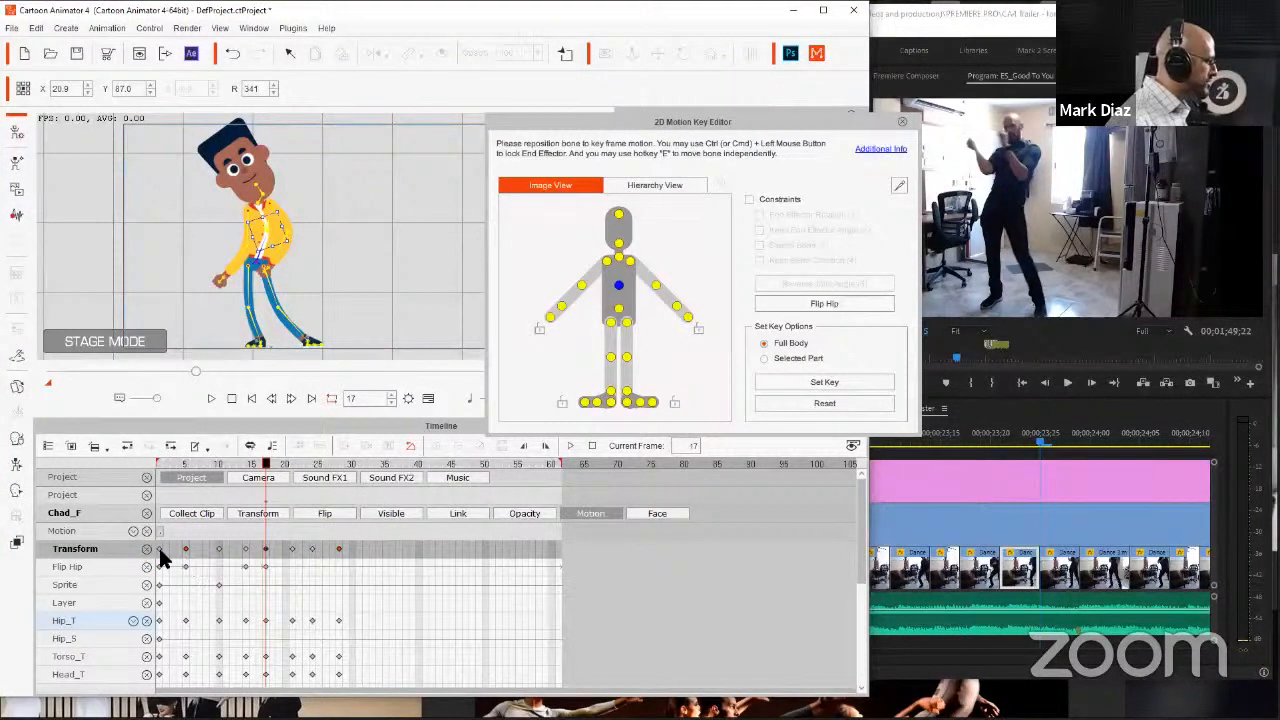
left_click(156, 548)
key("ctrl+c")
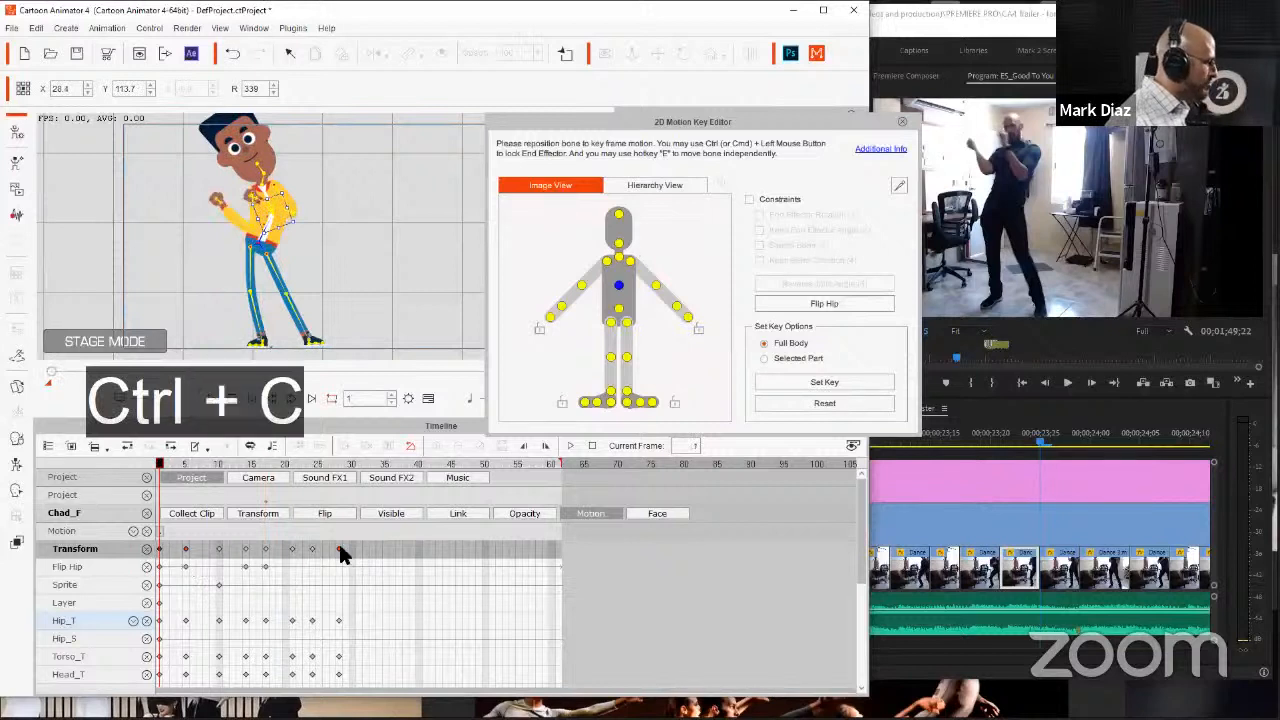
left_click(338, 548)
key("Right")
key("Right")
key("Right")
key("Right")
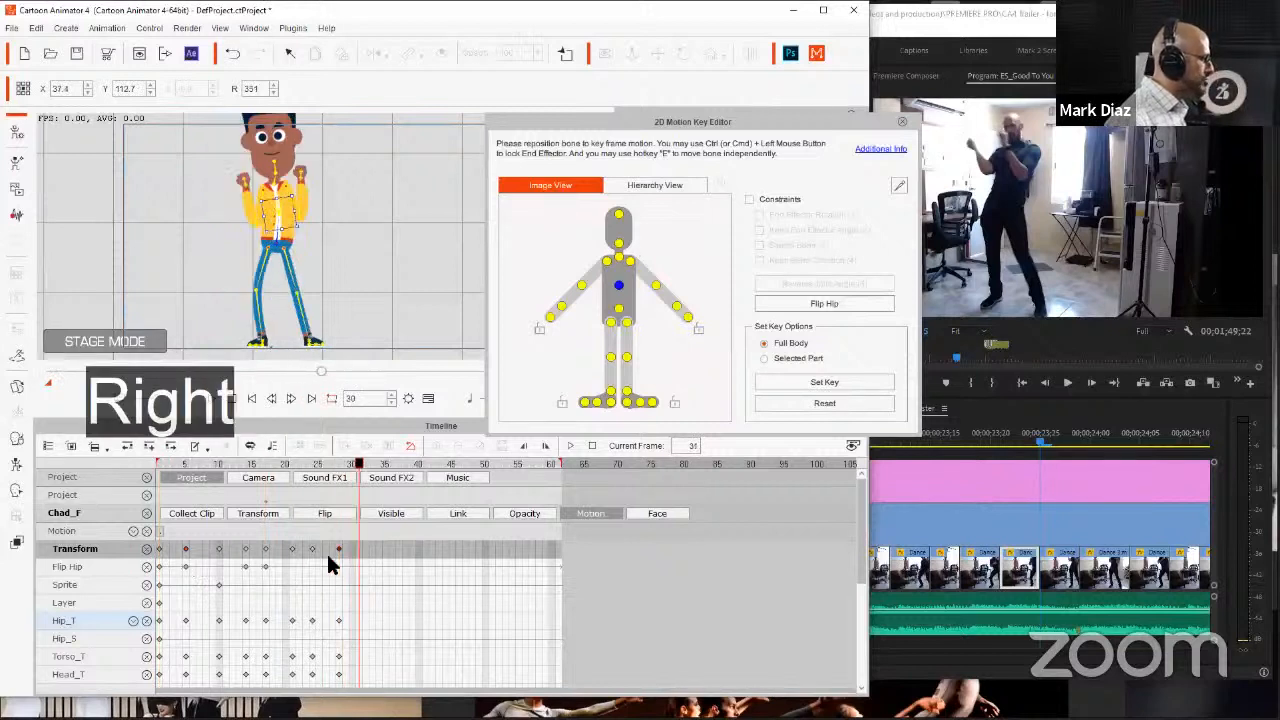
key("ctrl+v")
Step: Play the dance back from the first frame and check the pose at frame 32
left_click(157, 464)
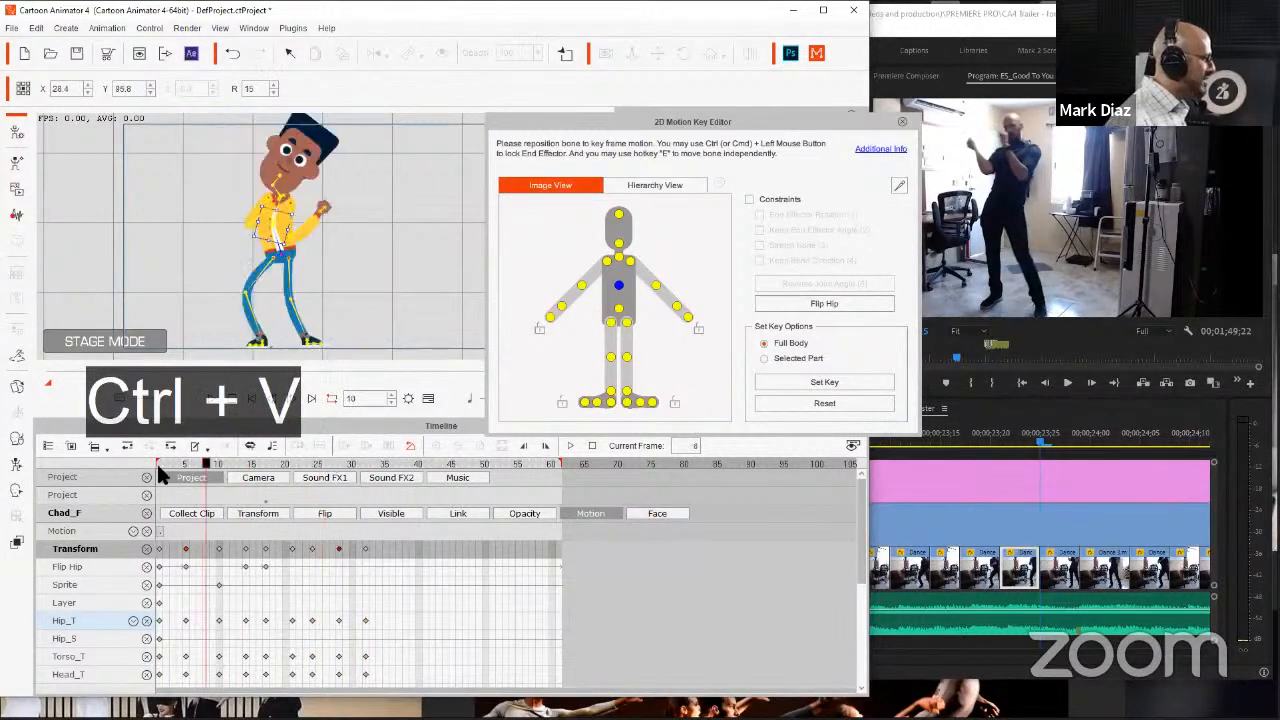
key("space")
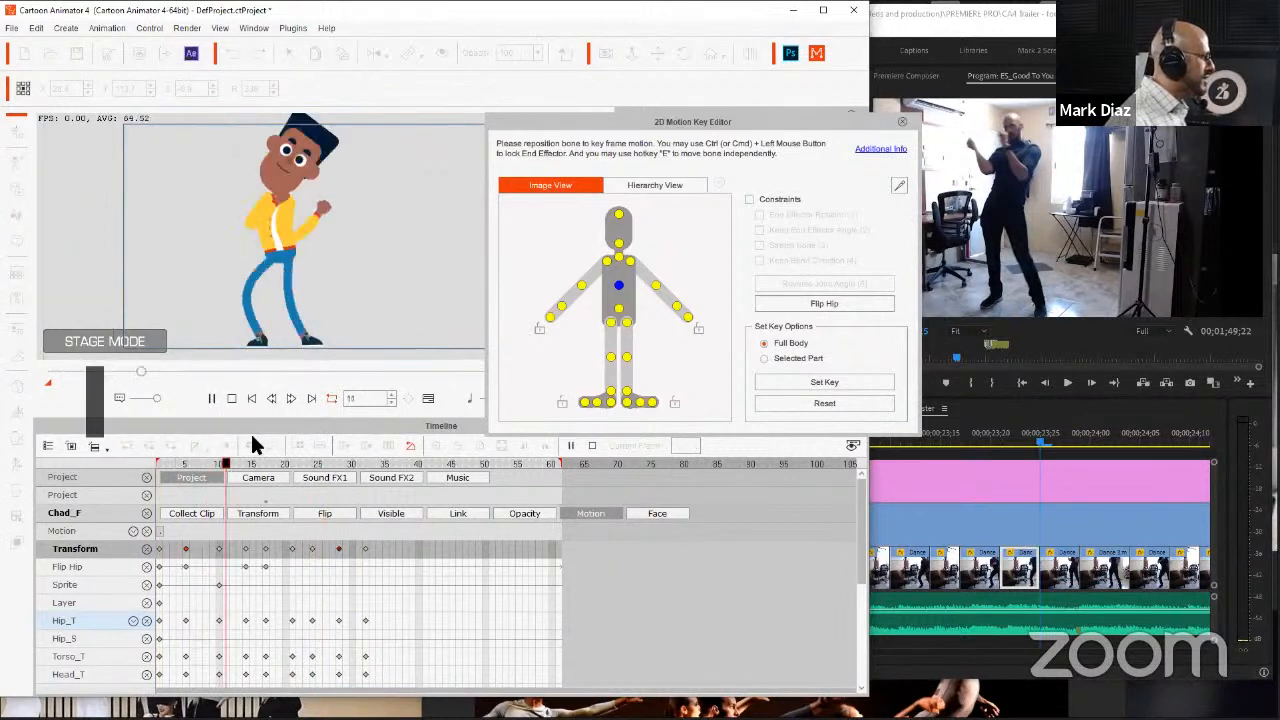
left_click(363, 546)
key("ctrl")
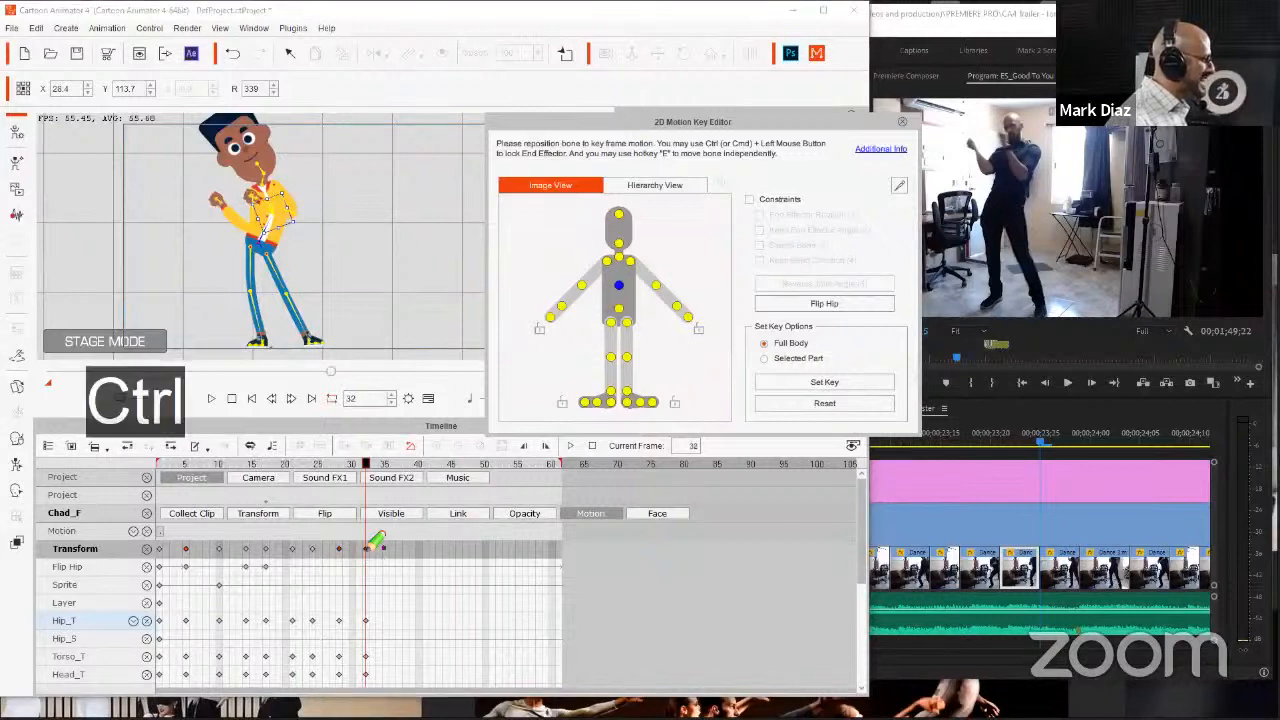
Step: Copy all Transform keys from frame 1 through frame 28 and paste them starting at frame 32
mouse_move(368, 546)
left_mouse_down()
mouse_move(290, 508)
mouse_move(195, 525)
mouse_move(160, 550)
left_mouse_up()
mouse_move(370, 550)
left_mouse_down()
mouse_move(336, 527)
mouse_move(214, 520)
mouse_move(136, 548)
mouse_move(255, 578)
mouse_move(364, 532)
mouse_move(189, 542)
mouse_move(178, 566)
mouse_move(331, 580)
mouse_move(402, 566)
mouse_move(370, 540)
left_mouse_up()
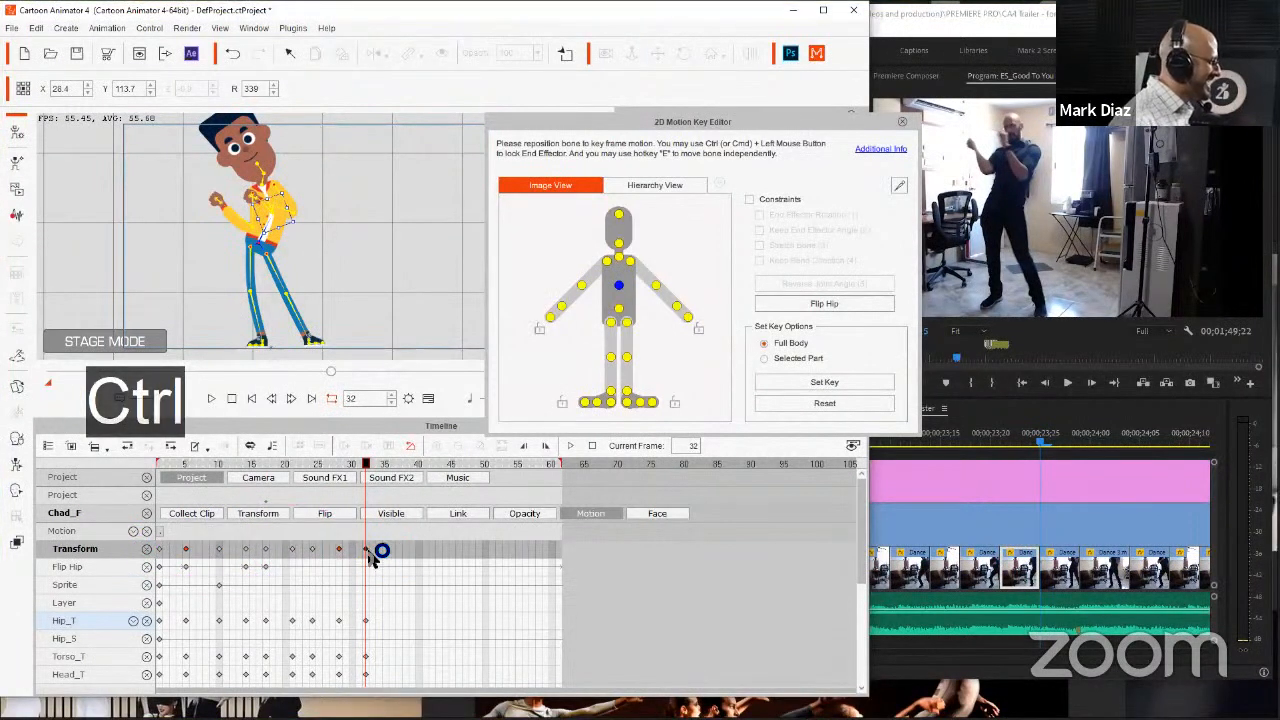
mouse_move(367, 548)
left_mouse_down()
mouse_move(250, 531)
mouse_move(162, 538)
mouse_move(205, 558)
mouse_move(375, 556)
left_mouse_up()
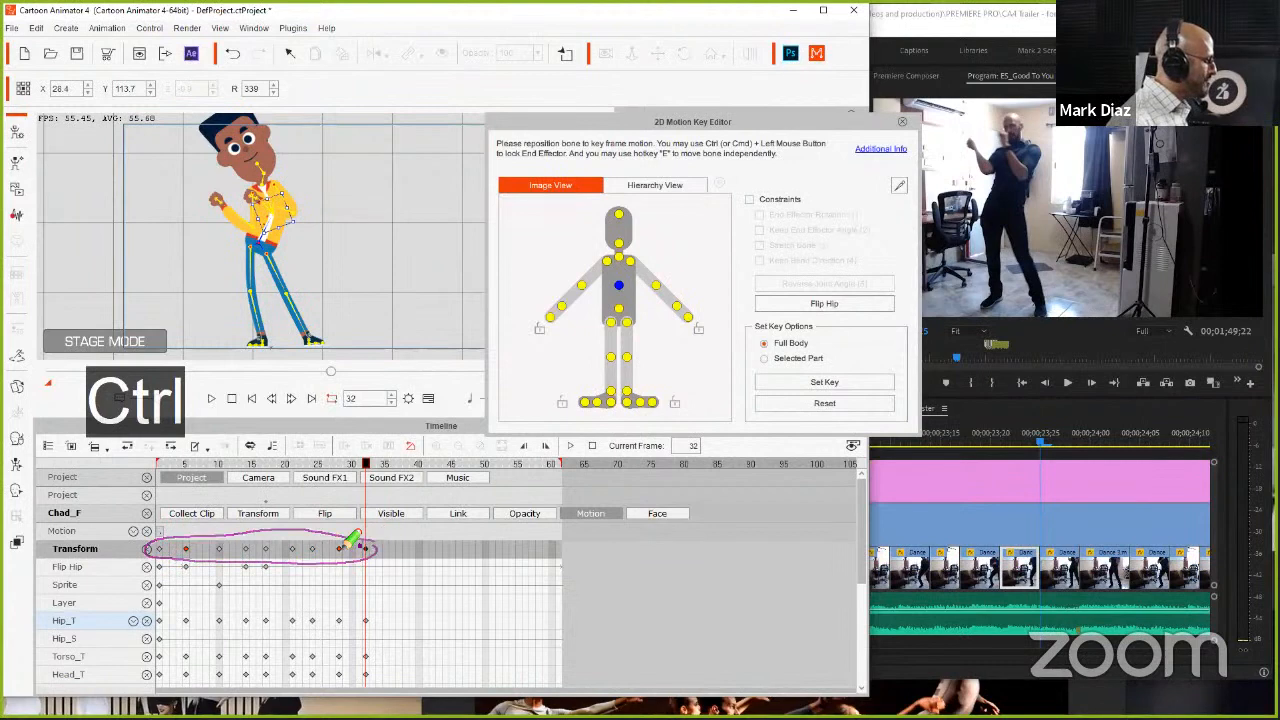
mouse_move(366, 538)
left_mouse_down()
mouse_move(363, 551)
mouse_move(508, 558)
mouse_move(583, 545)
mouse_move(366, 548)
left_mouse_up()
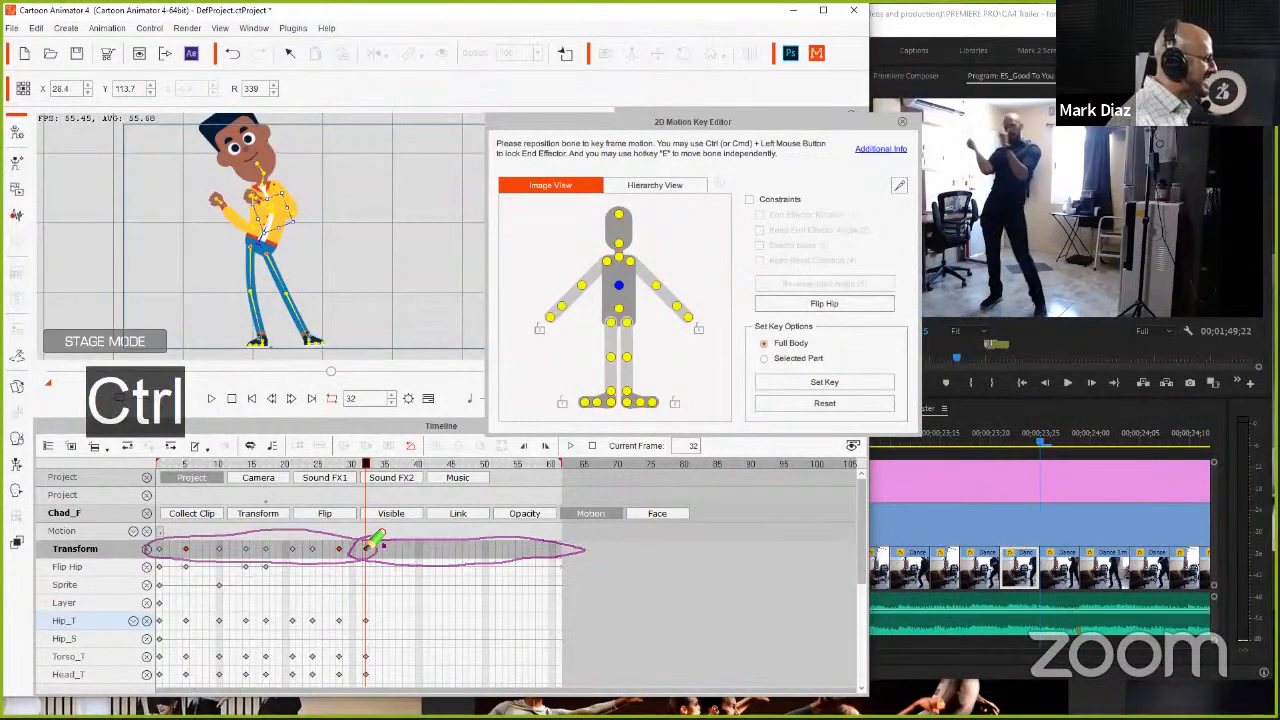
mouse_move(365, 495)
left_mouse_down()
mouse_move(369, 556)
mouse_move(316, 537)
mouse_move(156, 548)
left_mouse_up()
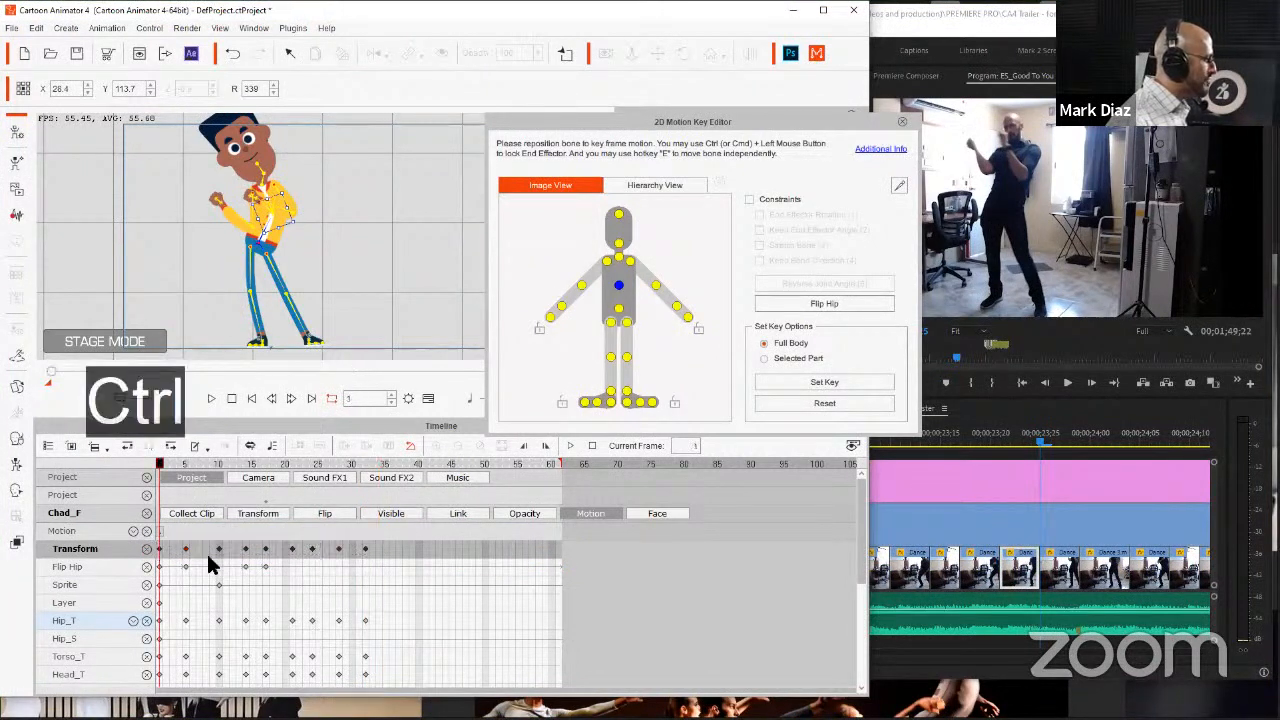
key("ctrl+c")
left_click(366, 553)
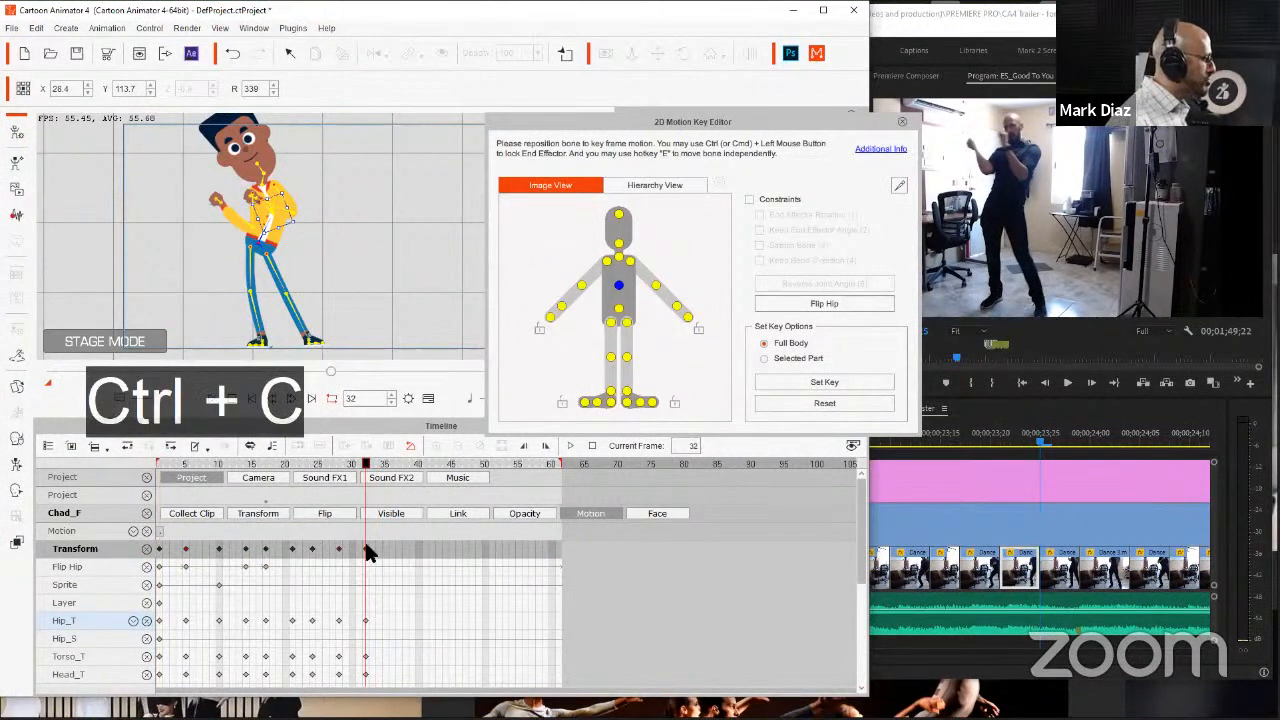
key("ctrl+v")
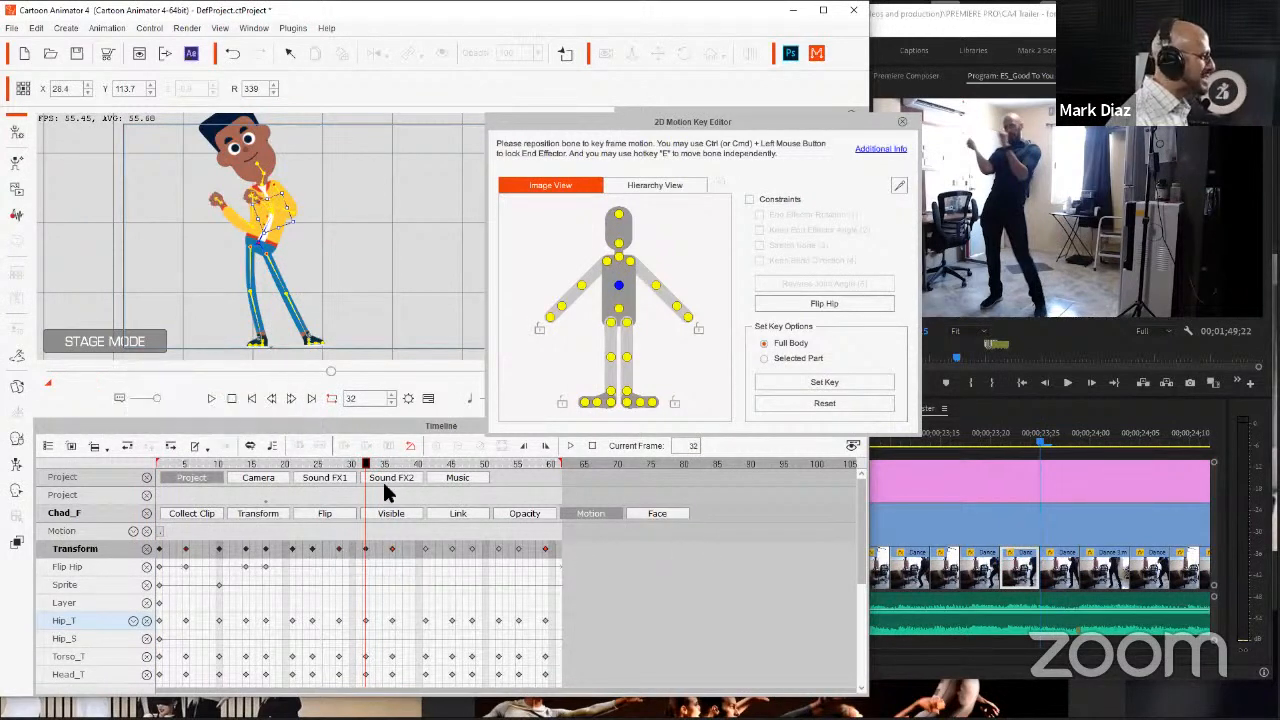
Step: Play the repeated dance cycle from the first frame, stop it, and return to frame 1
left_click(252, 398)
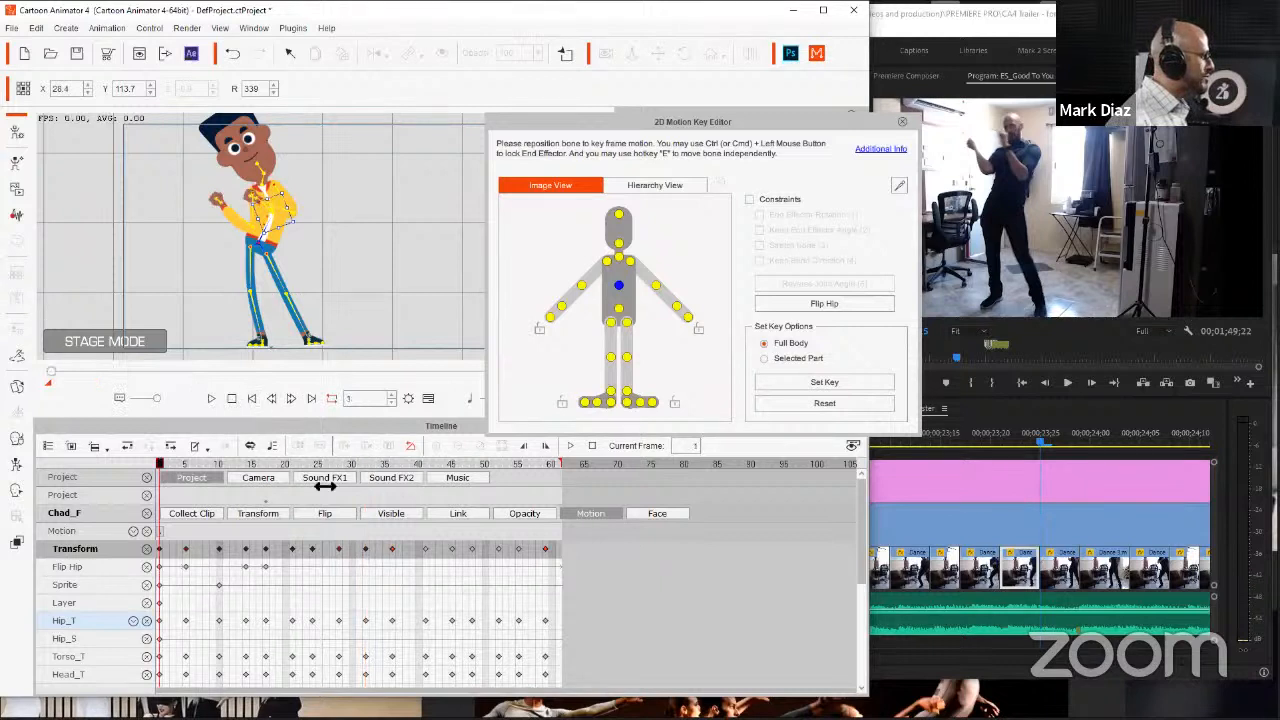
key("space")
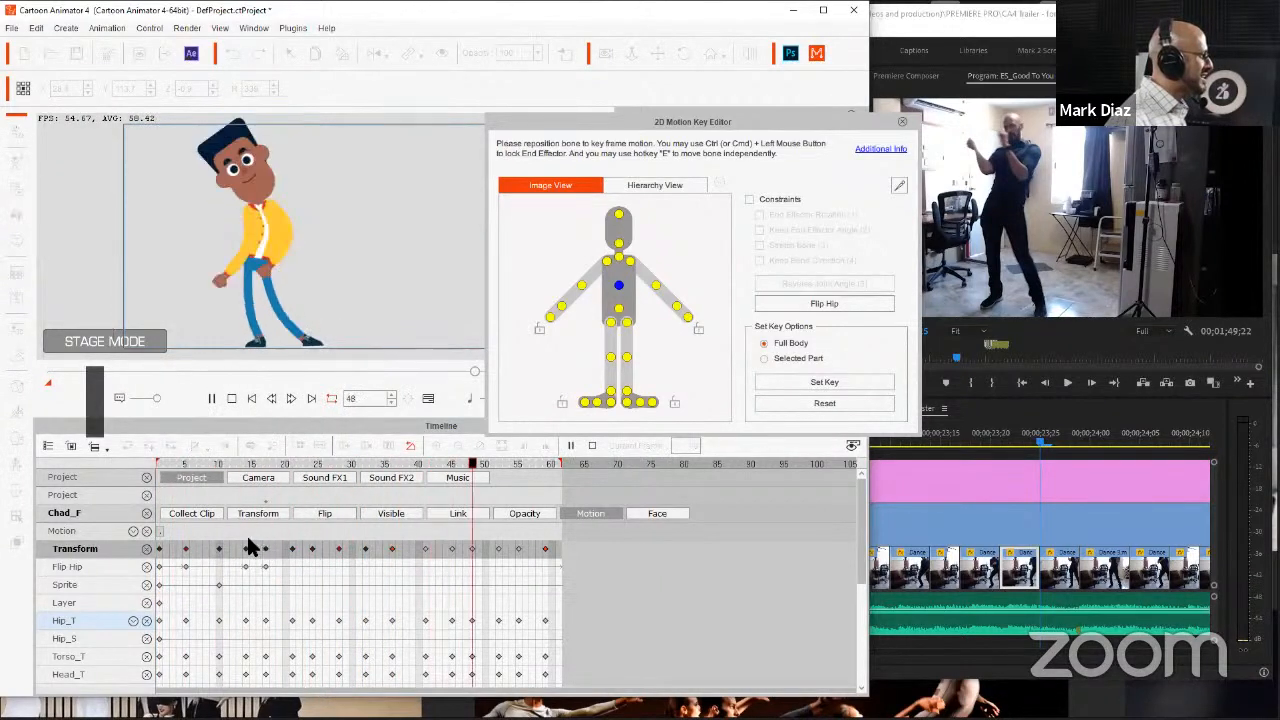
key("space")
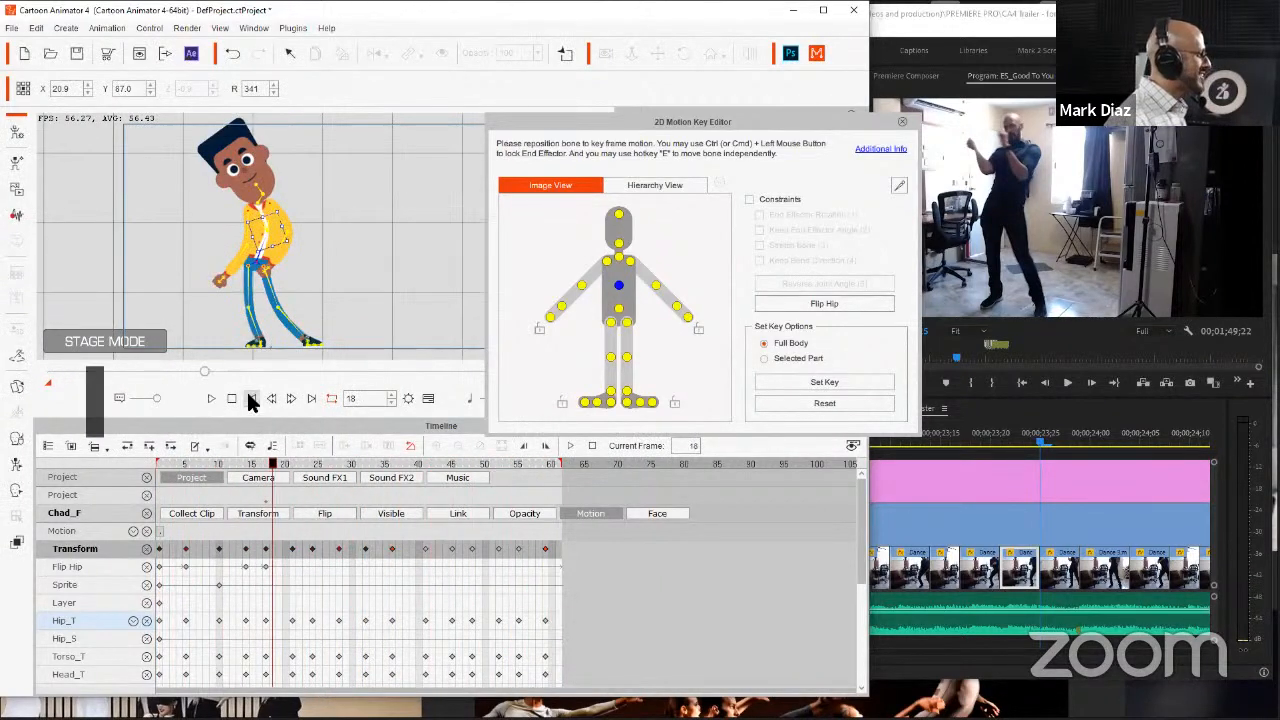
left_click(252, 398)
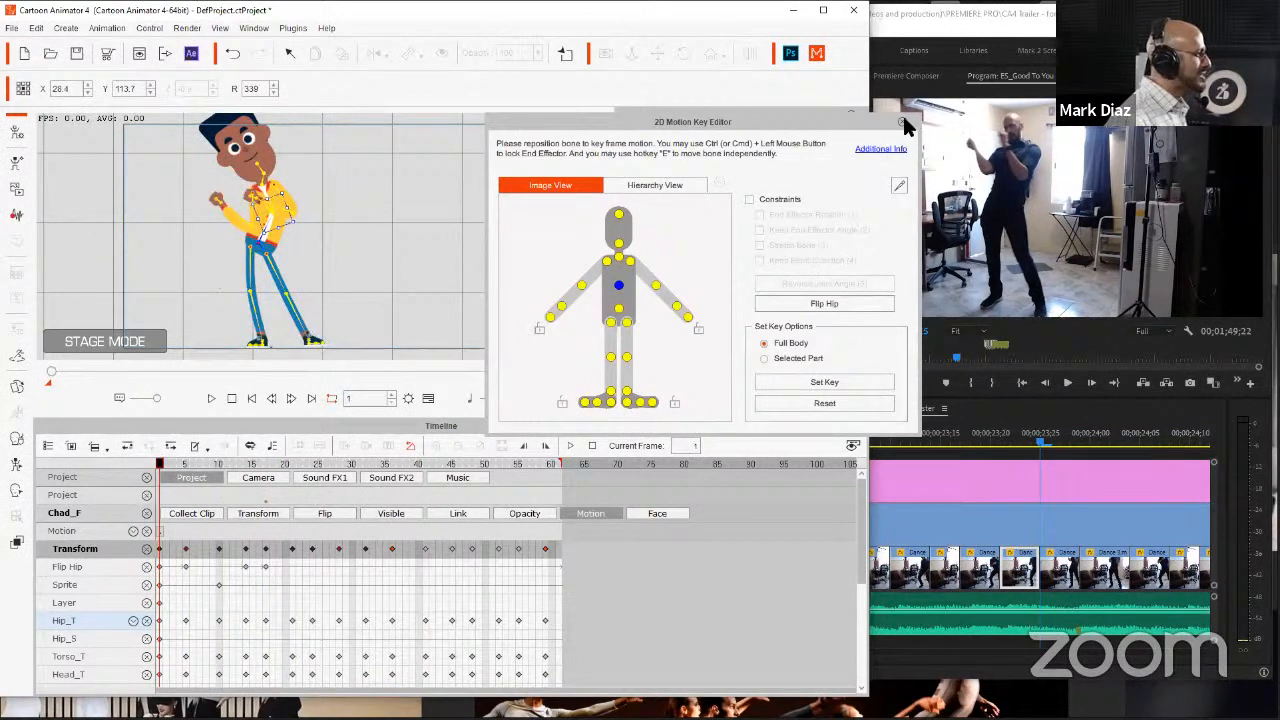
Step: Close the 2D Motion Key Editor, add the Ashley_F character beside Chad_F, and enlarge her to a scale of about 199.4
left_click(902, 121)
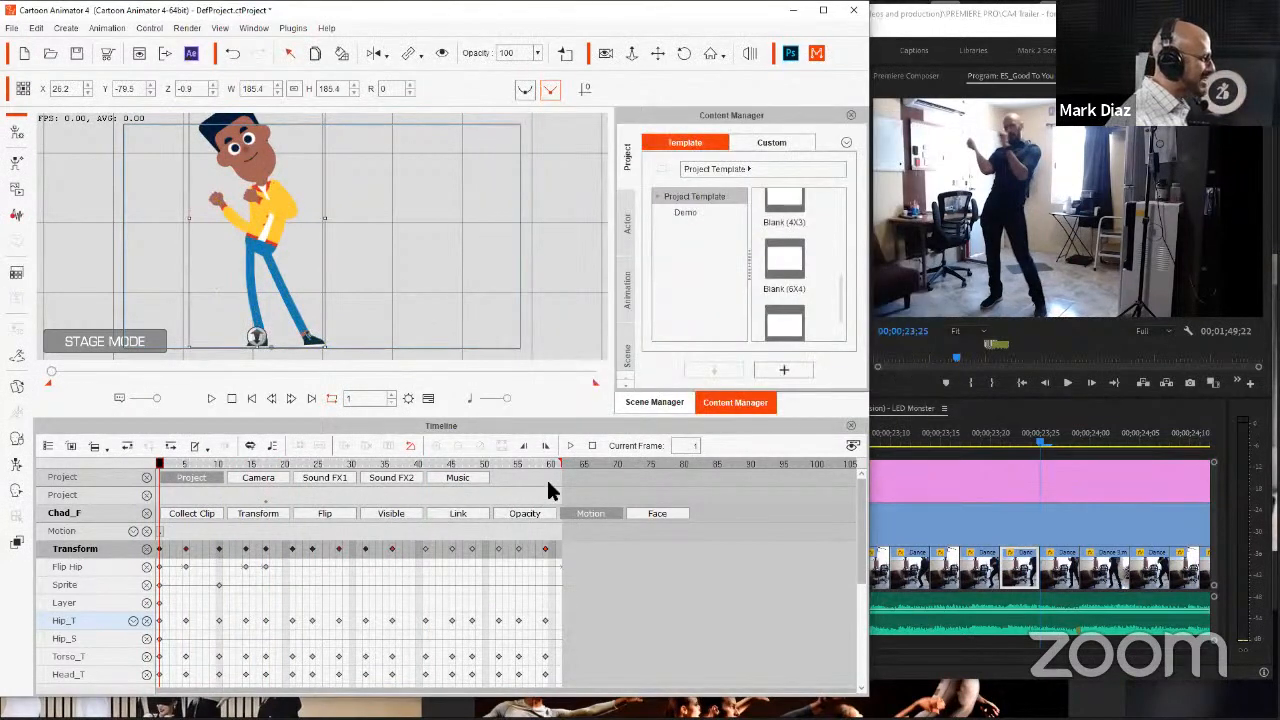
left_click_drag(369, 251, 418, 240)
left_click(398, 218)
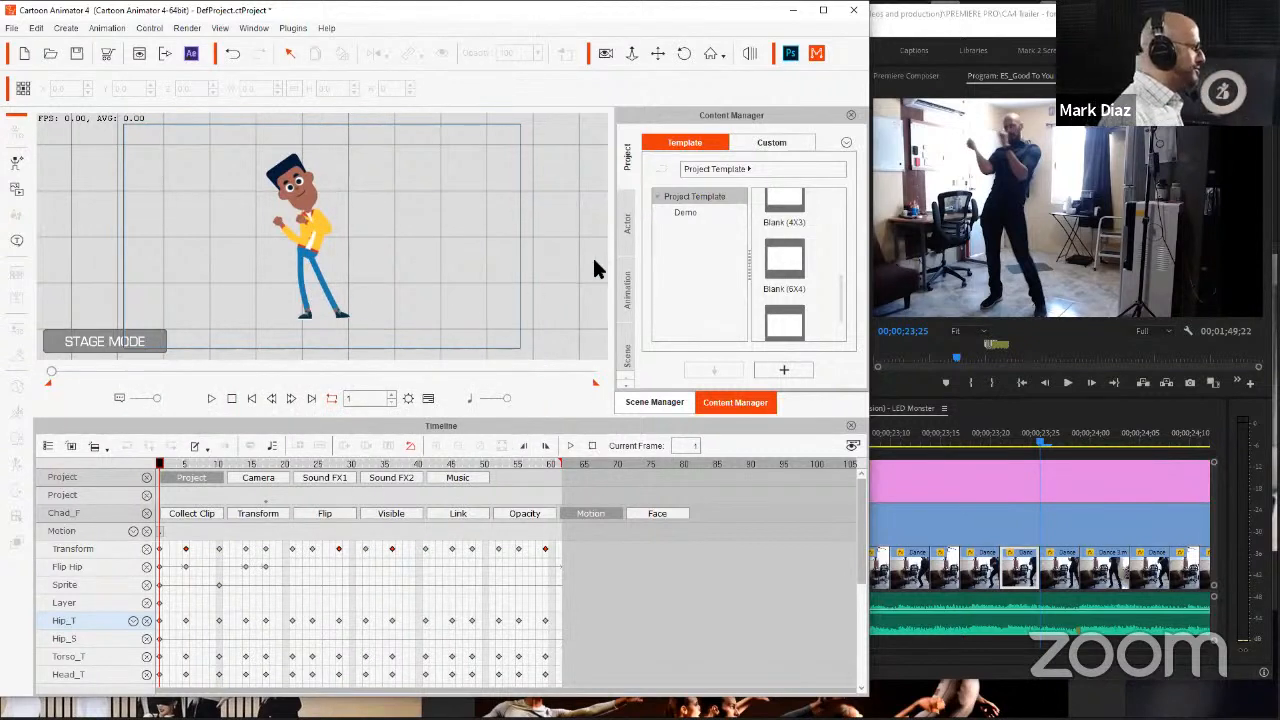
left_click(624, 227)
left_click_drag(791, 220, 419, 214)
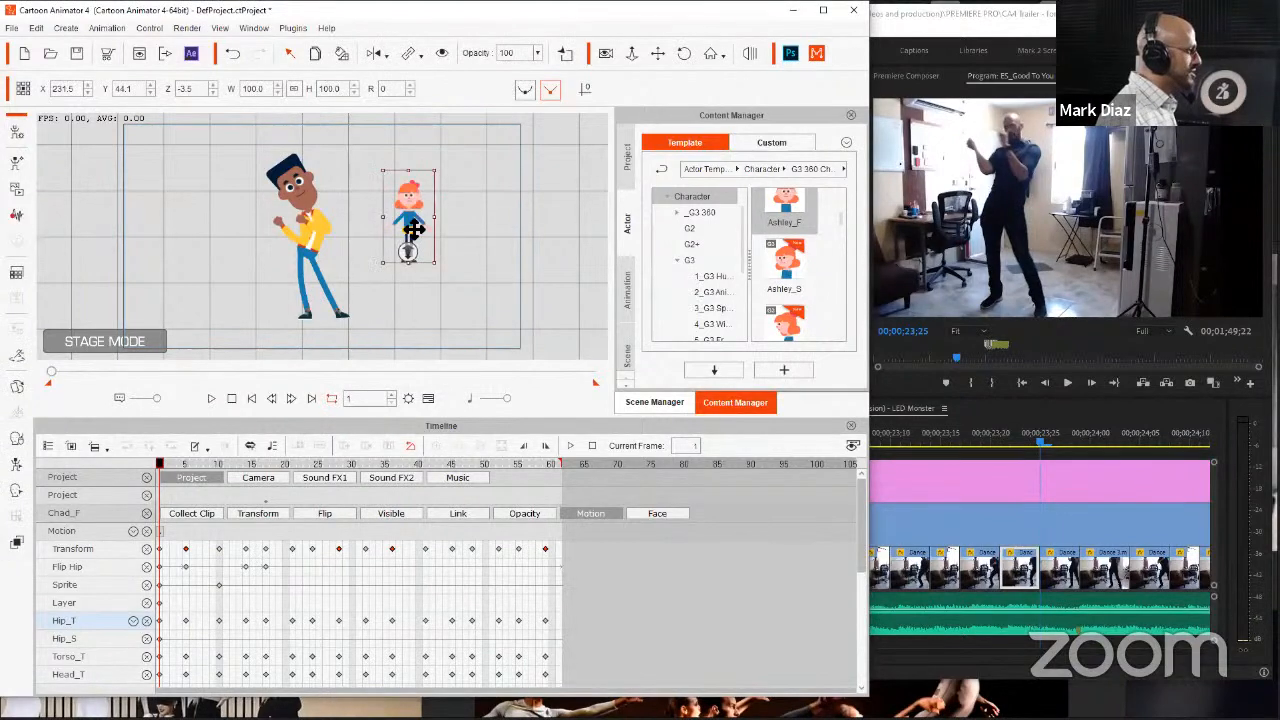
mouse_move(443, 219)
left_mouse_down()
mouse_move(574, 160)
mouse_move(448, 207)
left_mouse_up()
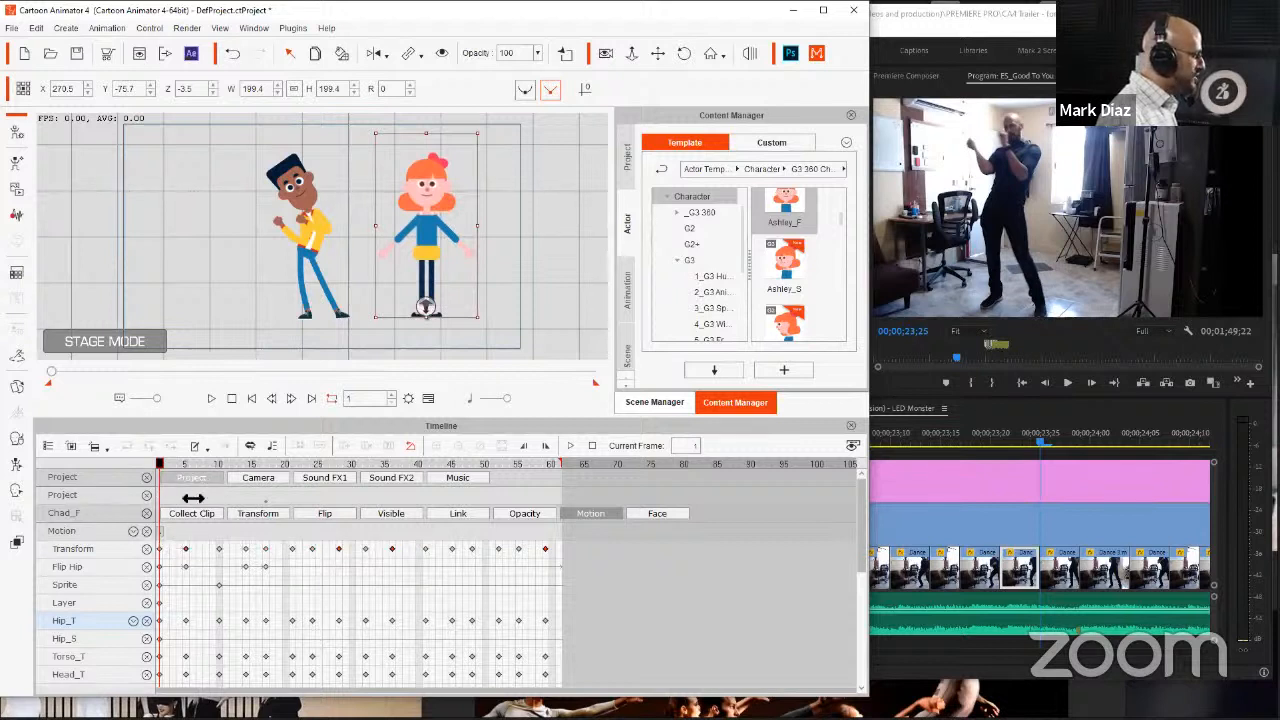
Step: Show Chad_F's Collect Clip track and mark a clip range across the dance from frame 1 to about frame 59
left_click(312, 232)
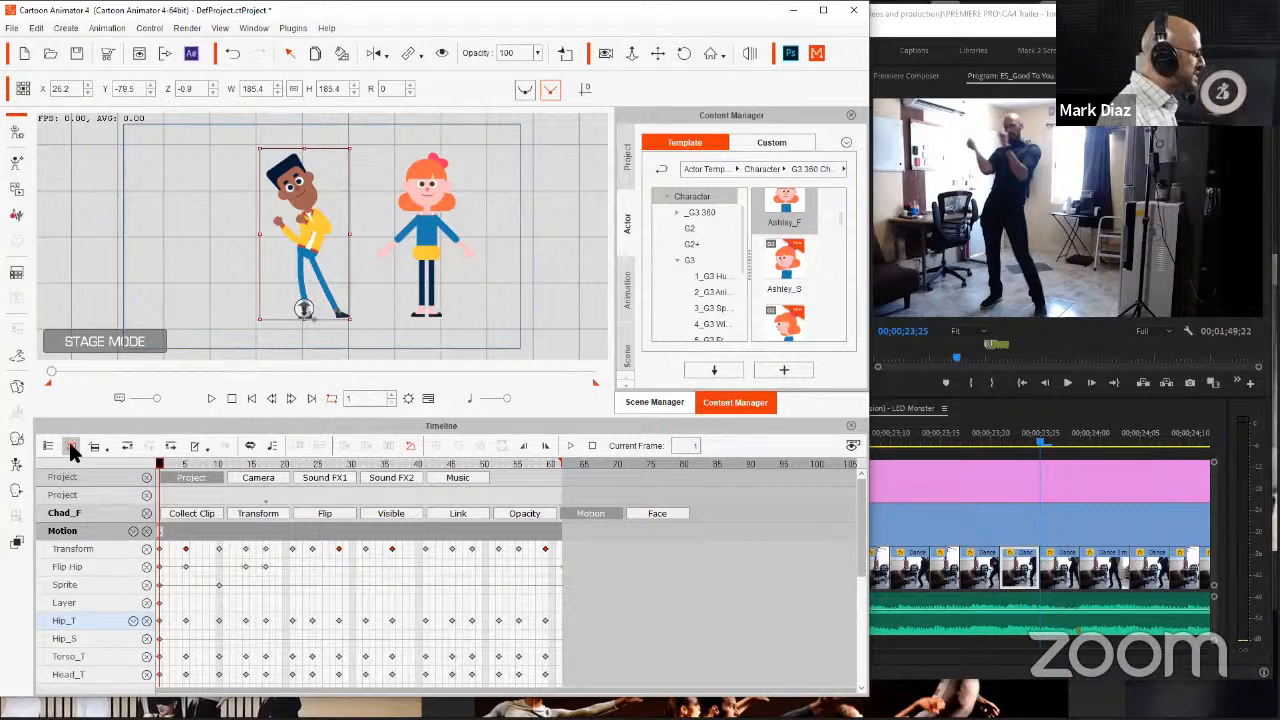
left_click(430, 232)
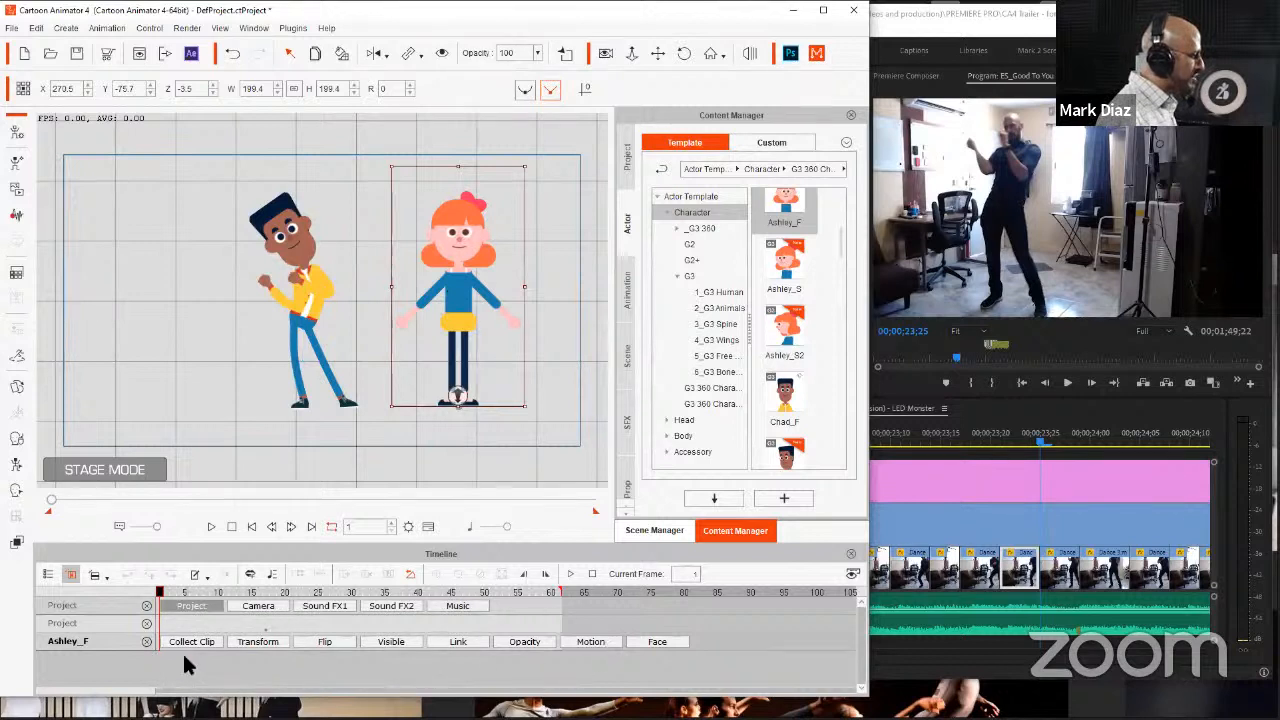
left_click(308, 288)
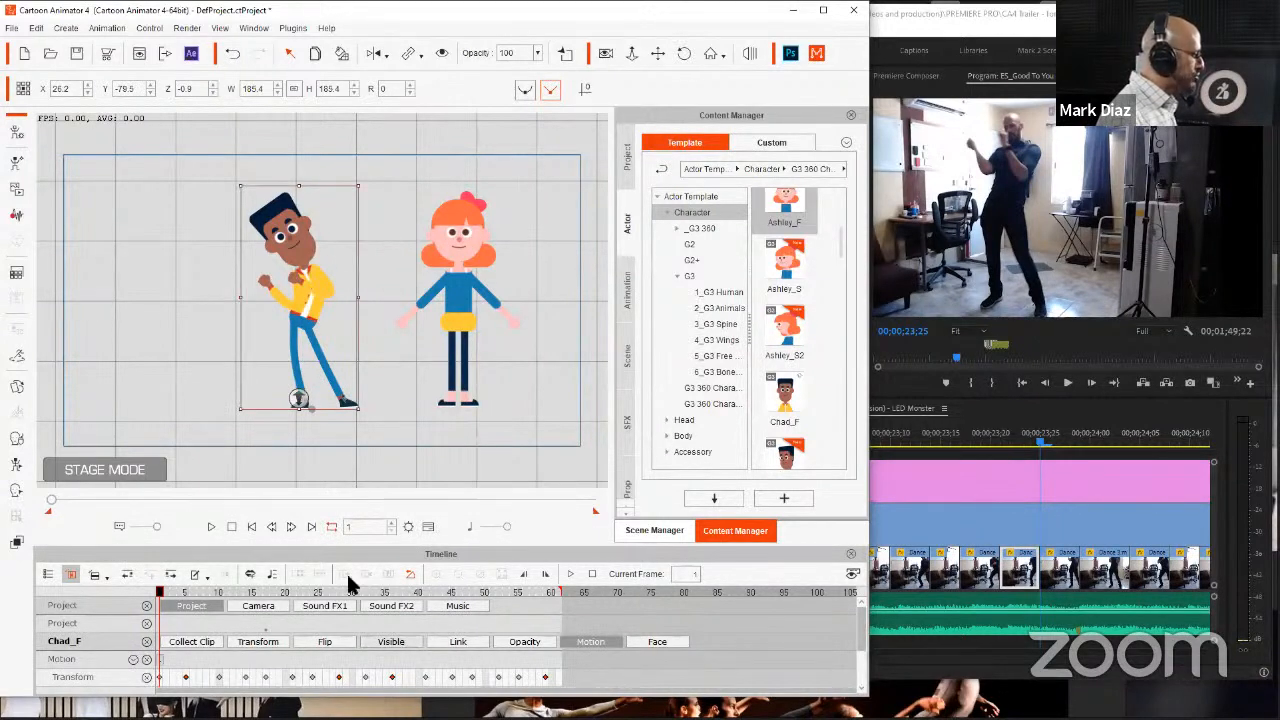
left_click(184, 635)
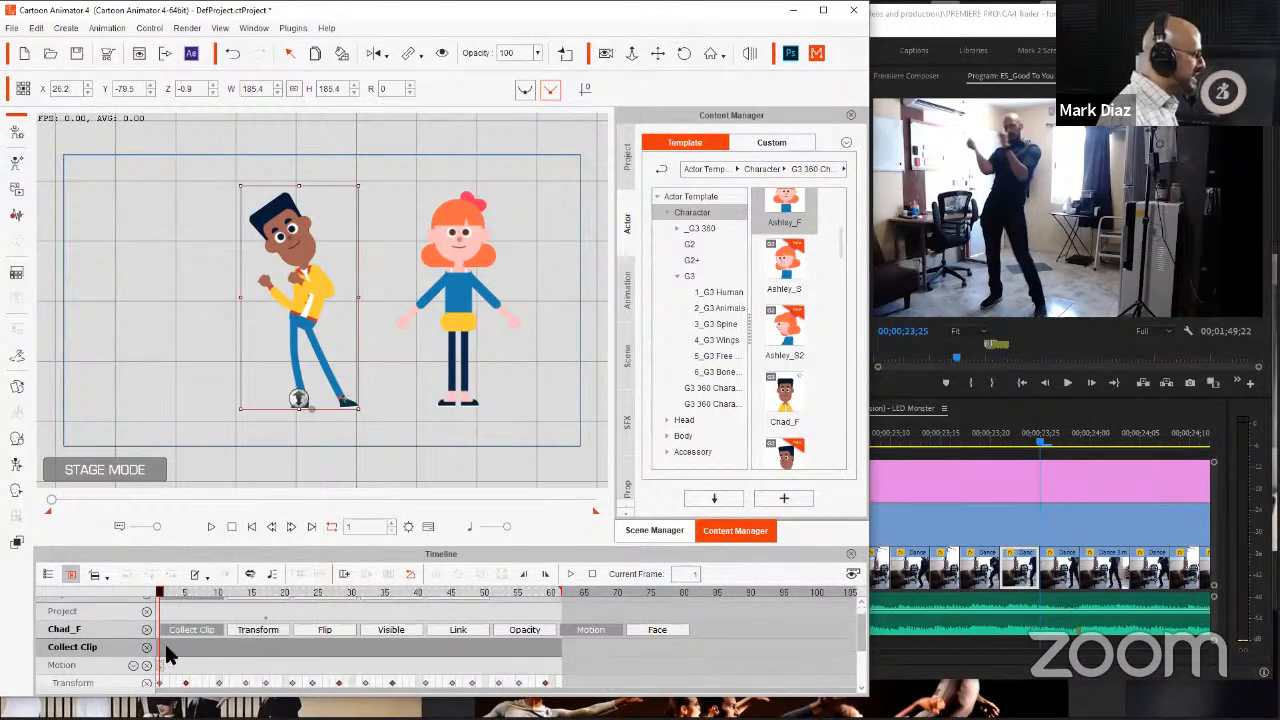
left_click_drag(158, 652, 536, 648)
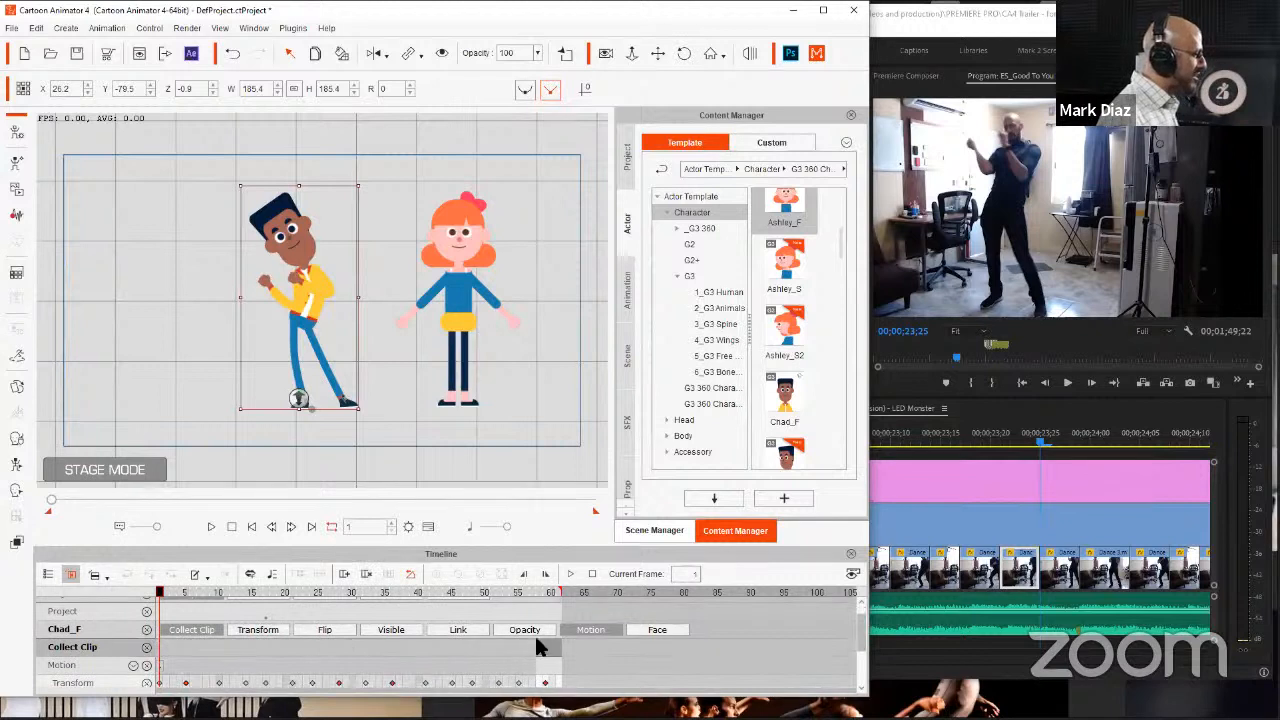
left_click(528, 636)
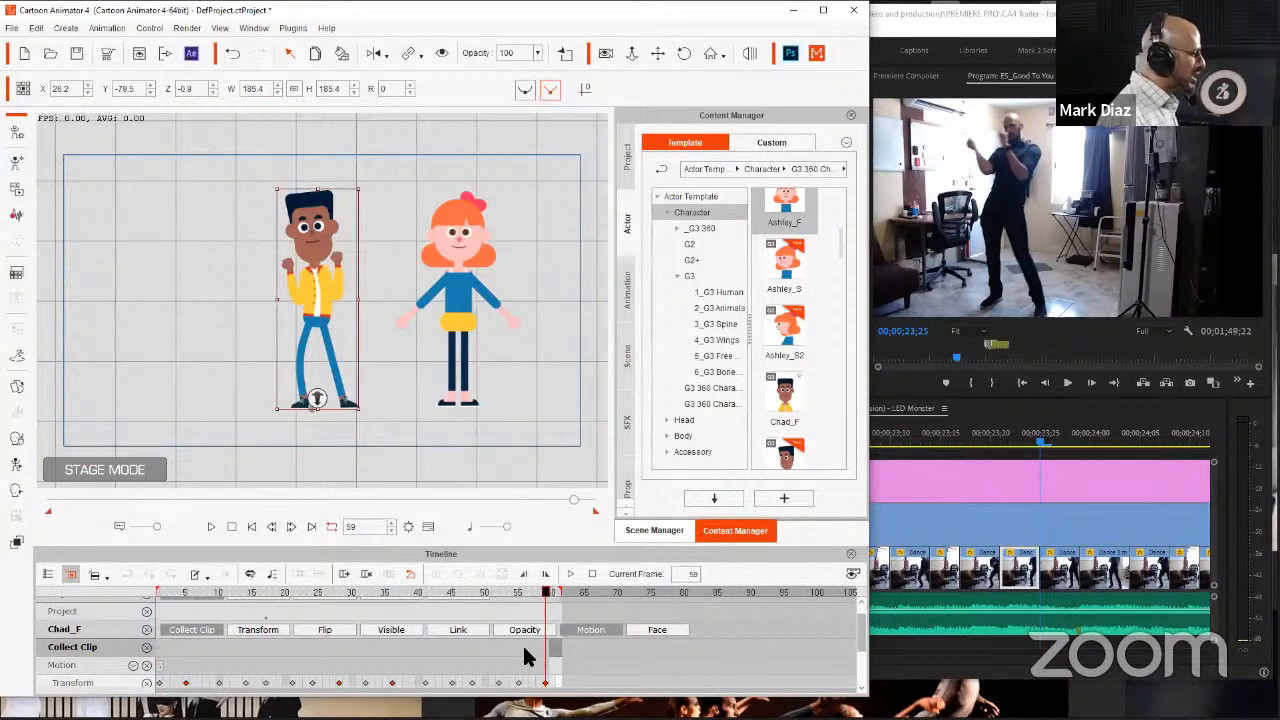
Step: Export the collected range as a Perform file named Dance Clip in the webinar's PROJECT FILES folder
right_click(522, 643)
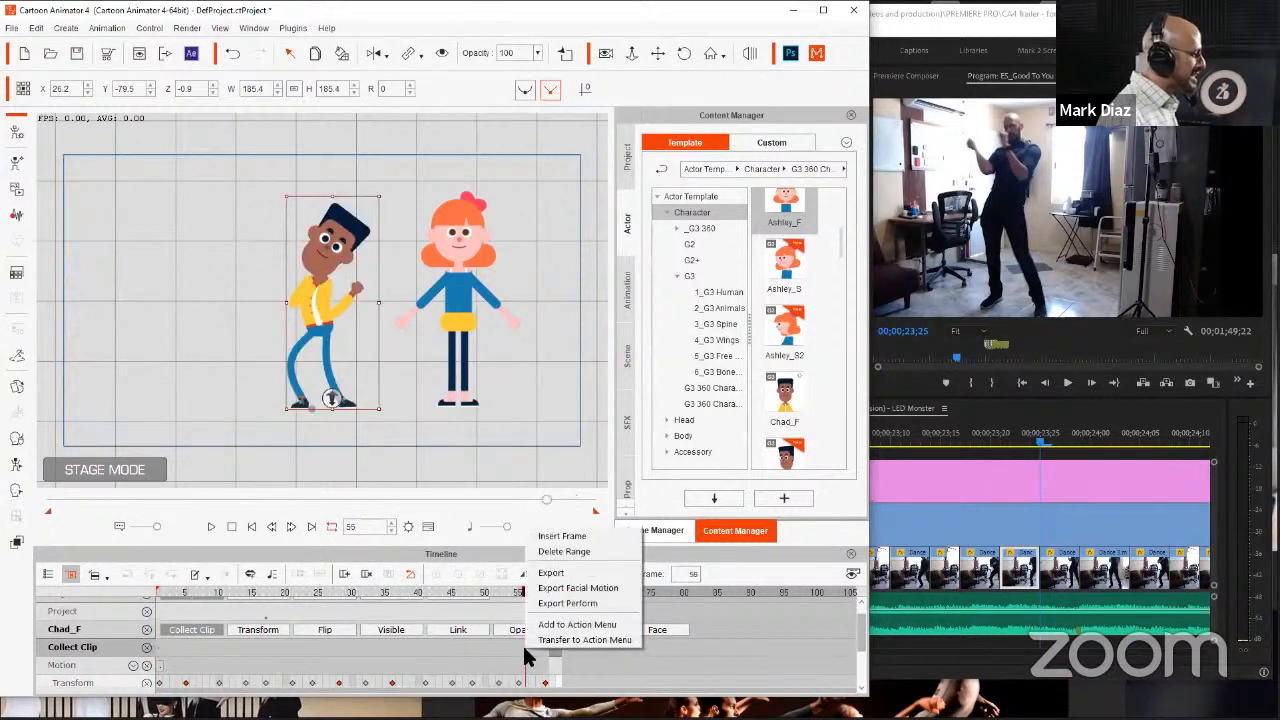
left_click(565, 604)
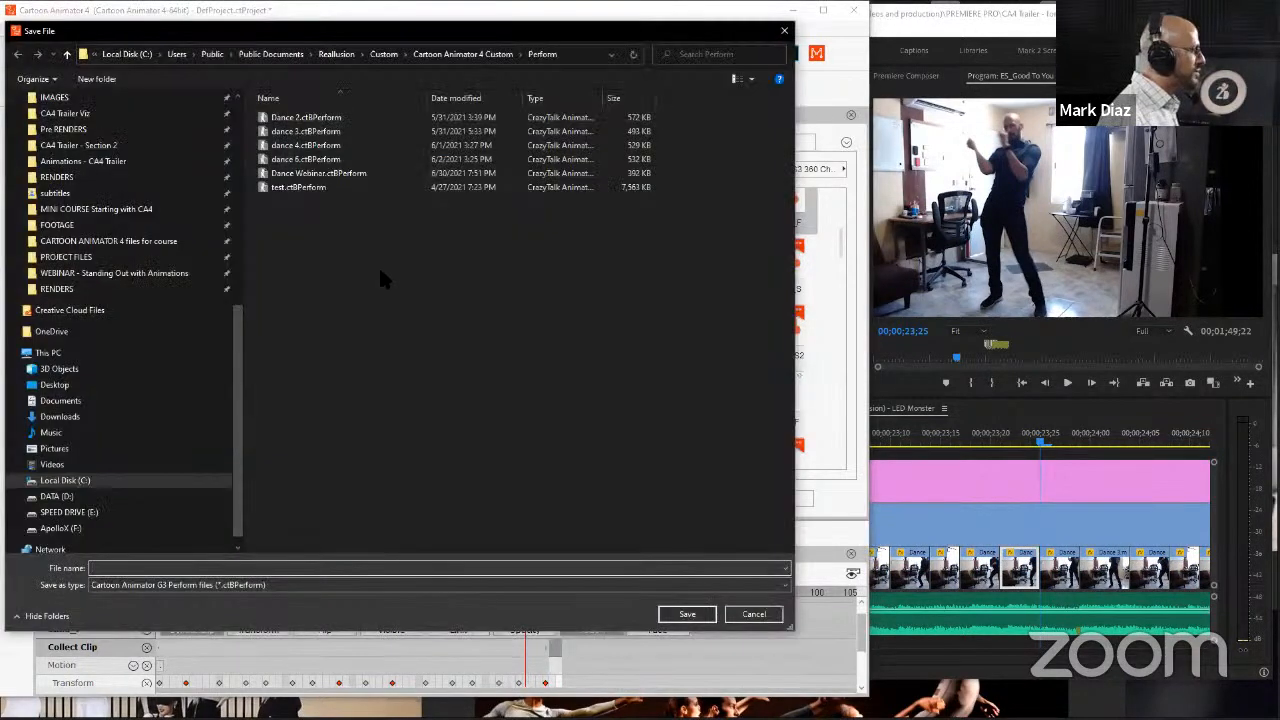
left_click(86, 273)
left_click(288, 203)
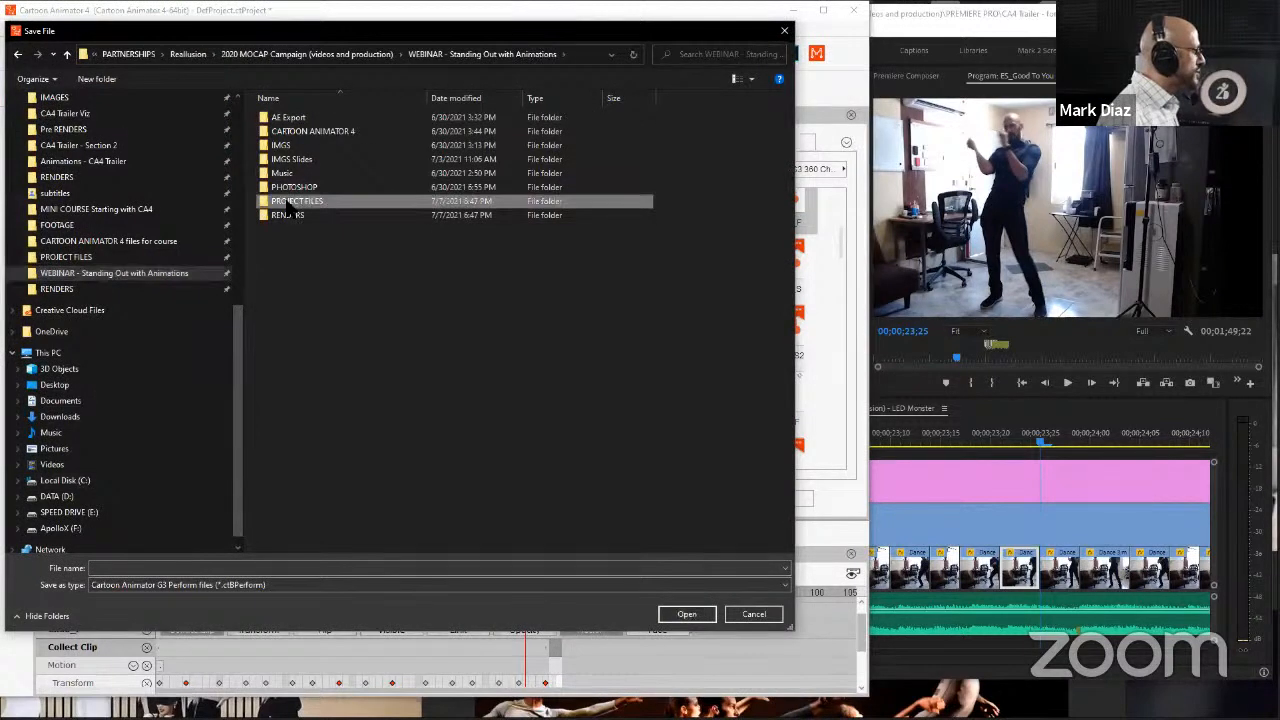
double_click(288, 203)
left_click(174, 567)
type("Dance Clip")
key("Return")
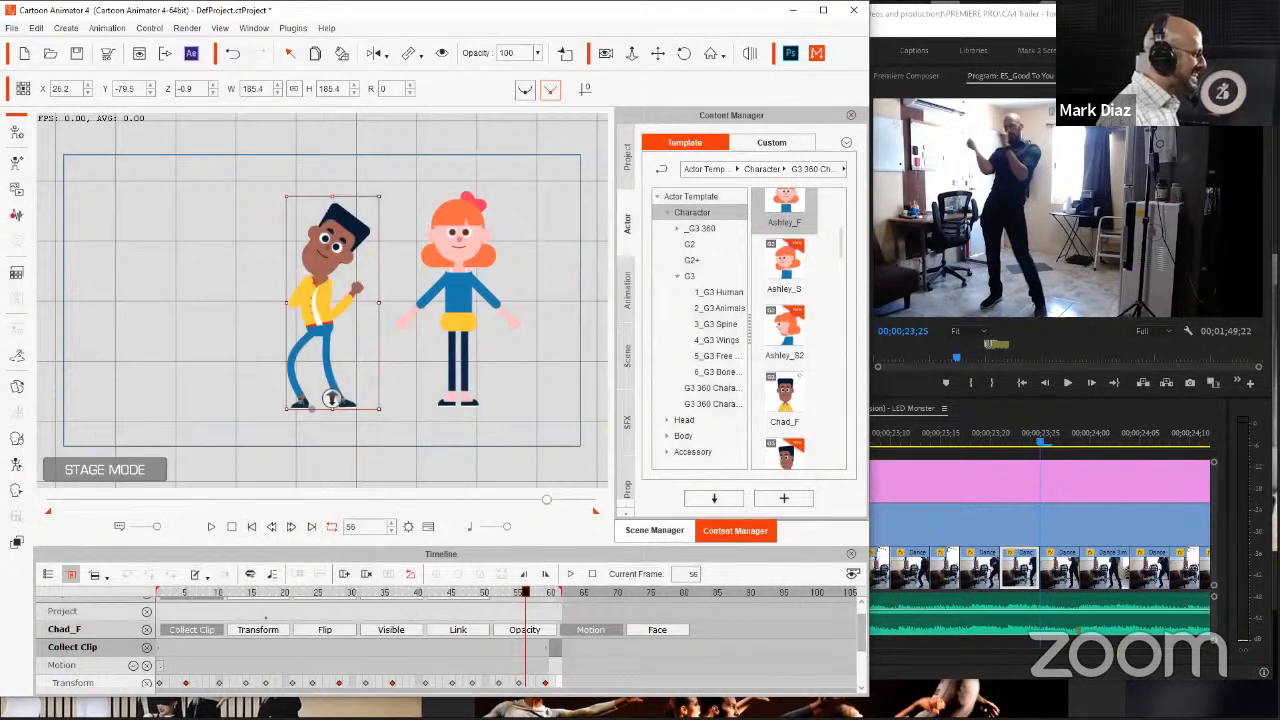
Step: Switch to the PROJECT FILES folder window in File Explorer and place it beside the stage so both characters stay in view
key("alt+Tab")
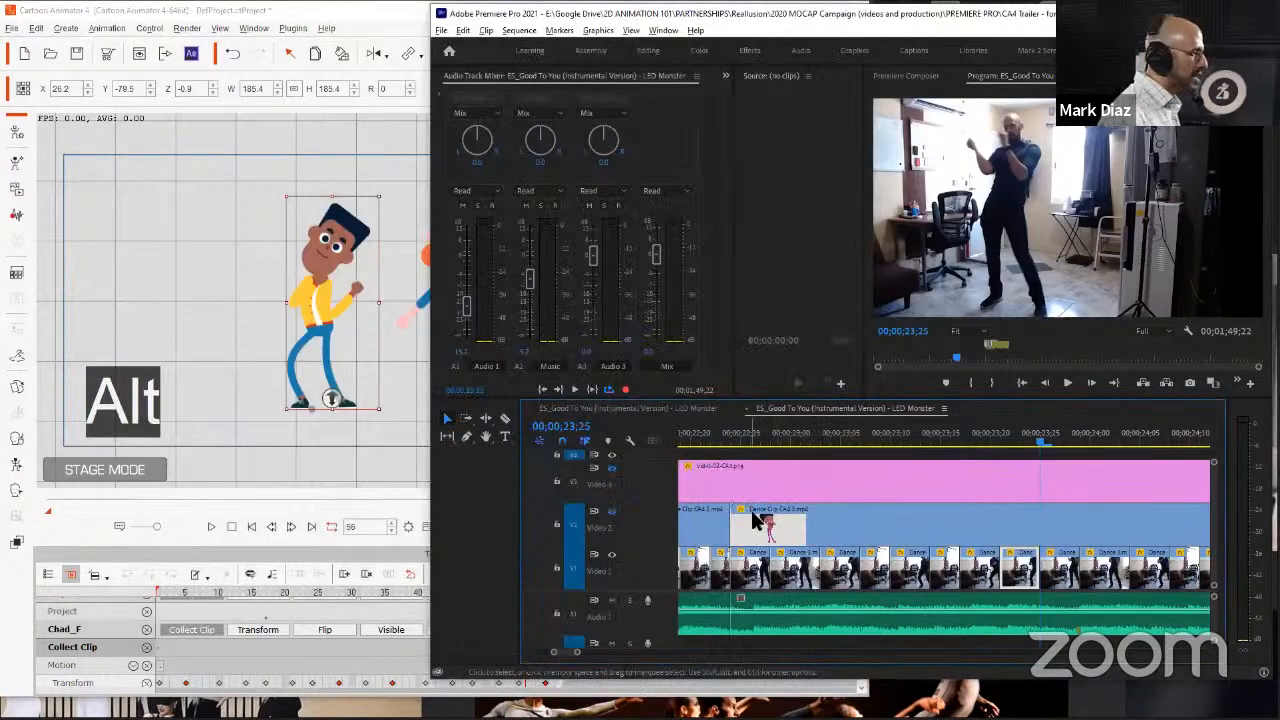
key("alt+Tab")
key("alt+Tab")
key("Tab")
key("Tab")
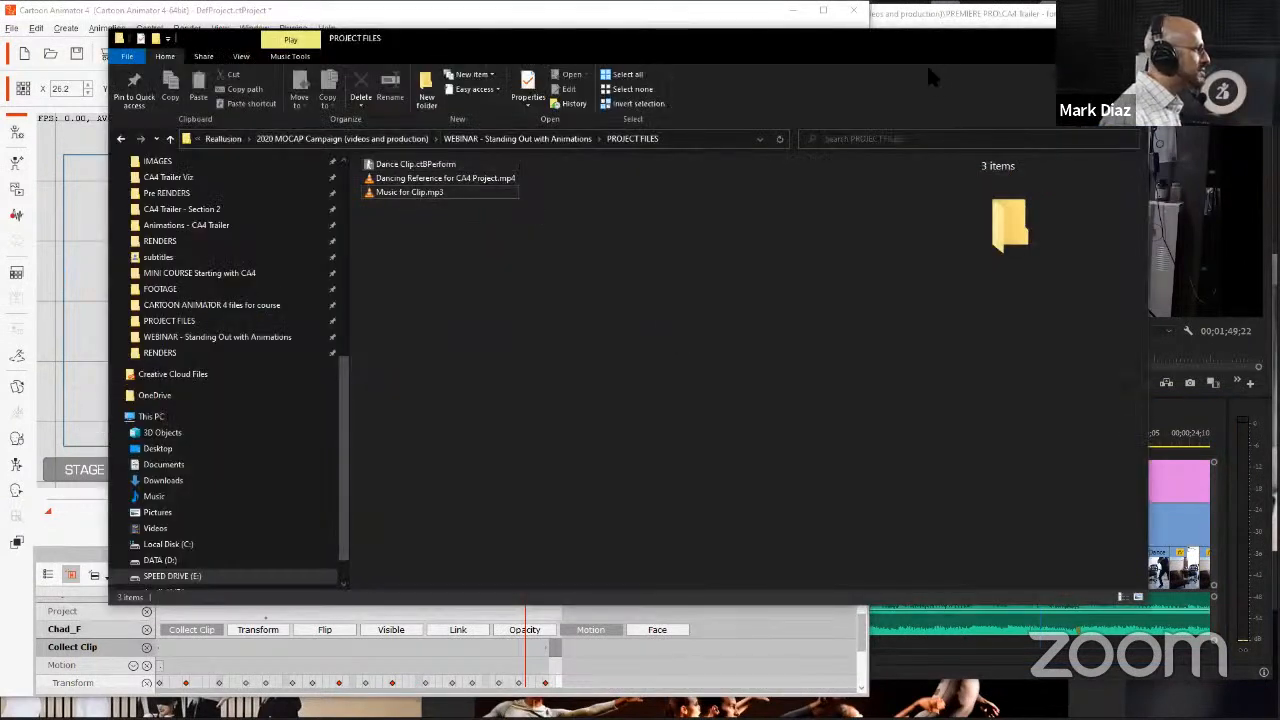
left_click_drag(470, 38, 1056, 91)
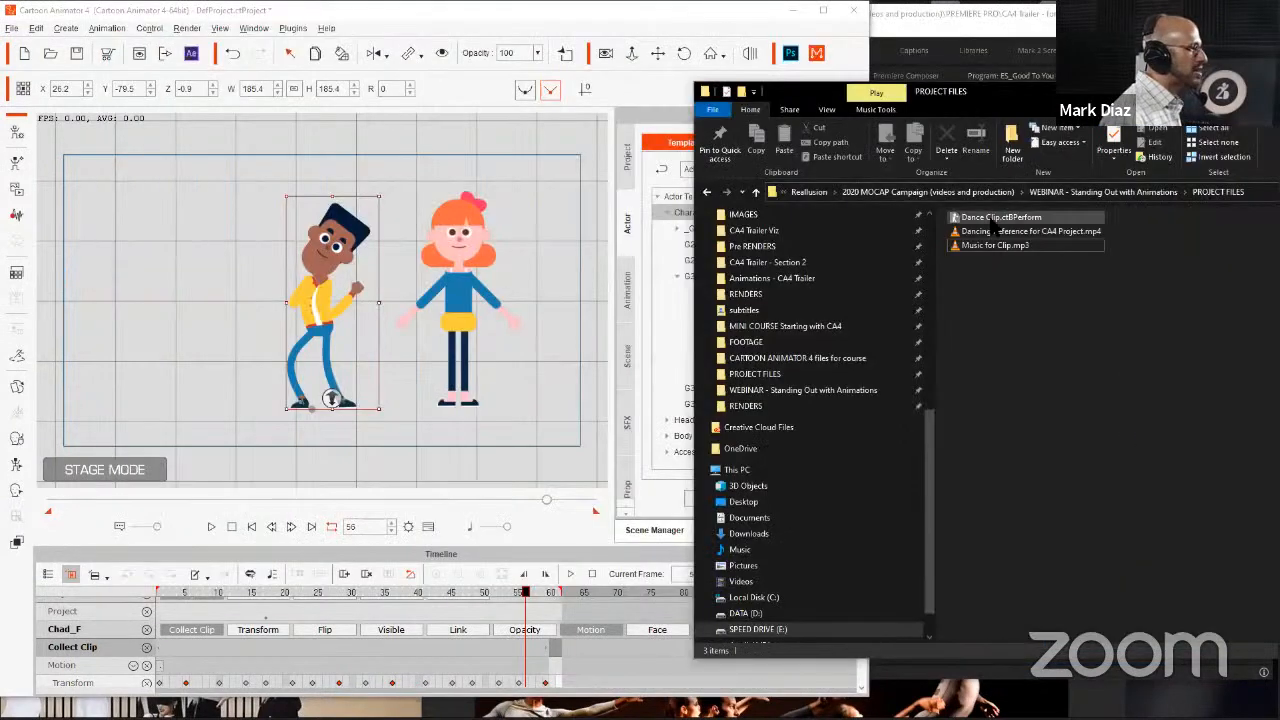
Step: Apply Dance Clip.ctBPerform to Ashley_F at frame 1, play both characters' dance, and return to the first frame
left_click(251, 527)
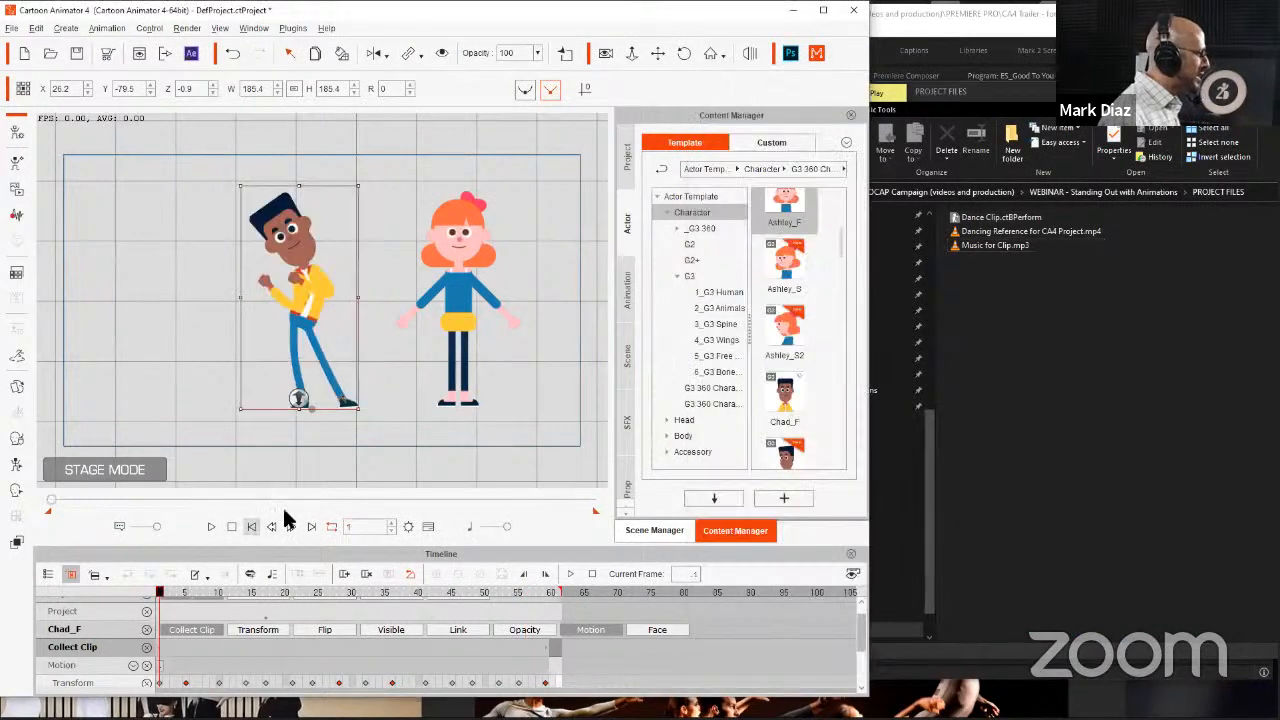
key("alt+Tab")
left_click_drag(1003, 211, 462, 245)
key("space")
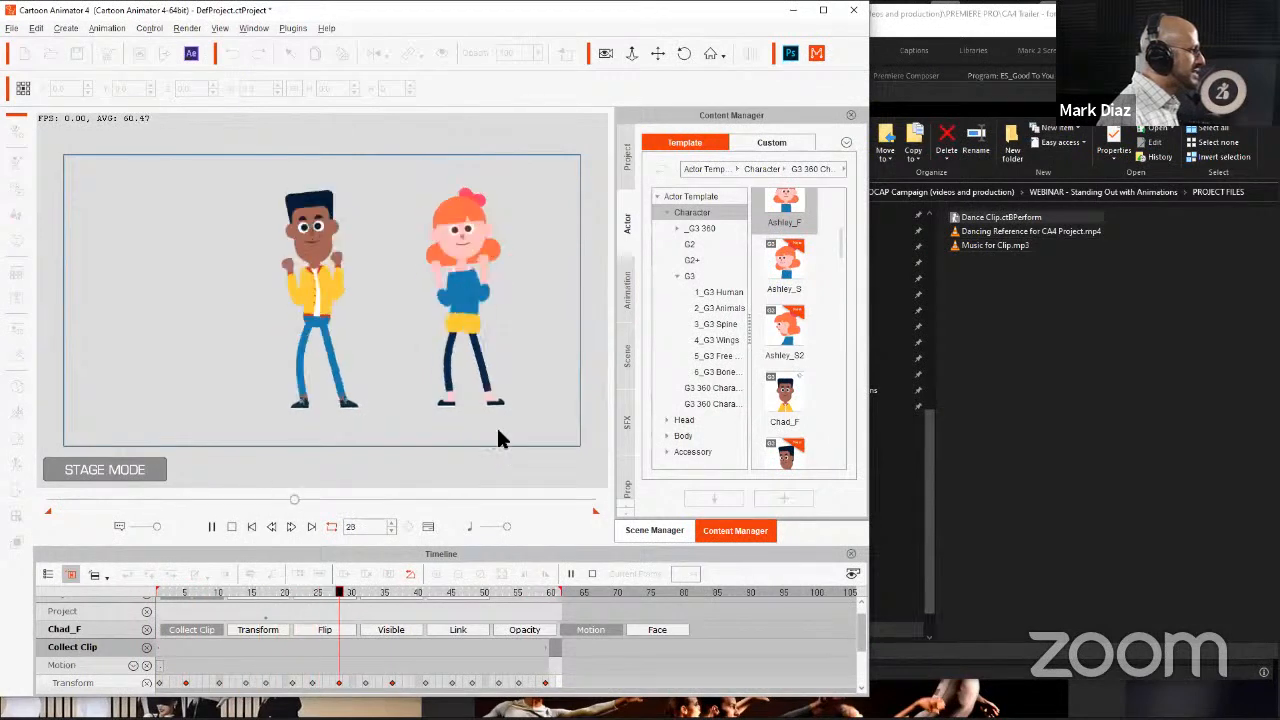
left_click(251, 527)
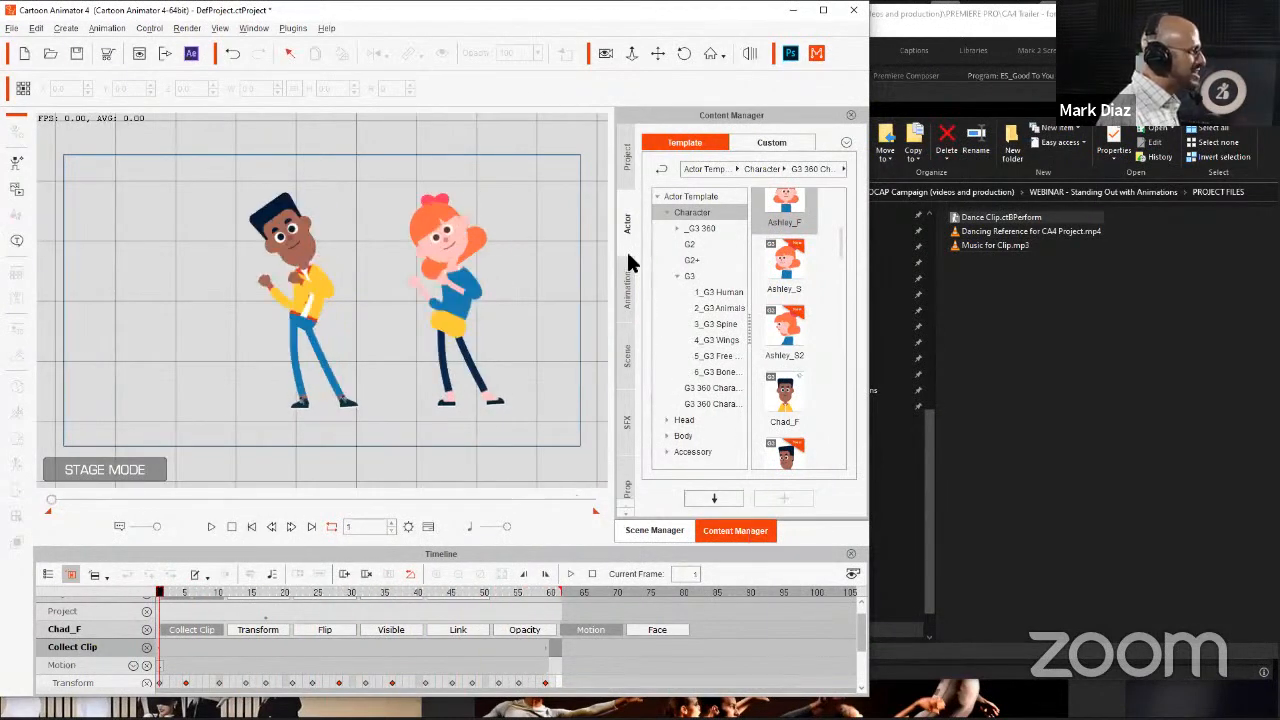
Step: Open the custom Perform animations in the content library and look through the saved dance clips
left_click(626, 290)
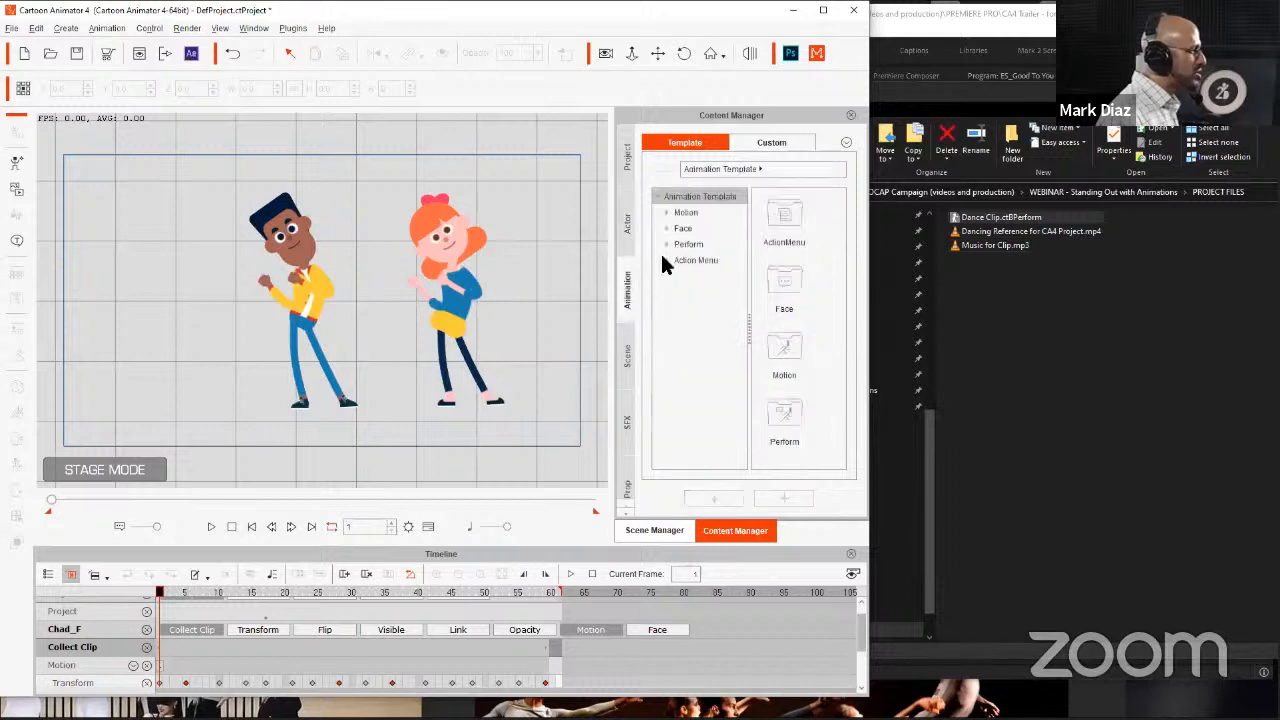
left_click(687, 244)
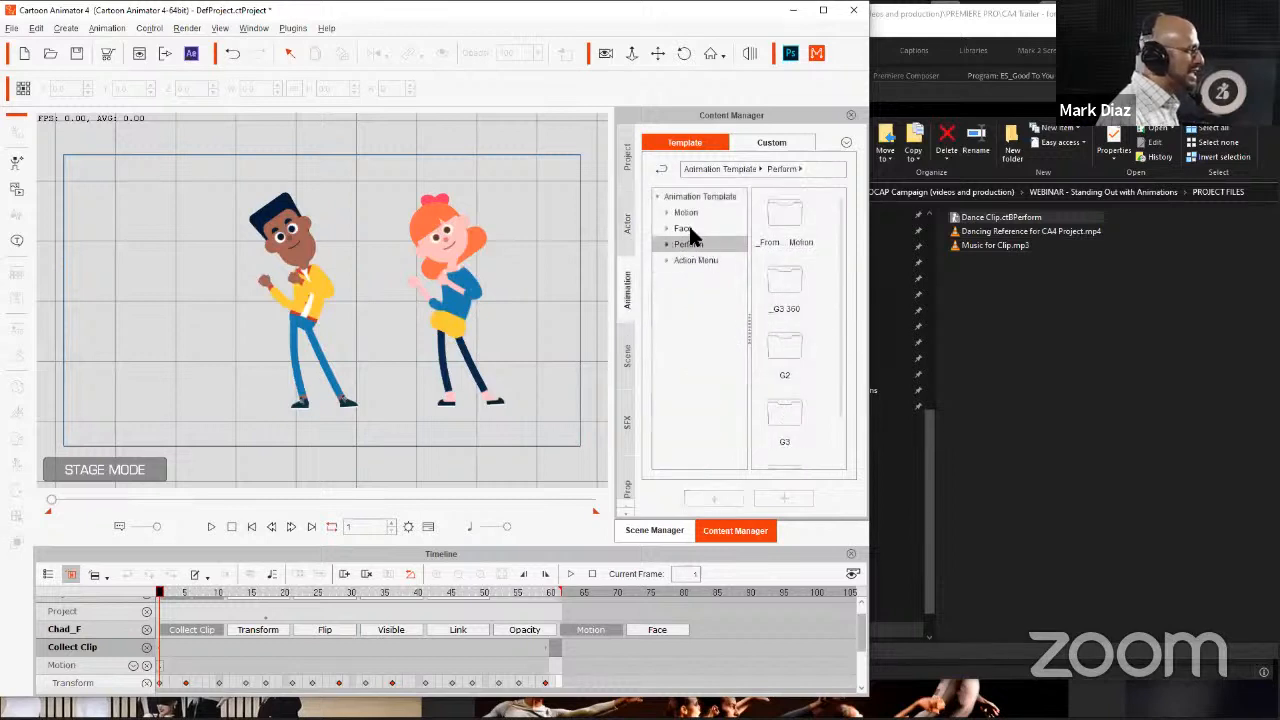
left_click(774, 142)
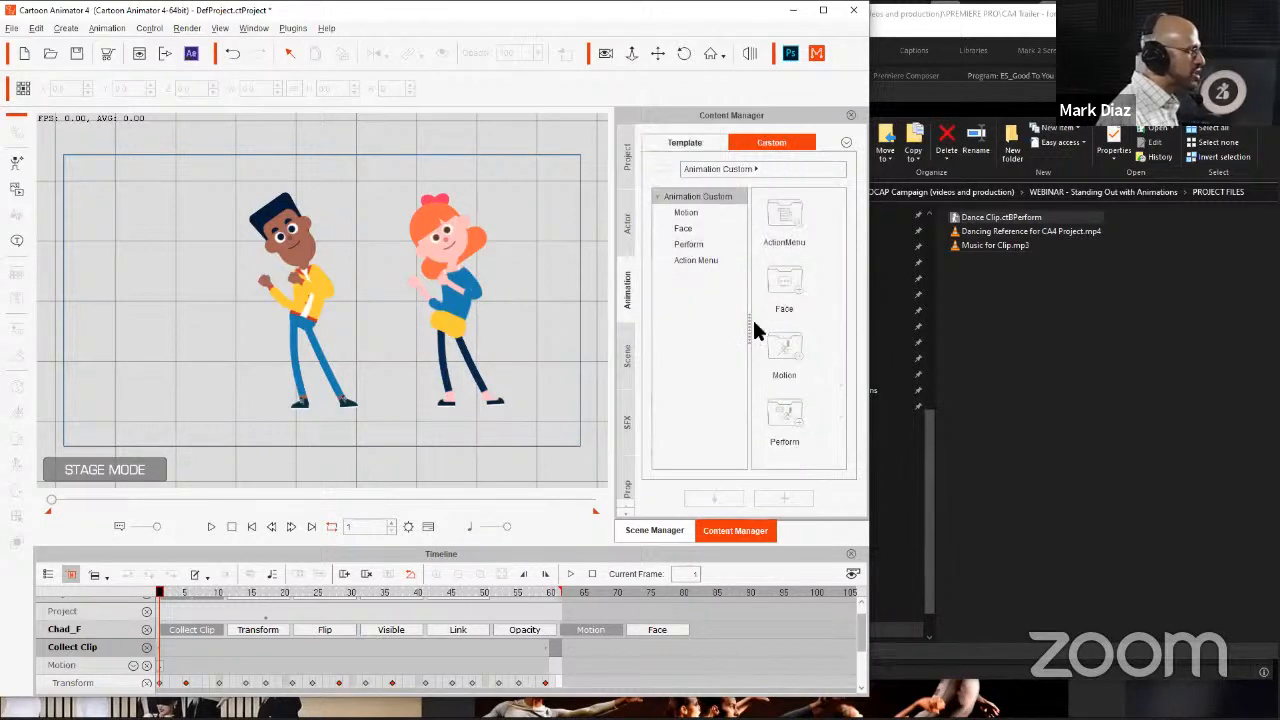
left_click(688, 244)
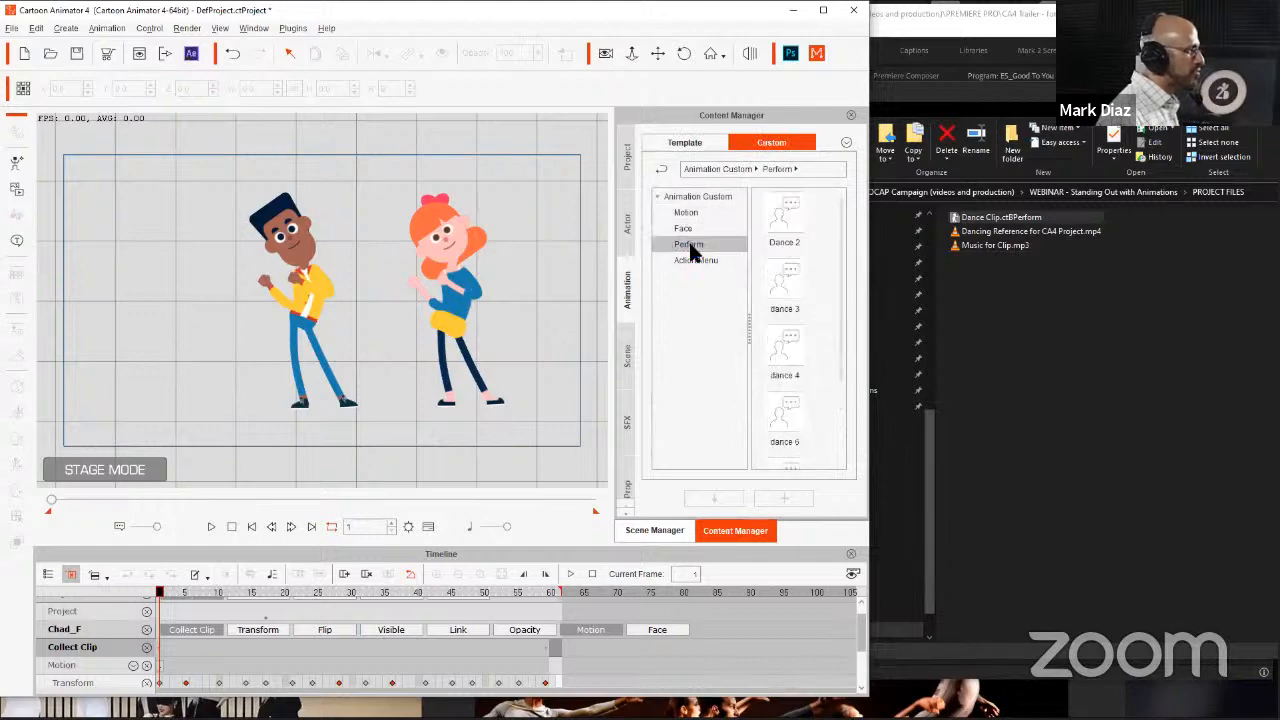
scroll(790, 350, "down", 5)
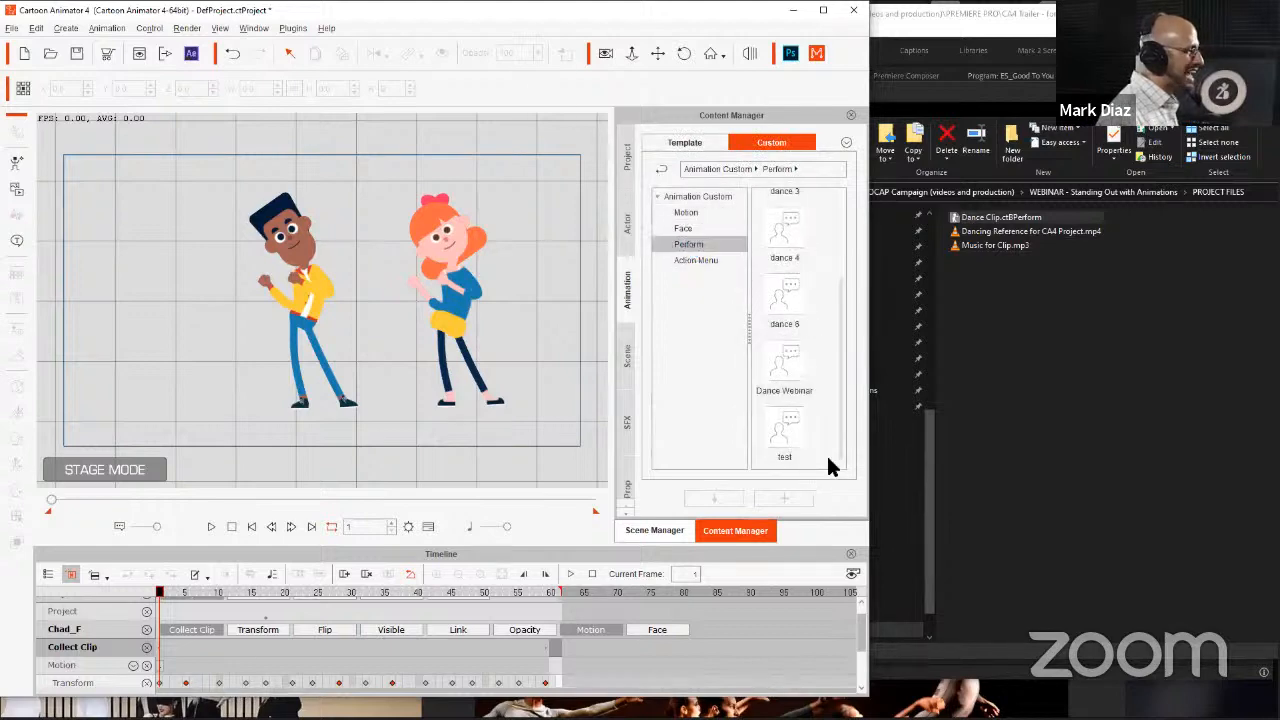
Step: Try to add Dance Clip.ctBPerform from the PROJECT FILES folder to the custom Perform library
key("alt+Tab")
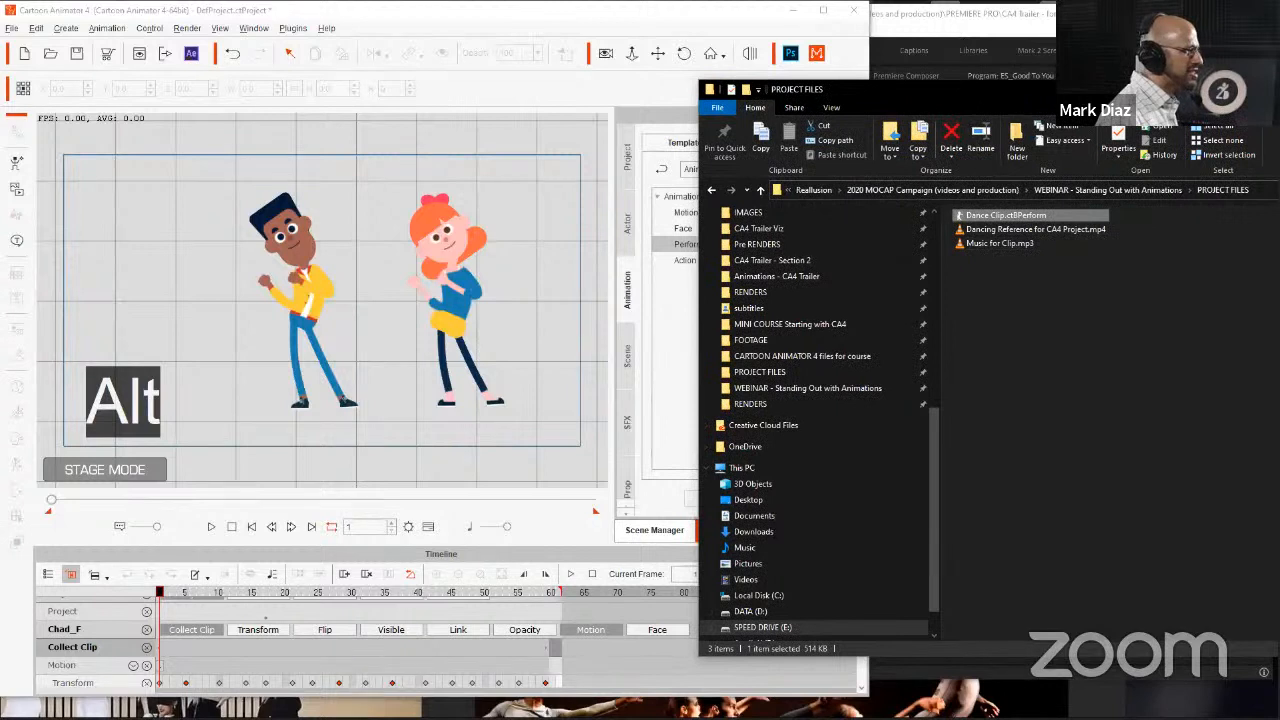
left_click_drag(994, 89, 1160, 79)
left_click_drag(1158, 206, 822, 438)
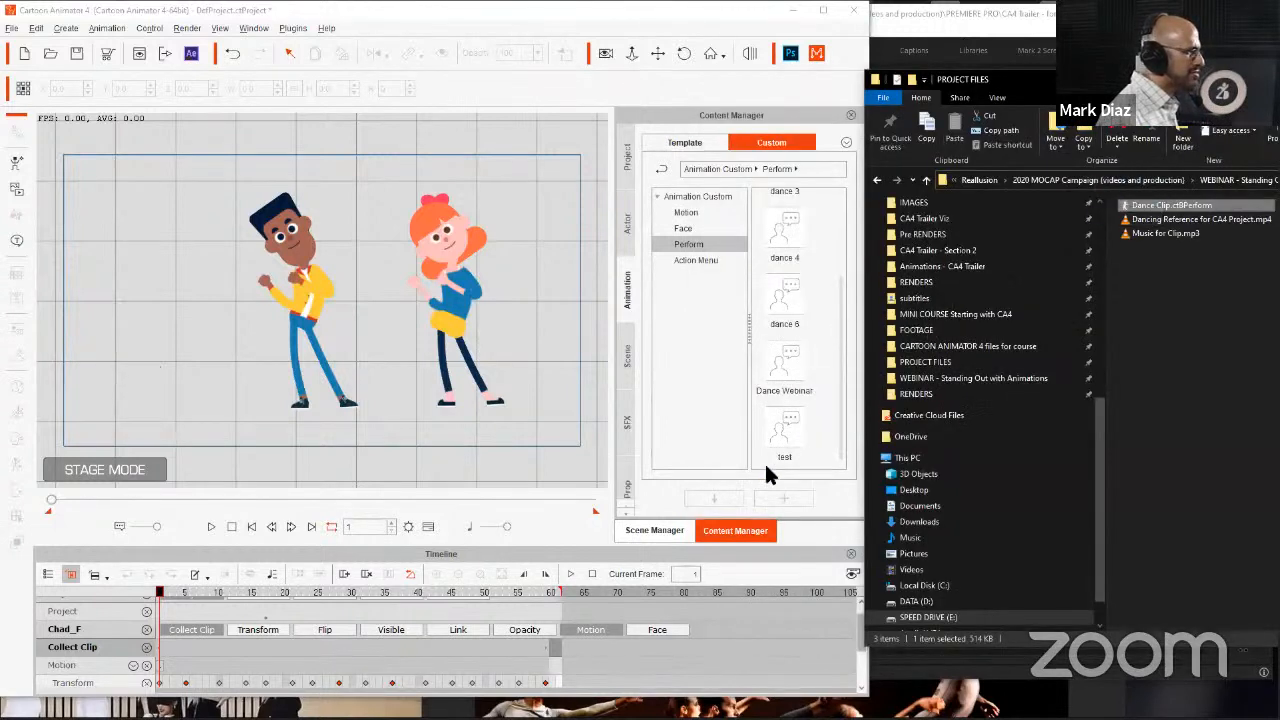
right_click(824, 411)
left_click(456, 330)
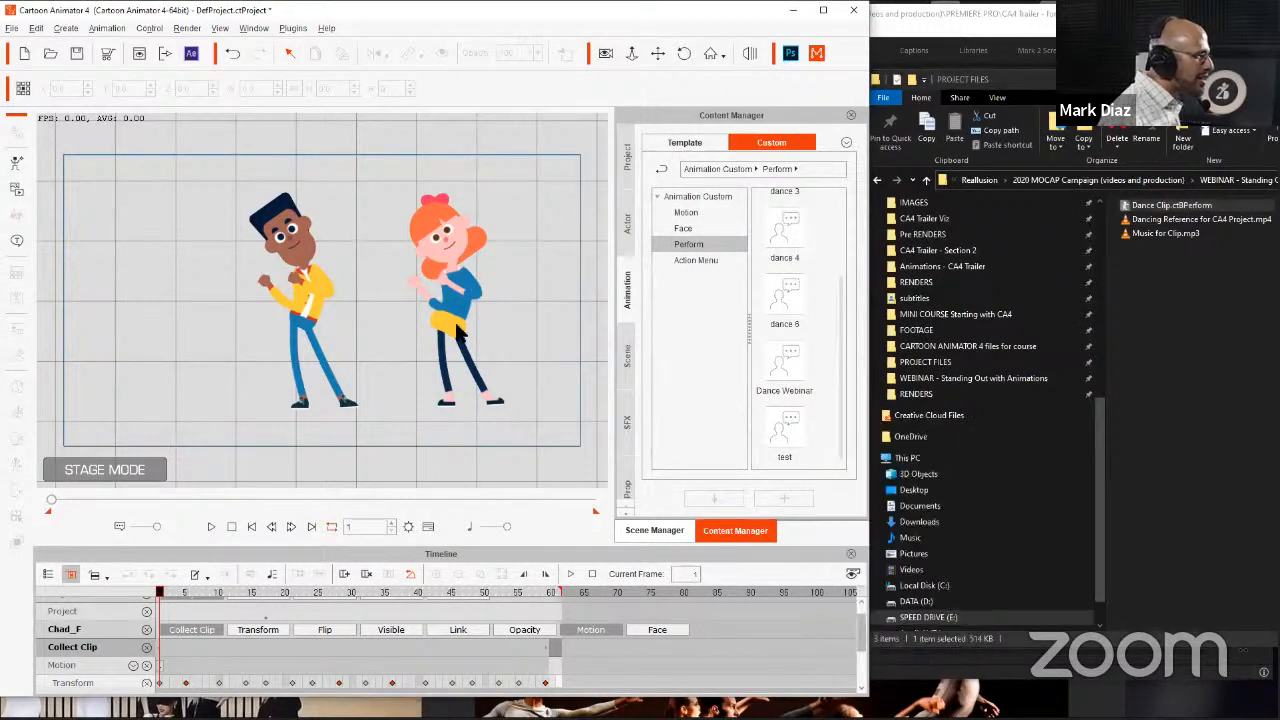
right_click(821, 431)
Step: Select Ashley_F and add her dance to the custom Perform library under the name CLIP test
left_click(438, 305)
left_click(438, 305)
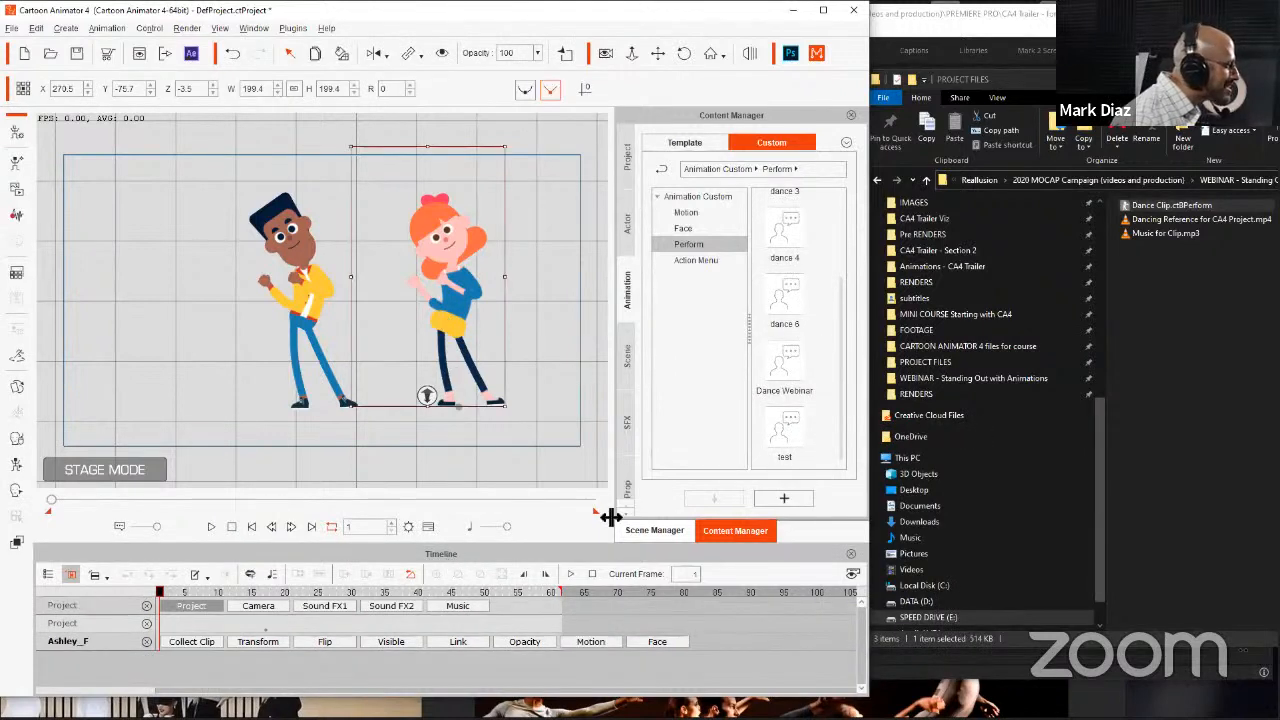
right_click(818, 451)
left_click(796, 487)
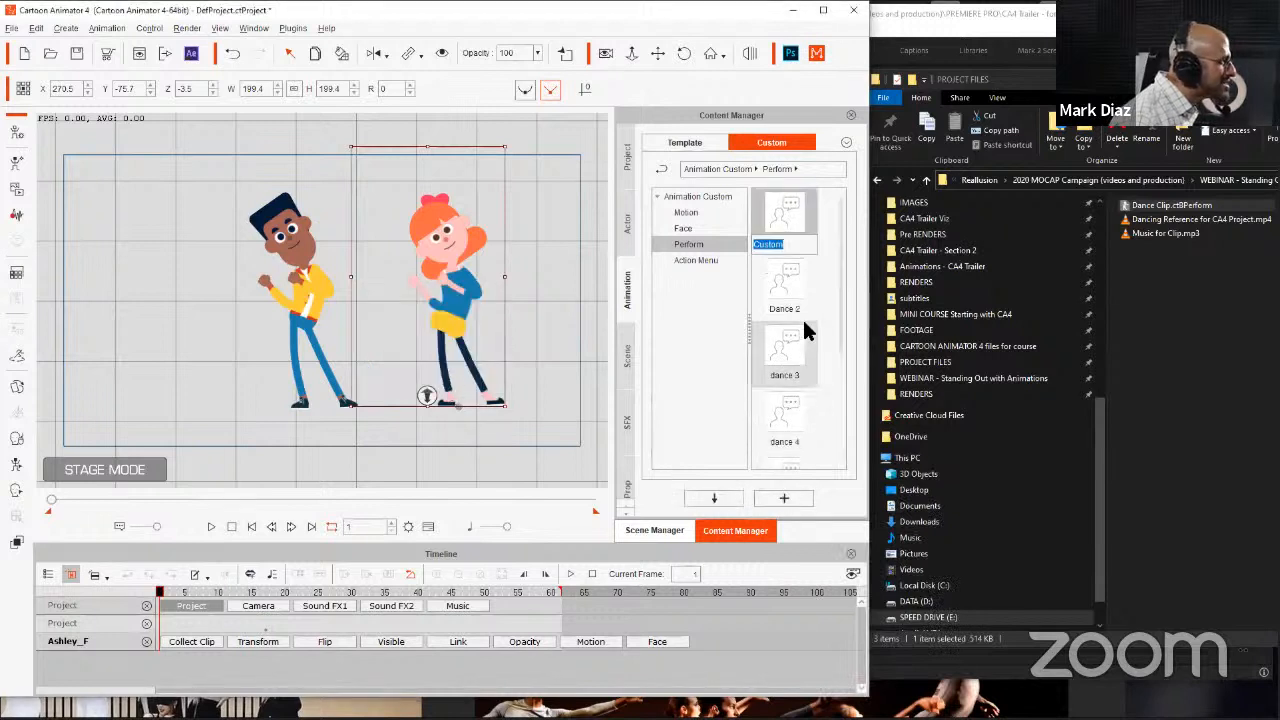
type("CLIP")
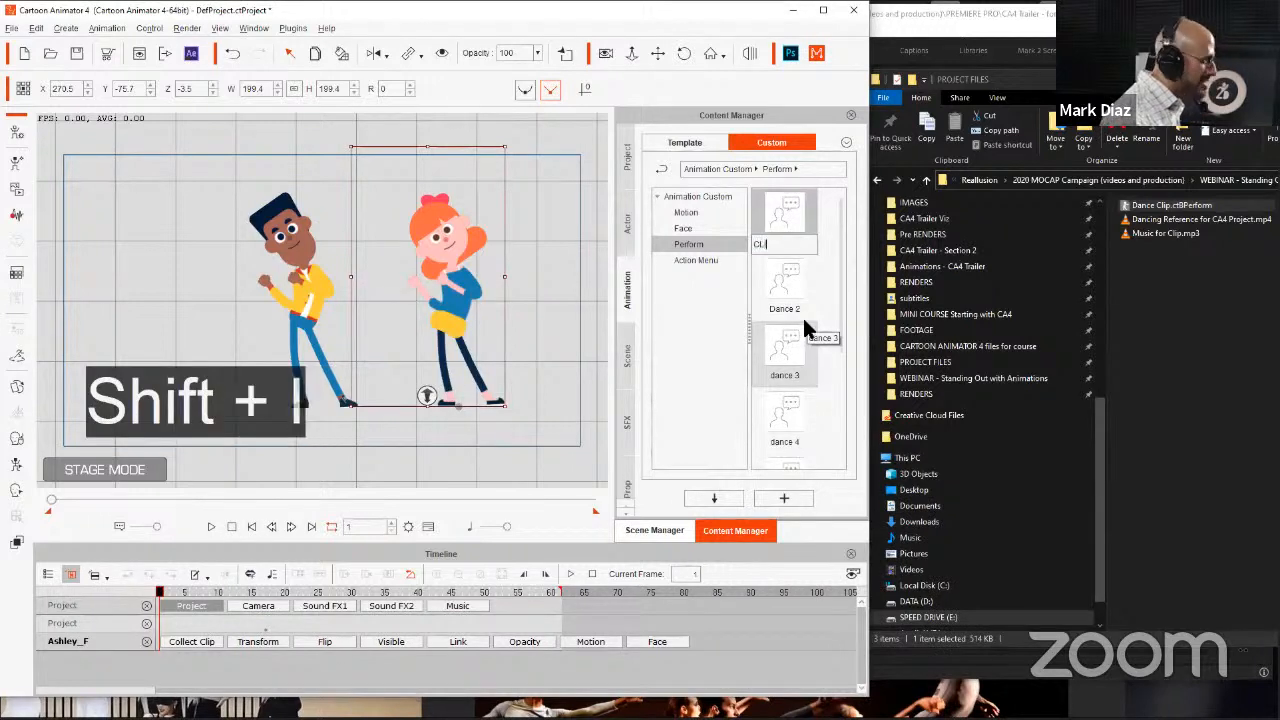
type("test")
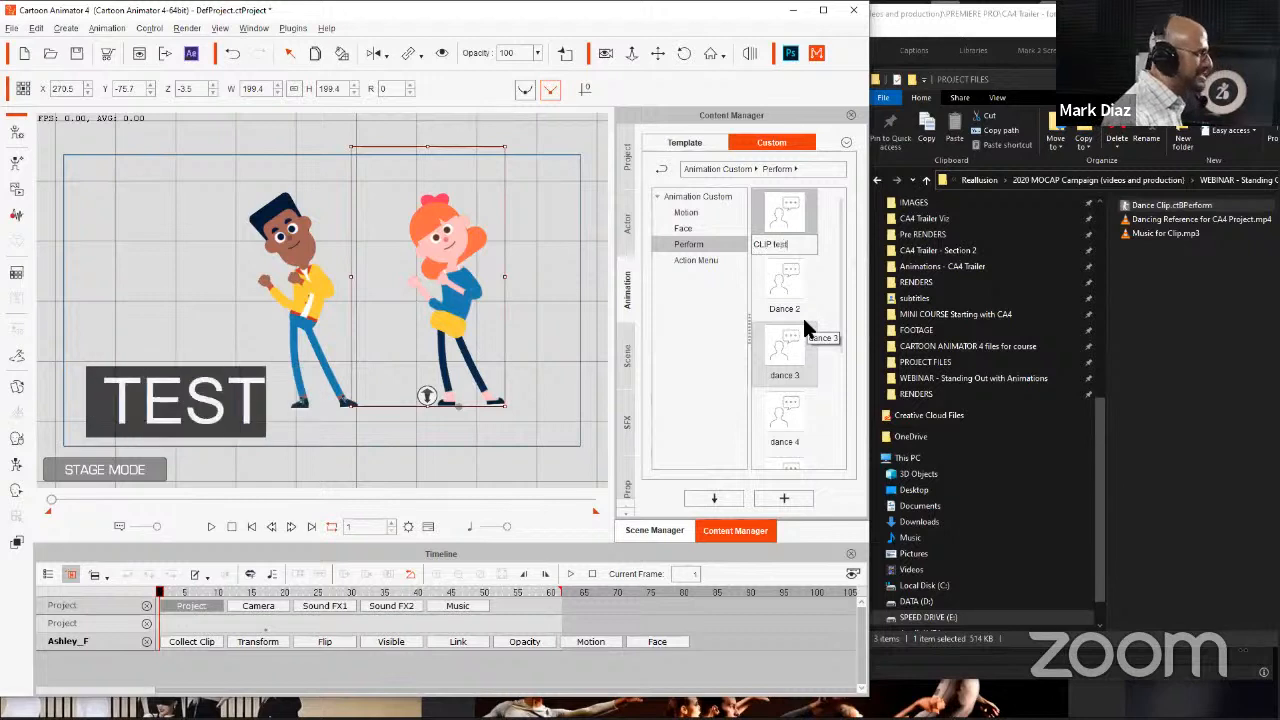
key("Return")
Step: Add the Angela_F character from the actor templates to the stage on the far side of Chad_F from Ashley_F
left_click(538, 258)
left_click(668, 531)
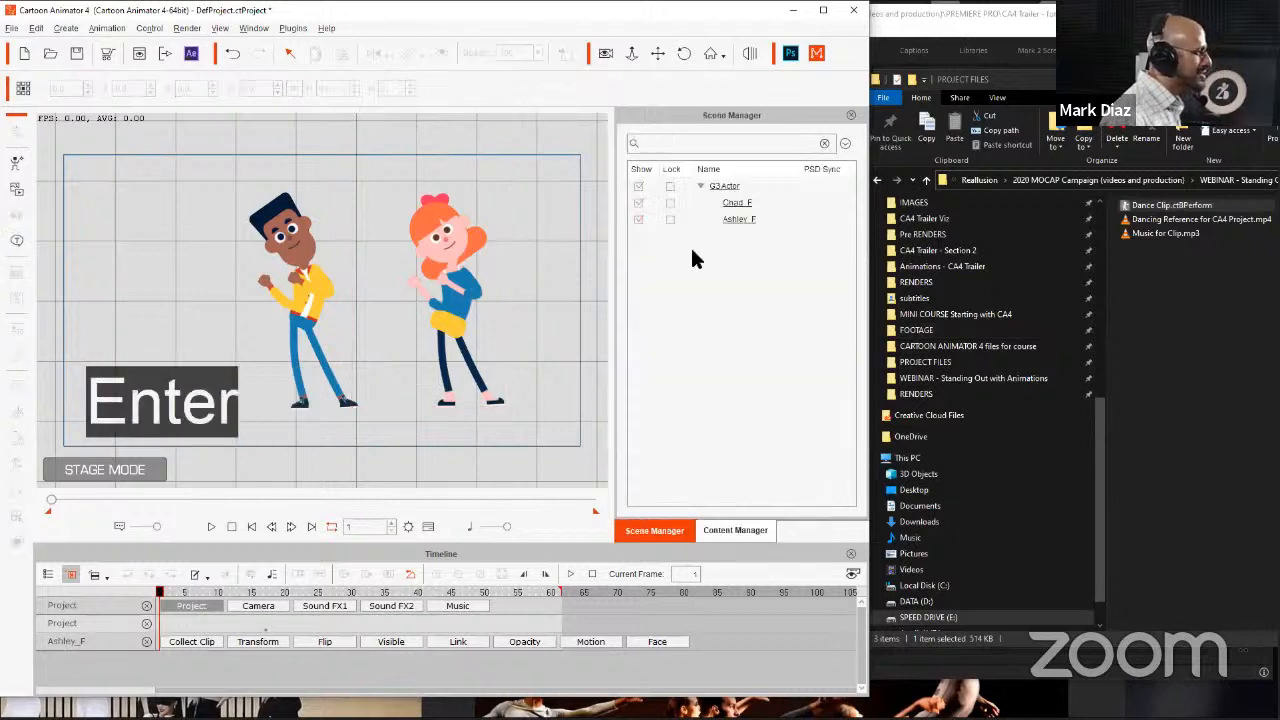
left_click(742, 530)
left_click(627, 225)
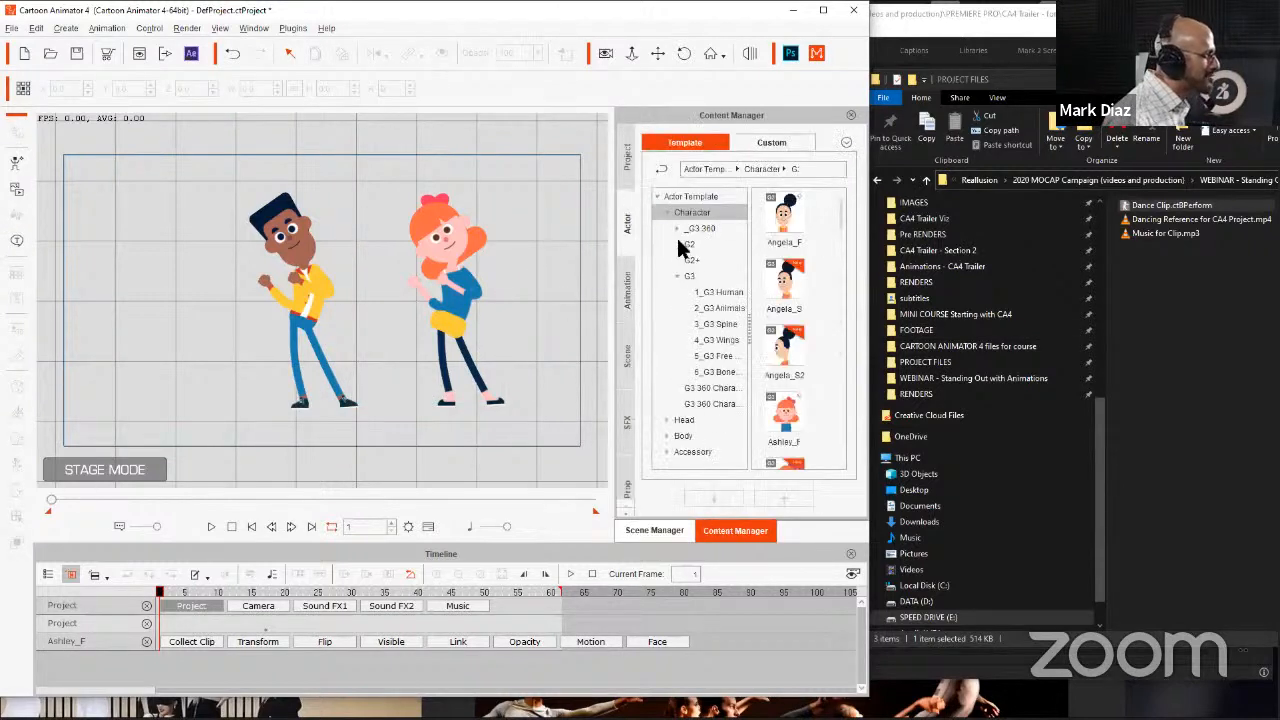
left_click_drag(790, 228, 128, 267)
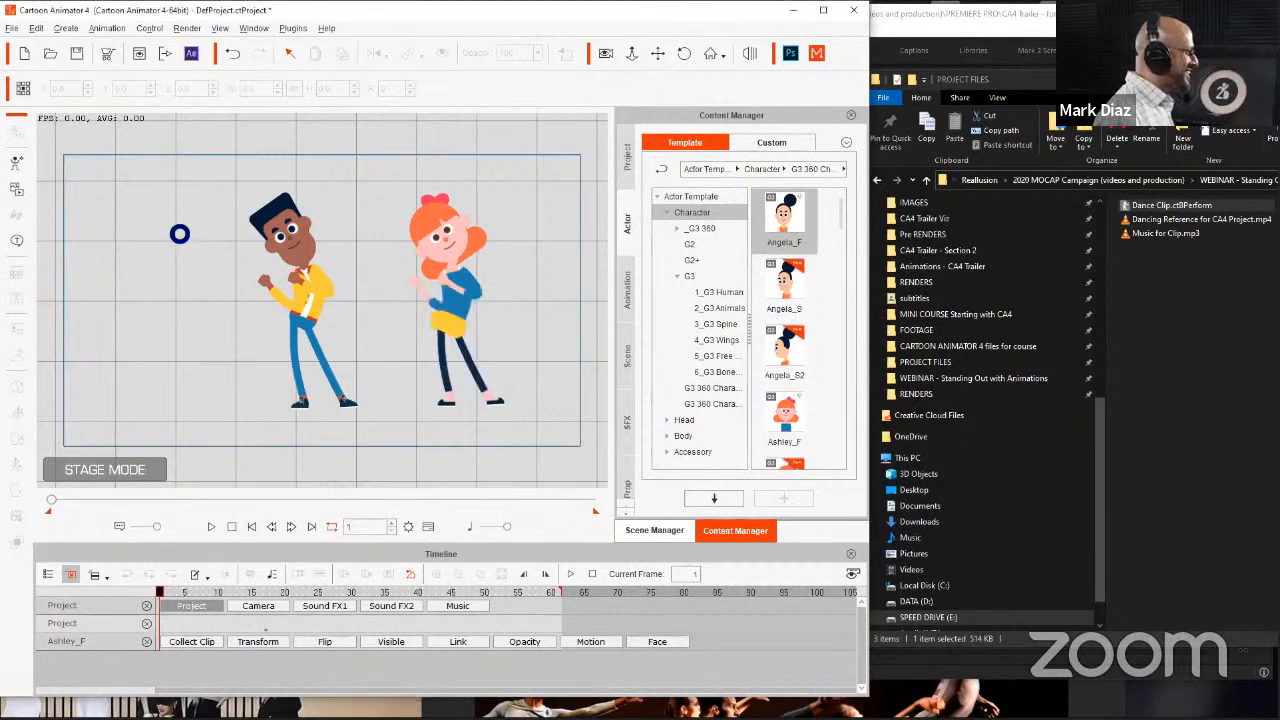
left_click_drag(146, 241, 174, 316)
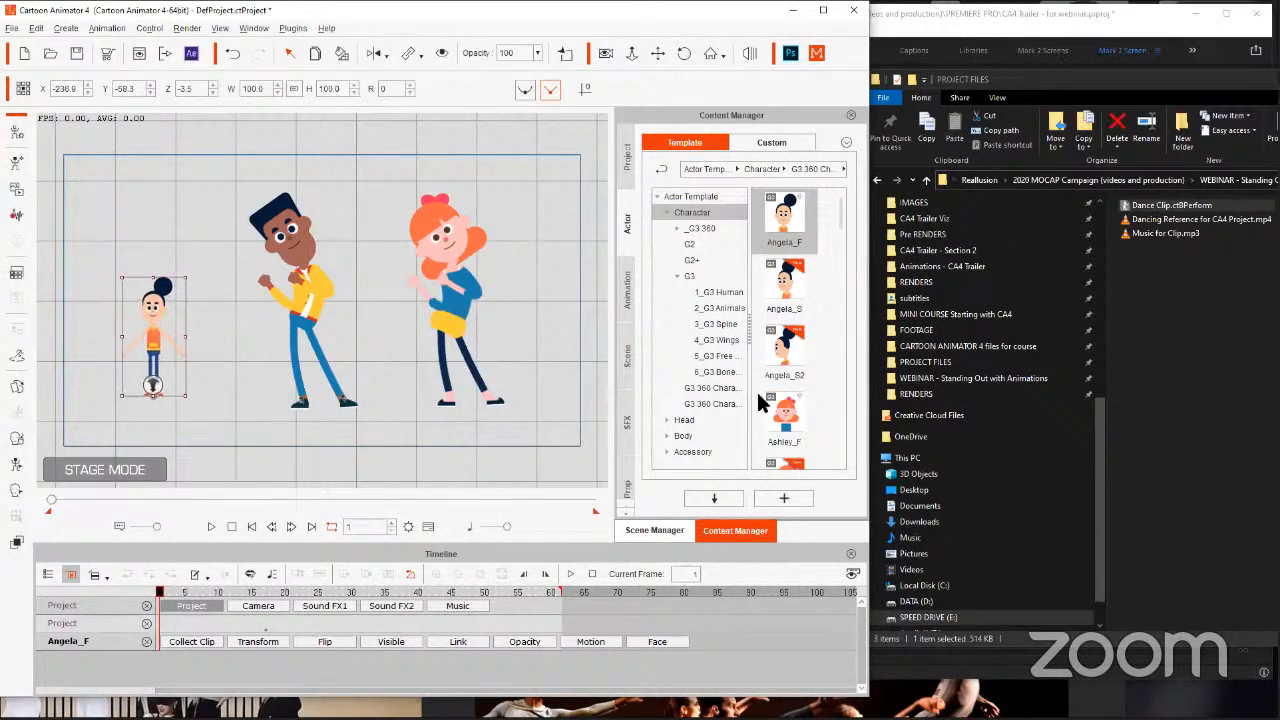
Step: Apply the custom CLIP test performance to Angela_F, play it back, and stop at frame 1
left_click(627, 290)
left_click_drag(786, 210, 156, 311)
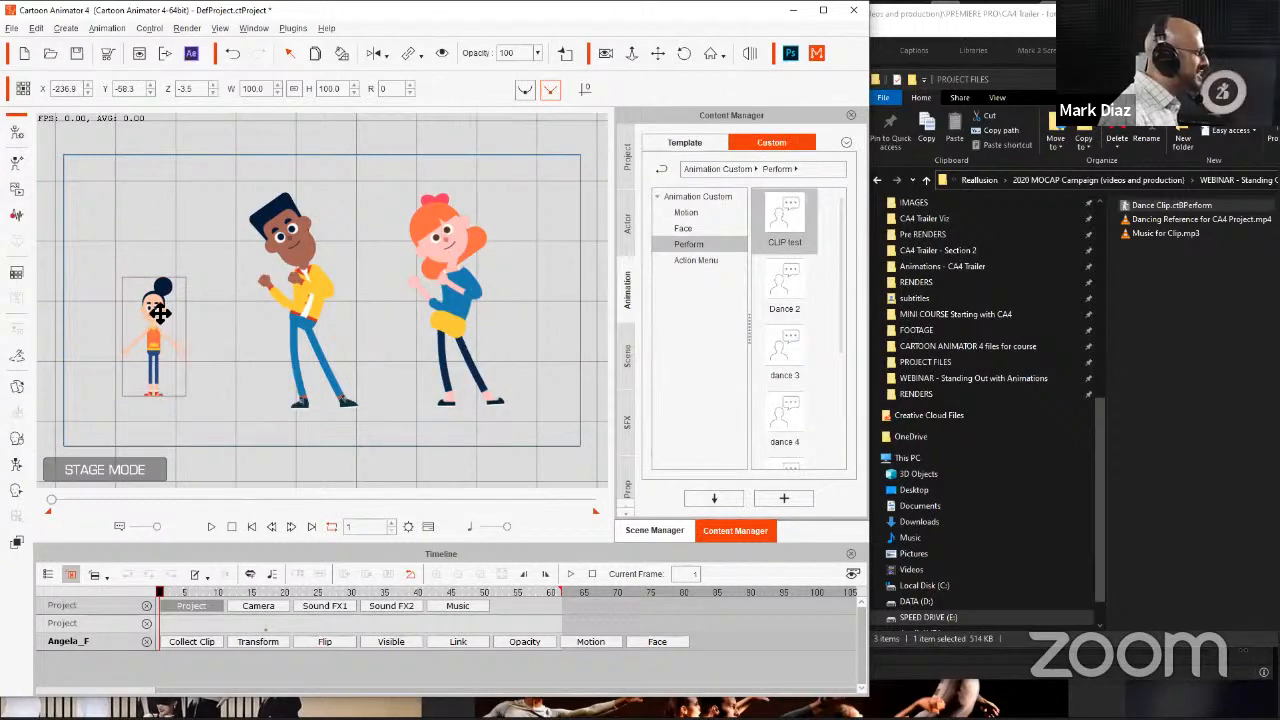
key("space")
left_click(231, 526)
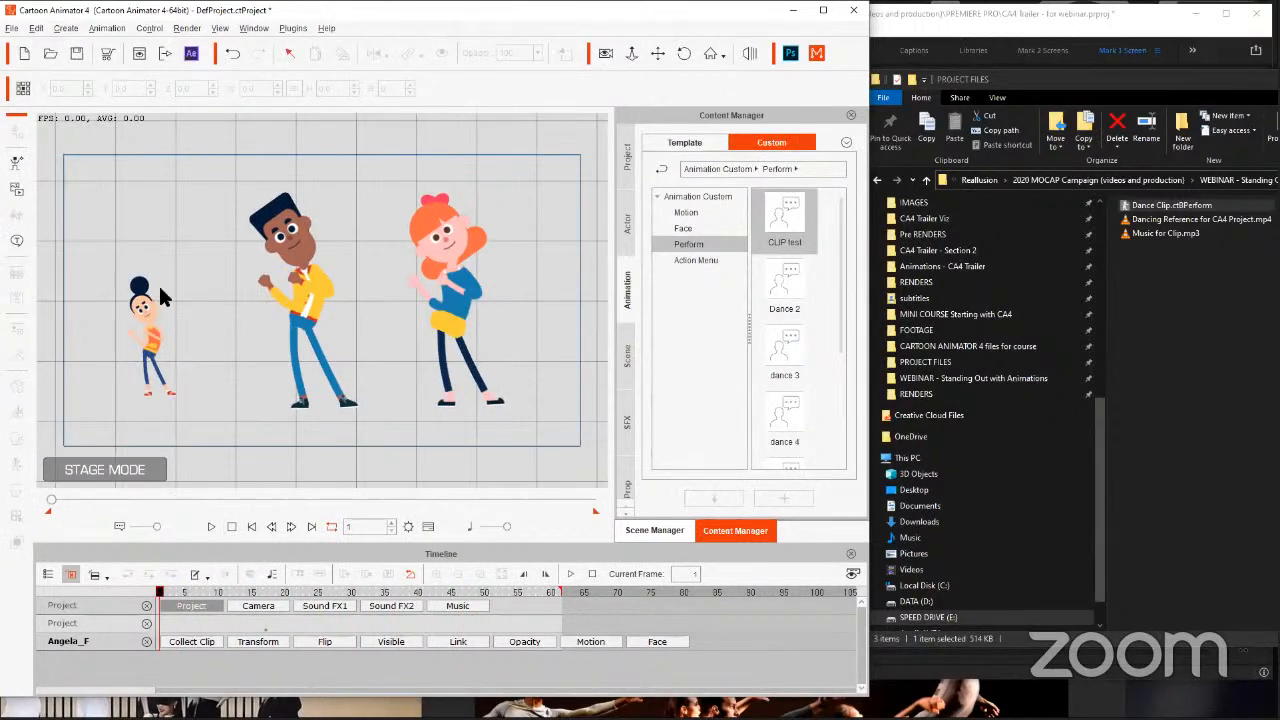
Step: Enlarge Angela_F to a scale of about 180.6 and move her next to Chad_F at about X -197.1, Y -85.9
left_click(148, 305)
left_click_drag(181, 275, 269, 187)
mouse_move(164, 243)
left_mouse_down()
mouse_move(163, 260)
mouse_move(186, 254)
left_mouse_up()
left_click_drag(155, 401, 190, 258)
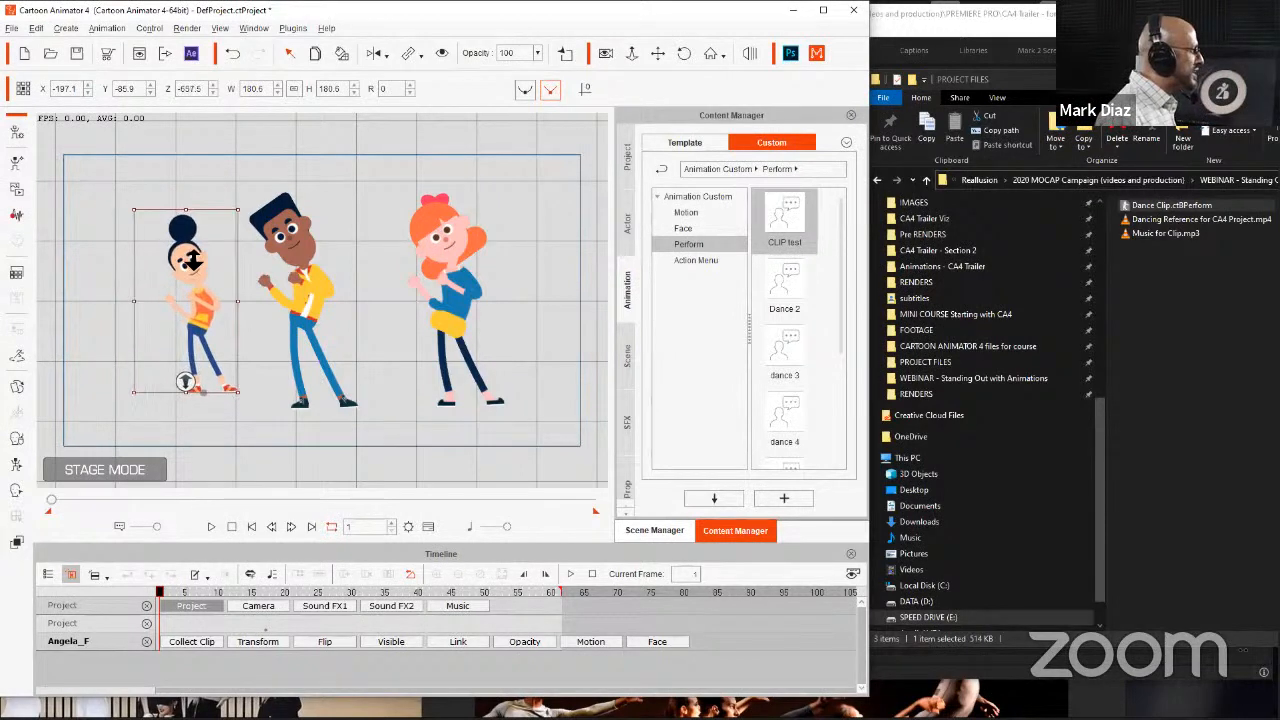
Step: Copy Angela_F's Z depth of -657.5 and apply it to Ashley_F so both characters stand on the same depth plane
key("ctrl+c")
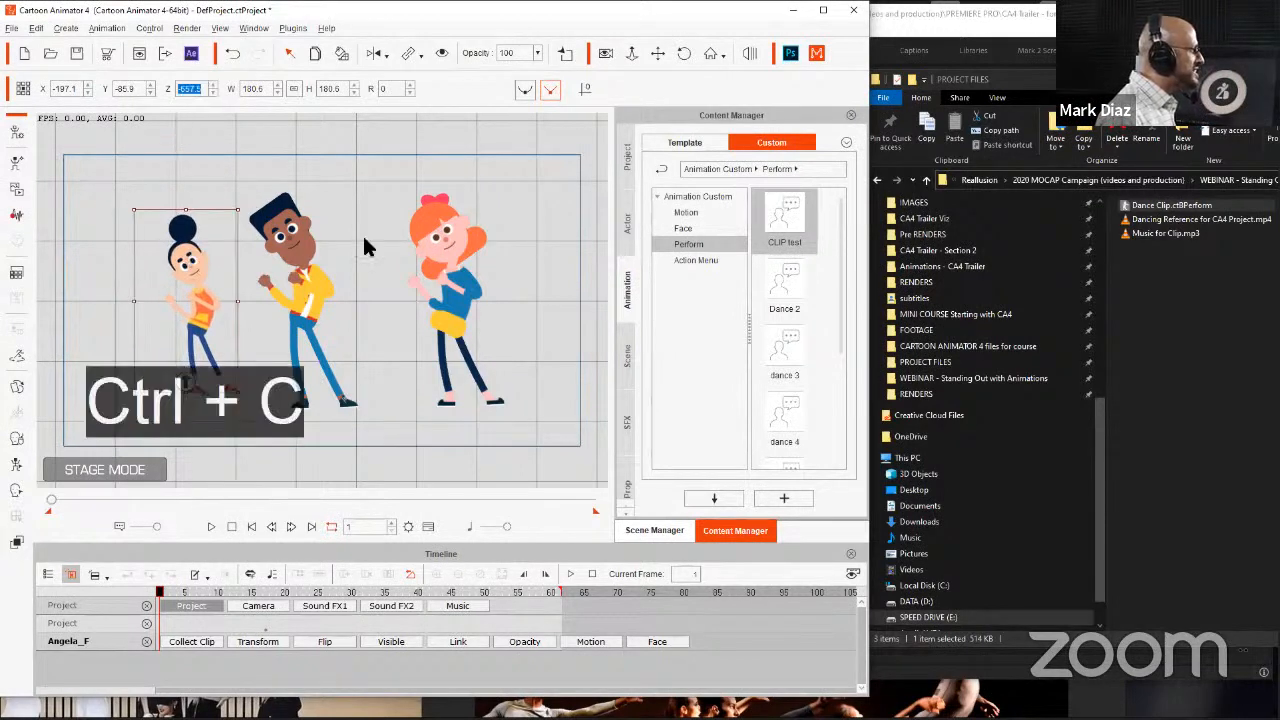
left_click(450, 233)
double_click(186, 89)
key("ctrl+v")
key("Return")
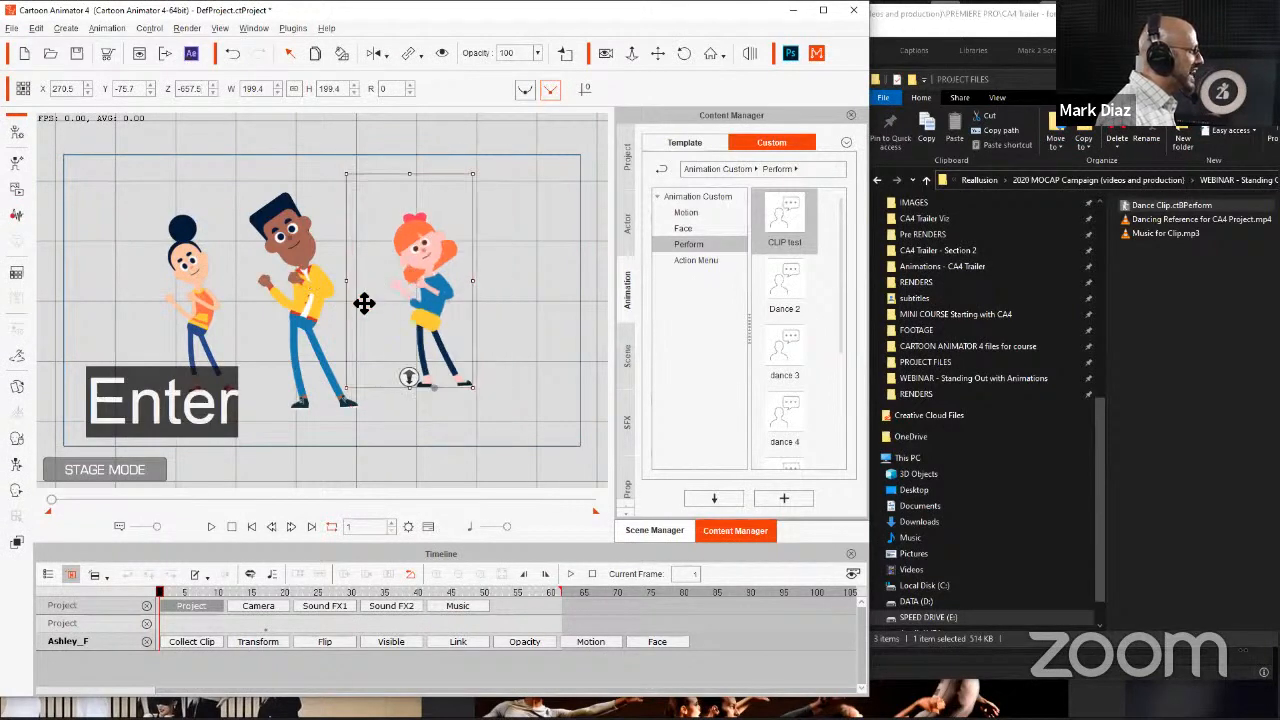
Step: Check the characters' depth in the 3D view, shift Ashley_F to Z -662.5, and play the group dance back in the flat view
left_click_drag(287, 292, 340, 269)
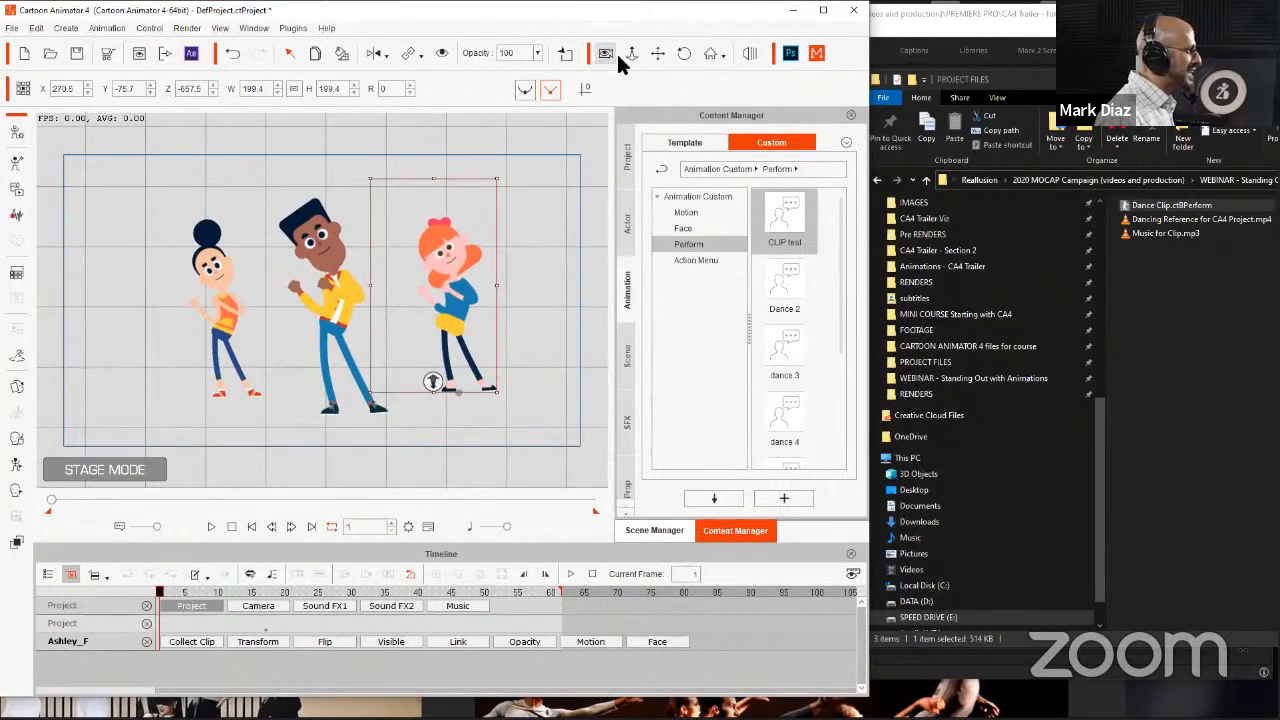
left_click(752, 53)
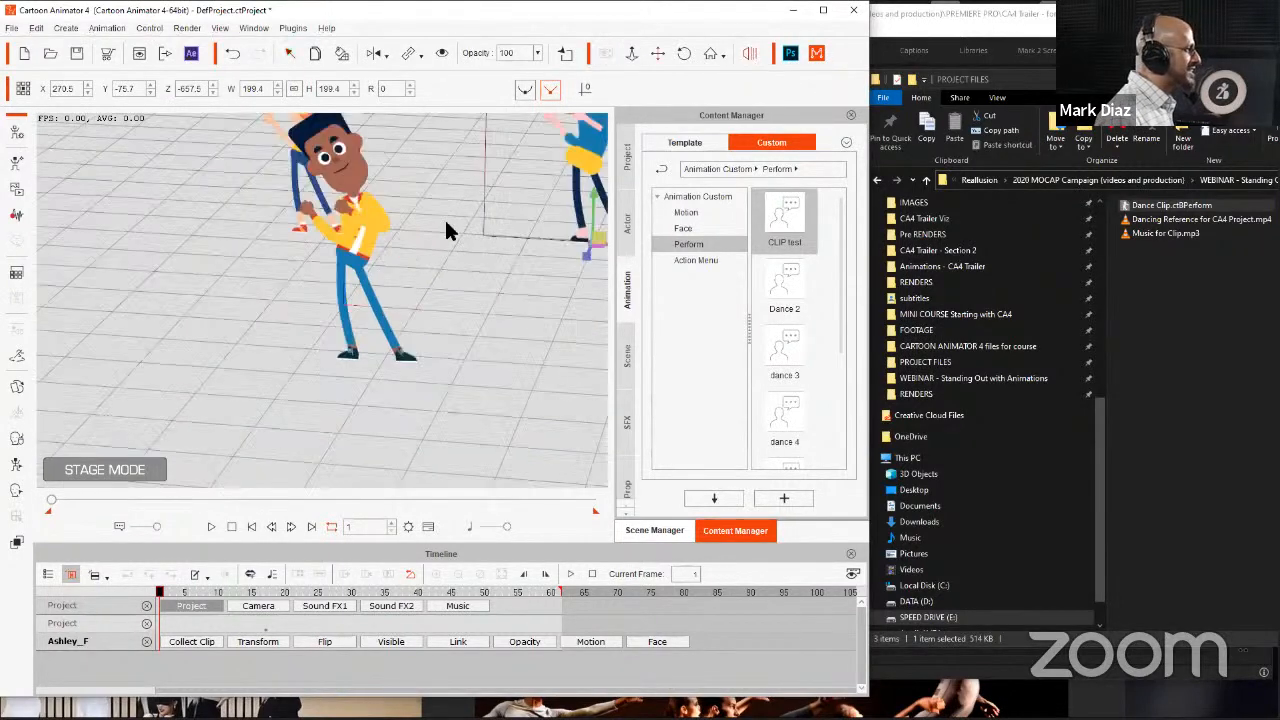
left_click_drag(451, 220, 307, 325)
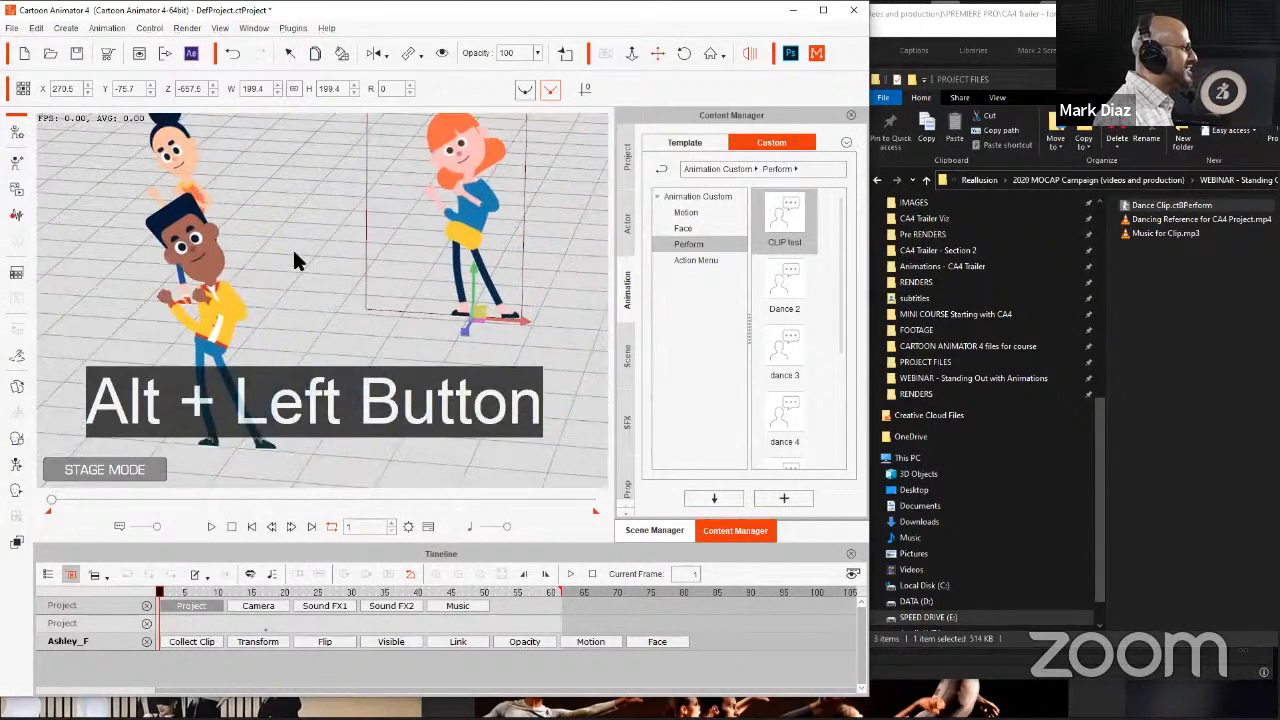
left_click(752, 53)
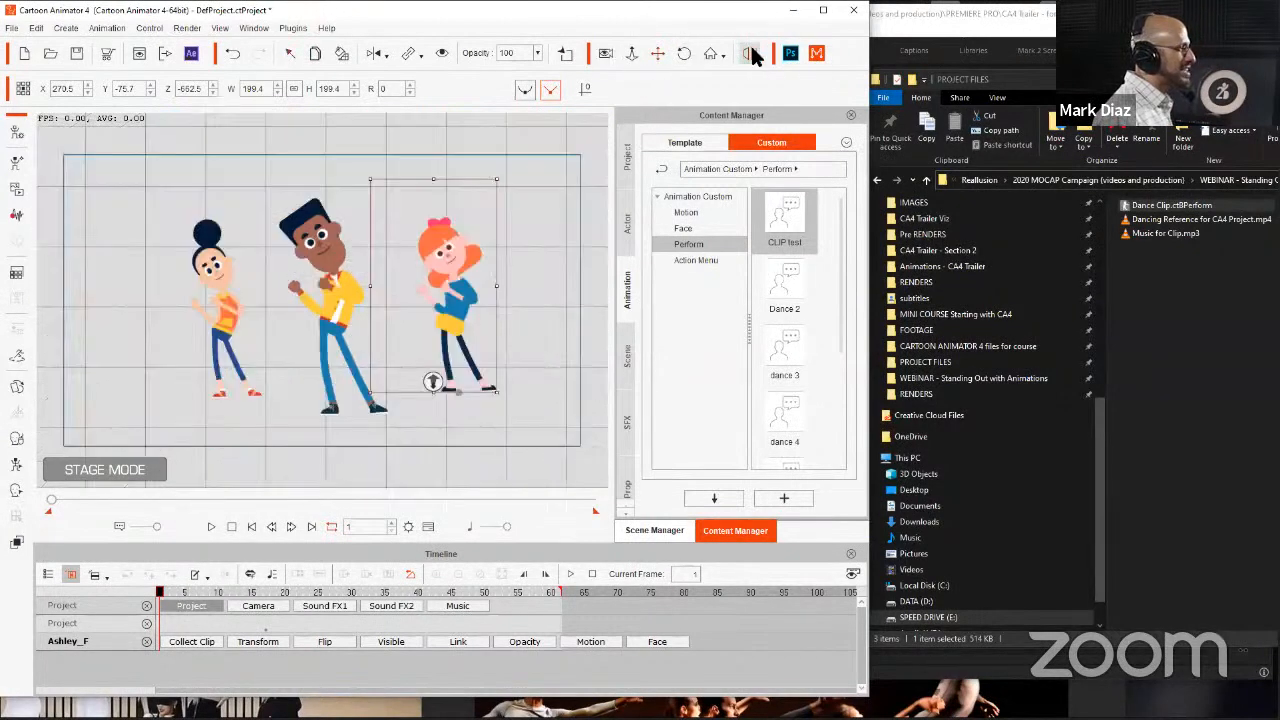
left_click(212, 528)
left_click(233, 527)
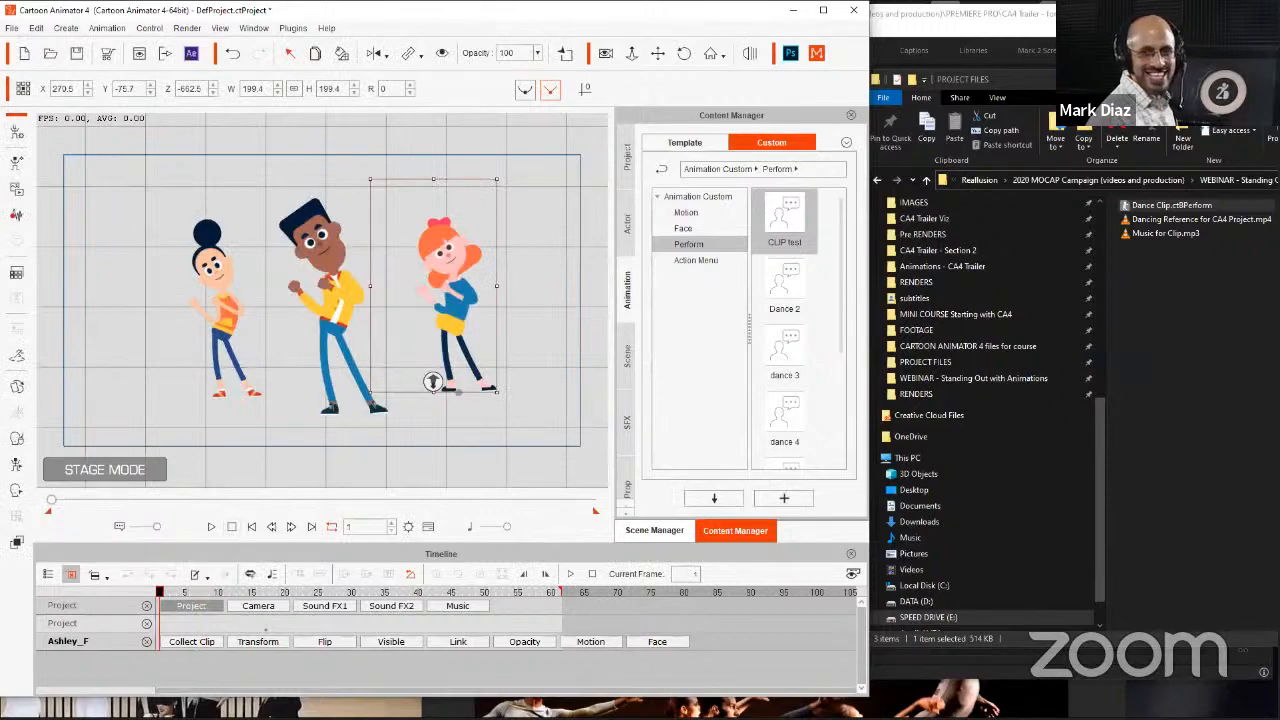